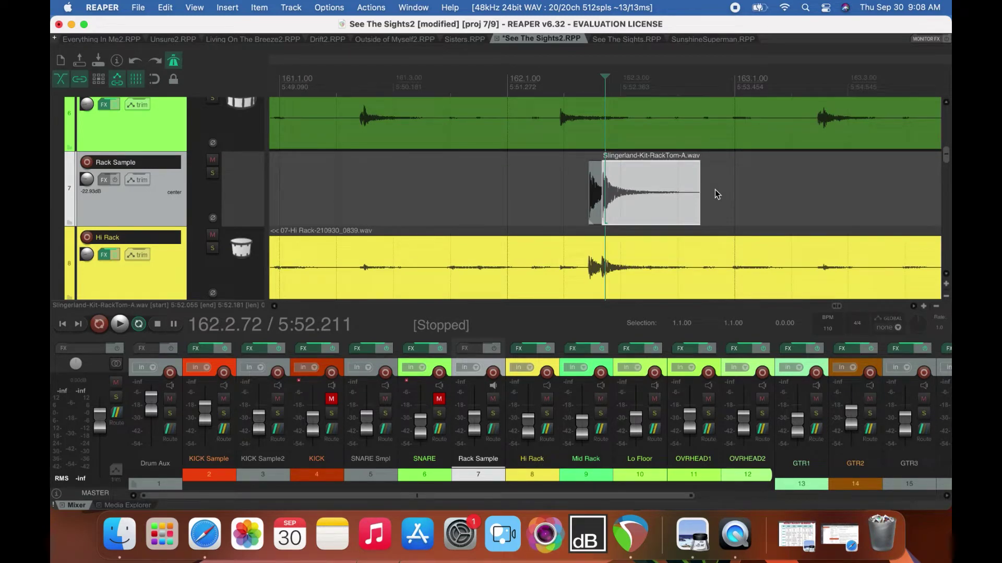
Extend the ends of the two tom sample items near bars 158 and 162 on the Rack Sample track to about bars 159.2 and 163.2.
{"action": "scroll", "coordinate": [715, 194], "scroll_direction": "down", "scroll_amount": 5}
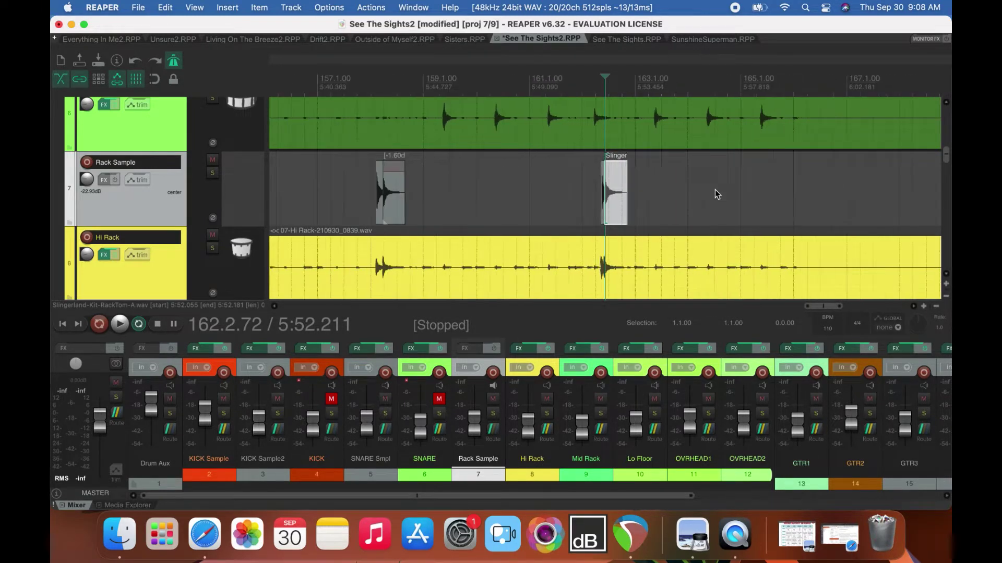
{"action": "left_click_drag", "start_coordinate": [627, 209], "coordinate": [648, 212]}
{"action": "left_click_drag", "start_coordinate": [405, 198], "coordinate": [433, 199]}
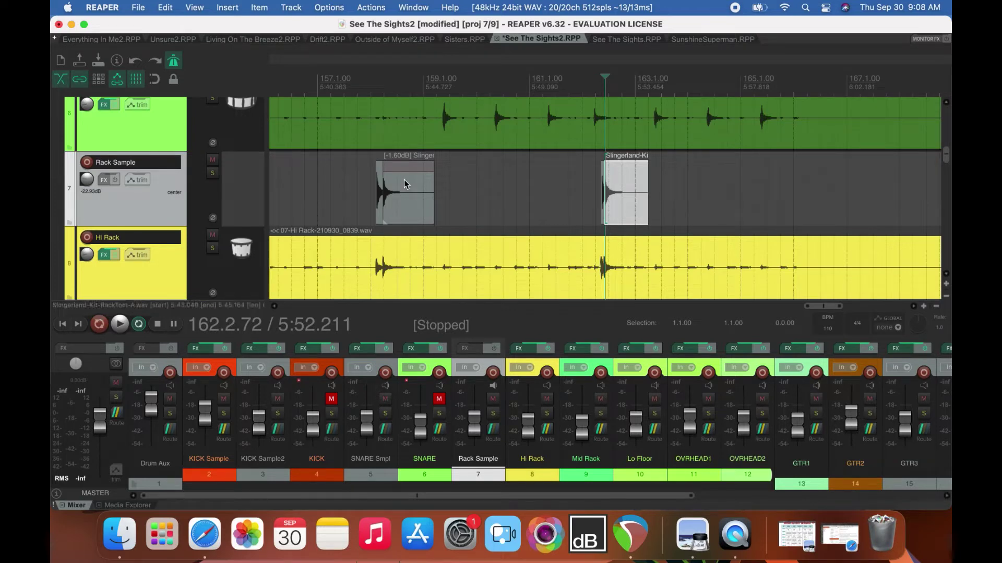
Solo the Rack Sample track and audition its tom hits from about bar 82.4.
{"action": "scroll", "coordinate": [406, 183], "scroll_direction": "down", "scroll_amount": 6}
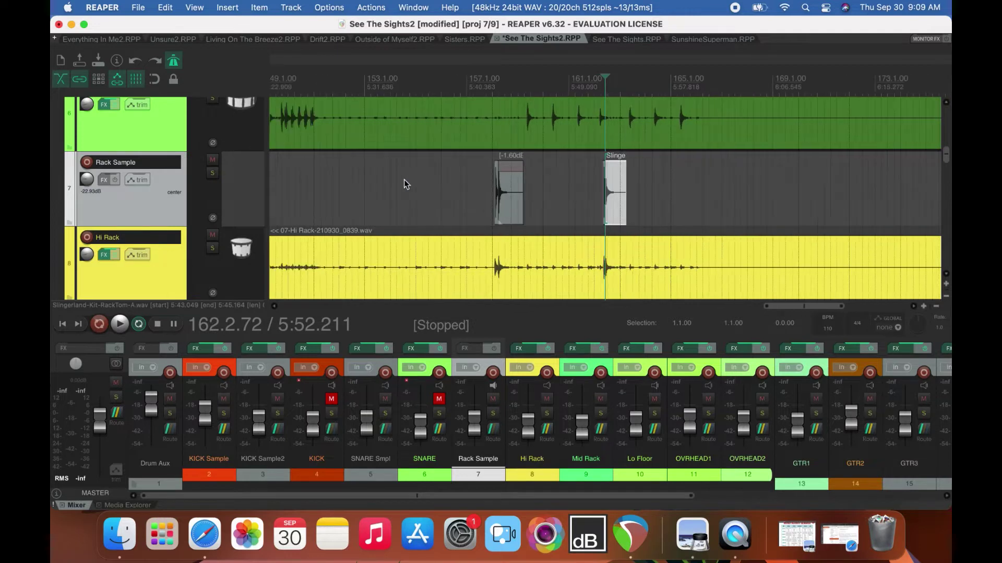
{"action": "scroll", "coordinate": [405, 181], "scroll_direction": "down", "scroll_amount": 2}
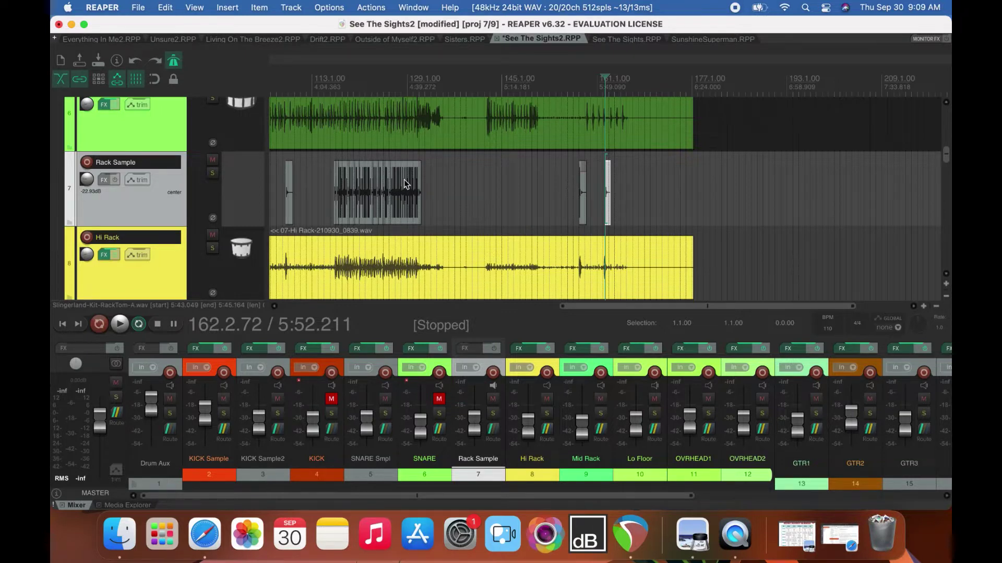
{"action": "mouse_move", "coordinate": [945, 163]}
{"action": "left_mouse_down"}
{"action": "mouse_move", "coordinate": [950, 177]}
{"action": "mouse_move", "coordinate": [950, 166]}
{"action": "left_mouse_up"}
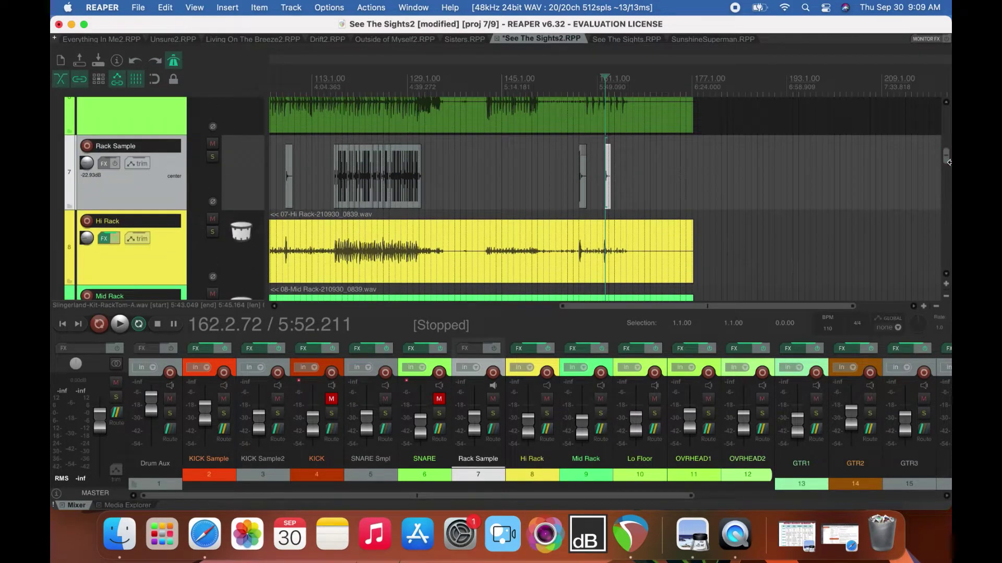
{"action": "left_click", "coordinate": [274, 306]}
{"action": "left_click", "coordinate": [275, 308]}
{"action": "left_click", "coordinate": [552, 87]}
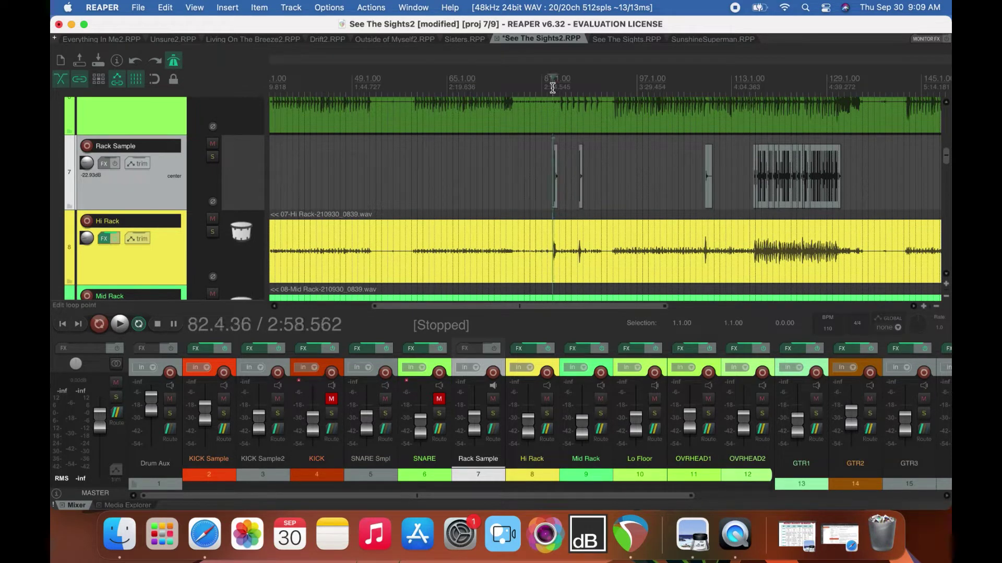
{"action": "left_click", "coordinate": [214, 157]}
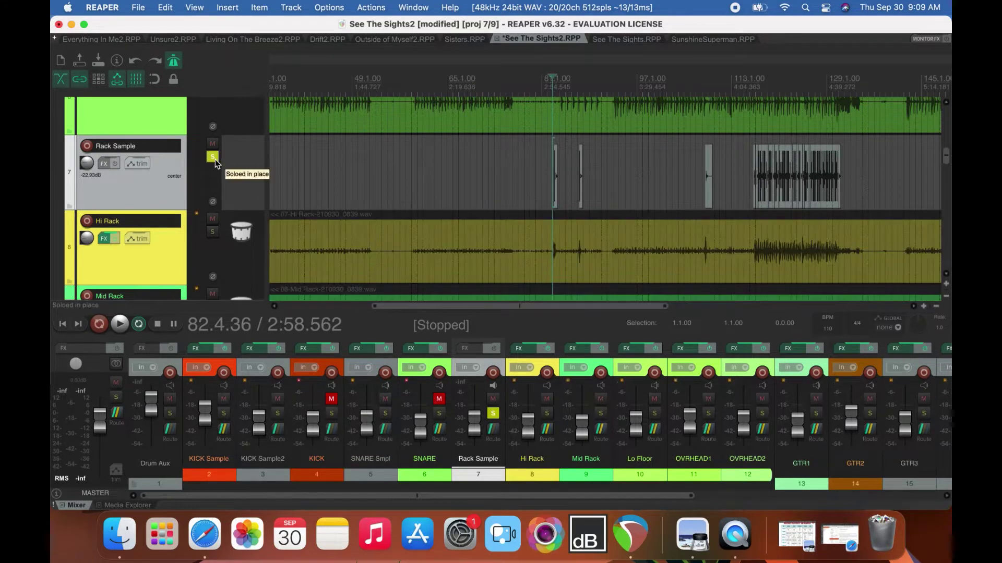
{"action": "key", "text": "space"}
{"action": "key", "text": "space"}
Solo the Hi Rack track instead of Rack Sample and audition it from about bar 17.1.
{"action": "left_click_drag", "start_coordinate": [411, 308], "coordinate": [303, 306]}
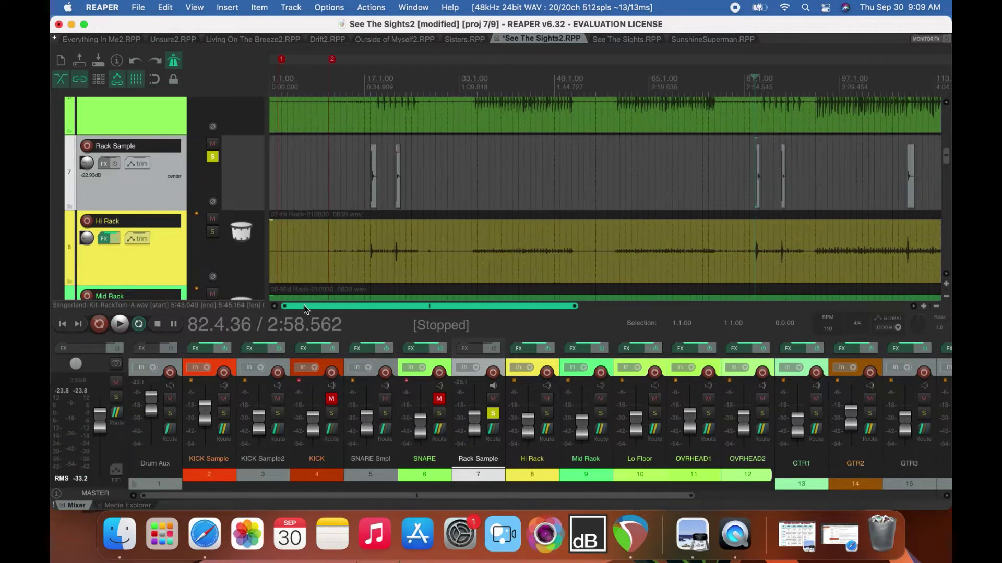
{"action": "left_click", "coordinate": [212, 159]}
{"action": "left_click", "coordinate": [213, 231]}
{"action": "left_click", "coordinate": [365, 93]}
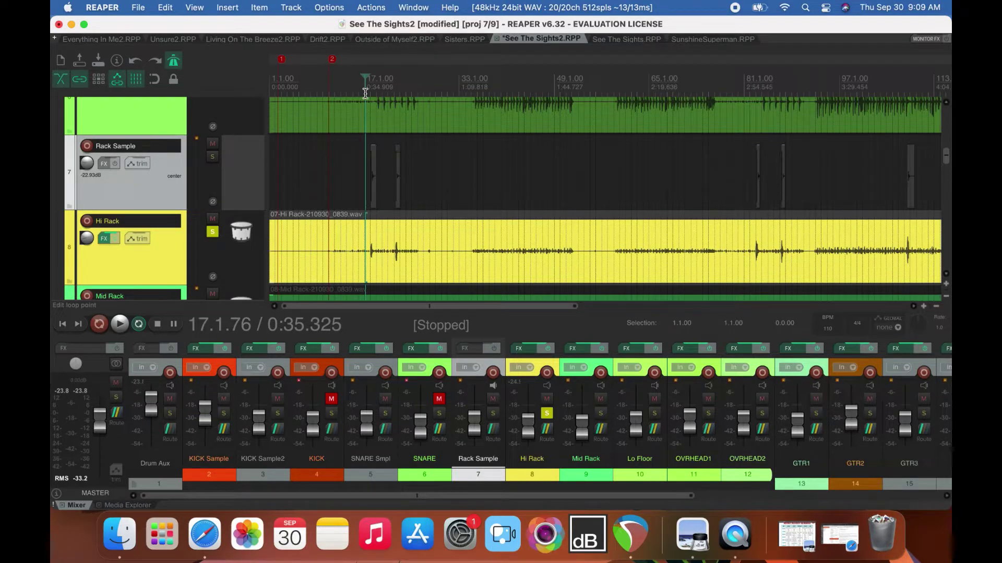
{"action": "key", "text": "space"}
{"action": "key", "text": "space"}
{"action": "key", "text": "space"}
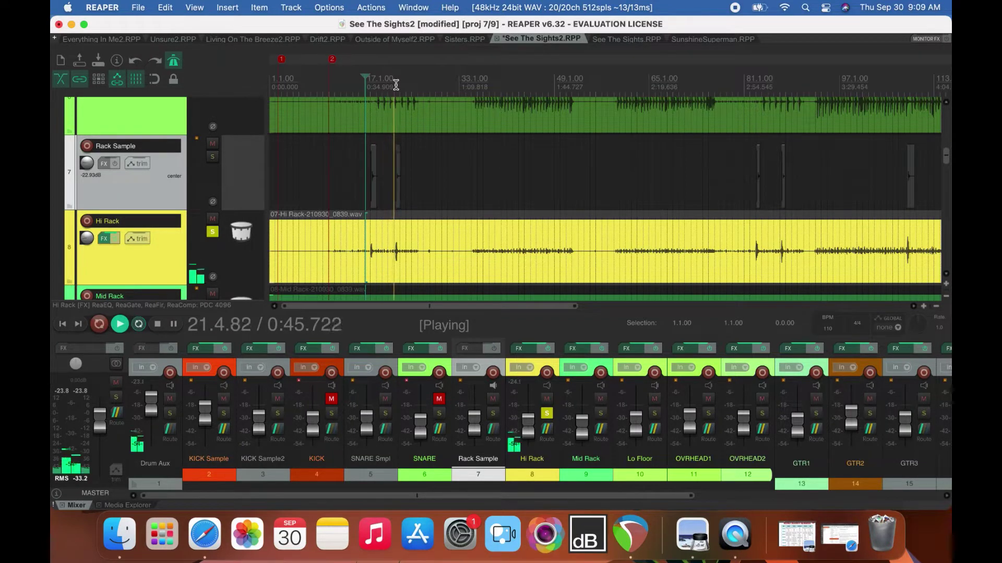
{"action": "key", "text": "space"}
Switch the solo back to Rack Sample and play its tom hits from about bar 18.1 for comparison.
{"action": "left_click", "coordinate": [385, 84]}
{"action": "scroll", "coordinate": [385, 83], "scroll_direction": "up", "scroll_amount": 1}
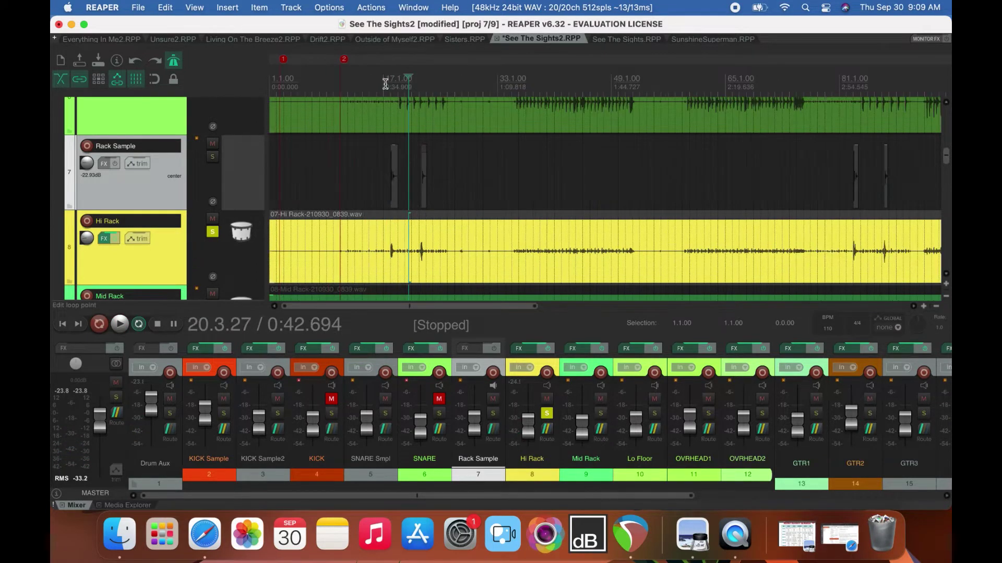
{"action": "scroll", "coordinate": [385, 83], "scroll_direction": "up", "scroll_amount": 8}
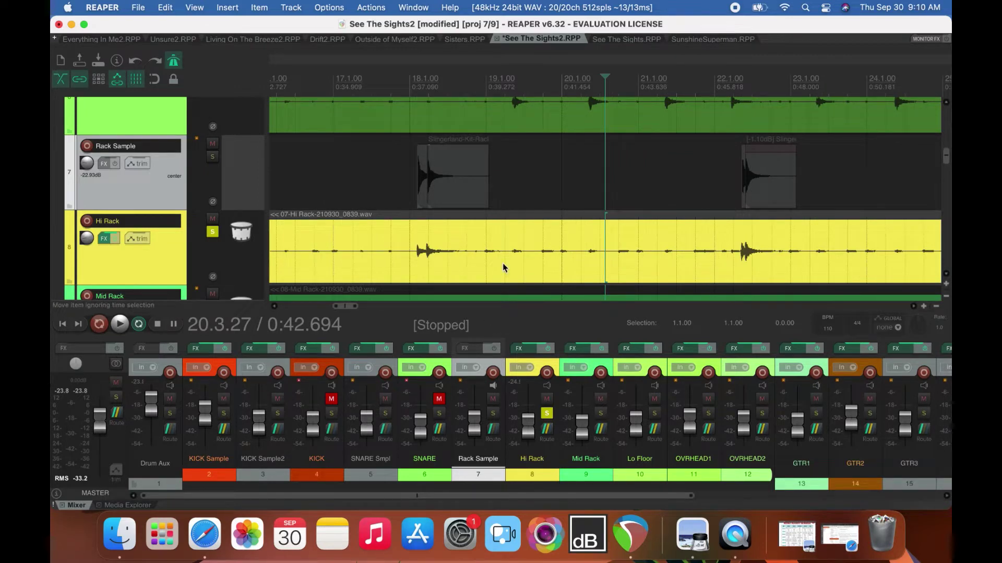
{"action": "left_click", "coordinate": [414, 82]}
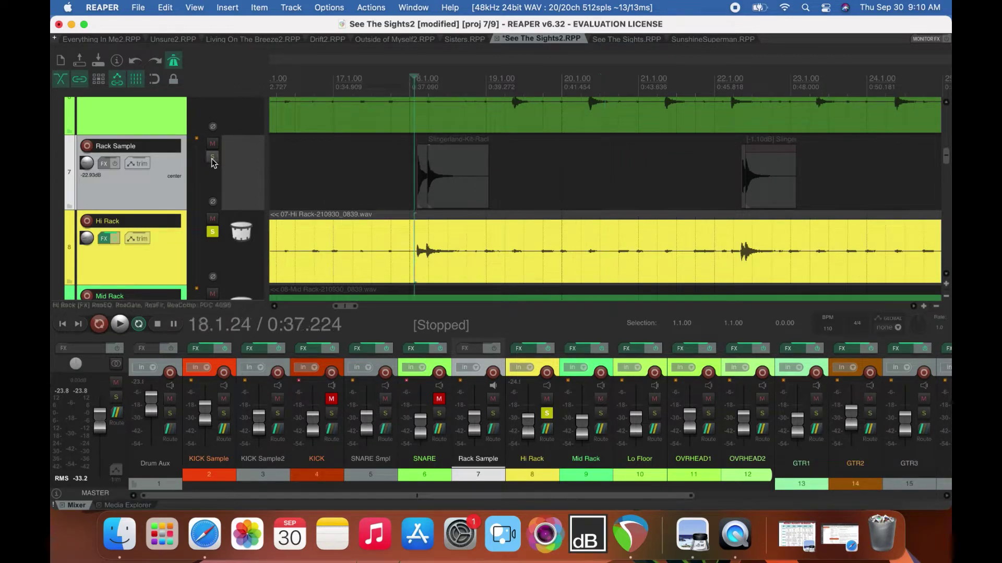
{"action": "left_click", "coordinate": [213, 158]}
{"action": "left_click", "coordinate": [214, 233]}
{"action": "key", "text": "space"}
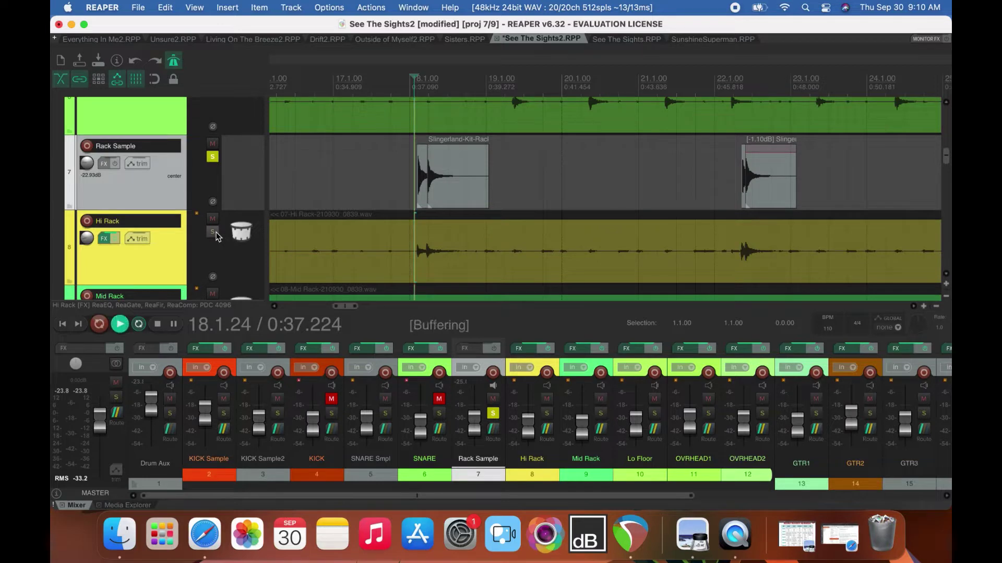
{"action": "key", "text": "space"}
Insert a new empty track directly below the Hi Rack track.
{"action": "key", "text": "minus"}
{"action": "key", "text": "minus"}
{"action": "key", "text": "minus"}
{"action": "left_click_drag", "start_coordinate": [343, 307], "coordinate": [693, 306]}
{"action": "left_click_drag", "start_coordinate": [946, 159], "coordinate": [949, 176]}
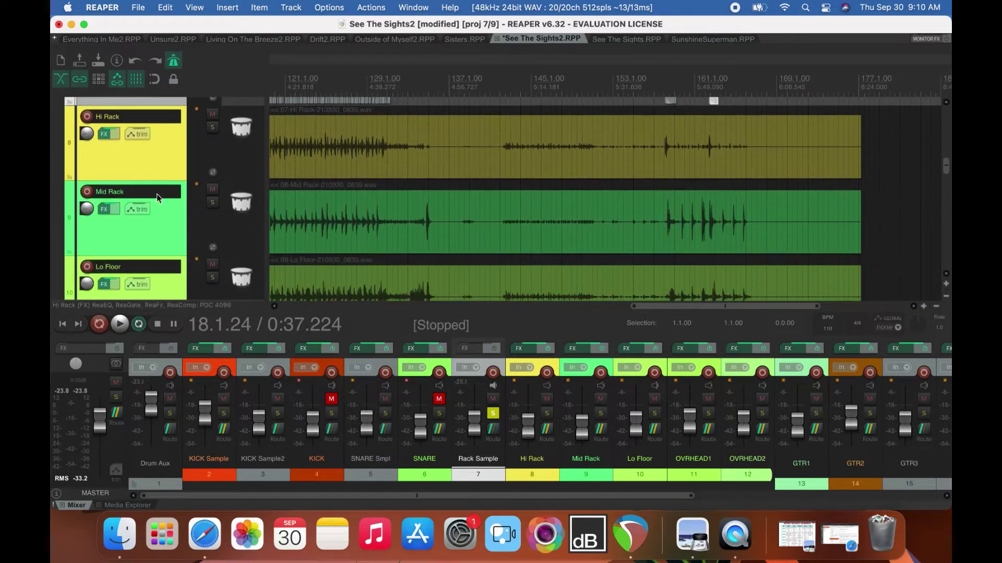
{"action": "left_click", "coordinate": [157, 194]}
{"action": "left_click", "coordinate": [148, 170]}
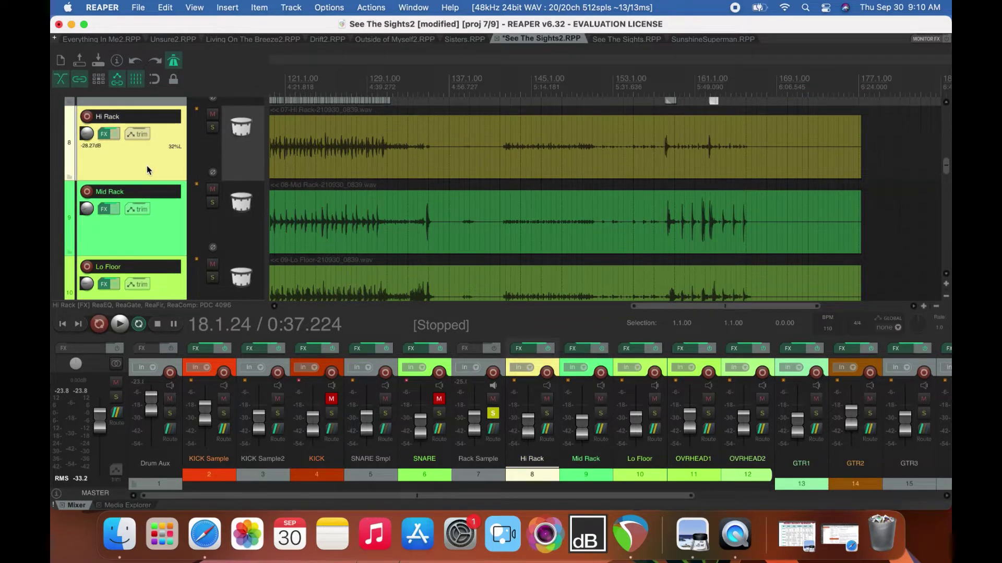
{"action": "key", "text": "super+t"}
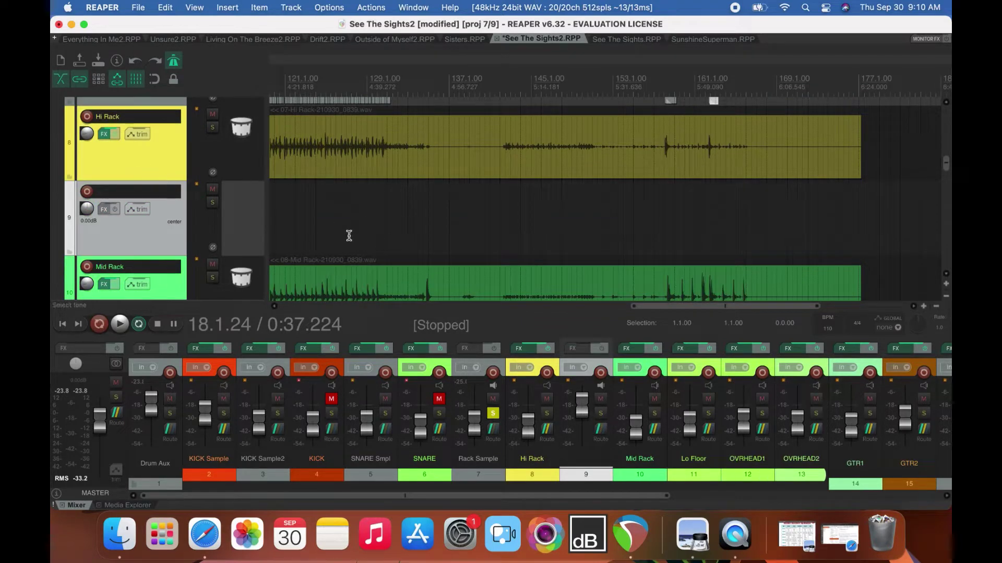
Copy the Mid Rack audio item onto the new empty track above it, aligned to the project start.
{"action": "scroll", "coordinate": [356, 228], "scroll_direction": "down", "scroll_amount": 5}
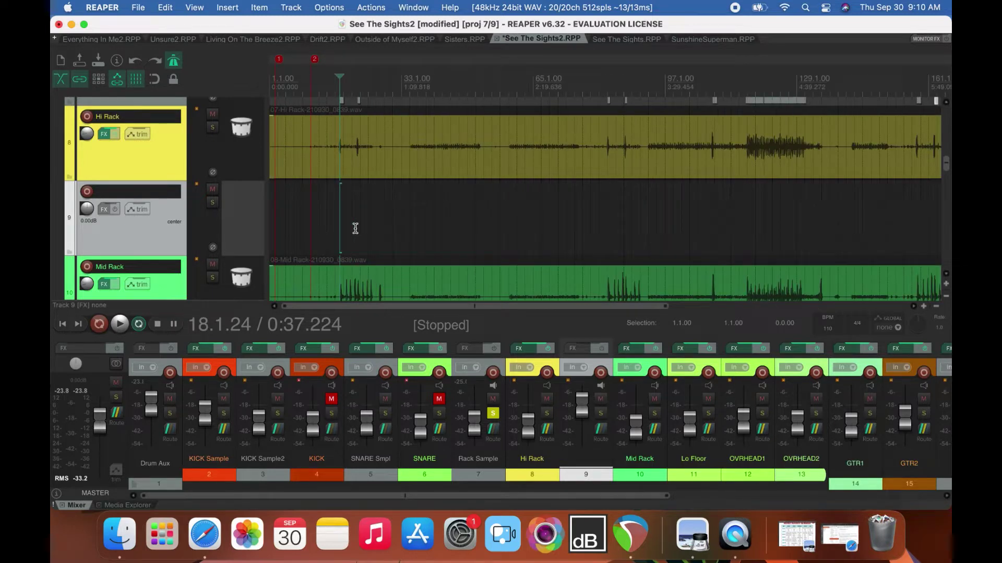
{"action": "scroll", "coordinate": [945, 170], "scroll_direction": "down", "scroll_amount": 1}
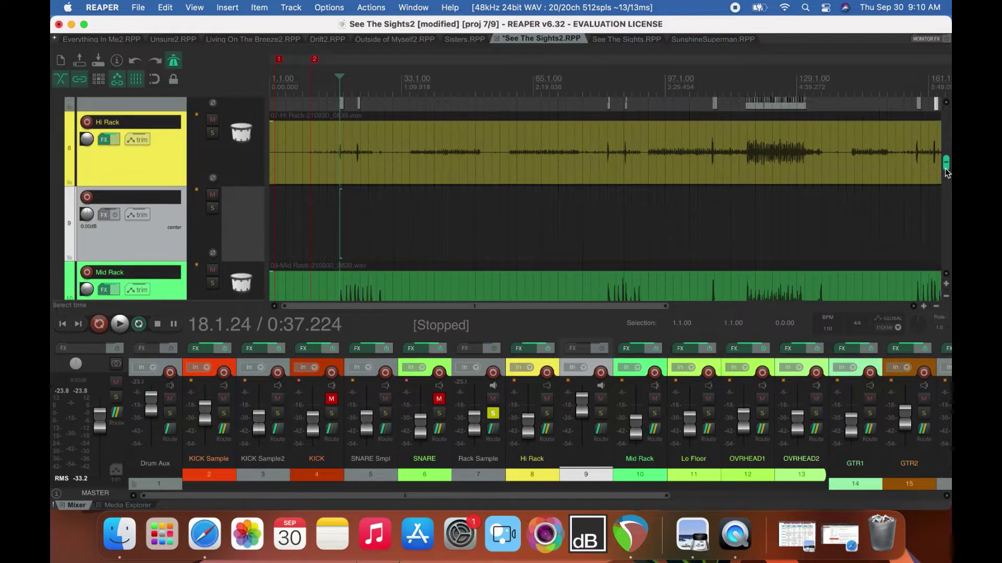
{"action": "scroll", "coordinate": [945, 174], "scroll_direction": "down", "scroll_amount": 2}
{"action": "scroll", "coordinate": [945, 176], "scroll_direction": "down", "scroll_amount": 2}
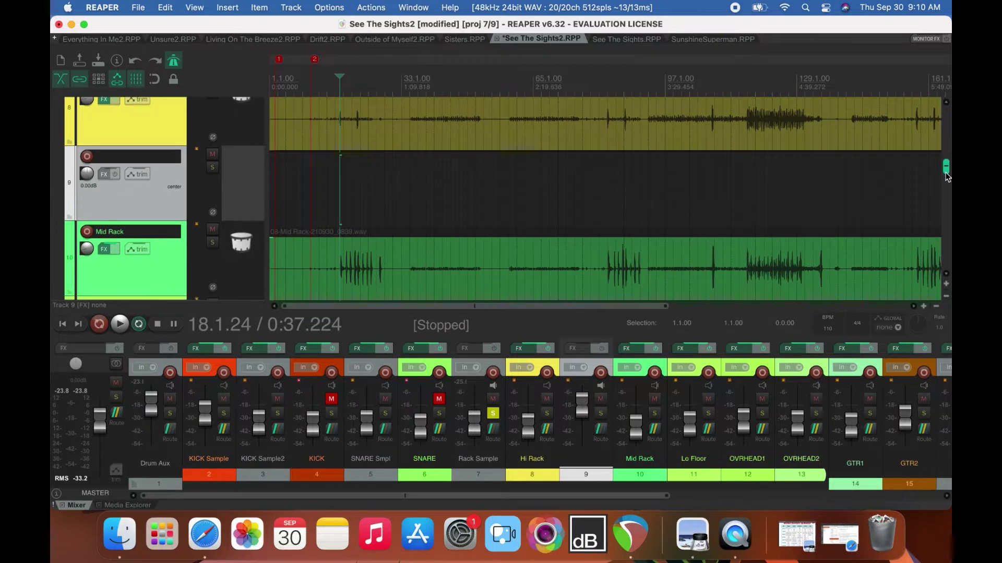
{"action": "left_click", "coordinate": [373, 259]}
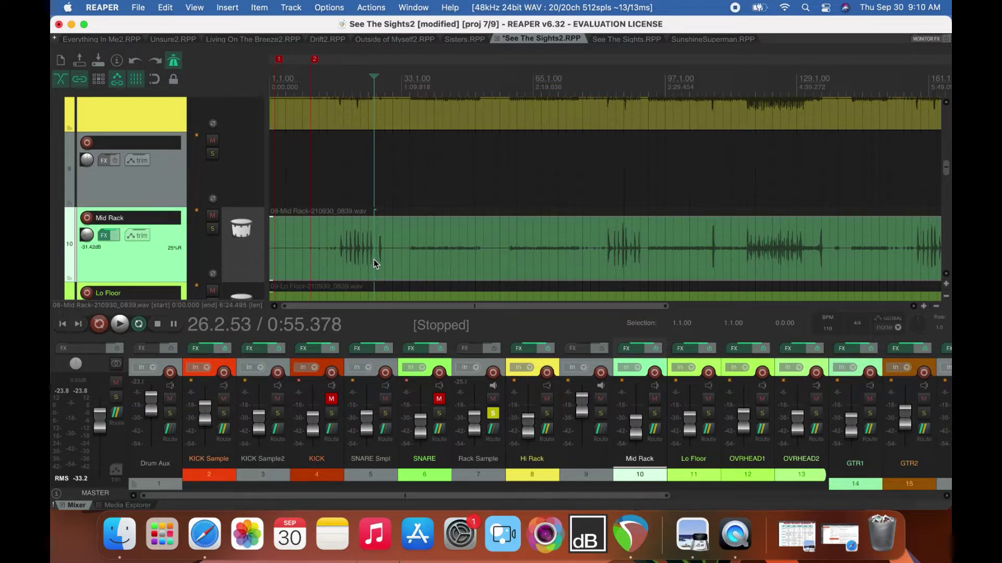
{"action": "left_click", "coordinate": [63, 326]}
{"action": "left_click", "coordinate": [275, 170]}
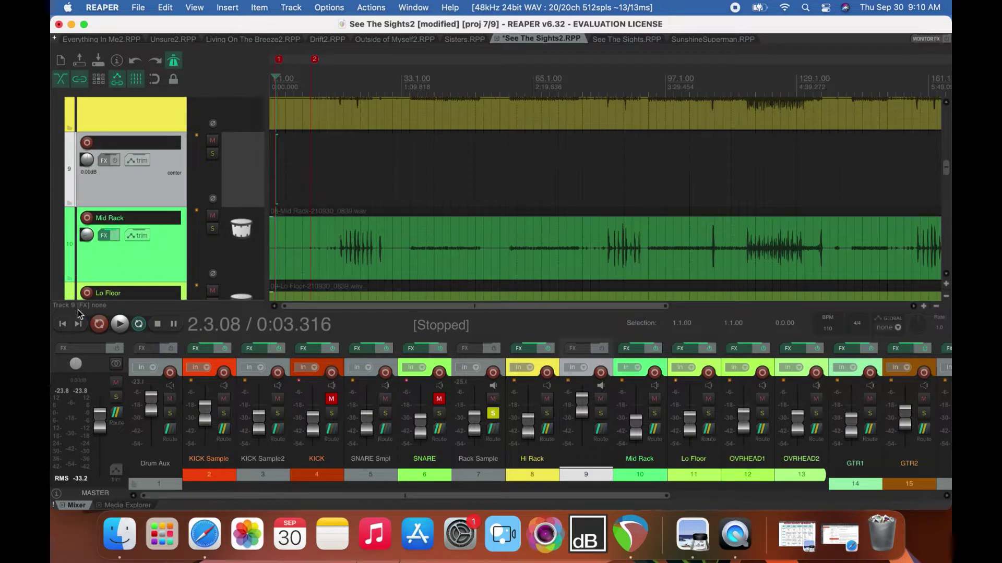
{"action": "left_click", "coordinate": [63, 325]}
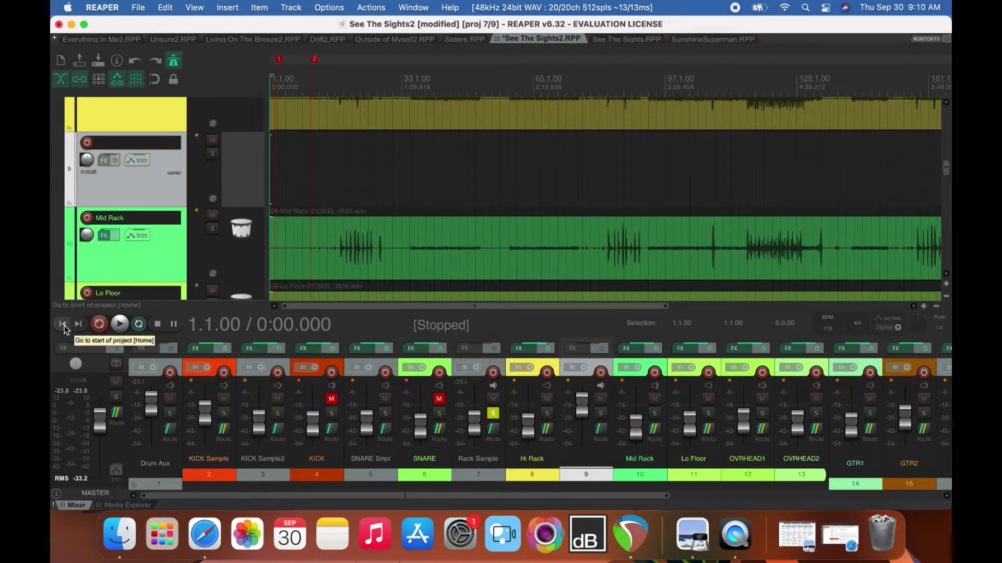
{"action": "key", "text": "End"}
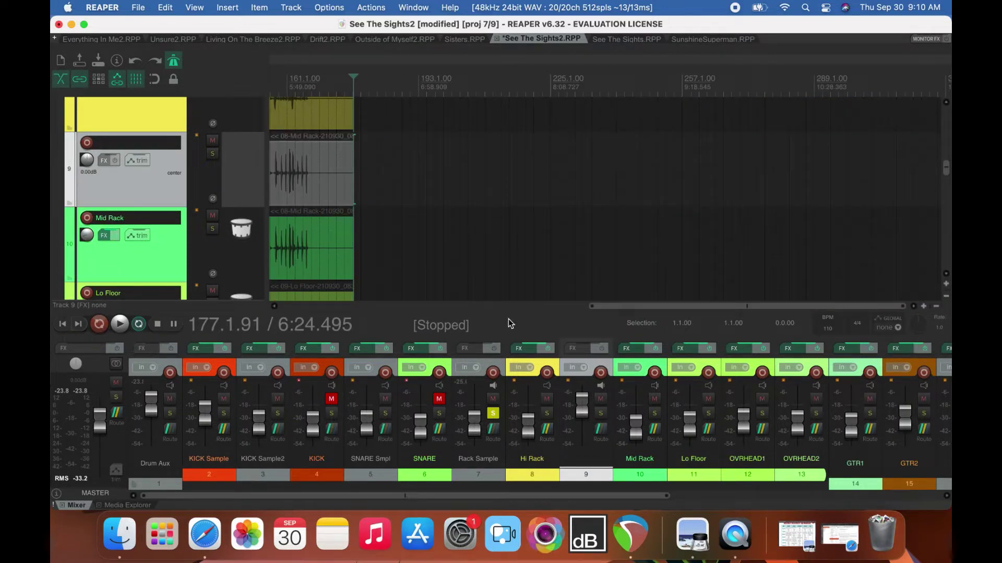
{"action": "left_click_drag", "start_coordinate": [611, 310], "coordinate": [302, 310]}
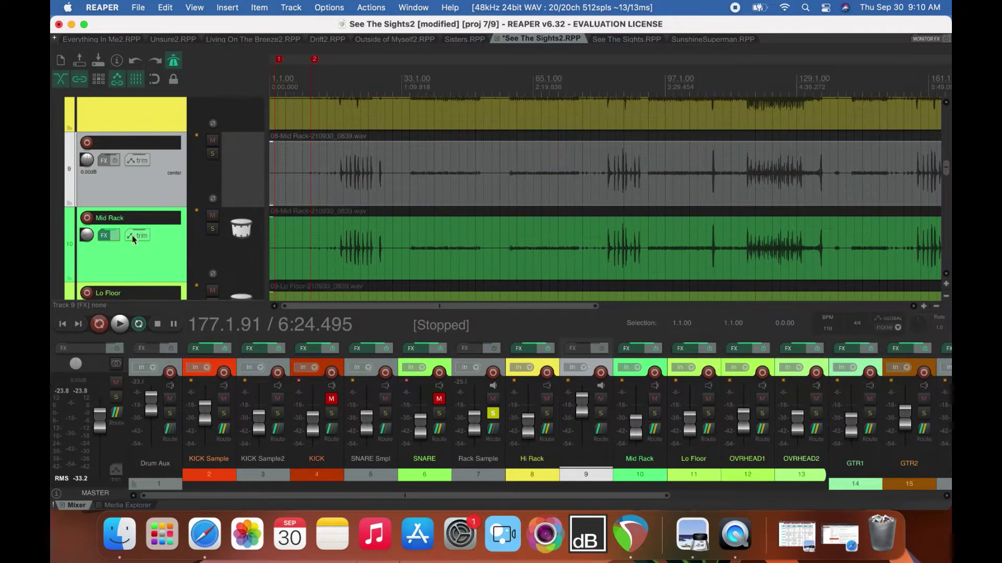
Dynamically split the copied Mid Rack item at transients and when the gate closes, removing silent areas.
{"action": "left_click", "coordinate": [349, 253]}
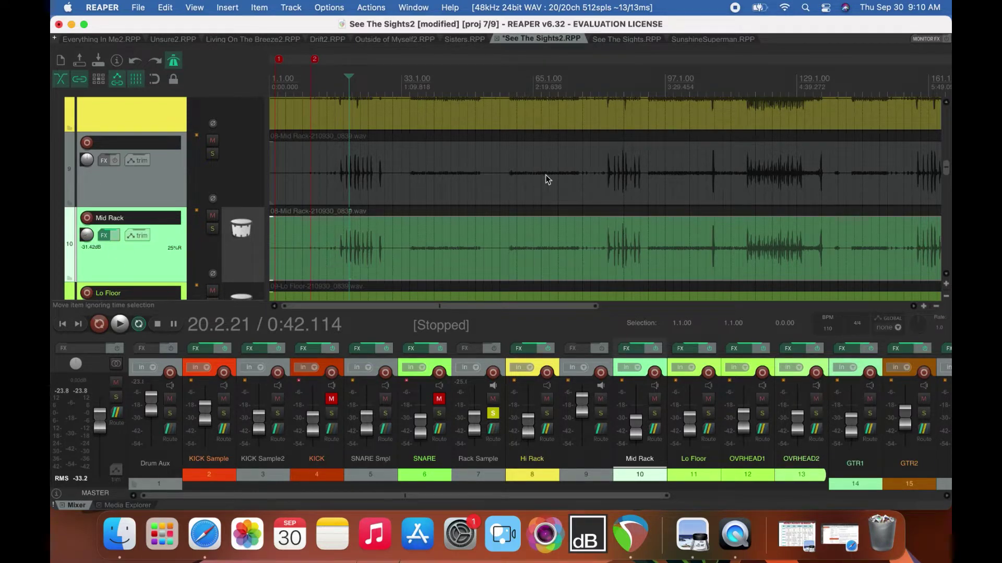
{"action": "left_click", "coordinate": [149, 185]}
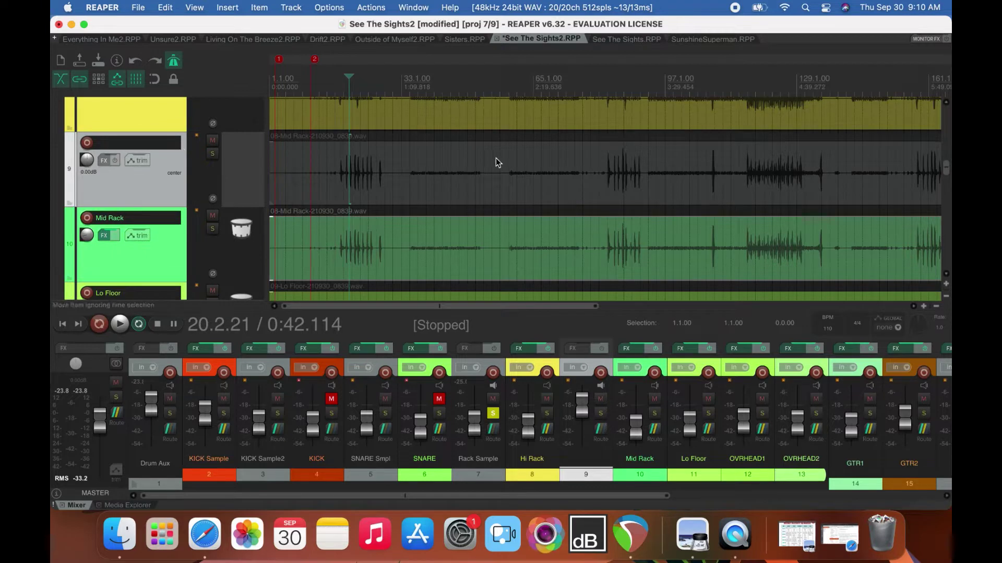
{"action": "left_click", "coordinate": [379, 180]}
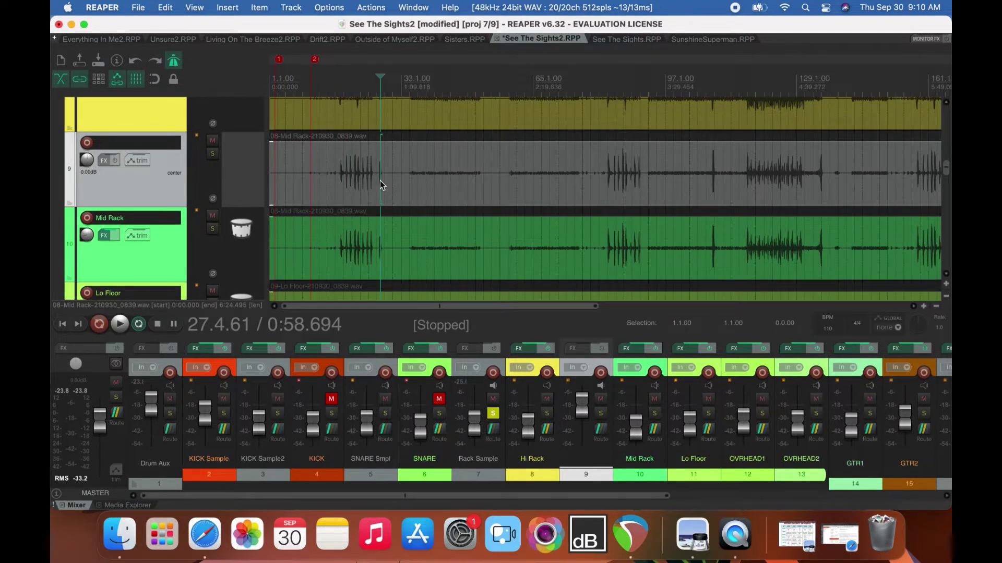
{"action": "key", "text": "d"}
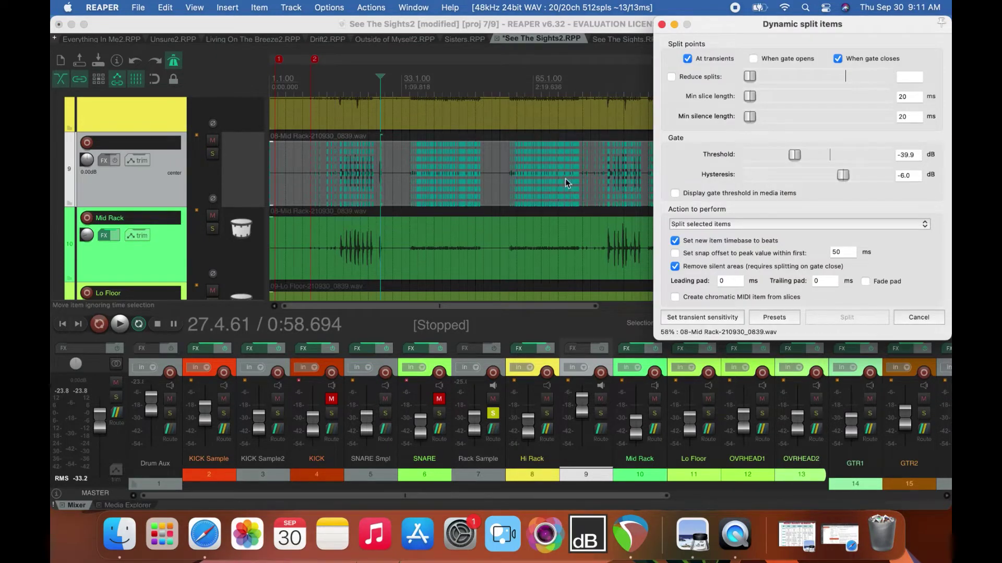
{"action": "left_click_drag", "start_coordinate": [732, 36], "coordinate": [378, 44]}
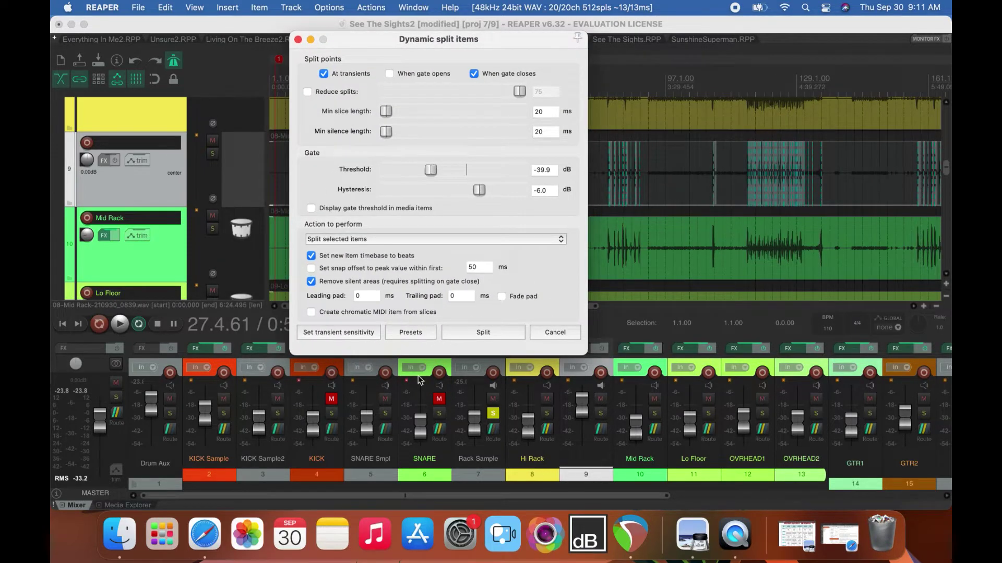
{"action": "left_click", "coordinate": [480, 332]}
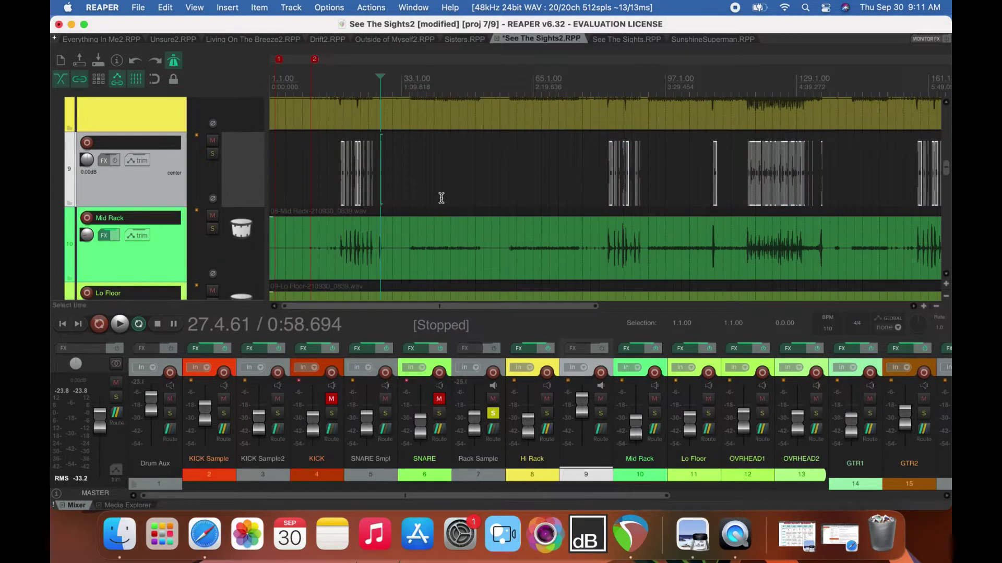
Solo the unnamed track holding the split Mid Rack hits and play it from about bar 82.4, before the second group of hits.
{"action": "left_click", "coordinate": [620, 70]}
{"action": "scroll", "coordinate": [629, 262], "scroll_direction": "up", "scroll_amount": 3}
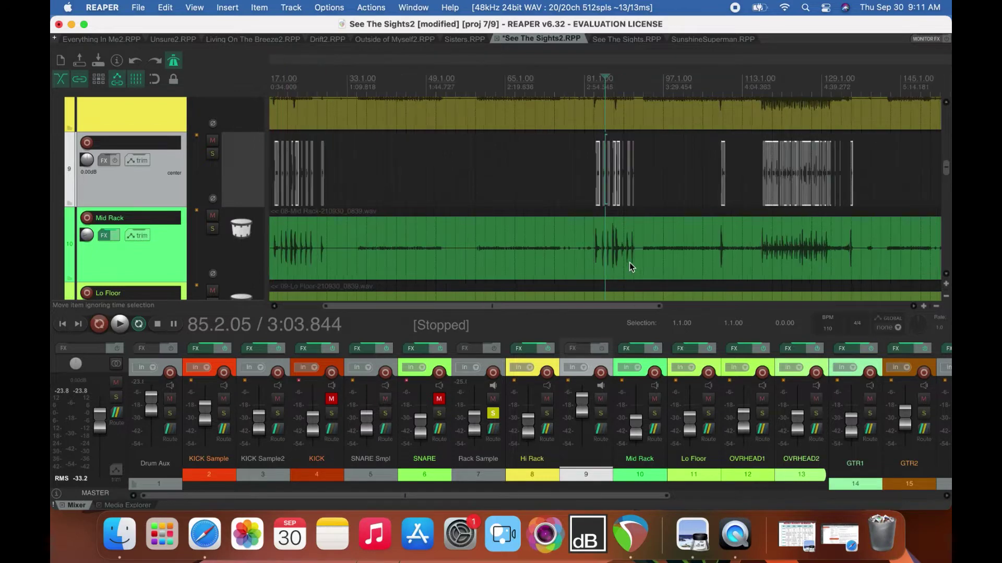
{"action": "scroll", "coordinate": [629, 262], "scroll_direction": "up", "scroll_amount": 6}
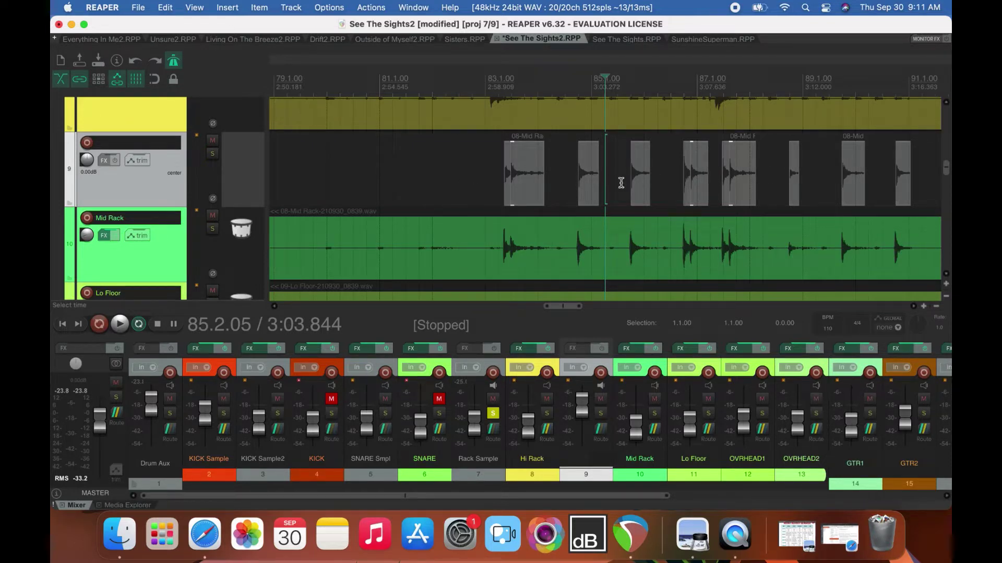
{"action": "left_click", "coordinate": [479, 100]}
{"action": "left_click", "coordinate": [213, 154]}
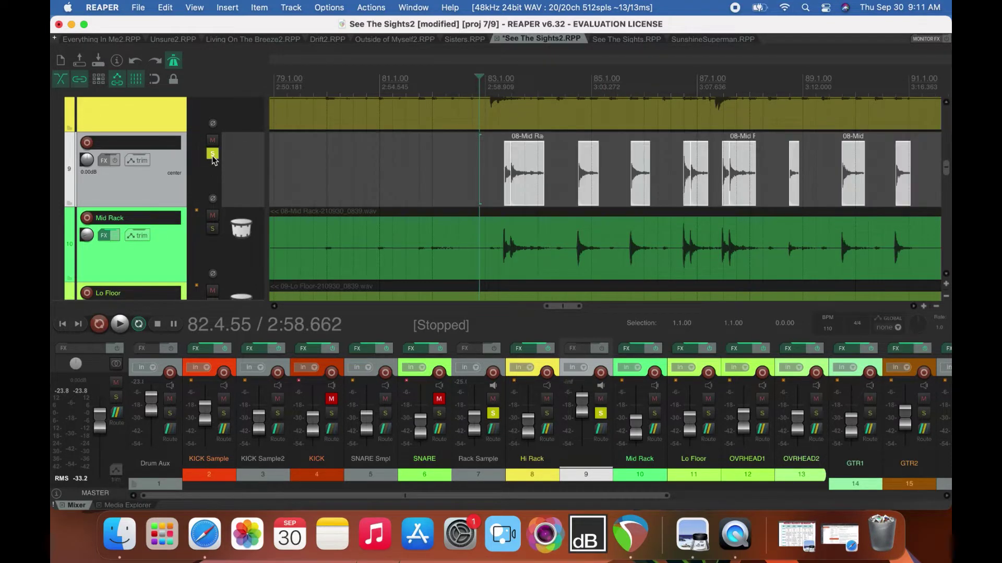
{"action": "key", "text": "space"}
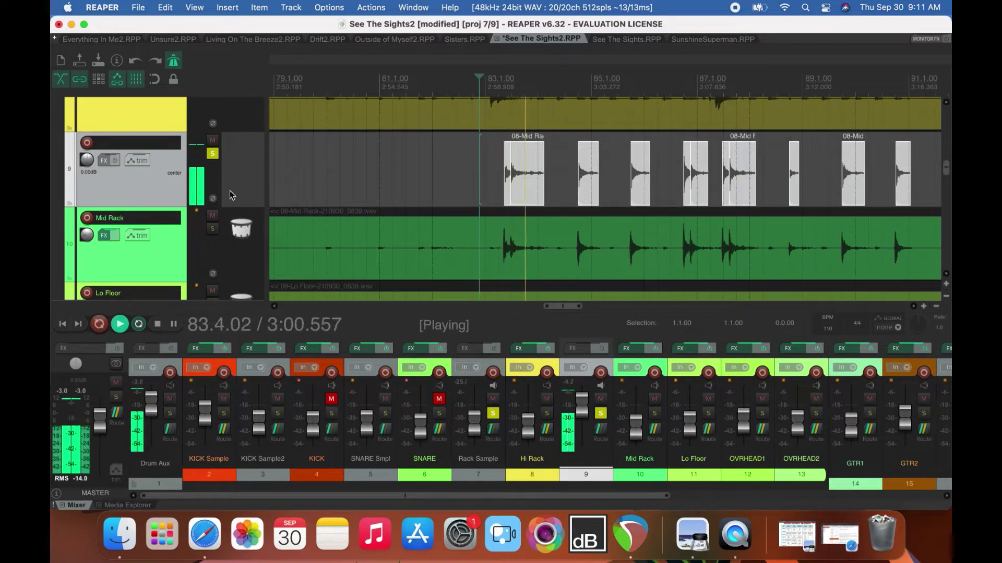
{"action": "key", "text": "space"}
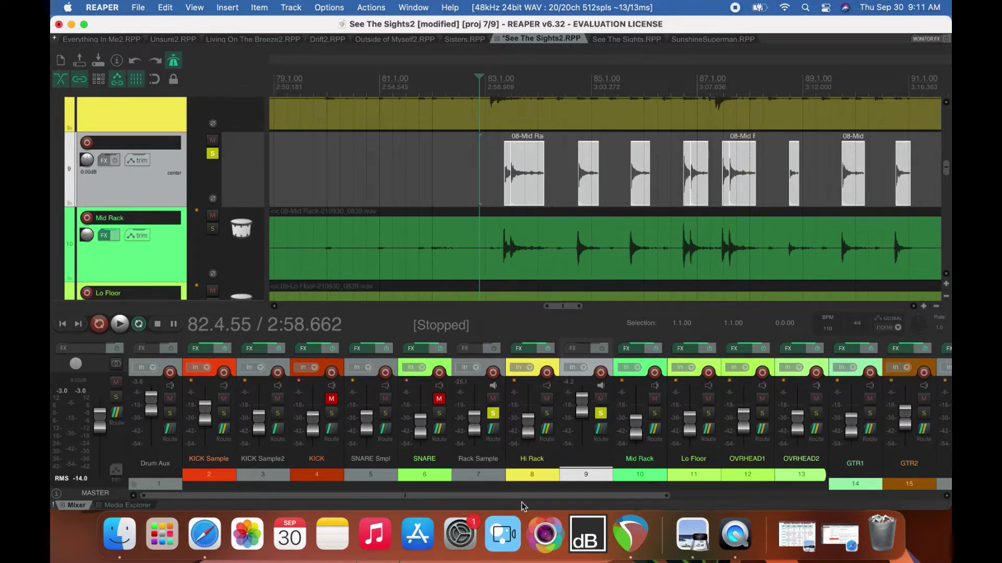
Unsolo Rack Sample and play only the split Mid Rack hits from about bar 82.4.
{"action": "left_click", "coordinate": [493, 413]}
{"action": "key", "text": "space"}
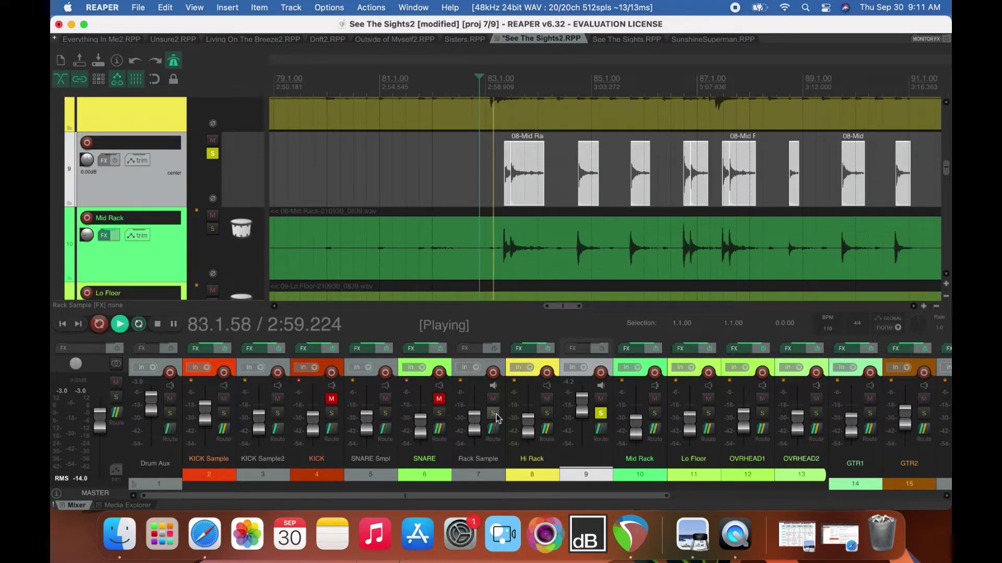
{"action": "key", "text": "space"}
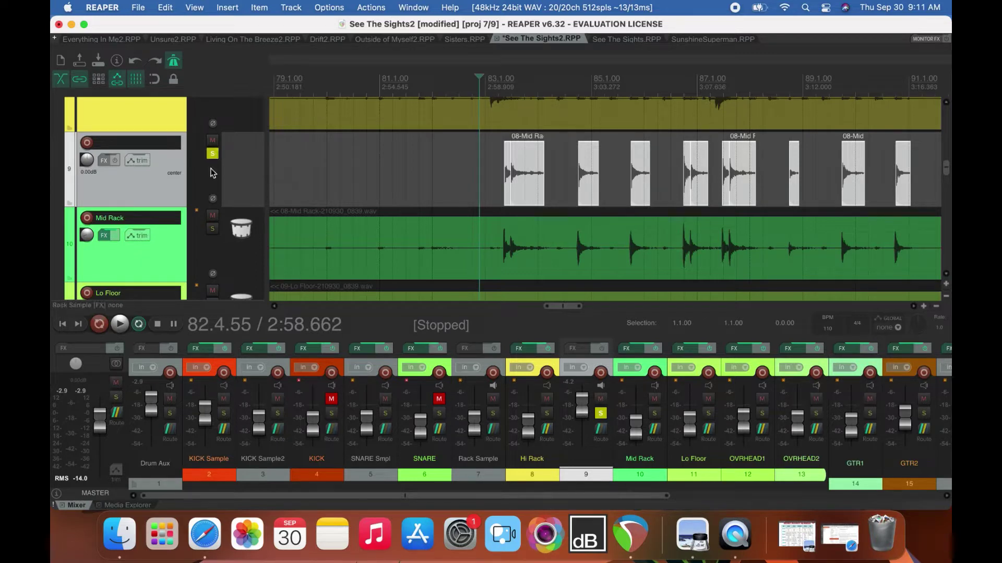
{"action": "key", "text": "space"}
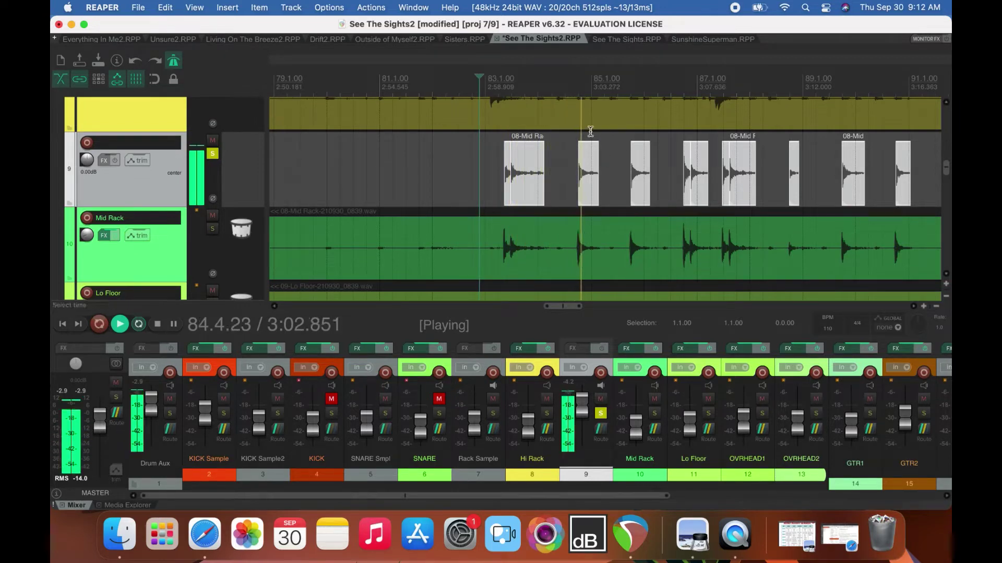
{"action": "key", "text": "space"}
{"action": "scroll", "coordinate": [673, 183], "scroll_direction": "down", "scroll_amount": 4}
{"action": "scroll", "coordinate": [664, 181], "scroll_direction": "down", "scroll_amount": 4}
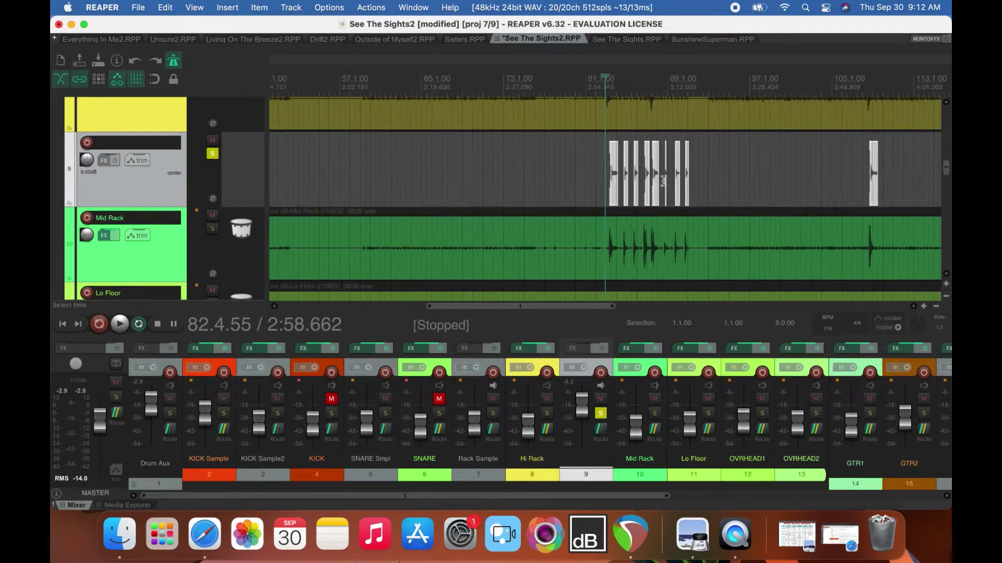
{"action": "left_click_drag", "start_coordinate": [590, 306], "coordinate": [384, 285]}
{"action": "scroll", "coordinate": [384, 286], "scroll_direction": "down", "scroll_amount": 3}
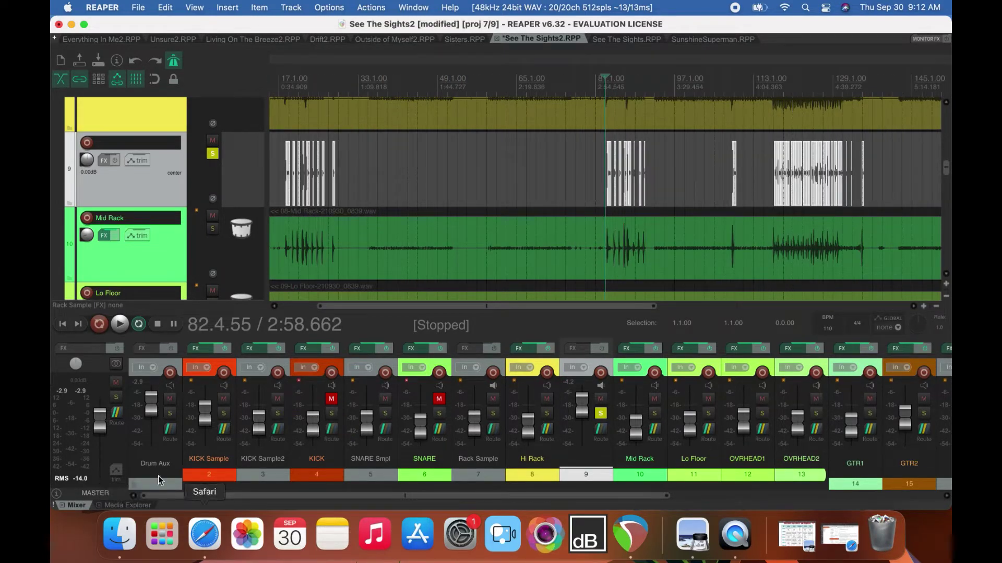
Show the Media Explorer and go back from the slingerland-kit folder to the tom files in the Samples folder.
{"action": "left_click", "coordinate": [125, 505]}
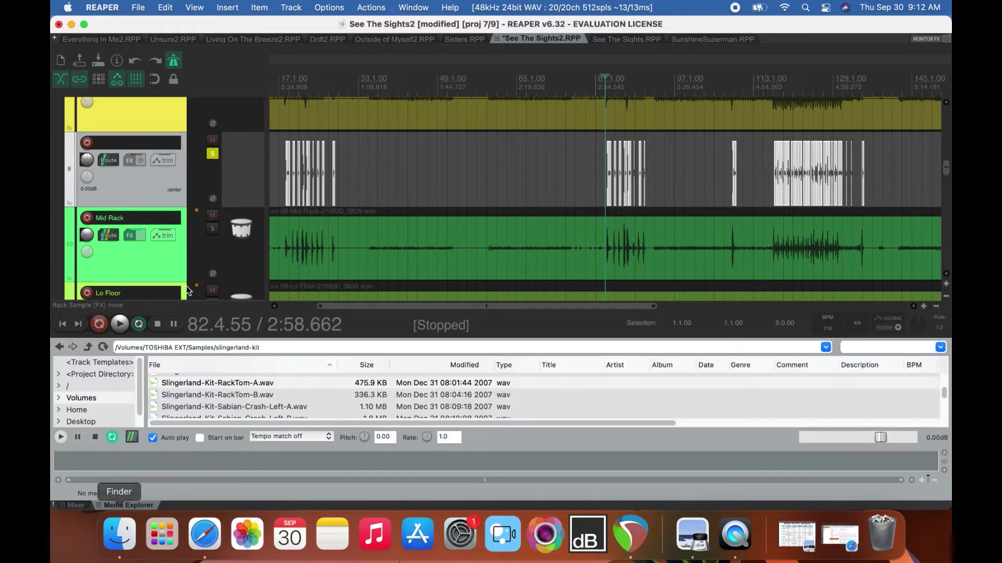
{"action": "left_click", "coordinate": [193, 8]}
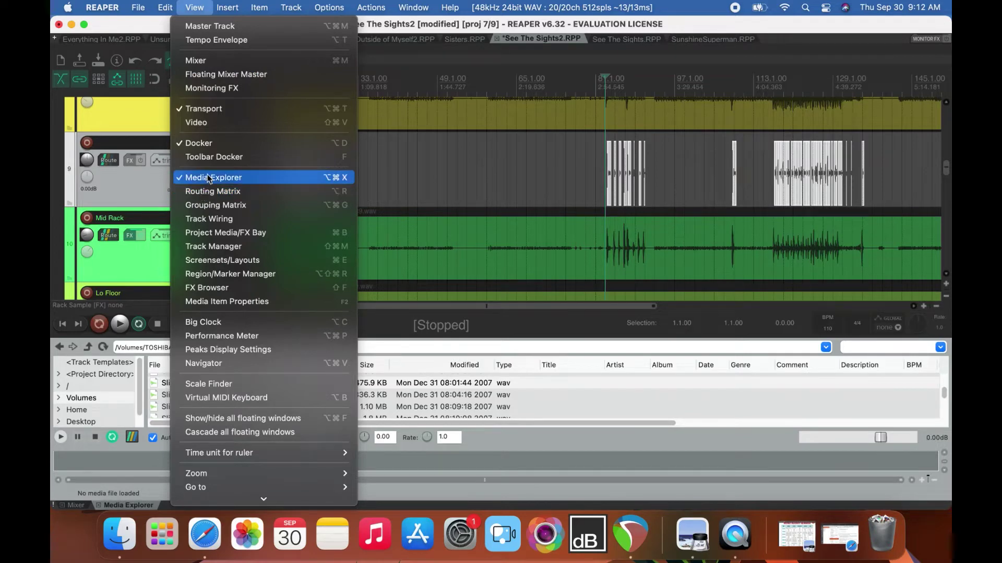
{"action": "left_click", "coordinate": [155, 27]}
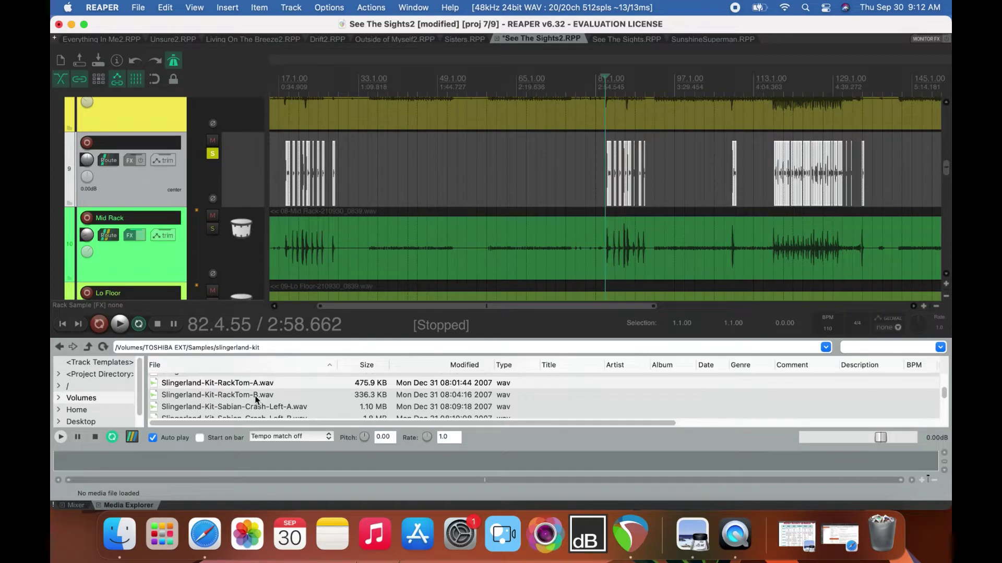
{"action": "scroll", "coordinate": [239, 412], "scroll_direction": "down", "scroll_amount": 10}
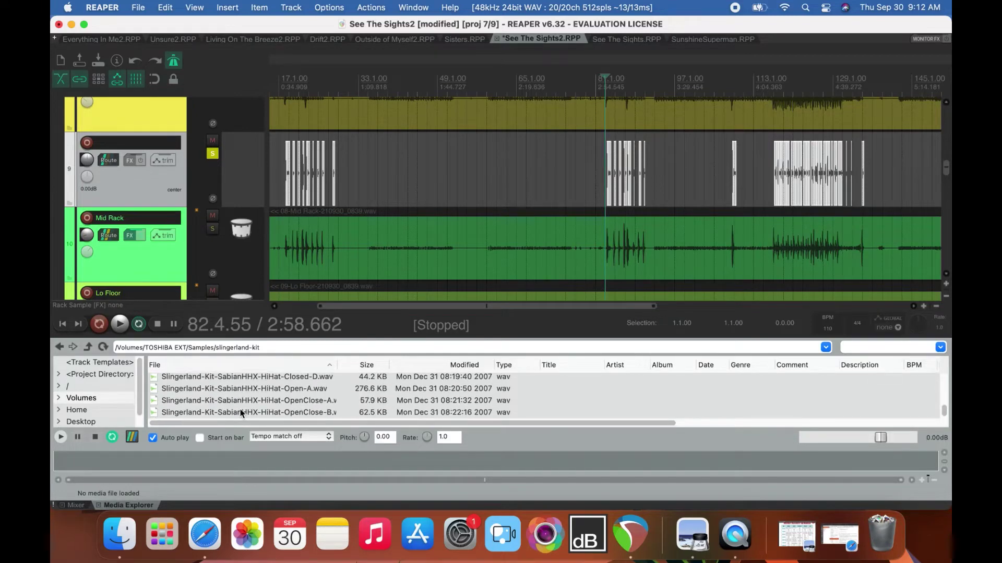
{"action": "left_click", "coordinate": [59, 347]}
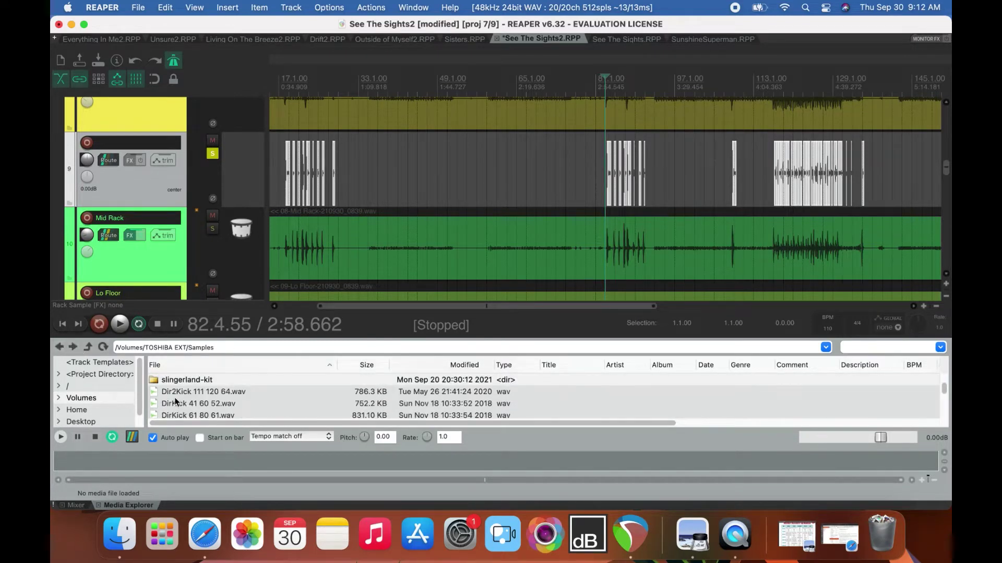
{"action": "scroll", "coordinate": [261, 384], "scroll_direction": "down", "scroll_amount": 10}
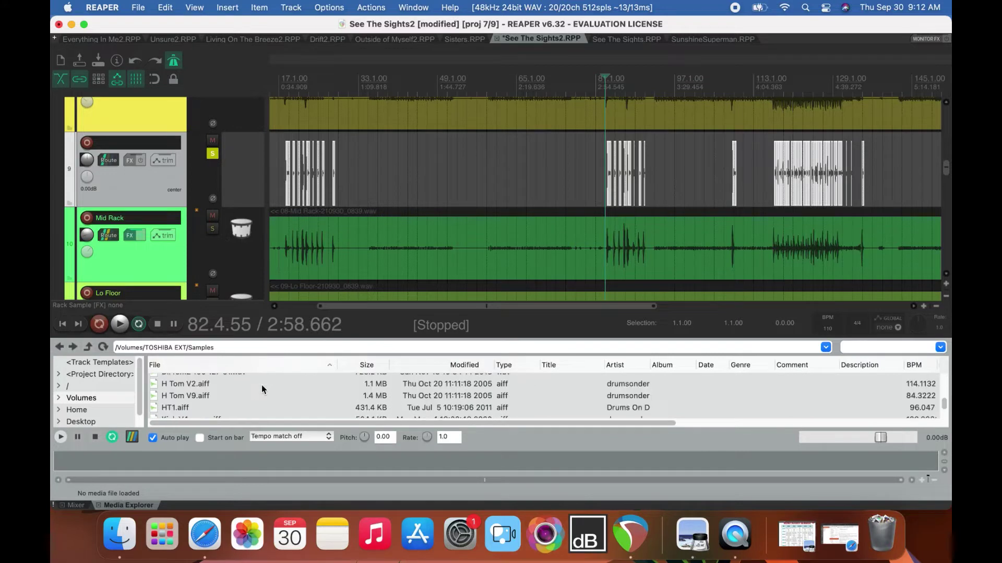
{"action": "scroll", "coordinate": [219, 410], "scroll_direction": "down", "scroll_amount": 5}
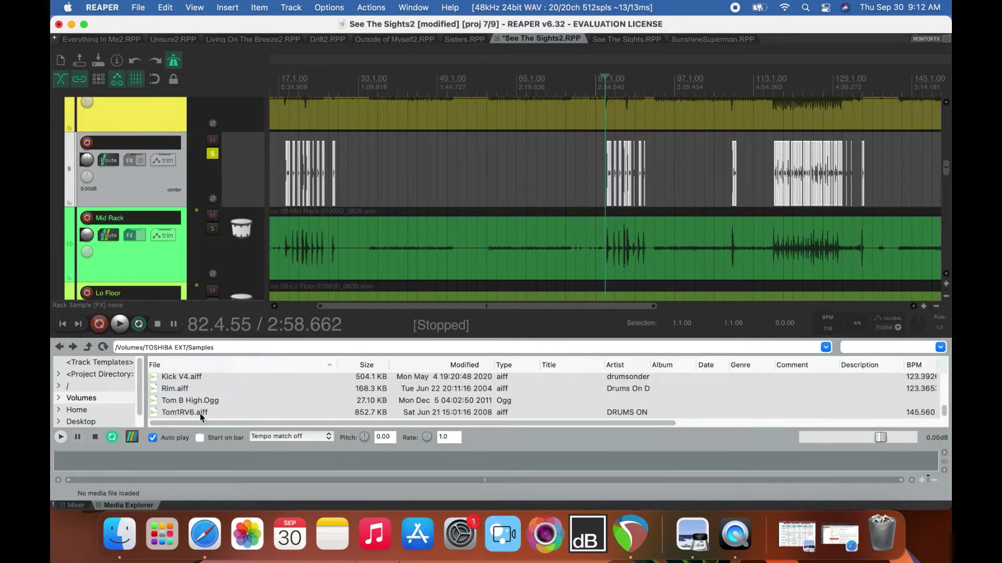
Audition the samples Tom B High.Ogg, Tom1RV6.aiff, H Tom V9.aiff and H Tom V2.aiff.
{"action": "left_click", "coordinate": [204, 401]}
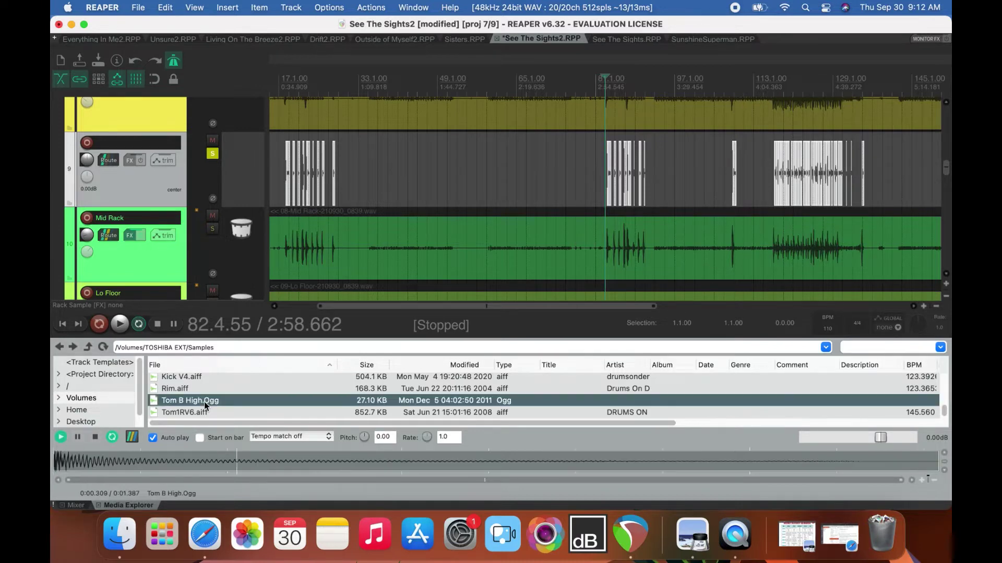
{"action": "left_click", "coordinate": [200, 412]}
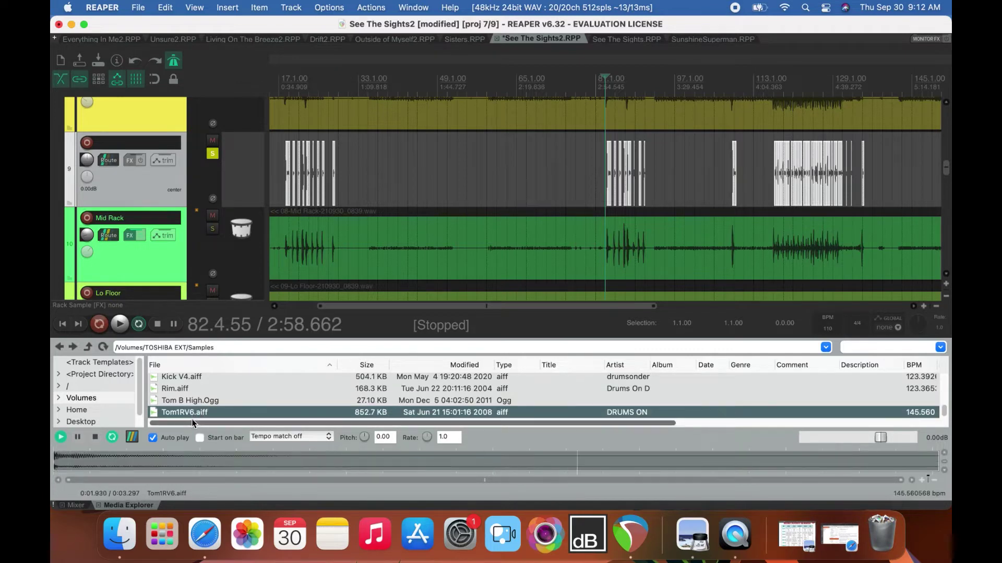
{"action": "scroll", "coordinate": [193, 423], "scroll_direction": "up", "scroll_amount": 1}
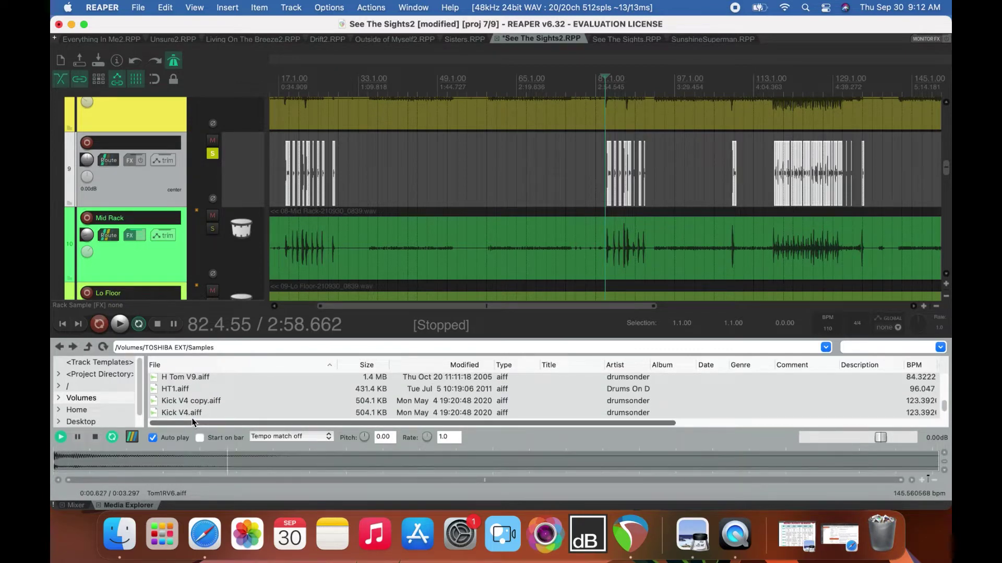
{"action": "left_click", "coordinate": [197, 377]}
{"action": "scroll", "coordinate": [199, 384], "scroll_direction": "up", "scroll_amount": 1}
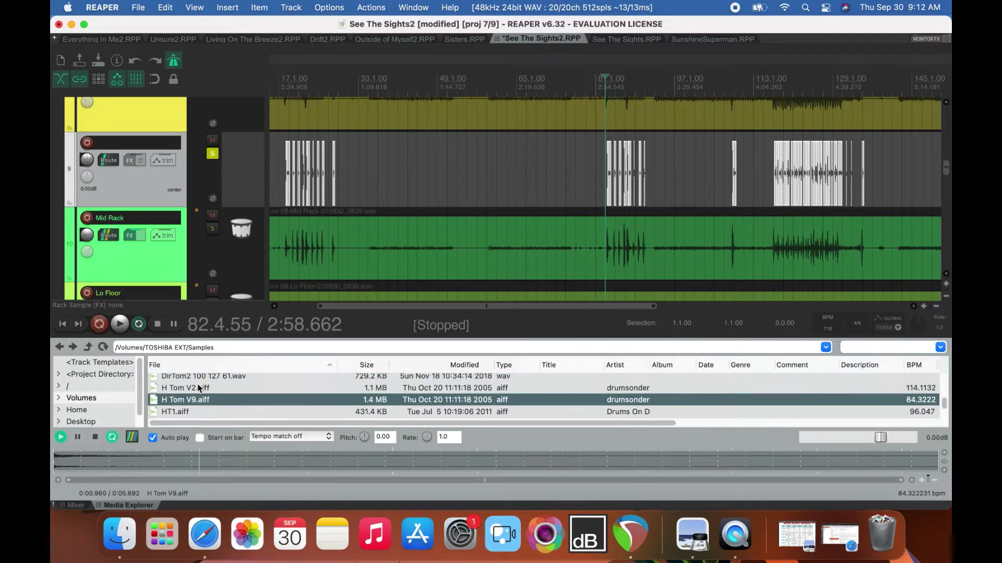
{"action": "left_click", "coordinate": [199, 389]}
{"action": "scroll", "coordinate": [199, 390], "scroll_direction": "up", "scroll_amount": 2}
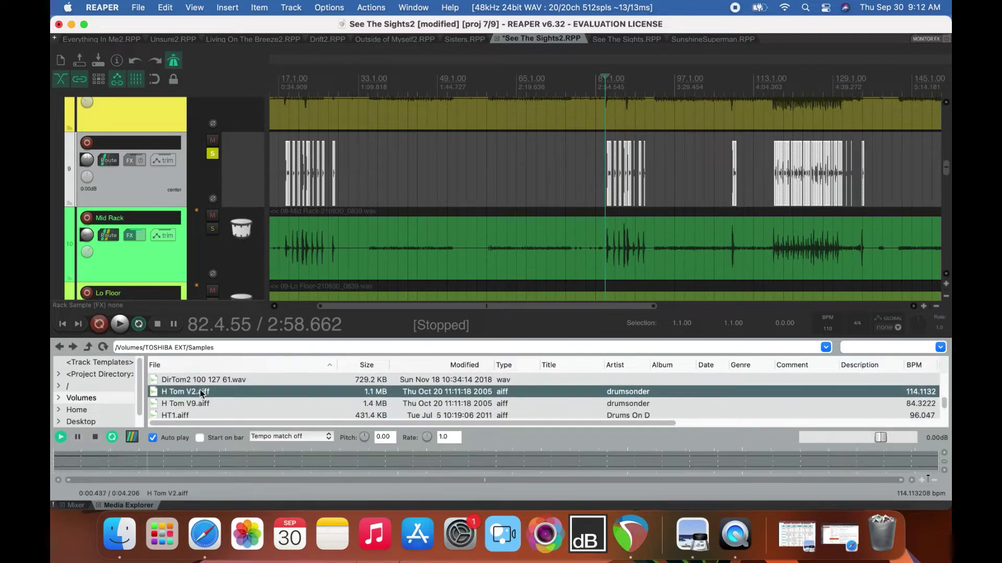
Open the PTF Zeppelin Drums folder, check its P2F - Ludwig Kit subfolder, and open Zeppelin Drums Samples.
{"action": "scroll", "coordinate": [204, 402], "scroll_direction": "up", "scroll_amount": 8}
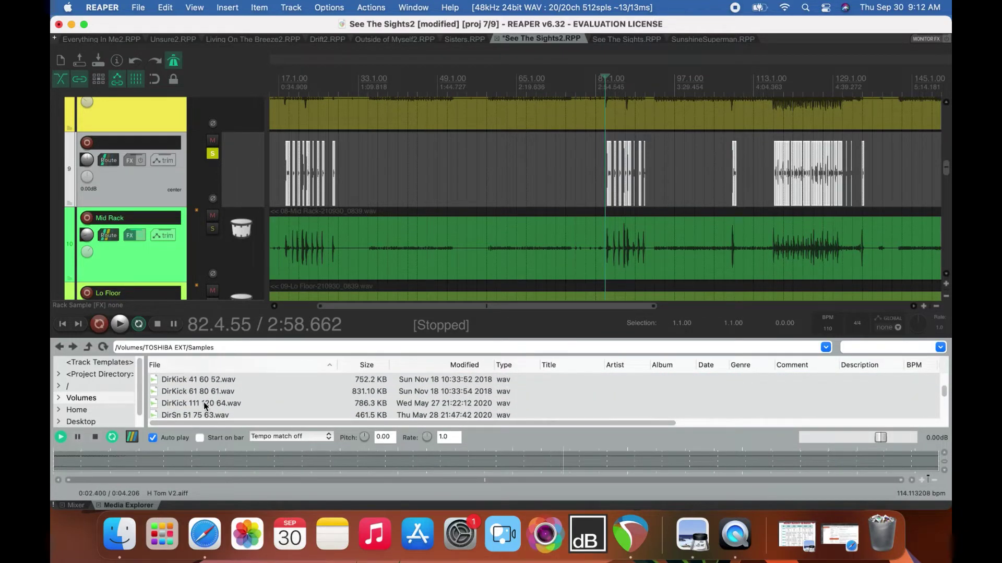
{"action": "scroll", "coordinate": [204, 403], "scroll_direction": "down", "scroll_amount": 1}
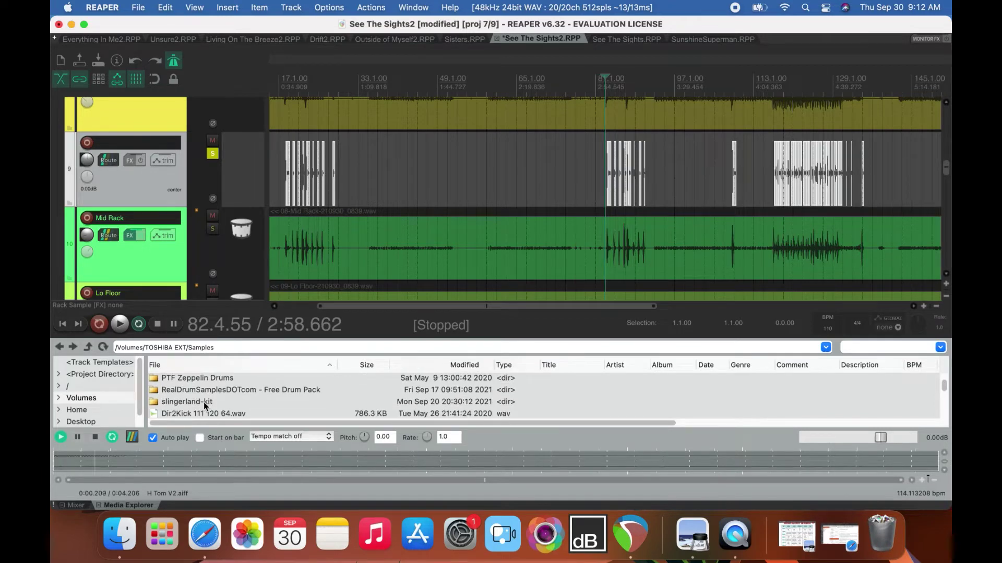
{"action": "scroll", "coordinate": [223, 398], "scroll_direction": "up", "scroll_amount": 2}
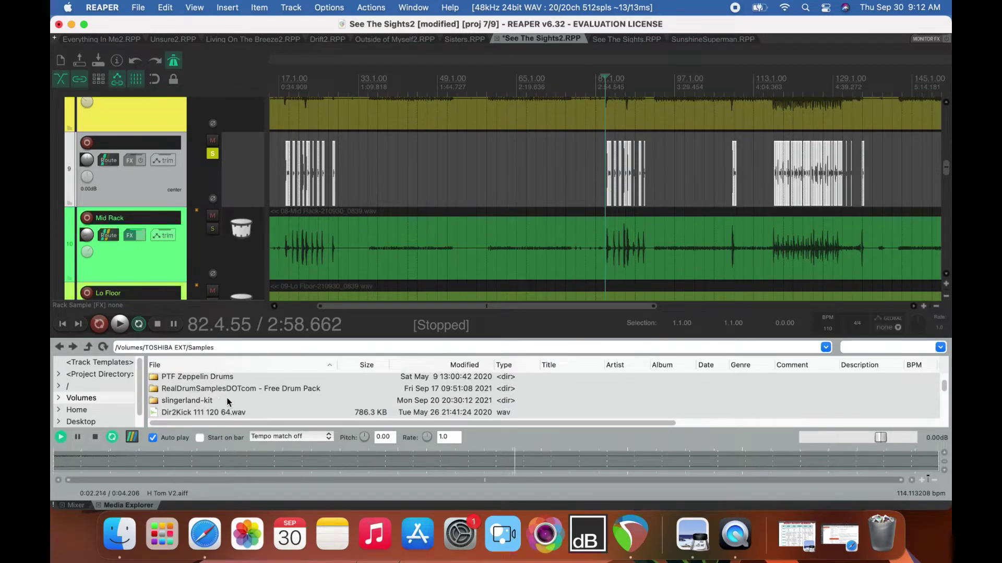
{"action": "double_click", "coordinate": [227, 397]}
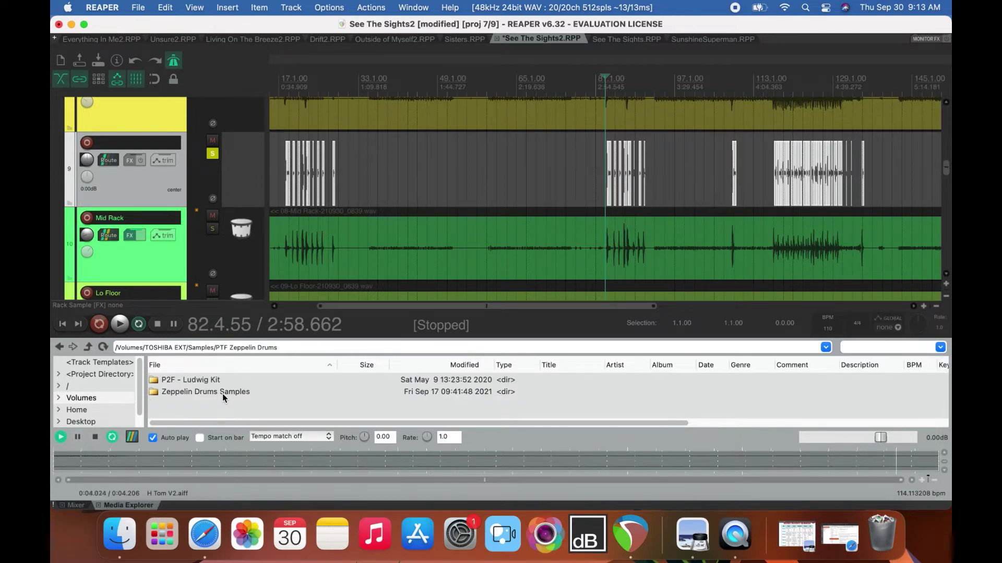
{"action": "double_click", "coordinate": [201, 381]}
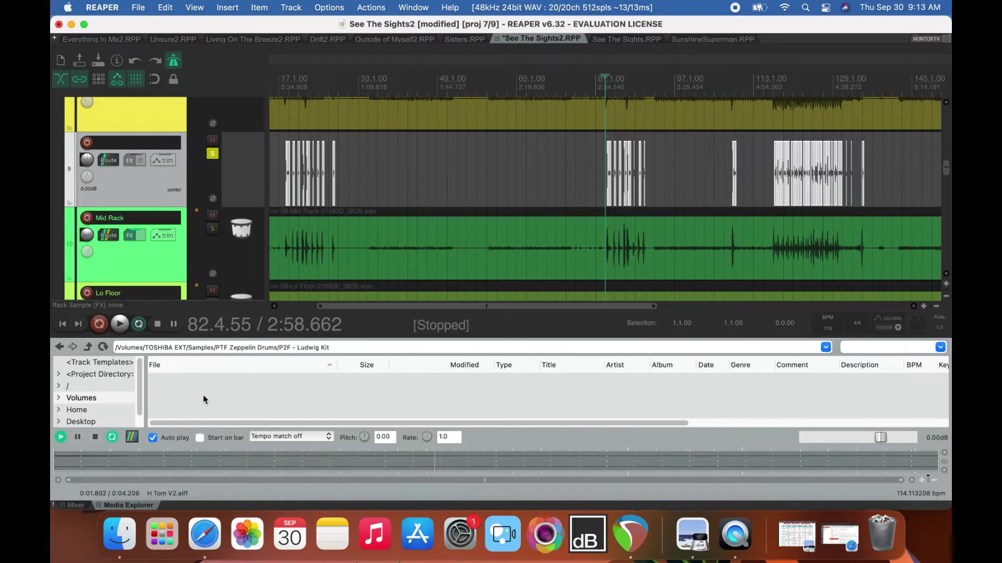
{"action": "left_click", "coordinate": [59, 347]}
{"action": "double_click", "coordinate": [188, 393]}
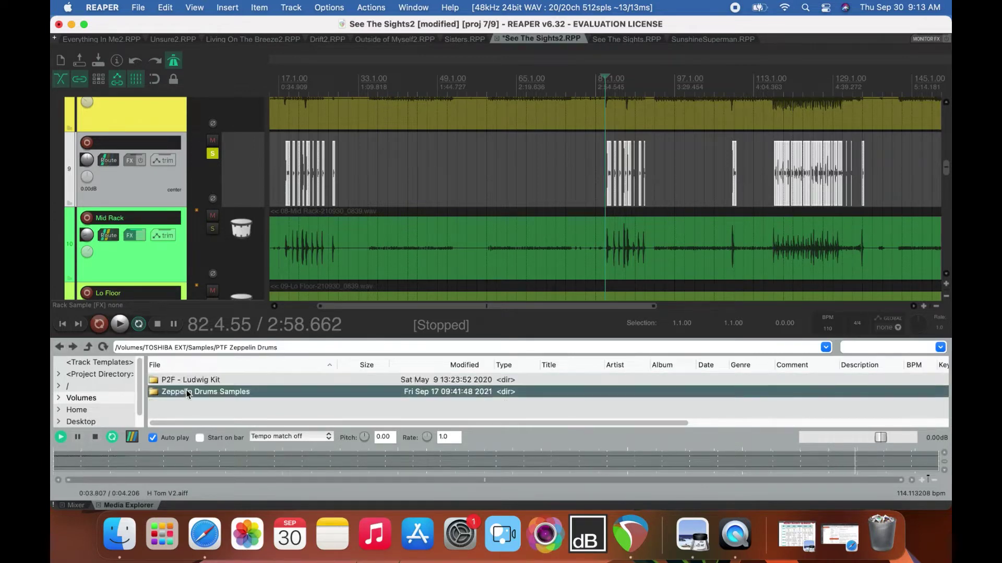
Look through the Zeppelin Drums Samples files, stop the sample preview, and return to the PTF Zeppelin Drums folder.
{"action": "scroll", "coordinate": [209, 401], "scroll_direction": "down", "scroll_amount": 15}
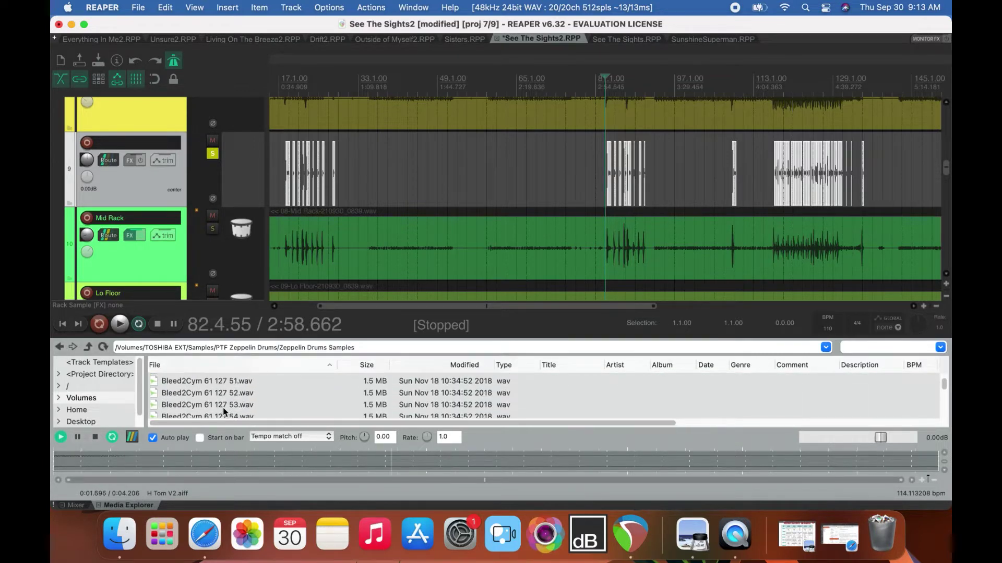
{"action": "scroll", "coordinate": [223, 408], "scroll_direction": "down", "scroll_amount": 15}
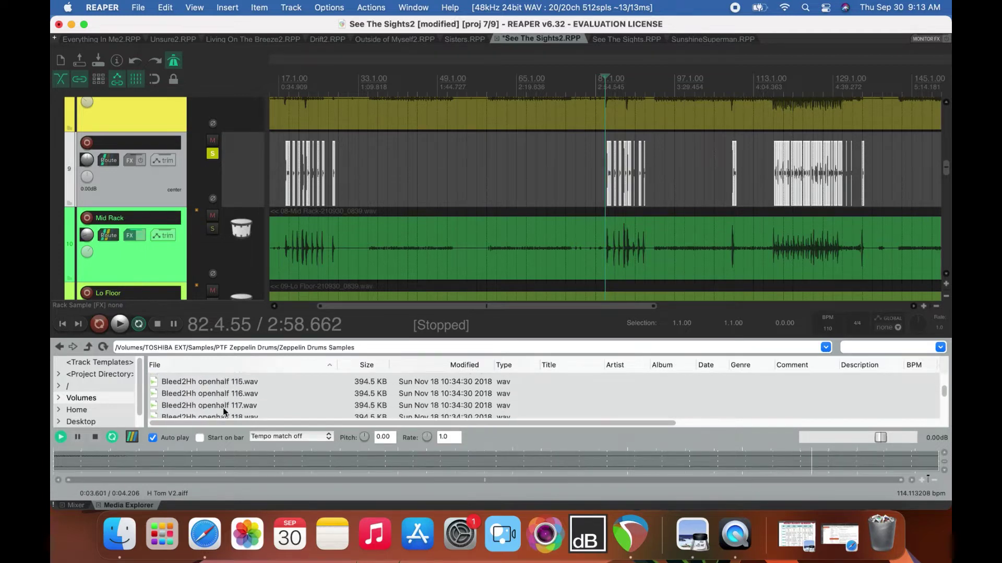
{"action": "scroll", "coordinate": [223, 408], "scroll_direction": "down", "scroll_amount": 20}
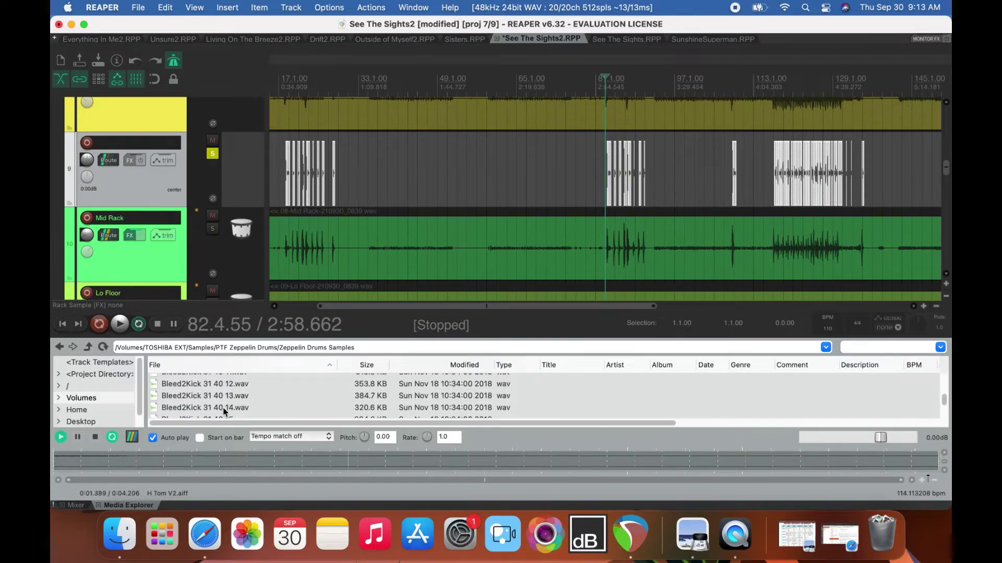
{"action": "scroll", "coordinate": [224, 408], "scroll_direction": "down", "scroll_amount": 10}
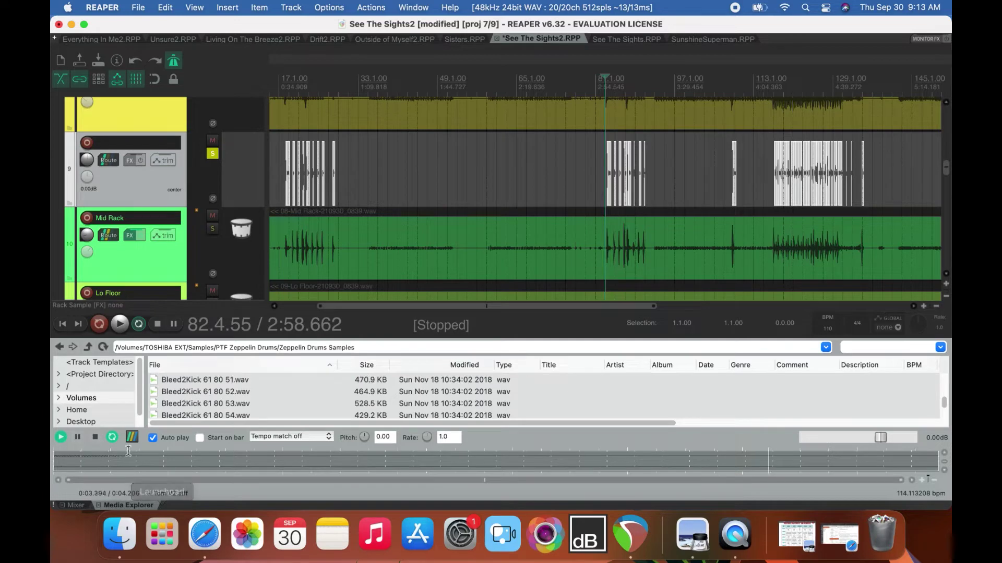
{"action": "left_click", "coordinate": [95, 437]}
{"action": "scroll", "coordinate": [212, 405], "scroll_direction": "down", "scroll_amount": 20}
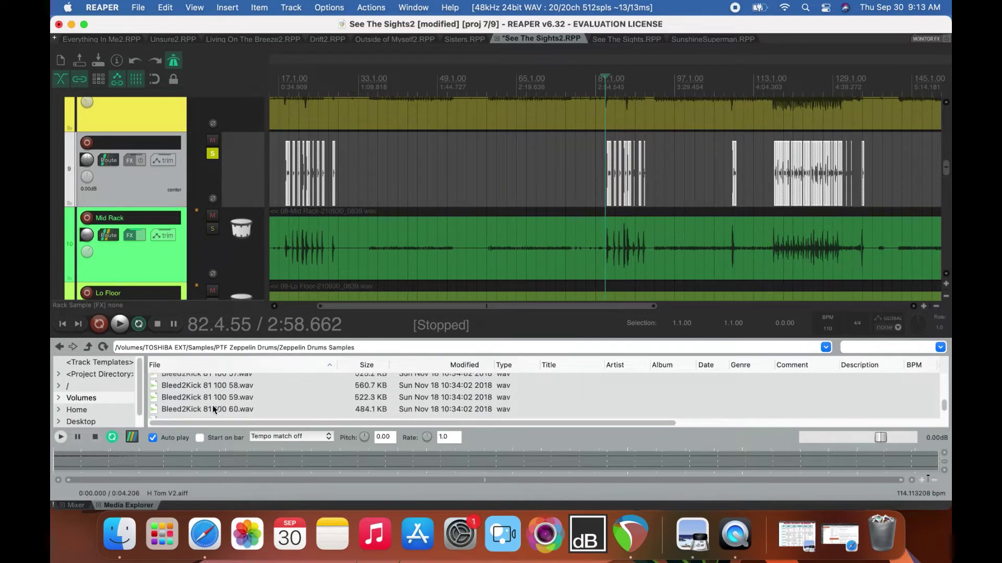
{"action": "scroll", "coordinate": [212, 409], "scroll_direction": "down", "scroll_amount": 5}
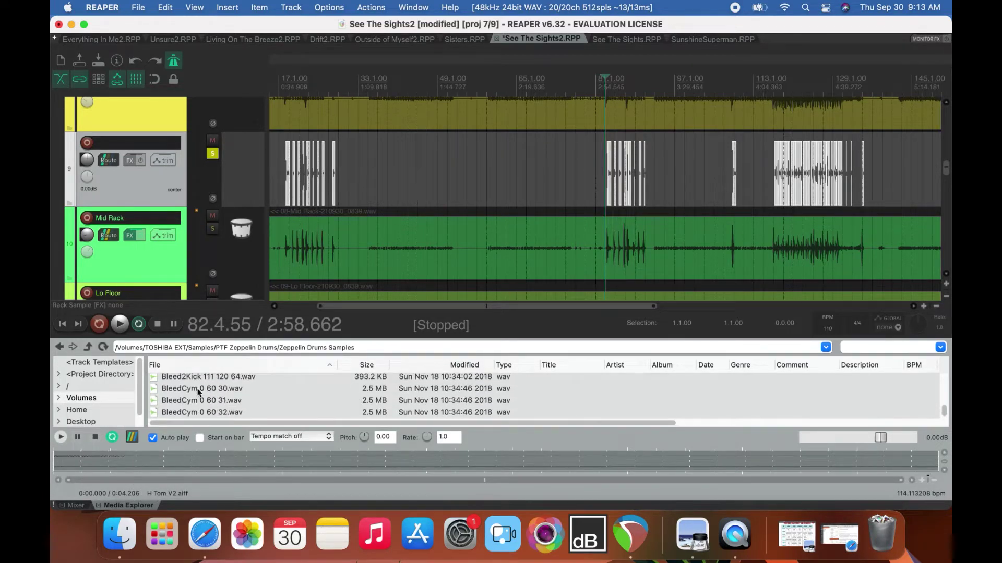
{"action": "left_click", "coordinate": [64, 348]}
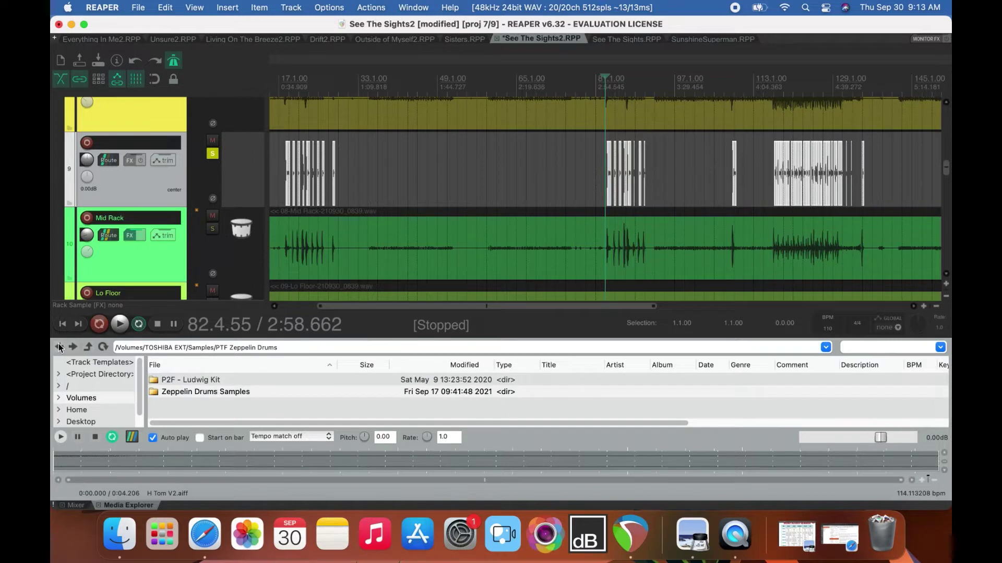
Go back to the Samples/Drums folder and open its Toms subfolder.
{"action": "left_click", "coordinate": [59, 348]}
{"action": "double_click", "coordinate": [170, 380]}
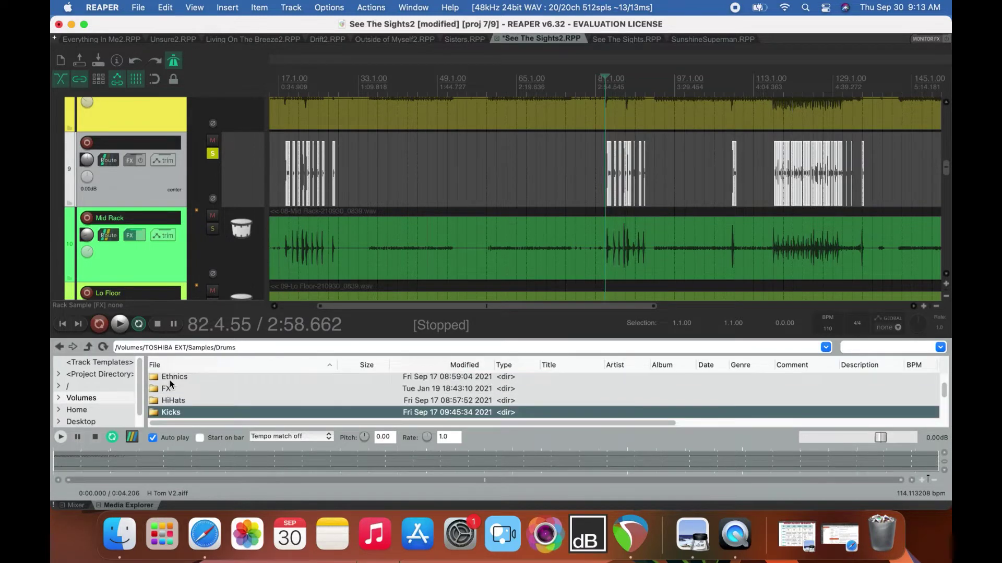
{"action": "scroll", "coordinate": [209, 411], "scroll_direction": "up", "scroll_amount": 3}
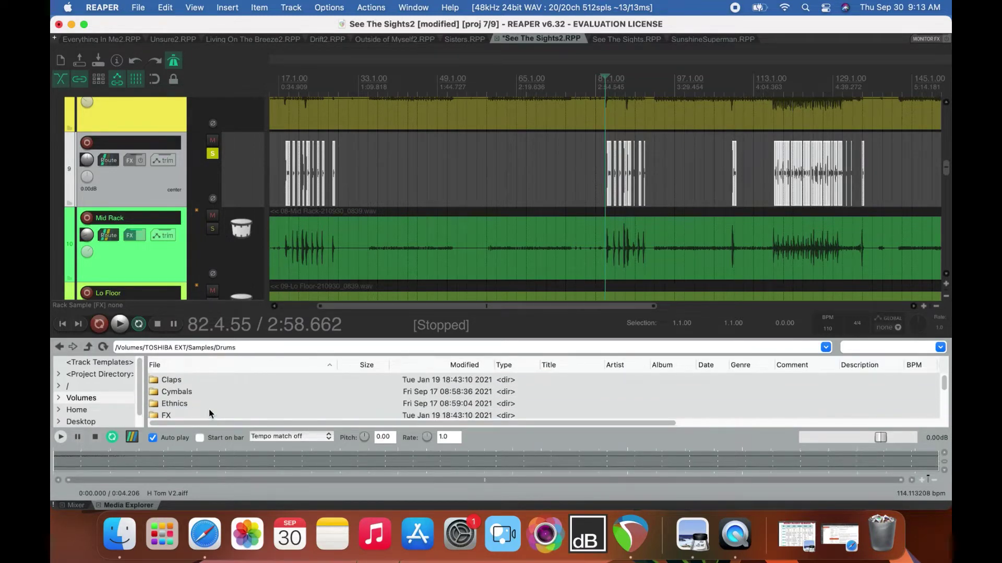
{"action": "scroll", "coordinate": [209, 409], "scroll_direction": "down", "scroll_amount": 5}
{"action": "double_click", "coordinate": [170, 411]}
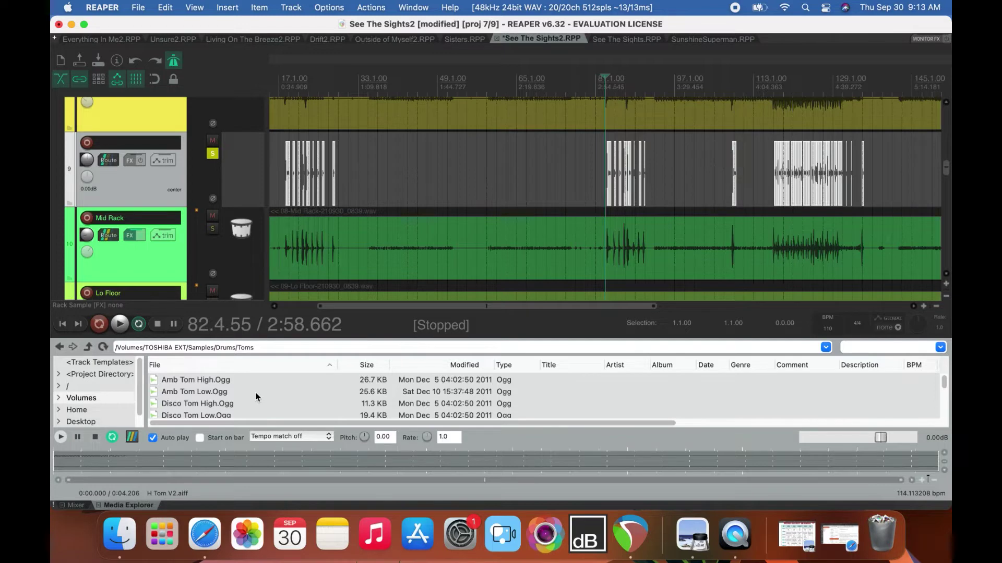
Look through the Toms files and audition the samples from Tom A High.Ogg through Tom E.Ogg.
{"action": "scroll", "coordinate": [255, 393], "scroll_direction": "down", "scroll_amount": 5}
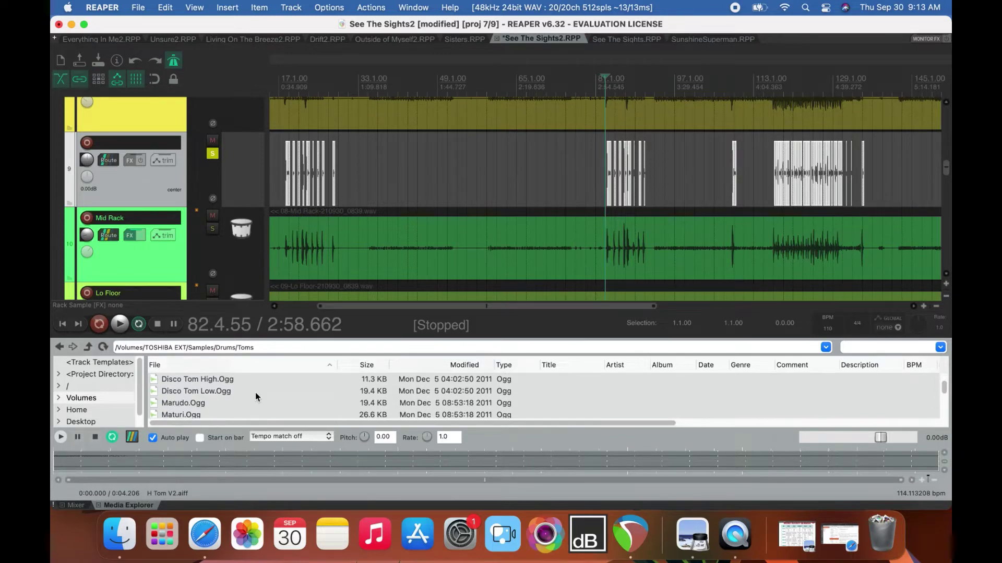
{"action": "scroll", "coordinate": [256, 396], "scroll_direction": "down", "scroll_amount": 1}
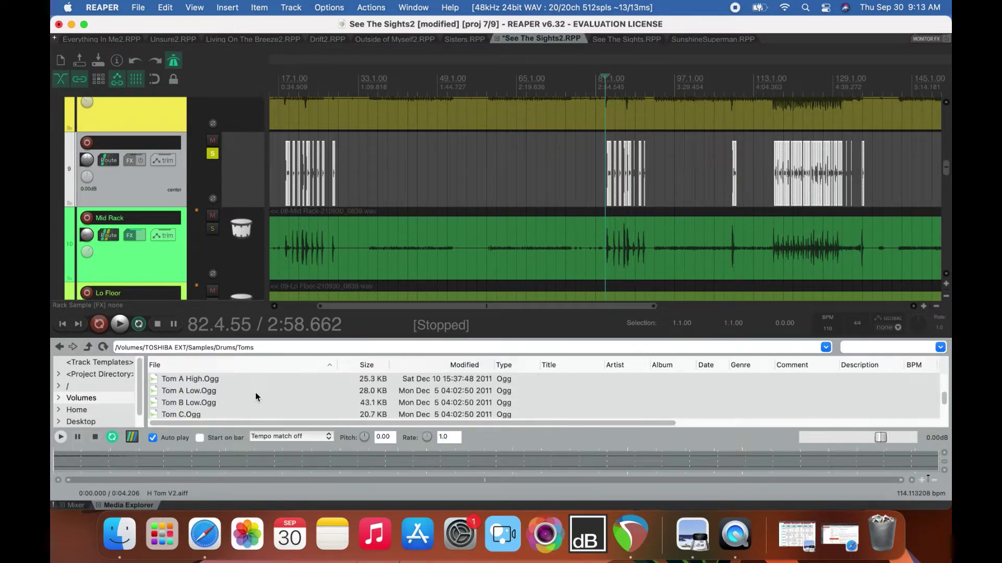
{"action": "scroll", "coordinate": [255, 396], "scroll_direction": "down", "scroll_amount": 3}
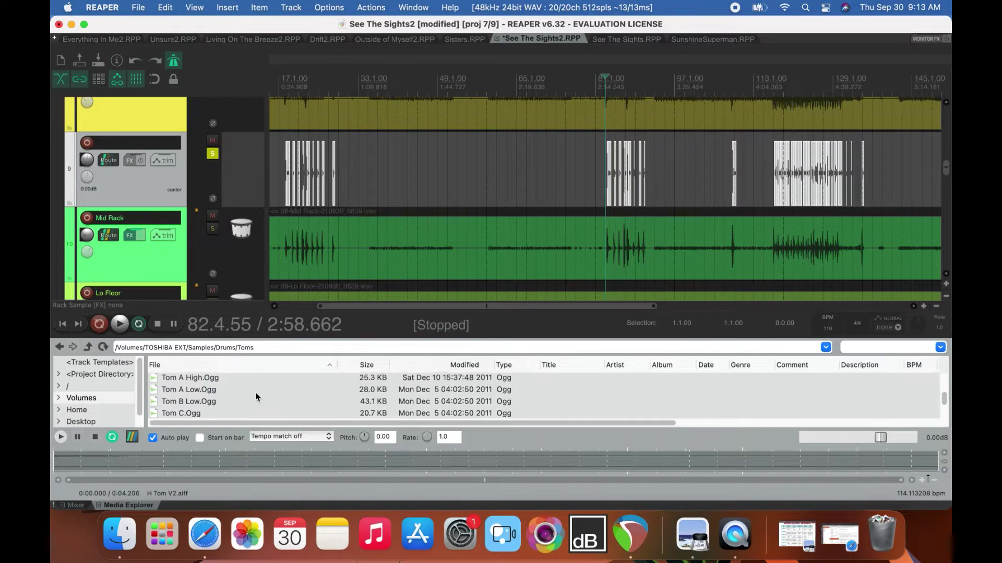
{"action": "scroll", "coordinate": [255, 392], "scroll_direction": "up", "scroll_amount": 4}
{"action": "scroll", "coordinate": [264, 387], "scroll_direction": "down", "scroll_amount": 2}
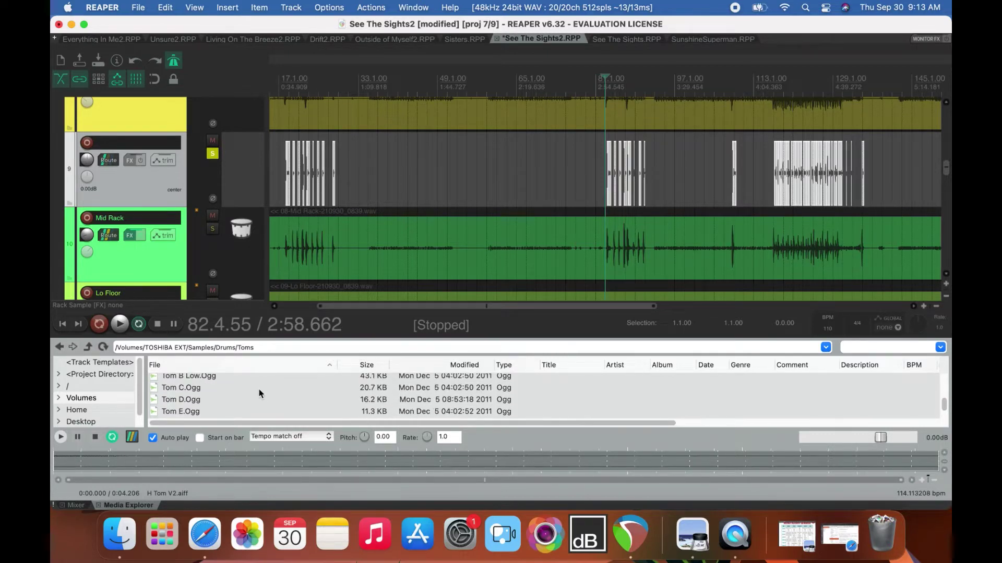
{"action": "scroll", "coordinate": [259, 399], "scroll_direction": "up", "scroll_amount": 3}
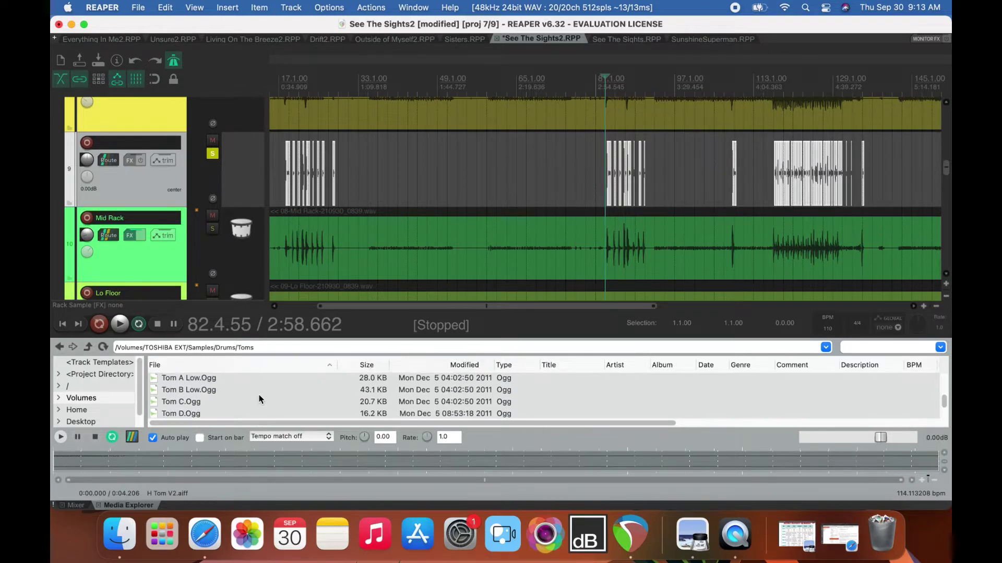
{"action": "left_click", "coordinate": [202, 404]}
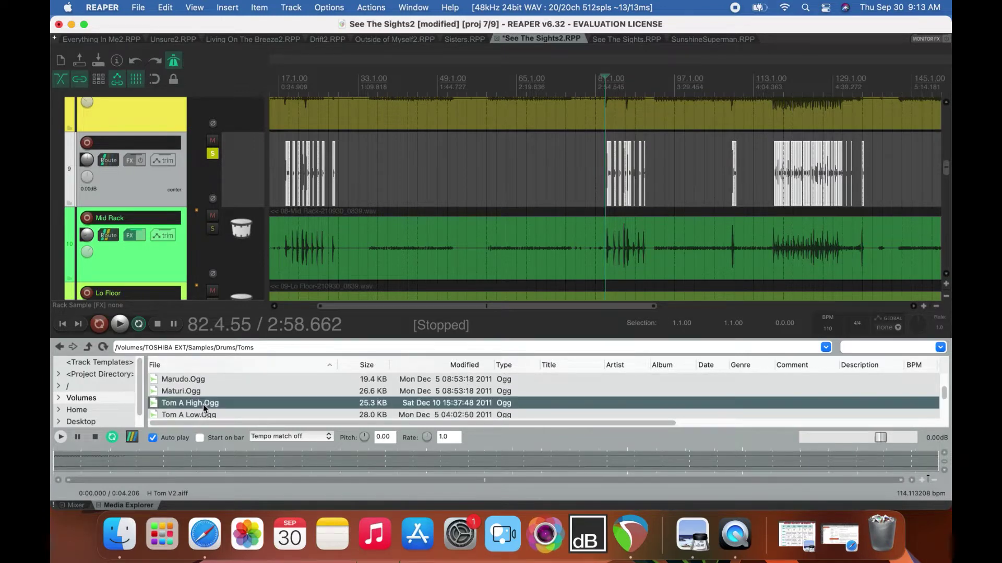
{"action": "key", "text": "Down"}
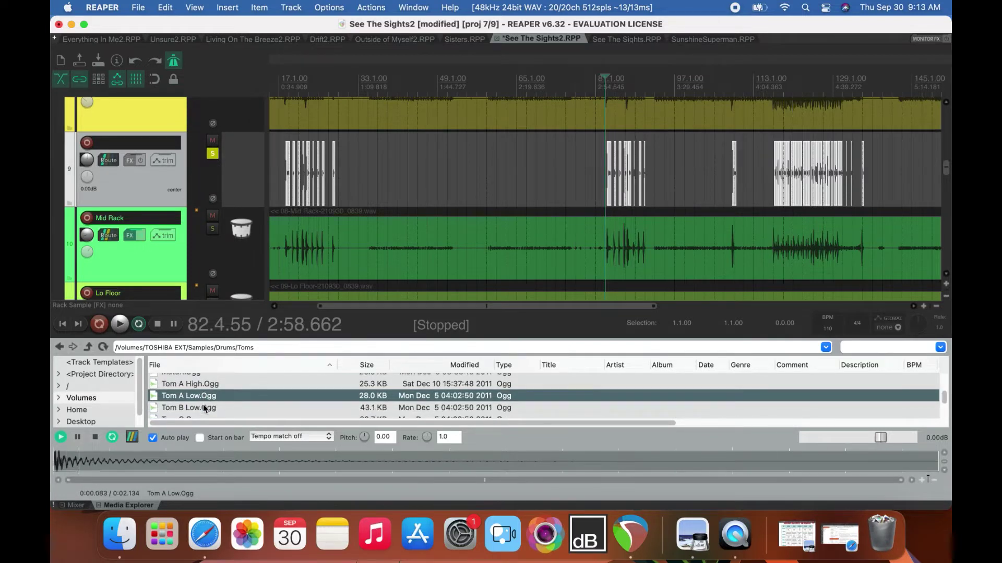
{"action": "key", "text": "Down"}
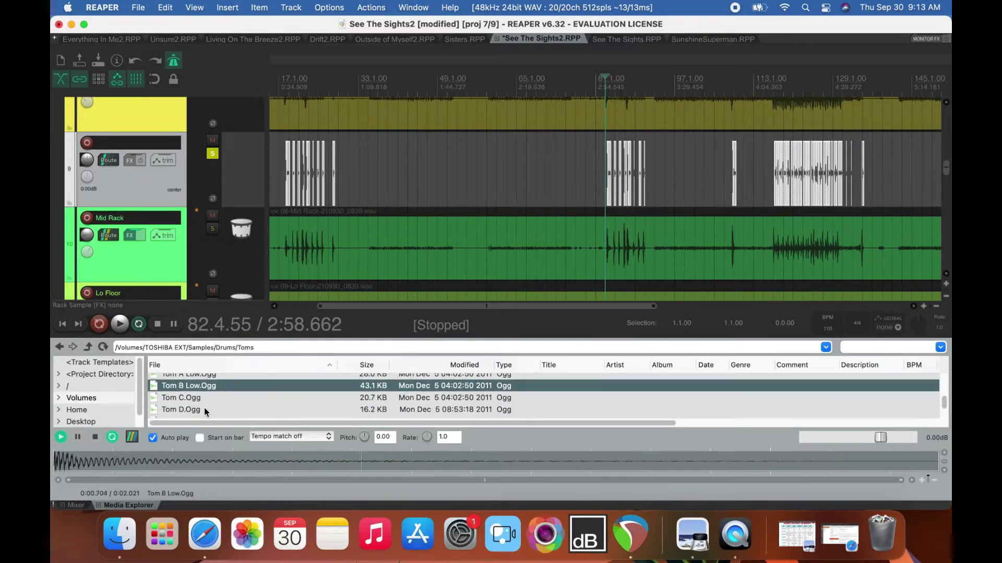
{"action": "key", "text": "Down"}
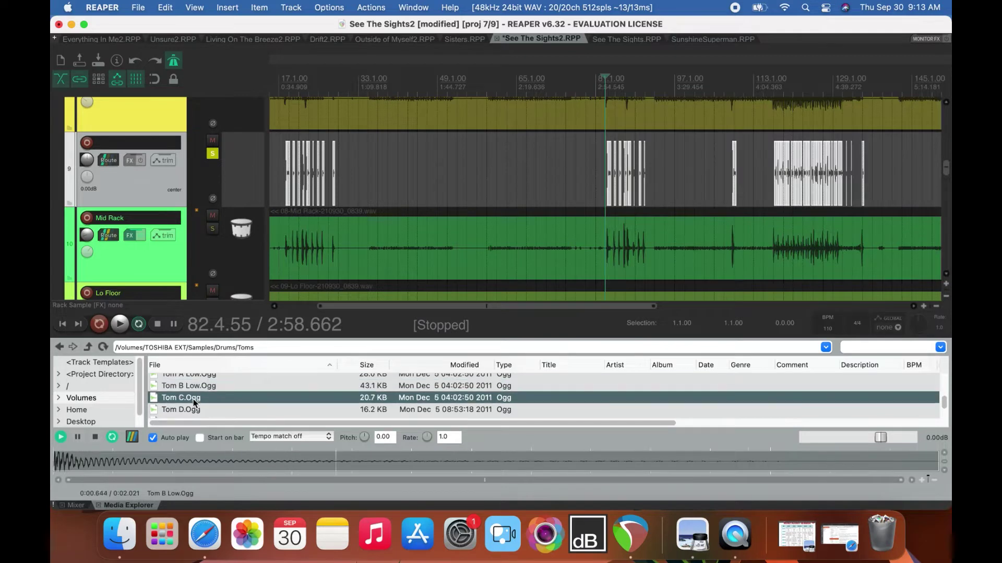
{"action": "key", "text": "Down"}
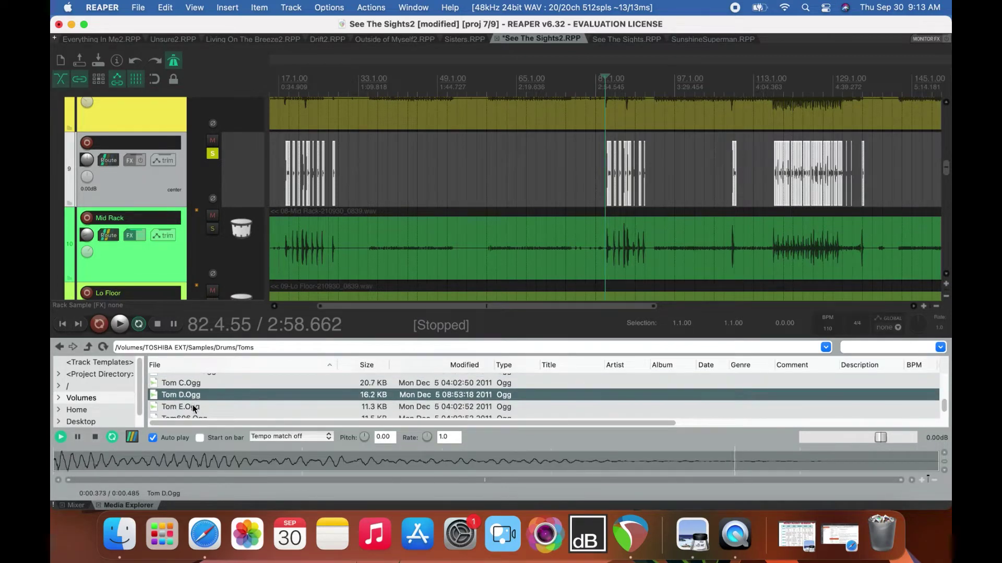
{"action": "key", "text": "Down"}
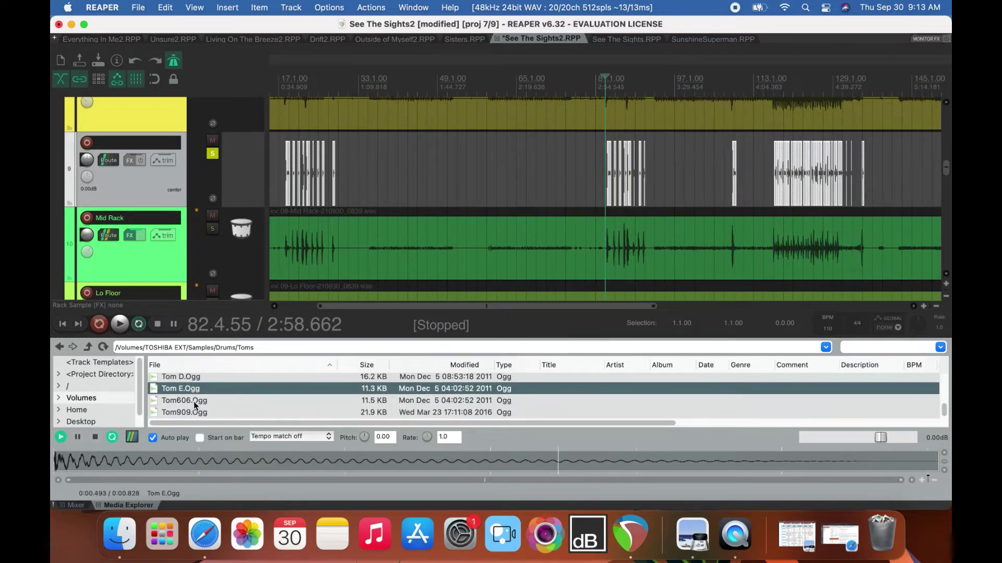
Audition Tom606.Ogg and Tom909.Ogg, replay Tom E.Ogg, and stop the preview.
{"action": "left_click", "coordinate": [190, 400]}
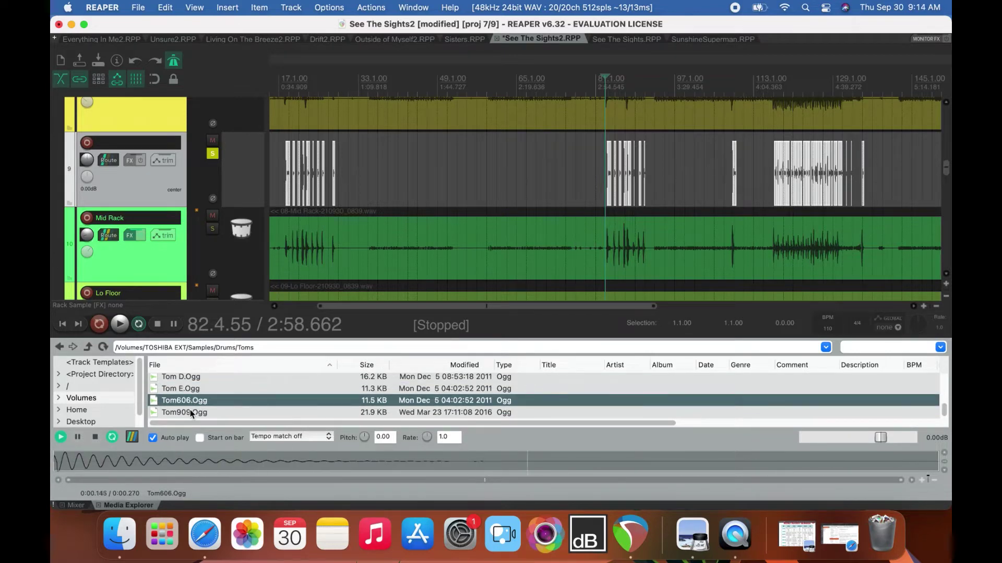
{"action": "left_click", "coordinate": [190, 410]}
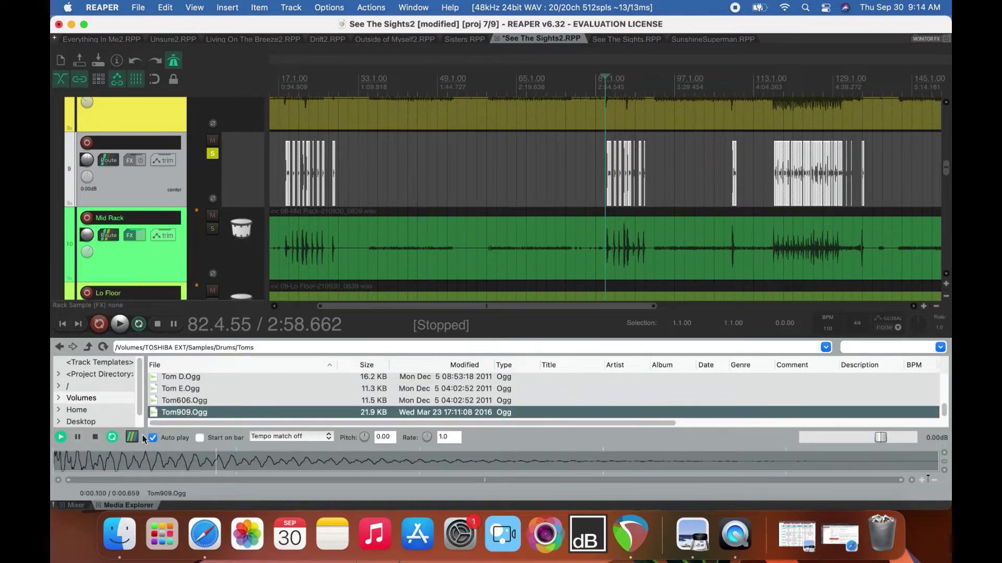
{"action": "left_click", "coordinate": [188, 410], "text": "super"}
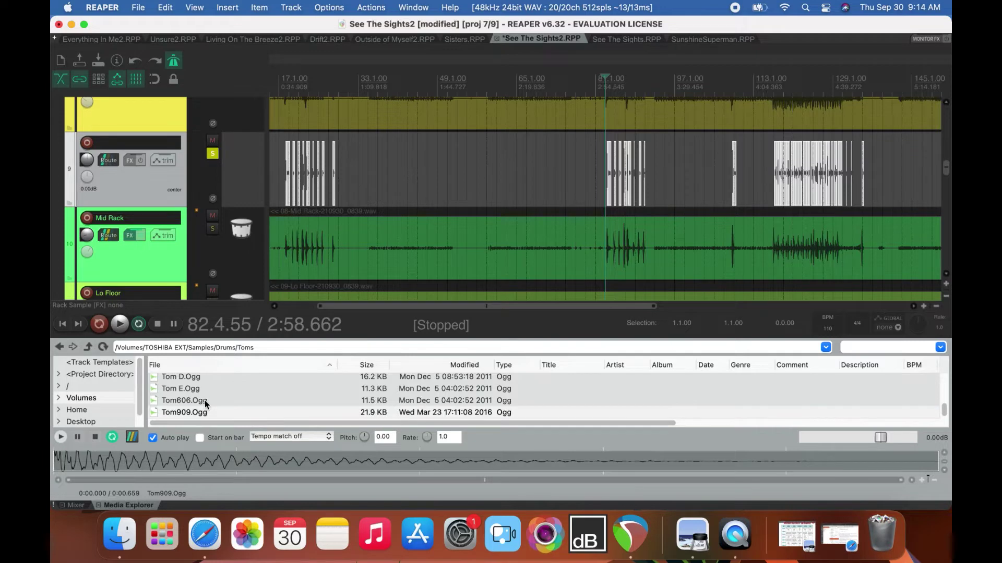
{"action": "left_click", "coordinate": [190, 388]}
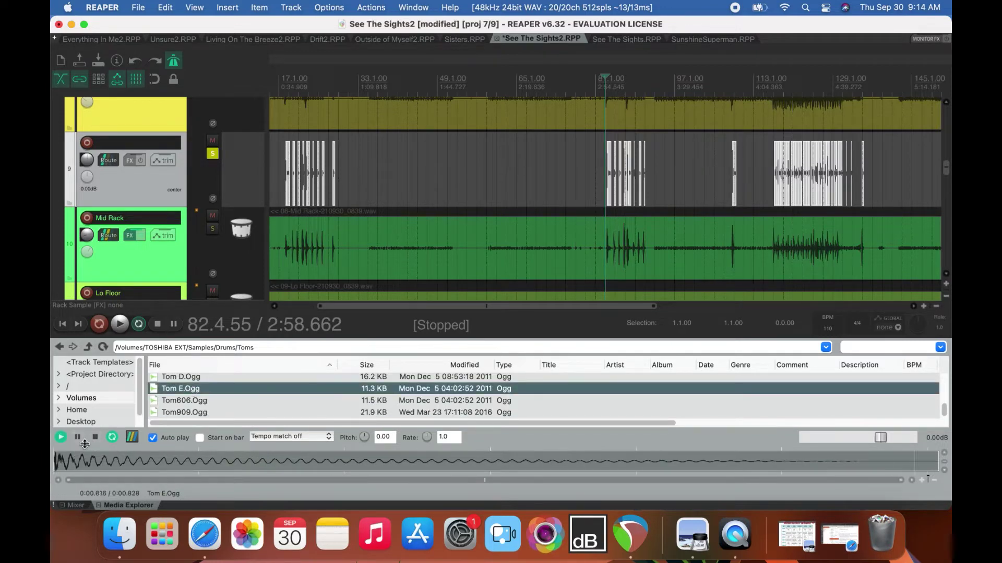
{"action": "left_click", "coordinate": [176, 390], "text": "super"}
{"action": "scroll", "coordinate": [179, 380], "scroll_direction": "up", "scroll_amount": 2}
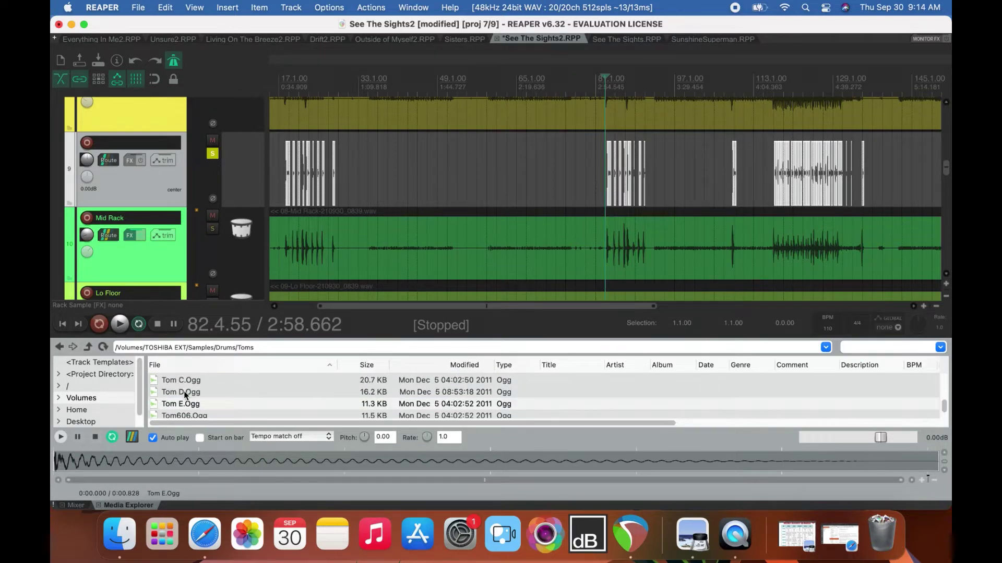
Compare Tom D.Ogg, Tom A Low.Ogg and Tom B Low.Ogg by auditioning them, and stop the preview.
{"action": "left_click", "coordinate": [184, 381]}
{"action": "left_click", "coordinate": [186, 391]}
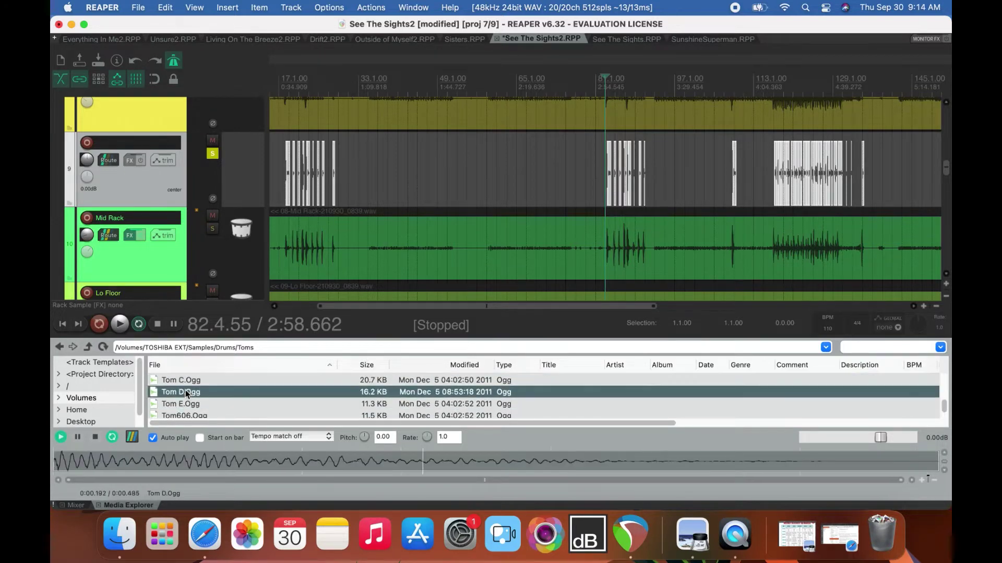
{"action": "scroll", "coordinate": [186, 391], "scroll_direction": "up", "scroll_amount": 3}
{"action": "left_click", "coordinate": [186, 392]}
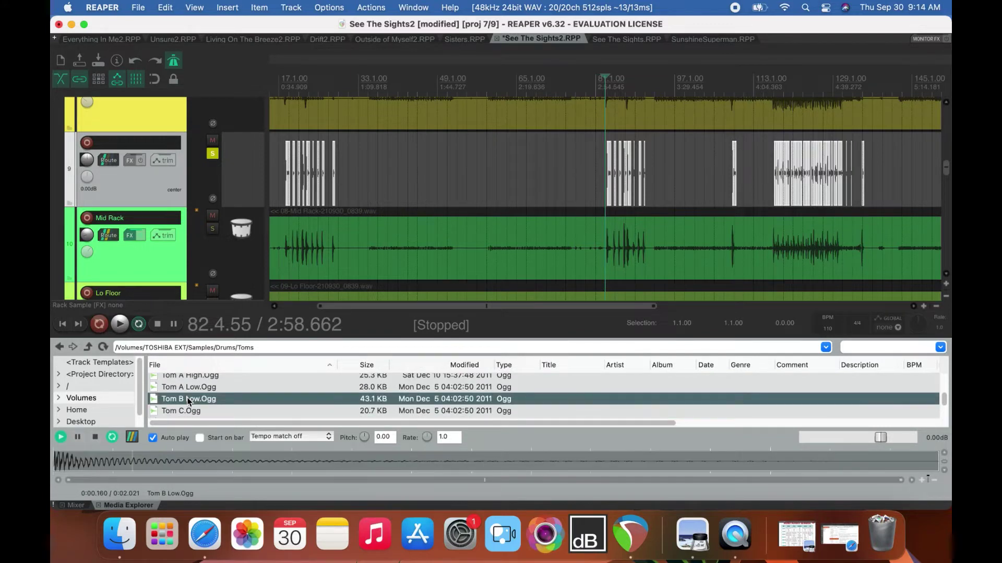
{"action": "left_click", "coordinate": [187, 390]}
{"action": "left_click", "coordinate": [187, 396]}
{"action": "left_click", "coordinate": [188, 387]}
{"action": "left_click", "coordinate": [189, 398]}
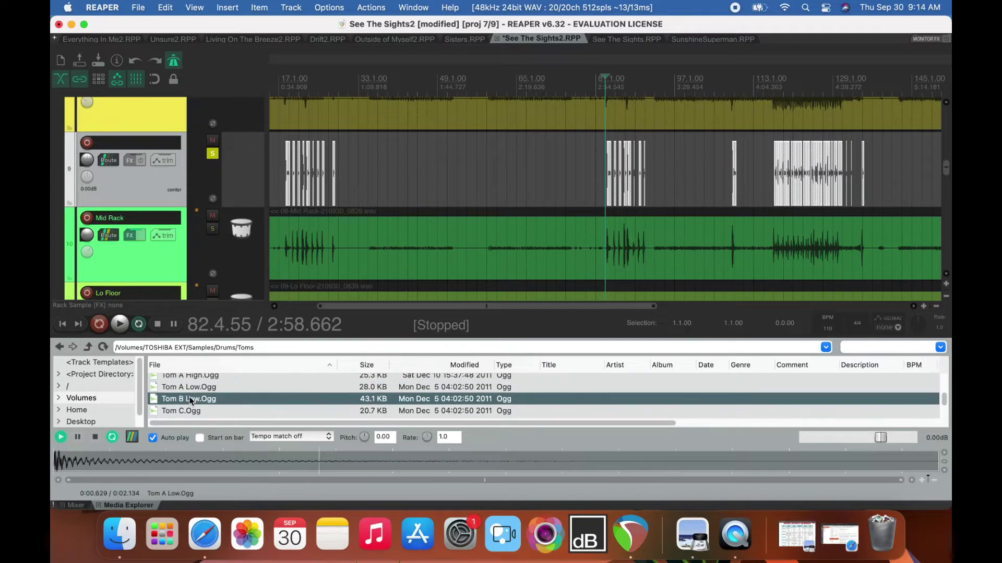
{"action": "left_click", "coordinate": [100, 439]}
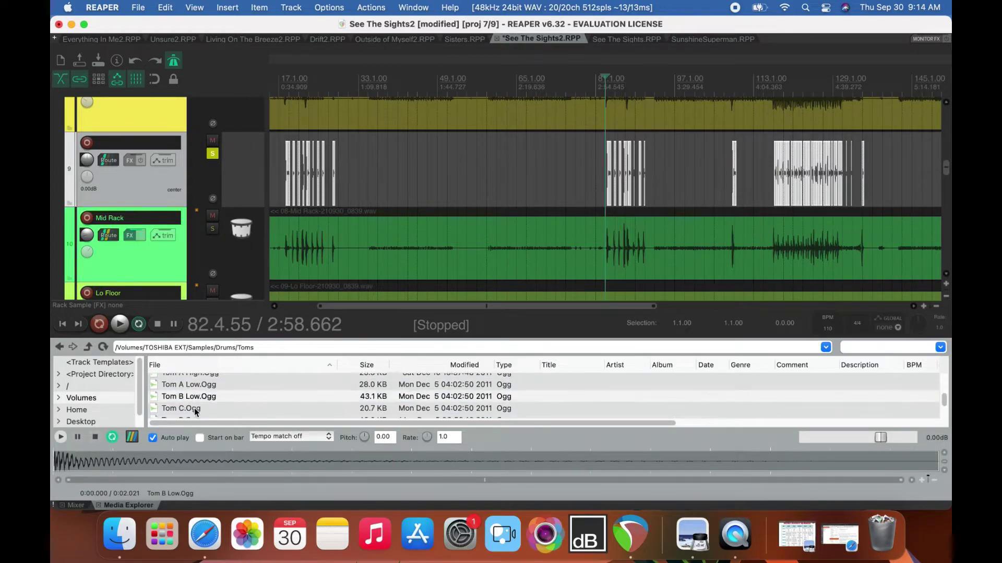
Preview Tom E.Ogg once more and use it to replace the media source of the selected tom items on track 9.
{"action": "scroll", "coordinate": [193, 408], "scroll_direction": "down", "scroll_amount": 3}
{"action": "left_click", "coordinate": [188, 390]}
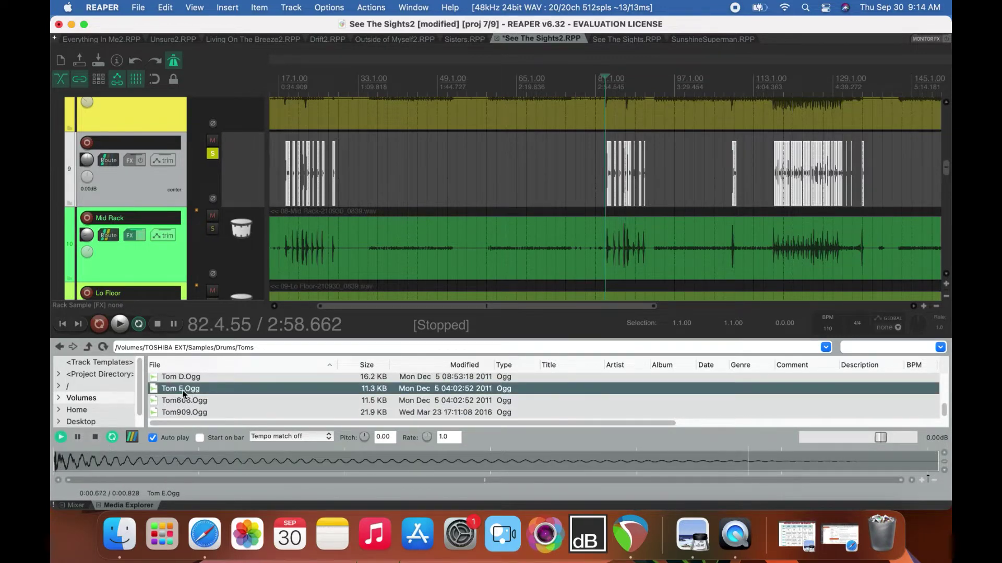
{"action": "left_click", "coordinate": [96, 437]}
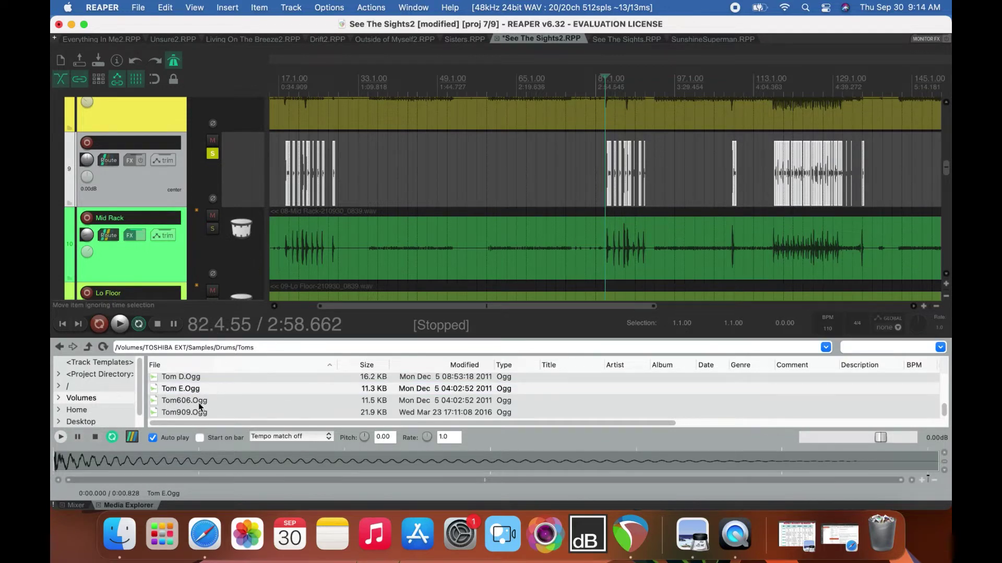
{"action": "right_click", "coordinate": [192, 391]}
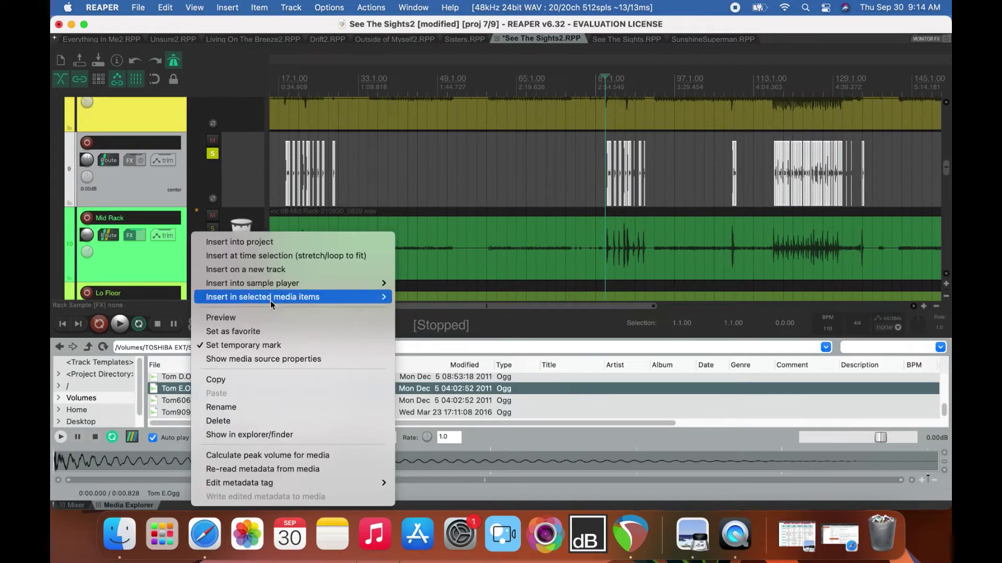
{"action": "mouse_move", "coordinate": [271, 301]}
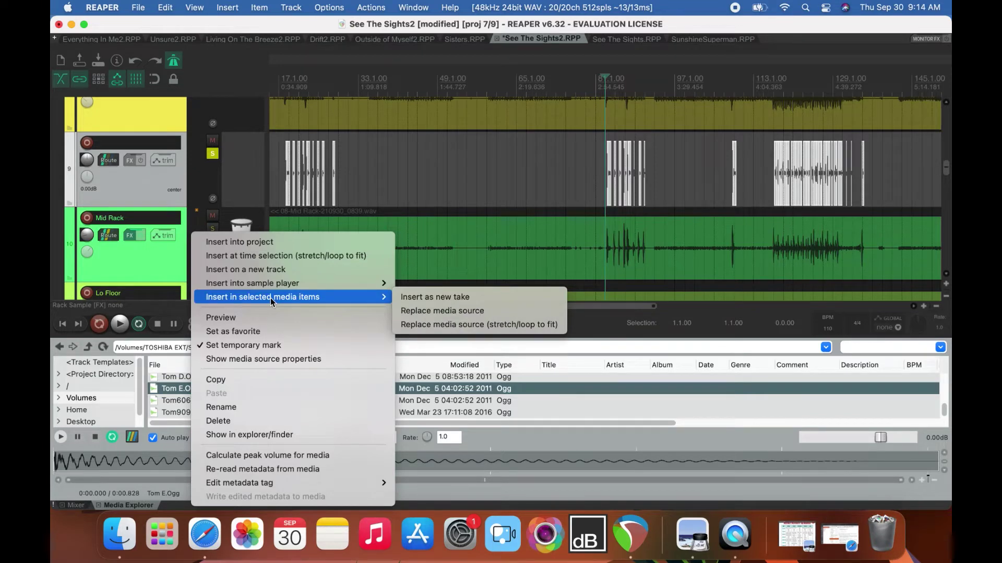
{"action": "left_click", "coordinate": [436, 311]}
Trim the Tom E.Ogg items near bars 19 and 23 to remove their looped repeats, and slightly extend the item just before bar 24.
{"action": "left_click", "coordinate": [300, 90]}
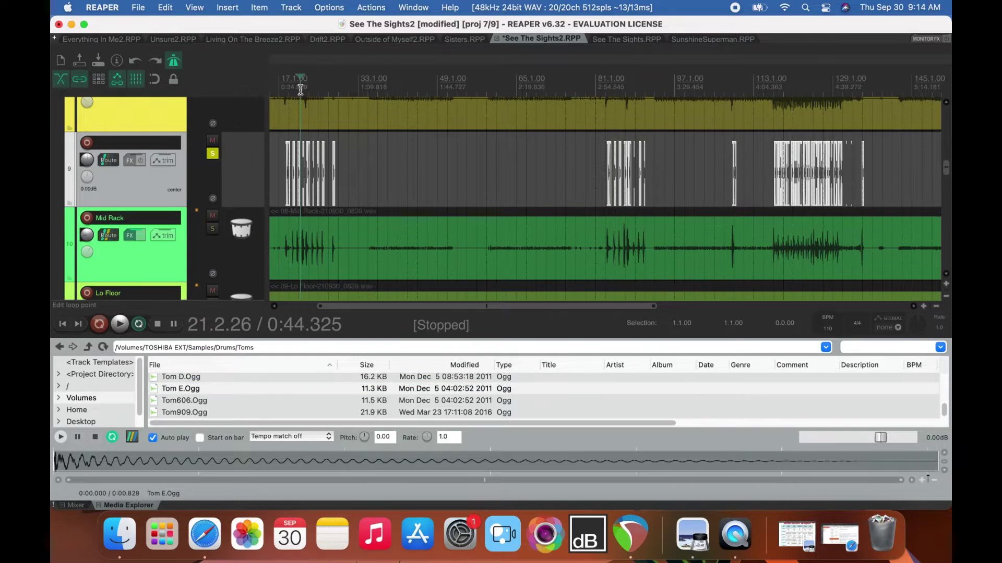
{"action": "scroll", "coordinate": [301, 90], "scroll_direction": "up", "scroll_amount": 8}
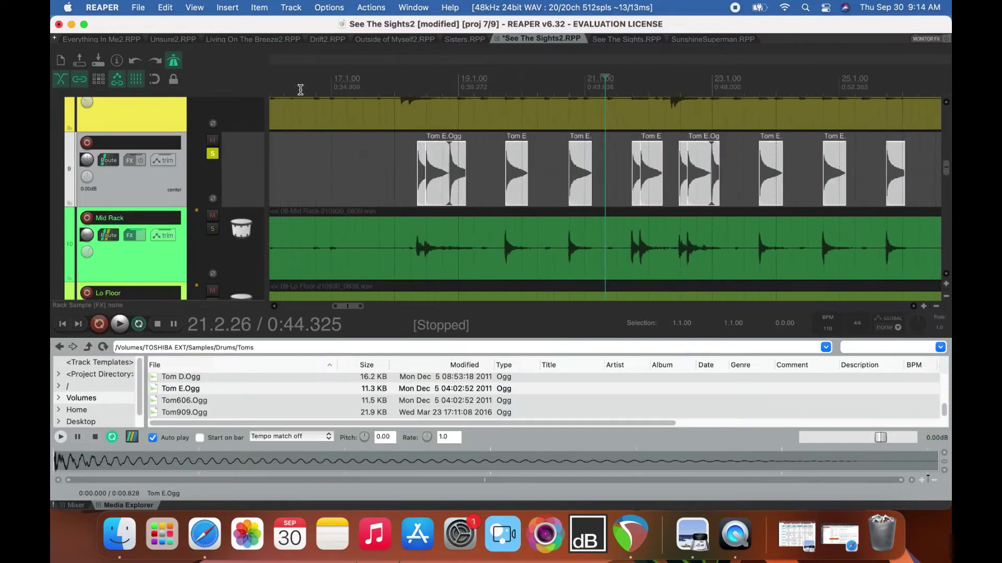
{"action": "left_click", "coordinate": [457, 184]}
{"action": "left_click", "coordinate": [460, 185]}
{"action": "left_click_drag", "start_coordinate": [463, 185], "coordinate": [450, 185]}
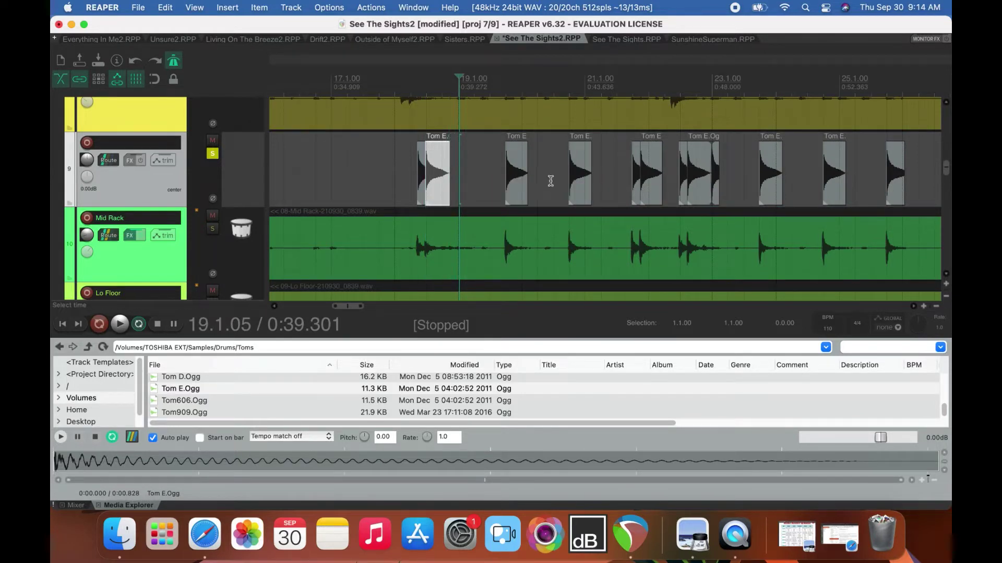
{"action": "left_click_drag", "start_coordinate": [719, 177], "coordinate": [711, 178]}
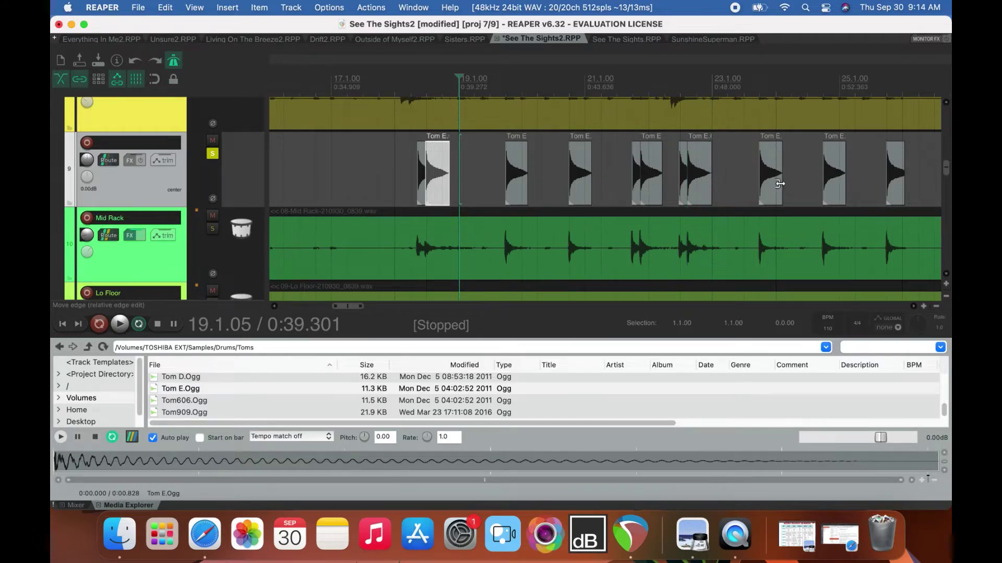
{"action": "left_click", "coordinate": [777, 184]}
{"action": "left_click_drag", "start_coordinate": [777, 184], "coordinate": [781, 184]}
Duplicate the Tom E.Ogg item just before bar 28 and place the copy over the first of the two Mid Rack hits there.
{"action": "left_click_drag", "start_coordinate": [359, 308], "coordinate": [378, 290]}
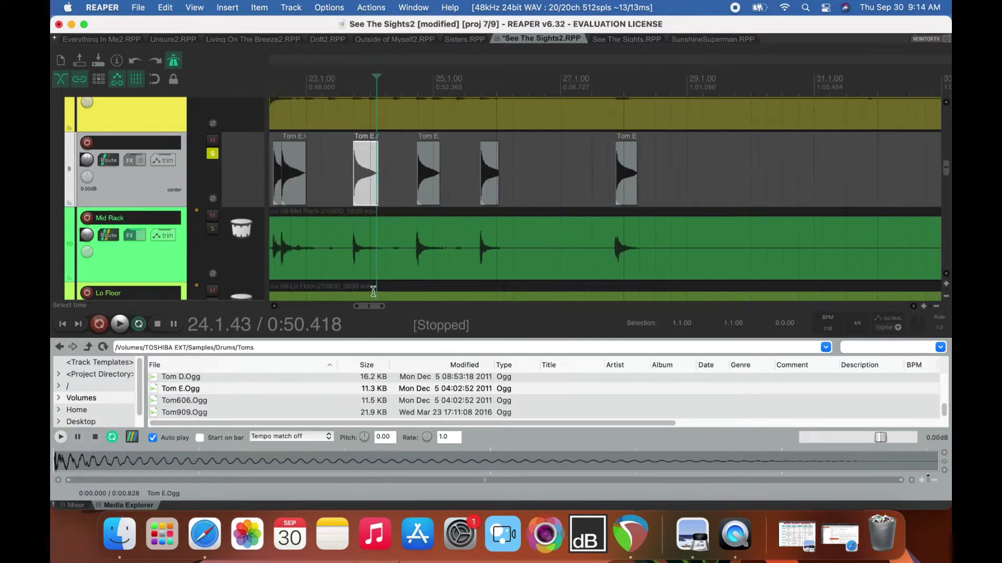
{"action": "left_click", "coordinate": [607, 84]}
{"action": "scroll", "coordinate": [615, 86], "scroll_direction": "down", "scroll_amount": 1}
{"action": "scroll", "coordinate": [616, 86], "scroll_direction": "up", "scroll_amount": 8}
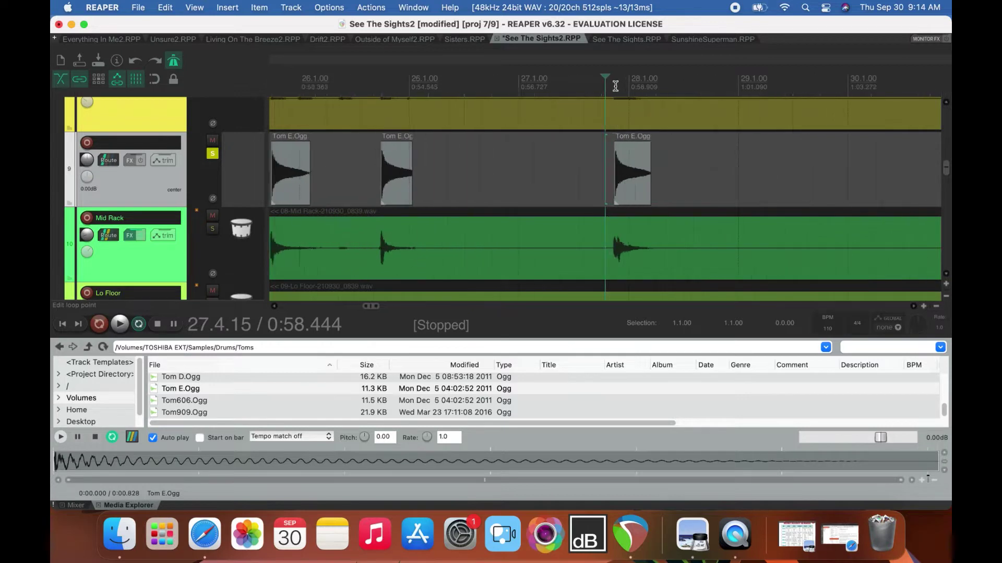
{"action": "left_click_drag", "start_coordinate": [684, 168], "coordinate": [431, 165]}
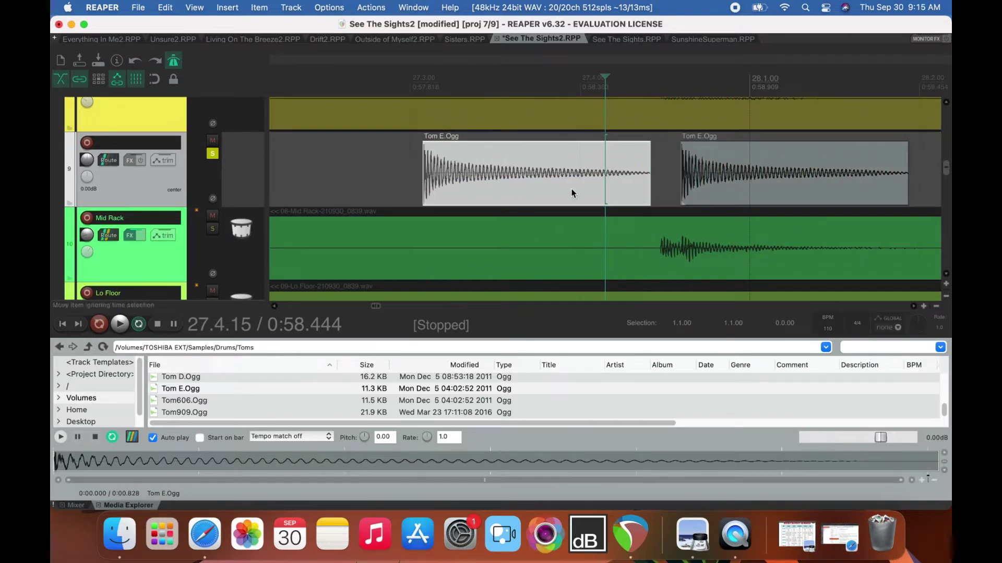
{"action": "left_click_drag", "start_coordinate": [648, 175], "coordinate": [676, 187]}
Align the two Tom E.Ogg items before bar 28 with the double Mid Rack hit, and extend the first item to meet the second.
{"action": "left_click", "coordinate": [658, 90]}
{"action": "scroll", "coordinate": [658, 90], "scroll_direction": "up", "scroll_amount": 3}
{"action": "scroll", "coordinate": [659, 92], "scroll_direction": "up", "scroll_amount": 4}
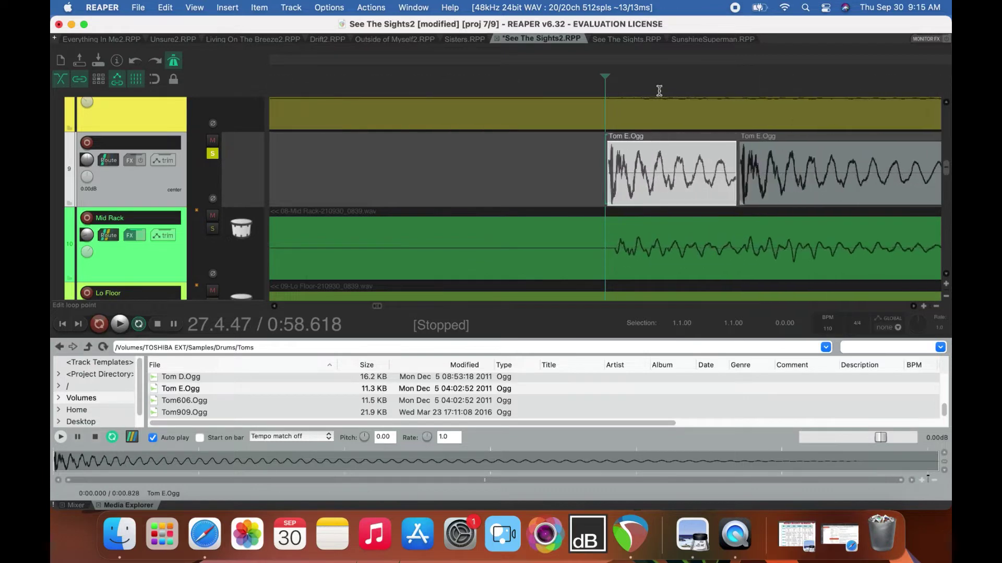
{"action": "left_click_drag", "start_coordinate": [913, 180], "coordinate": [844, 186]}
{"action": "key", "text": "XF86AudioMute"}
{"action": "left_click", "coordinate": [914, 307]}
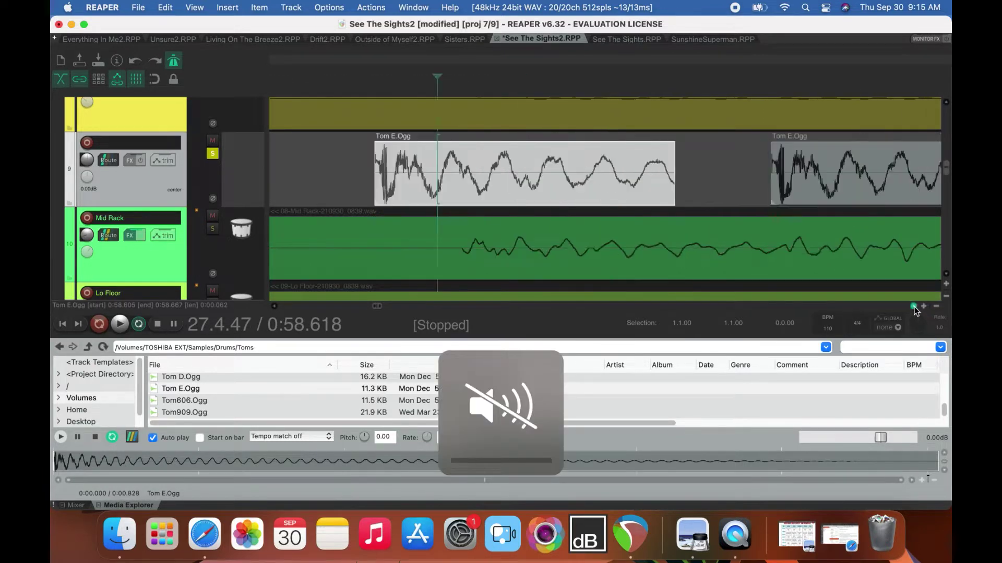
{"action": "left_click_drag", "start_coordinate": [503, 194], "coordinate": [502, 188]}
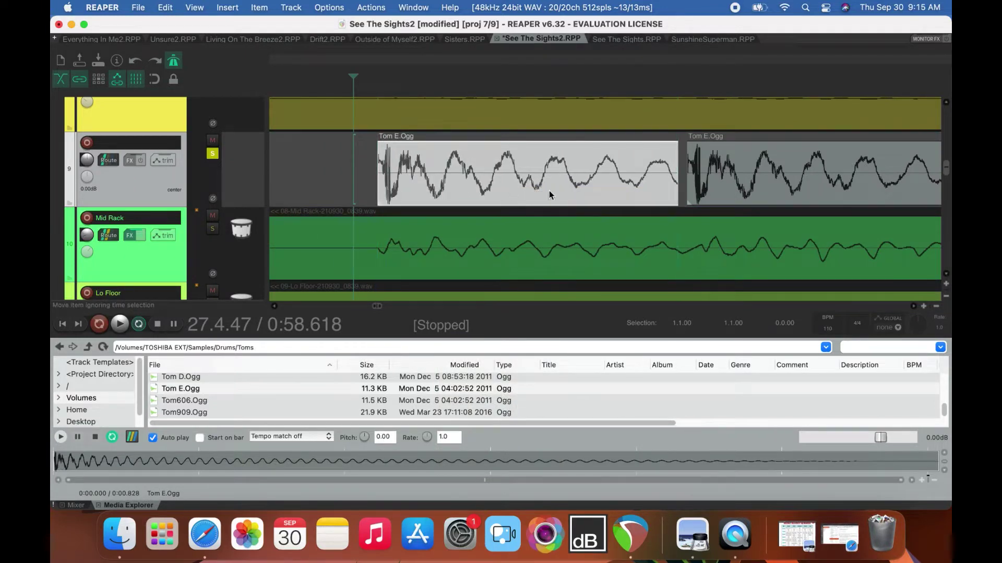
{"action": "left_click_drag", "start_coordinate": [683, 192], "coordinate": [687, 192]}
Trim the looped repeats off the Tom E.Ogg items between bars 83 and 91 and near bar 109.
{"action": "scroll", "coordinate": [644, 196], "scroll_direction": "down", "scroll_amount": 8}
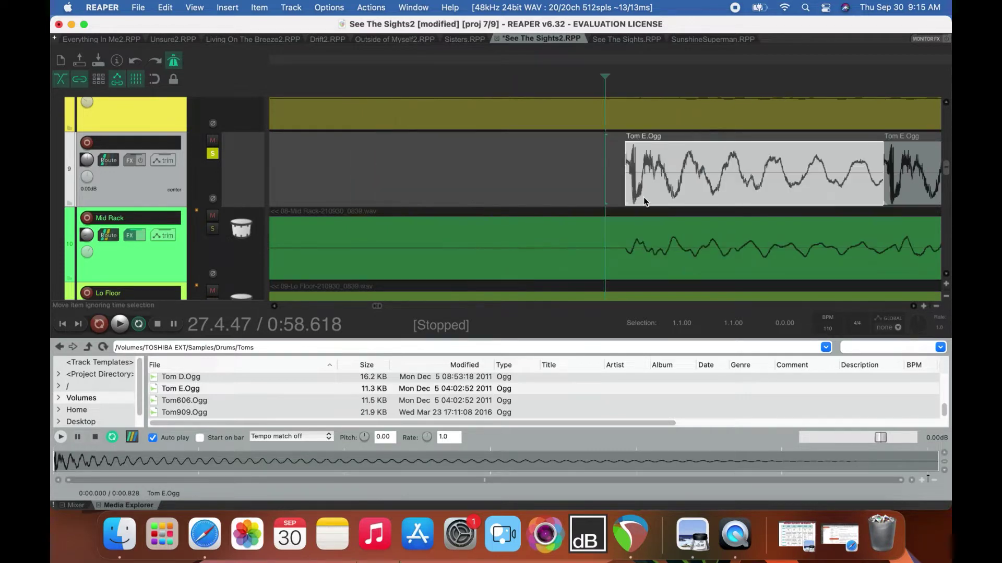
{"action": "scroll", "coordinate": [643, 197], "scroll_direction": "down", "scroll_amount": 3}
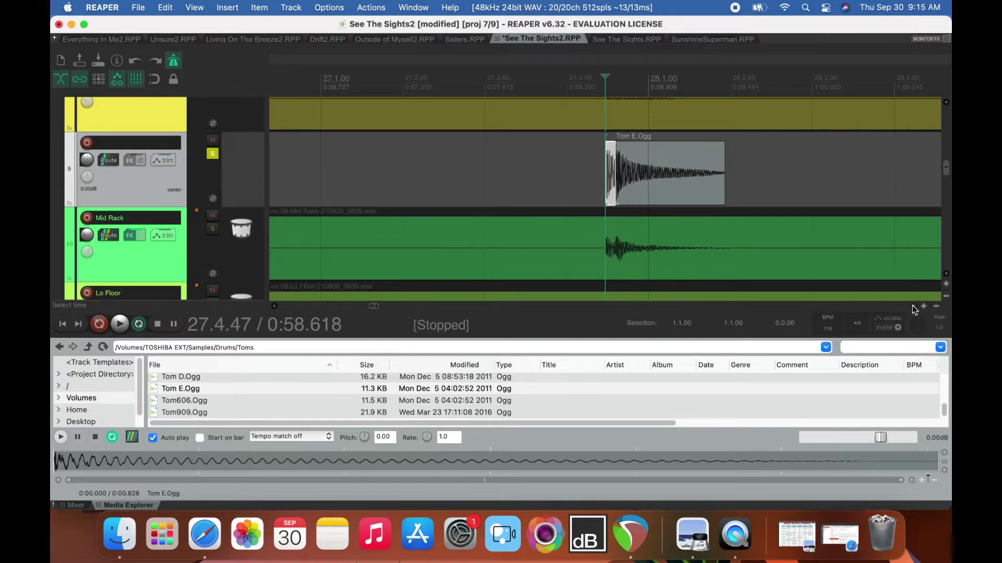
{"action": "scroll", "coordinate": [912, 305], "scroll_direction": "down", "scroll_amount": 1}
{"action": "scroll", "coordinate": [912, 305], "scroll_direction": "down", "scroll_amount": 5}
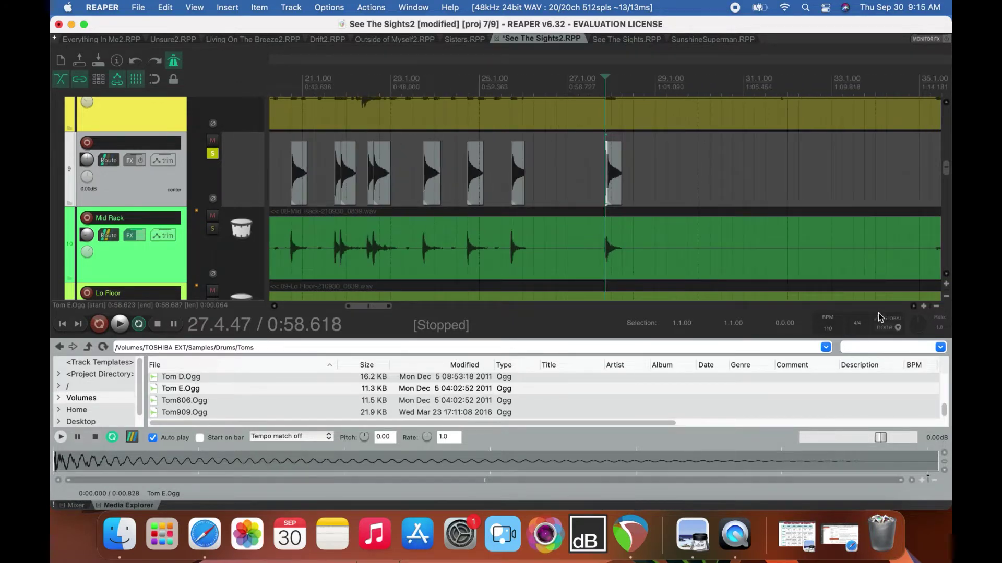
{"action": "left_click_drag", "start_coordinate": [373, 306], "coordinate": [576, 305]}
{"action": "left_click_drag", "start_coordinate": [423, 178], "coordinate": [421, 195]}
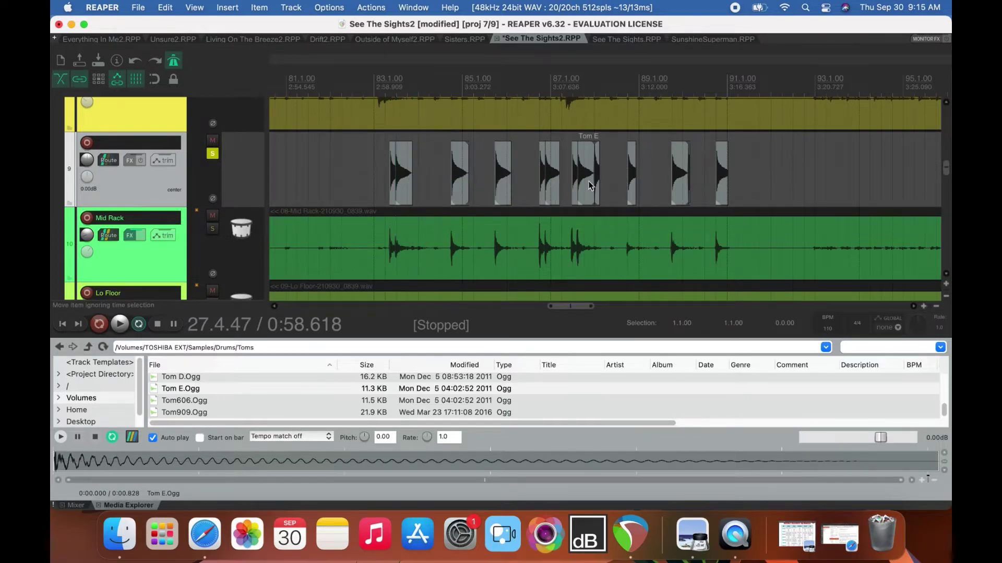
{"action": "left_click_drag", "start_coordinate": [597, 185], "coordinate": [593, 185]}
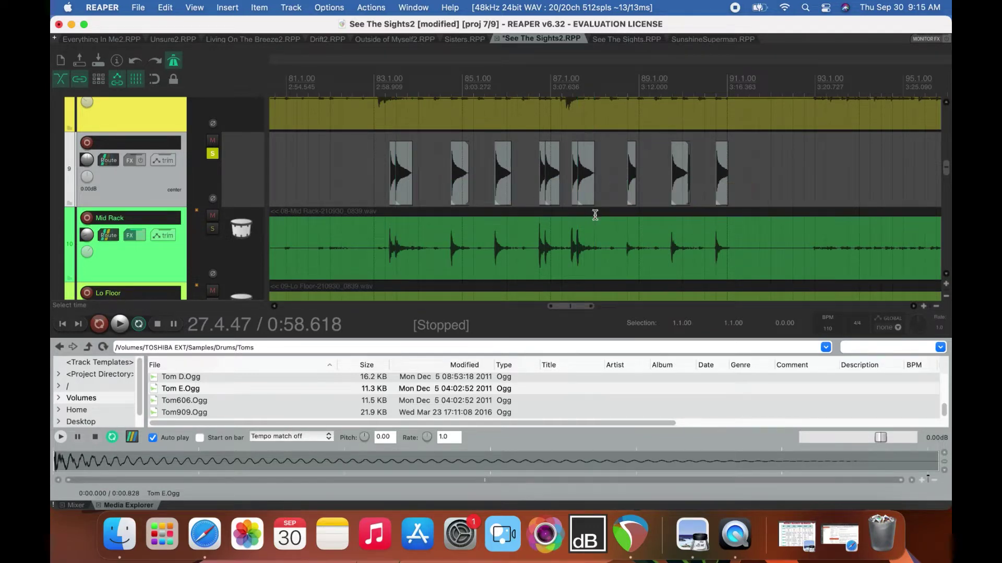
{"action": "left_click_drag", "start_coordinate": [688, 187], "coordinate": [687, 188]}
{"action": "left_click_drag", "start_coordinate": [578, 307], "coordinate": [647, 306]}
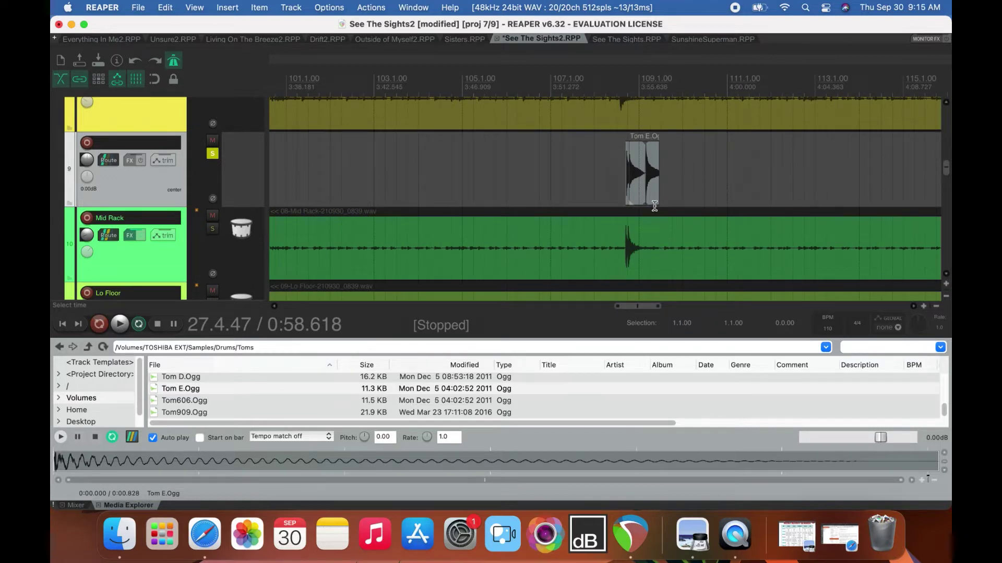
{"action": "left_click_drag", "start_coordinate": [658, 199], "coordinate": [646, 200]}
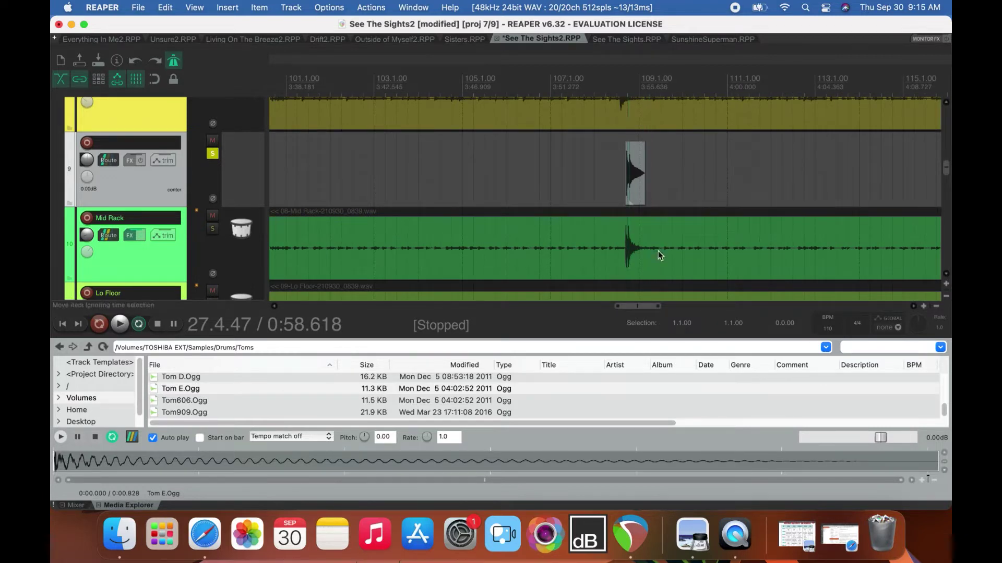
Delete the two stray short tom items between bars 131 and 133 on track 9.
{"action": "left_click_drag", "start_coordinate": [647, 306], "coordinate": [710, 306]}
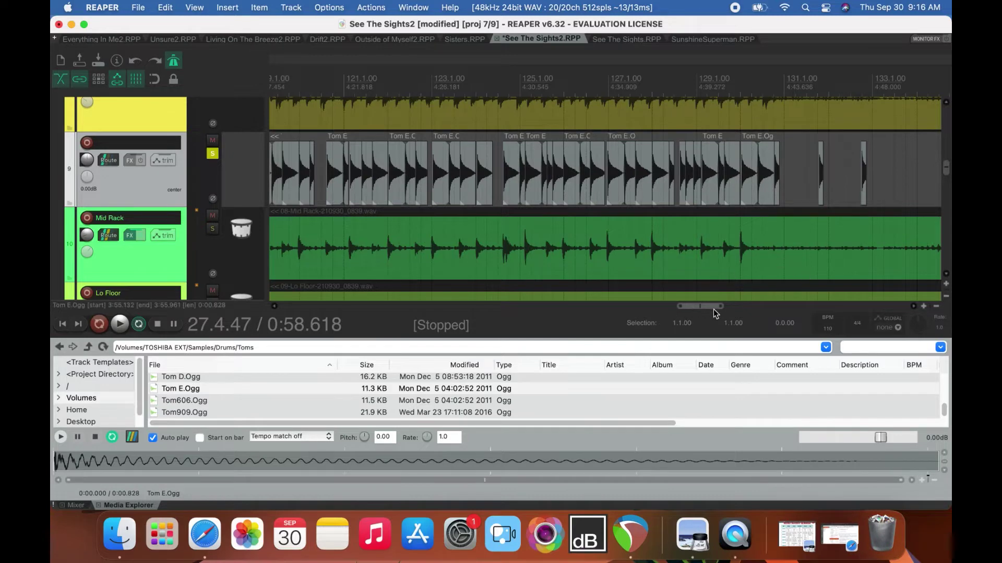
{"action": "left_click_drag", "start_coordinate": [717, 311], "coordinate": [729, 307]}
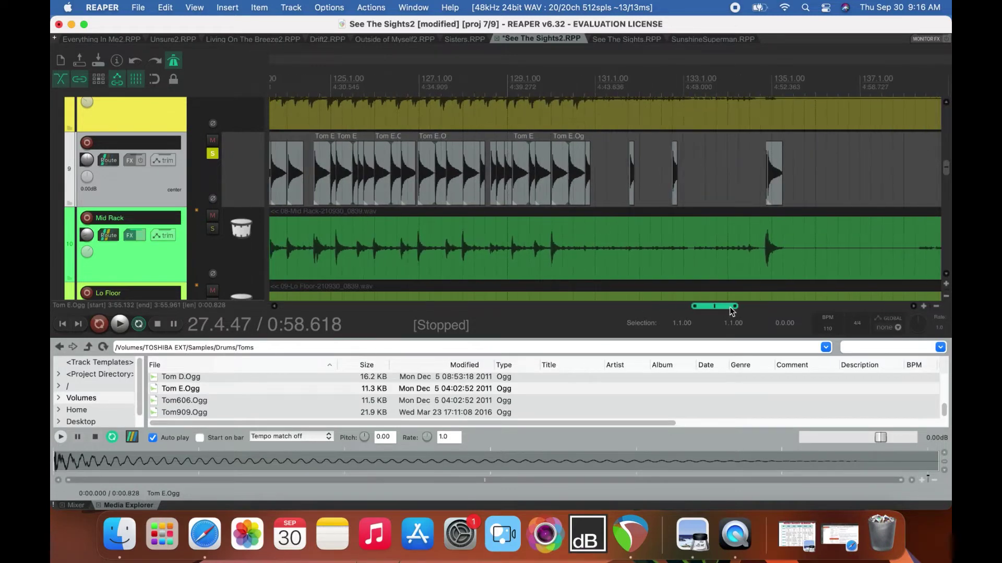
{"action": "left_click", "coordinate": [676, 193]}
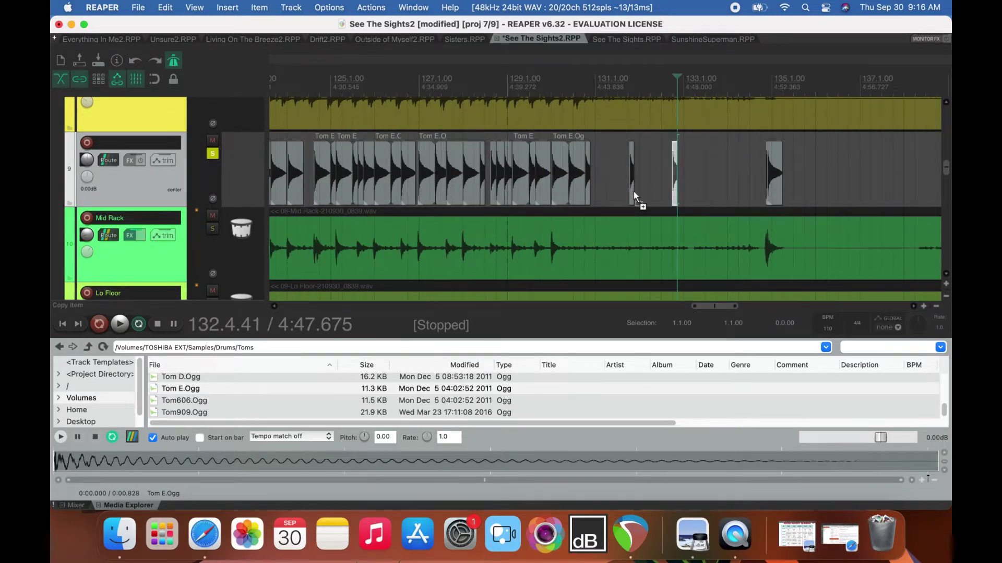
{"action": "key", "text": "Delete"}
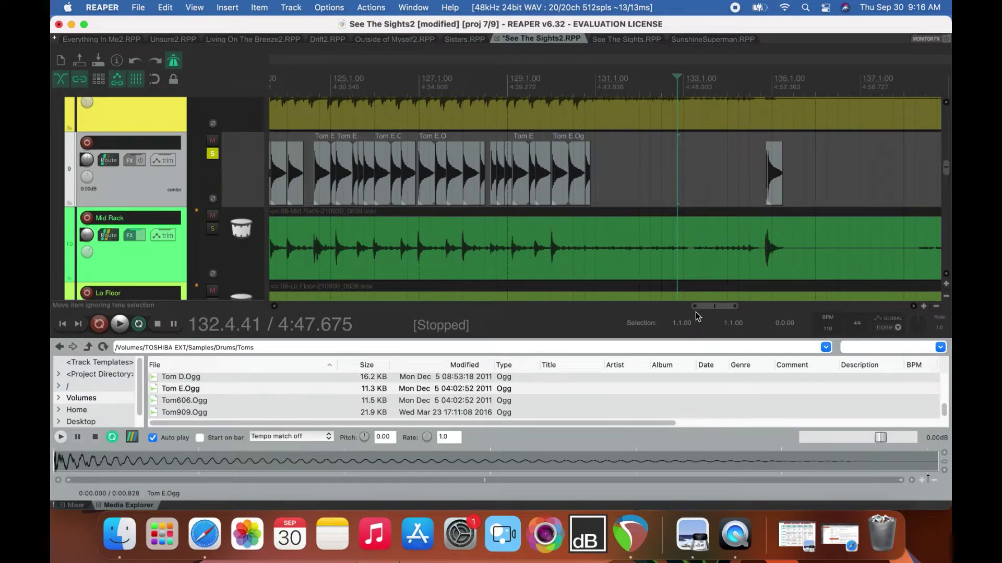
Trim the looped repeats off the tom items near bars 159, 163 and 164, and adjust the item ends near bars 161, 162 and 166.
{"action": "left_click_drag", "start_coordinate": [724, 302], "coordinate": [822, 305]}
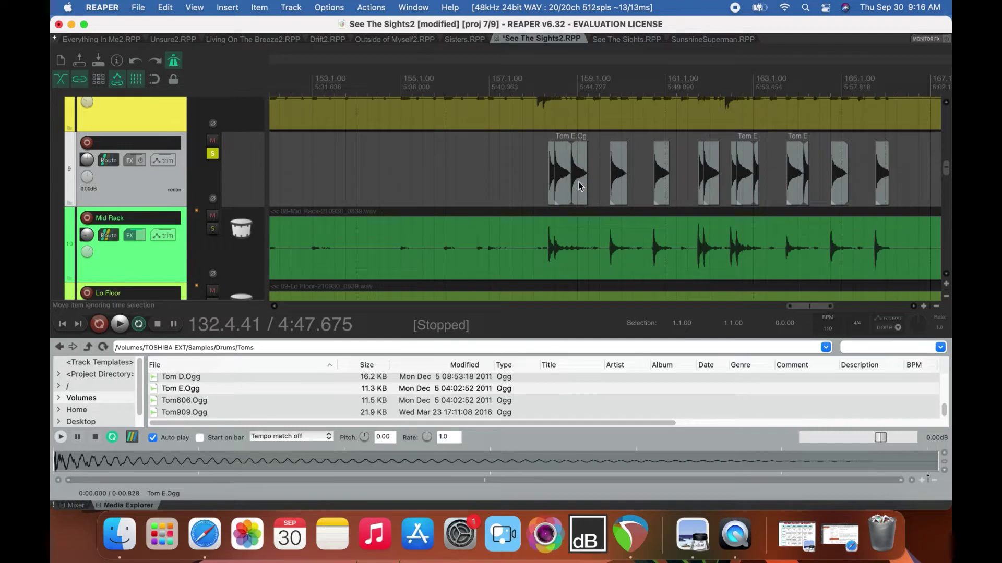
{"action": "left_click_drag", "start_coordinate": [587, 184], "coordinate": [571, 184]}
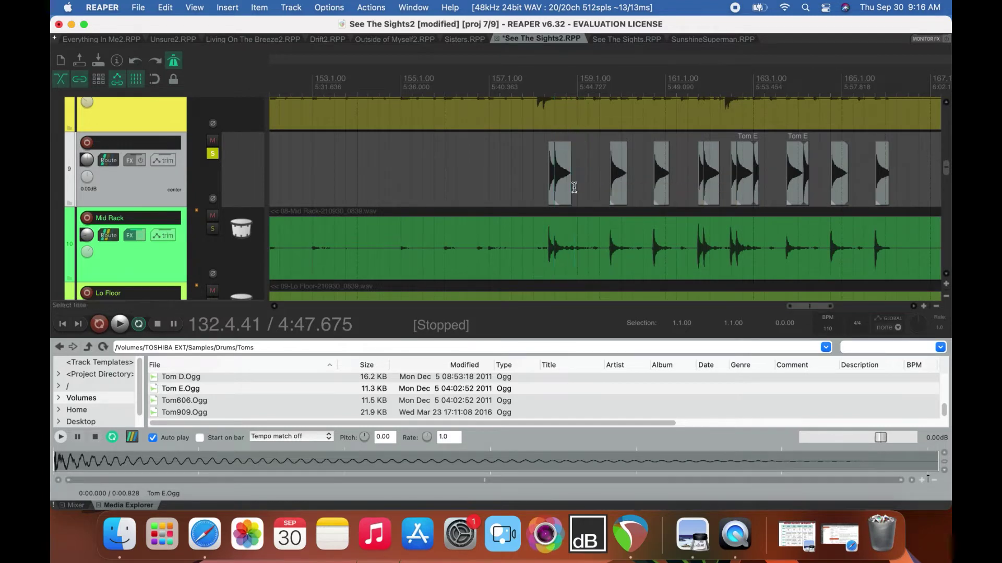
{"action": "left_click_drag", "start_coordinate": [758, 196], "coordinate": [804, 191]}
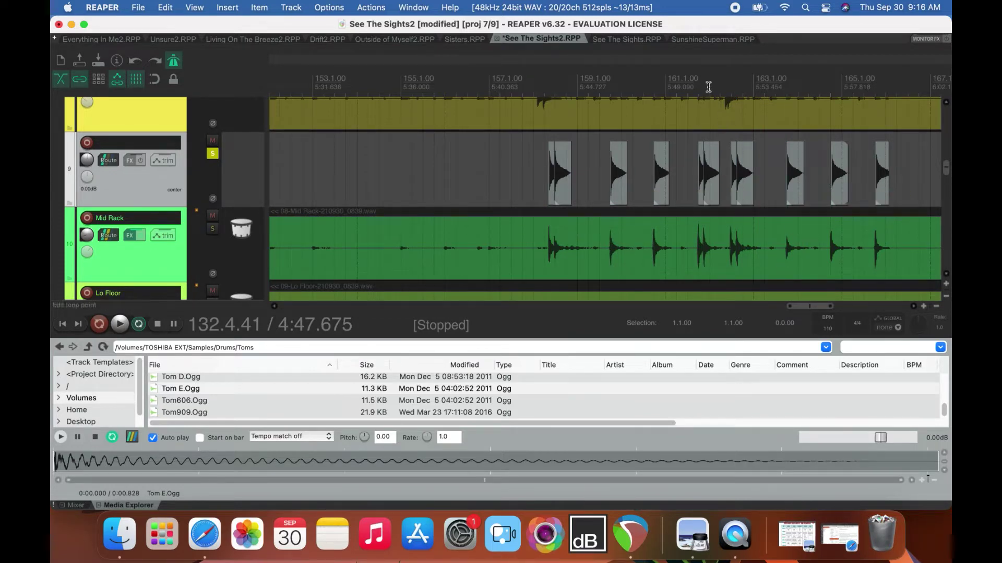
{"action": "mouse_move", "coordinate": [826, 306]}
{"action": "left_mouse_down"}
{"action": "mouse_move", "coordinate": [903, 307]}
{"action": "mouse_move", "coordinate": [837, 308]}
{"action": "left_mouse_up"}
{"action": "left_click_drag", "start_coordinate": [717, 194], "coordinate": [719, 194]}
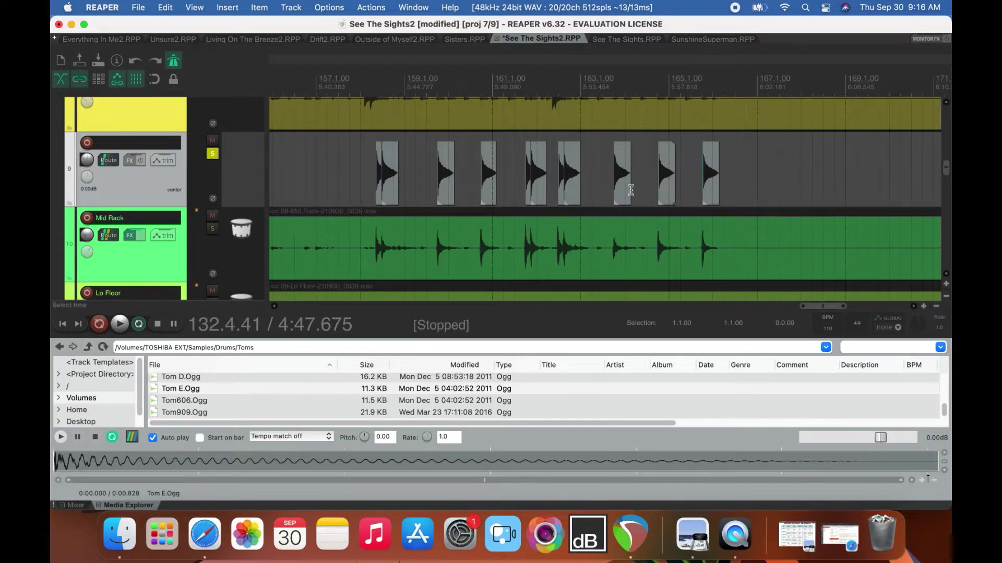
{"action": "left_click_drag", "start_coordinate": [496, 187], "coordinate": [547, 188]}
Trim the Tom E.Ogg item at bar 130 to a single hit and delete the short leftover item after it.
{"action": "left_click_drag", "start_coordinate": [827, 312], "coordinate": [722, 324]}
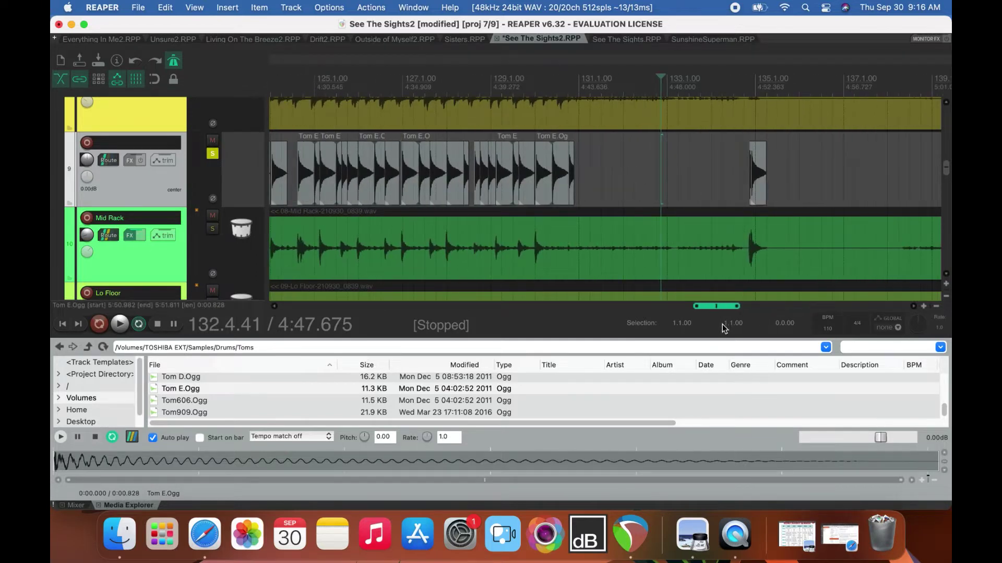
{"action": "left_click", "coordinate": [556, 196]}
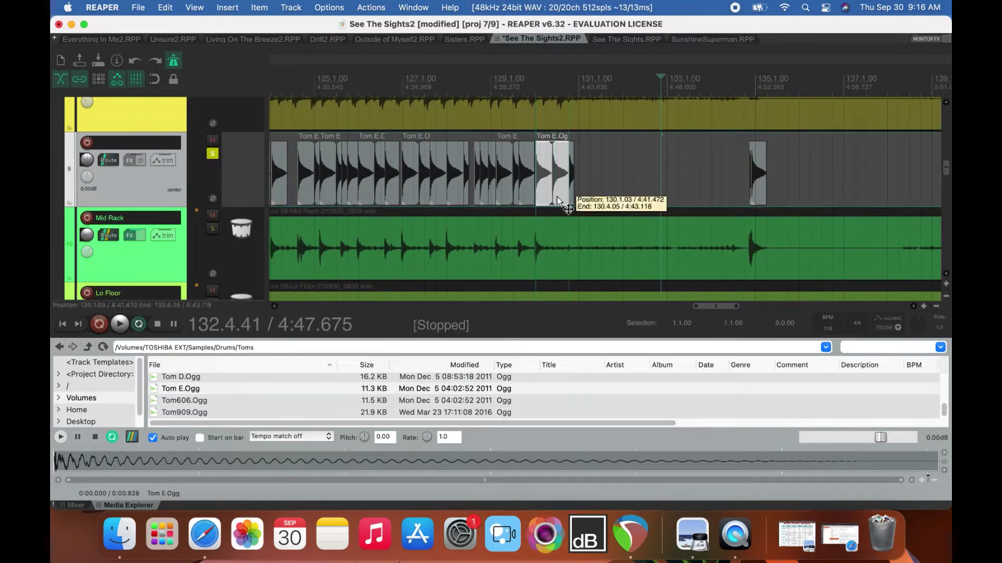
{"action": "left_click_drag", "start_coordinate": [565, 194], "coordinate": [552, 195]}
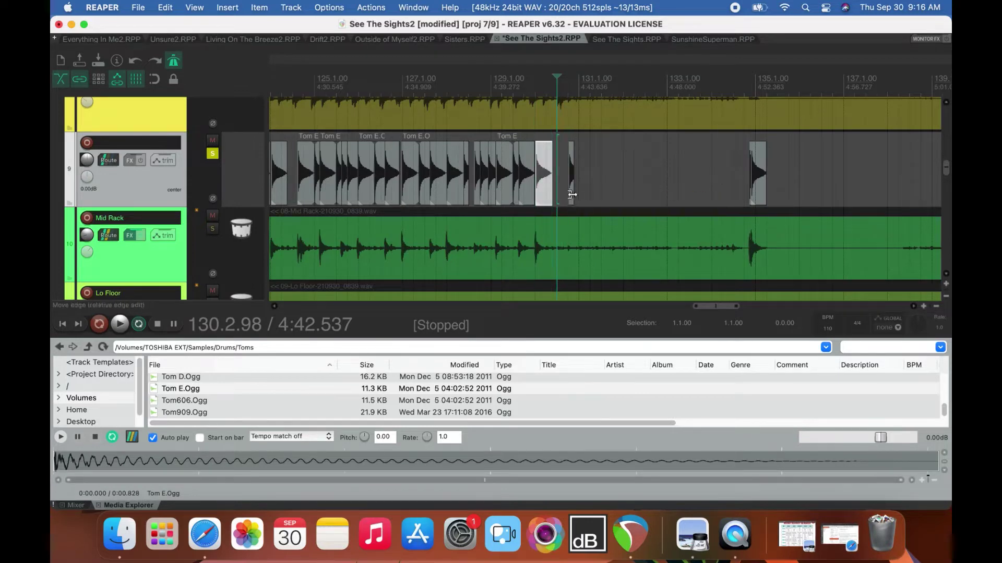
{"action": "left_click", "coordinate": [569, 195]}
{"action": "key", "text": "Delete"}
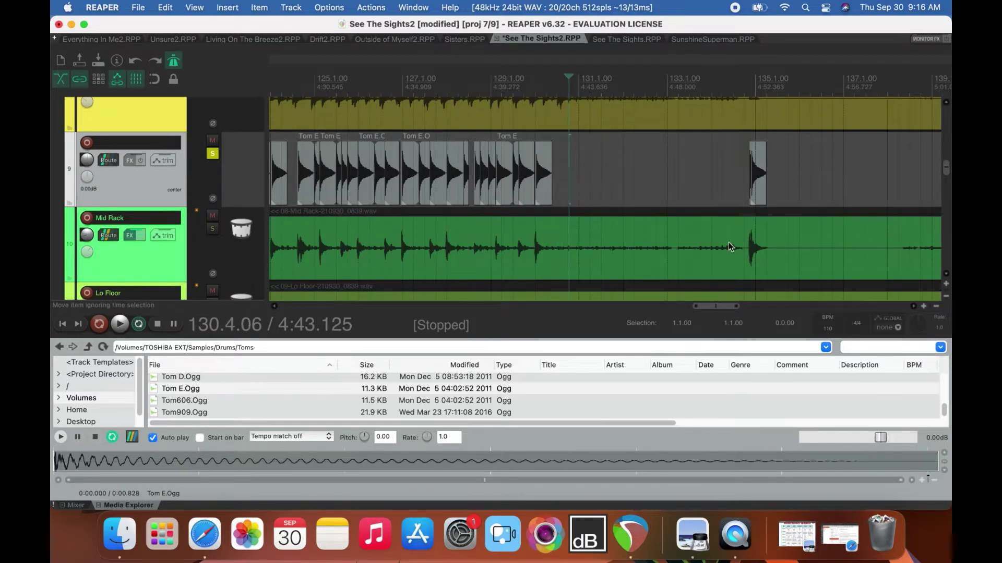
Trim the Tom E.Ogg item starting at bar 128 to remove its looped repeat.
{"action": "left_click", "coordinate": [756, 93]}
{"action": "scroll", "coordinate": [751, 89], "scroll_direction": "up", "scroll_amount": 5}
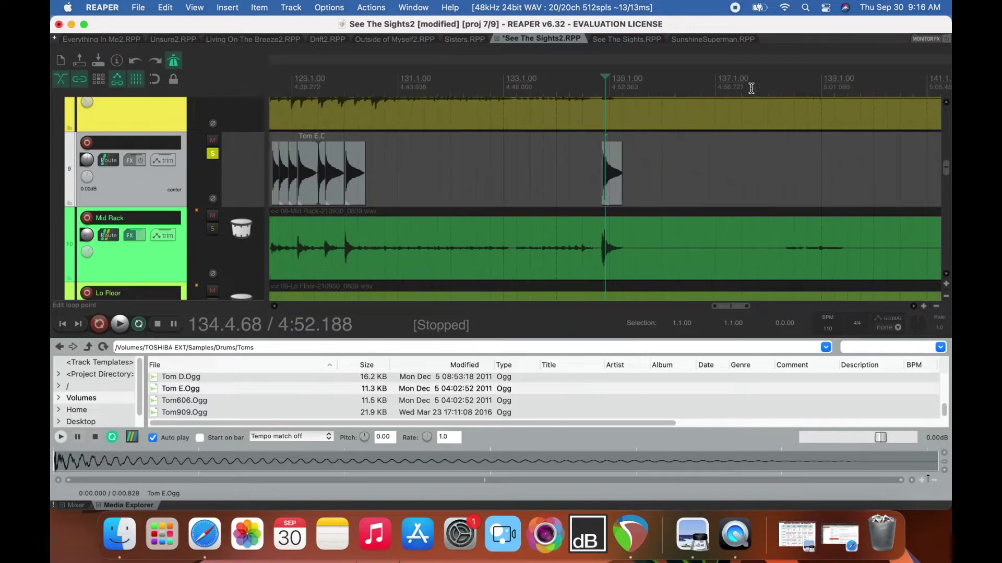
{"action": "scroll", "coordinate": [751, 89], "scroll_direction": "up", "scroll_amount": 3}
{"action": "scroll", "coordinate": [613, 292], "scroll_direction": "down", "scroll_amount": 5}
{"action": "scroll", "coordinate": [718, 319], "scroll_direction": "down", "scroll_amount": 2}
{"action": "left_click_drag", "start_coordinate": [739, 310], "coordinate": [718, 309]}
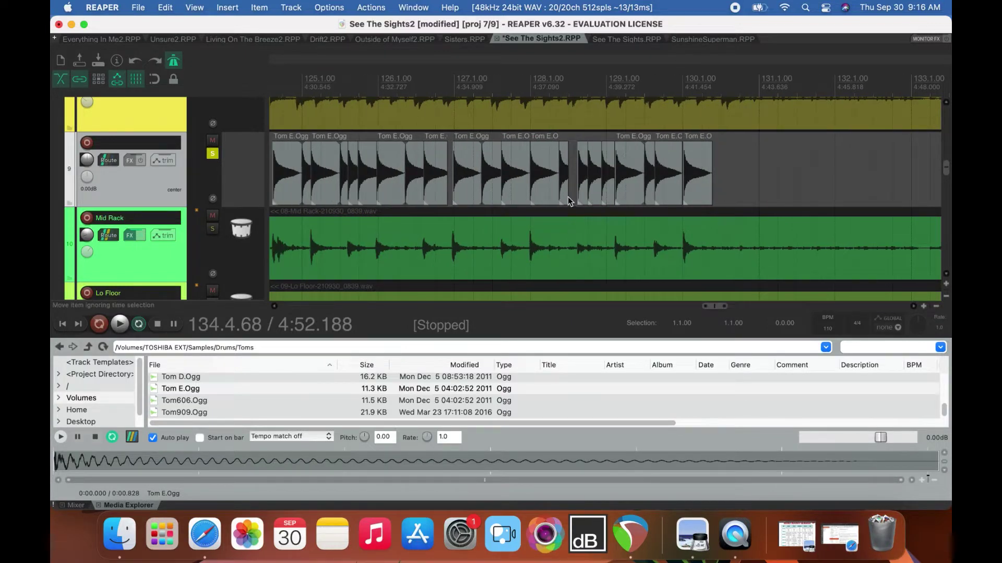
{"action": "left_click_drag", "start_coordinate": [568, 197], "coordinate": [558, 197]}
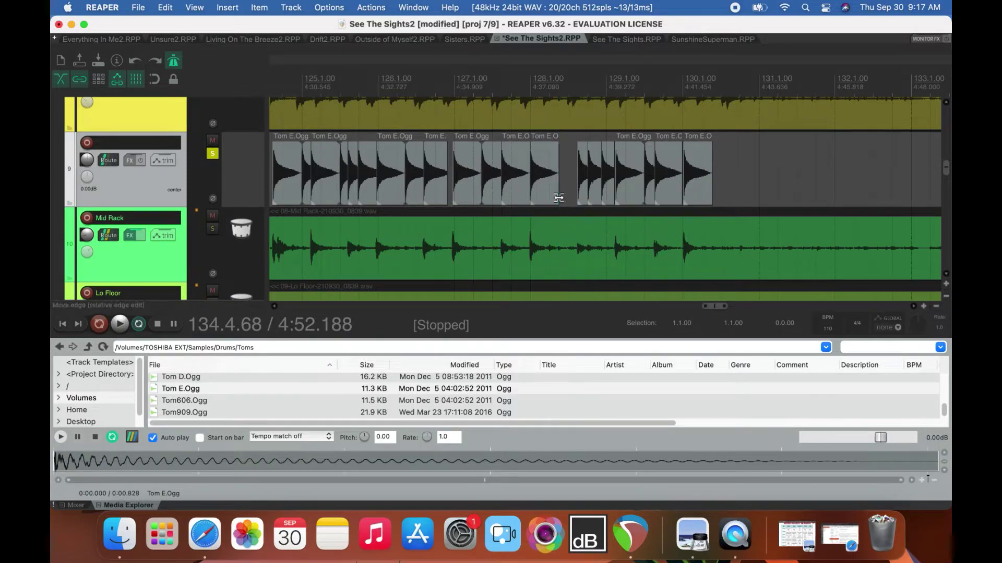
Audition the Mid Rack track on its own from bar 117 instead of track 9, and clear its solo.
{"action": "left_click", "coordinate": [213, 229]}
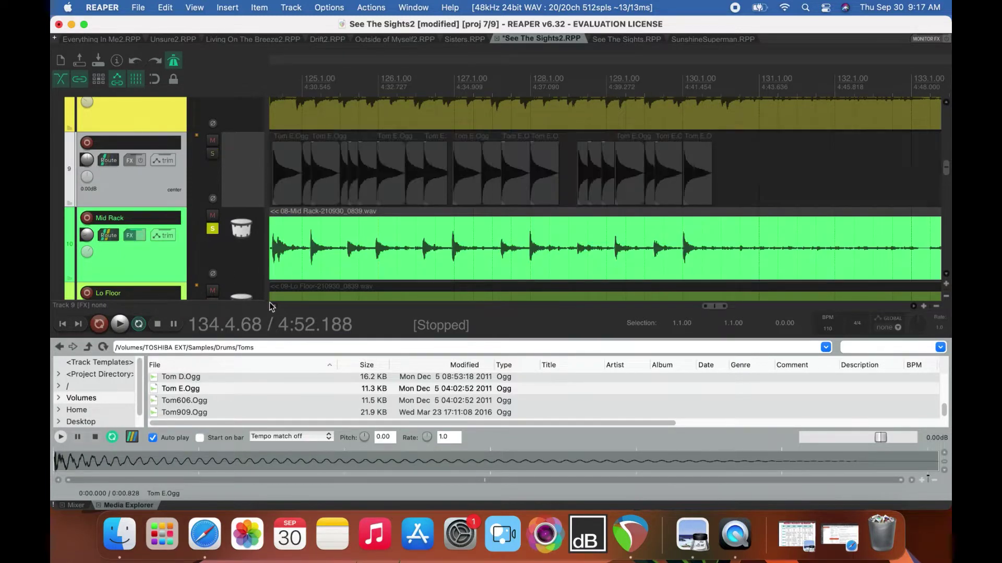
{"action": "left_click", "coordinate": [212, 153]}
{"action": "left_click", "coordinate": [274, 307]}
{"action": "left_click", "coordinate": [274, 307]}
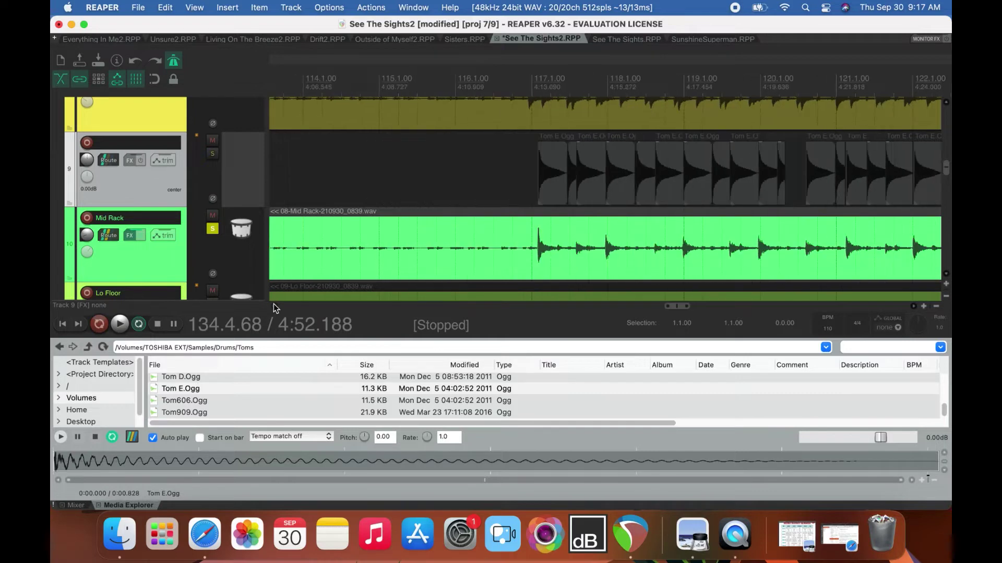
{"action": "left_click", "coordinate": [534, 89]}
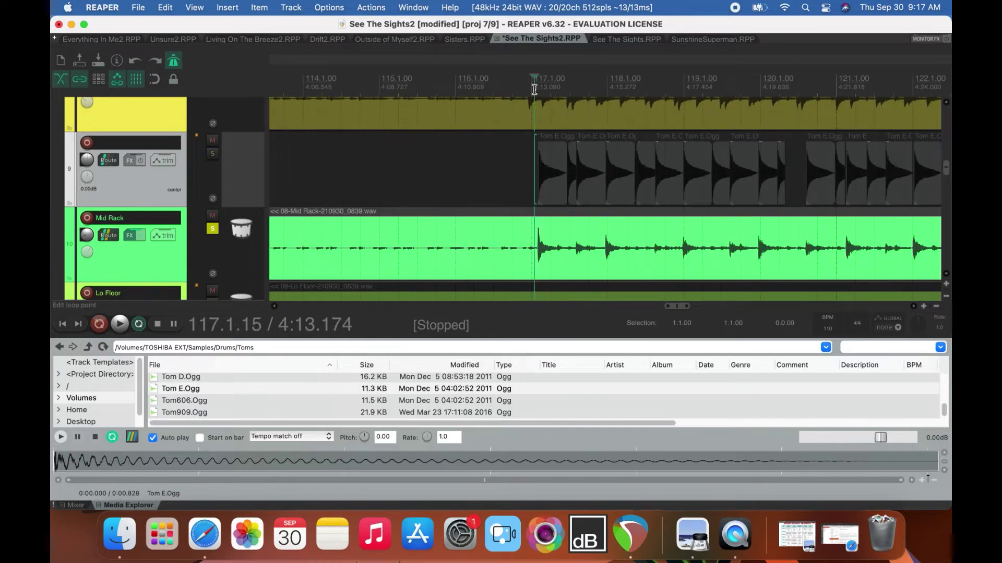
{"action": "key", "text": "space"}
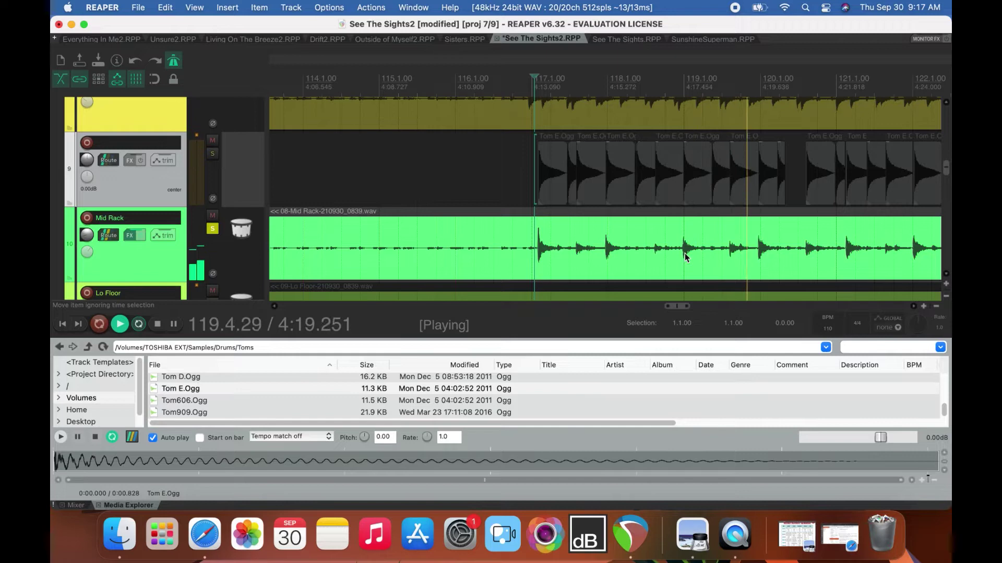
{"action": "key", "text": "space"}
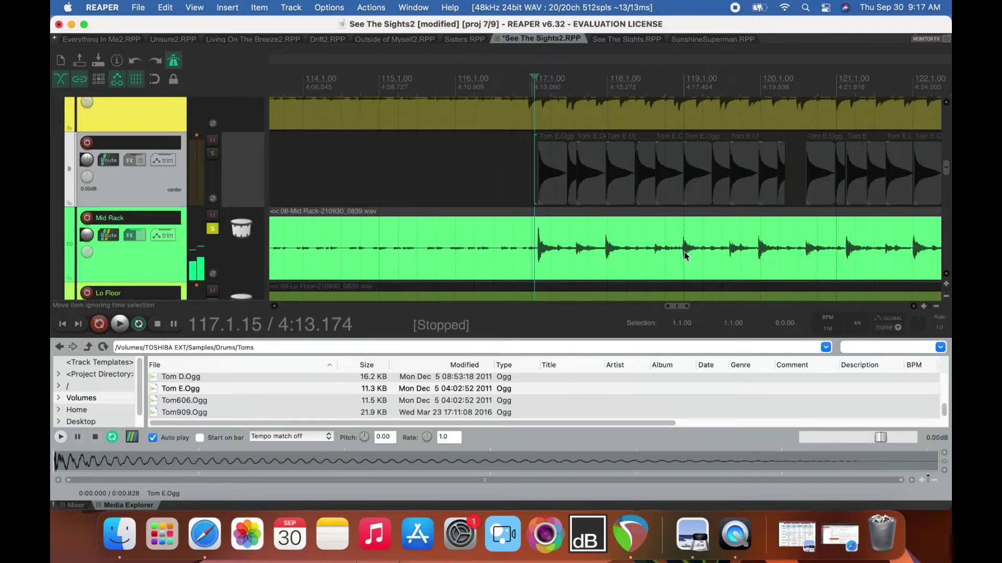
{"action": "left_click", "coordinate": [914, 307]}
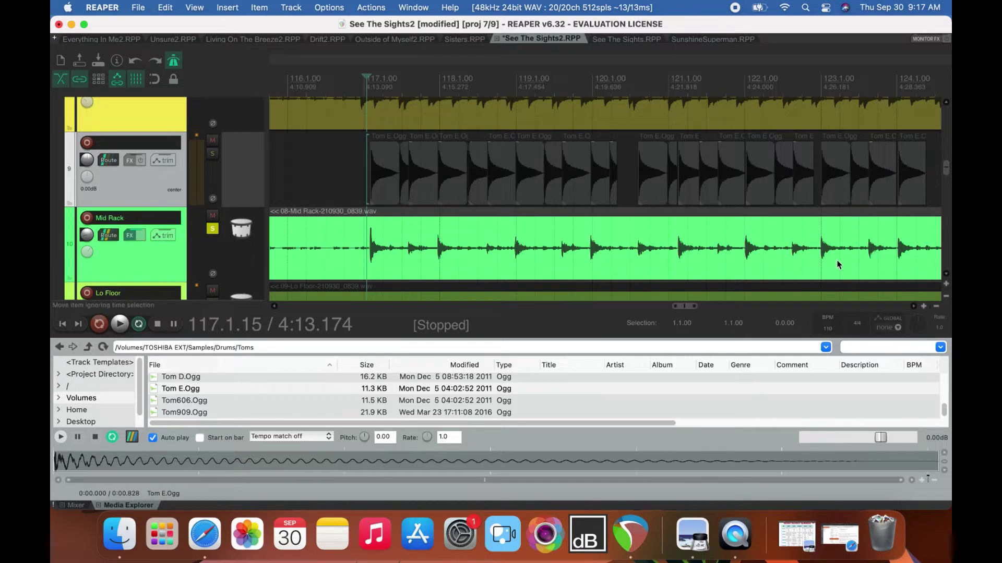
{"action": "left_click", "coordinate": [212, 230]}
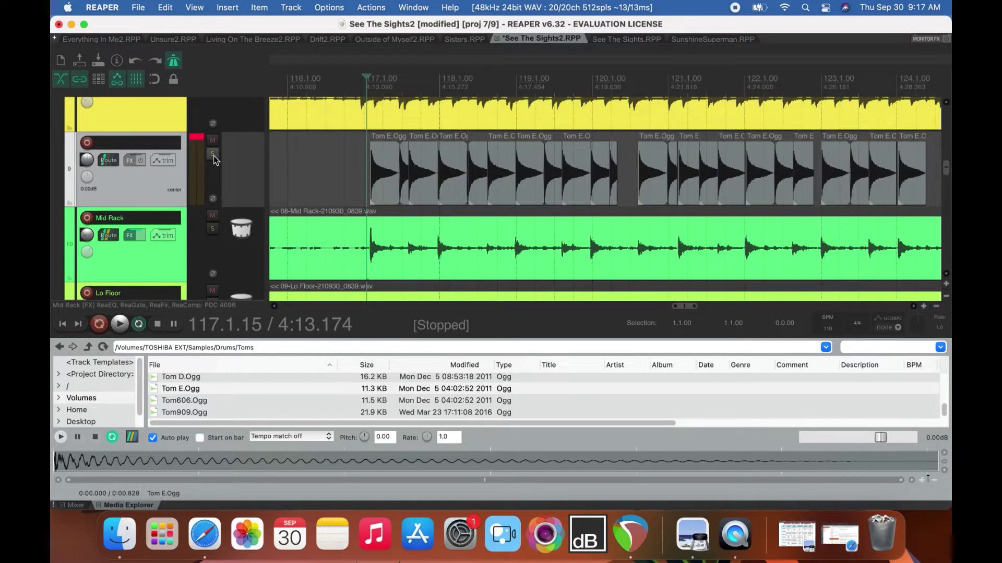
Solo track 9 and delete the extra tom items following the hits in bars 117 and 118.
{"action": "left_click", "coordinate": [212, 154]}
{"action": "left_click_drag", "start_coordinate": [407, 187], "coordinate": [475, 180]}
{"action": "left_click", "coordinate": [424, 191]}
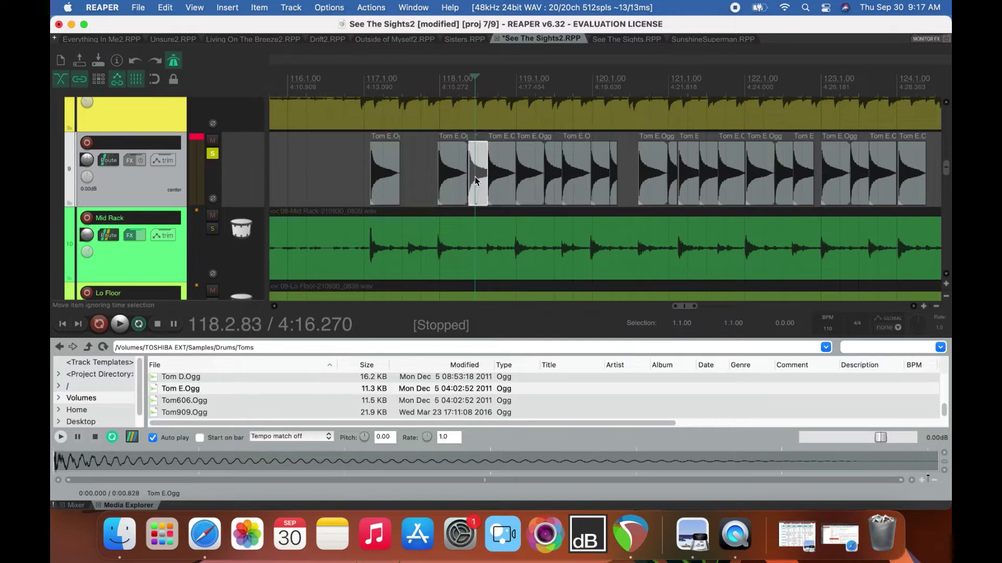
{"action": "key", "text": "Delete"}
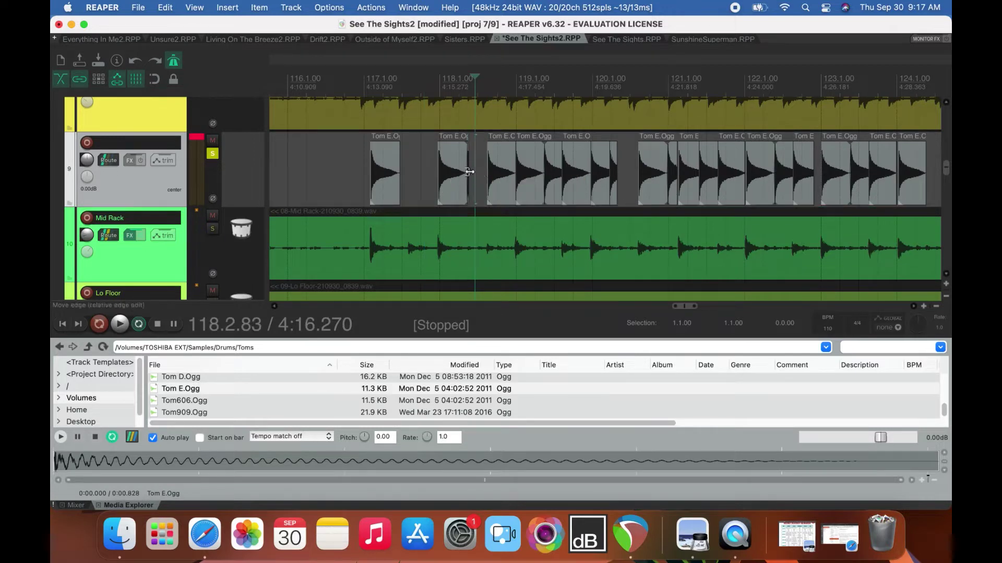
Trim the end of the tom item at bar 118 to remove the start of its looped repeat.
{"action": "left_click", "coordinate": [468, 171]}
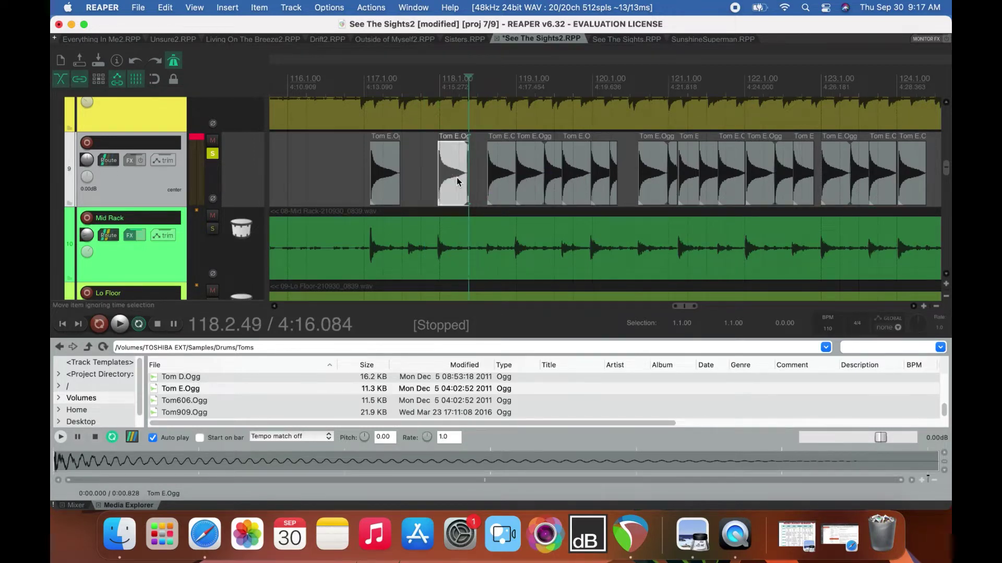
{"action": "scroll", "coordinate": [456, 177], "scroll_direction": "down", "scroll_amount": 5}
{"action": "scroll", "coordinate": [457, 178], "scroll_direction": "up", "scroll_amount": 8}
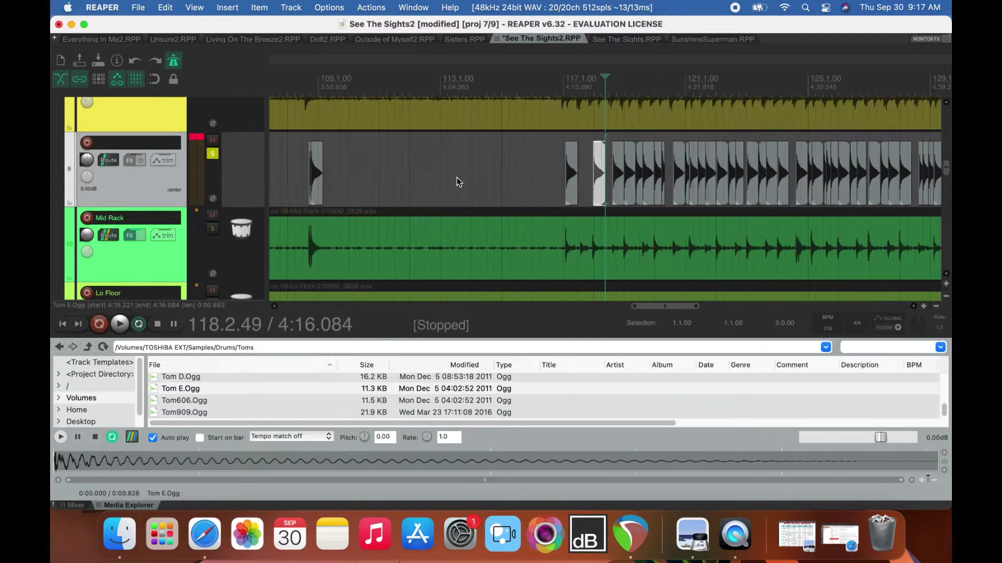
{"action": "scroll", "coordinate": [605, 184], "scroll_direction": "up", "scroll_amount": 1}
{"action": "left_click_drag", "start_coordinate": [604, 183], "coordinate": [602, 181]}
Delete the extra tom items around 118.3 and 119.3, and clear the looped repeat after the bar 119 hit.
{"action": "scroll", "coordinate": [413, 295], "scroll_direction": "down", "scroll_amount": 3}
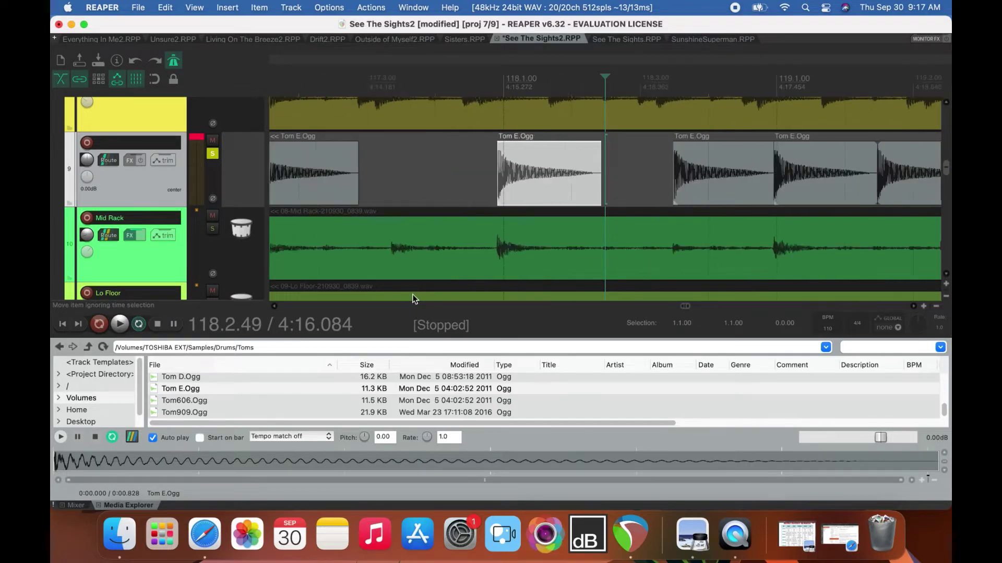
{"action": "left_click", "coordinate": [712, 186]}
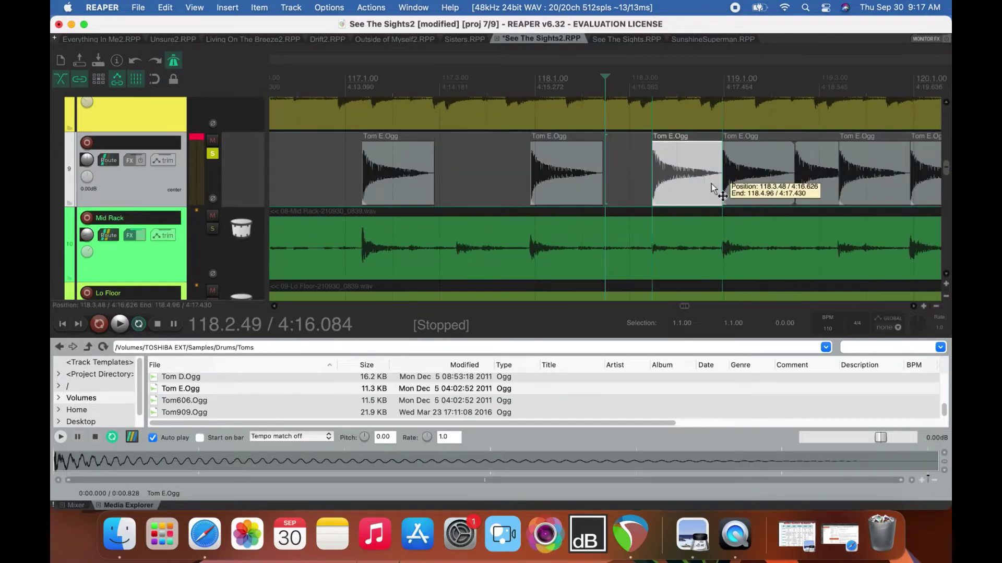
{"action": "key", "text": "Delete"}
{"action": "left_click_drag", "start_coordinate": [833, 191], "coordinate": [791, 189]}
{"action": "left_click", "coordinate": [805, 193]}
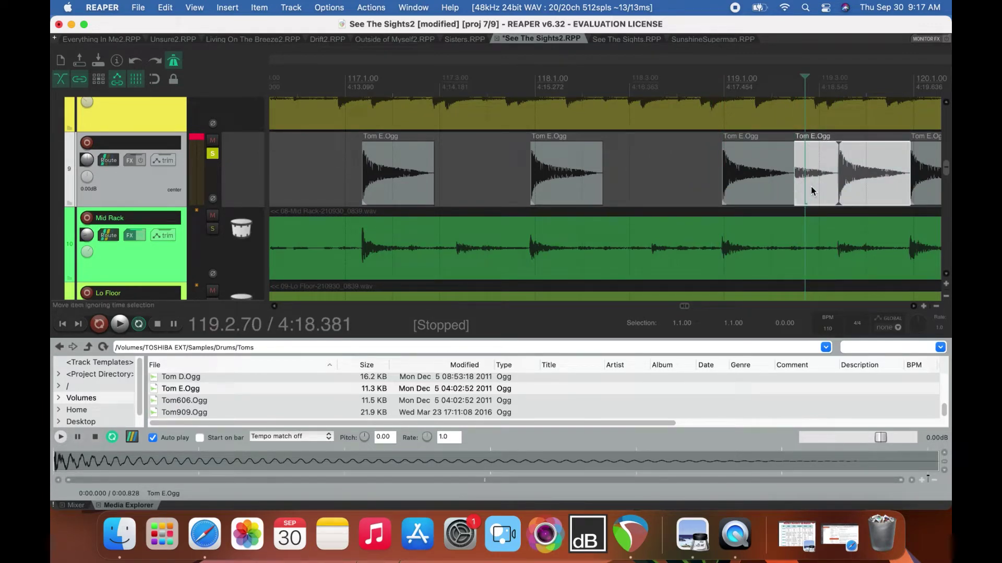
{"action": "key", "text": "Delete"}
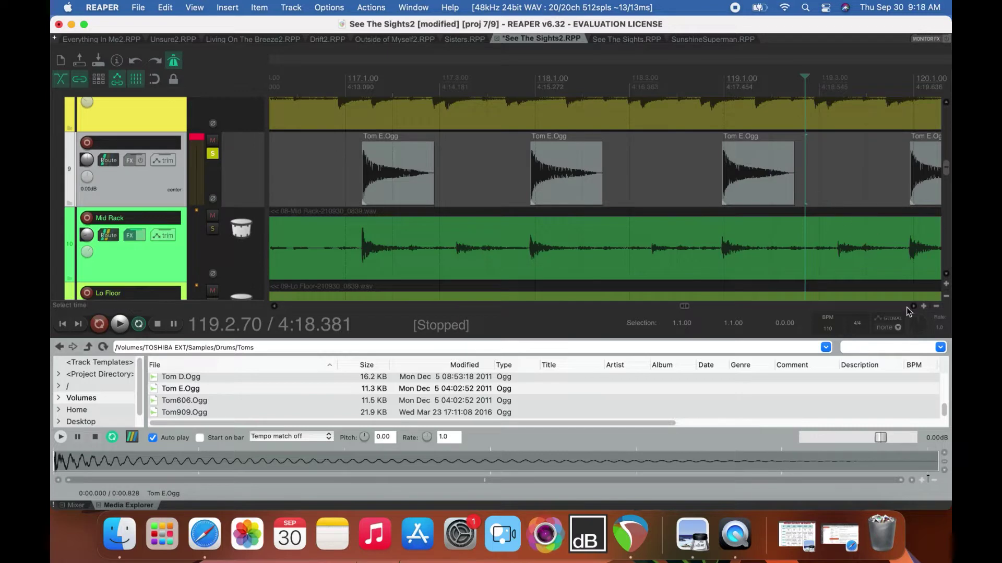
Trim the looped repeat off the tom item at bar 120.
{"action": "scroll", "coordinate": [915, 305], "scroll_direction": "right", "scroll_amount": 5}
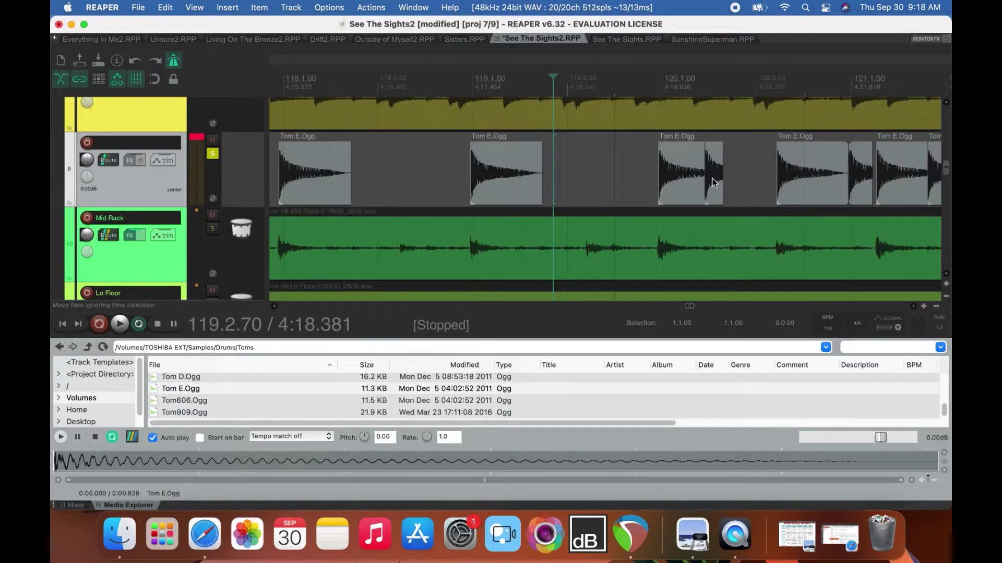
{"action": "left_click_drag", "start_coordinate": [722, 185], "coordinate": [677, 189]}
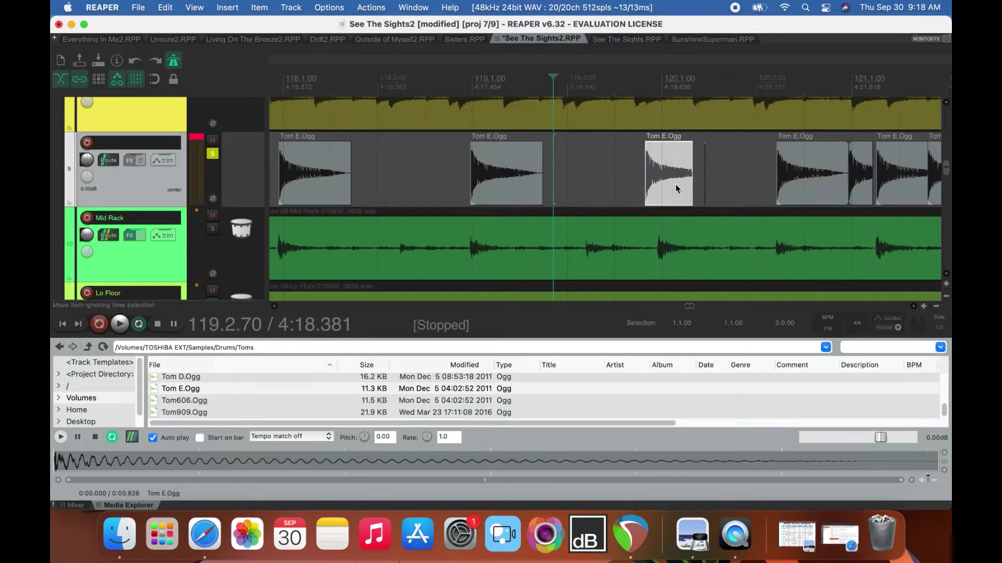
{"action": "left_click", "coordinate": [704, 182]}
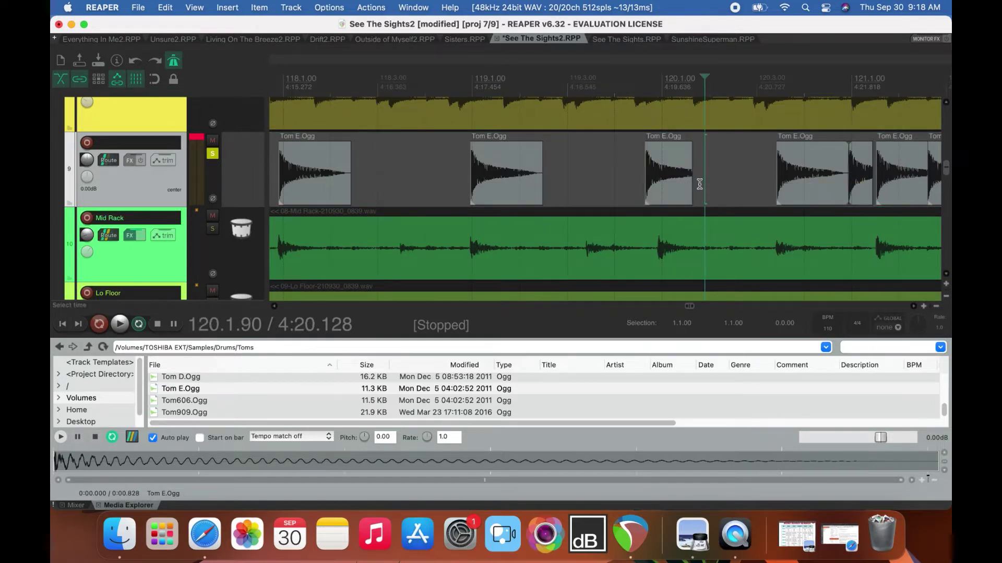
Align the bar 120 tom item with its Mid Rack hit and extend its end to the full sample length.
{"action": "scroll", "coordinate": [699, 183], "scroll_direction": "up", "scroll_amount": 3}
{"action": "scroll", "coordinate": [700, 183], "scroll_direction": "up", "scroll_amount": 4}
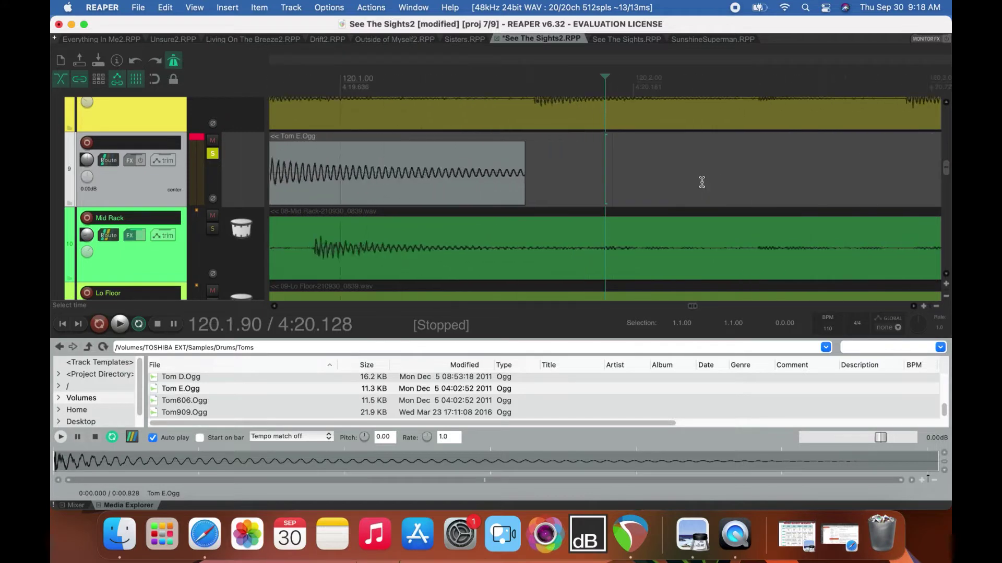
{"action": "scroll", "coordinate": [701, 182], "scroll_direction": "down", "scroll_amount": 2}
{"action": "left_click_drag", "start_coordinate": [464, 178], "coordinate": [501, 180]}
{"action": "left_click_drag", "start_coordinate": [602, 185], "coordinate": [677, 186]}
Delete the extra looped tom item around 120.3, just before bar 121.
{"action": "scroll", "coordinate": [913, 311], "scroll_direction": "right", "scroll_amount": 6}
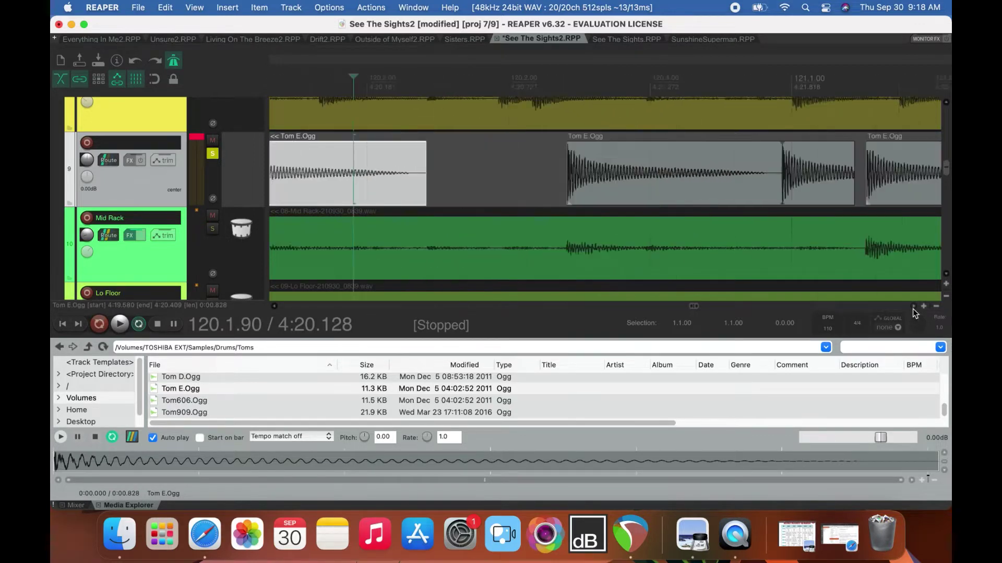
{"action": "left_click", "coordinate": [618, 187]}
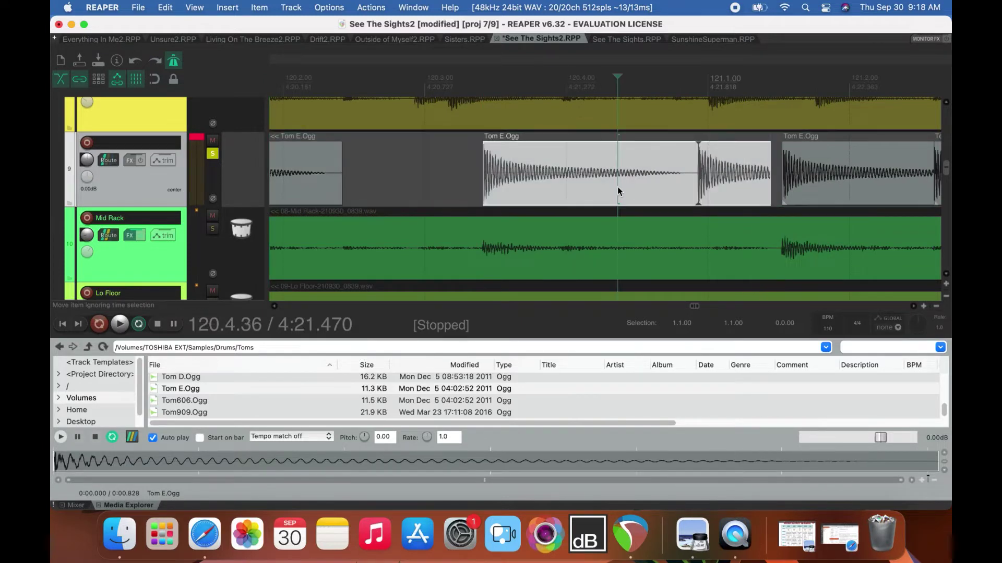
{"action": "scroll", "coordinate": [617, 187], "scroll_direction": "down", "scroll_amount": 4}
{"action": "scroll", "coordinate": [649, 188], "scroll_direction": "down", "scroll_amount": 2}
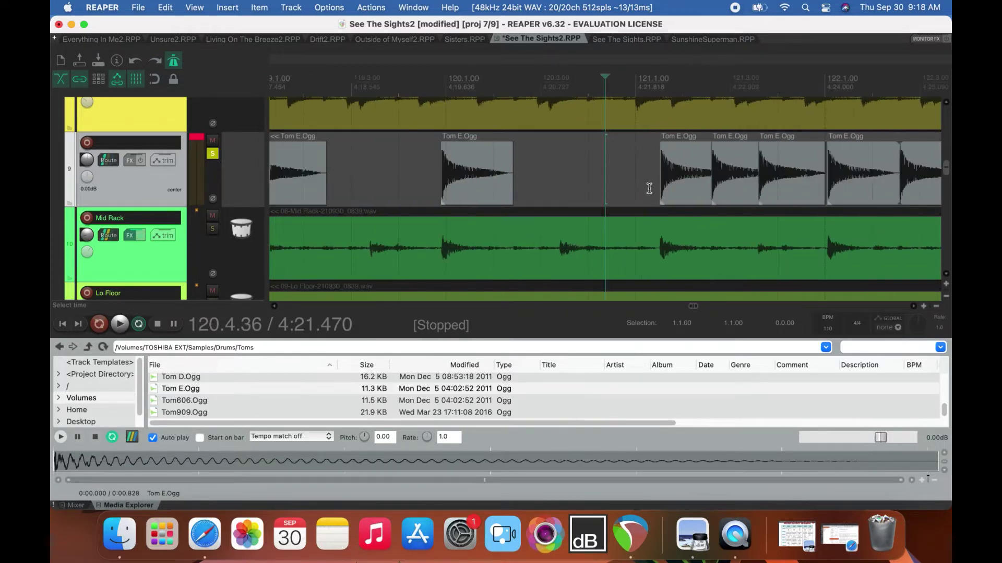
Delete the two extra tom items around 121.2 and 121.3, and extend the bar 121 item to the full sample length.
{"action": "left_click", "coordinate": [729, 173]}
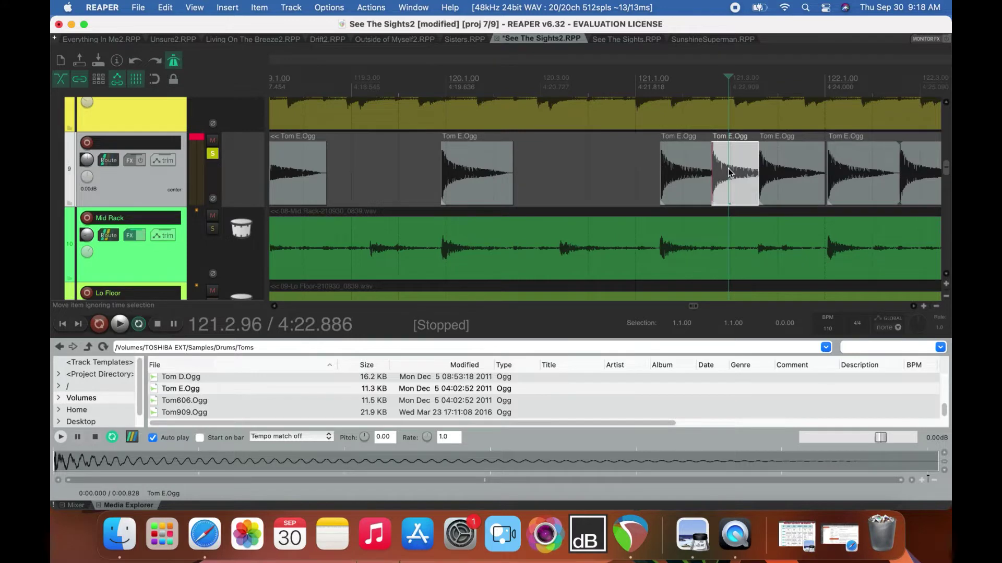
{"action": "left_click_drag", "start_coordinate": [729, 174], "coordinate": [772, 175]}
{"action": "key", "text": "Delete"}
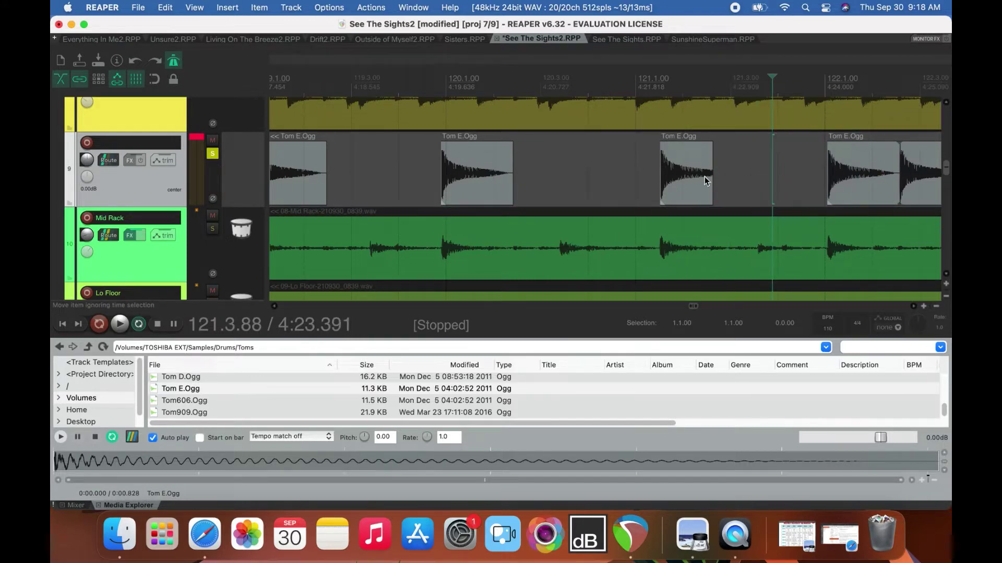
{"action": "left_click", "coordinate": [705, 180]}
{"action": "left_click_drag", "start_coordinate": [712, 183], "coordinate": [732, 183]}
Delete the extra tom item around 122.3 and trim the looped repeat off the bar 122 item.
{"action": "left_click", "coordinate": [913, 307]}
{"action": "left_click", "coordinate": [913, 307]}
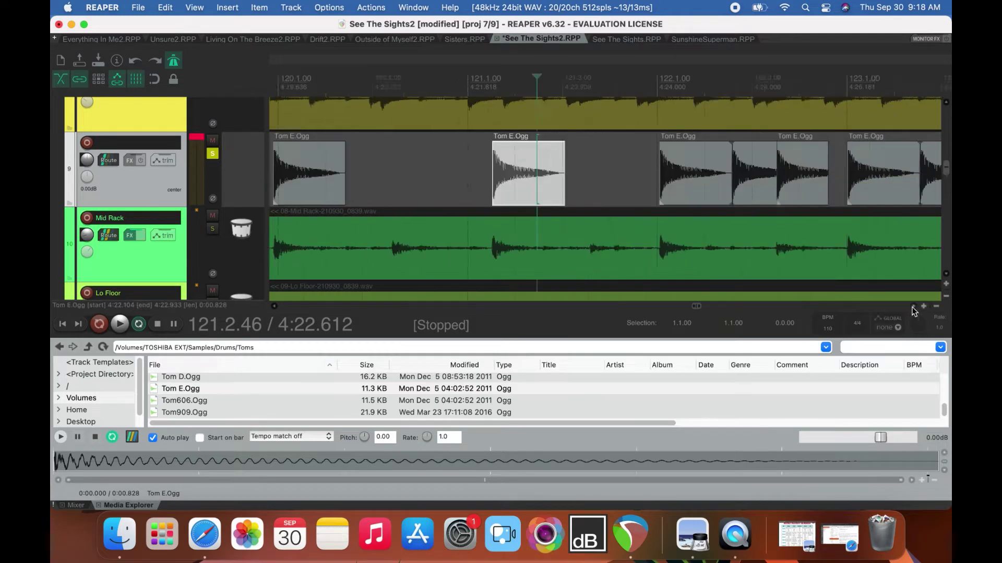
{"action": "left_click", "coordinate": [913, 307]}
{"action": "left_click", "coordinate": [714, 183]}
{"action": "key", "text": "Delete"}
{"action": "left_click_drag", "start_coordinate": [687, 186], "coordinate": [648, 187]}
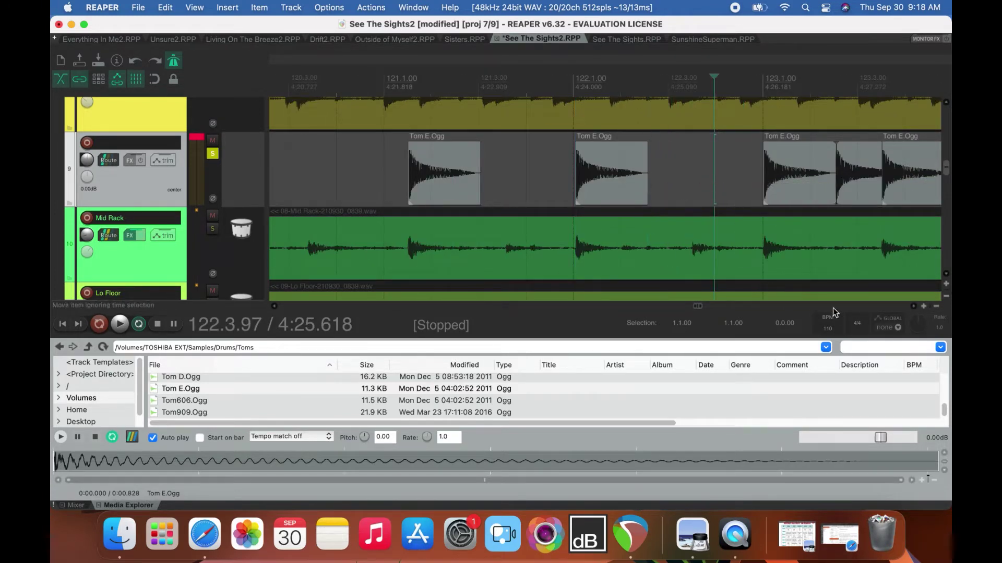
Trim the looped repeat off the tom item at bar 123.
{"action": "left_click", "coordinate": [913, 307]}
{"action": "left_click", "coordinate": [913, 306]}
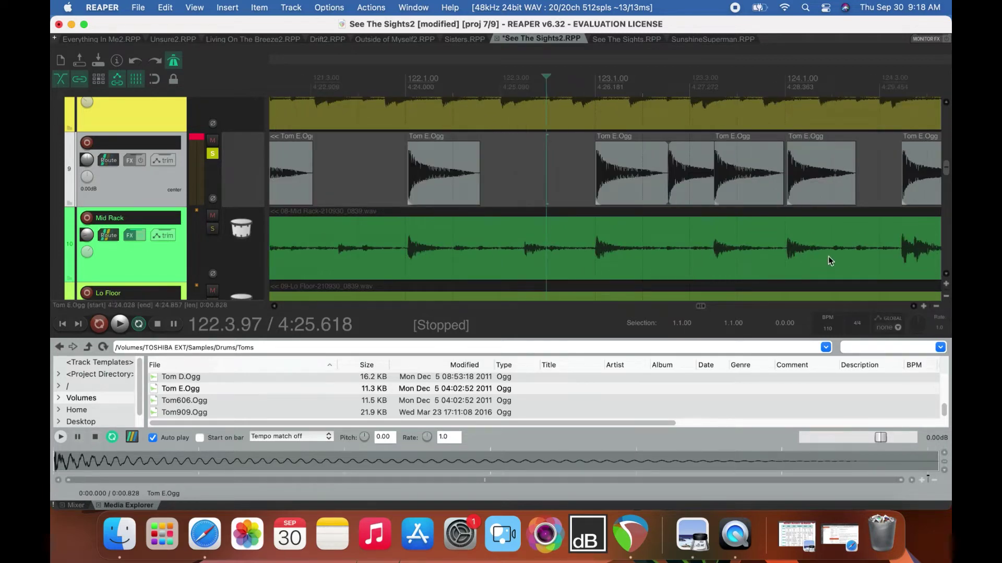
{"action": "left_click", "coordinate": [666, 176]}
{"action": "left_click_drag", "start_coordinate": [710, 184], "coordinate": [668, 186]}
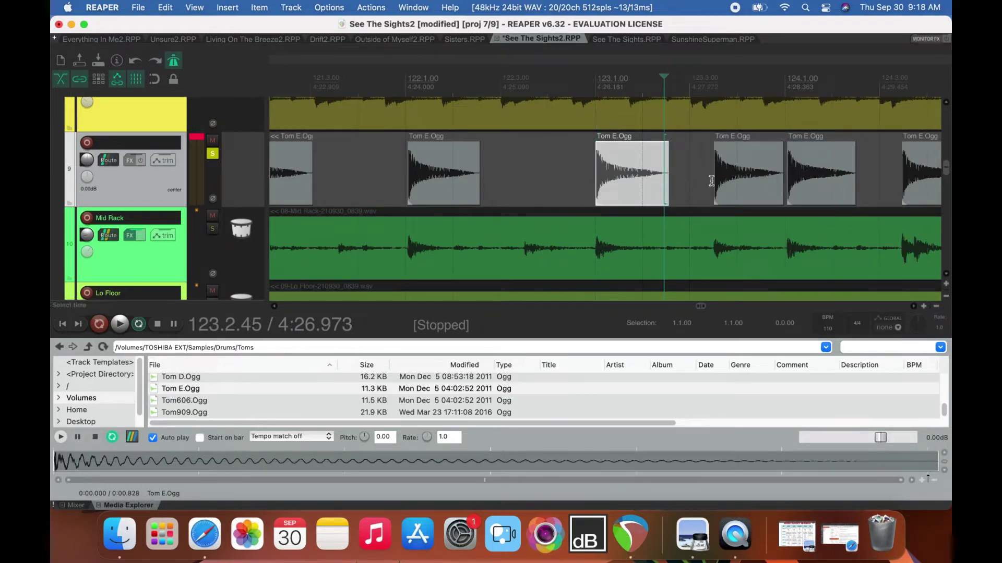
Delete the extra tom item around 123.3, between the bar 123 and bar 124 hits.
{"action": "scroll", "coordinate": [911, 308], "scroll_direction": "right", "scroll_amount": 5}
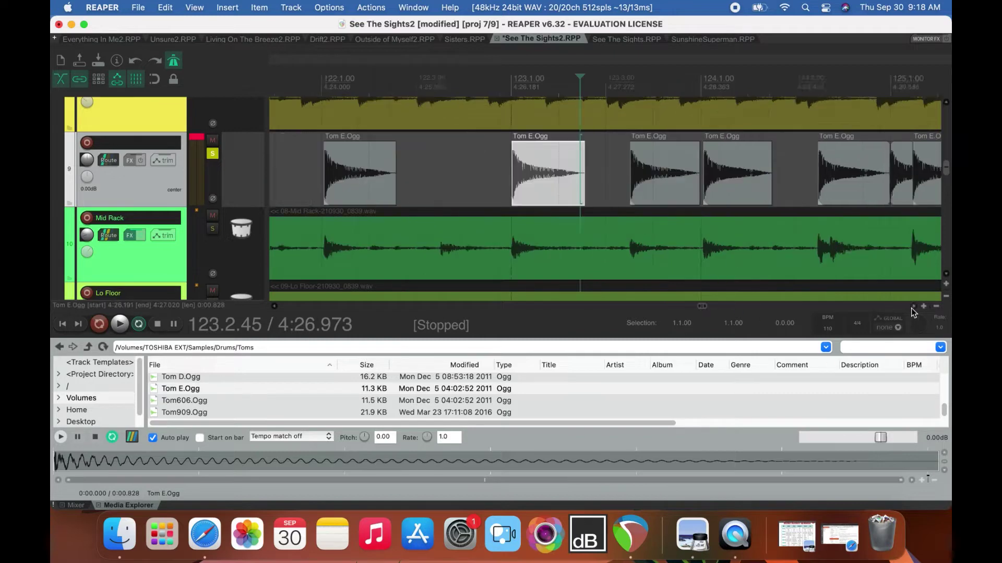
{"action": "scroll", "coordinate": [914, 312], "scroll_direction": "right", "scroll_amount": 2}
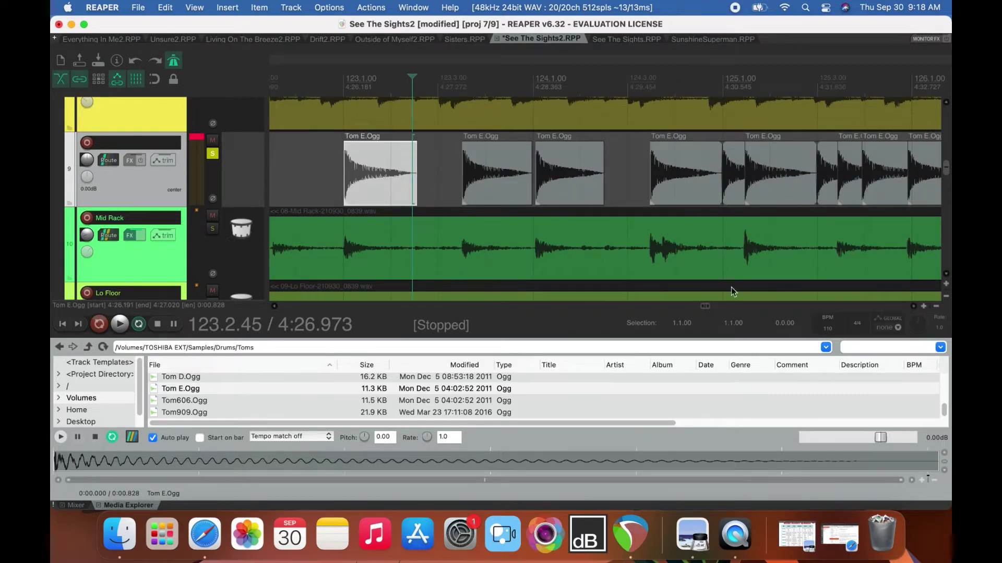
{"action": "left_click", "coordinate": [343, 83]}
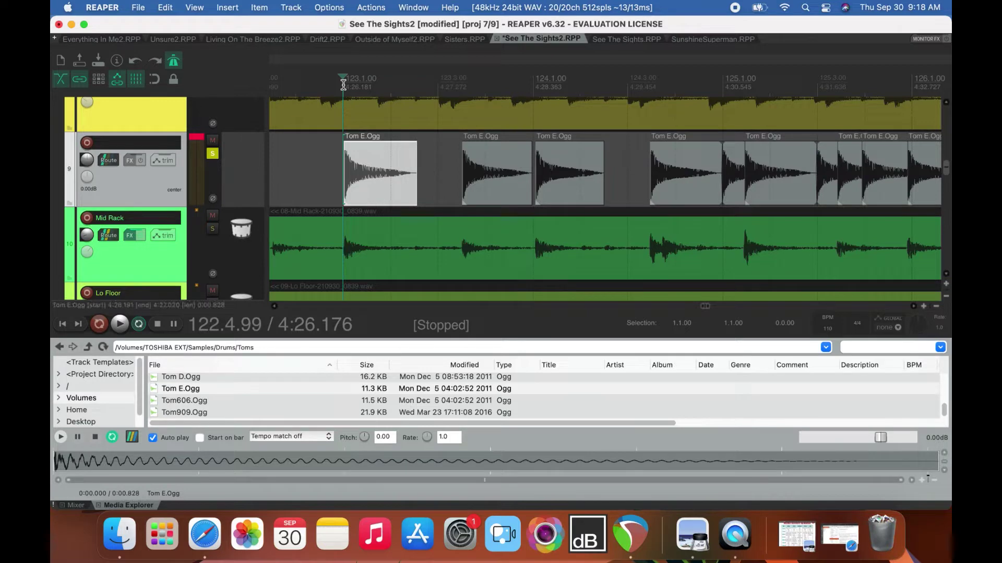
{"action": "left_click", "coordinate": [490, 192]}
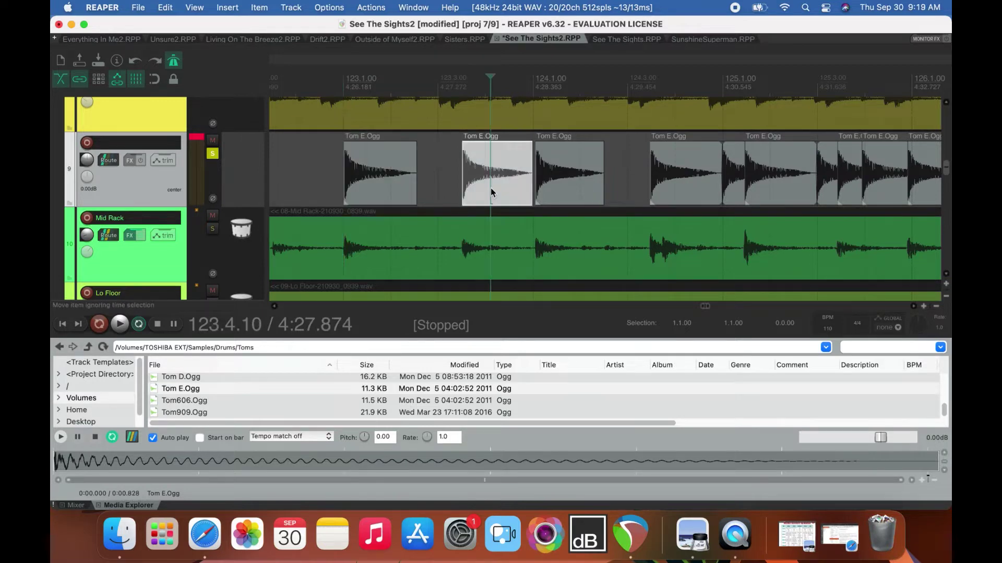
{"action": "key", "text": "Delete"}
Trim the looped repeat off the tom item around 124.3.
{"action": "left_click", "coordinate": [647, 87]}
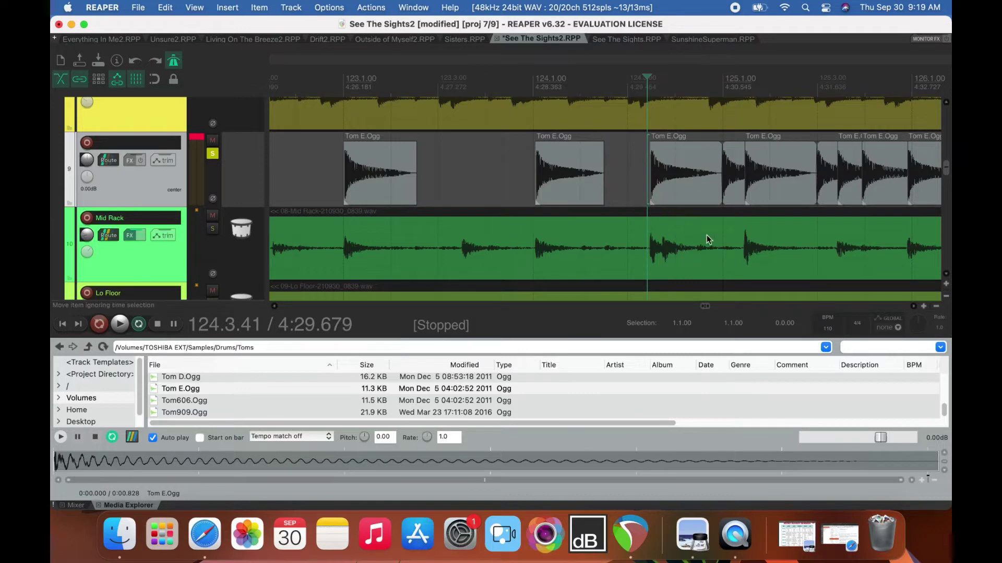
{"action": "mouse_move", "coordinate": [736, 201]}
{"action": "left_mouse_down"}
{"action": "mouse_move", "coordinate": [707, 196]}
{"action": "mouse_move", "coordinate": [721, 195]}
{"action": "left_mouse_up"}
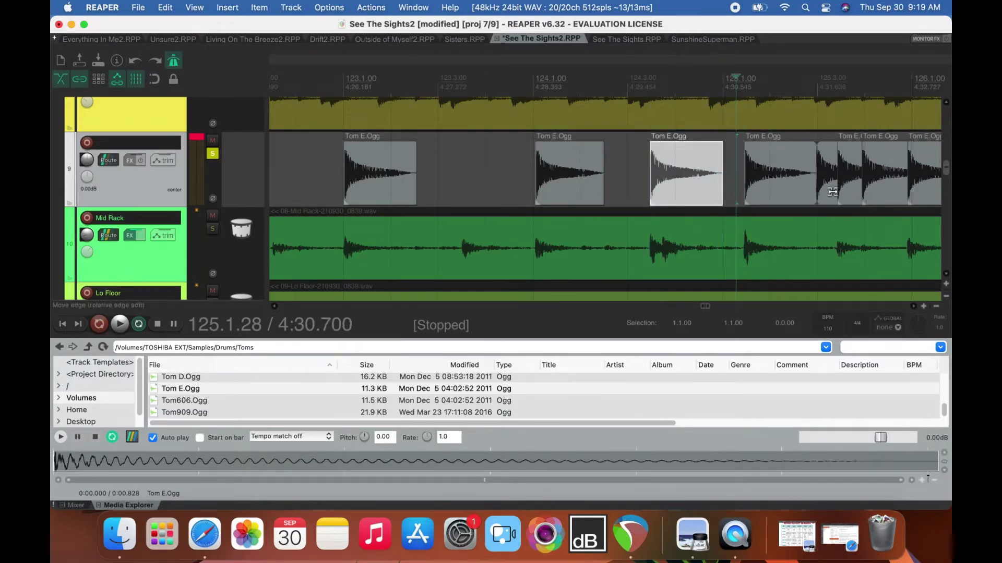
{"action": "left_click", "coordinate": [827, 172]}
{"action": "scroll", "coordinate": [919, 305], "scroll_direction": "right", "scroll_amount": 3}
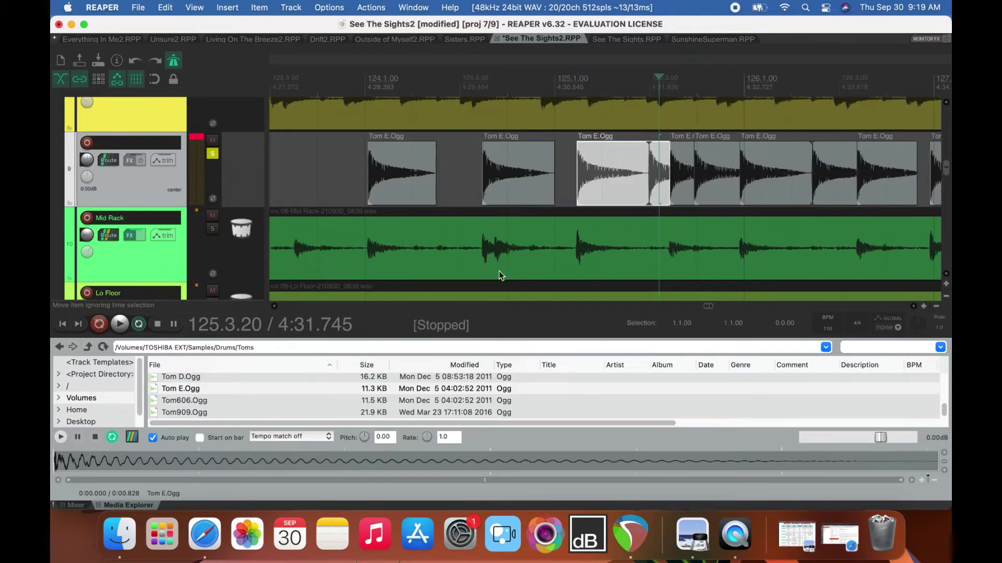
Audition the Mid Rack track on its own from just before 124.3, and switch the solo back to track 9.
{"action": "left_click", "coordinate": [213, 228]}
{"action": "left_click", "coordinate": [453, 90]}
{"action": "key", "text": "space"}
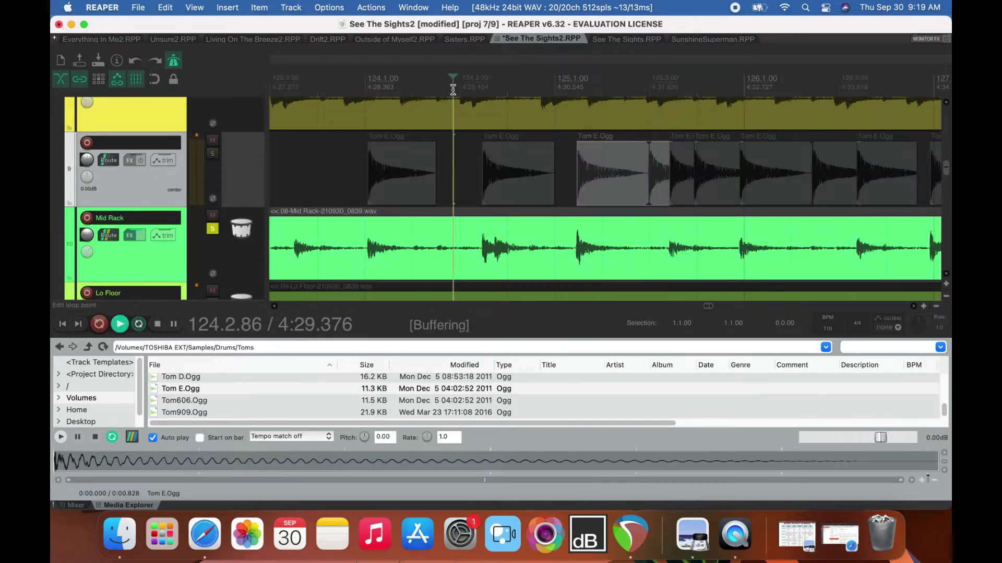
{"action": "key", "text": "space"}
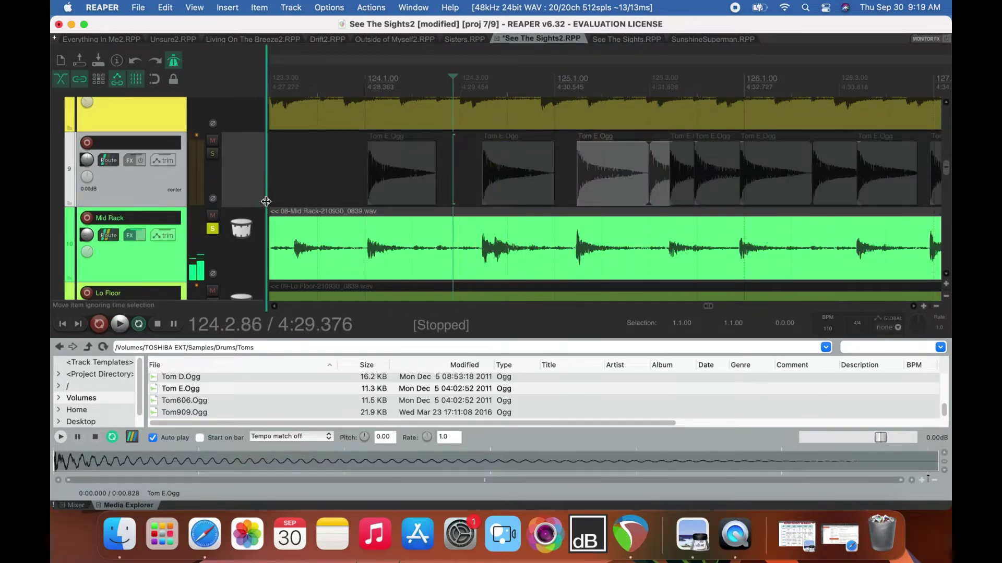
{"action": "left_click", "coordinate": [212, 229]}
{"action": "left_click", "coordinate": [211, 155]}
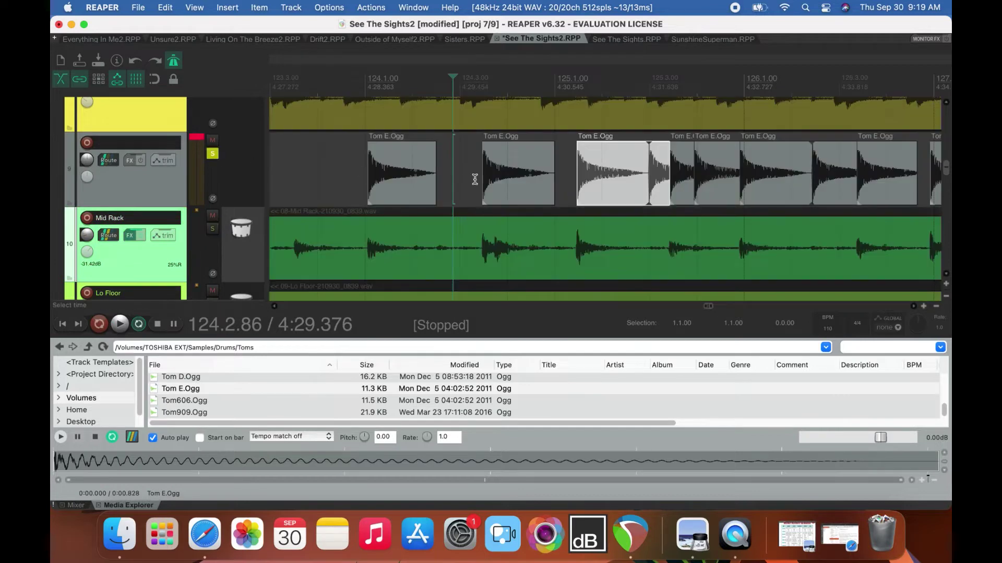
Shorten the tom item around 124.3 to about 0.14 s and place a copy of it just after.
{"action": "left_click", "coordinate": [500, 185]}
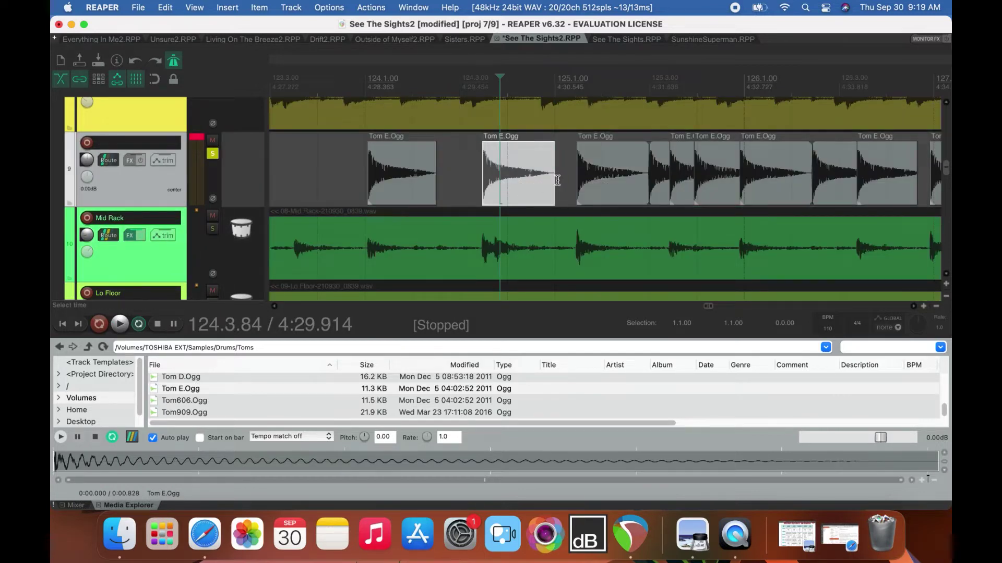
{"action": "left_click_drag", "start_coordinate": [557, 180], "coordinate": [494, 183]}
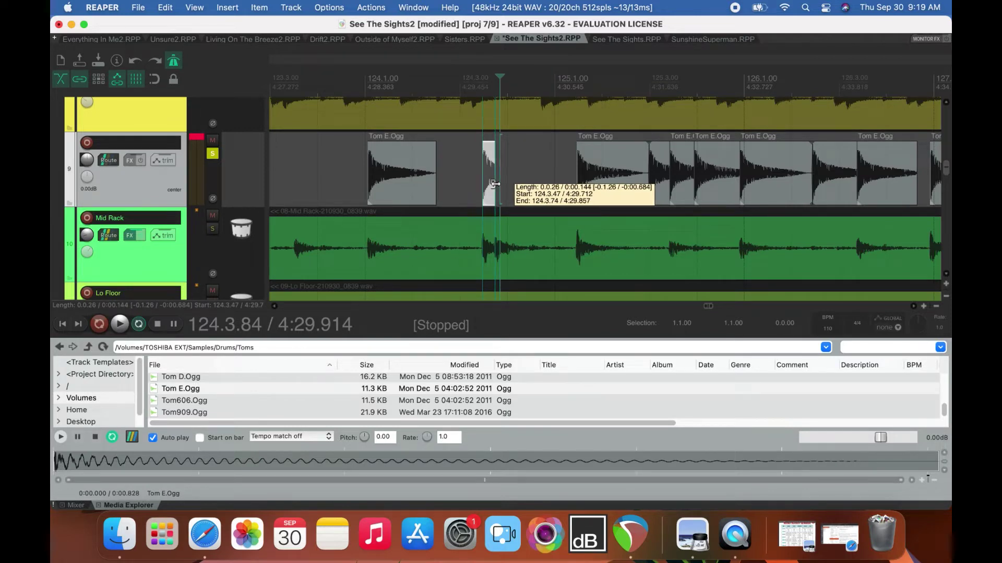
{"action": "left_click_drag", "start_coordinate": [490, 184], "coordinate": [504, 181]}
Align the two short tom items around 124.3 with the Mid Rack double hit and place the edit cursor at their start.
{"action": "scroll", "coordinate": [503, 181], "scroll_direction": "up", "scroll_amount": 10}
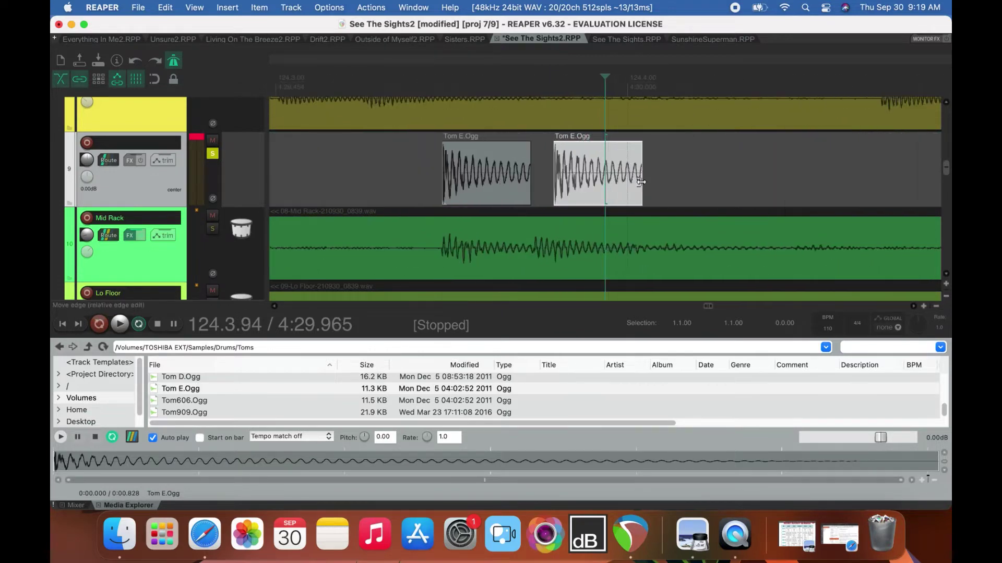
{"action": "left_click_drag", "start_coordinate": [588, 174], "coordinate": [516, 177]}
{"action": "left_click_drag", "start_coordinate": [452, 183], "coordinate": [447, 180]}
{"action": "left_click", "coordinate": [412, 87]}
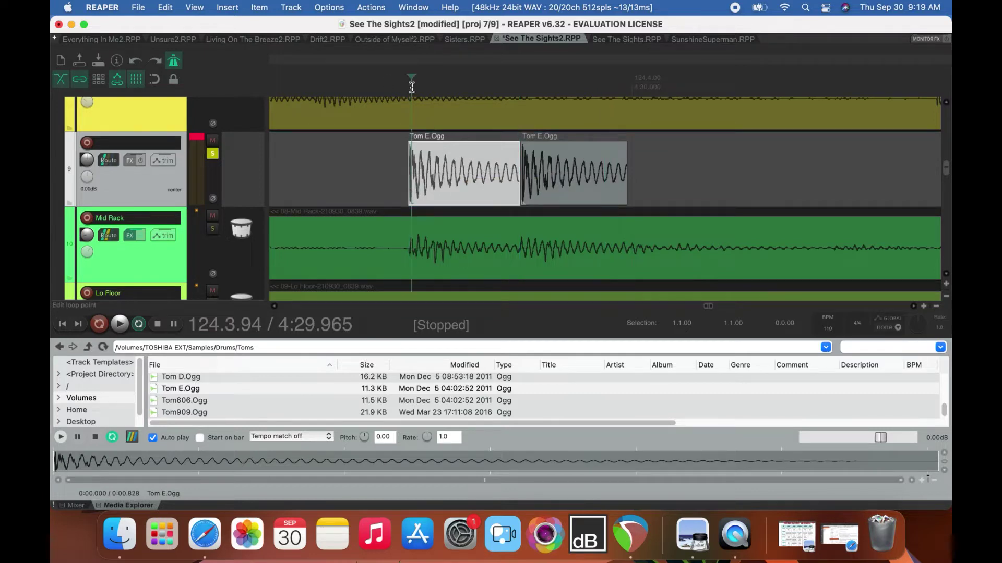
Nudge the first short tom item near 124.3 slightly later to line up with the first Mid Rack hit.
{"action": "scroll", "coordinate": [617, 180], "scroll_direction": "up", "scroll_amount": 6}
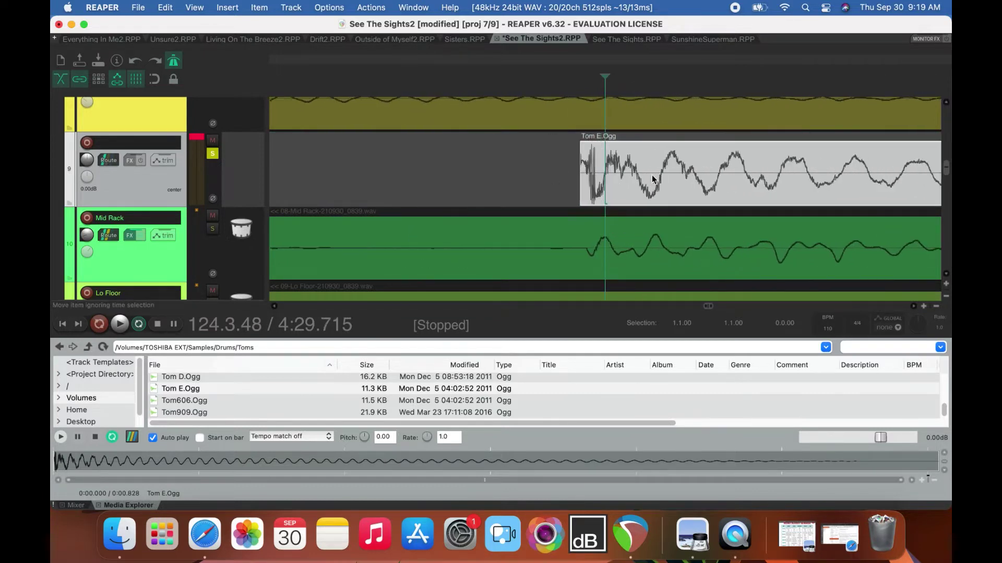
{"action": "left_click_drag", "start_coordinate": [618, 180], "coordinate": [628, 181]}
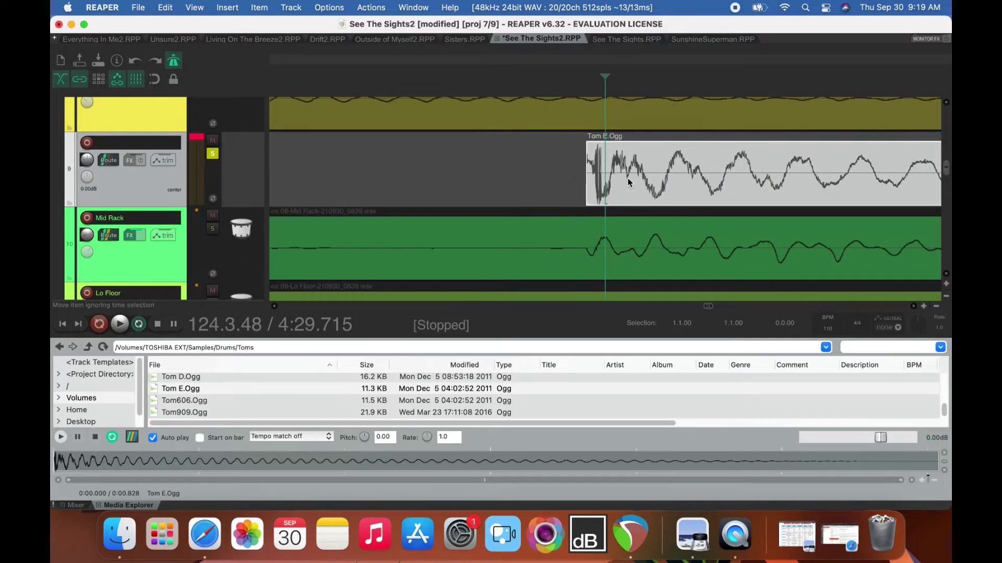
{"action": "scroll", "coordinate": [628, 181], "scroll_direction": "down", "scroll_amount": 4}
Nudge the second short tom item onto the second Mid Rack hit at 124.3.73 and lengthen it to about 0.83 s.
{"action": "left_click", "coordinate": [737, 159]}
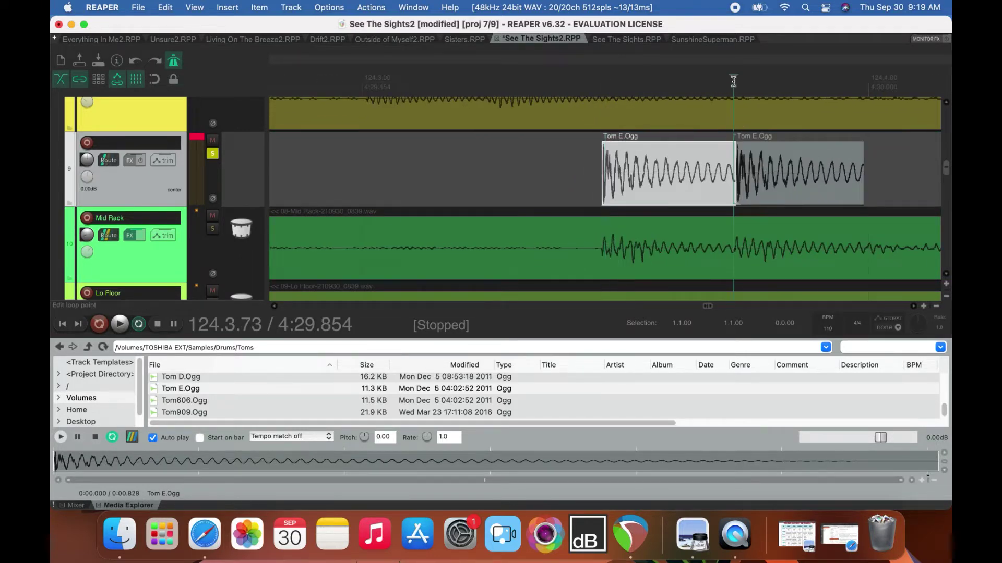
{"action": "scroll", "coordinate": [731, 80], "scroll_direction": "up", "scroll_amount": 5}
{"action": "scroll", "coordinate": [688, 216], "scroll_direction": "up", "scroll_amount": 4}
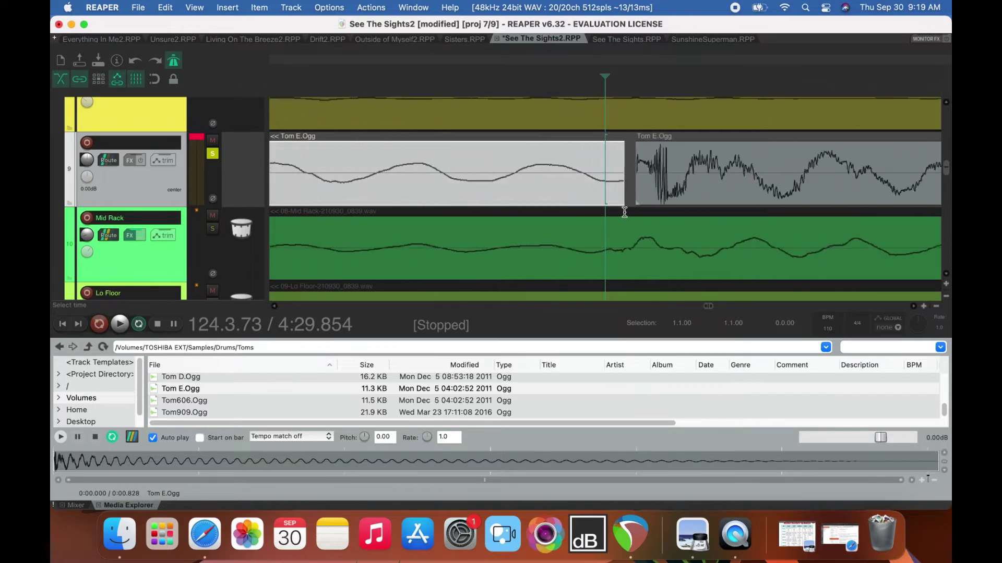
{"action": "left_click_drag", "start_coordinate": [660, 189], "coordinate": [639, 189]}
{"action": "scroll", "coordinate": [640, 189], "scroll_direction": "down", "scroll_amount": 8}
{"action": "scroll", "coordinate": [639, 189], "scroll_direction": "down", "scroll_amount": 6}
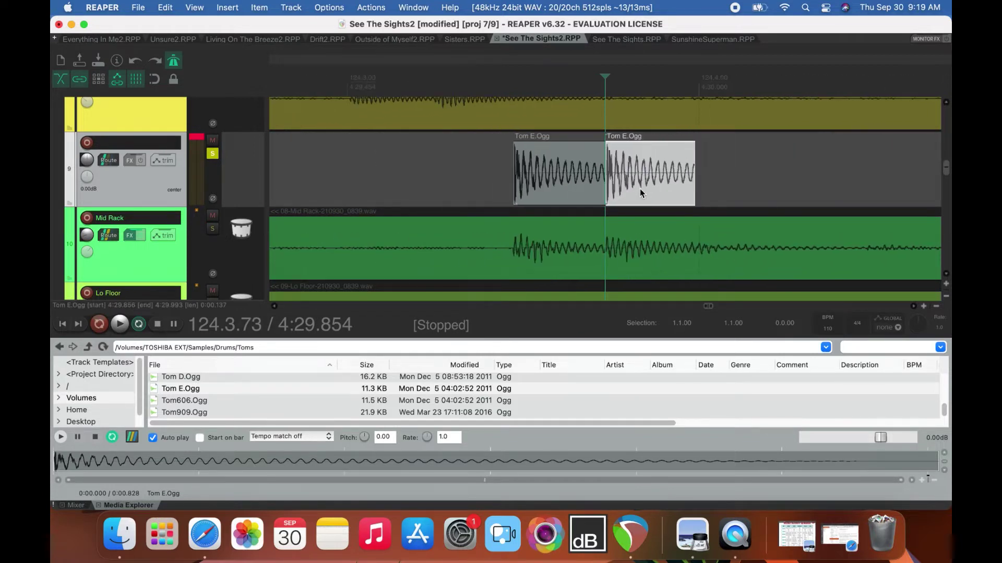
{"action": "left_click_drag", "start_coordinate": [641, 188], "coordinate": [820, 198]}
{"action": "scroll", "coordinate": [904, 314], "scroll_direction": "down", "scroll_amount": 5}
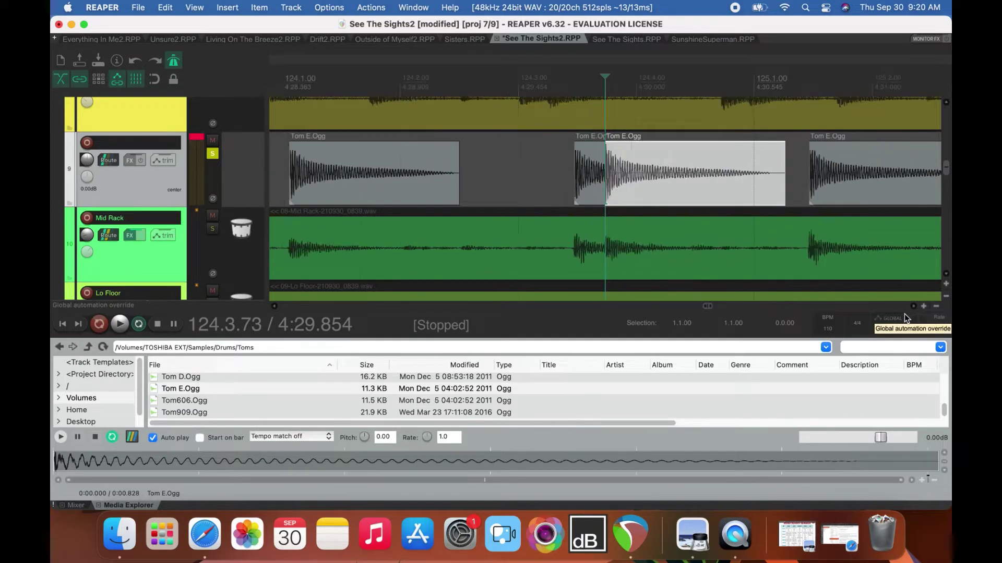
Trim the looped repeat off the tom item that starts just after 125.1.
{"action": "left_click", "coordinate": [915, 307]}
{"action": "left_click", "coordinate": [914, 307]}
{"action": "left_click", "coordinate": [915, 307]}
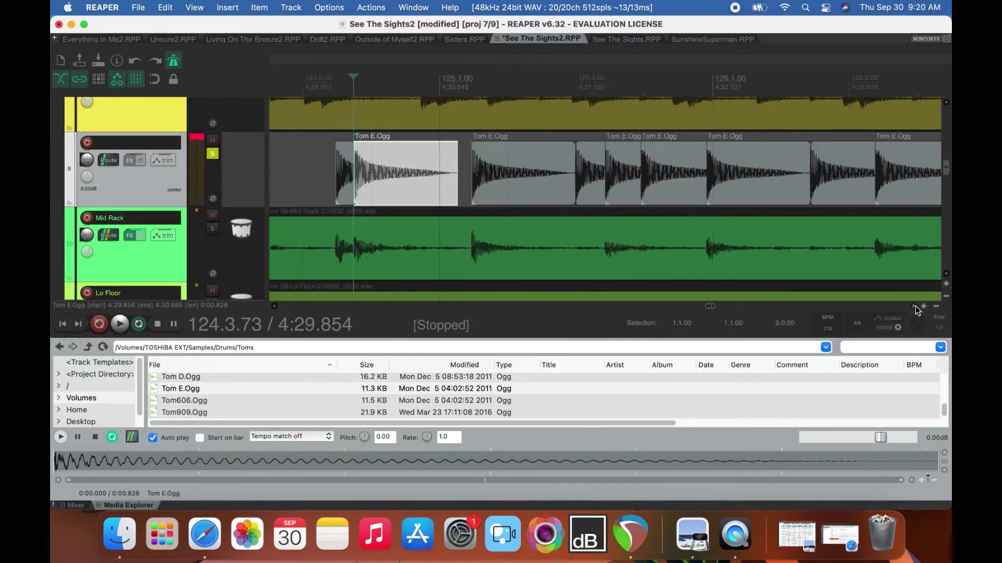
{"action": "left_click", "coordinate": [581, 184]}
{"action": "left_click_drag", "start_coordinate": [601, 185], "coordinate": [566, 196]}
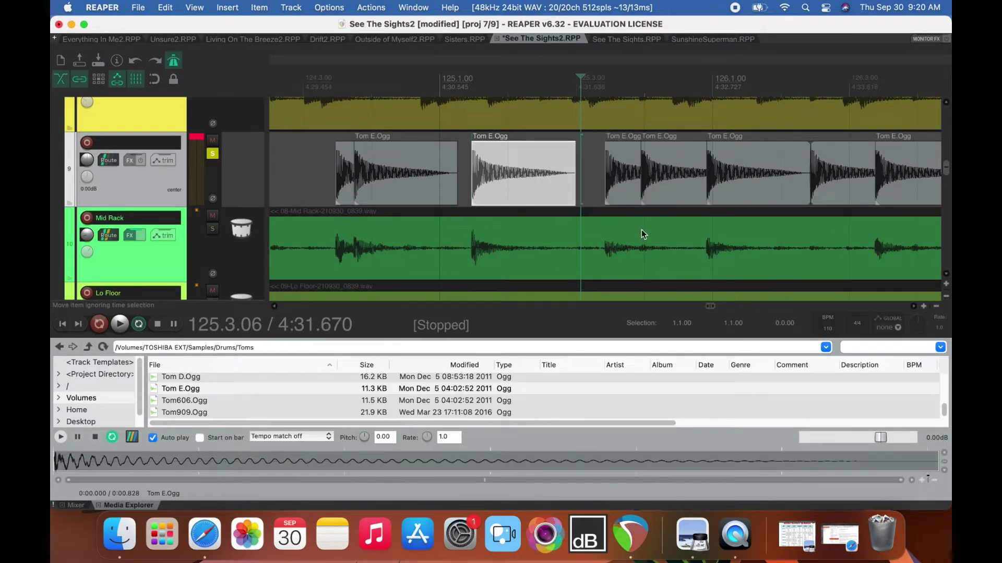
Delete the two tom items between 125.3 and 126.1 on track 9.
{"action": "left_click", "coordinate": [641, 202]}
{"action": "left_click", "coordinate": [626, 201]}
{"action": "key", "text": "Delete"}
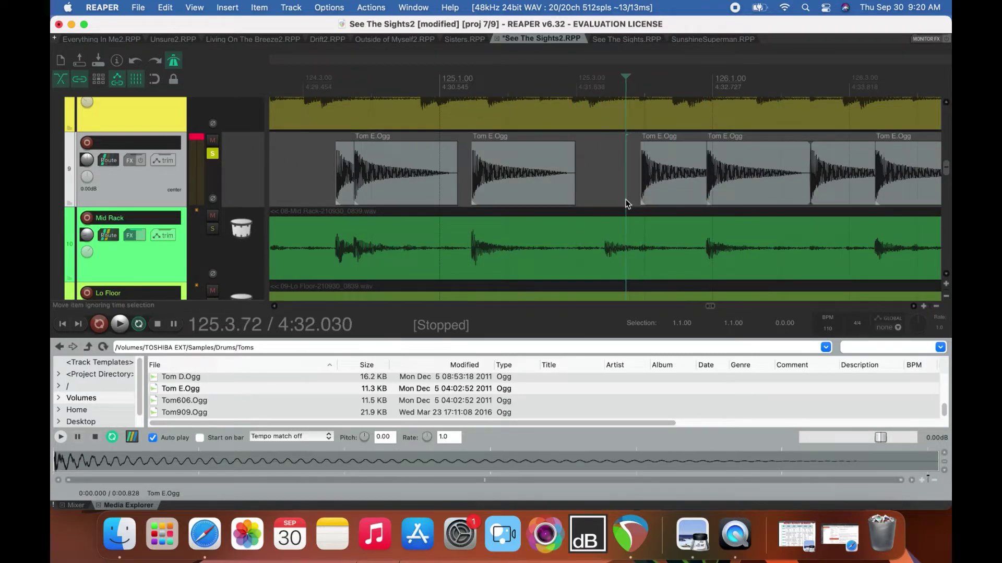
{"action": "left_click", "coordinate": [662, 180]}
{"action": "key", "text": "Delete"}
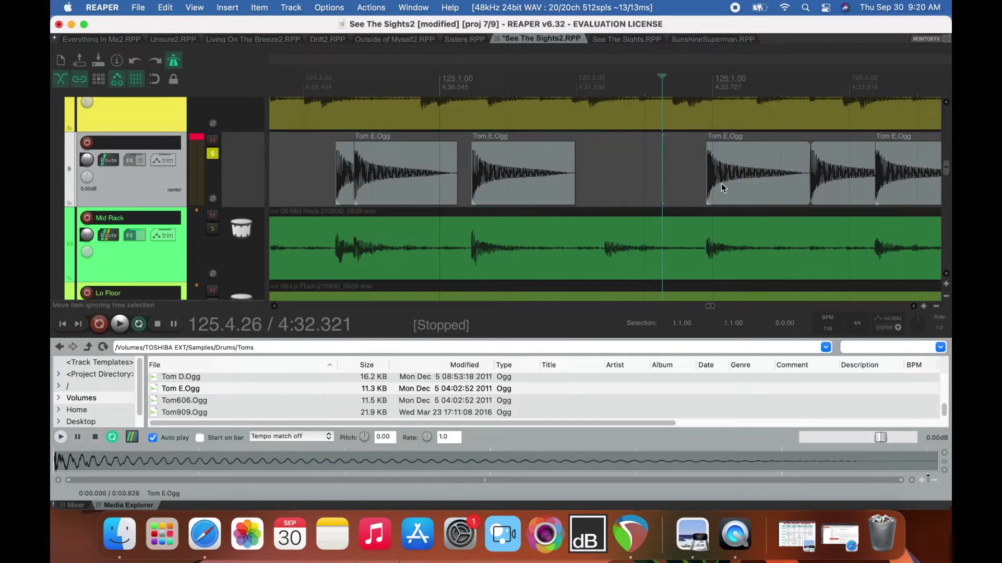
Audition the Mid Rack track on its own from just before the 124.3 double hit, and solo track 9 alongside it.
{"action": "key", "text": "XF86AudioRaiseVolume"}
{"action": "left_click", "coordinate": [216, 155]}
{"action": "left_click", "coordinate": [213, 229]}
{"action": "left_click", "coordinate": [330, 79]}
{"action": "key", "text": "space"}
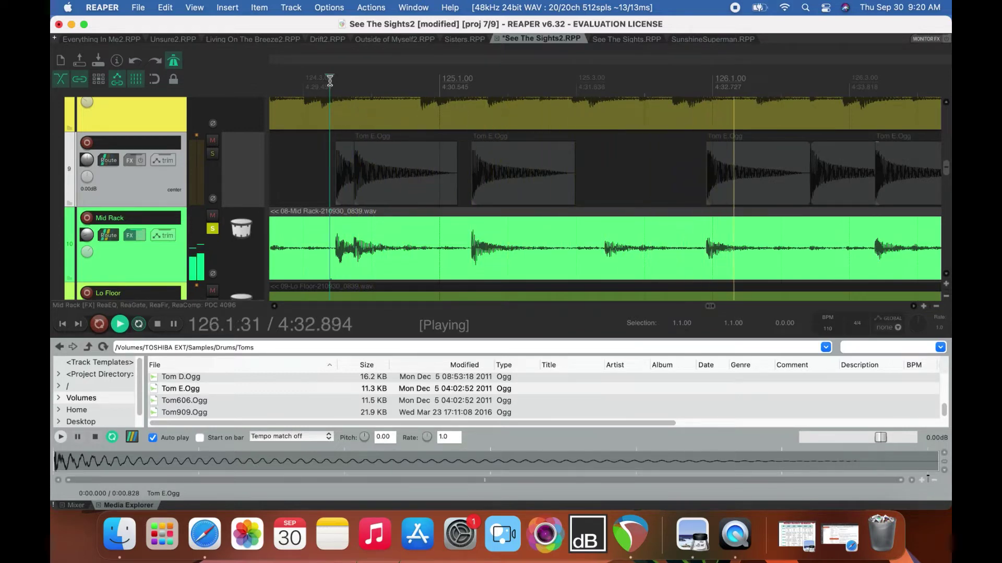
{"action": "key", "text": "space"}
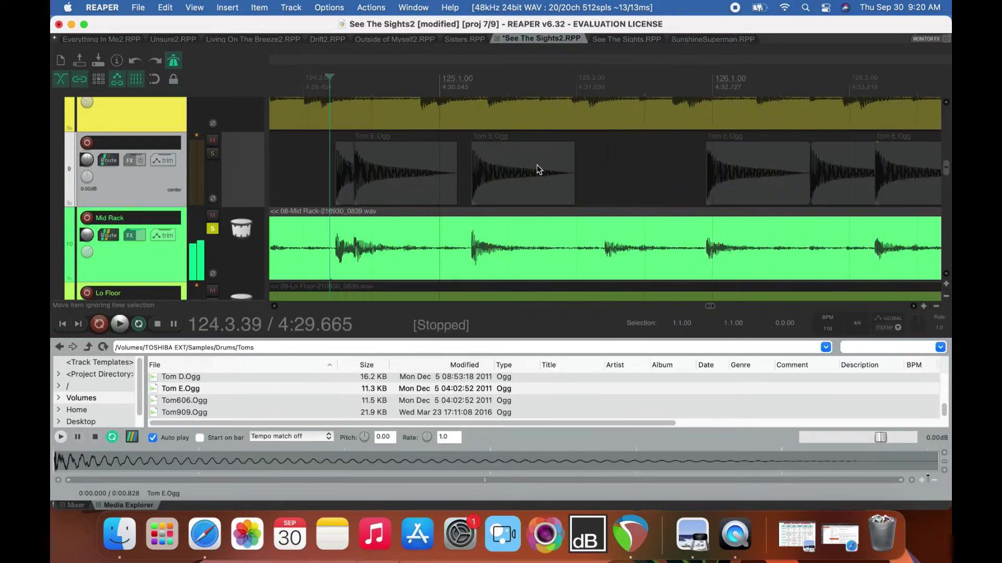
{"action": "left_click", "coordinate": [212, 153]}
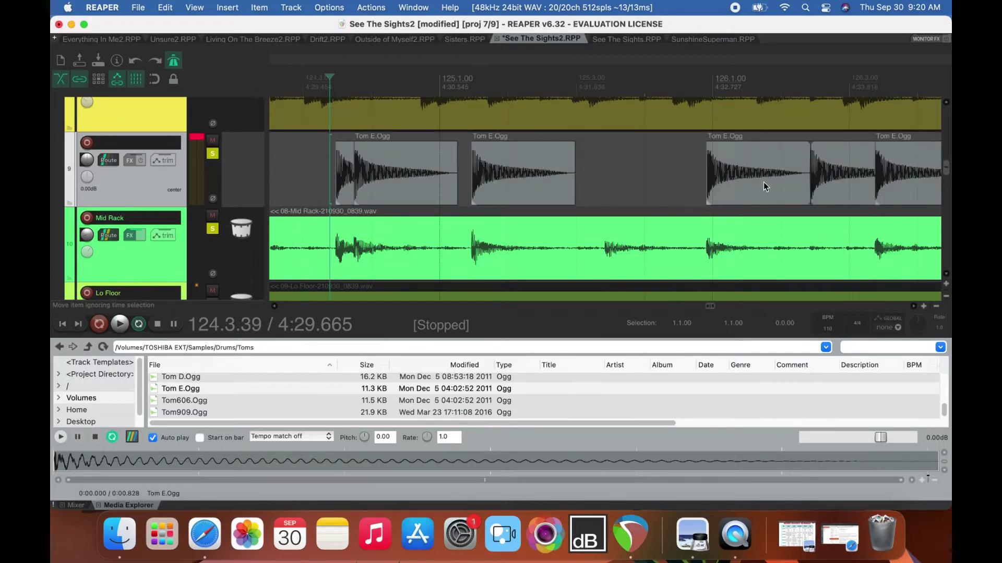
Place a copy of a tom item on the Mid Rack hit at 125.3 and set the edit cursor at its start.
{"action": "left_click_drag", "start_coordinate": [762, 180], "coordinate": [652, 185]}
{"action": "left_click_drag", "start_coordinate": [531, 179], "coordinate": [670, 185]}
{"action": "left_click", "coordinate": [564, 177]}
{"action": "left_click", "coordinate": [607, 85]}
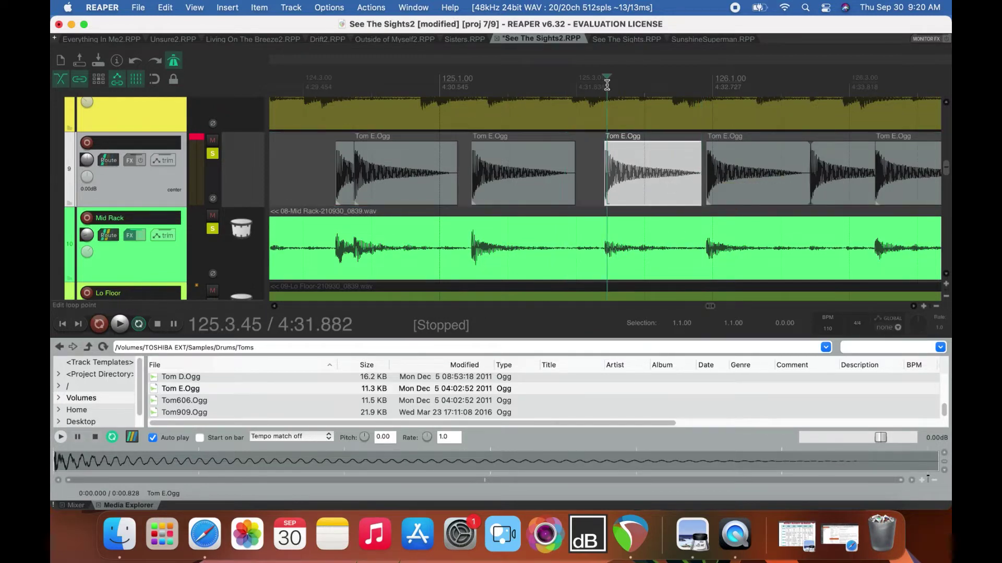
Fine-align the tom item at 125.3 with the Mid Rack hit and extend its end to the item before 126.1.
{"action": "scroll", "coordinate": [606, 85], "scroll_direction": "up", "scroll_amount": 2}
{"action": "scroll", "coordinate": [606, 85], "scroll_direction": "up", "scroll_amount": 6}
{"action": "left_click_drag", "start_coordinate": [621, 185], "coordinate": [634, 188]}
{"action": "scroll", "coordinate": [633, 185], "scroll_direction": "down", "scroll_amount": 8}
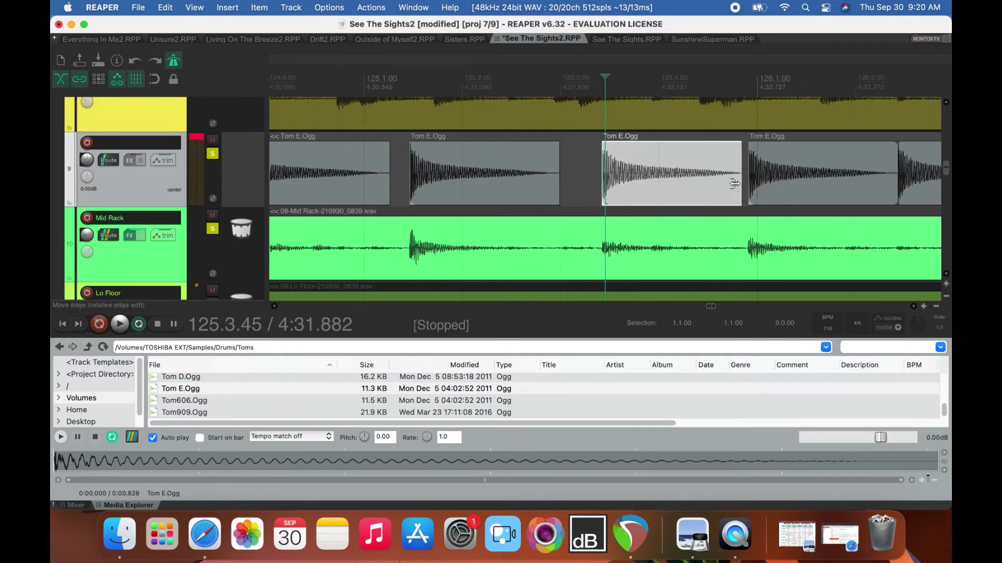
{"action": "left_click_drag", "start_coordinate": [740, 184], "coordinate": [747, 184]}
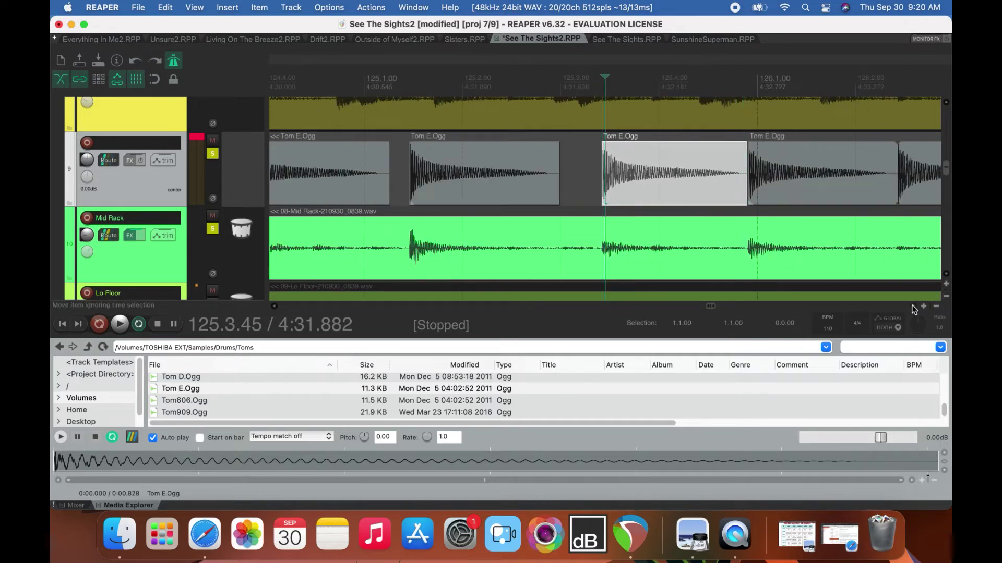
Remove the looped repeat after the tom item at 126.1 and place the shortened following item on the Mid Rack hit at 126.3.
{"action": "scroll", "coordinate": [912, 305], "scroll_direction": "right", "scroll_amount": 3}
{"action": "left_click", "coordinate": [774, 194]}
{"action": "left_click_drag", "start_coordinate": [823, 182], "coordinate": [745, 191]}
{"action": "key", "text": "Escape"}
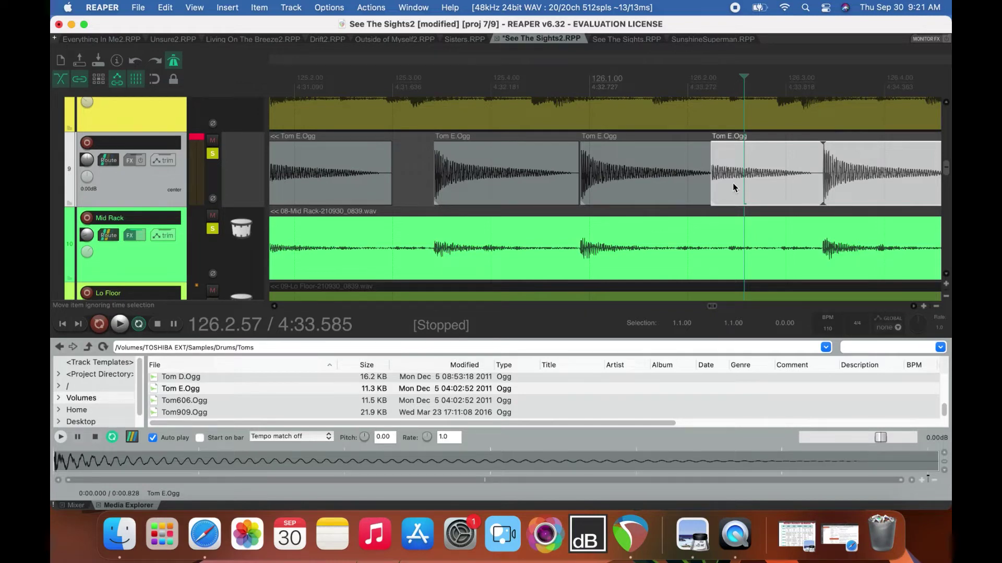
{"action": "left_click_drag", "start_coordinate": [734, 183], "coordinate": [703, 186]}
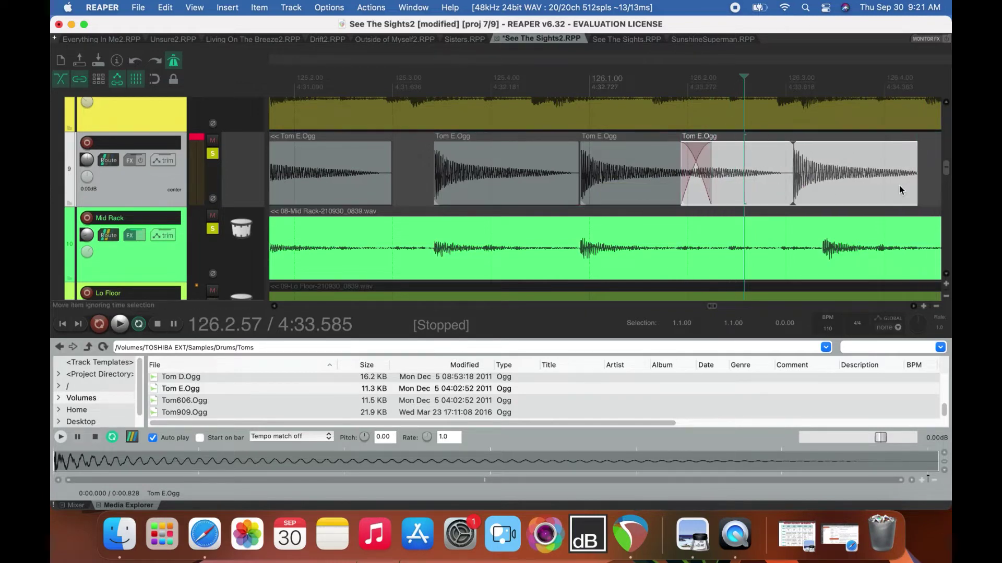
{"action": "left_click_drag", "start_coordinate": [918, 185], "coordinate": [771, 186]}
{"action": "left_click_drag", "start_coordinate": [684, 186], "coordinate": [757, 185]}
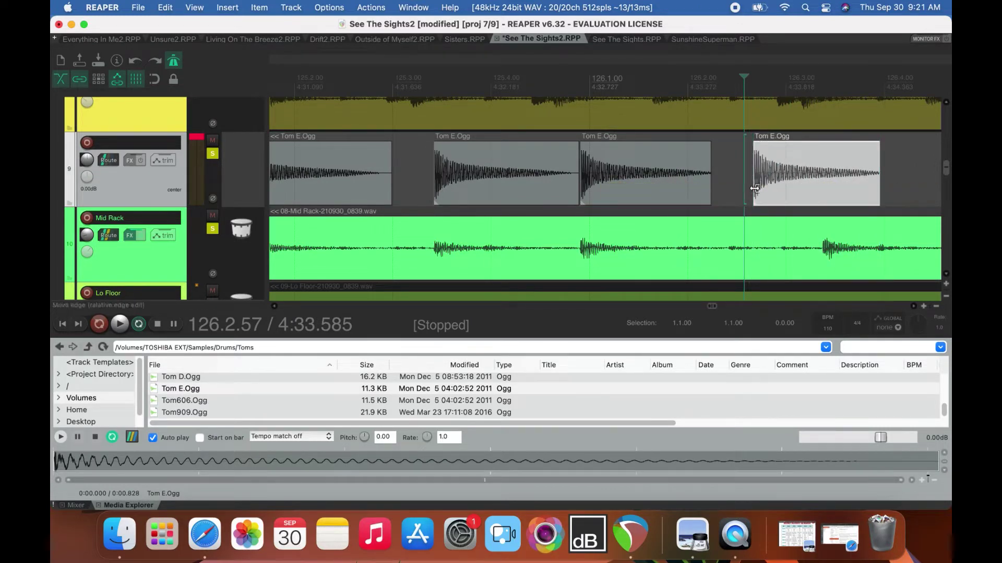
{"action": "left_click_drag", "start_coordinate": [787, 188], "coordinate": [856, 188]}
Extend the tom items at 126.1 and 126.3 to about 0.83 s each.
{"action": "left_click", "coordinate": [699, 172]}
{"action": "left_click_drag", "start_coordinate": [708, 176], "coordinate": [730, 187]}
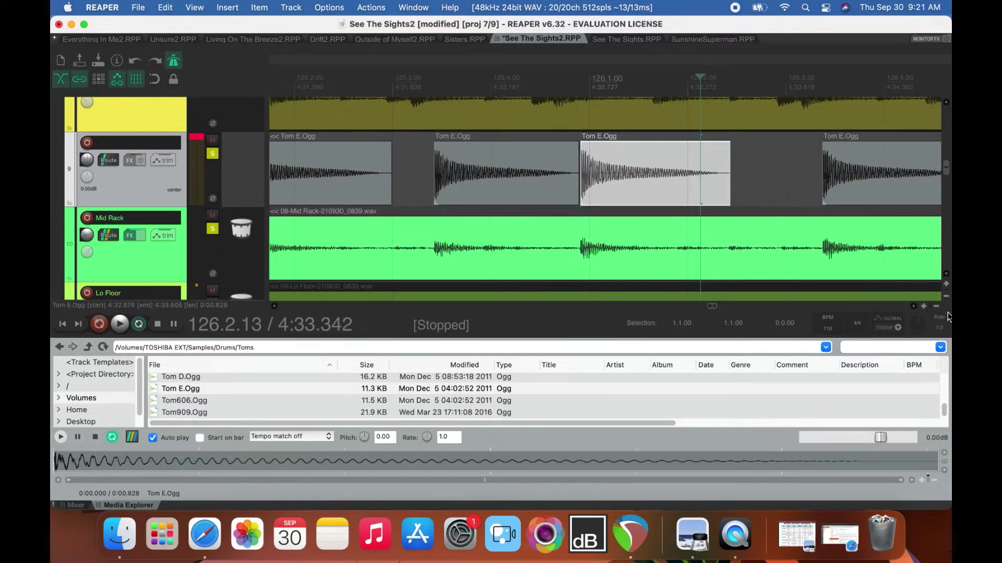
{"action": "scroll", "coordinate": [915, 308], "scroll_direction": "right", "scroll_amount": 5}
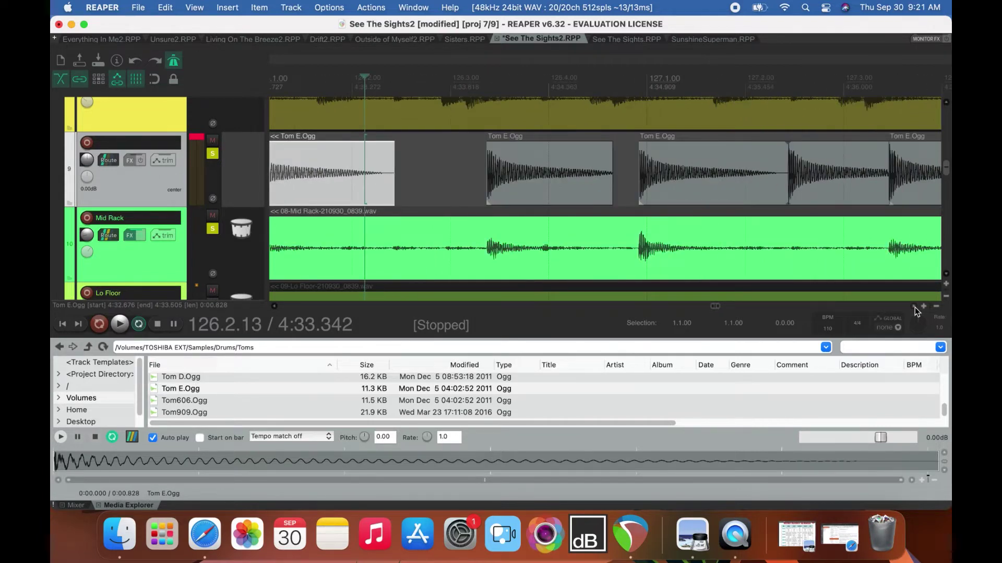
{"action": "left_click_drag", "start_coordinate": [608, 188], "coordinate": [638, 192]}
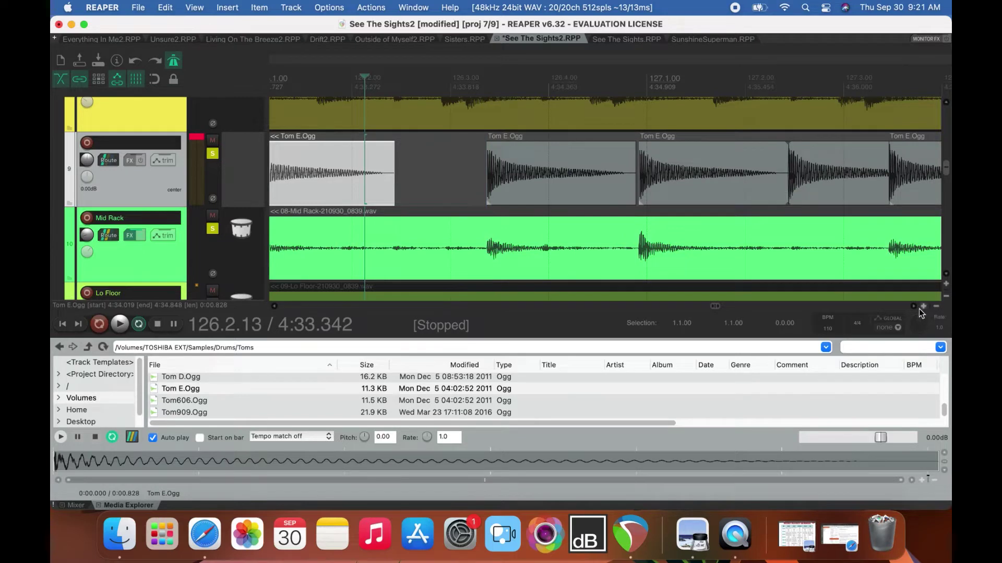
Trim the looped repeat off the tom item at 127.1.
{"action": "scroll", "coordinate": [914, 307], "scroll_direction": "right", "scroll_amount": 4}
{"action": "left_click", "coordinate": [631, 190]}
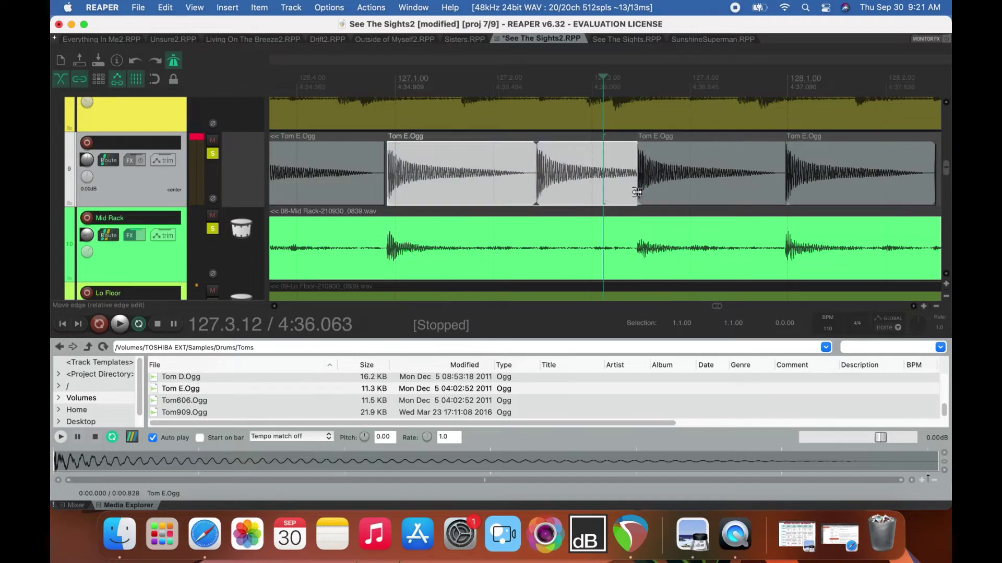
{"action": "left_click_drag", "start_coordinate": [633, 192], "coordinate": [533, 193]}
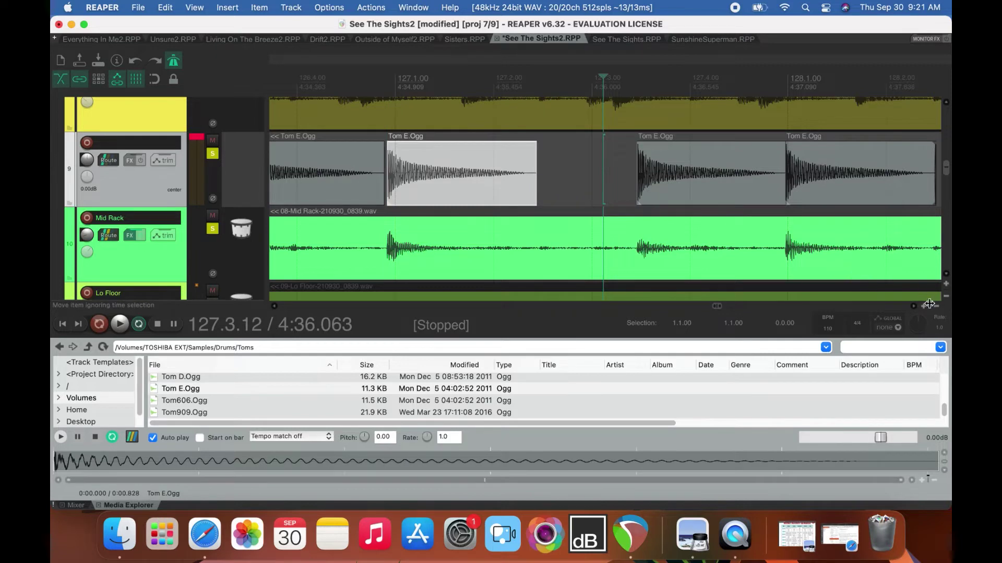
Shorten the tom item at 128.1 to about 0.81 s and position it on the Mid Rack hit.
{"action": "scroll", "coordinate": [915, 311], "scroll_direction": "right", "scroll_amount": 4}
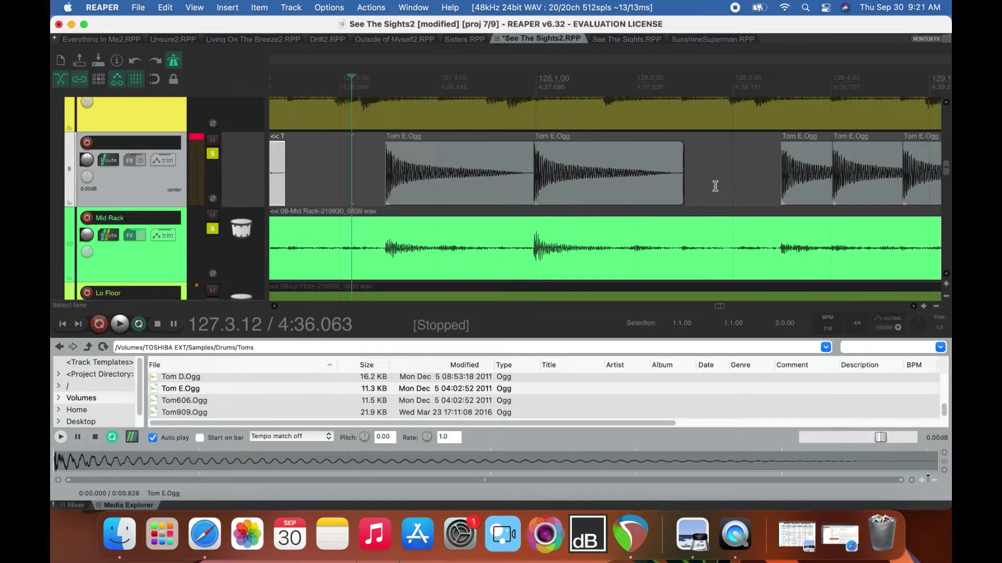
{"action": "mouse_move", "coordinate": [679, 168]}
{"action": "left_mouse_down"}
{"action": "mouse_move", "coordinate": [637, 168]}
{"action": "mouse_move", "coordinate": [662, 168]}
{"action": "left_mouse_up"}
{"action": "left_click", "coordinate": [684, 174]}
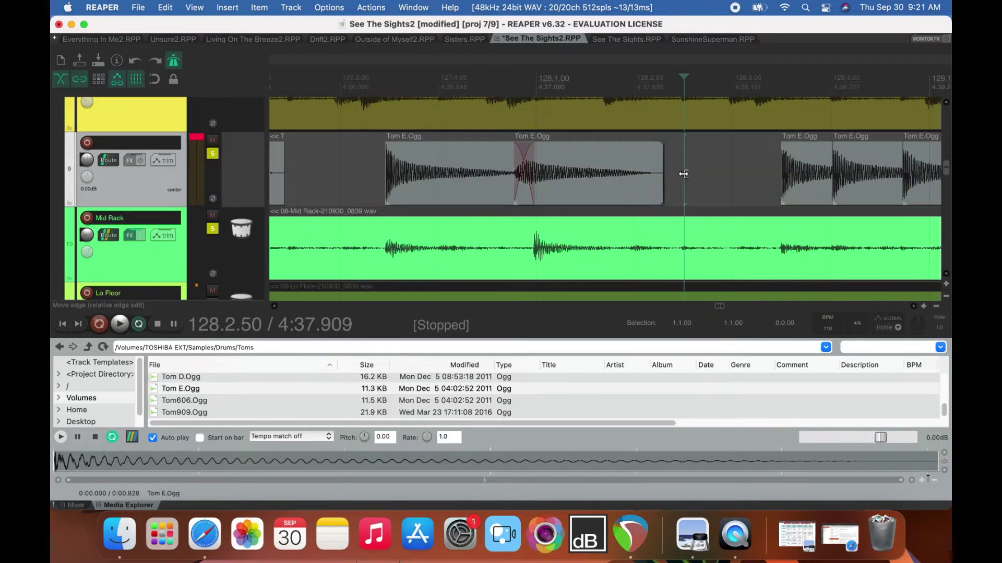
{"action": "left_click_drag", "start_coordinate": [601, 176], "coordinate": [625, 181]}
{"action": "left_click_drag", "start_coordinate": [686, 181], "coordinate": [628, 177]}
Fine-align the tom item at 128.1 with the onset of the Mid Rack hit.
{"action": "left_click", "coordinate": [535, 80]}
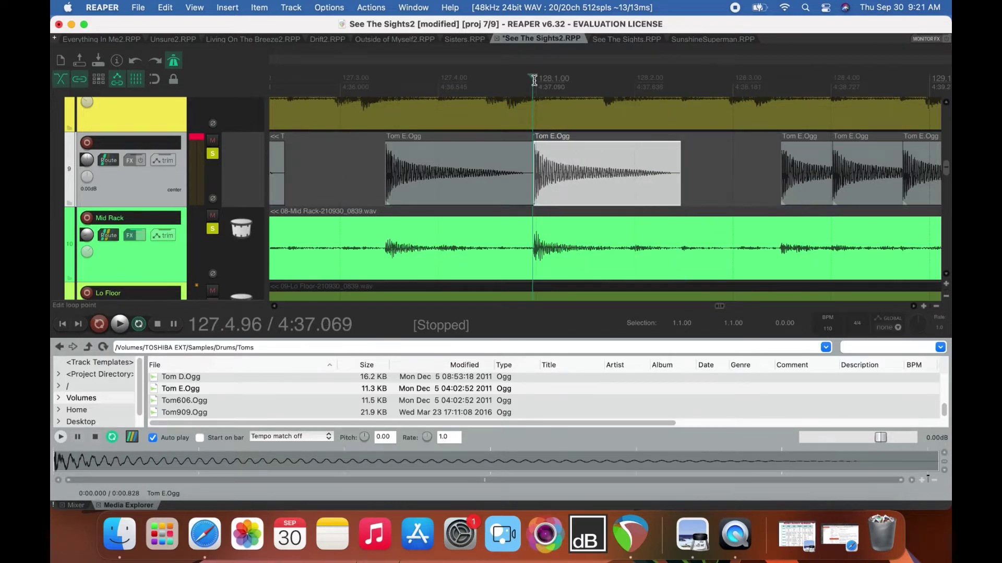
{"action": "scroll", "coordinate": [682, 191], "scroll_direction": "up", "scroll_amount": 10}
{"action": "left_click_drag", "start_coordinate": [681, 188], "coordinate": [688, 188]}
{"action": "scroll", "coordinate": [688, 187], "scroll_direction": "down", "scroll_amount": 1}
{"action": "scroll", "coordinate": [687, 191], "scroll_direction": "down", "scroll_amount": 8}
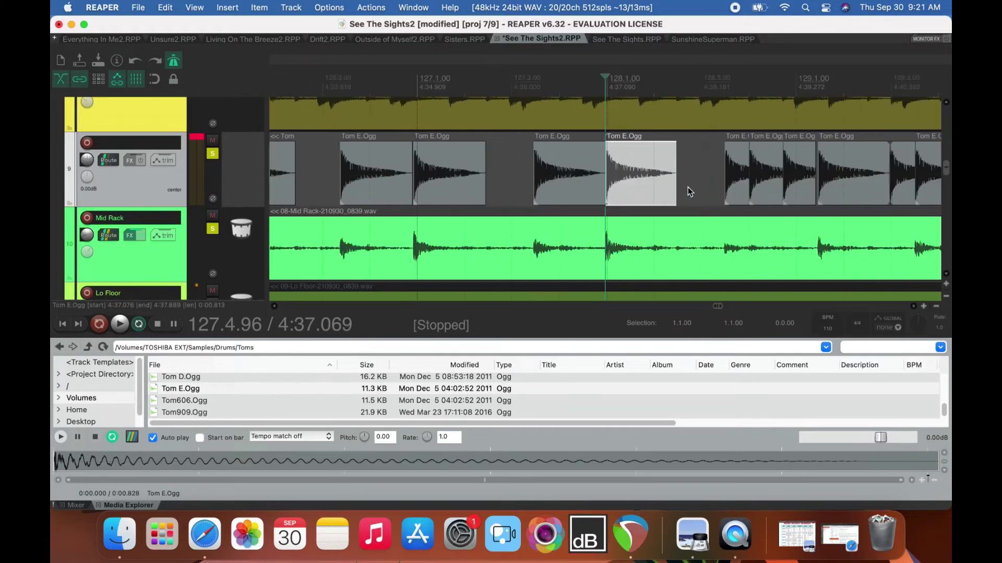
{"action": "scroll", "coordinate": [688, 188], "scroll_direction": "down", "scroll_amount": 2}
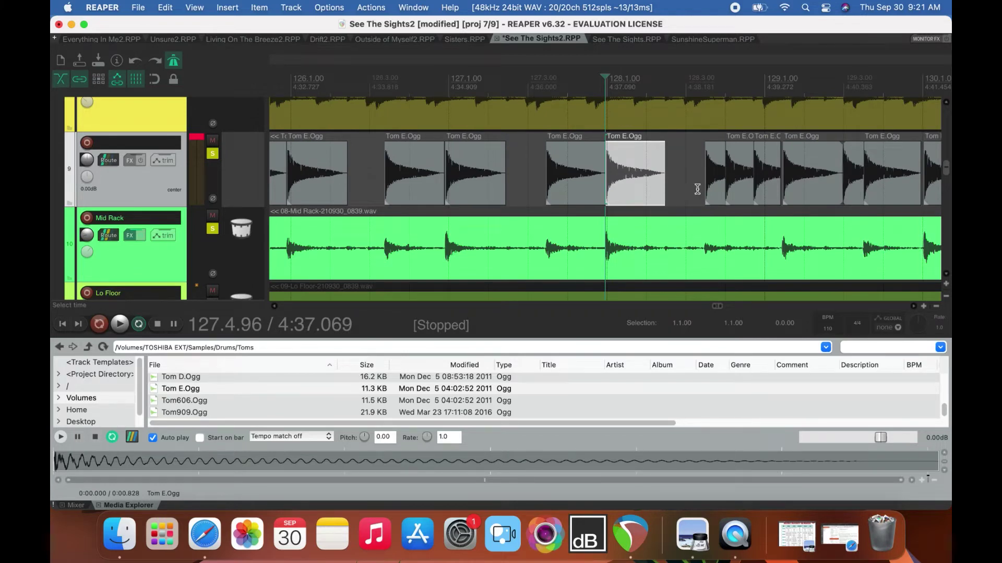
Take track 9 out of solo and audition the Mid Rack track from just before 128.3.
{"action": "left_click", "coordinate": [710, 188]}
{"action": "left_click", "coordinate": [213, 154]}
{"action": "left_click", "coordinate": [675, 94]}
{"action": "key", "text": "space"}
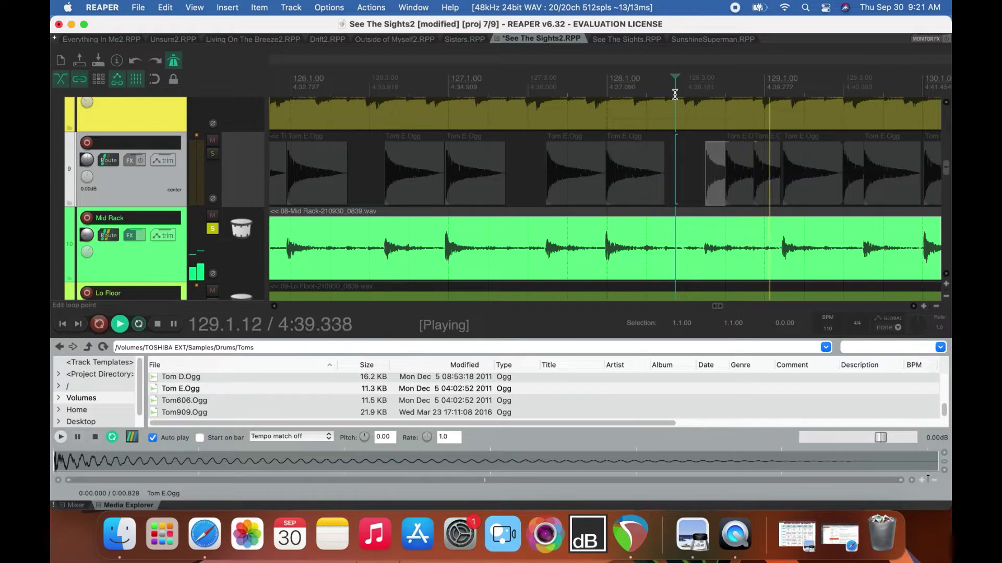
{"action": "key", "text": "space"}
Delete the two extra tom items between 128.4 and 129.1.
{"action": "left_click", "coordinate": [743, 179]}
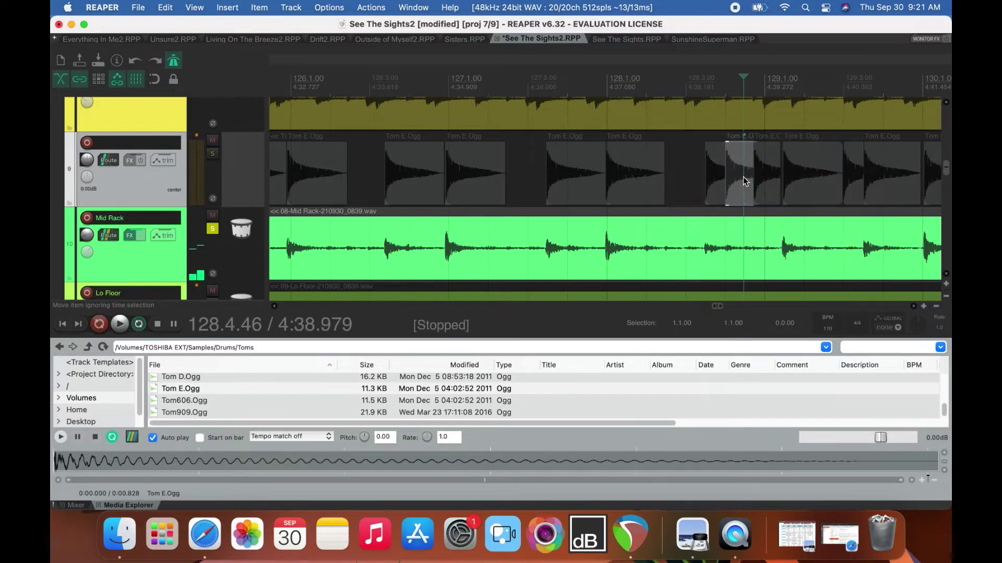
{"action": "key", "text": "Delete"}
{"action": "left_click", "coordinate": [760, 177]}
{"action": "key", "text": "Delete"}
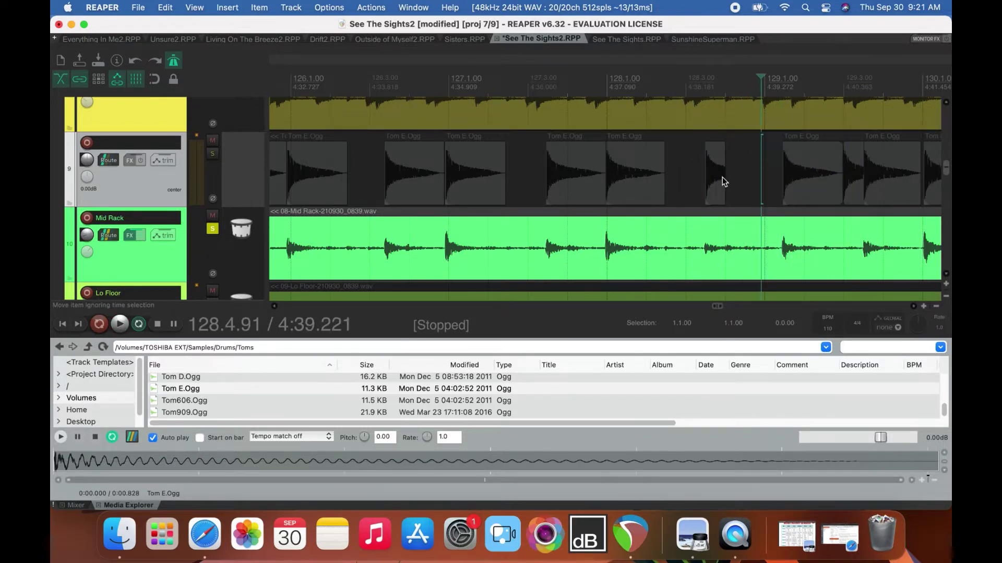
Extend the short tom item after 128.3 to the end of its sample decay, and switch the solo back to track 9.
{"action": "left_click", "coordinate": [724, 178]}
{"action": "left_click_drag", "start_coordinate": [724, 178], "coordinate": [763, 183]}
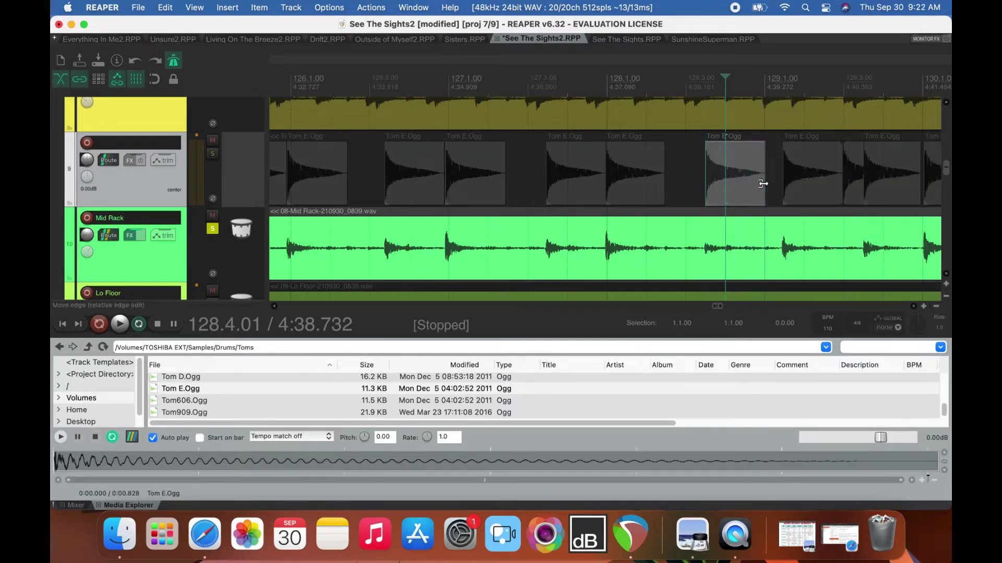
{"action": "left_click", "coordinate": [214, 153]}
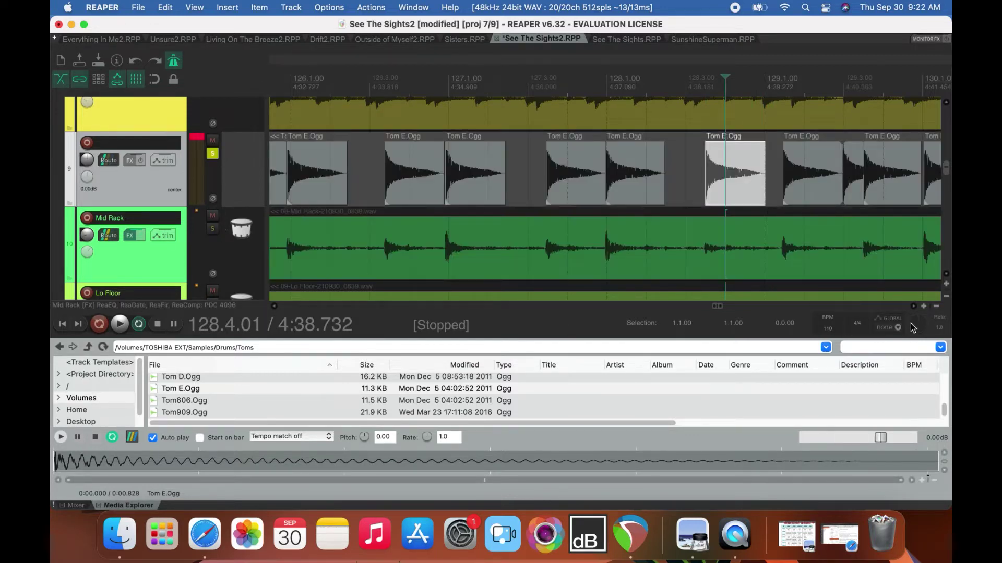
Delete the extra short tom item around 129.3 on track 9.
{"action": "left_click", "coordinate": [913, 306]}
{"action": "left_click", "coordinate": [598, 187]}
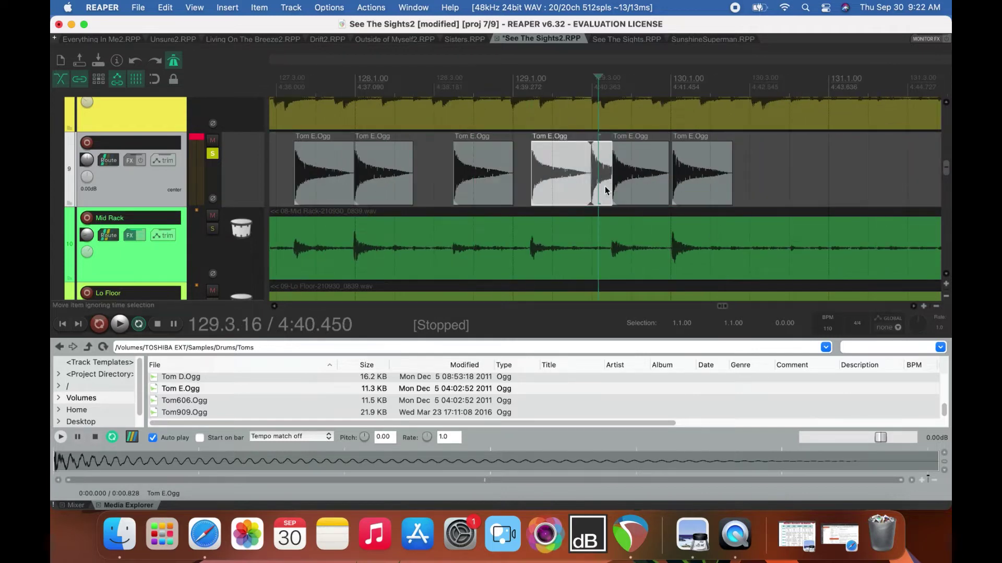
{"action": "left_click_drag", "start_coordinate": [608, 188], "coordinate": [590, 189]}
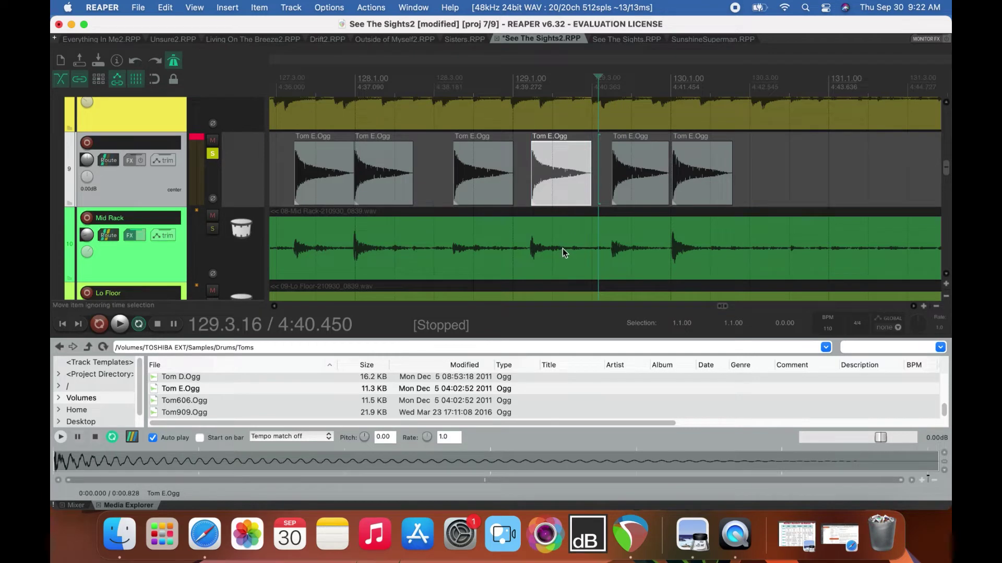
Compare the tom items with the Mid Rack hits from 158.1 to 160.1.
{"action": "scroll", "coordinate": [561, 248], "scroll_direction": "down", "scroll_amount": 10}
{"action": "key", "text": "minus"}
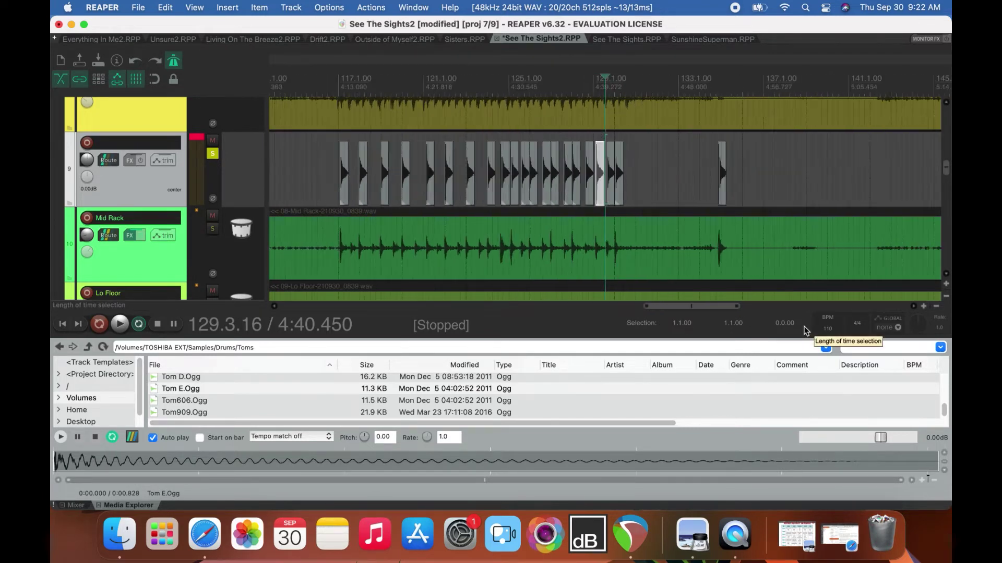
{"action": "left_click_drag", "start_coordinate": [687, 308], "coordinate": [778, 303]}
{"action": "left_click", "coordinate": [572, 85]}
{"action": "scroll", "coordinate": [724, 227], "scroll_direction": "up", "scroll_amount": 10}
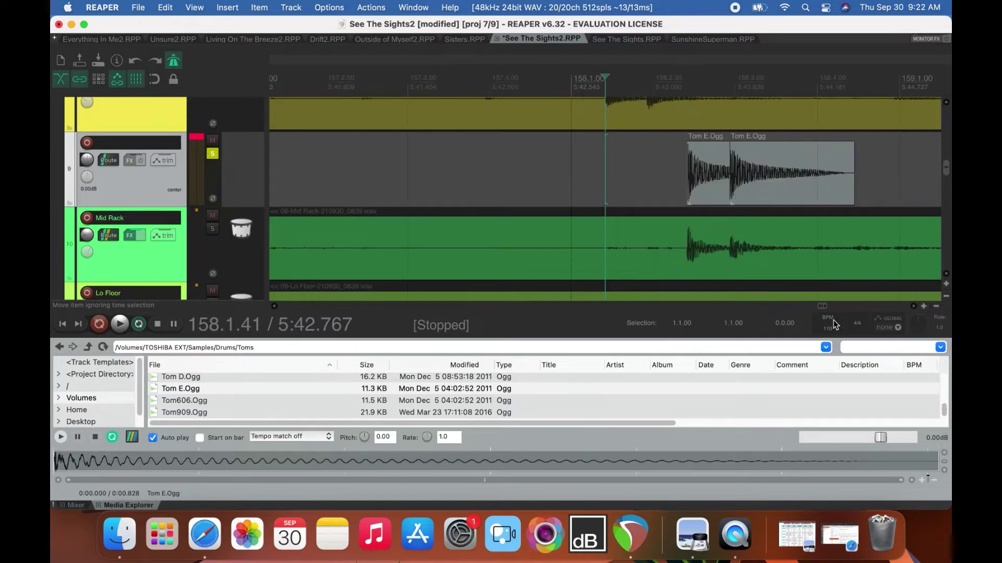
{"action": "scroll", "coordinate": [915, 309], "scroll_direction": "right", "scroll_amount": 5}
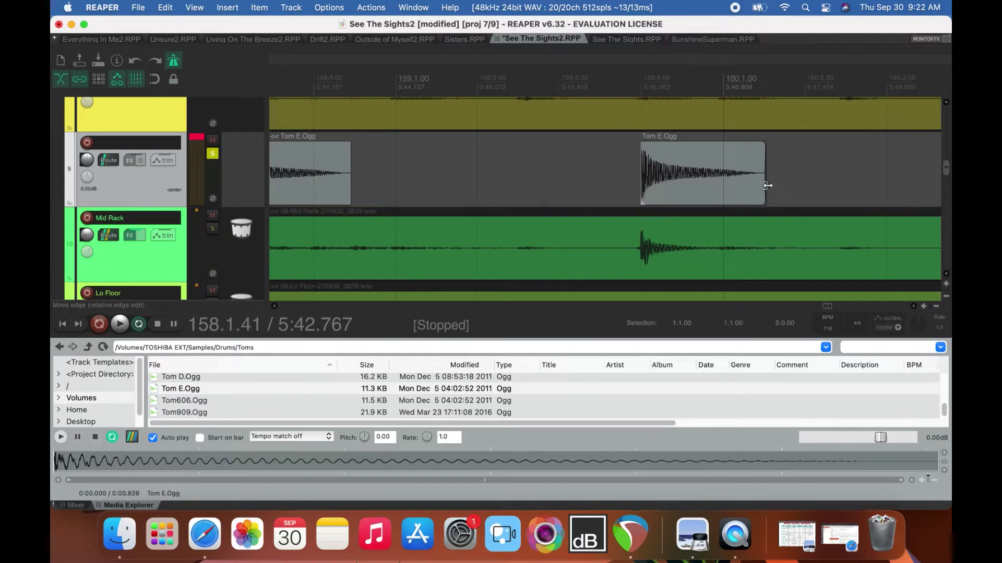
{"action": "left_click", "coordinate": [766, 186]}
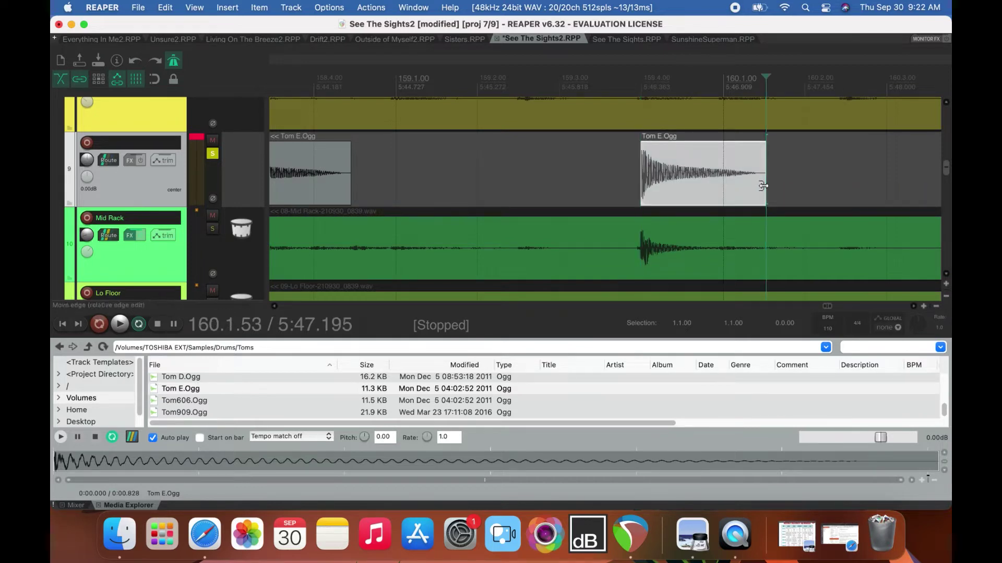
{"action": "mouse_move", "coordinate": [721, 178]}
{"action": "left_mouse_down"}
{"action": "mouse_move", "coordinate": [696, 180]}
{"action": "mouse_move", "coordinate": [704, 175]}
{"action": "left_mouse_up"}
{"action": "left_click", "coordinate": [812, 172]}
{"action": "key", "text": "super+z"}
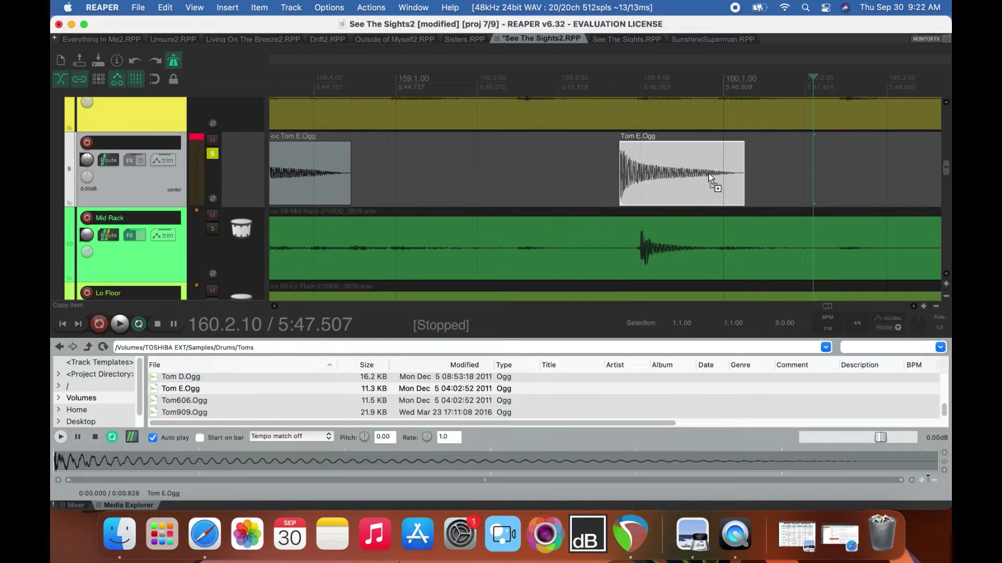
{"action": "key", "text": "super+z"}
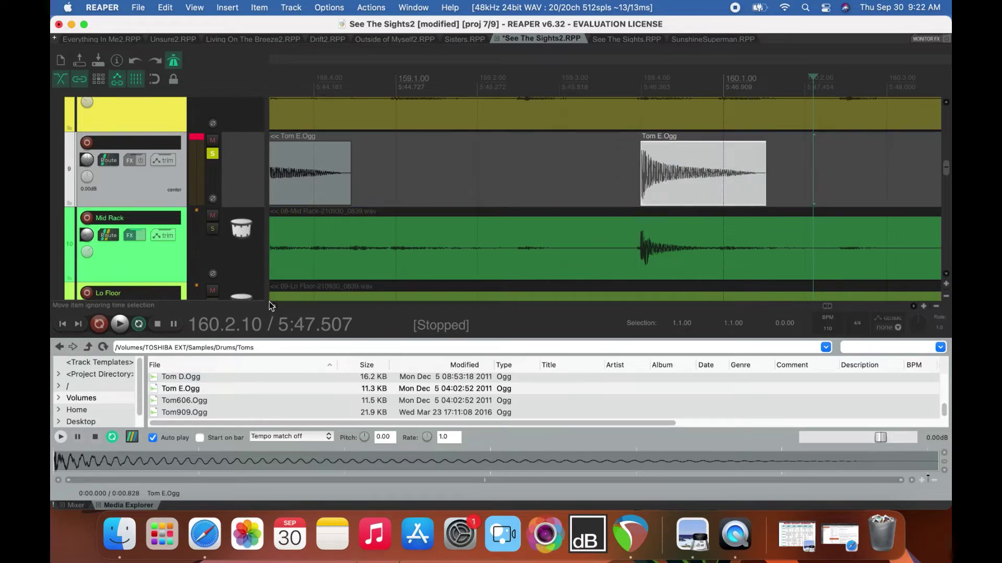
Switch the solo from track 9 to Mid Rack and briefly audition it from 160.2.
{"action": "scroll", "coordinate": [271, 306], "scroll_direction": "left", "scroll_amount": 5}
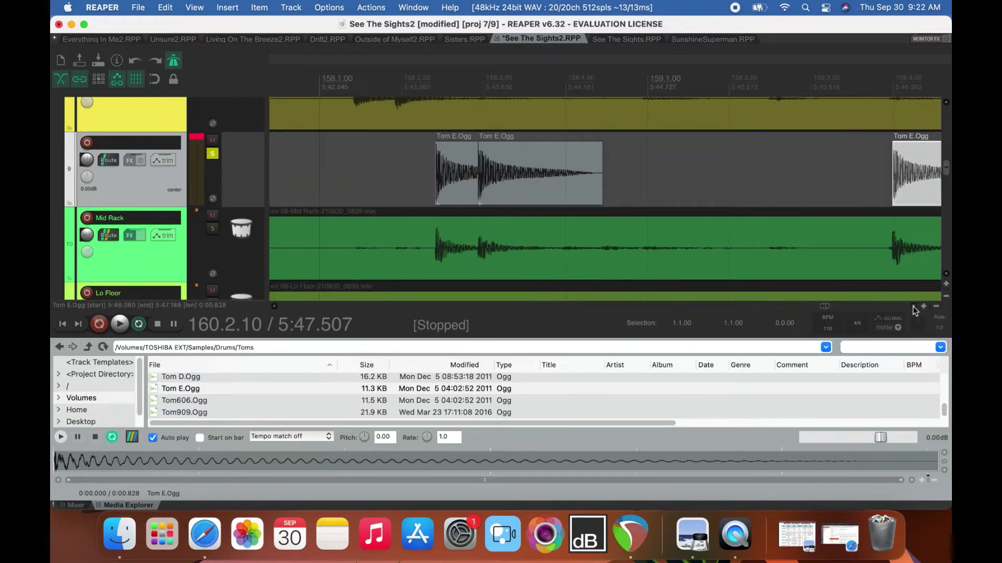
{"action": "left_click", "coordinate": [213, 229]}
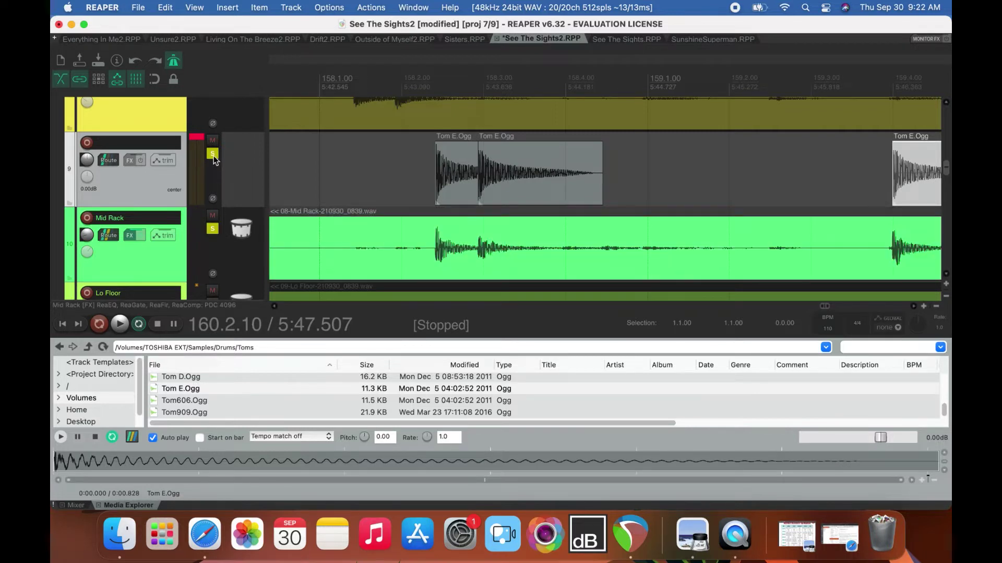
{"action": "left_click", "coordinate": [213, 154]}
{"action": "left_click", "coordinate": [119, 324]}
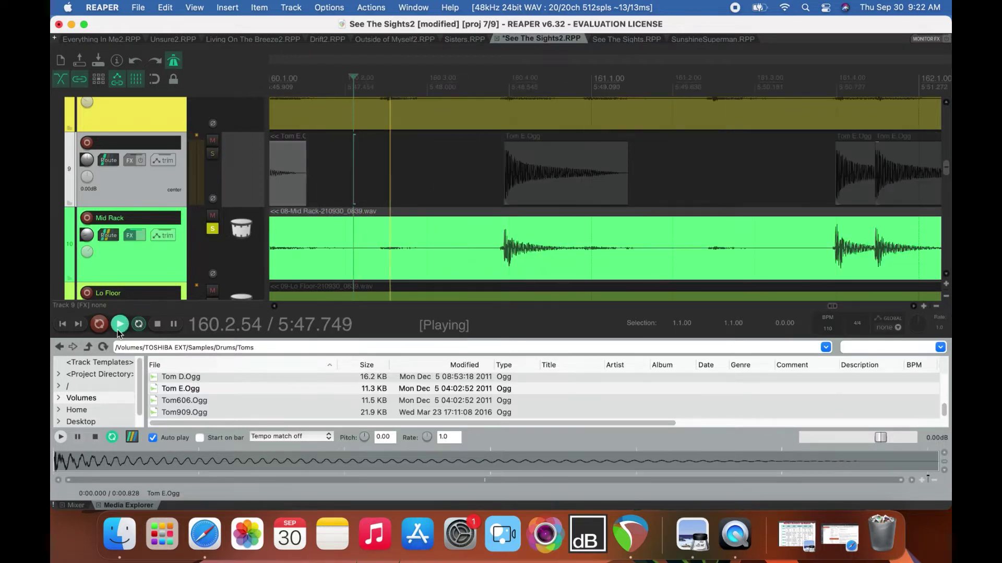
{"action": "left_click", "coordinate": [157, 324]}
Audition the soloed Mid Rack track from just after 158.1 through 161.1.
{"action": "scroll", "coordinate": [411, 310], "scroll_direction": "down", "scroll_amount": 3}
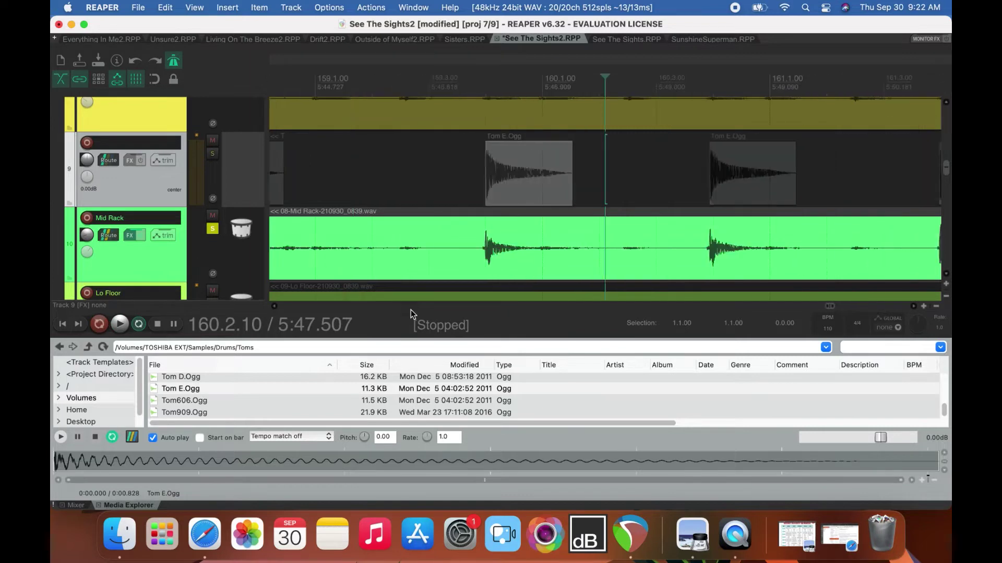
{"action": "scroll", "coordinate": [784, 306], "scroll_direction": "down", "scroll_amount": 5}
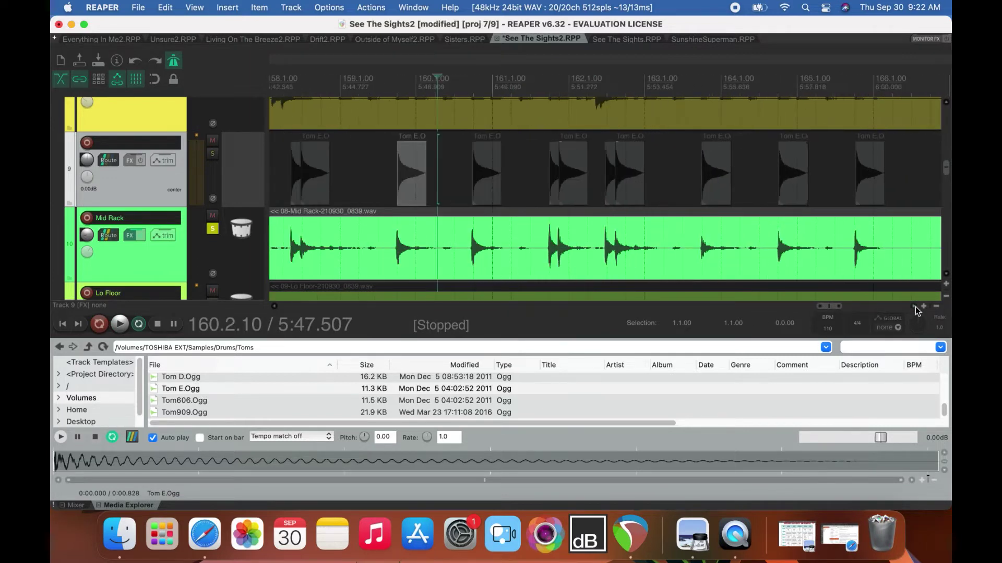
{"action": "left_click_drag", "start_coordinate": [841, 306], "coordinate": [824, 316]}
{"action": "left_click", "coordinate": [575, 82]}
{"action": "scroll", "coordinate": [574, 83], "scroll_direction": "up", "scroll_amount": 1}
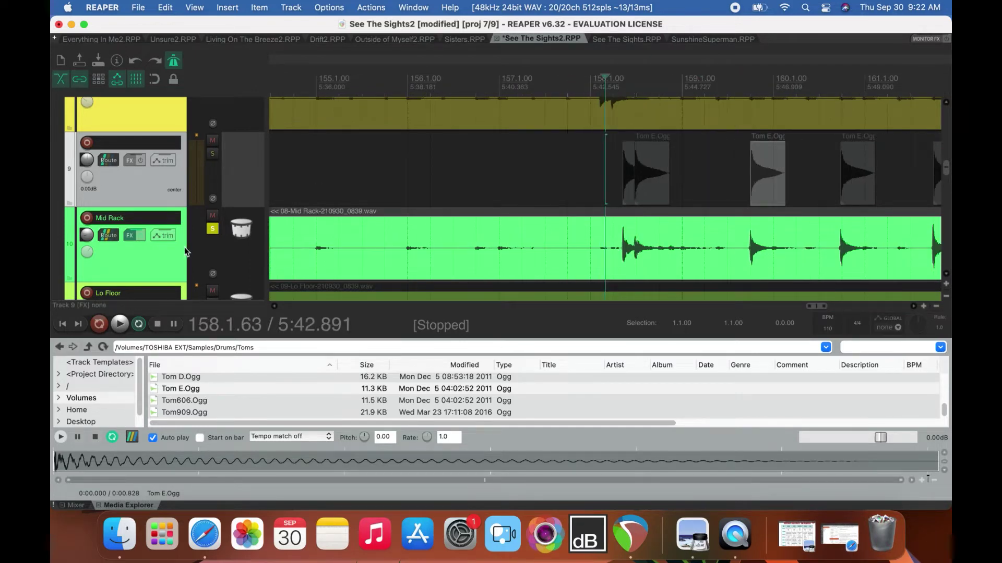
{"action": "key", "text": "space"}
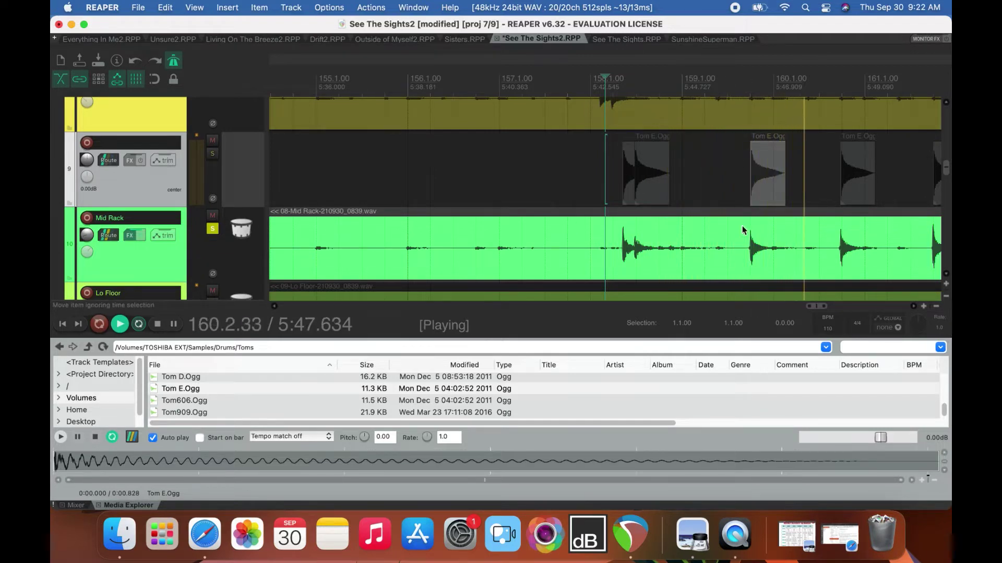
{"action": "left_click", "coordinate": [915, 308]}
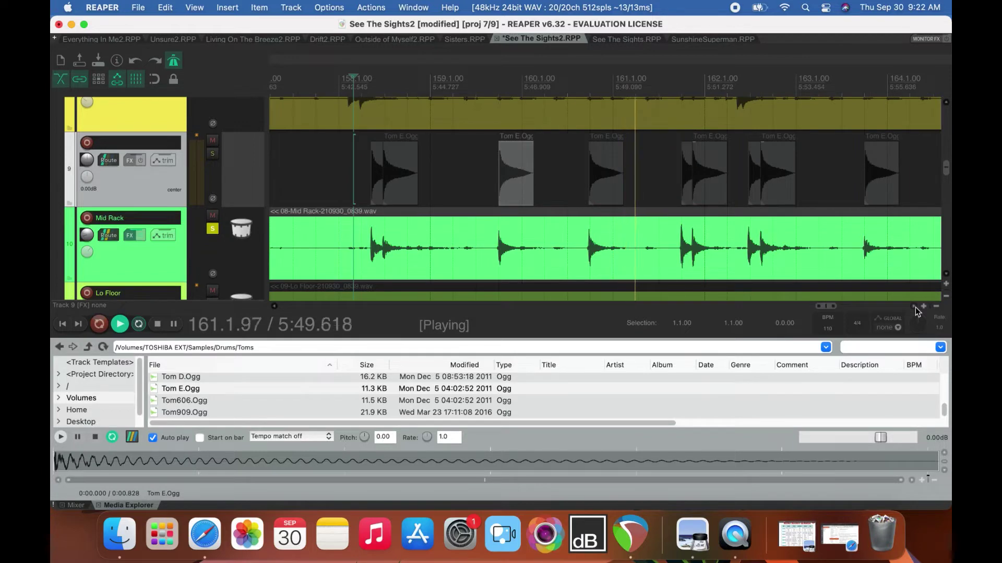
{"action": "key", "text": "space"}
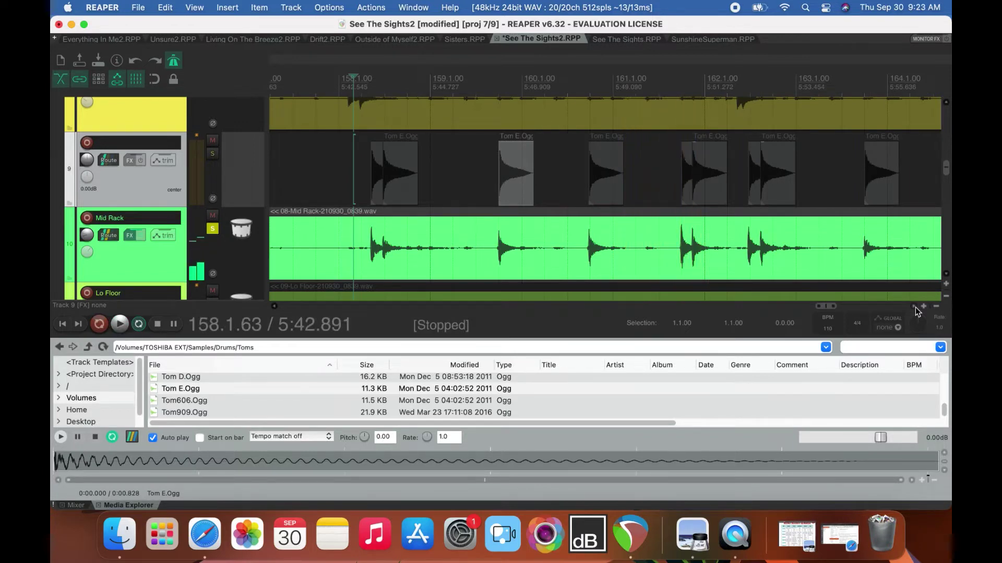
Compare the Mid Rack sound with ReaGate bypassed and re-enabled during playback, and close the track's effects window.
{"action": "left_click", "coordinate": [915, 308]}
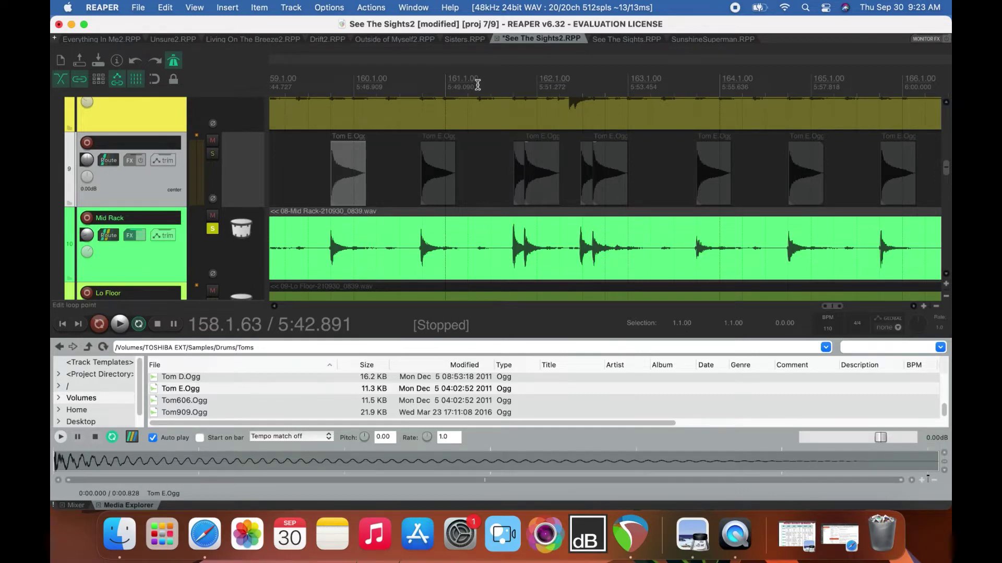
{"action": "left_click", "coordinate": [129, 236]}
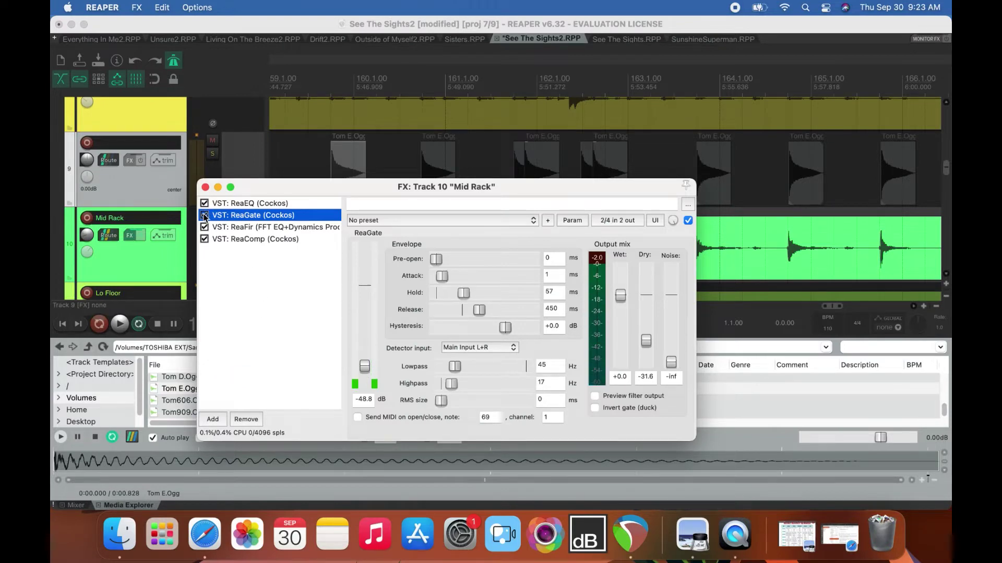
{"action": "left_click_drag", "start_coordinate": [263, 197], "coordinate": [153, 135]}
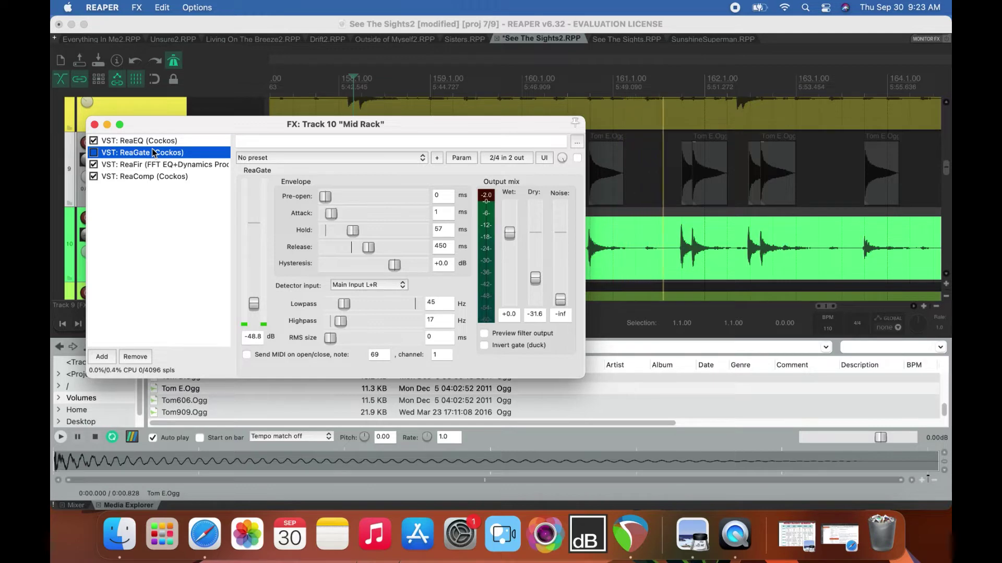
{"action": "left_click", "coordinate": [94, 153]}
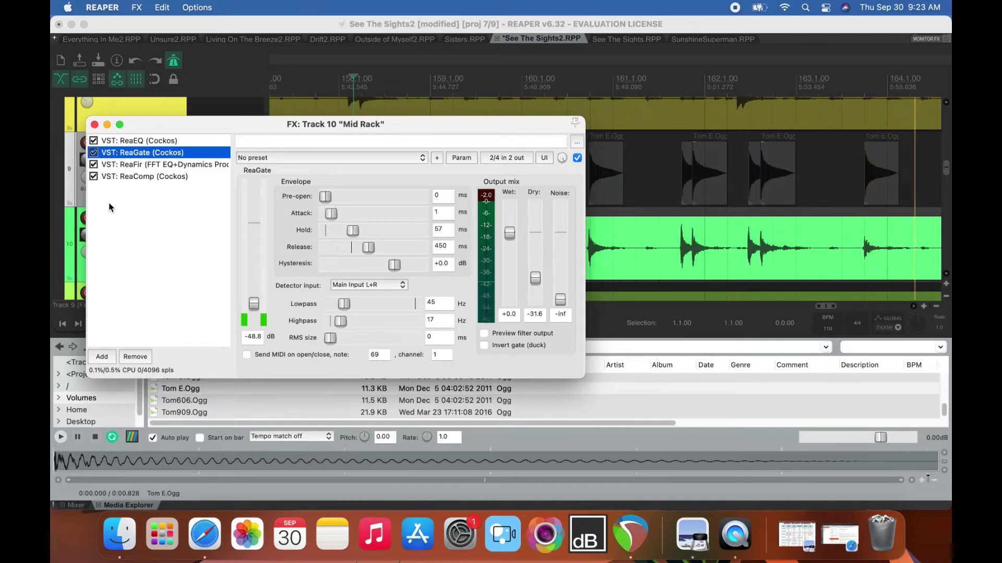
{"action": "left_click", "coordinate": [94, 125]}
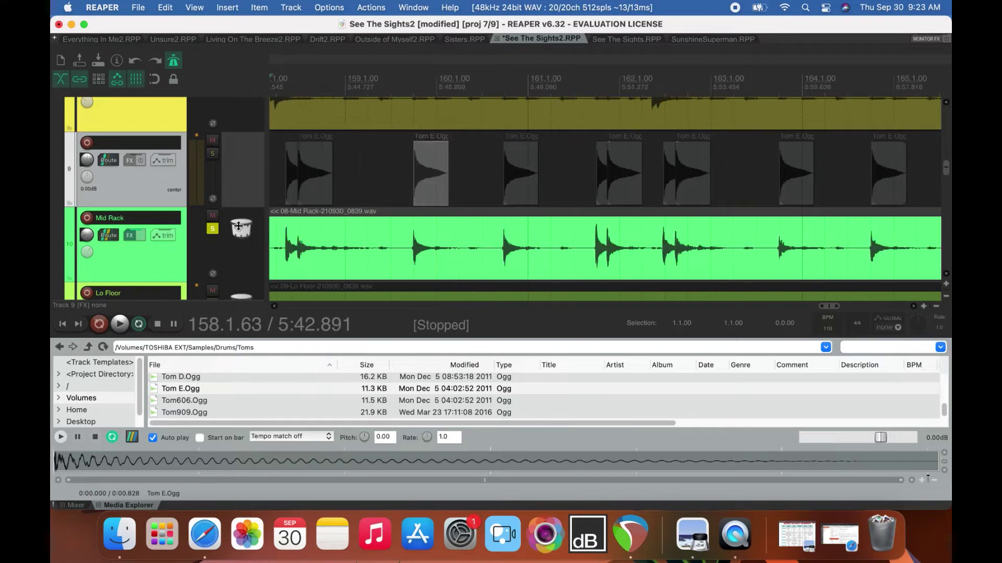
Clear the solo on Mid Rack and leave track 9 unsoloed too.
{"action": "left_click", "coordinate": [212, 229]}
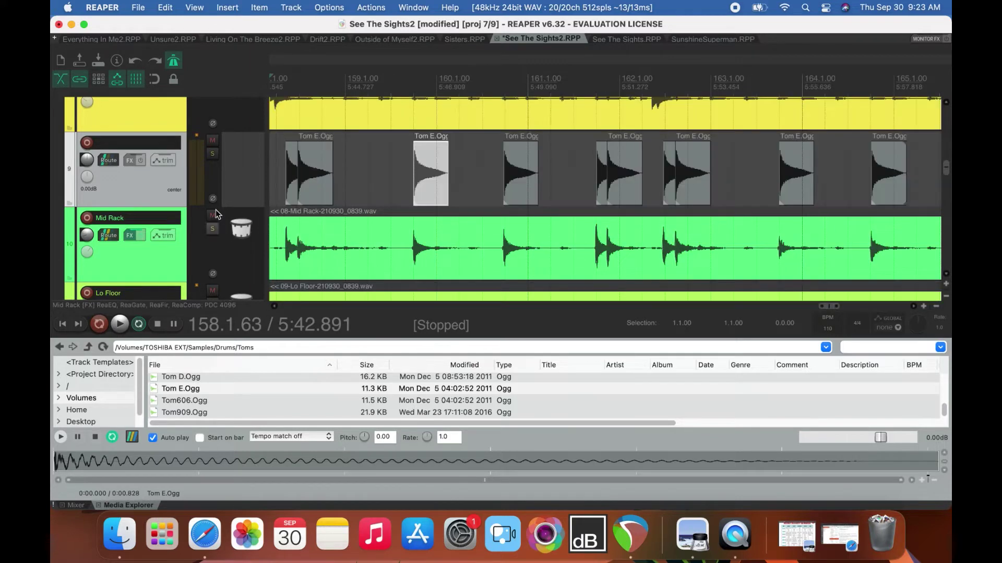
{"action": "left_click", "coordinate": [213, 155]}
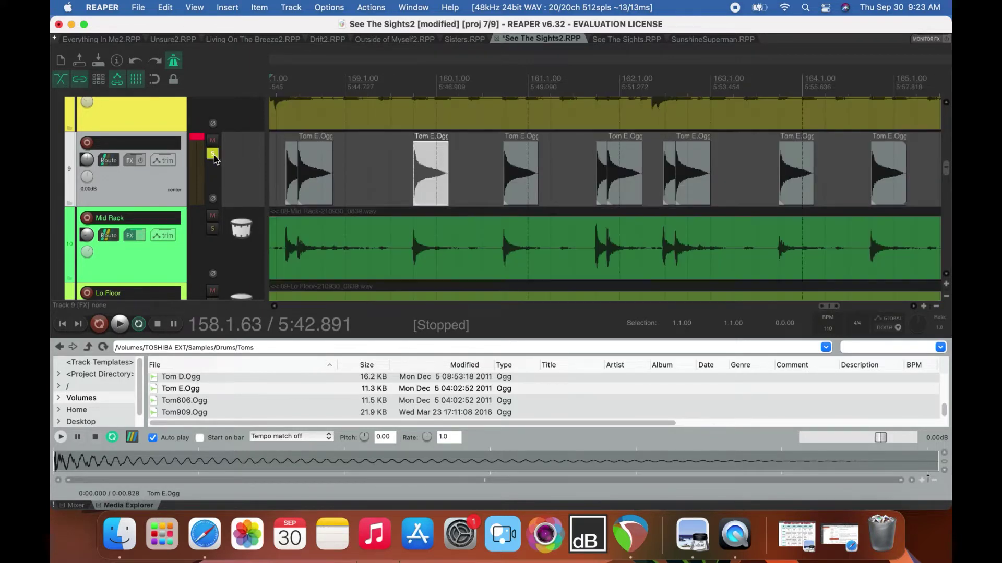
{"action": "left_click", "coordinate": [213, 155]}
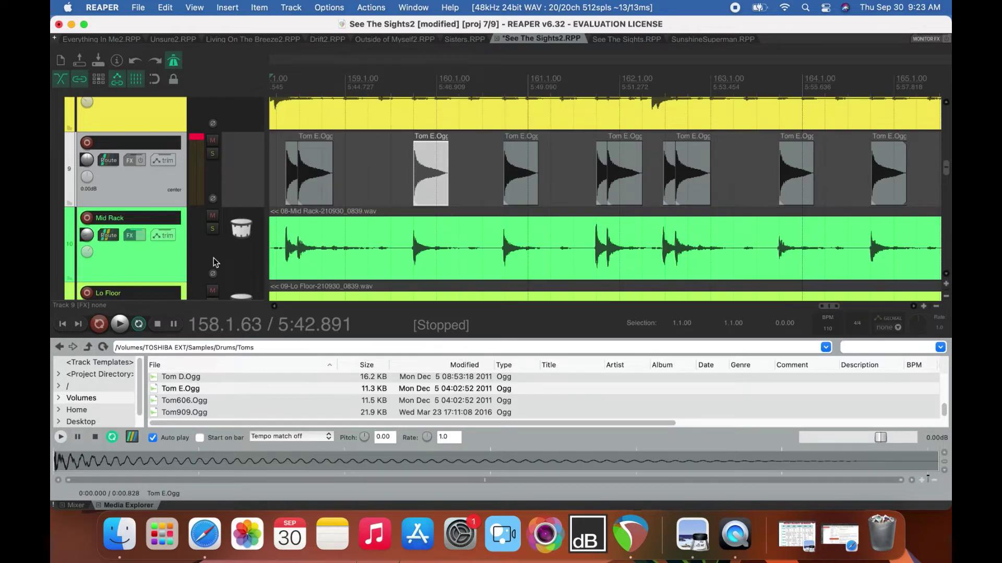
Mute the Lo Floor track.
{"action": "scroll", "coordinate": [168, 256], "scroll_direction": "down", "scroll_amount": 3}
{"action": "left_click", "coordinate": [217, 216]}
{"action": "scroll", "coordinate": [135, 261], "scroll_direction": "down", "scroll_amount": 5}
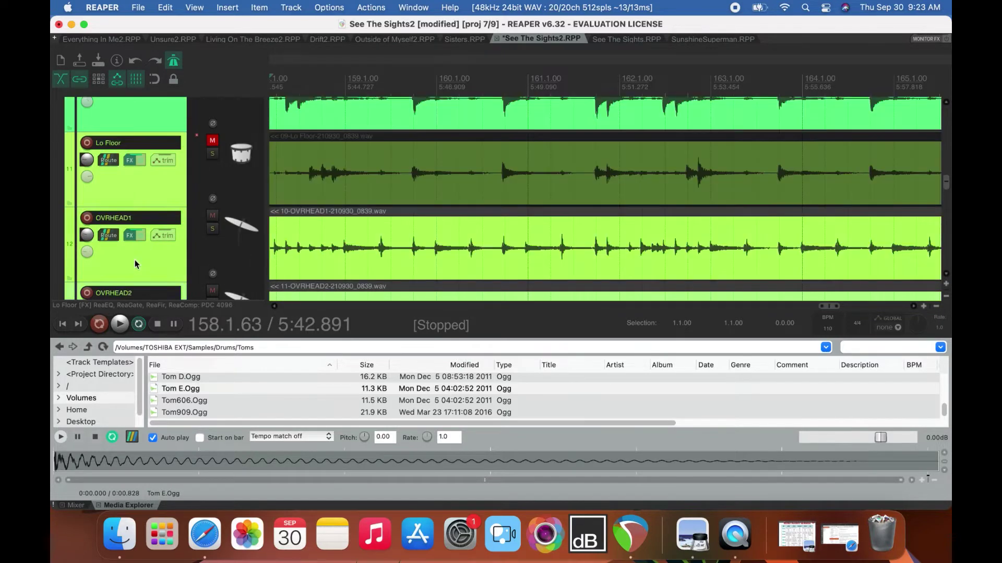
Return to the Hi Rack track and show the mixer in place of the Media Explorer.
{"action": "scroll", "coordinate": [135, 261], "scroll_direction": "up", "scroll_amount": 4}
{"action": "scroll", "coordinate": [134, 261], "scroll_direction": "up", "scroll_amount": 5}
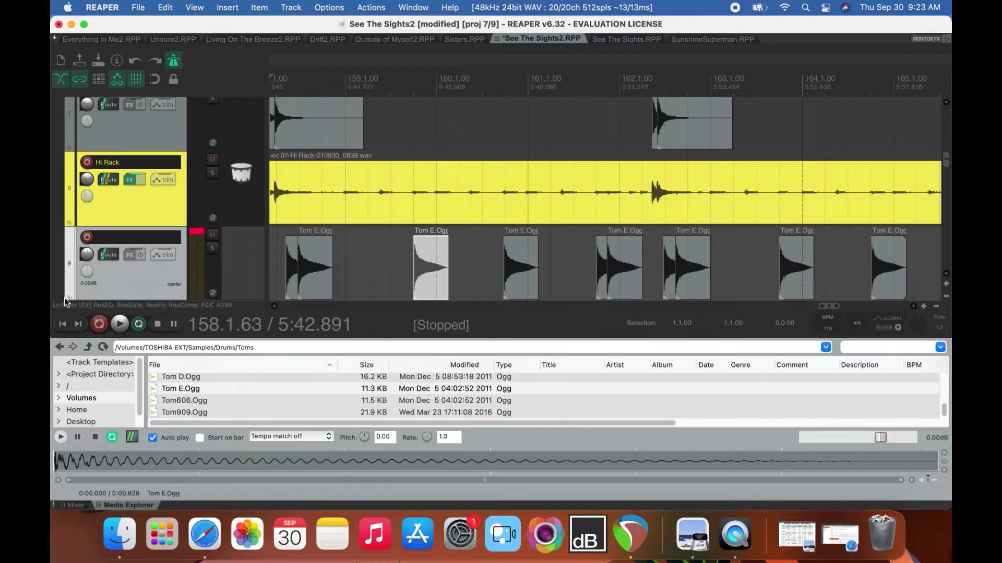
{"action": "left_click", "coordinate": [75, 505]}
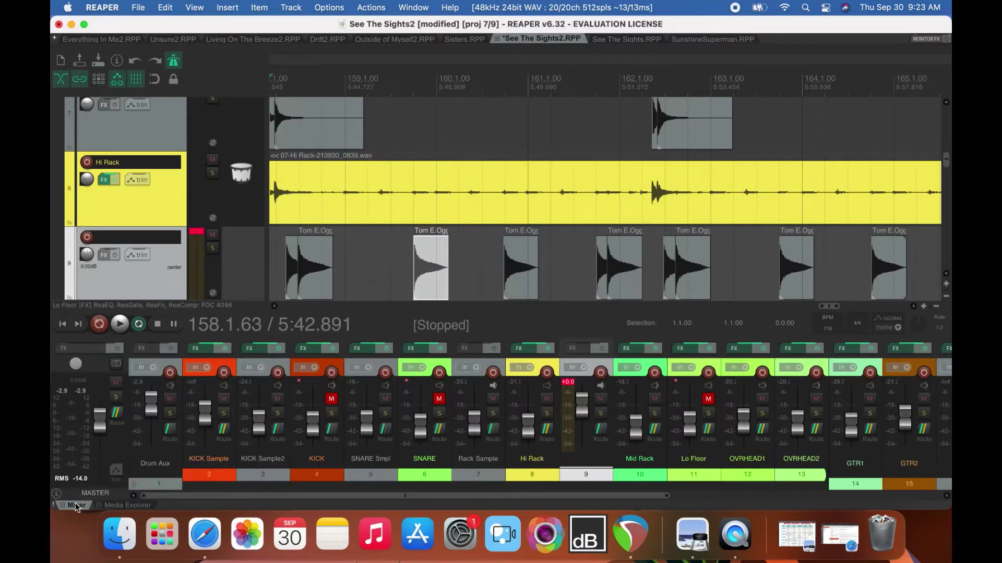
Delete the extra first Slingerland rack tom item just before 117.1 on the Rack Sample track.
{"action": "scroll", "coordinate": [707, 215], "scroll_direction": "down", "scroll_amount": 6}
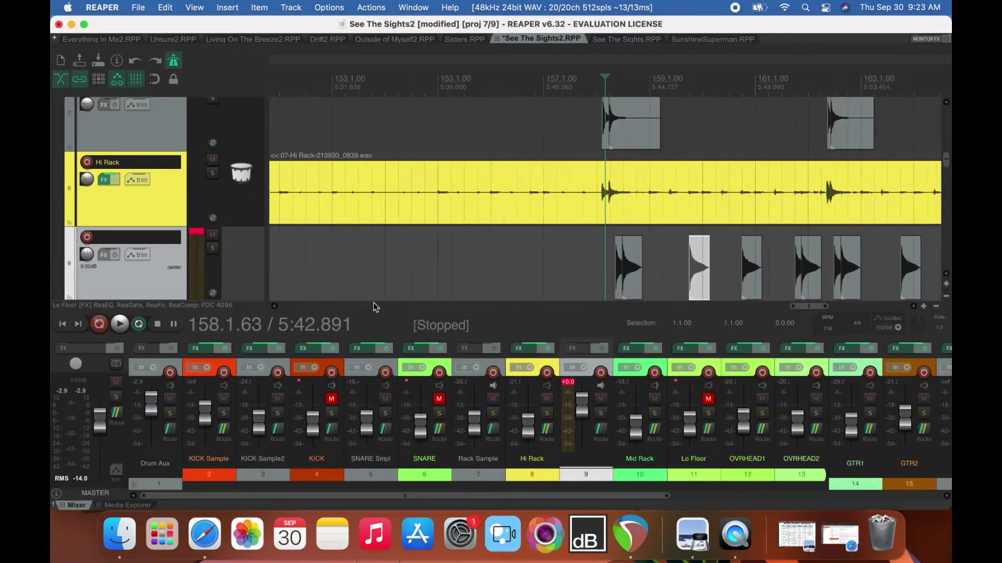
{"action": "mouse_move", "coordinate": [946, 162]}
{"action": "left_mouse_down"}
{"action": "mouse_move", "coordinate": [946, 135]}
{"action": "mouse_move", "coordinate": [947, 163]}
{"action": "left_mouse_up"}
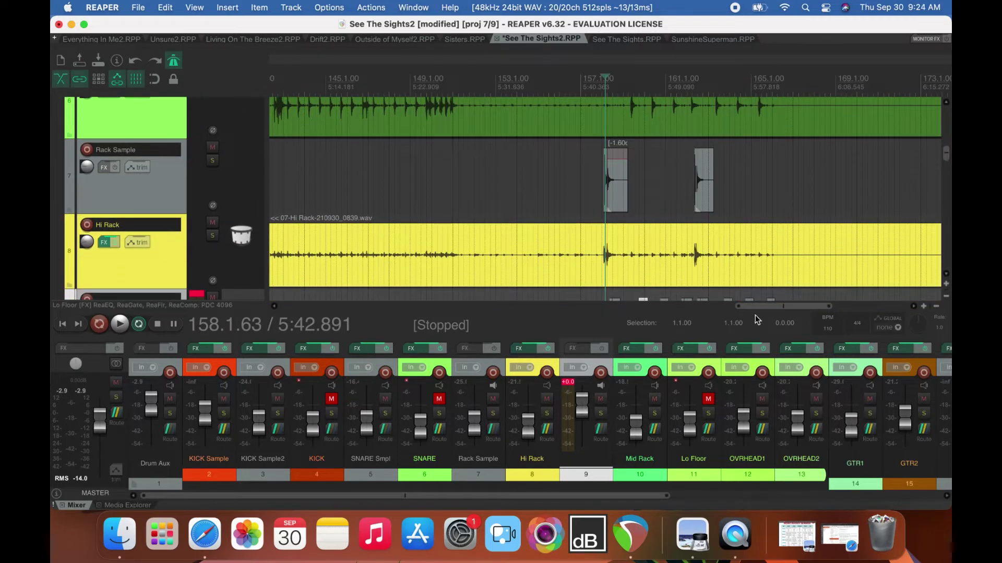
{"action": "left_click_drag", "start_coordinate": [783, 312], "coordinate": [680, 312]}
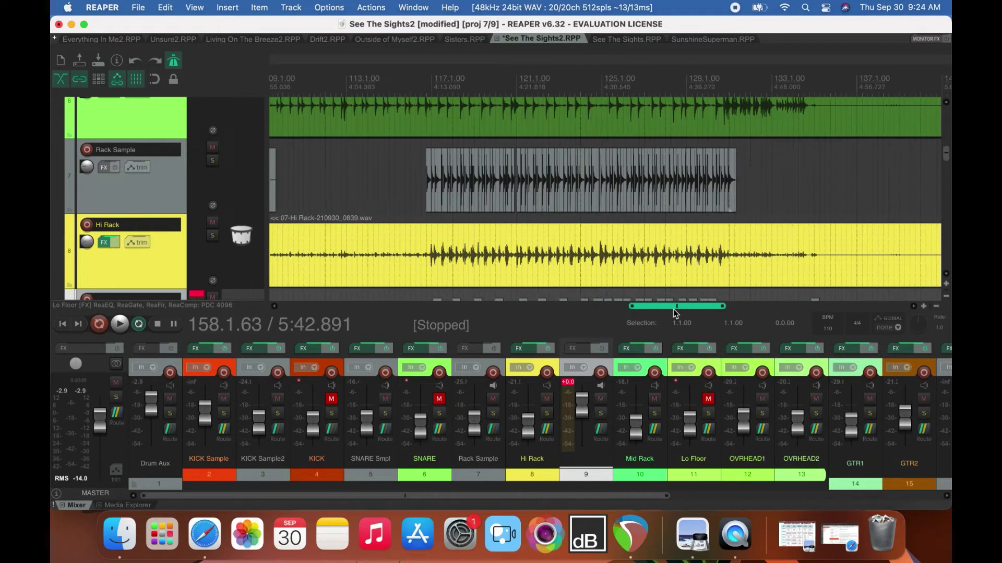
{"action": "left_click", "coordinate": [429, 81]}
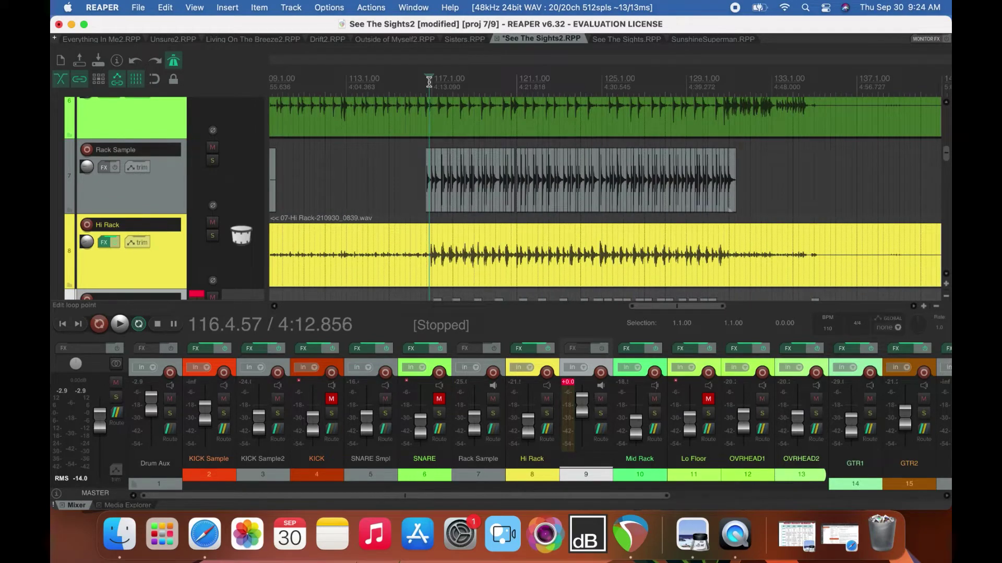
{"action": "scroll", "coordinate": [429, 82], "scroll_direction": "up", "scroll_amount": 2}
{"action": "scroll", "coordinate": [429, 81], "scroll_direction": "up", "scroll_amount": 5}
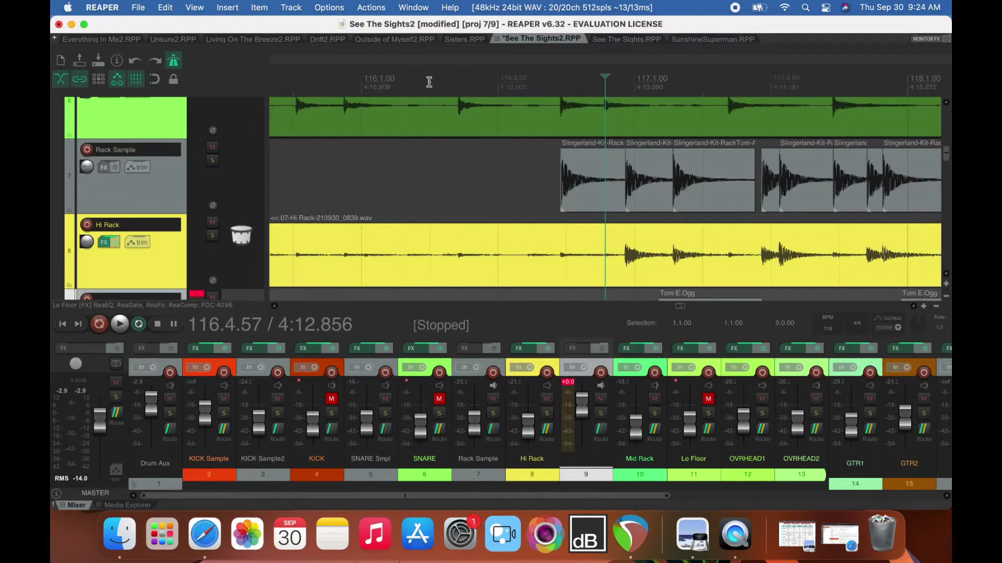
{"action": "left_click", "coordinate": [604, 200]}
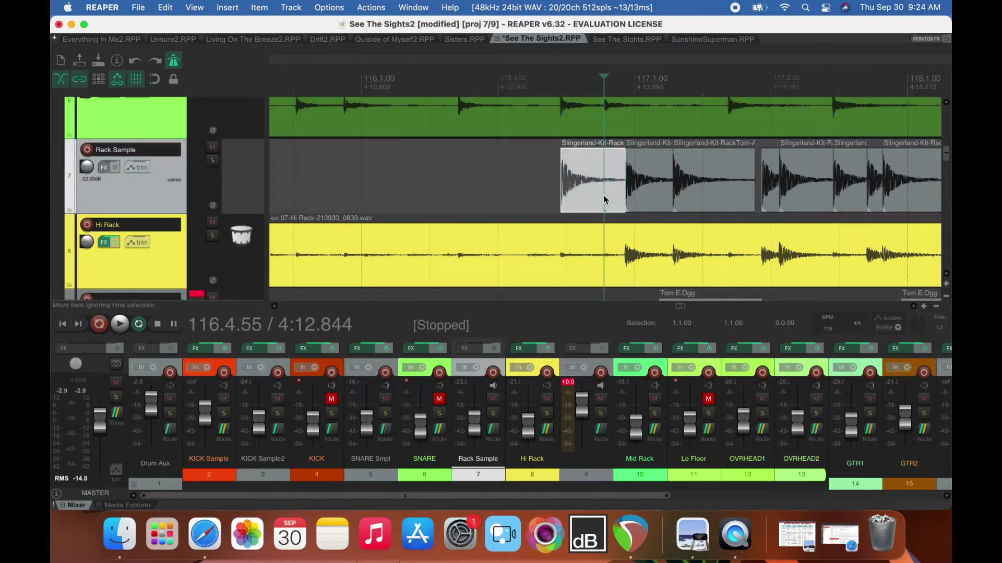
{"action": "key", "text": "Delete"}
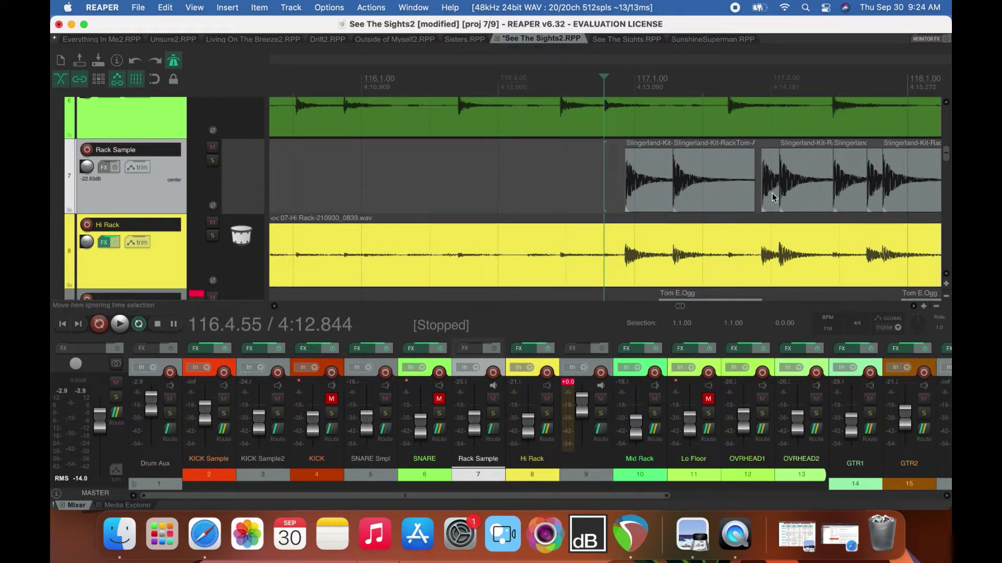
Listen to the Hi Rack track soloed from 116.4.55 and 118.3.00, and leave Hi Rack and Rack Sample unsoloed.
{"action": "left_click", "coordinate": [212, 235]}
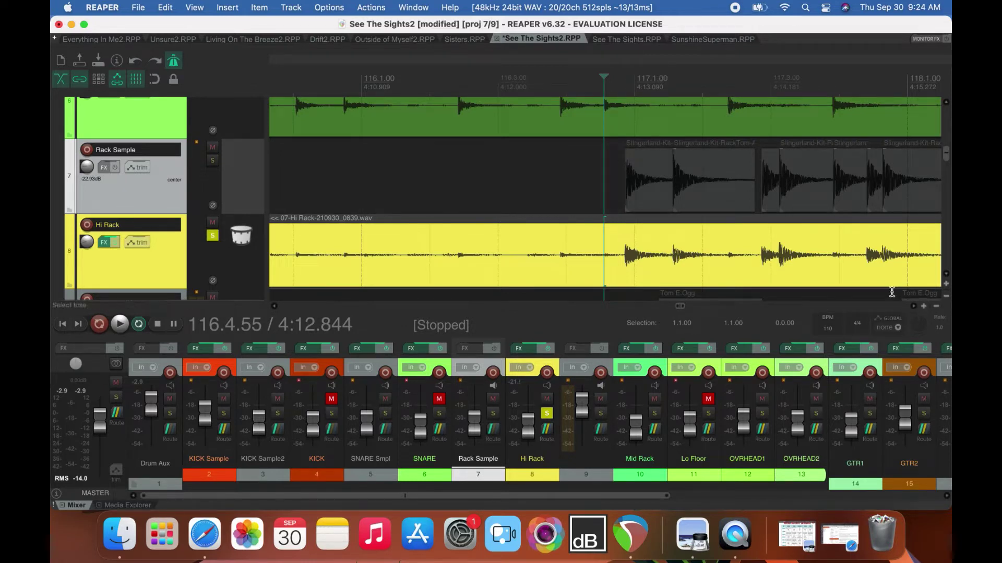
{"action": "key", "text": "space"}
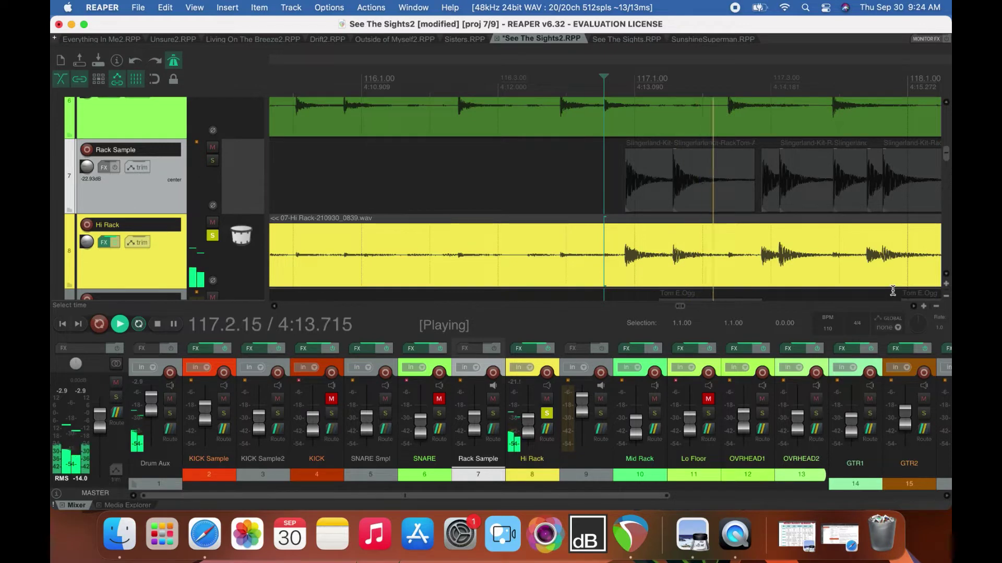
{"action": "key", "text": "space"}
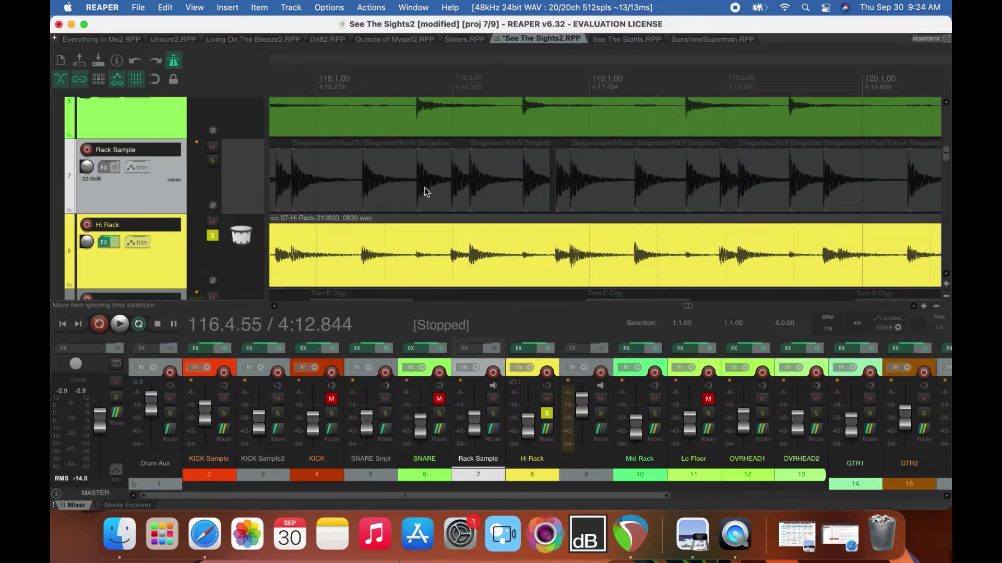
{"action": "left_click", "coordinate": [454, 96]}
{"action": "key", "text": "space"}
{"action": "key", "text": "space"}
{"action": "left_click", "coordinate": [212, 236]}
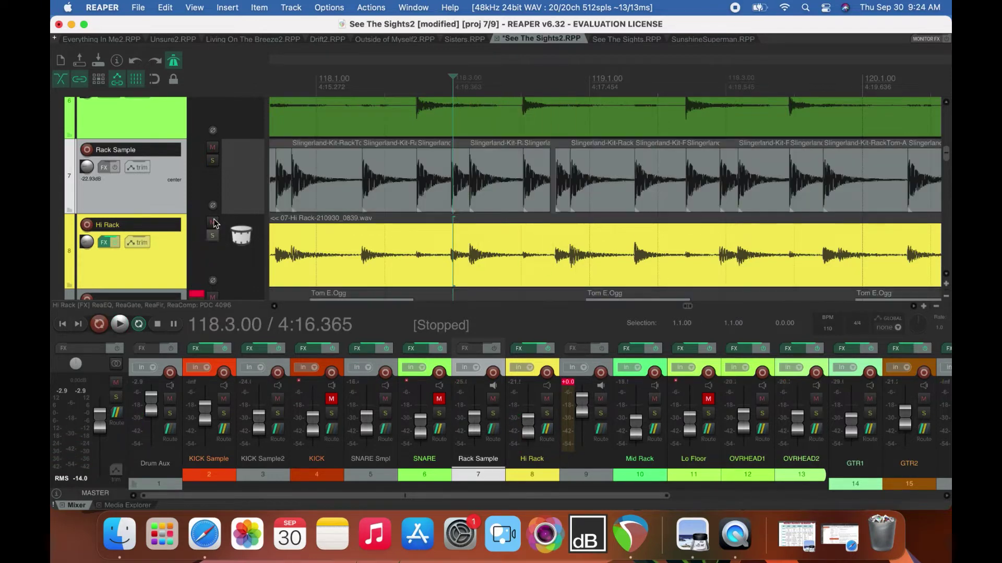
{"action": "left_click", "coordinate": [213, 161]}
{"action": "left_click", "coordinate": [275, 308]}
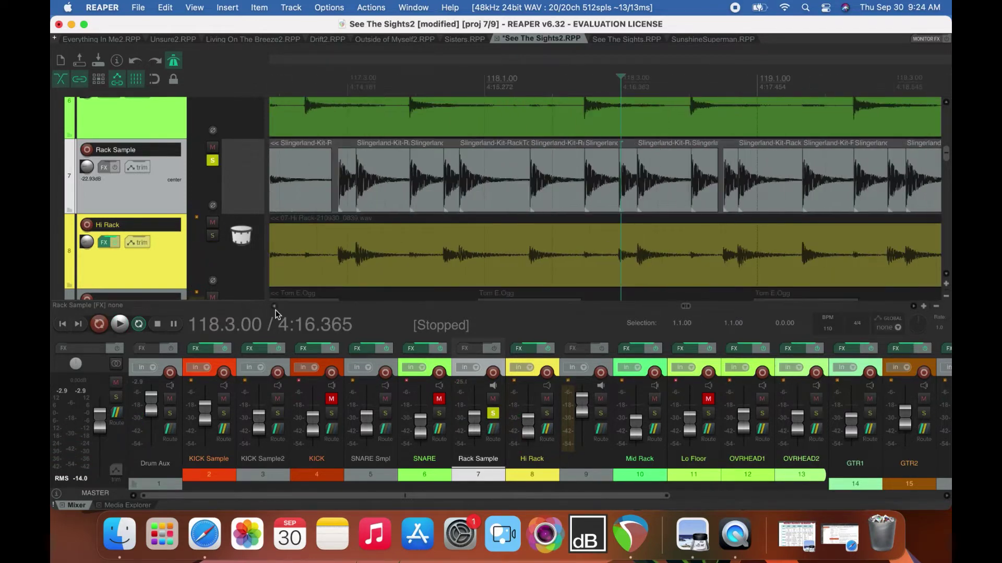
{"action": "left_click", "coordinate": [212, 160]}
Delete the extra Rack Sample items at 117.4, 118.2.68, 118.4 and 119.2.61 that have no matching Hi Rack hit.
{"action": "left_click", "coordinate": [422, 176]}
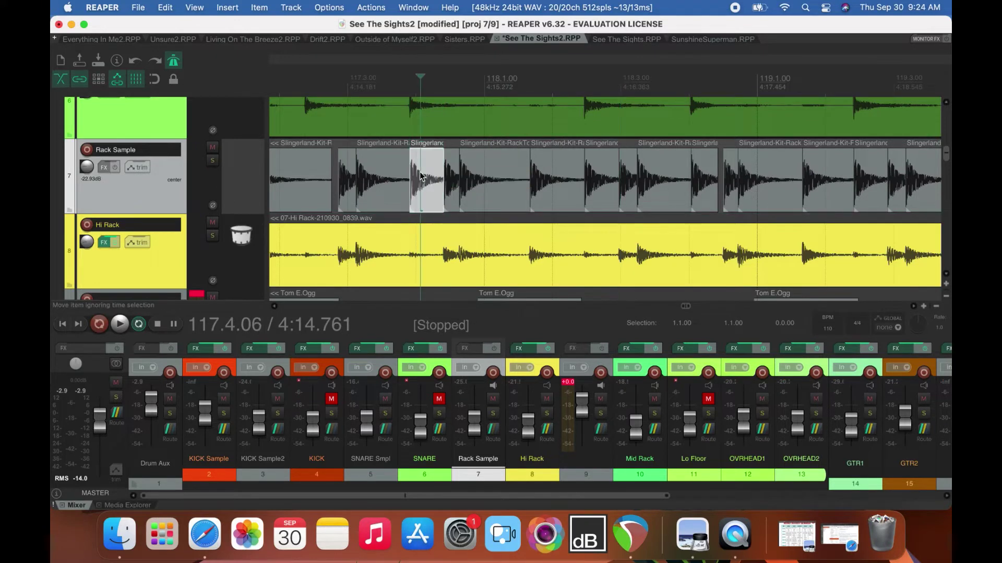
{"action": "key", "text": "Delete"}
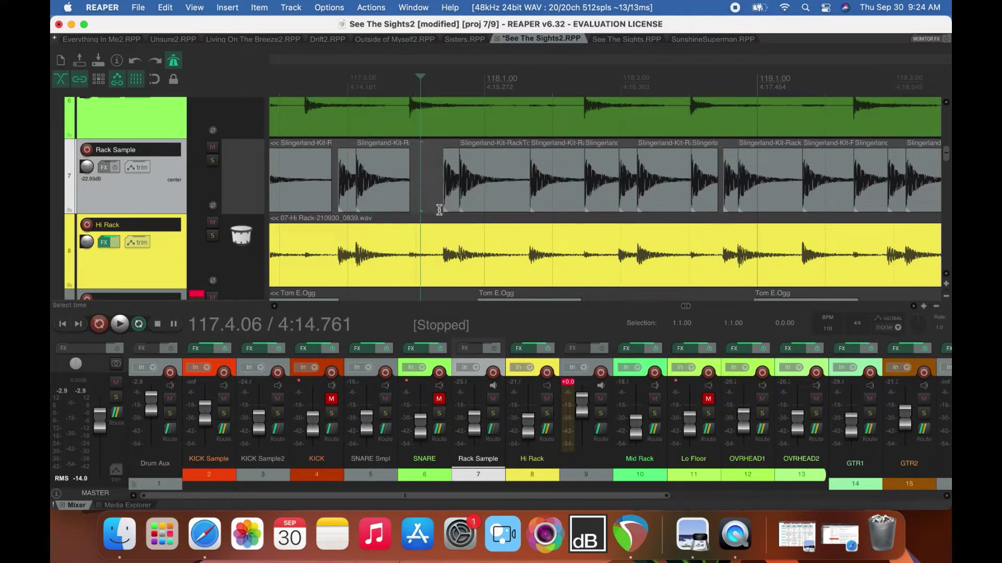
{"action": "left_click", "coordinate": [275, 309]}
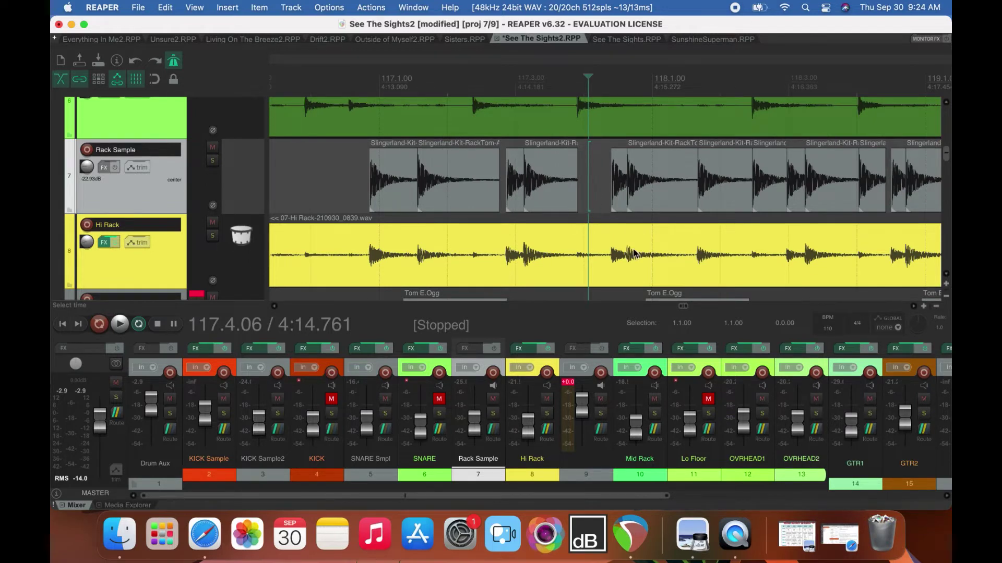
{"action": "left_click", "coordinate": [766, 200]}
{"action": "key", "text": "Delete"}
{"action": "scroll", "coordinate": [705, 189], "scroll_direction": "right", "scroll_amount": 5}
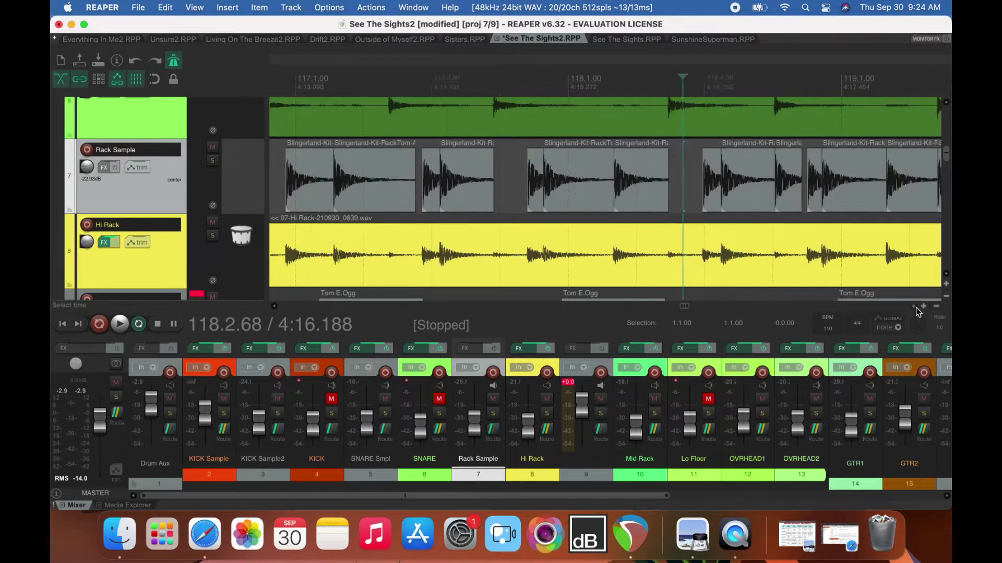
{"action": "left_click", "coordinate": [699, 187]}
{"action": "key", "text": "Delete"}
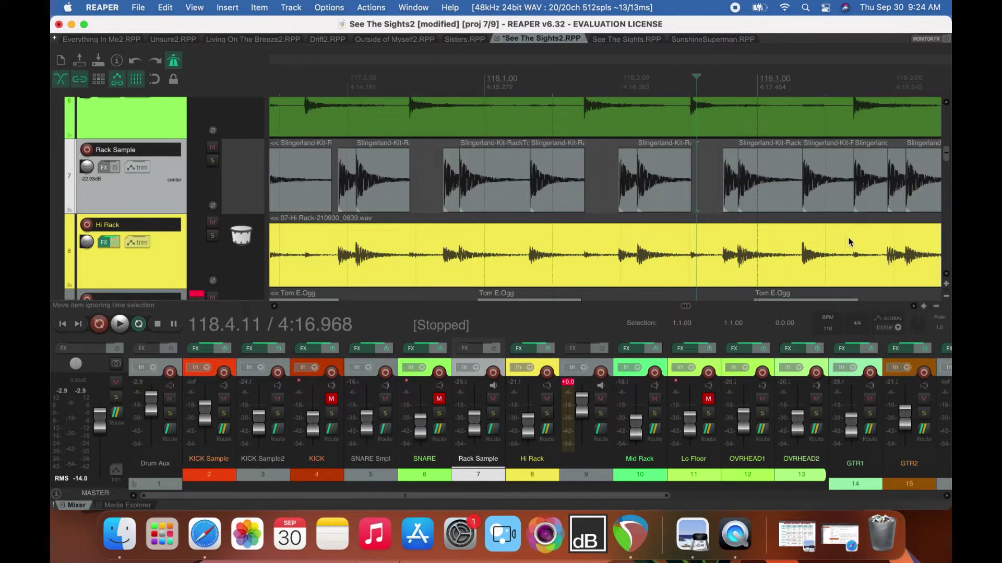
{"action": "left_click", "coordinate": [868, 196]}
{"action": "key", "text": "Delete"}
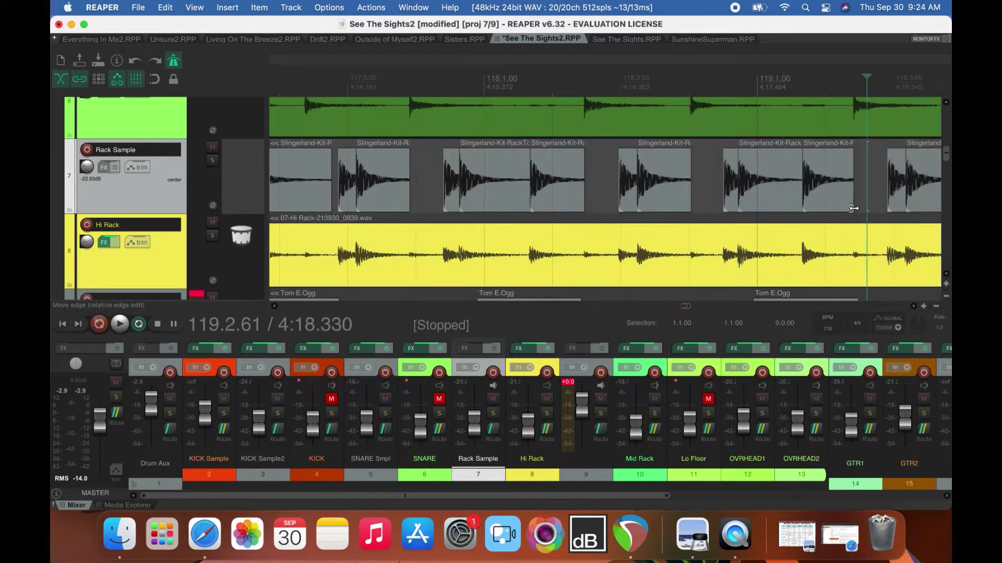
Extend the ends of the Rack Sample items between 117.1 and 119.3 so each one reaches the following item.
{"action": "left_click_drag", "start_coordinate": [856, 205], "coordinate": [887, 206]}
{"action": "left_click_drag", "start_coordinate": [690, 188], "coordinate": [717, 194]}
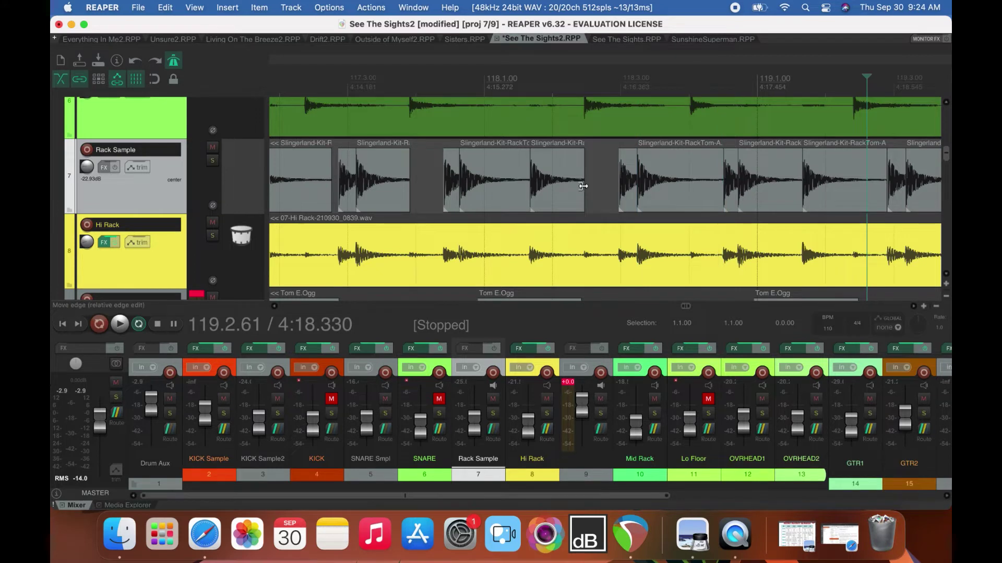
{"action": "left_click_drag", "start_coordinate": [585, 187], "coordinate": [621, 189]}
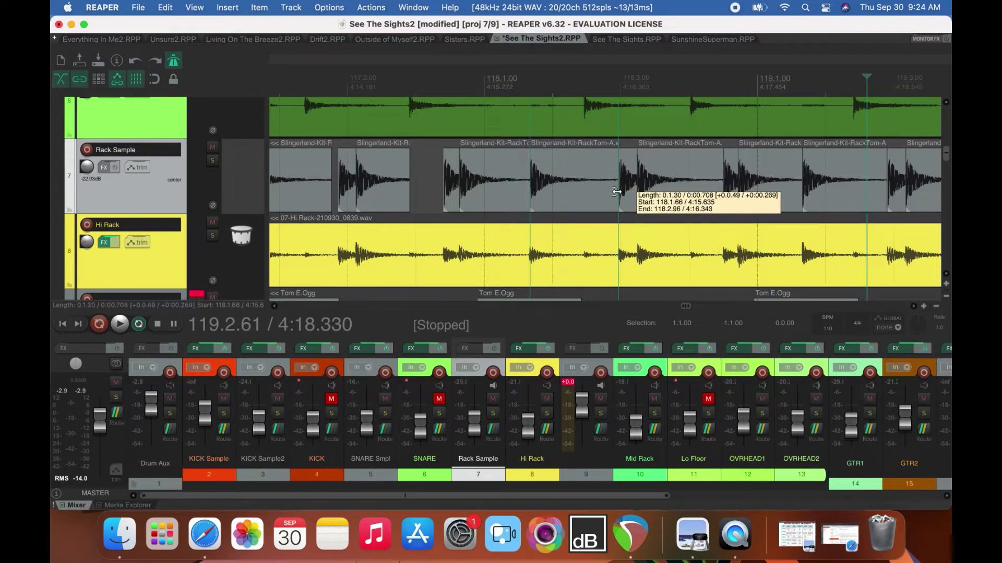
{"action": "left_click_drag", "start_coordinate": [410, 183], "coordinate": [443, 193]}
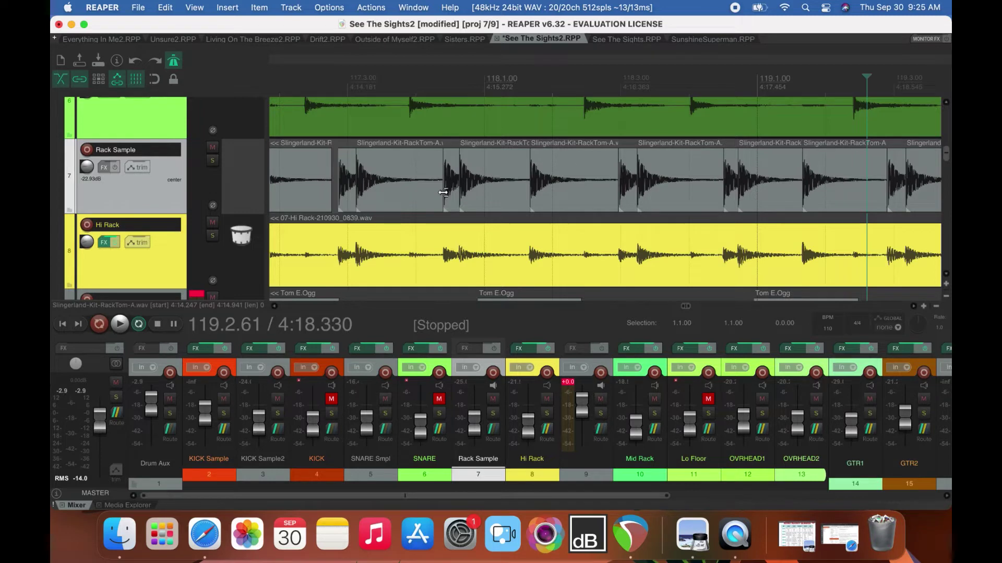
{"action": "left_click_drag", "start_coordinate": [331, 203], "coordinate": [338, 200]}
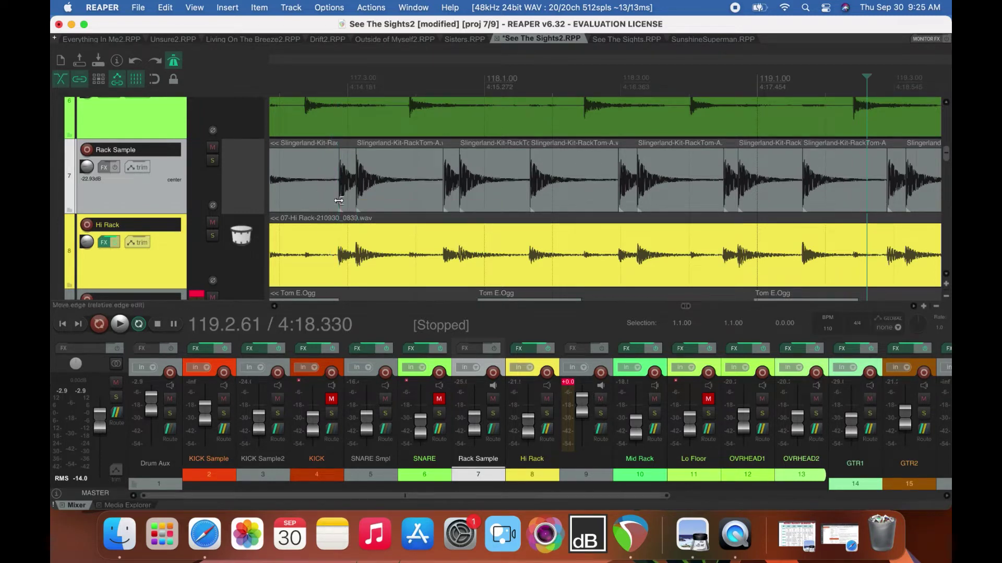
{"action": "scroll", "coordinate": [277, 308], "scroll_direction": "left", "scroll_amount": 3}
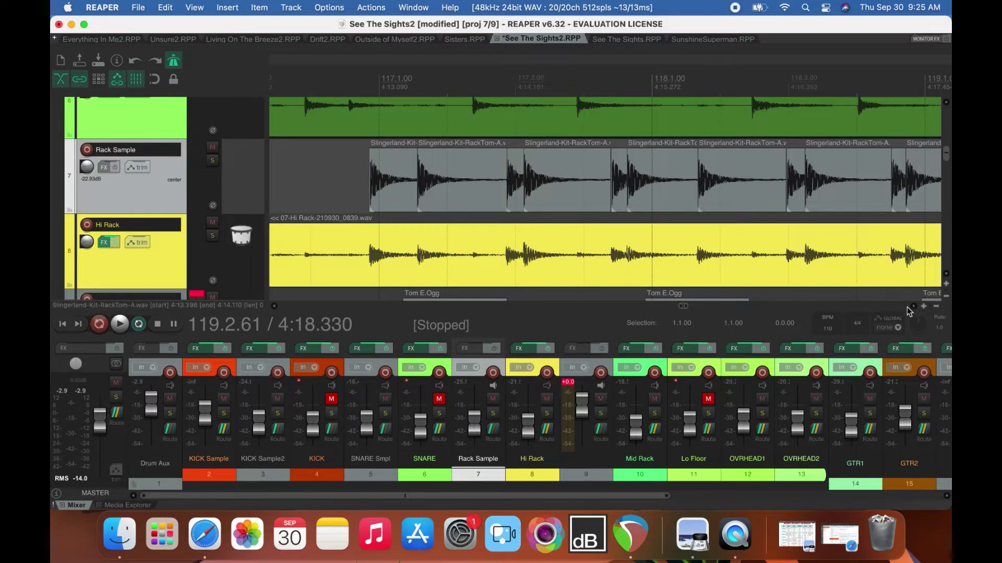
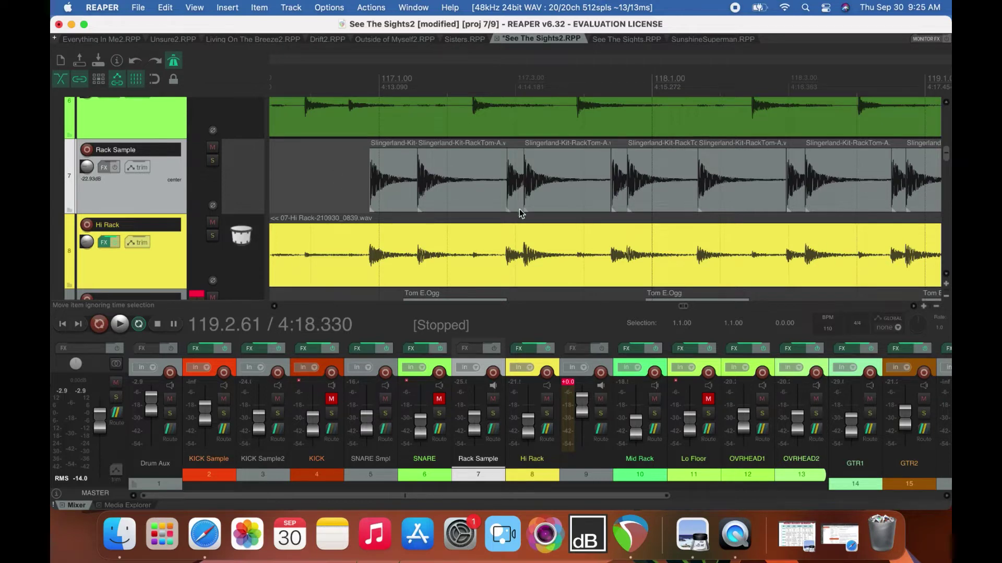
Close the small gaps just before the Rack Sample hits at 118.3 and 119.3 by extending the preceding items.
{"action": "left_click", "coordinate": [781, 83]}
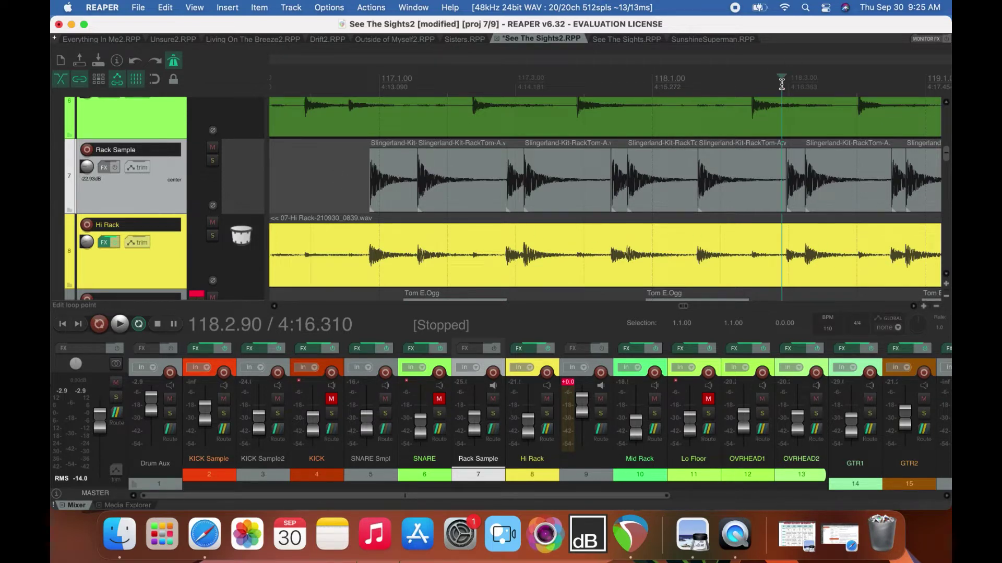
{"action": "scroll", "coordinate": [782, 83], "scroll_direction": "up", "scroll_amount": 15}
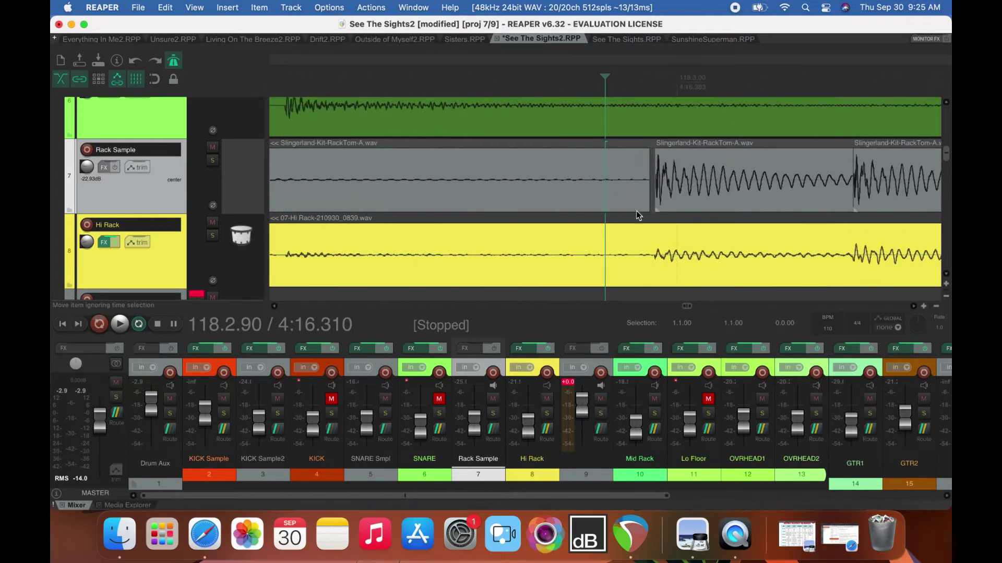
{"action": "left_click_drag", "start_coordinate": [649, 204], "coordinate": [651, 203]}
{"action": "key", "text": "XF86AudioRaiseVolume"}
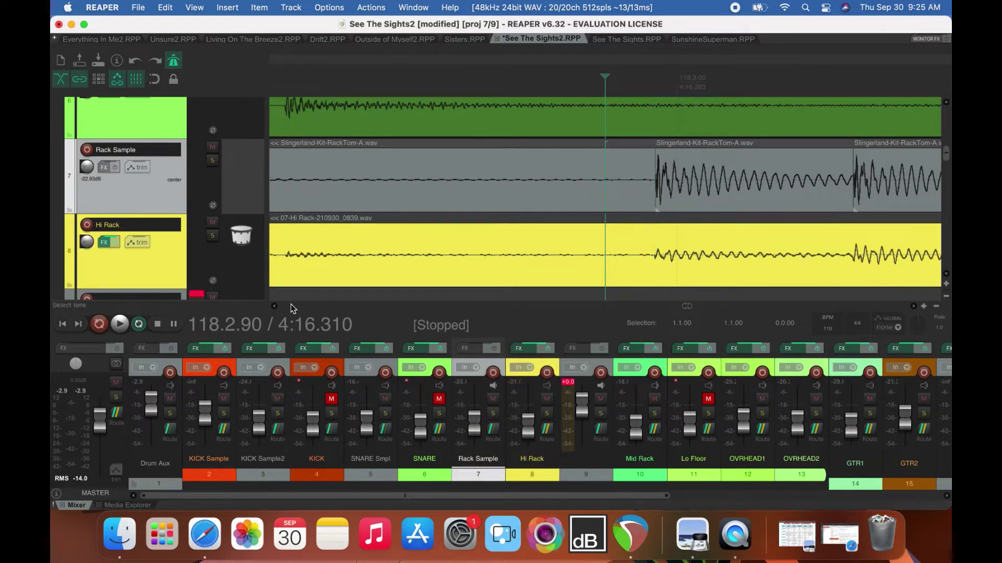
{"action": "left_click", "coordinate": [274, 306]}
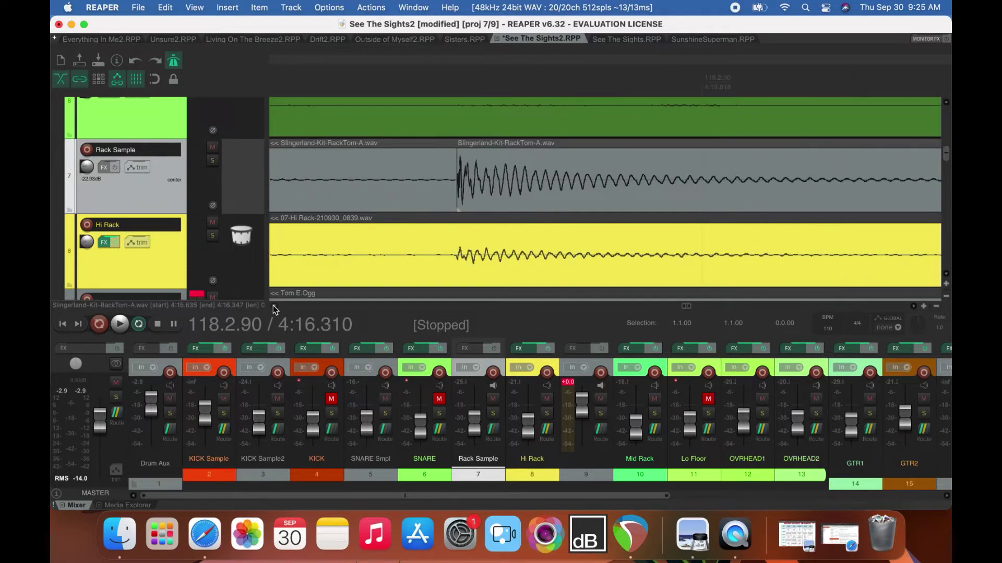
{"action": "left_click", "coordinate": [936, 307]}
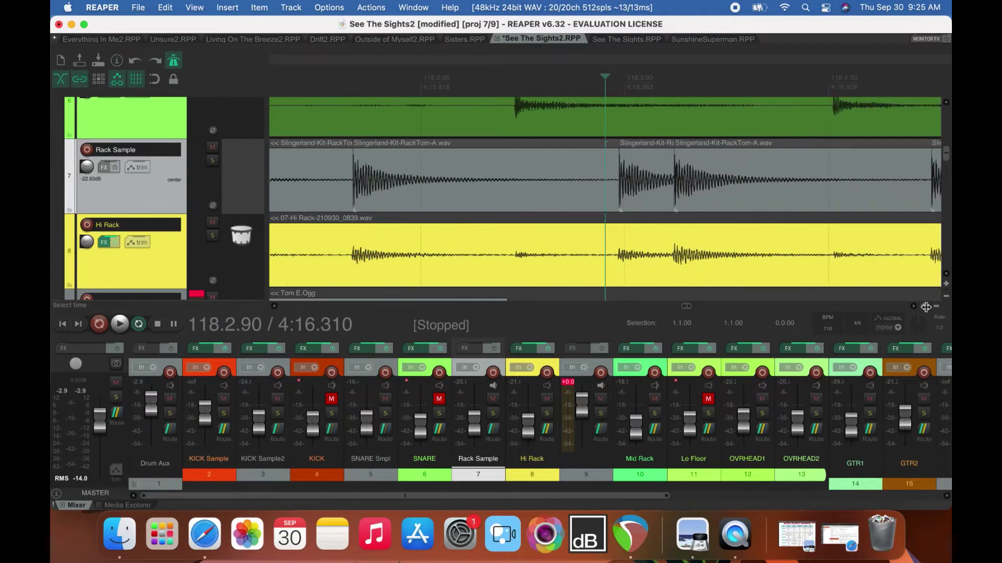
{"action": "left_click", "coordinate": [915, 307]}
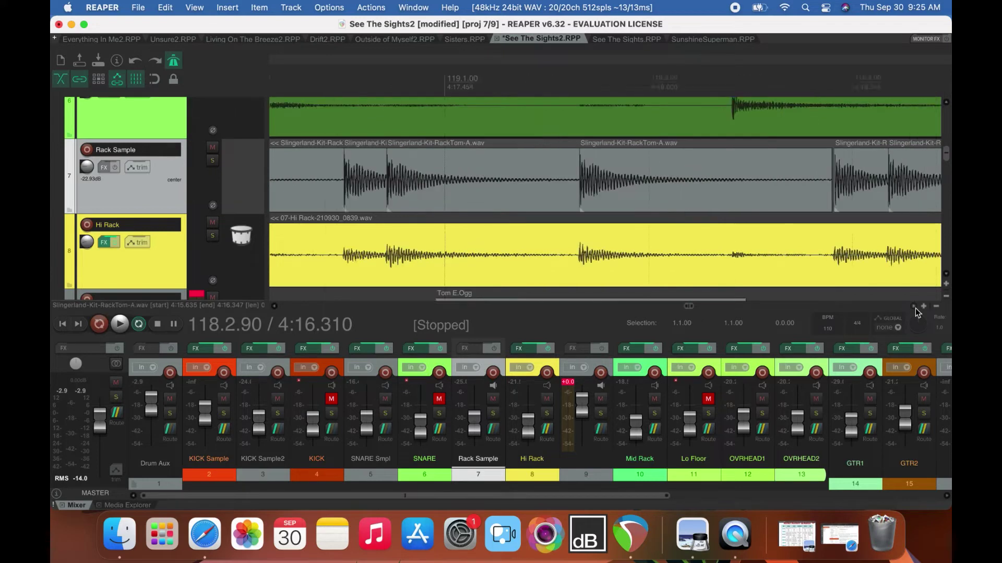
{"action": "left_click_drag", "start_coordinate": [660, 204], "coordinate": [662, 204]}
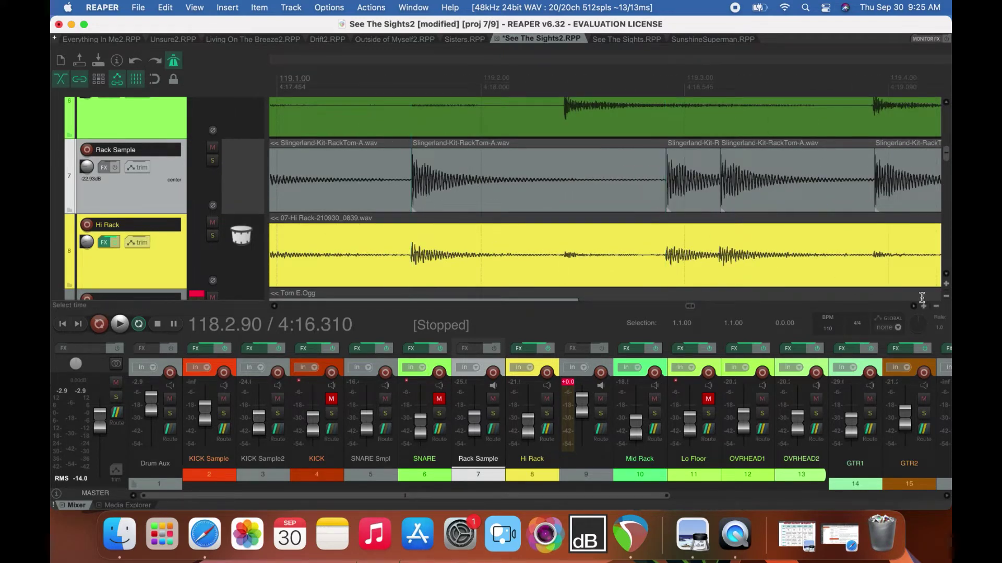
Delete the extra Rack Sample item at 119.4 and extend the preceding item to the hit before 120.1.
{"action": "scroll", "coordinate": [605, 193], "scroll_direction": "right", "scroll_amount": 5}
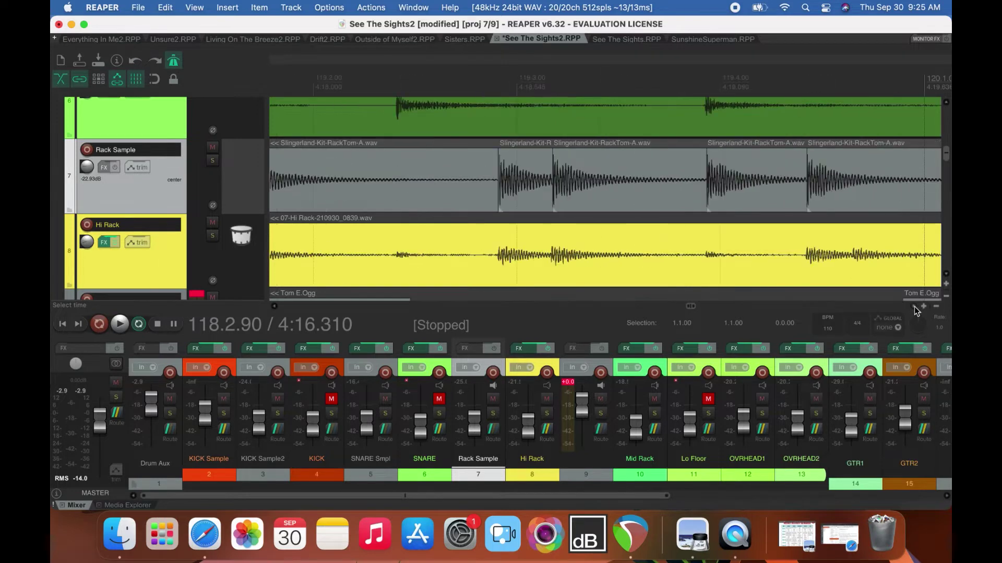
{"action": "left_click", "coordinate": [679, 194]}
{"action": "key", "text": "Delete"}
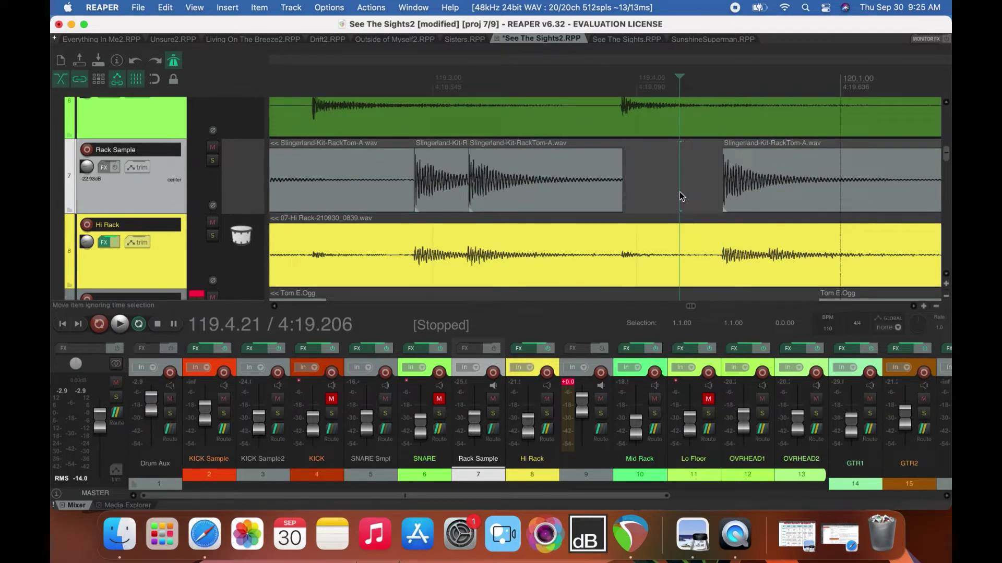
{"action": "left_click_drag", "start_coordinate": [621, 189], "coordinate": [729, 202]}
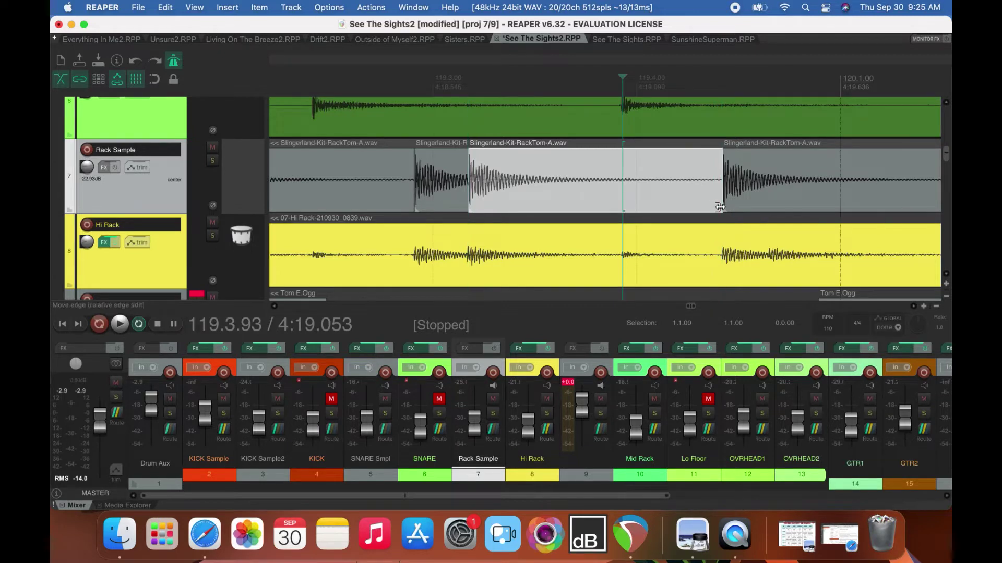
{"action": "left_click", "coordinate": [914, 307]}
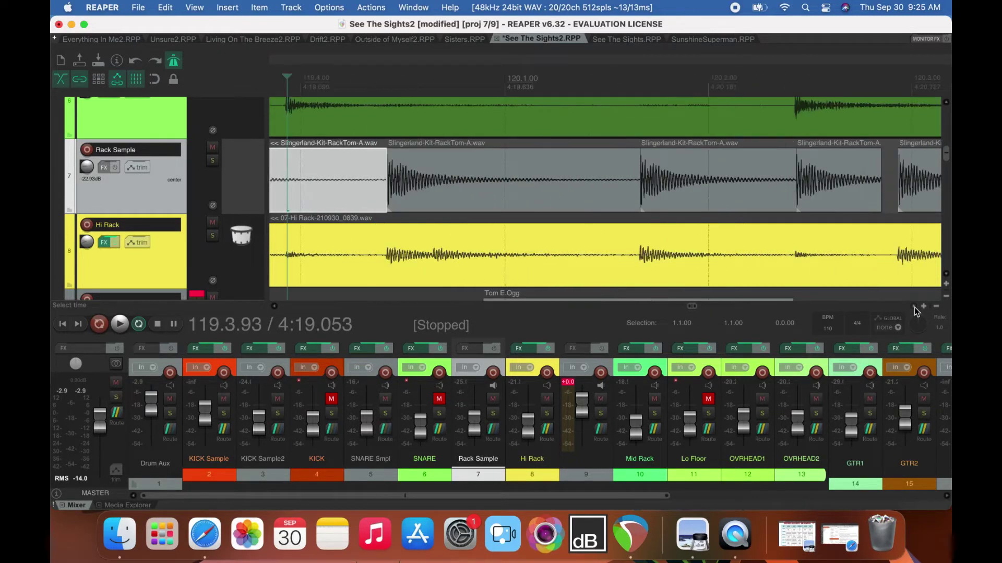
Delete the extra Rack Sample item around 120.2.53 and extend the preceding item to the hit just before 120.3.
{"action": "left_click", "coordinate": [816, 199]}
{"action": "key", "text": "Delete"}
{"action": "left_click_drag", "start_coordinate": [793, 192], "coordinate": [894, 204]}
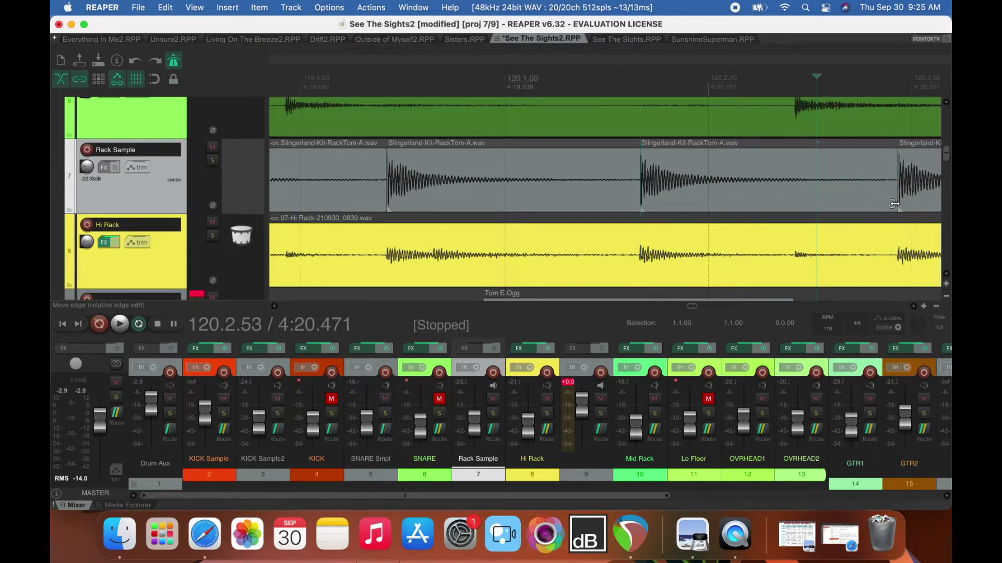
Remove the extra Rack Sample items at 120.4 and 121.4, and close the gaps before the hits near 121.1, 121.3 and 122.1.
{"action": "scroll", "coordinate": [894, 204], "scroll_direction": "down", "scroll_amount": 6}
{"action": "left_click", "coordinate": [682, 187]}
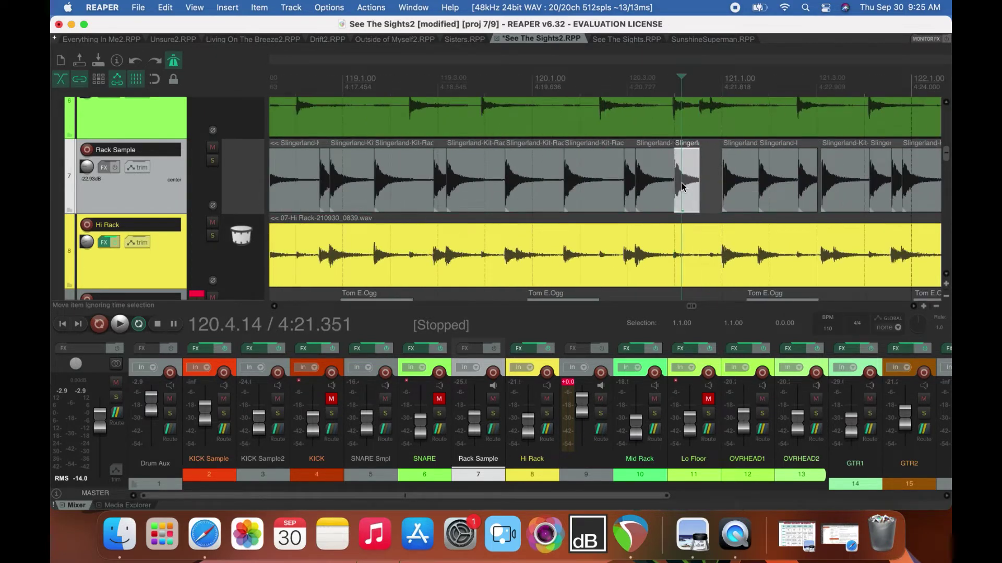
{"action": "left_click_drag", "start_coordinate": [672, 187], "coordinate": [722, 194]}
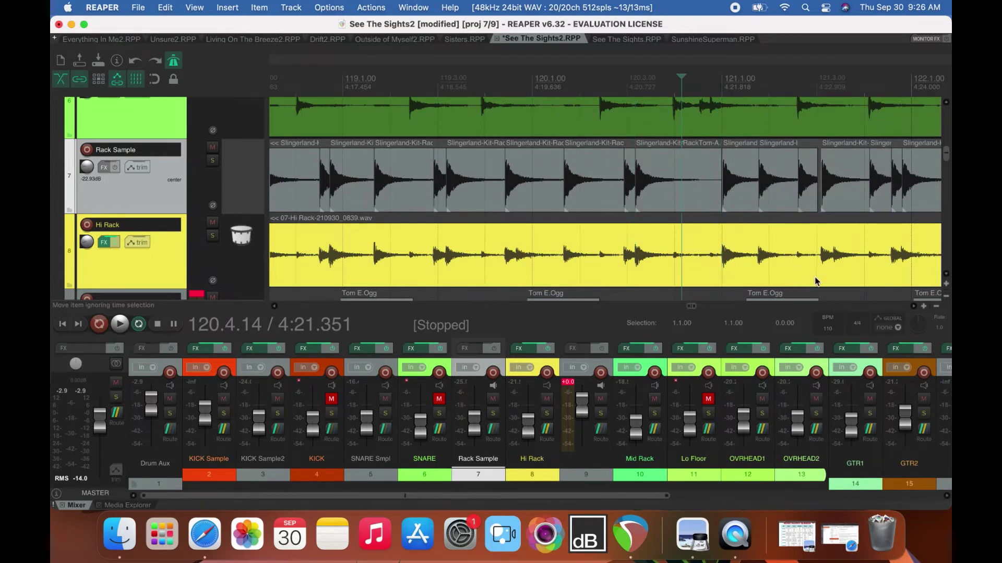
{"action": "mouse_move", "coordinate": [817, 199]}
{"action": "left_mouse_down"}
{"action": "mouse_move", "coordinate": [791, 198]}
{"action": "mouse_move", "coordinate": [818, 199]}
{"action": "left_mouse_up"}
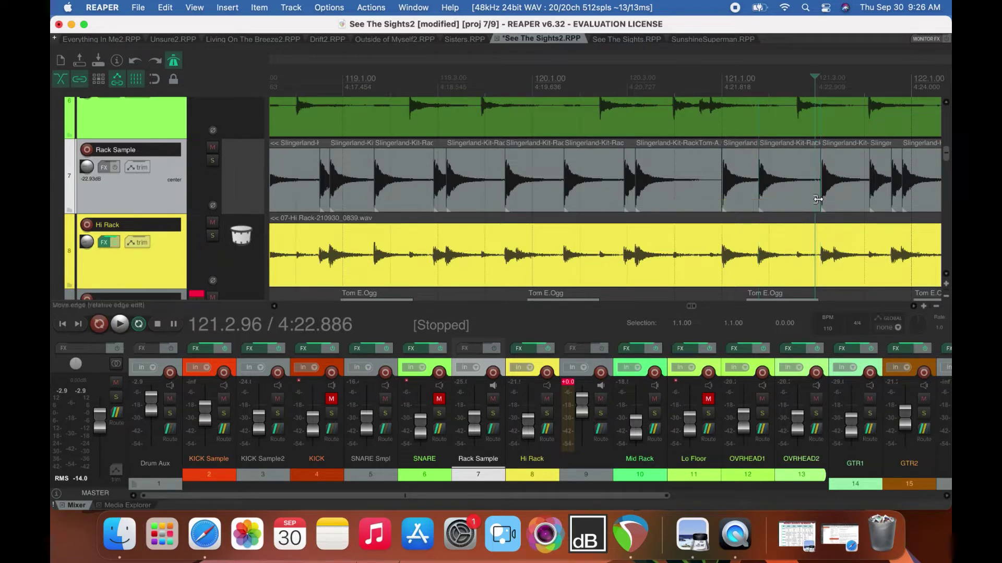
{"action": "mouse_move", "coordinate": [890, 195]}
{"action": "left_mouse_down"}
{"action": "mouse_move", "coordinate": [870, 192]}
{"action": "mouse_move", "coordinate": [890, 195]}
{"action": "left_mouse_up"}
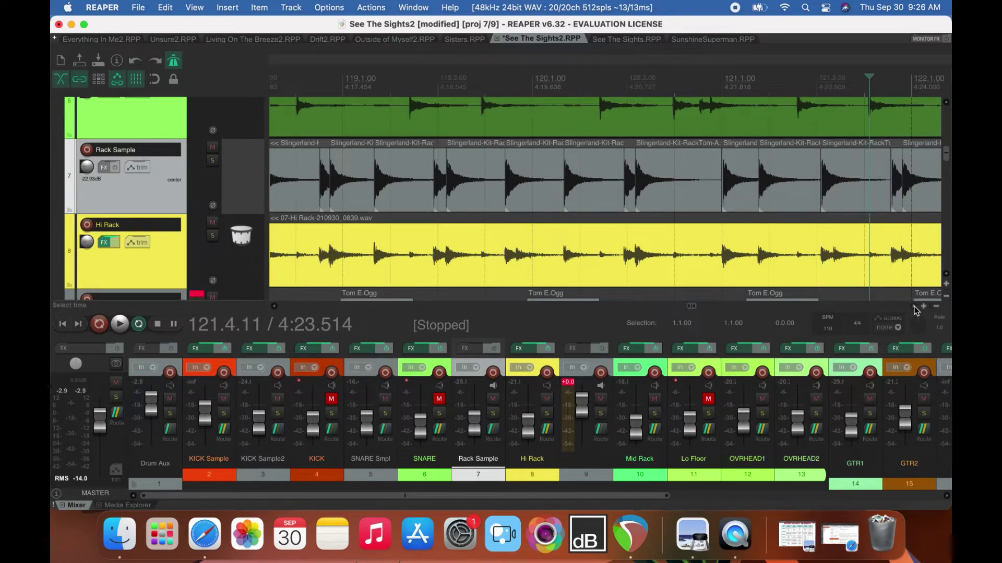
Remove the extra Rack Sample items before 122.3 and at 122.4, extending the preceding items to the following hits.
{"action": "scroll", "coordinate": [914, 310], "scroll_direction": "right", "scroll_amount": 5}
{"action": "left_click", "coordinate": [660, 199]}
{"action": "left_click_drag", "start_coordinate": [660, 198], "coordinate": [671, 199]}
{"action": "mouse_move", "coordinate": [733, 197]}
{"action": "left_mouse_down"}
{"action": "mouse_move", "coordinate": [722, 193]}
{"action": "mouse_move", "coordinate": [742, 196]}
{"action": "left_mouse_up"}
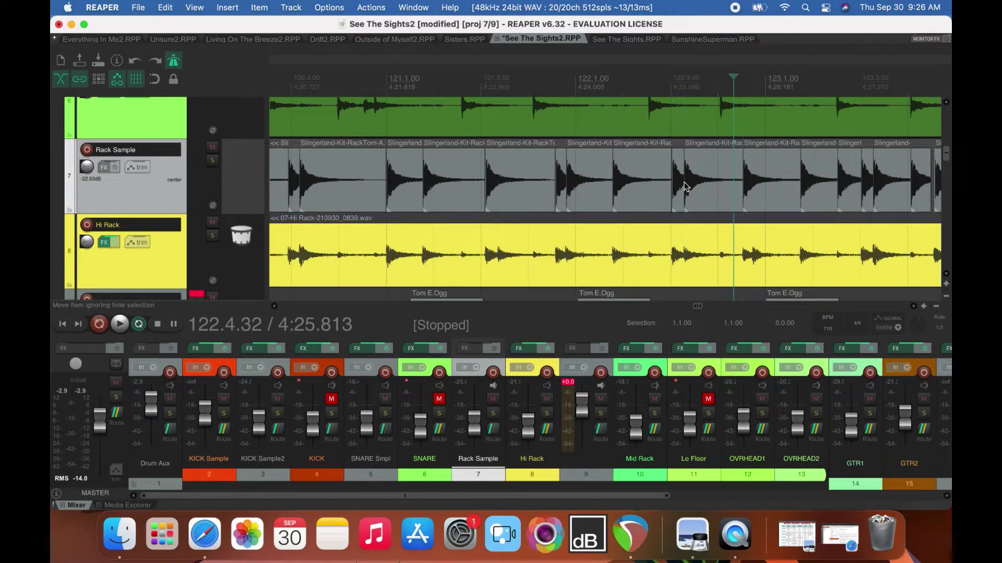
{"action": "left_click_drag", "start_coordinate": [670, 186], "coordinate": [672, 187]}
Close the small gap on the Rack Sample track at 121.1 by extending the preceding item to the hit at 121.1.01.
{"action": "left_click", "coordinate": [387, 79]}
{"action": "scroll", "coordinate": [449, 144], "scroll_direction": "up", "scroll_amount": 2}
{"action": "scroll", "coordinate": [450, 143], "scroll_direction": "up", "scroll_amount": 3}
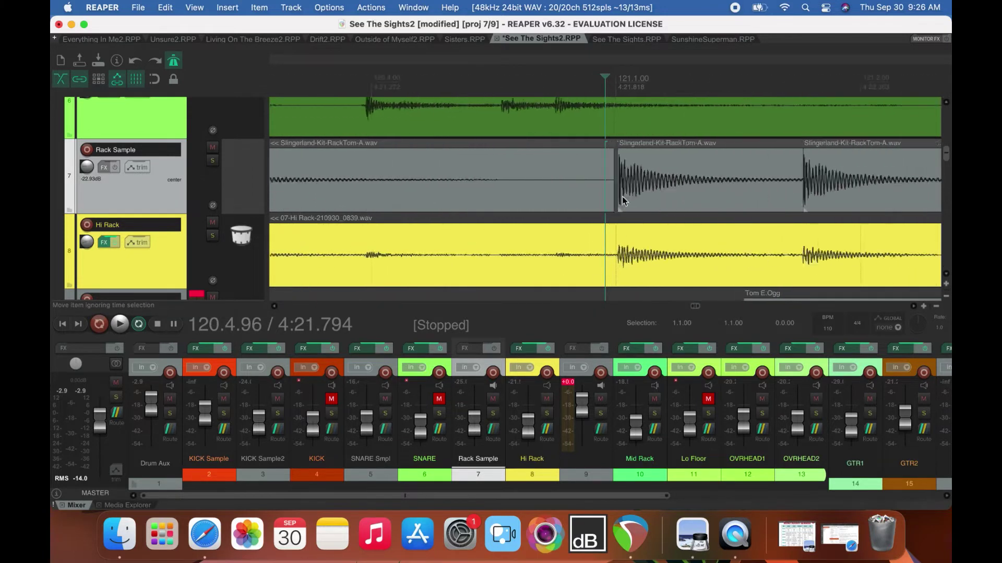
{"action": "left_click_drag", "start_coordinate": [622, 195], "coordinate": [634, 197]}
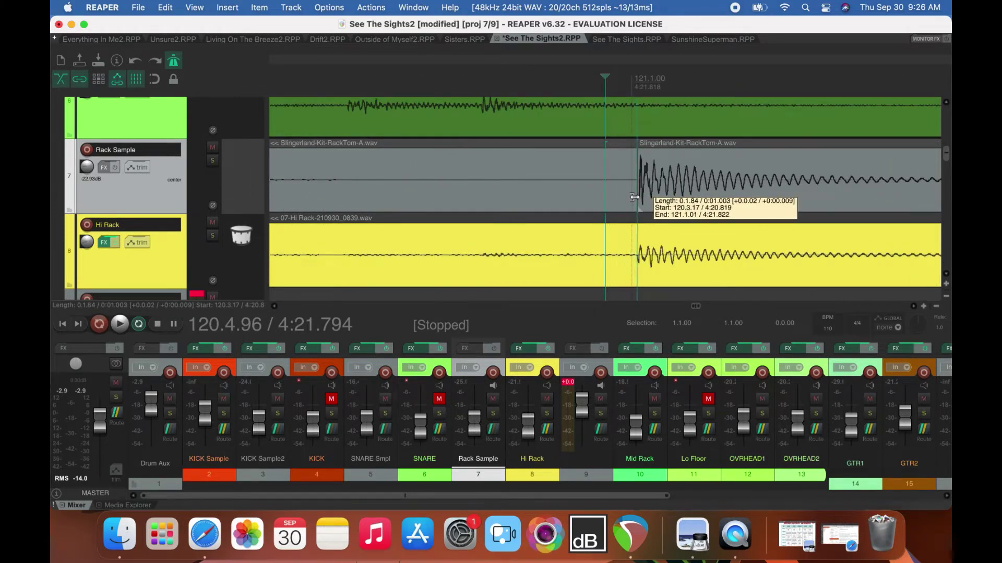
{"action": "scroll", "coordinate": [634, 198], "scroll_direction": "down", "scroll_amount": 4}
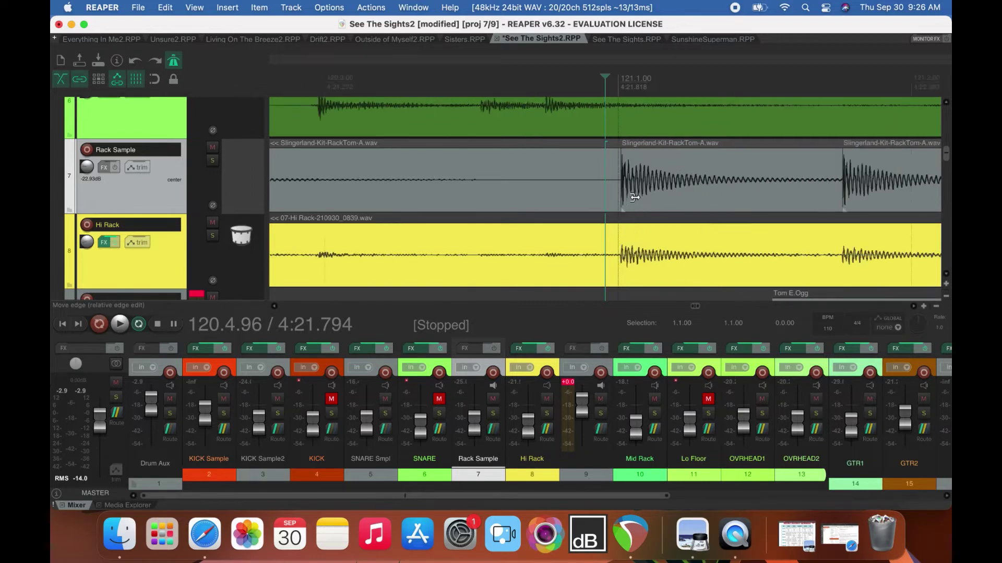
{"action": "scroll", "coordinate": [634, 197], "scroll_direction": "down", "scroll_amount": 3}
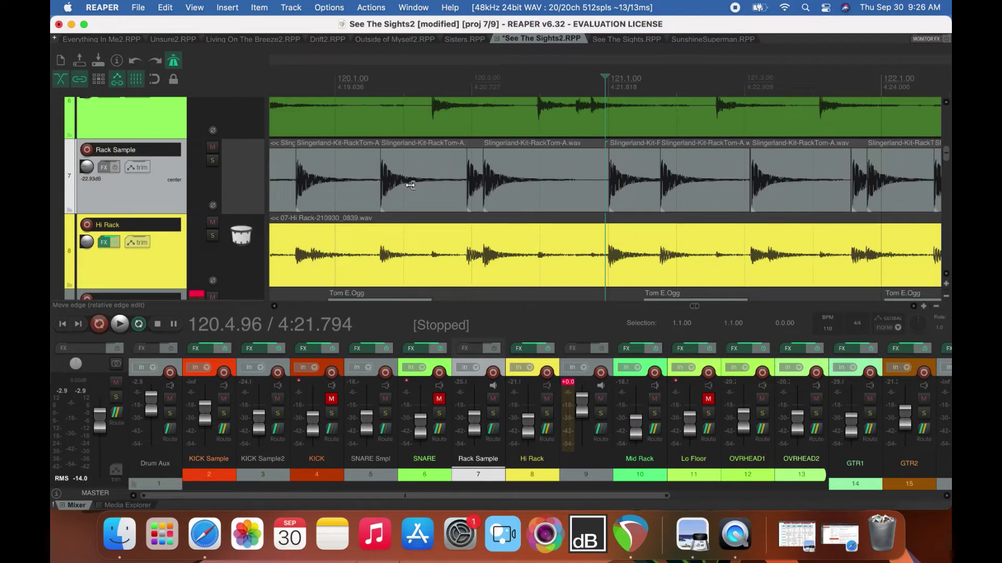
Delete the extra Rack Sample items near 123.2.5 and 123.4, extending the preceding items to the hits near 123.3 and 123.4.56.
{"action": "left_click", "coordinate": [915, 306]}
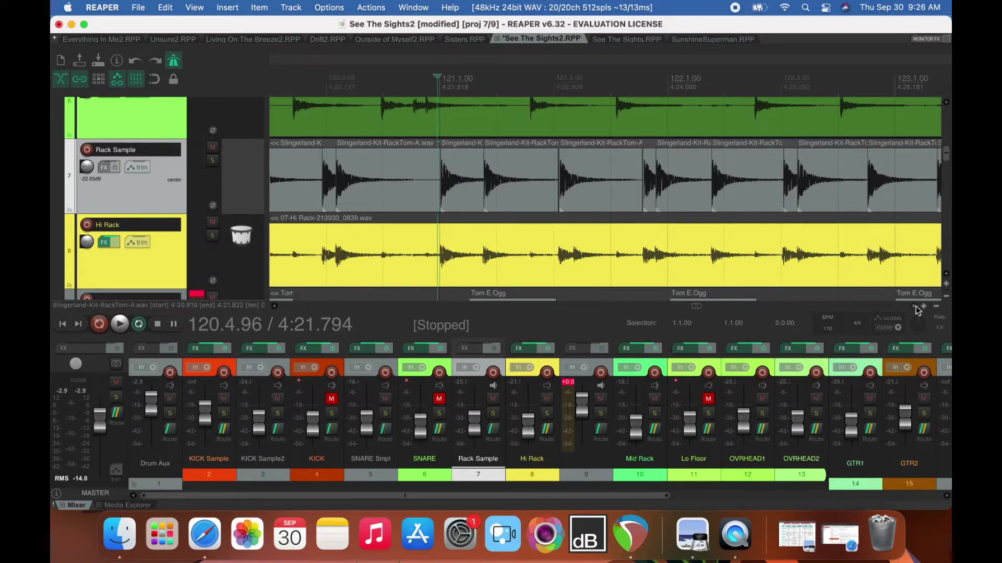
{"action": "left_click", "coordinate": [915, 307]}
{"action": "left_click", "coordinate": [825, 192]}
{"action": "key", "text": "Delete"}
{"action": "left_click_drag", "start_coordinate": [814, 192], "coordinate": [927, 196]}
{"action": "left_click", "coordinate": [915, 197]}
{"action": "key", "text": "Delete"}
{"action": "scroll", "coordinate": [914, 306], "scroll_direction": "right", "scroll_amount": 5}
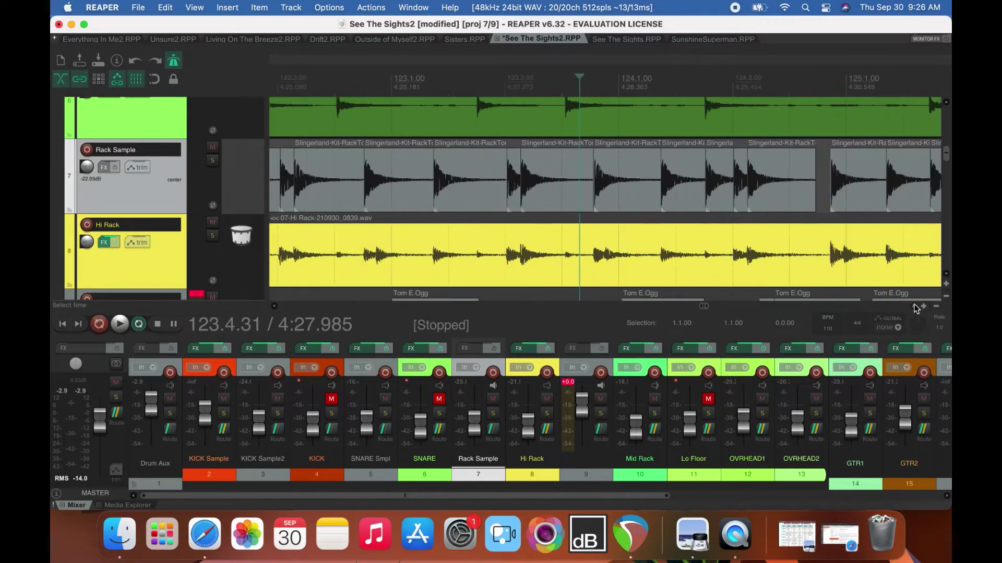
{"action": "left_click_drag", "start_coordinate": [588, 188], "coordinate": [591, 189]}
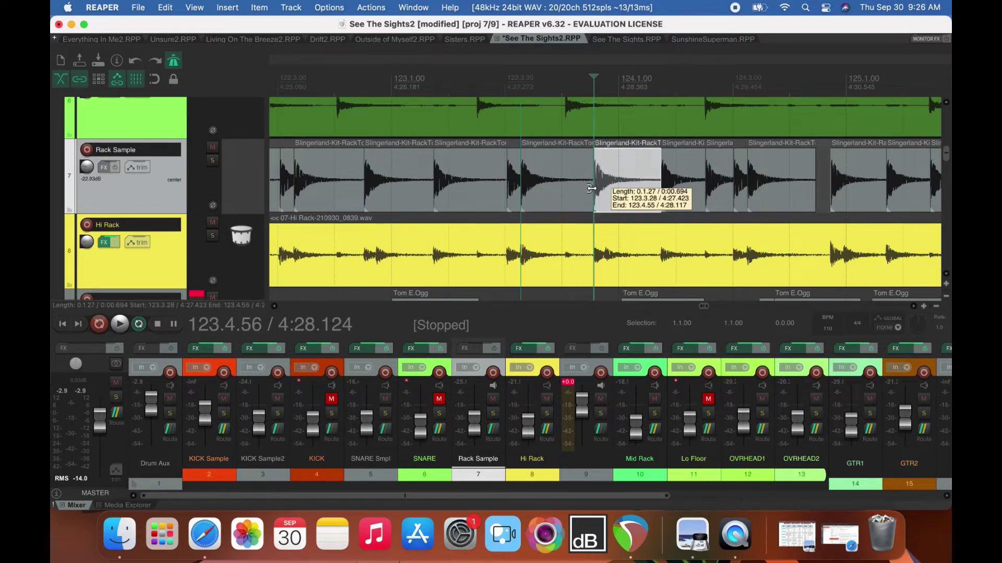
Delete the extra Rack Sample item at 124.2.52, extend the preceding item to 124.2.99, and close the gap before the hit just ahead of 125.1.
{"action": "left_click", "coordinate": [715, 199]}
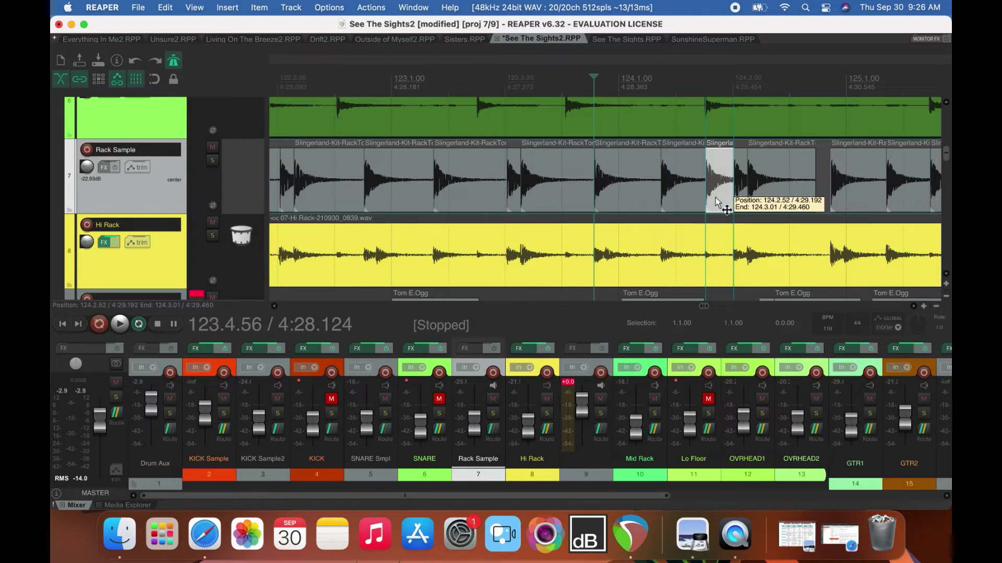
{"action": "key", "text": "Delete"}
{"action": "left_click_drag", "start_coordinate": [705, 193], "coordinate": [731, 199]}
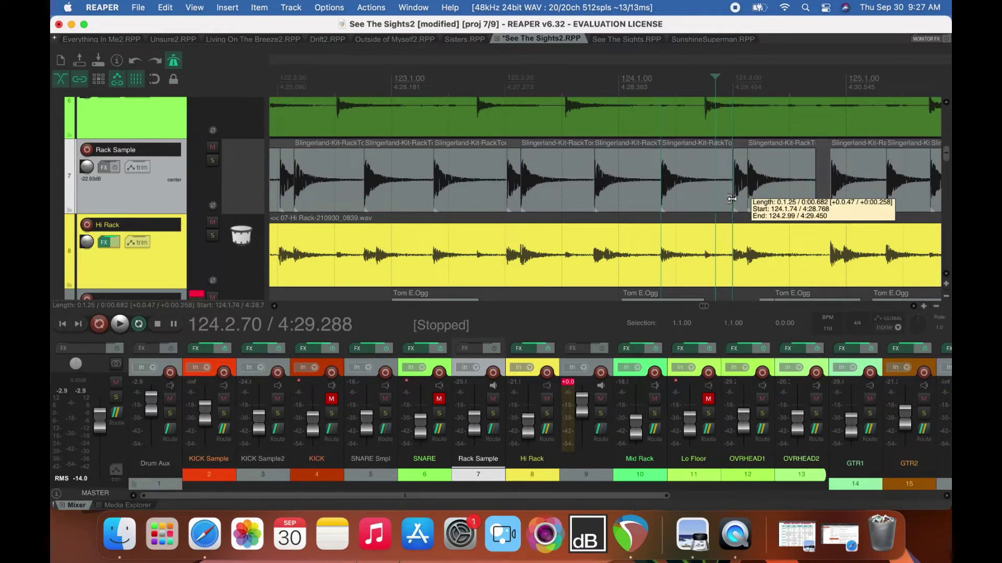
{"action": "left_click_drag", "start_coordinate": [815, 193], "coordinate": [830, 193]}
Delete the extra Rack Sample items near 125.2.5 and 125.4, extending the preceding items to the following hits.
{"action": "scroll", "coordinate": [915, 309], "scroll_direction": "right", "scroll_amount": 3}
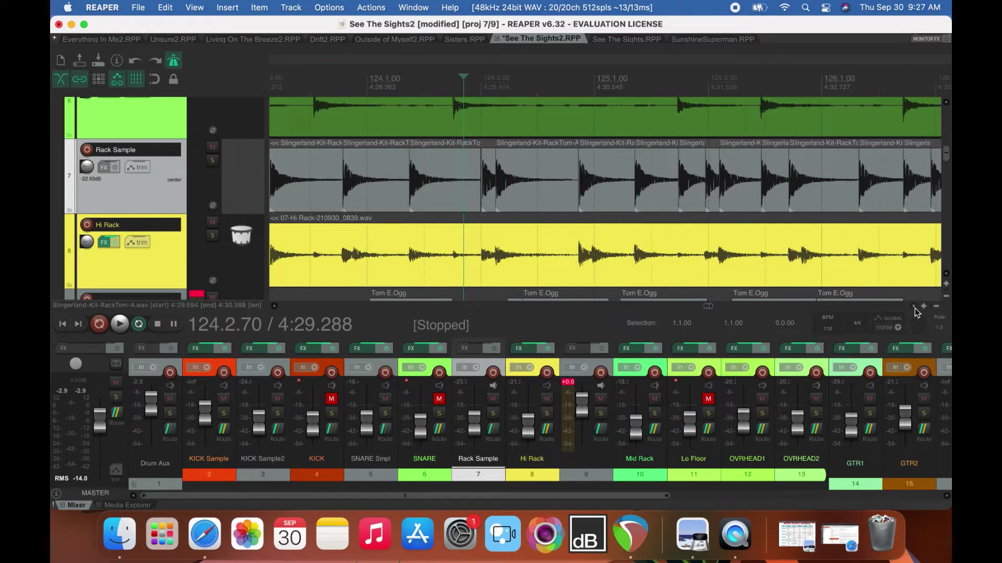
{"action": "left_click", "coordinate": [692, 189]}
{"action": "key", "text": "Delete"}
{"action": "left_click_drag", "start_coordinate": [677, 187], "coordinate": [786, 198]}
{"action": "left_click", "coordinate": [768, 196]}
{"action": "key", "text": "Delete"}
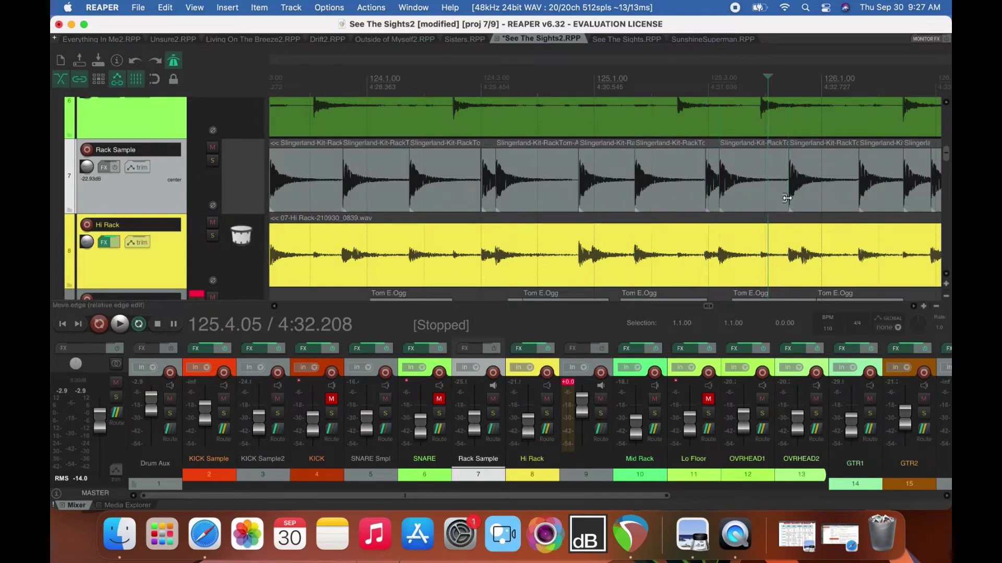
Delete the extra Rack Sample items around 126.2.64 and 126.4, extending the preceding items to the hits near 126.3 and 126.4.42.
{"action": "left_click", "coordinate": [916, 306]}
{"action": "left_click", "coordinate": [749, 201]}
{"action": "key", "text": "Delete"}
{"action": "left_click_drag", "start_coordinate": [736, 201], "coordinate": [757, 201]}
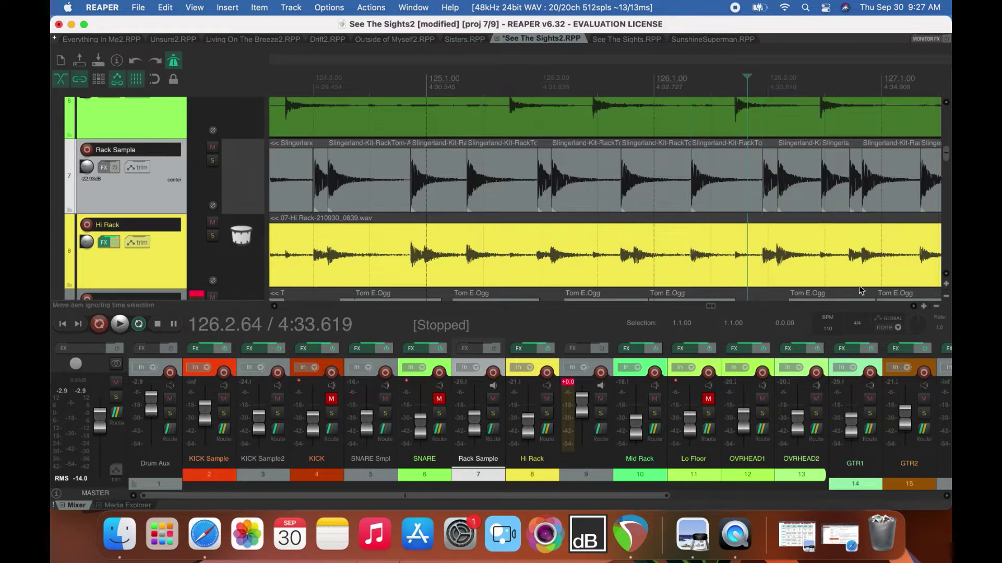
{"action": "left_click", "coordinate": [914, 306]}
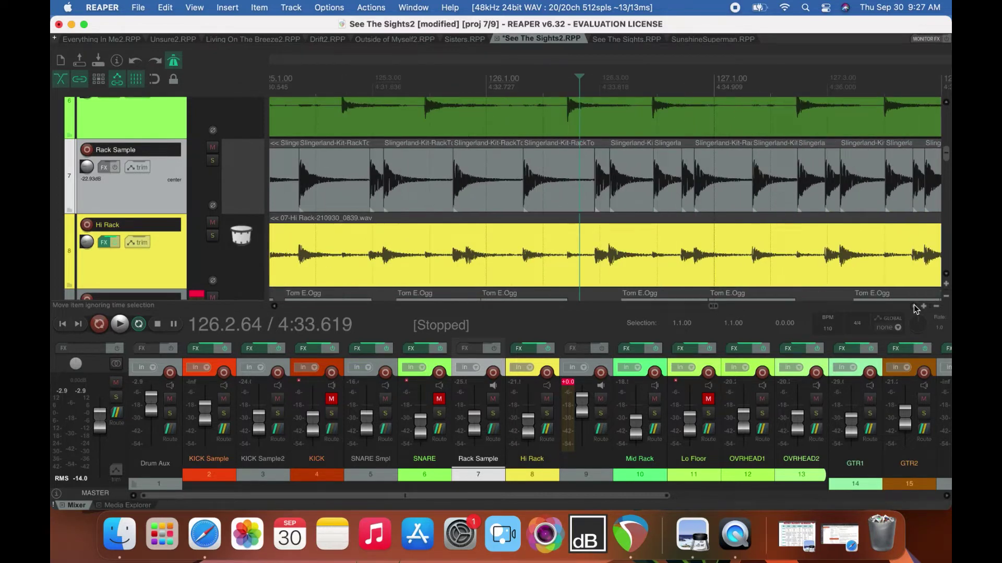
{"action": "left_click", "coordinate": [670, 195]}
{"action": "key", "text": "Delete"}
{"action": "left_click_drag", "start_coordinate": [653, 195], "coordinate": [678, 200]}
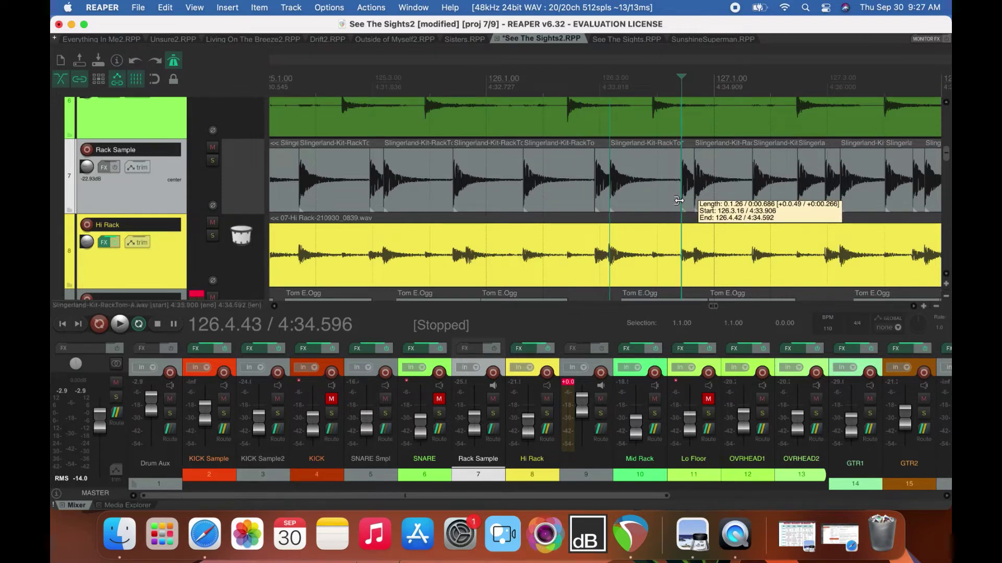
Delete the extra Rack Sample items around 127.2.60 and 127.4.10, extending the preceding items to the following hits.
{"action": "left_click", "coordinate": [804, 197]}
{"action": "key", "text": "Delete"}
{"action": "left_click_drag", "start_coordinate": [793, 196], "coordinate": [823, 202]}
{"action": "scroll", "coordinate": [911, 305], "scroll_direction": "right", "scroll_amount": 5}
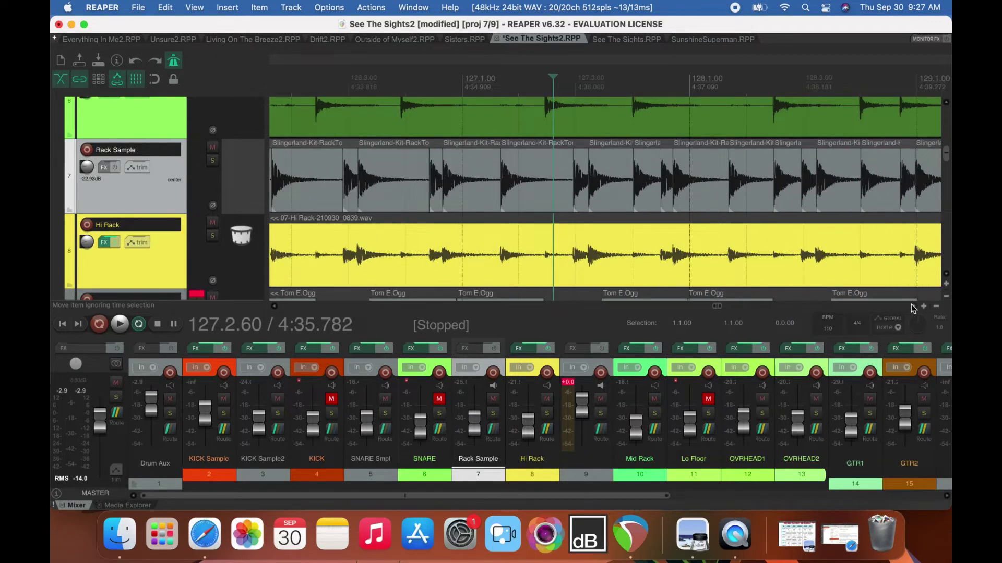
{"action": "left_click", "coordinate": [641, 184]}
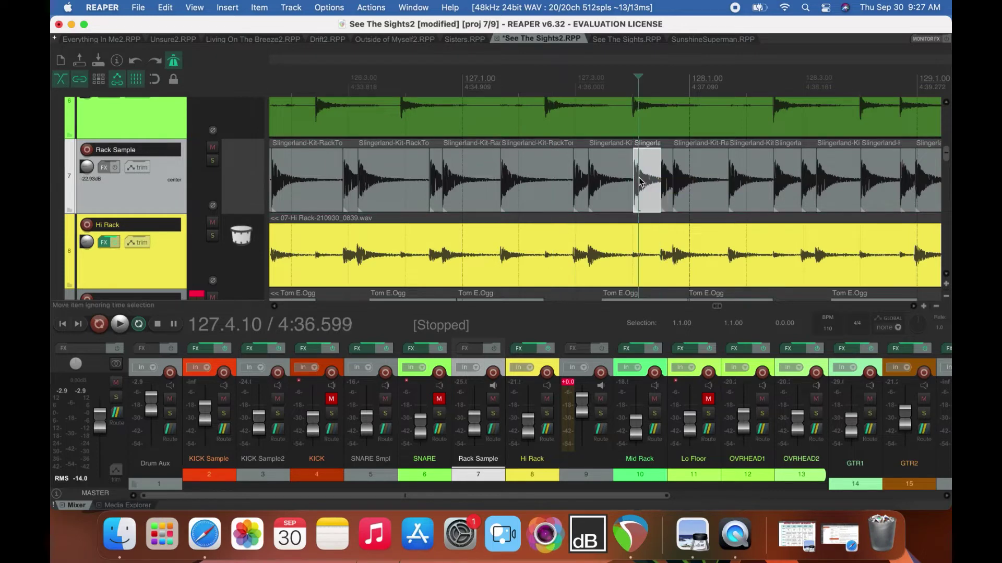
{"action": "key", "text": "Delete"}
{"action": "left_click_drag", "start_coordinate": [632, 183], "coordinate": [659, 196]}
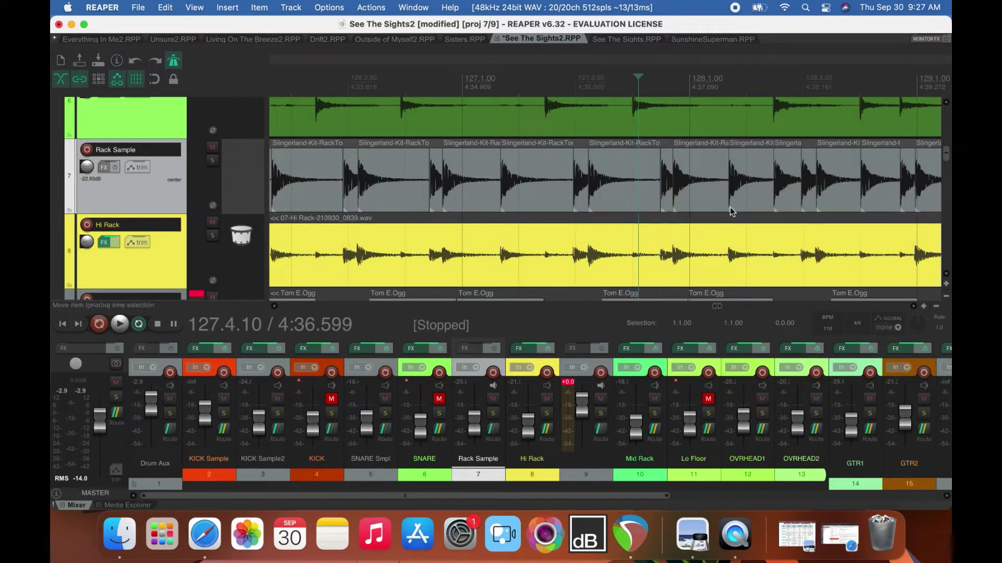
Delete the extra Rack Sample items around 128.2.74 and between 128.4 and 129.1, extending the preceding items to the hits near 128.3 and 129.1.
{"action": "left_click", "coordinate": [784, 205]}
{"action": "key", "text": "Delete"}
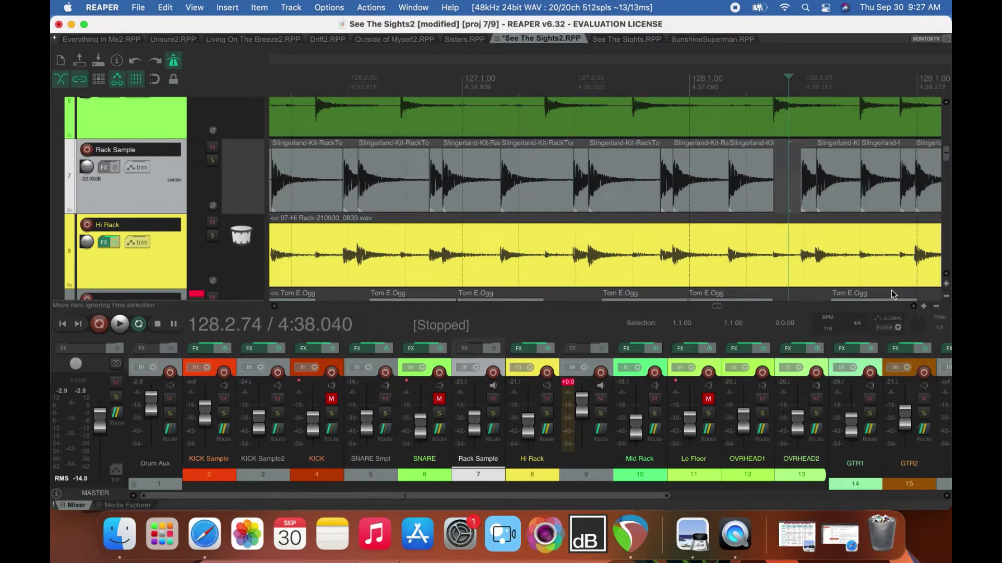
{"action": "left_click_drag", "start_coordinate": [774, 209], "coordinate": [799, 208]}
{"action": "left_click", "coordinate": [913, 307]}
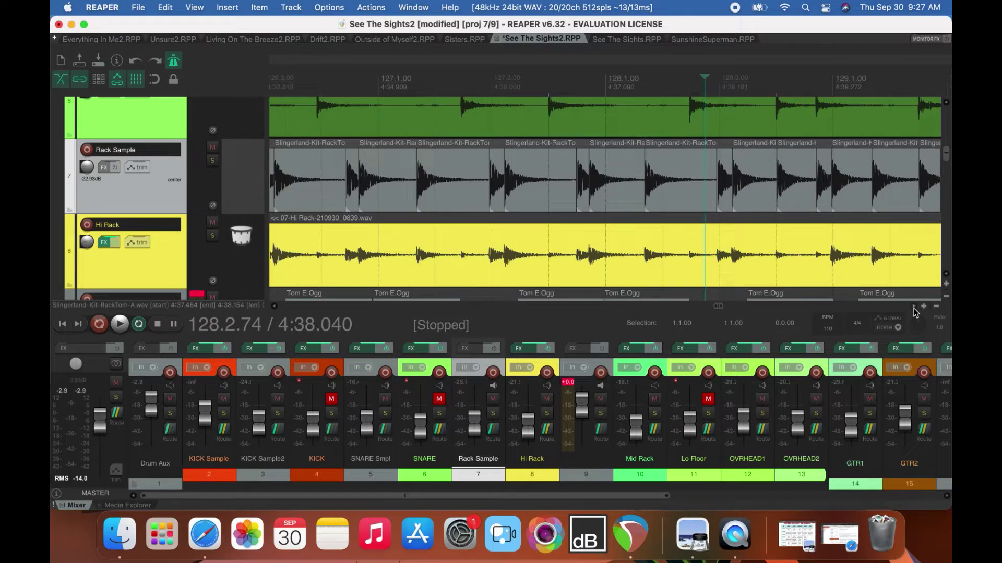
{"action": "left_click", "coordinate": [634, 177]}
{"action": "left_click", "coordinate": [658, 191]}
{"action": "key", "text": "Delete"}
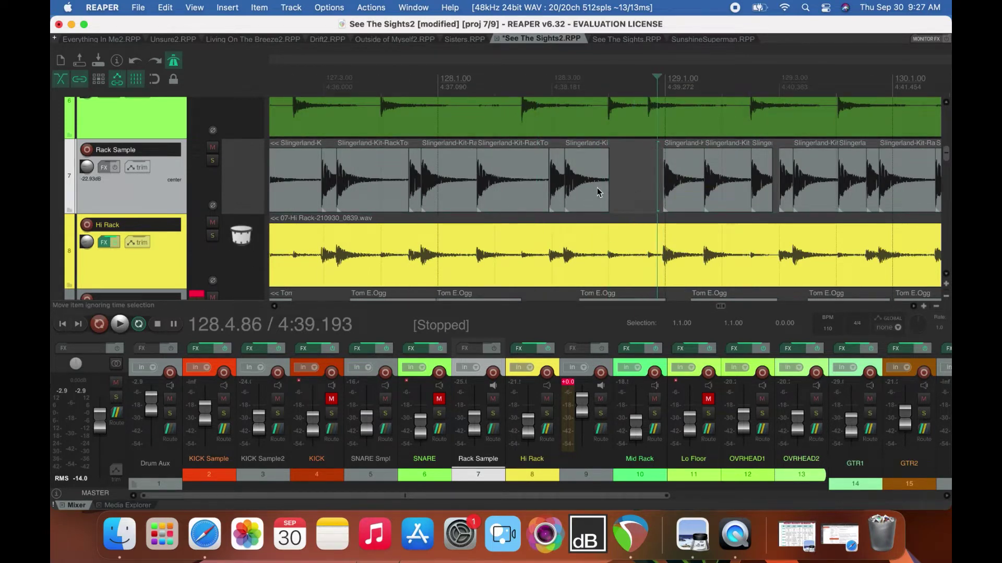
{"action": "left_click_drag", "start_coordinate": [607, 192], "coordinate": [660, 200]}
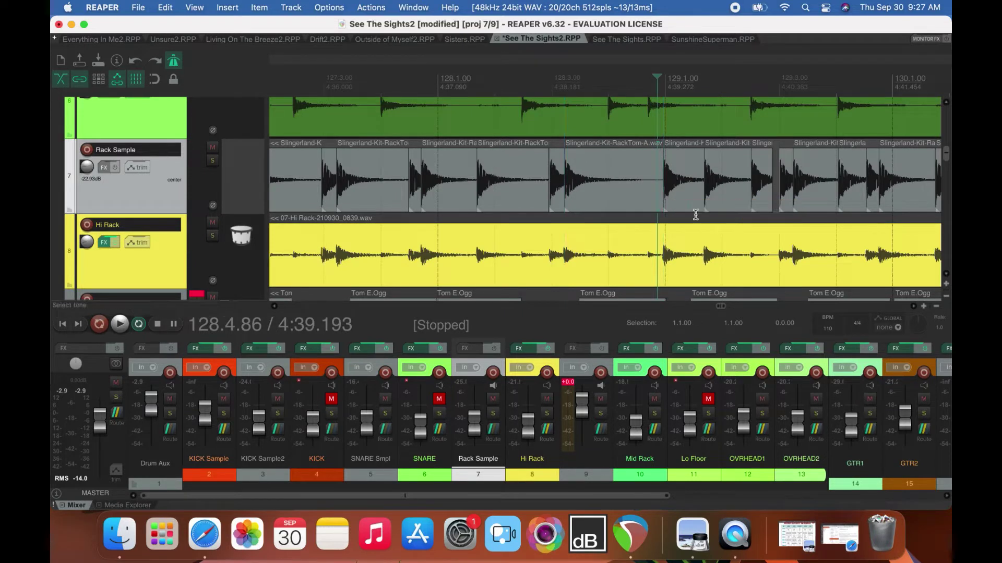
Delete the extra Rack Sample items around 129.2.78 and 129.4.35, extending the preceding items to the following hits.
{"action": "left_click", "coordinate": [765, 189]}
{"action": "key", "text": "Delete"}
{"action": "left_click_drag", "start_coordinate": [752, 191], "coordinate": [778, 197]}
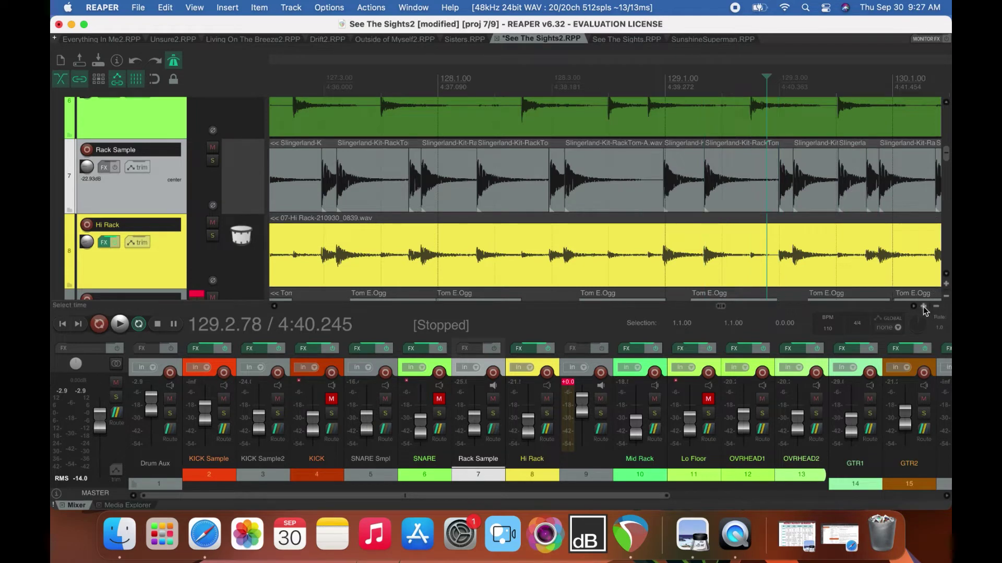
{"action": "scroll", "coordinate": [914, 308], "scroll_direction": "right", "scroll_amount": 3}
{"action": "left_click", "coordinate": [687, 211]}
{"action": "key", "text": "Delete"}
{"action": "left_click_drag", "start_coordinate": [671, 202], "coordinate": [697, 203]}
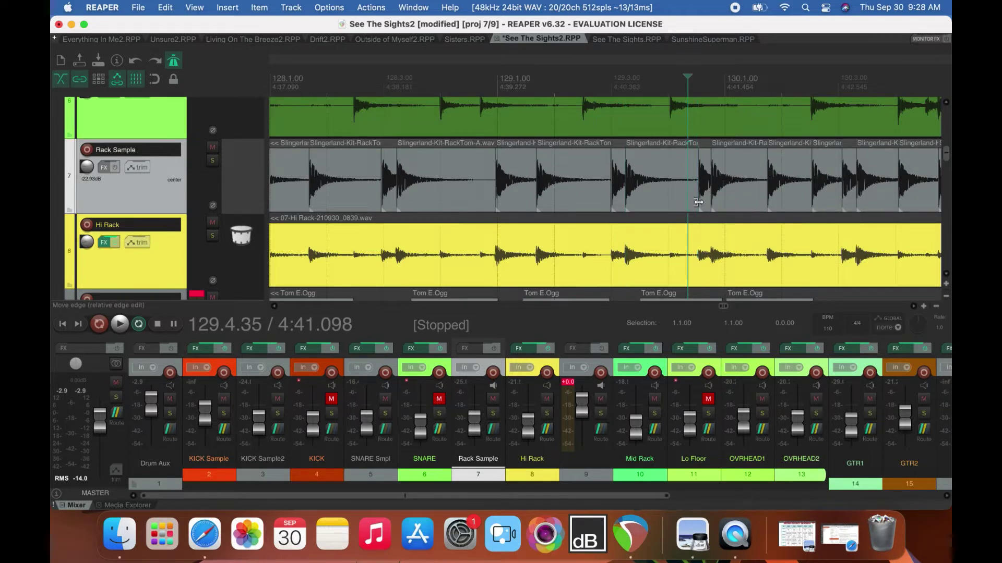
Close the small remaining gap on the Rack Sample track just before the hit at 129.3.
{"action": "left_click", "coordinate": [614, 91]}
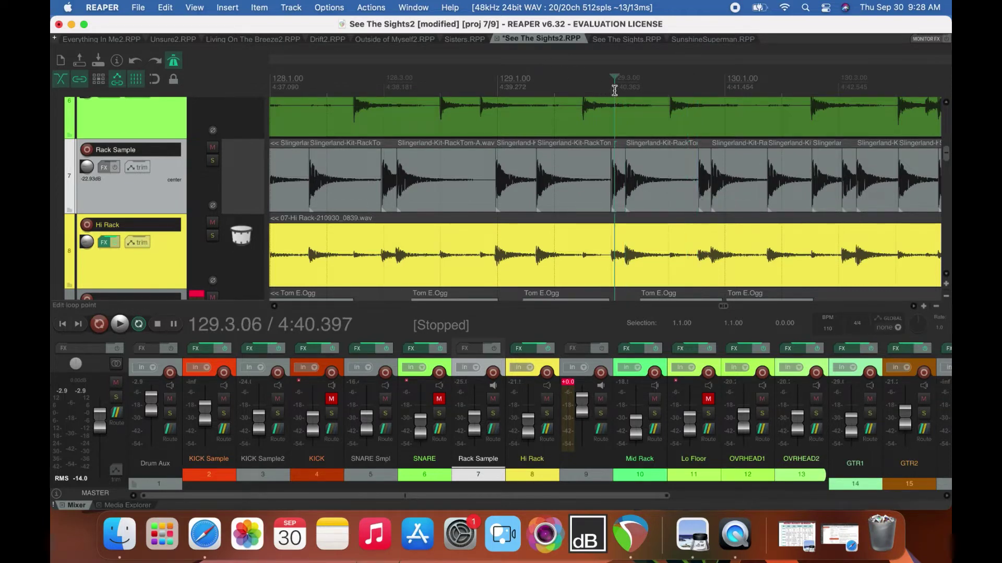
{"action": "scroll", "coordinate": [615, 91], "scroll_direction": "up", "scroll_amount": 10}
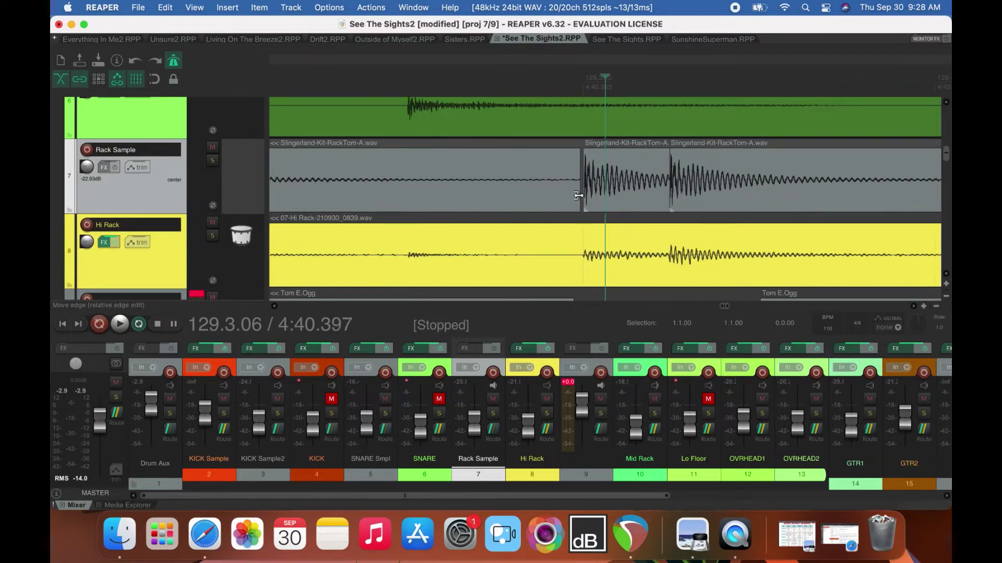
{"action": "left_click_drag", "start_coordinate": [578, 195], "coordinate": [582, 196]}
{"action": "scroll", "coordinate": [582, 196], "scroll_direction": "down", "scroll_amount": 10}
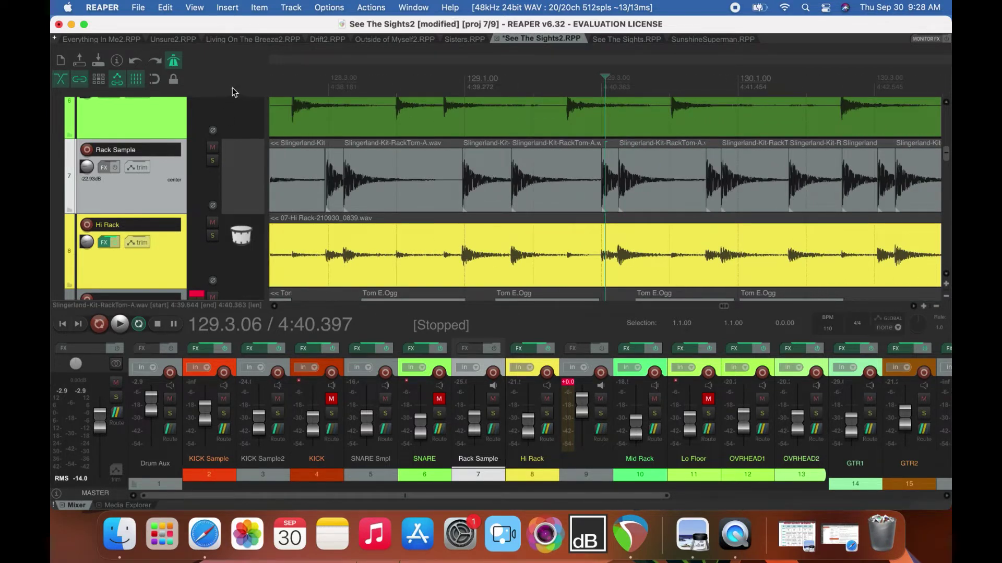
Close the small remaining gap on the Rack Sample track just before the hit at 128.3.
{"action": "left_click", "coordinate": [323, 88]}
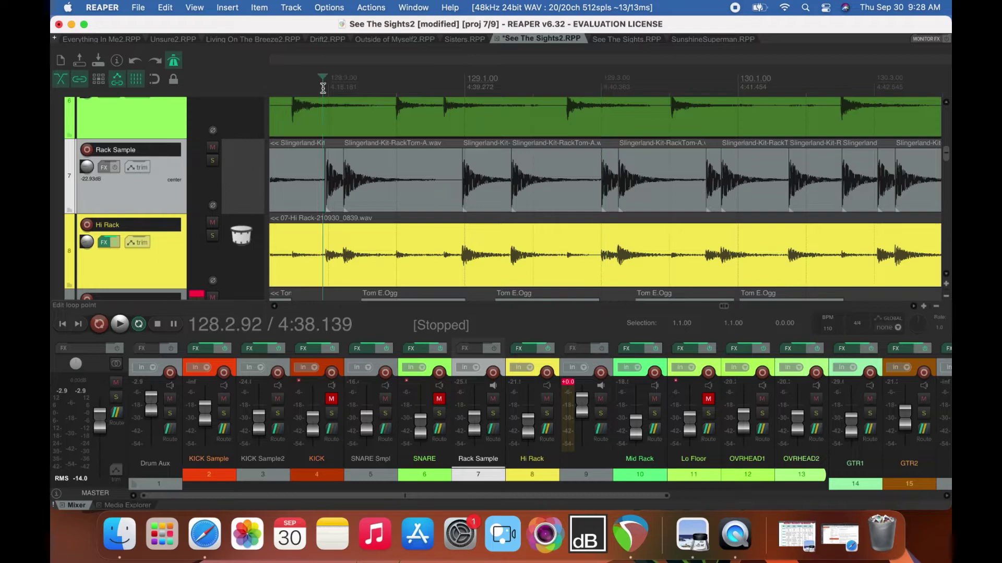
{"action": "scroll", "coordinate": [323, 88], "scroll_direction": "up", "scroll_amount": 8}
{"action": "scroll", "coordinate": [323, 88], "scroll_direction": "up", "scroll_amount": 2}
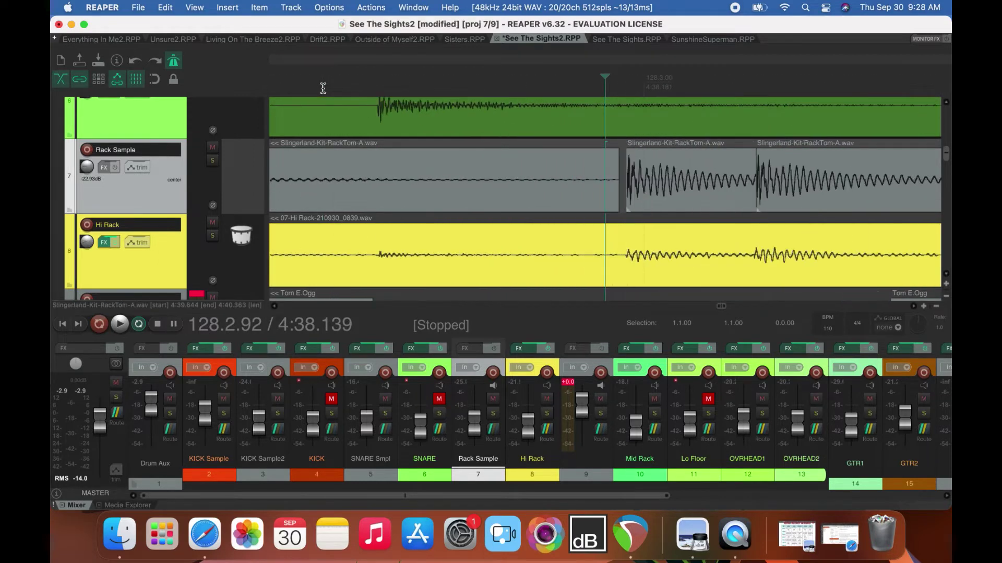
{"action": "left_click_drag", "start_coordinate": [620, 196], "coordinate": [624, 197]}
{"action": "scroll", "coordinate": [624, 196], "scroll_direction": "down", "scroll_amount": 6}
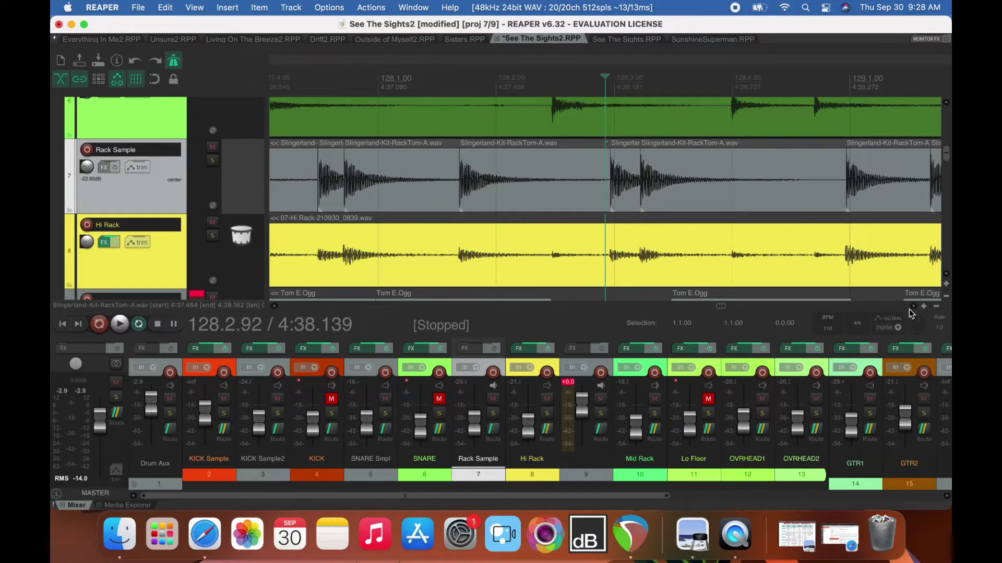
Audition the Hi Rack track in solo from just before 129.1, and turn its solo off.
{"action": "scroll", "coordinate": [913, 312], "scroll_direction": "right", "scroll_amount": 5}
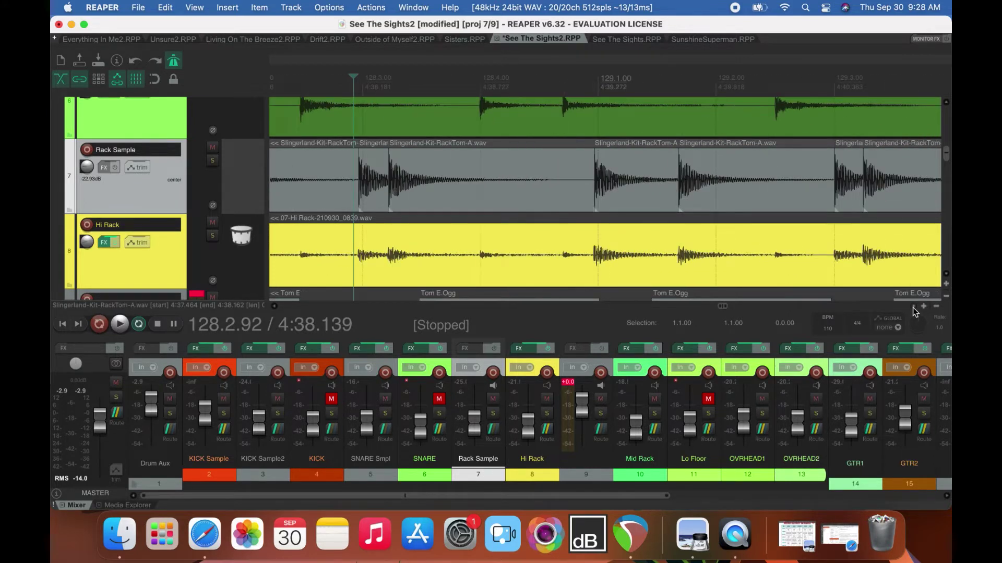
{"action": "scroll", "coordinate": [913, 311], "scroll_direction": "right", "scroll_amount": 2}
{"action": "left_click", "coordinate": [212, 236]}
{"action": "left_click", "coordinate": [496, 84]}
{"action": "key", "text": "space"}
{"action": "key", "text": "space"}
{"action": "left_click", "coordinate": [212, 236]}
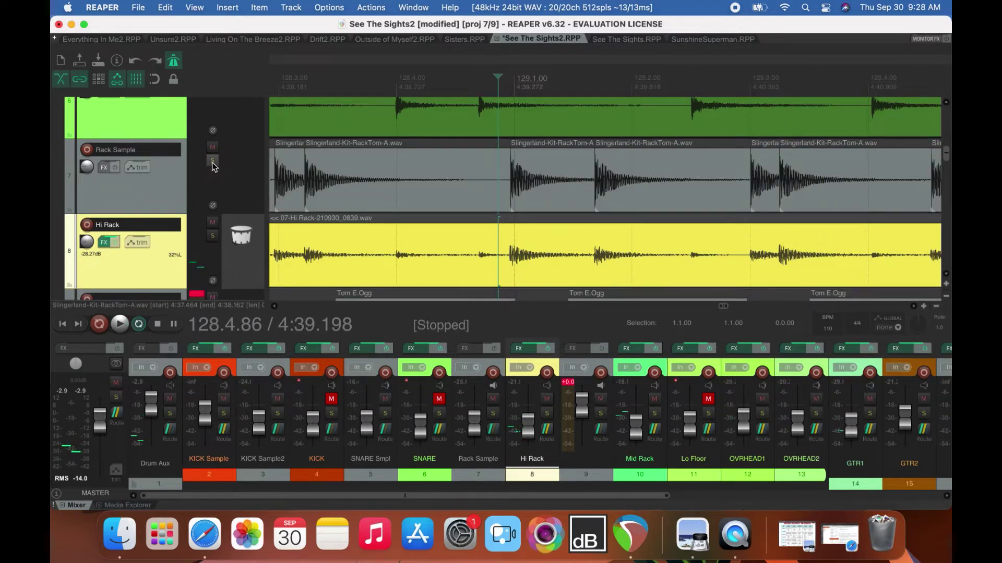
Lower the volume of the short Rack Sample item at 129.3 to -3.18 dB and also reduce the short item at 128.3.
{"action": "left_click", "coordinate": [764, 154]}
{"action": "left_click_drag", "start_coordinate": [763, 153], "coordinate": [762, 168]}
{"action": "left_click", "coordinate": [291, 150]}
{"action": "left_click_drag", "start_coordinate": [290, 150], "coordinate": [290, 151]}
{"action": "mouse_move", "coordinate": [291, 160]}
{"action": "left_mouse_down"}
{"action": "mouse_move", "coordinate": [291, 151]}
{"action": "mouse_move", "coordinate": [291, 167]}
{"action": "left_mouse_up"}
Lower the volume of the short Rack Sample item at 129.4.53 to -2.36 dB.
{"action": "scroll", "coordinate": [917, 310], "scroll_direction": "right", "scroll_amount": 5}
{"action": "left_click", "coordinate": [689, 176]}
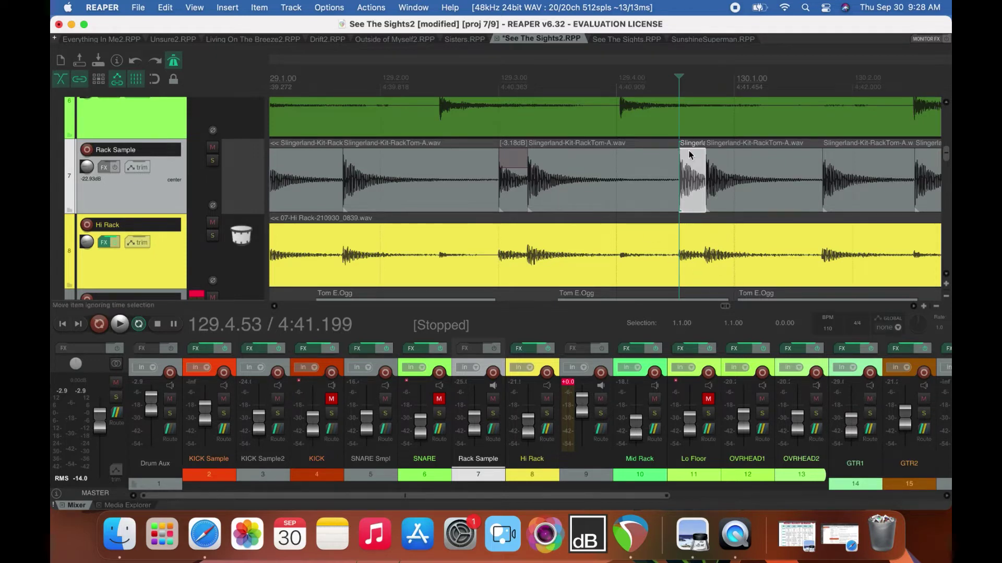
{"action": "left_click_drag", "start_coordinate": [689, 150], "coordinate": [689, 164]}
Delete the extra Rack Sample item between 130.2 and 130.3 and extend the preceding item to the hit near 130.3.
{"action": "scroll", "coordinate": [928, 310], "scroll_direction": "right", "scroll_amount": 3}
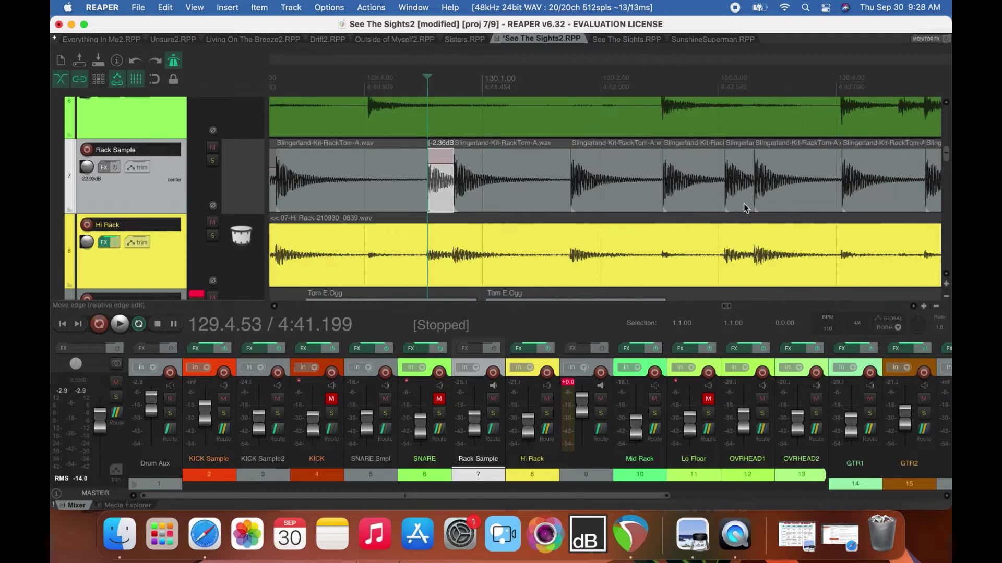
{"action": "left_click", "coordinate": [689, 188]}
{"action": "left_click_drag", "start_coordinate": [660, 183], "coordinate": [725, 200]}
Lower the volume of the short Rack Sample item near 130.3 to -2.47 dB.
{"action": "left_click", "coordinate": [736, 150]}
{"action": "left_click", "coordinate": [738, 156]}
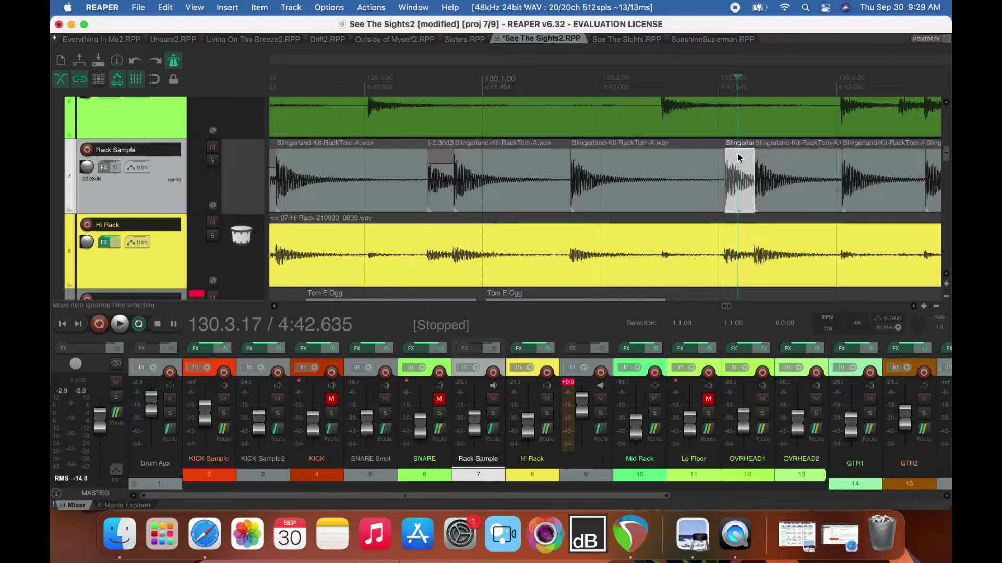
{"action": "left_click_drag", "start_coordinate": [738, 150], "coordinate": [737, 164]}
Check the hit at 130.4 with Hi Rack soloed, and delete the extra Rack Sample item there.
{"action": "left_click", "coordinate": [867, 192]}
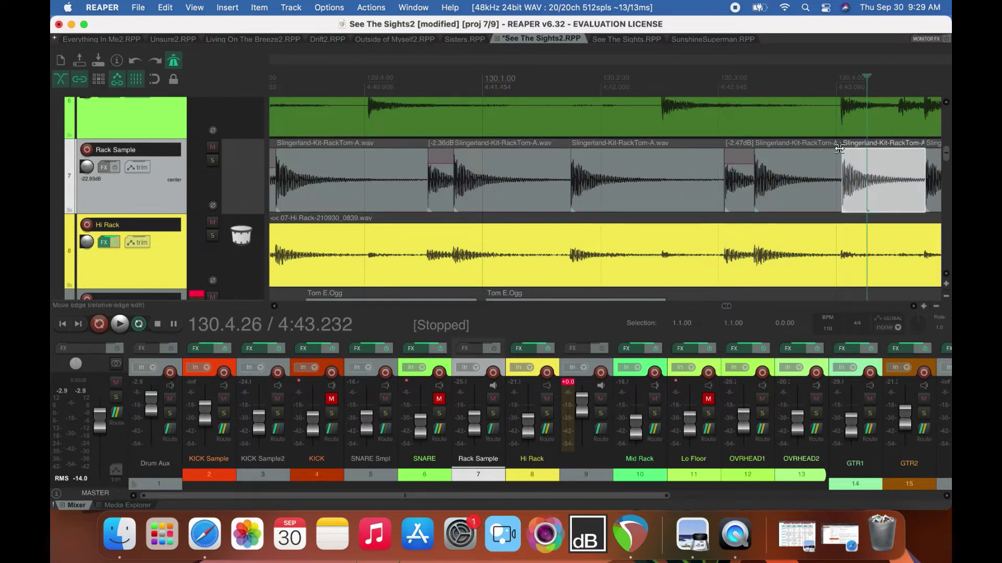
{"action": "left_click", "coordinate": [832, 83]}
{"action": "left_click", "coordinate": [209, 235]}
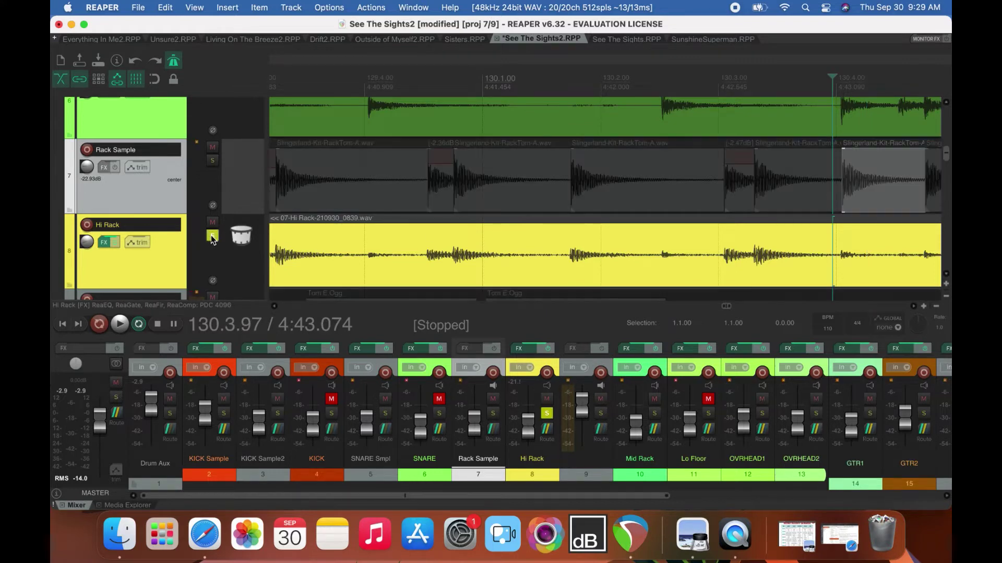
{"action": "key", "text": "space"}
{"action": "key", "text": "space"}
{"action": "left_click", "coordinate": [868, 194]}
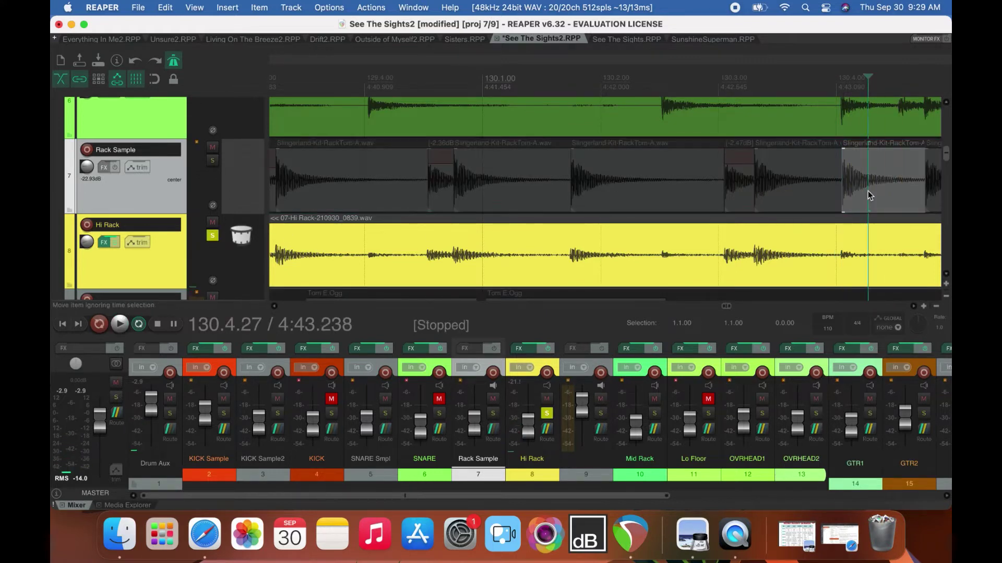
{"action": "key", "text": "Delete"}
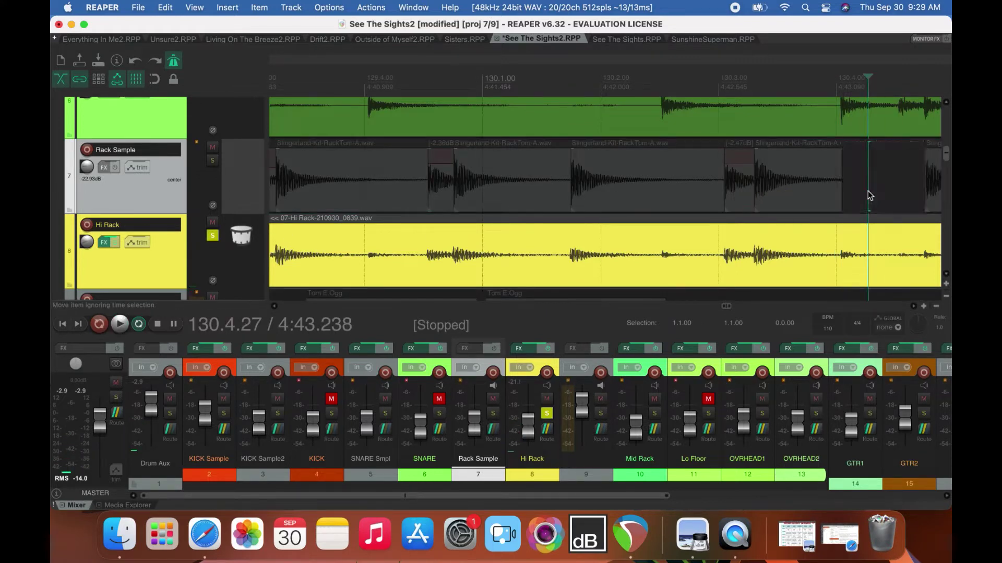
{"action": "left_click", "coordinate": [212, 237]}
Extend the Rack Sample item before the gap at 130.4 to the start of the next item, near 130.4.75.
{"action": "scroll", "coordinate": [915, 308], "scroll_direction": "right", "scroll_amount": 5}
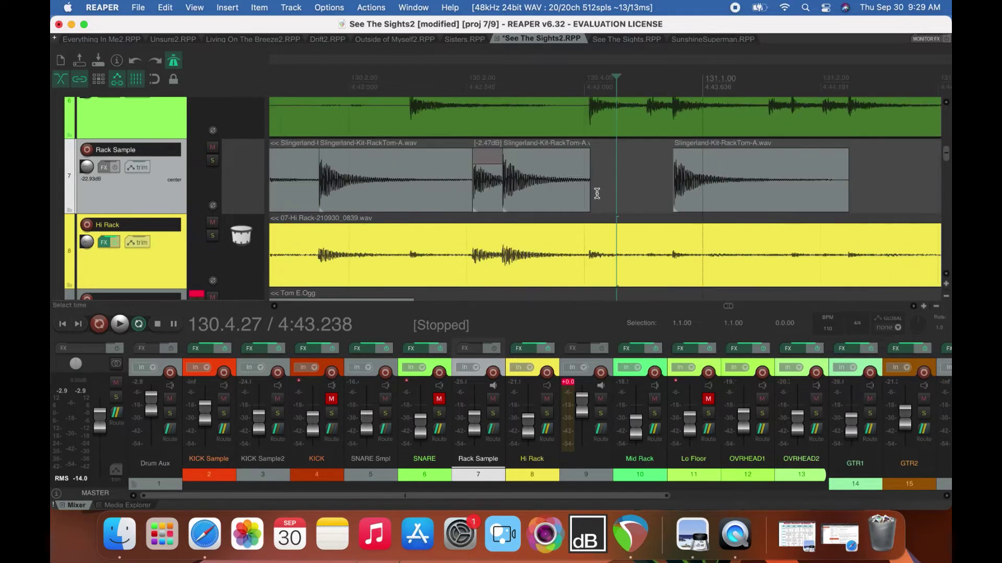
{"action": "left_click_drag", "start_coordinate": [590, 191], "coordinate": [673, 205]}
{"action": "left_click", "coordinate": [673, 88]}
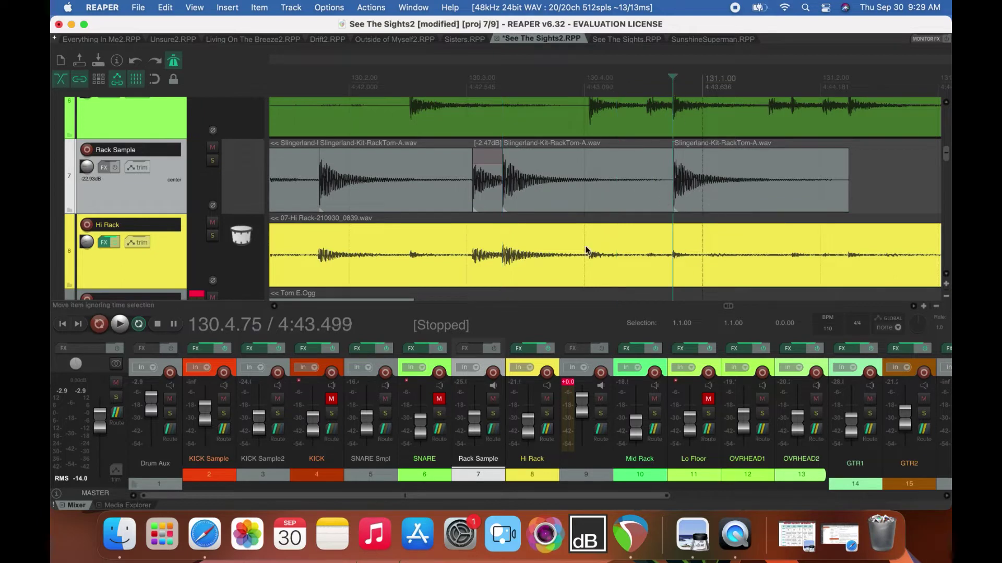
Check the quiet hits from 130.4 with Hi Rack soloed, and delete the Rack Sample item starting near 130.4.75.
{"action": "left_click", "coordinate": [212, 235]}
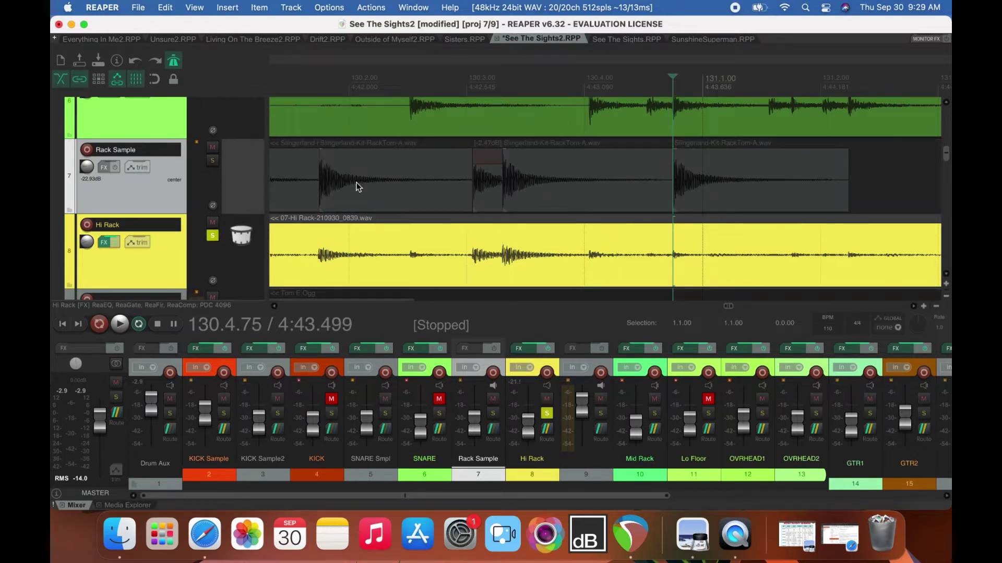
{"action": "left_click", "coordinate": [592, 79]}
{"action": "key", "text": "space"}
{"action": "key", "text": "space"}
{"action": "left_click", "coordinate": [747, 170]}
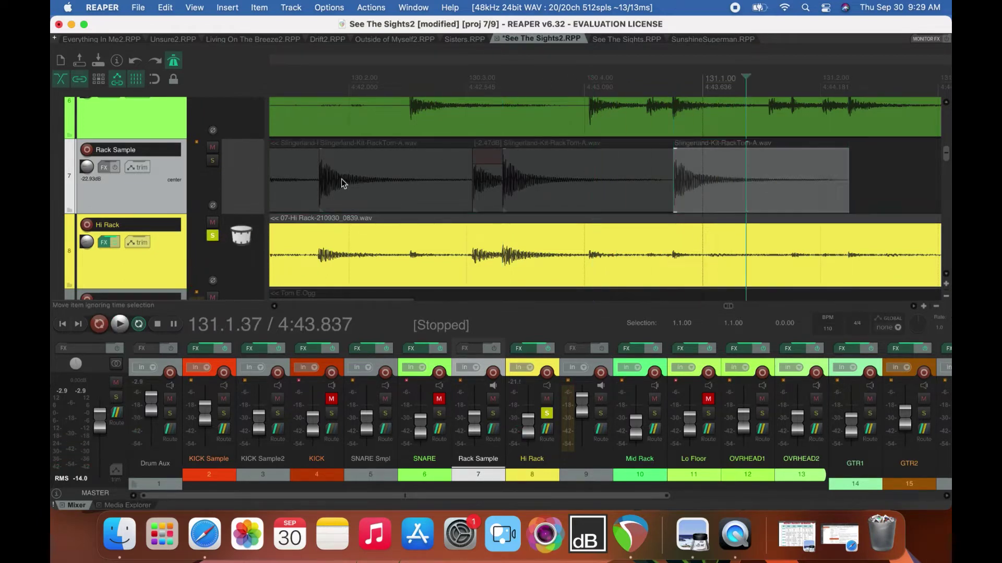
{"action": "left_click", "coordinate": [213, 235]}
{"action": "key", "text": "Delete"}
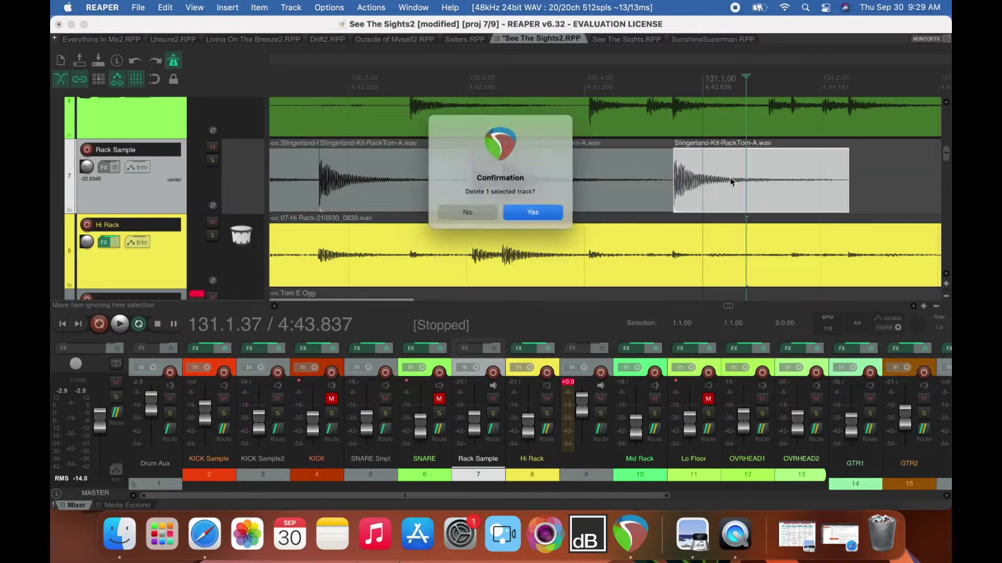
{"action": "left_click", "coordinate": [446, 217]}
{"action": "left_click", "coordinate": [734, 182]}
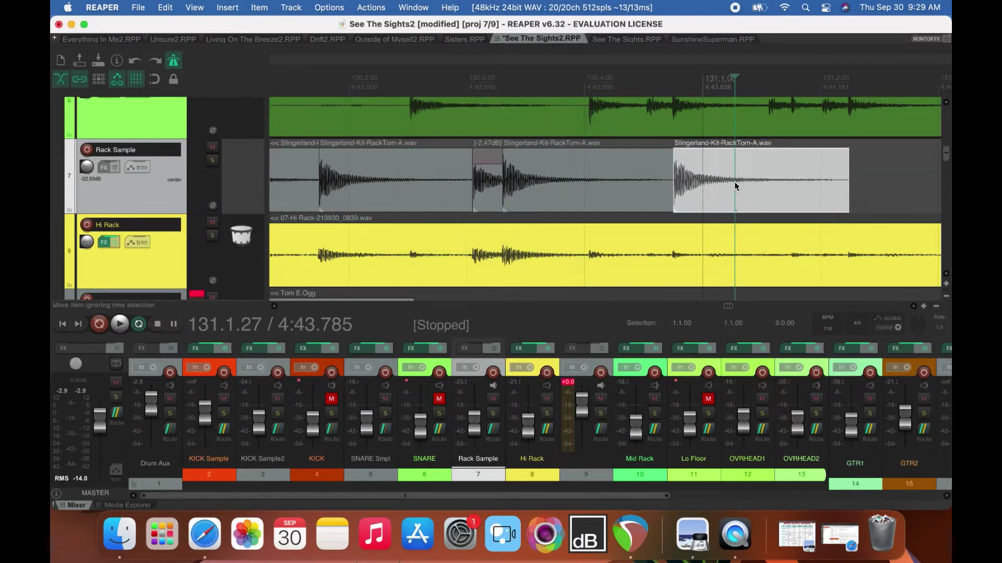
{"action": "key", "text": "Delete"}
Extend the last Rack Sample item of this passage to about 131.3 with a fade-out, and solo Rack Sample to check it.
{"action": "left_click_drag", "start_coordinate": [668, 182], "coordinate": [690, 168]}
{"action": "left_click", "coordinate": [663, 92]}
{"action": "left_click", "coordinate": [612, 92]}
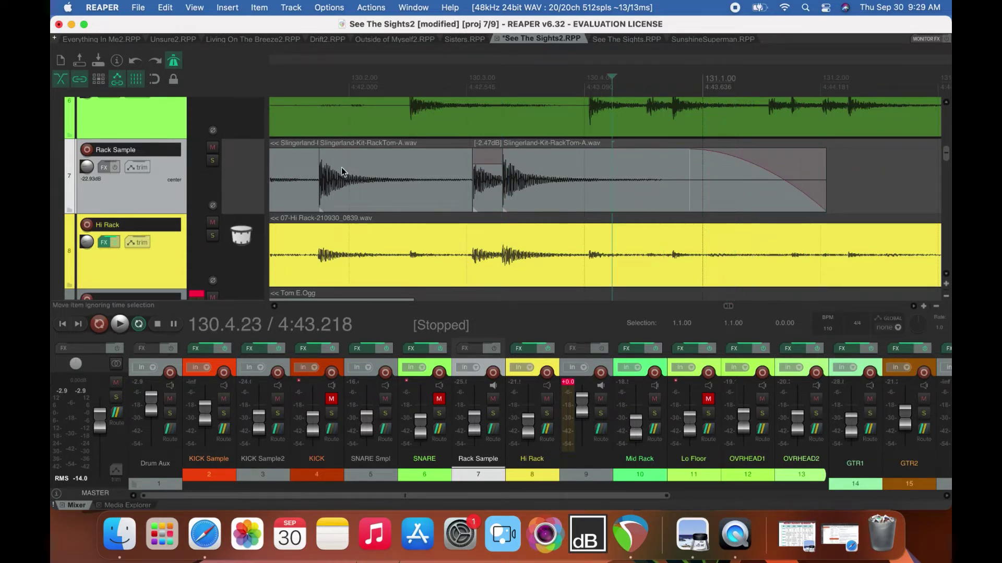
{"action": "left_click", "coordinate": [212, 160]}
{"action": "key", "text": "space"}
{"action": "key", "text": "space"}
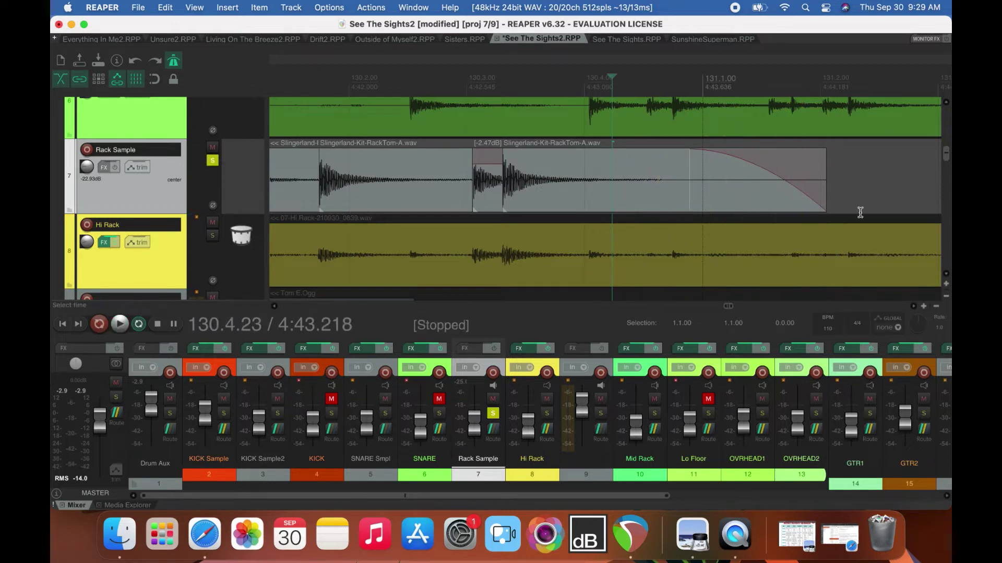
{"action": "left_click_drag", "start_coordinate": [821, 187], "coordinate": [938, 189]}
Examine the rest of the song beyond bar 131 for remaining Rack Sample items.
{"action": "key", "text": "minus"}
{"action": "key", "text": "minus"}
{"action": "key", "text": "minus"}
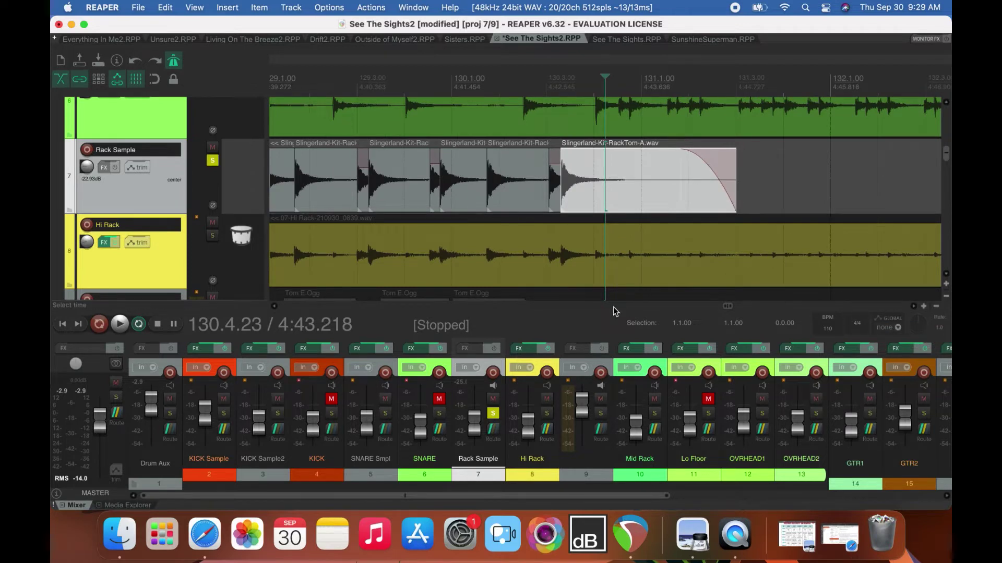
{"action": "key", "text": "minus"}
{"action": "key", "text": "minus"}
{"action": "key", "text": "minus"}
{"action": "key", "text": "minus"}
{"action": "key", "text": "minus"}
{"action": "key", "text": "minus"}
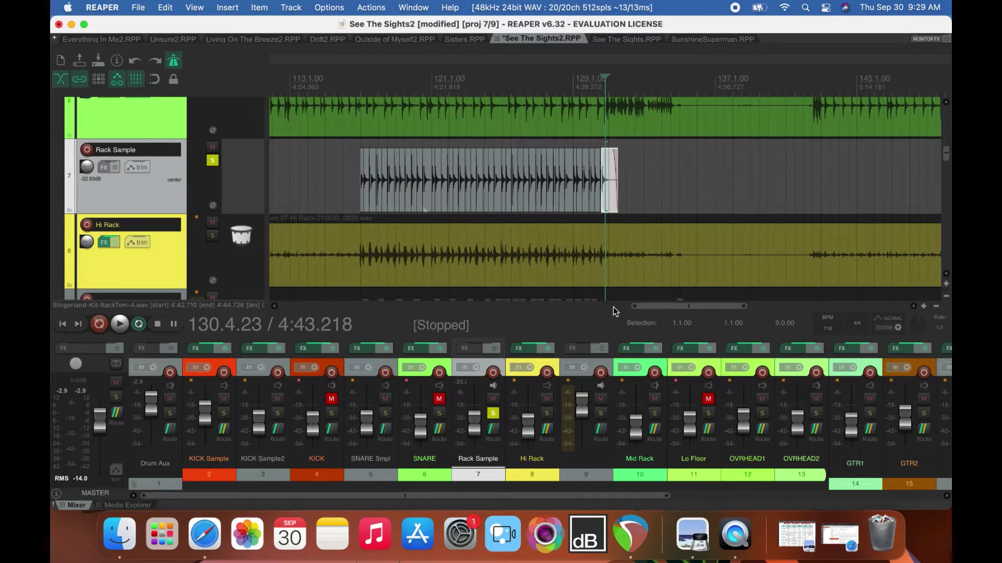
{"action": "left_click_drag", "start_coordinate": [947, 159], "coordinate": [948, 148]}
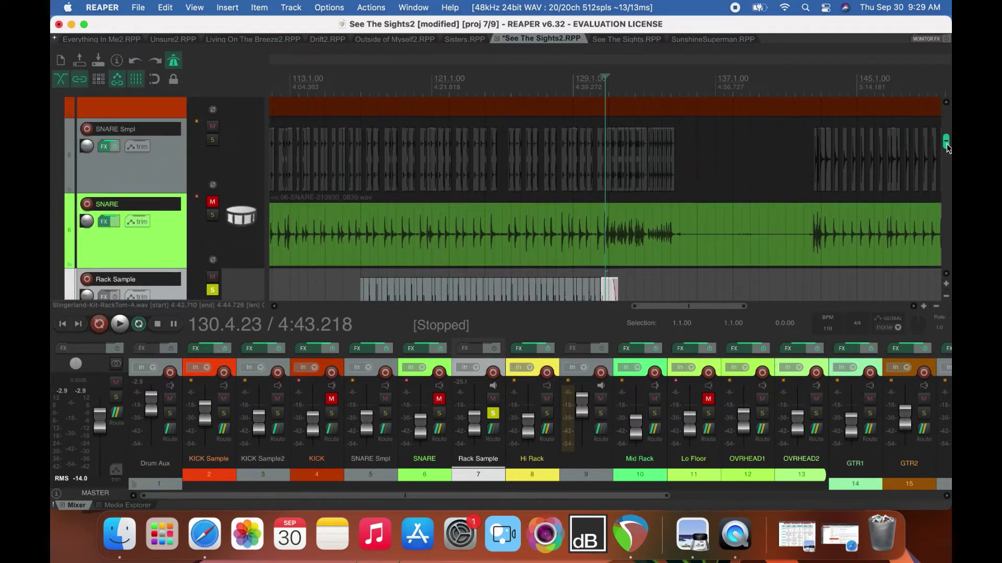
{"action": "scroll", "coordinate": [948, 147], "scroll_direction": "down", "scroll_amount": 3}
{"action": "left_click_drag", "start_coordinate": [721, 310], "coordinate": [822, 313]}
{"action": "left_click", "coordinate": [603, 87]}
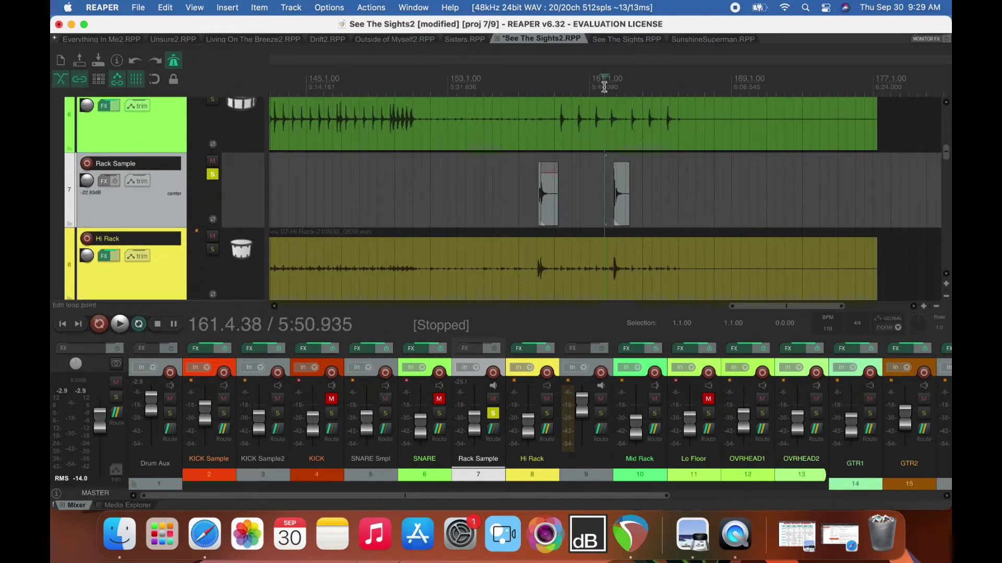
Lower the volume of the short Rack Sample item just after 162.2 to -2.70 dB.
{"action": "key", "text": "Right"}
{"action": "key", "text": "Right"}
{"action": "key", "text": "Right"}
{"action": "key", "text": "Right"}
{"action": "key", "text": "Right"}
{"action": "key", "text": "Right"}
{"action": "key", "text": "Right"}
{"action": "key", "text": "shift+Right"}
{"action": "key", "text": "shift+Right"}
{"action": "key", "text": "shift+Right"}
{"action": "key", "text": "shift+Right"}
{"action": "key", "text": "shift+Right"}
{"action": "key", "text": "shift+Right"}
{"action": "key", "text": "shift+Right"}
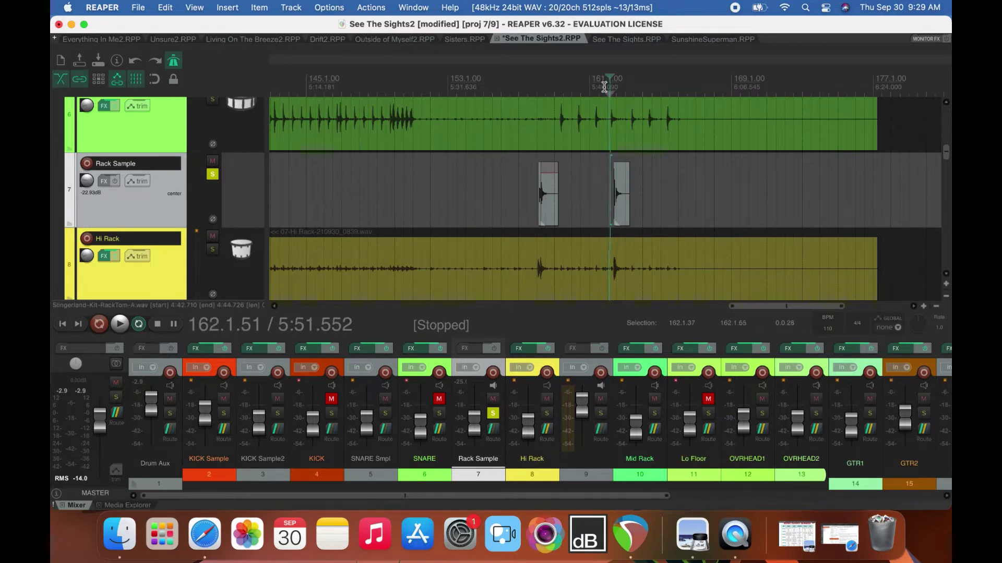
{"action": "scroll", "coordinate": [604, 87], "scroll_direction": "up", "scroll_amount": 10}
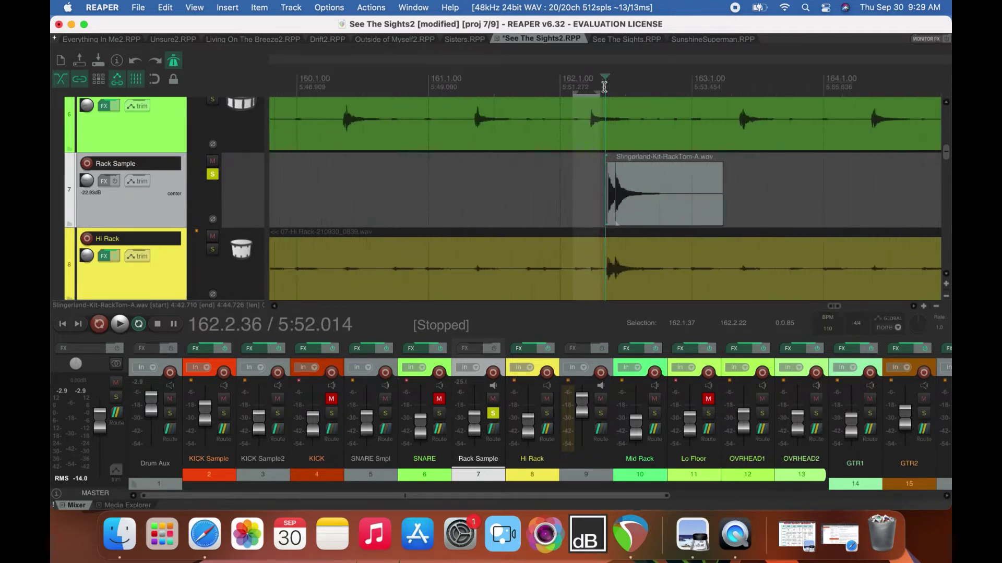
{"action": "scroll", "coordinate": [604, 88], "scroll_direction": "up", "scroll_amount": 4}
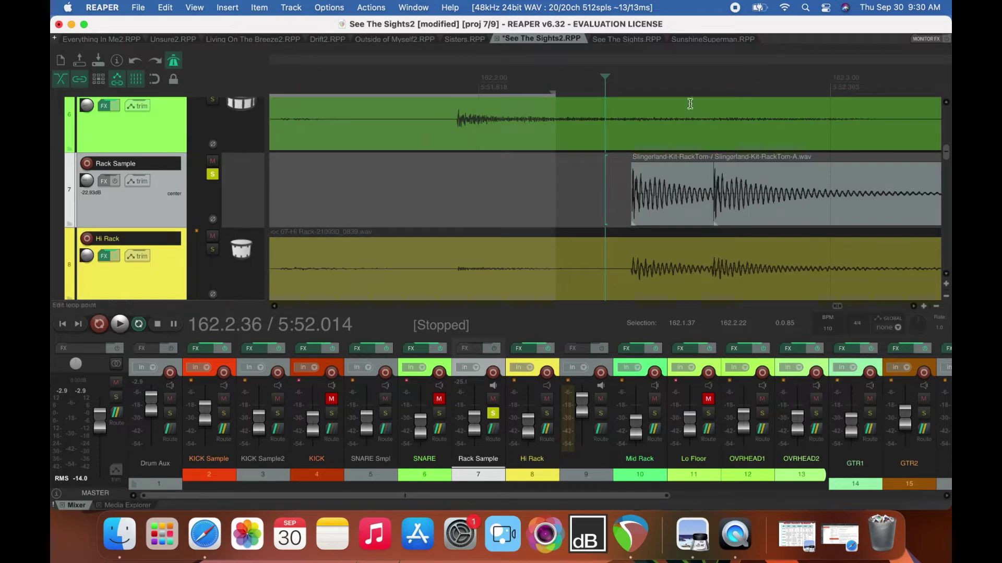
{"action": "left_click_drag", "start_coordinate": [657, 164], "coordinate": [657, 180]}
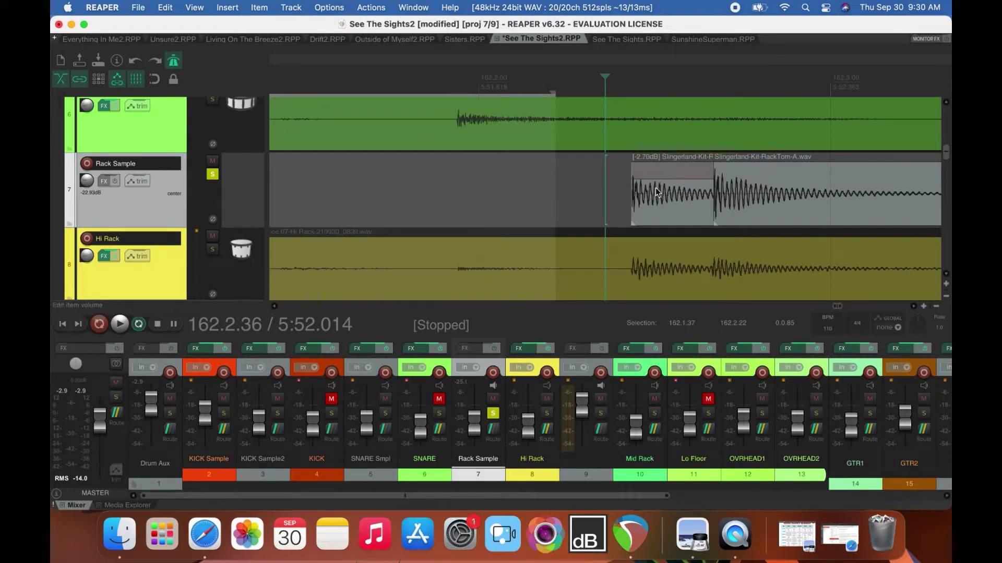
Extend the long Rack Sample items near bars 158 and 162 with fade-outs, and raise the volume of the one at bar 158.
{"action": "scroll", "coordinate": [275, 308], "scroll_direction": "left", "scroll_amount": 6}
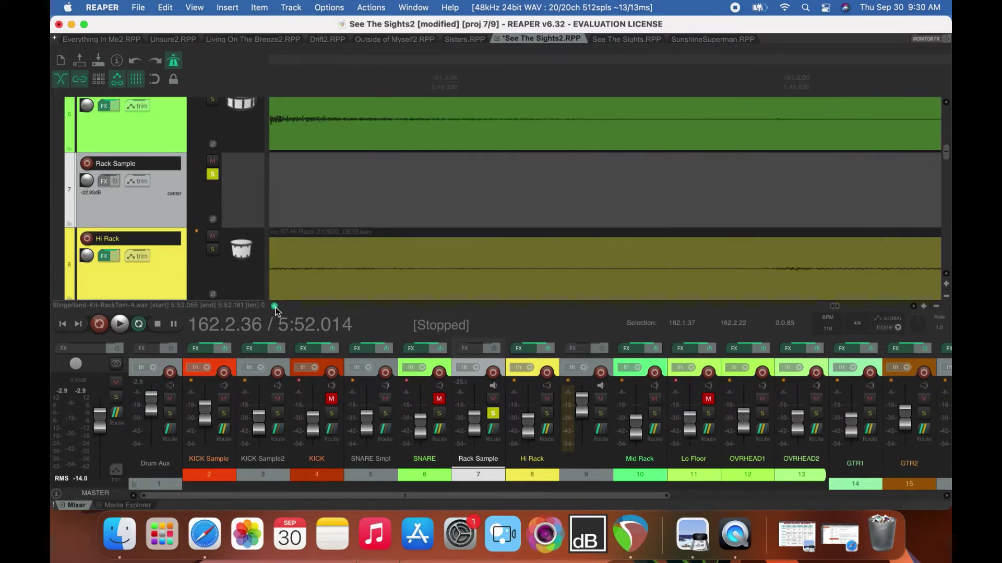
{"action": "scroll", "coordinate": [275, 308], "scroll_direction": "left", "scroll_amount": 3}
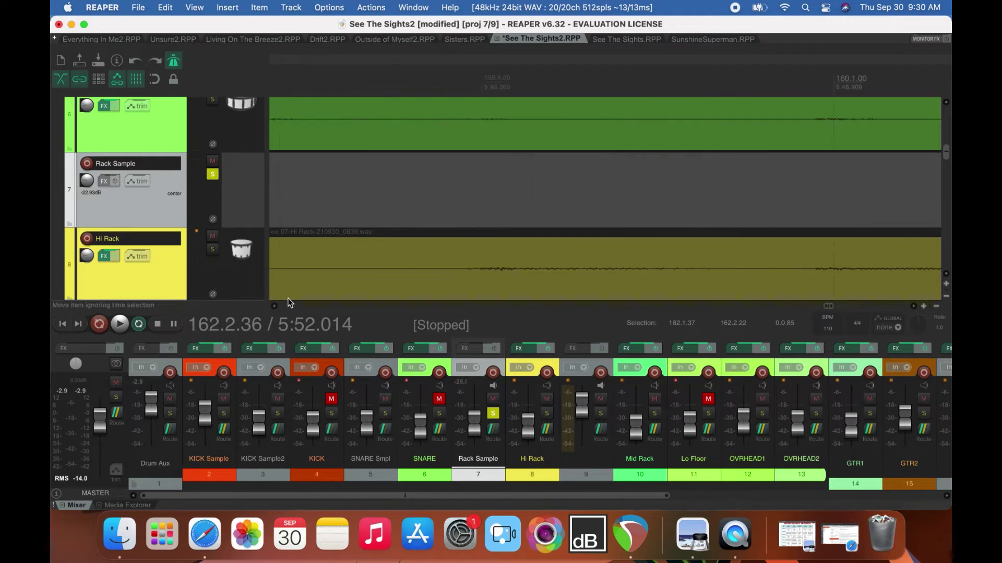
{"action": "left_click", "coordinate": [349, 84]}
{"action": "scroll", "coordinate": [350, 84], "scroll_direction": "down", "scroll_amount": 10}
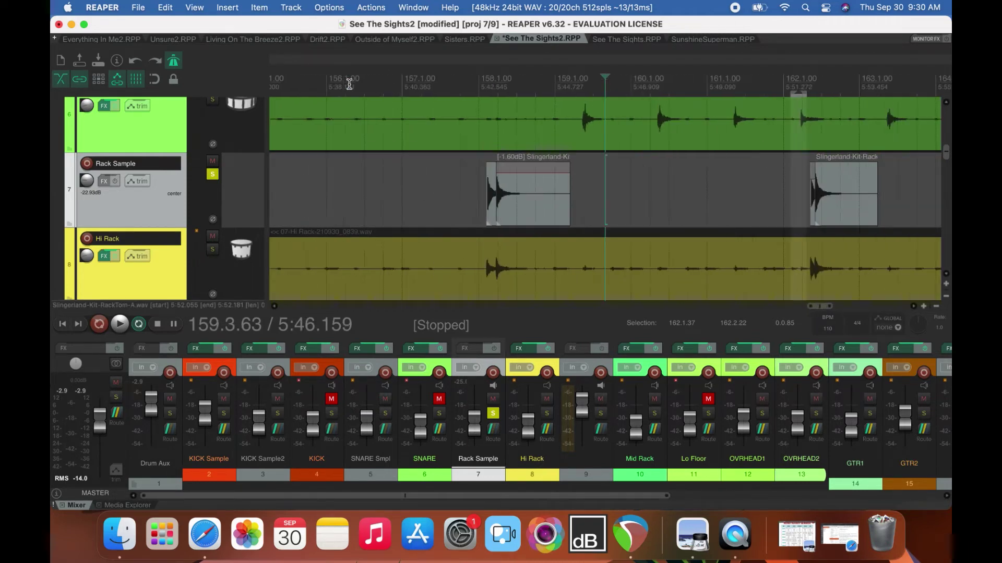
{"action": "left_click", "coordinate": [487, 187]}
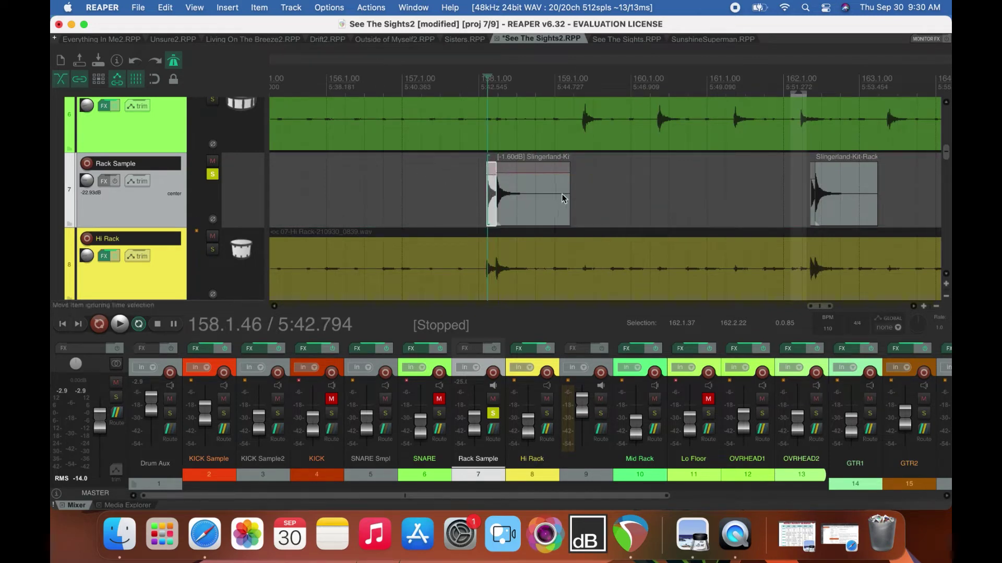
{"action": "left_click_drag", "start_coordinate": [565, 195], "coordinate": [565, 173]}
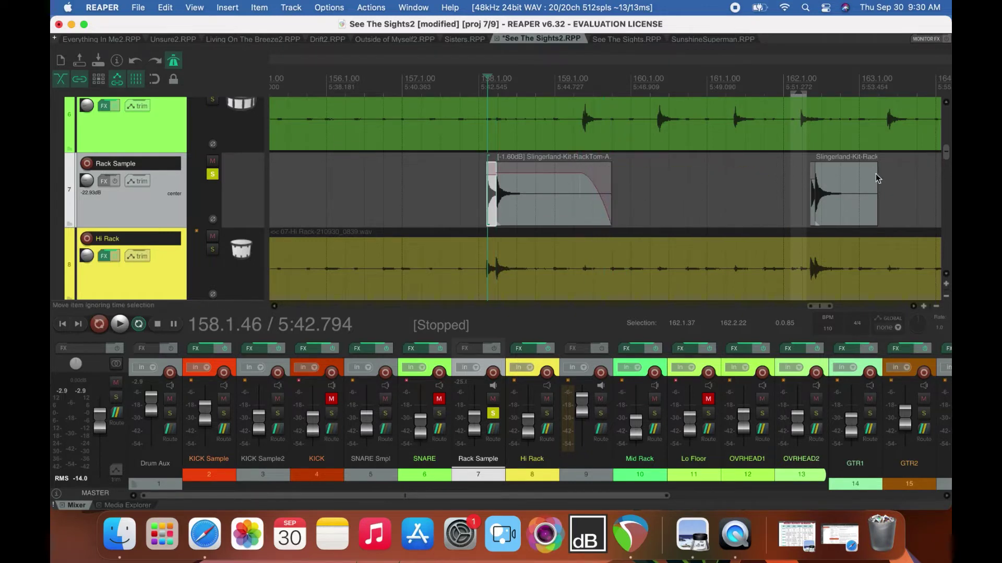
{"action": "left_click_drag", "start_coordinate": [877, 189], "coordinate": [881, 168]}
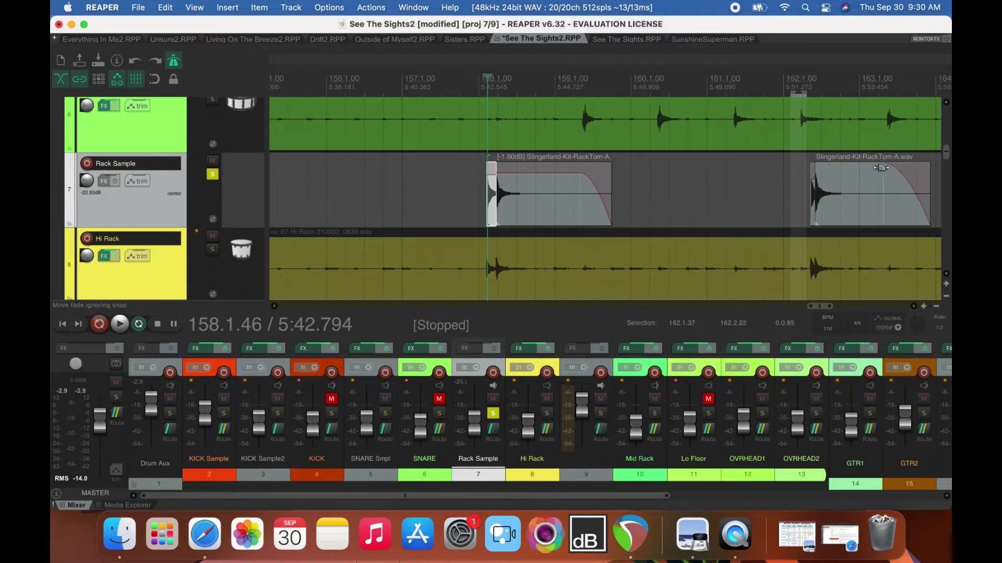
{"action": "left_click_drag", "start_coordinate": [521, 173], "coordinate": [522, 159]}
Select the SNARE Smpl item near 122.3 and take the Rack Sample track out of solo.
{"action": "left_click_drag", "start_coordinate": [274, 307], "coordinate": [274, 307]}
{"action": "scroll", "coordinate": [947, 152], "scroll_direction": "up", "scroll_amount": 3}
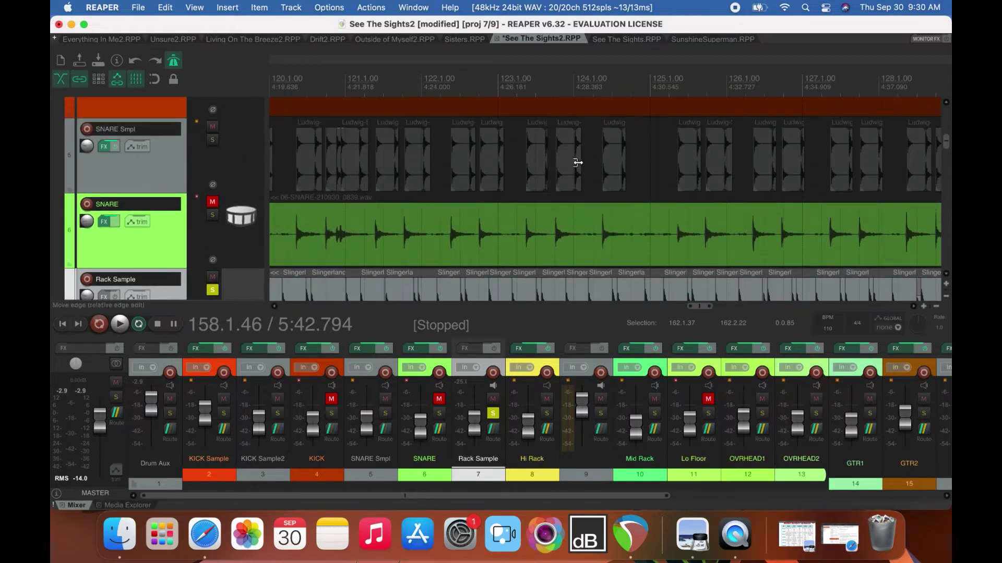
{"action": "left_click", "coordinate": [467, 152]}
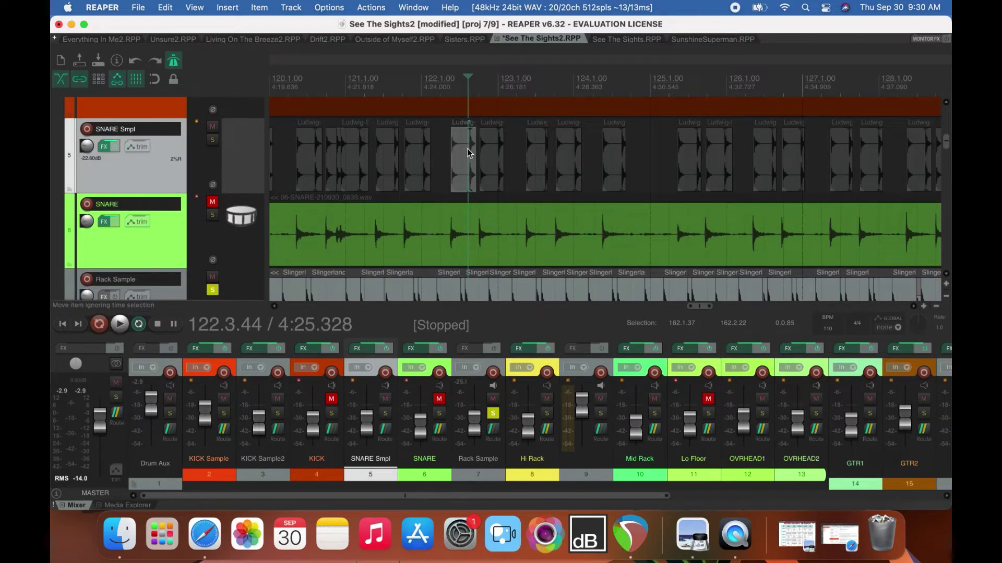
{"action": "left_click", "coordinate": [213, 290]}
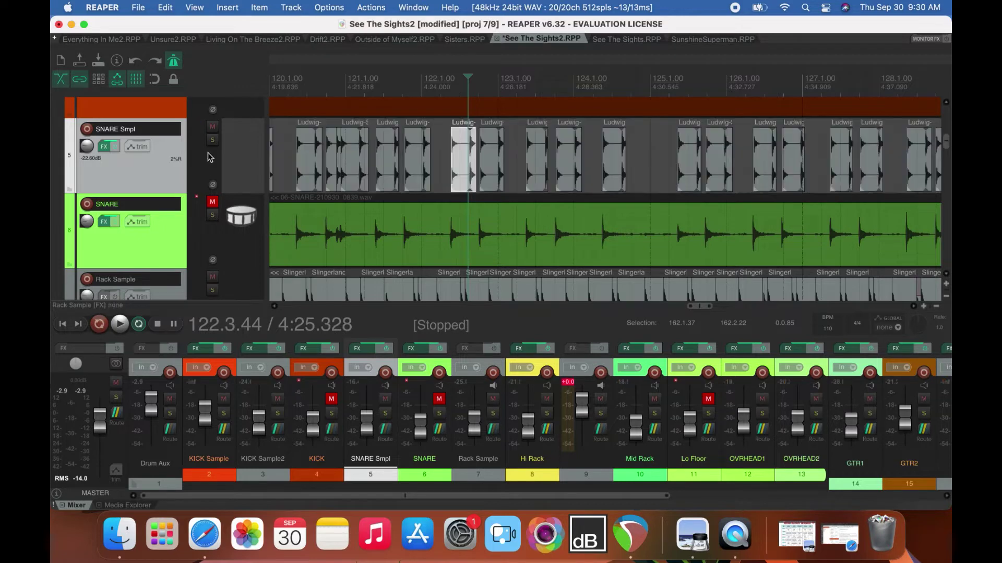
Solo the SNARE Smpl track and locate its first group of samples, between bars 19 and 25.
{"action": "left_click", "coordinate": [211, 140]}
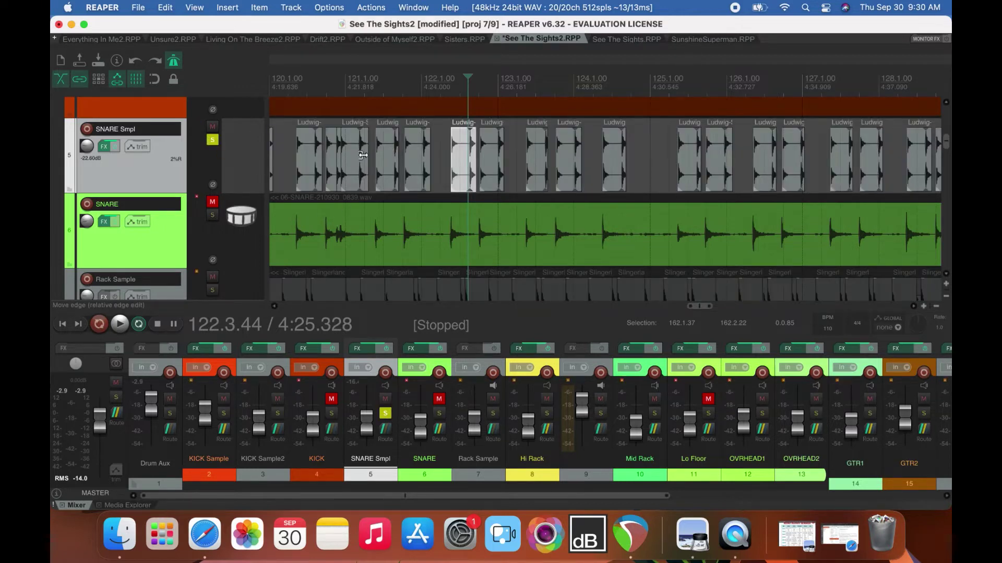
{"action": "left_click", "coordinate": [355, 160]}
{"action": "key", "text": "minus"}
{"action": "key", "text": "minus"}
{"action": "key", "text": "minus"}
{"action": "key", "text": "minus"}
{"action": "key", "text": "minus"}
{"action": "key", "text": "minus"}
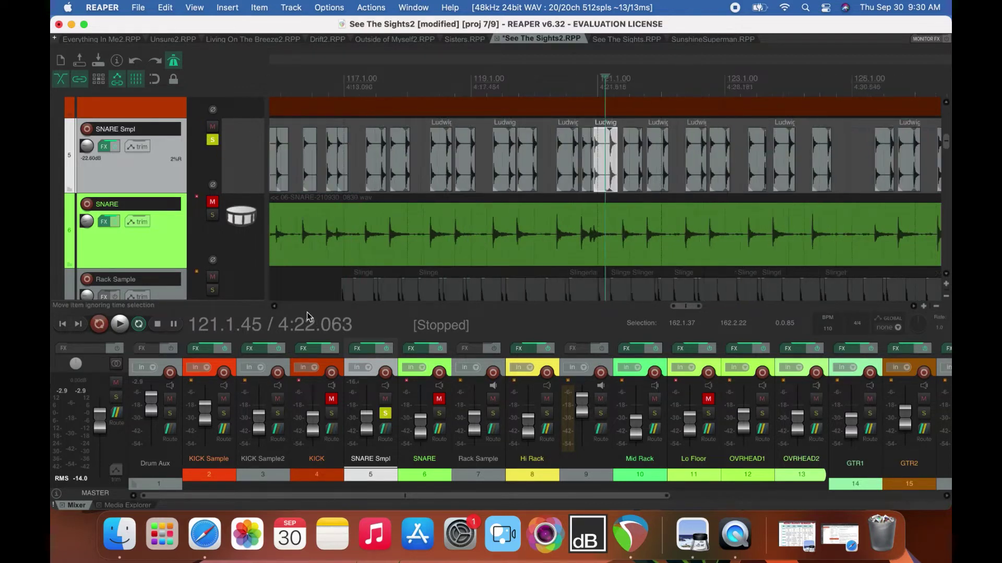
{"action": "key", "text": "minus"}
{"action": "key", "text": "minus"}
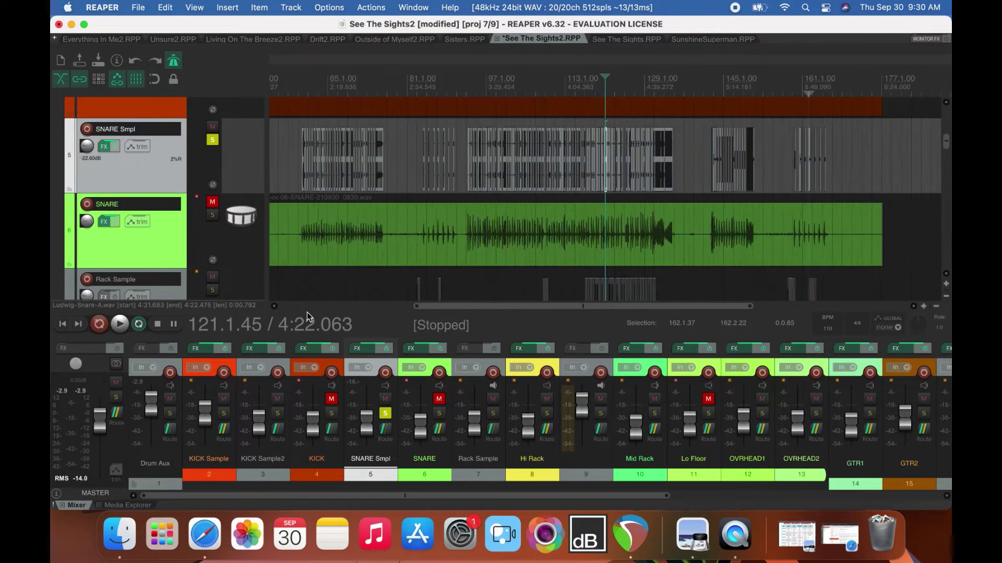
{"action": "left_click_drag", "start_coordinate": [405, 308], "coordinate": [281, 308]}
{"action": "left_click", "coordinate": [359, 86]}
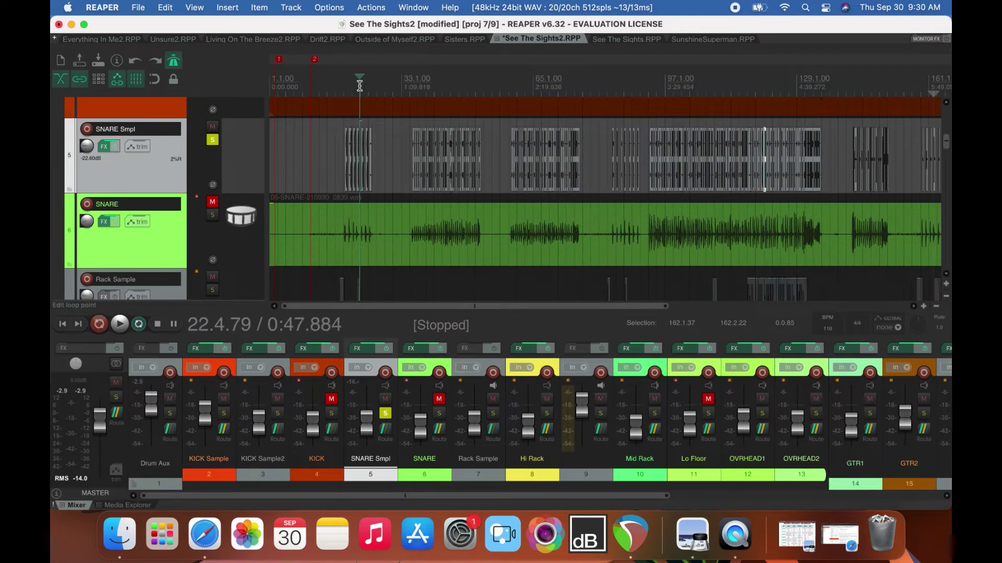
{"action": "key", "text": "equal"}
{"action": "key", "text": "equal"}
{"action": "key", "text": "equal"}
{"action": "key", "text": "equal"}
{"action": "key", "text": "equal"}
{"action": "key", "text": "equal"}
{"action": "key", "text": "equal"}
{"action": "key", "text": "equal"}
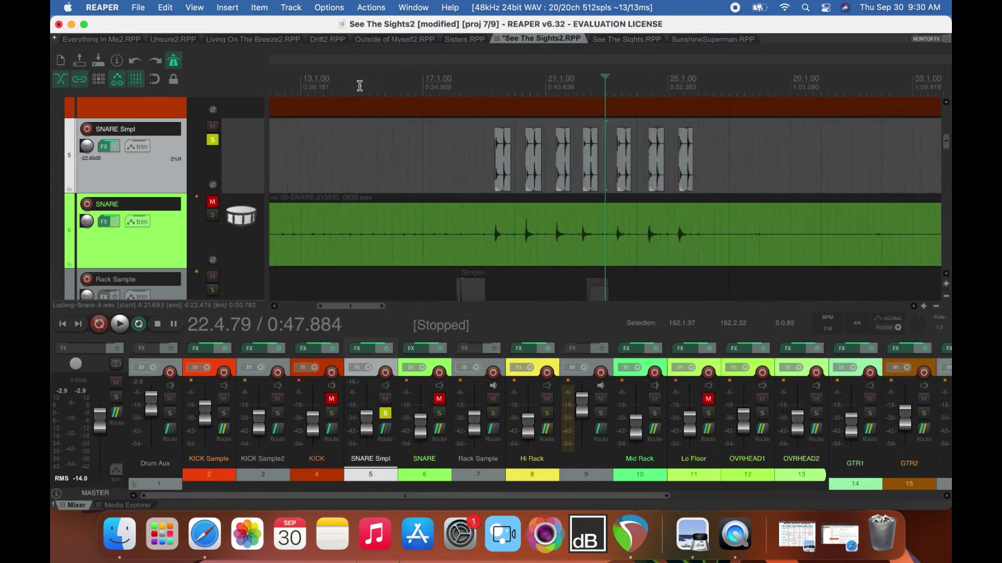
{"action": "key", "text": "equal"}
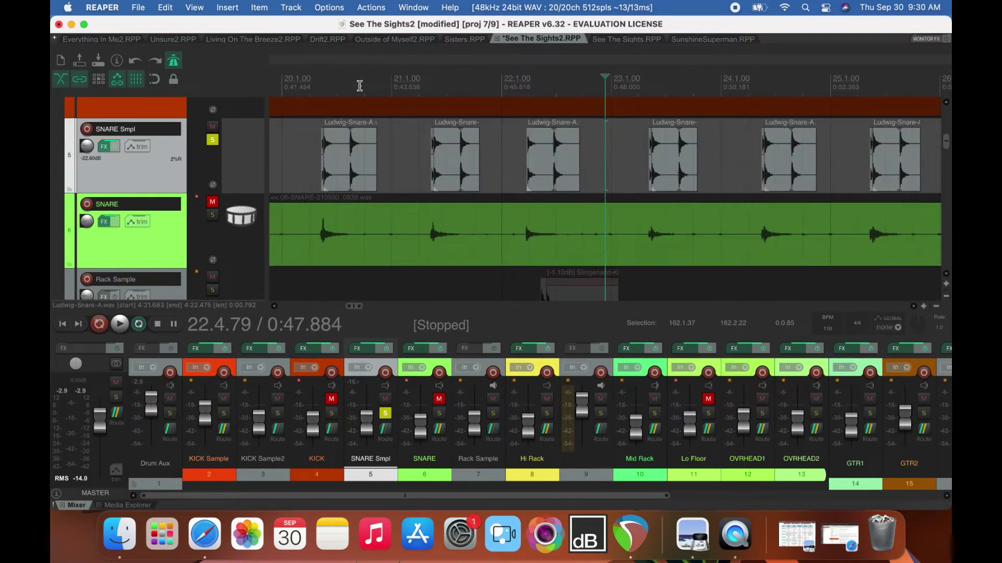
{"action": "key", "text": "minus"}
{"action": "key", "text": "minus"}
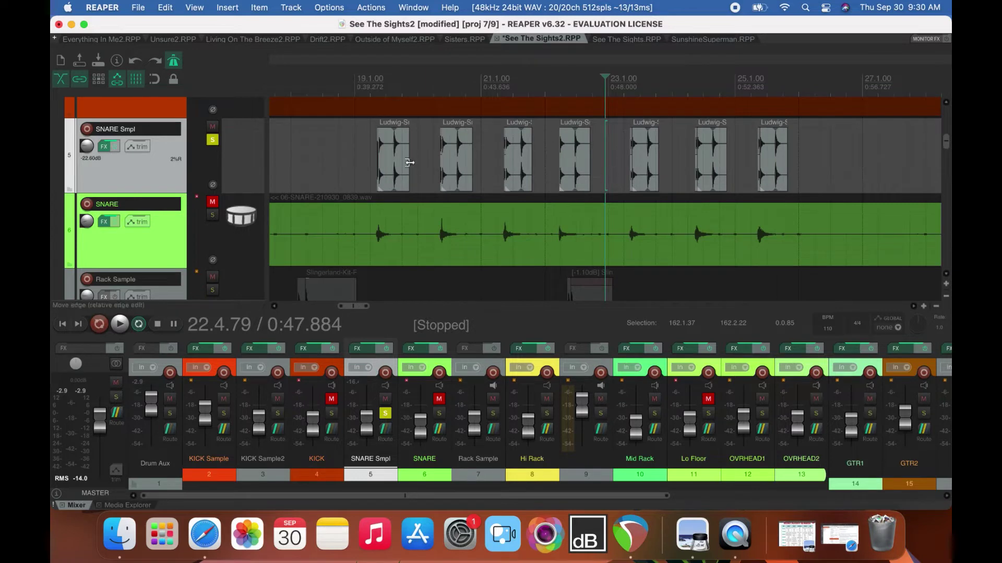
{"action": "left_click", "coordinate": [409, 163]}
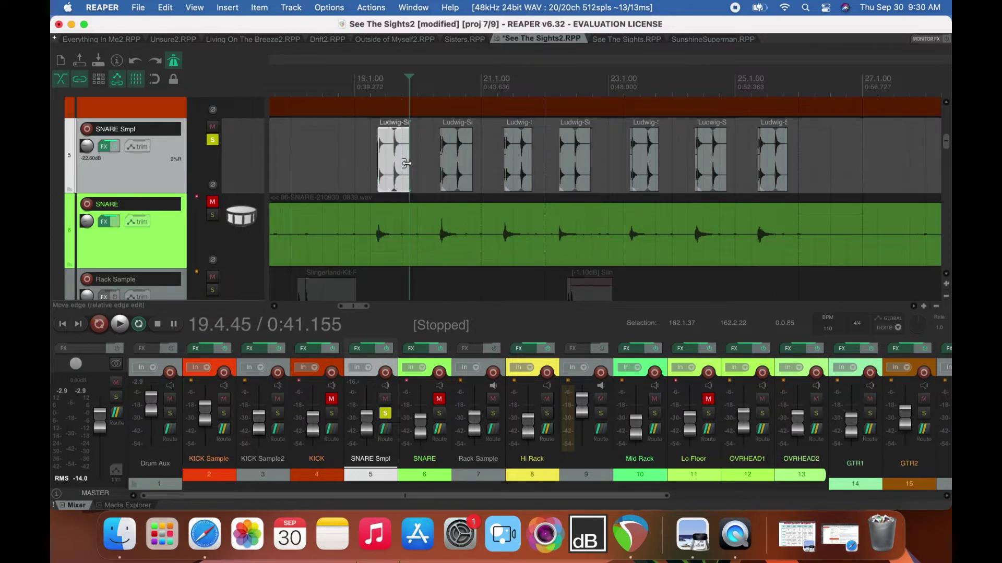
{"action": "left_click", "coordinate": [456, 162], "text": "super"}
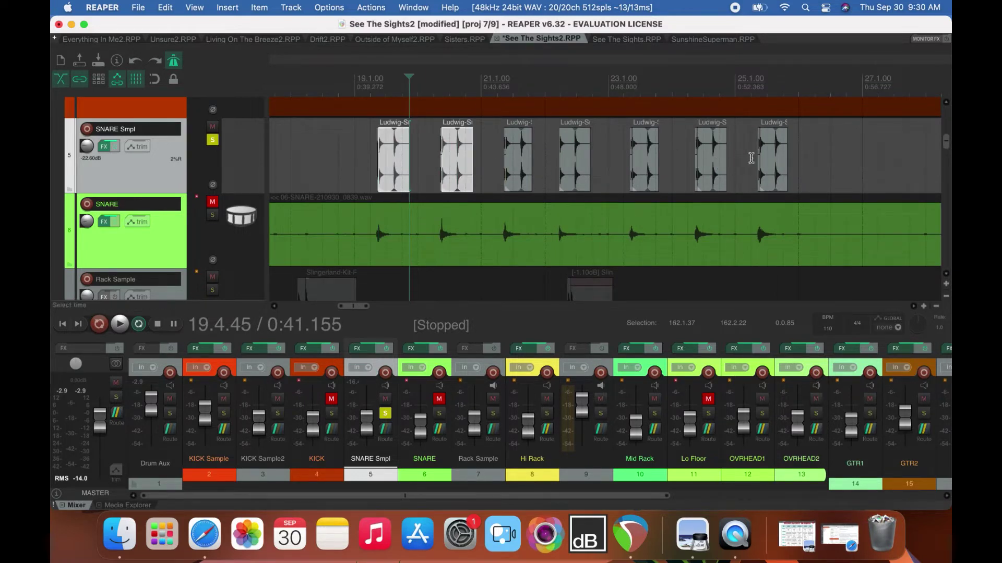
{"action": "left_click", "coordinate": [779, 169], "text": "shift"}
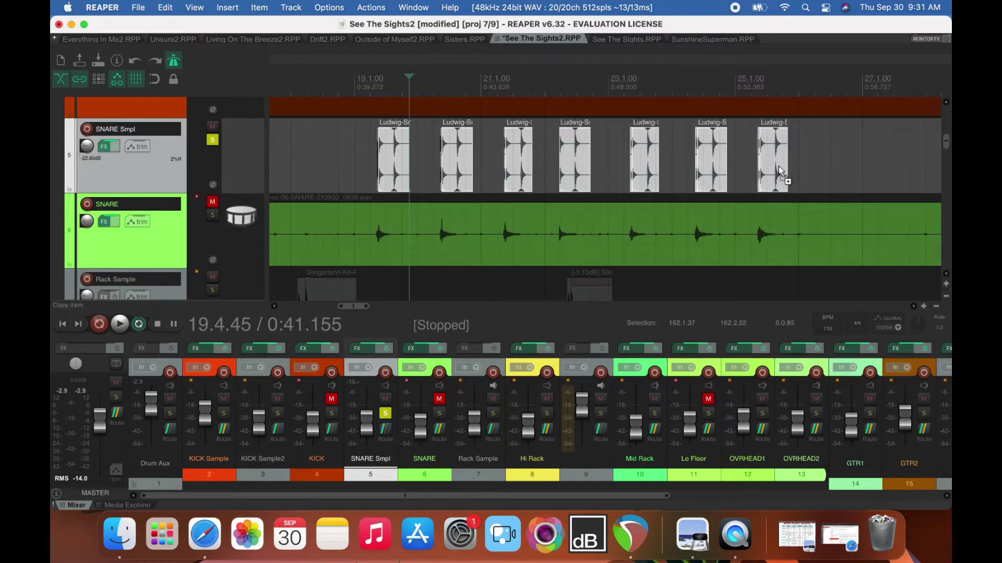
{"action": "left_click", "coordinate": [779, 170], "text": "super"}
{"action": "left_click", "coordinate": [669, 165]}
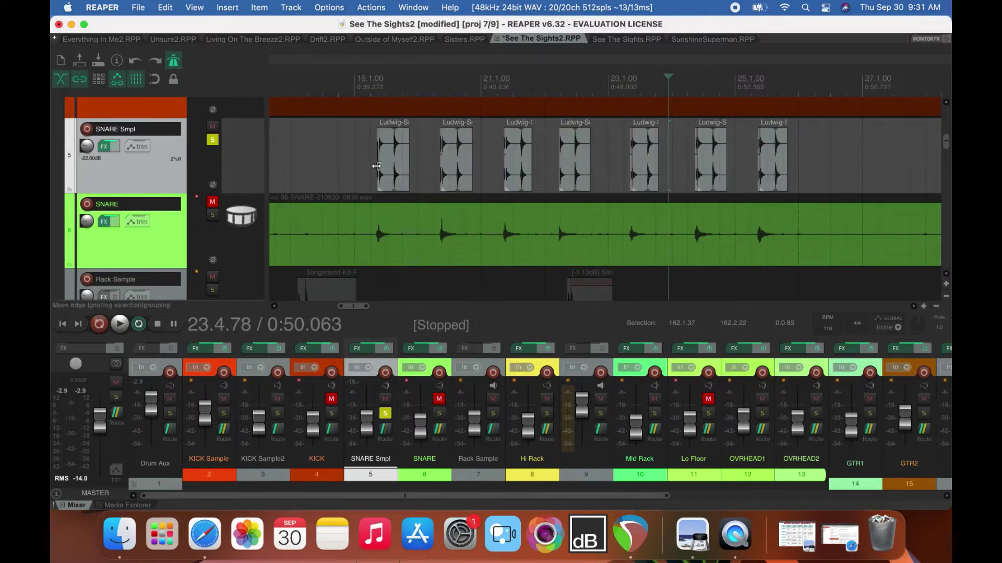
Select all seven SNARE Smpl samples in bars 19 to 25 and shorten them together by pulling in their ends.
{"action": "left_click", "coordinate": [389, 166]}
{"action": "left_click", "coordinate": [457, 168], "text": "super"}
{"action": "left_click", "coordinate": [522, 163], "text": "super"}
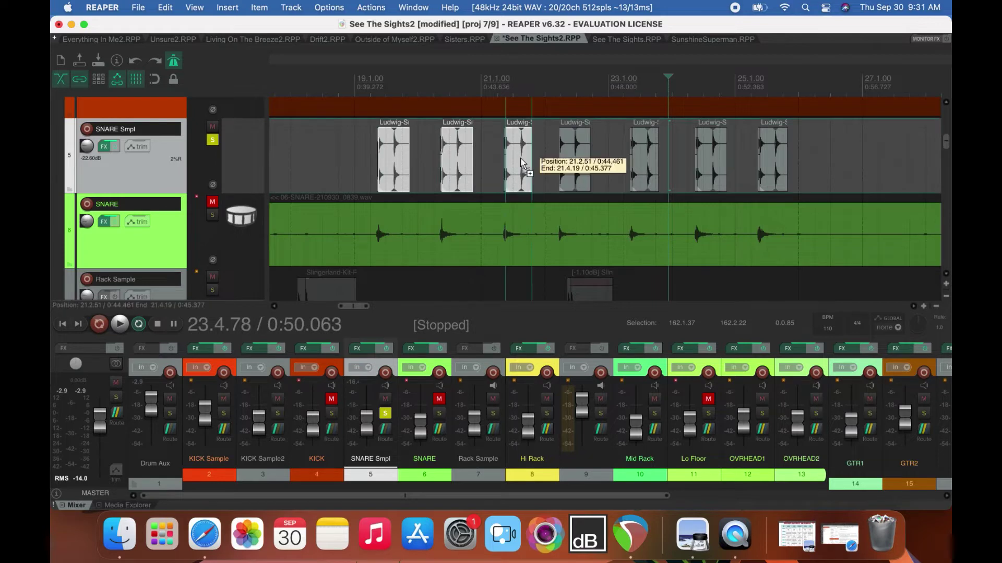
{"action": "left_click", "coordinate": [578, 159], "text": "super"}
{"action": "left_click", "coordinate": [649, 156], "text": "super"}
{"action": "left_click", "coordinate": [718, 167], "text": "super"}
{"action": "left_click", "coordinate": [771, 173], "text": "super"}
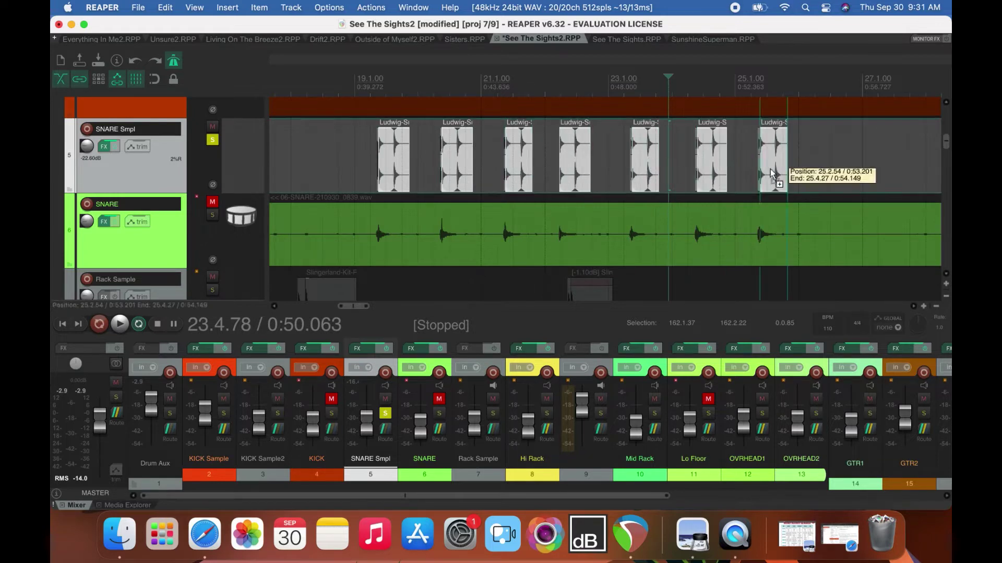
{"action": "left_click_drag", "start_coordinate": [786, 171], "coordinate": [775, 172]}
Trim the ends of the first, second, fourth and sixth samples further, to a length of about 0.54 s.
{"action": "left_click", "coordinate": [713, 163]}
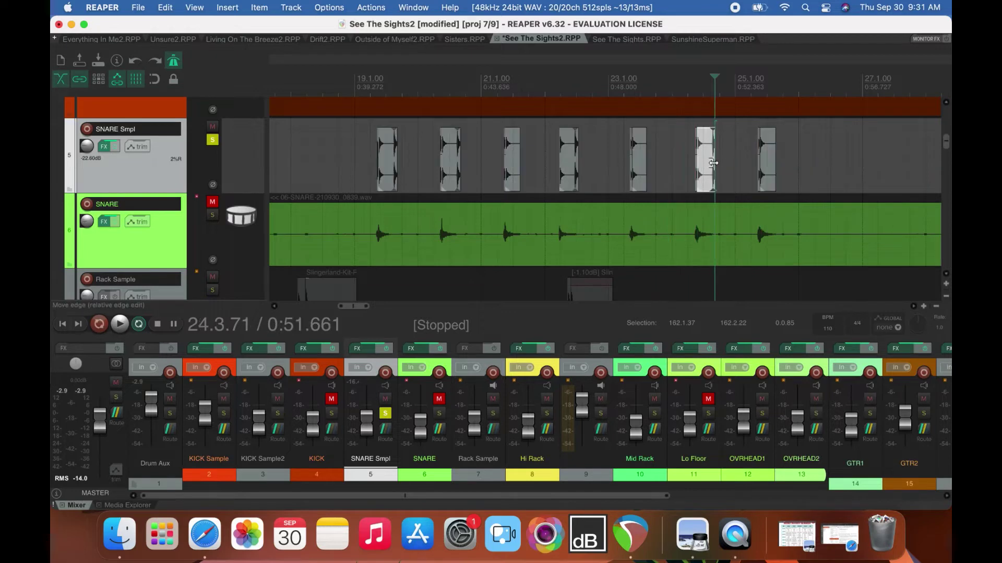
{"action": "left_click", "coordinate": [568, 167], "text": "super"}
{"action": "left_click", "coordinate": [455, 168], "text": "super"}
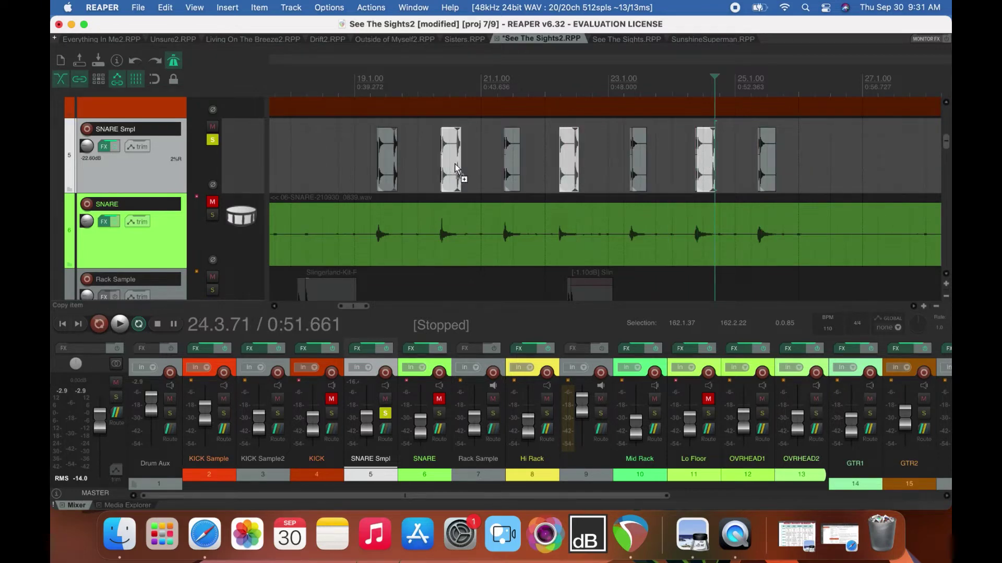
{"action": "left_click_drag", "start_coordinate": [459, 163], "coordinate": [397, 166]}
{"action": "left_click", "coordinate": [398, 166]}
Audition the trimmed SNARE Smpl samples from about bar 19.1 and place the edit cursor at about 21.2.
{"action": "left_click", "coordinate": [361, 87]}
{"action": "key", "text": "space"}
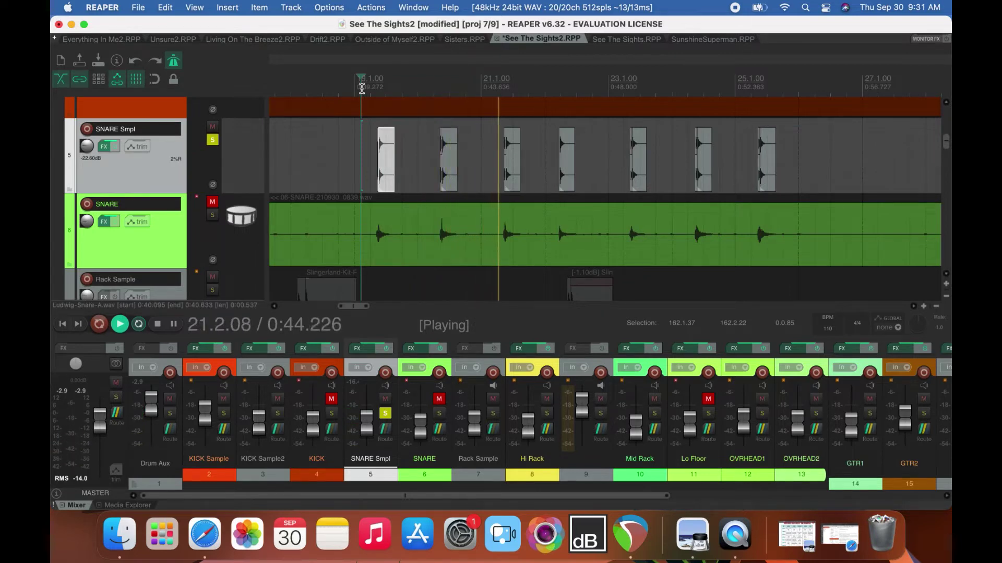
{"action": "key", "text": "space"}
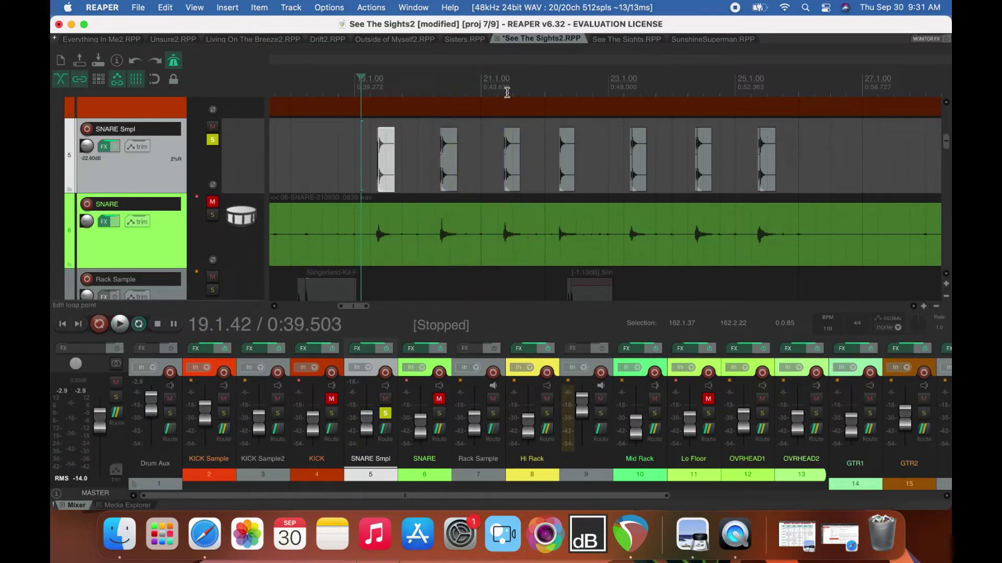
{"action": "left_click", "coordinate": [507, 93]}
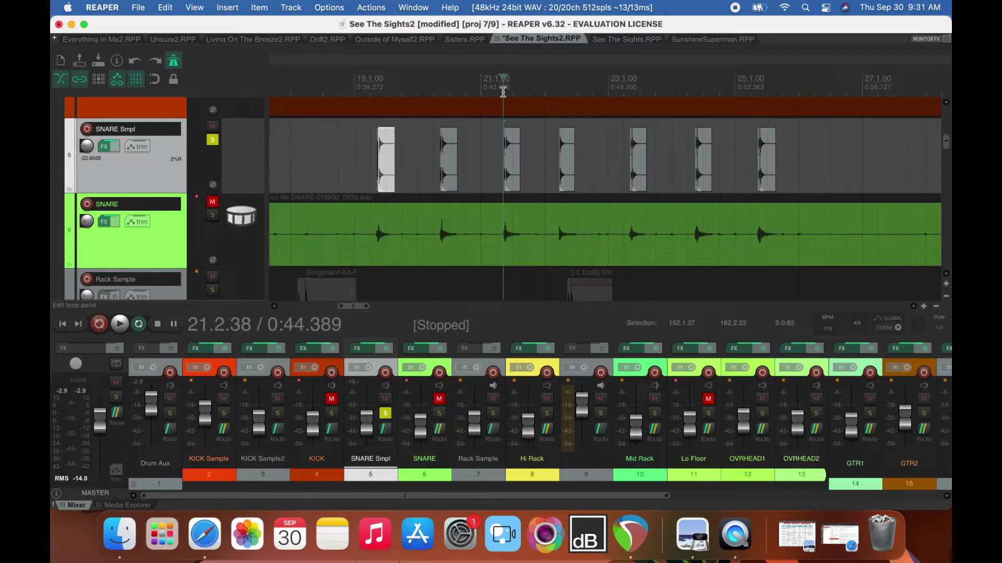
Unmute and solo the SNARE track in place of SNARE Smpl, and audition its first hit from about 19.2.
{"action": "left_click", "coordinate": [212, 215]}
{"action": "left_click", "coordinate": [213, 140]}
{"action": "left_click", "coordinate": [212, 203]}
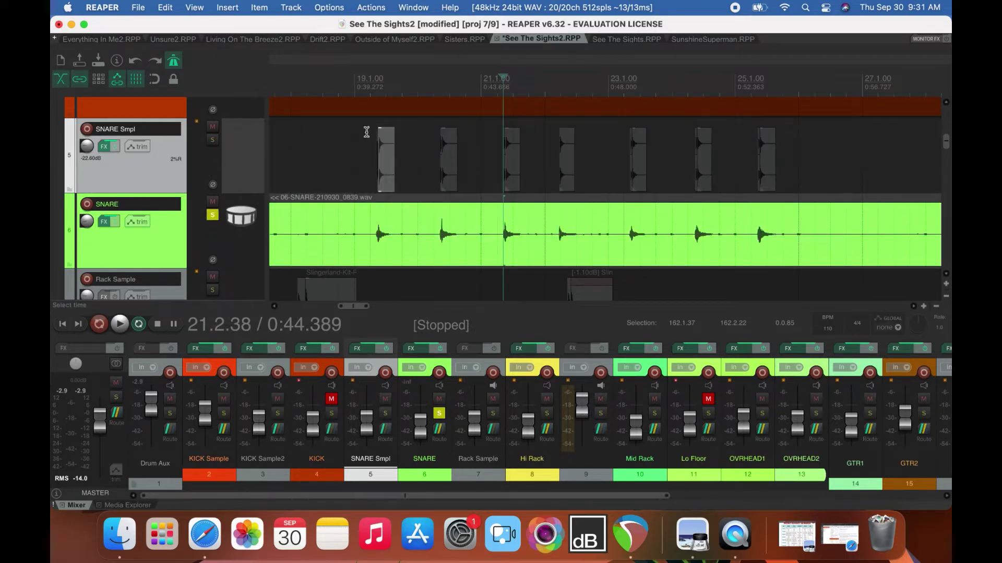
{"action": "left_click", "coordinate": [371, 79]}
{"action": "key", "text": "space"}
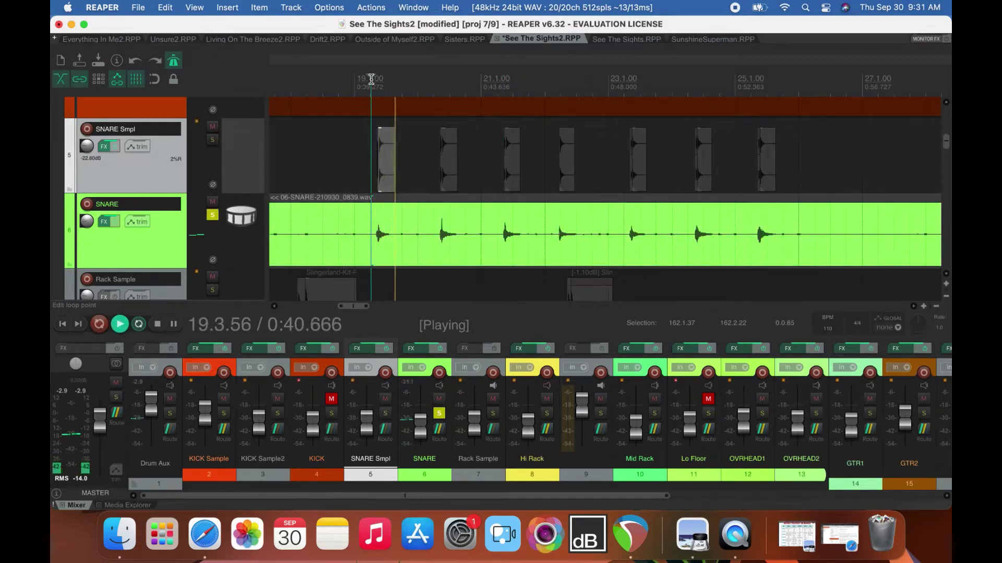
{"action": "key", "text": "space"}
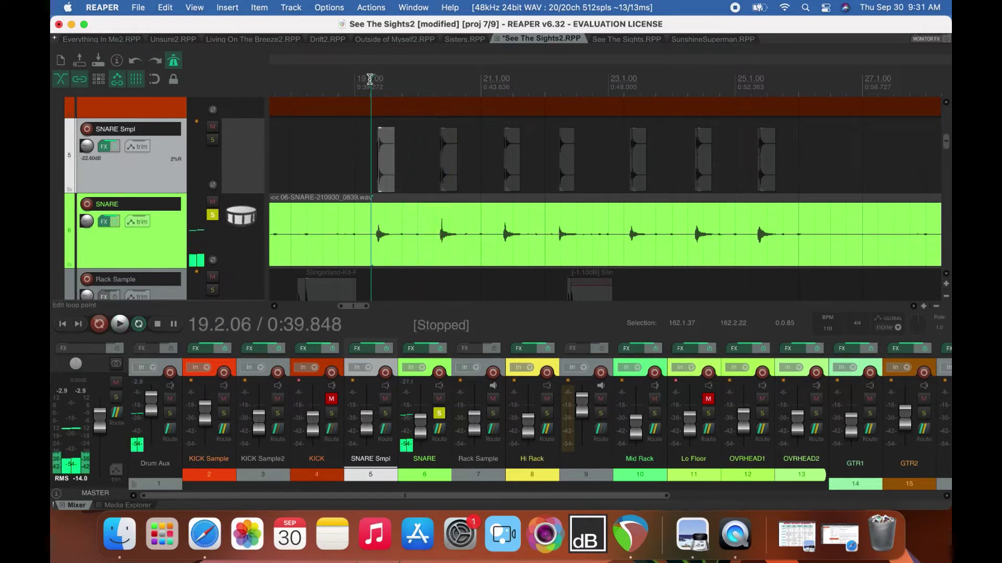
{"action": "scroll", "coordinate": [370, 78], "scroll_direction": "up", "scroll_amount": 8}
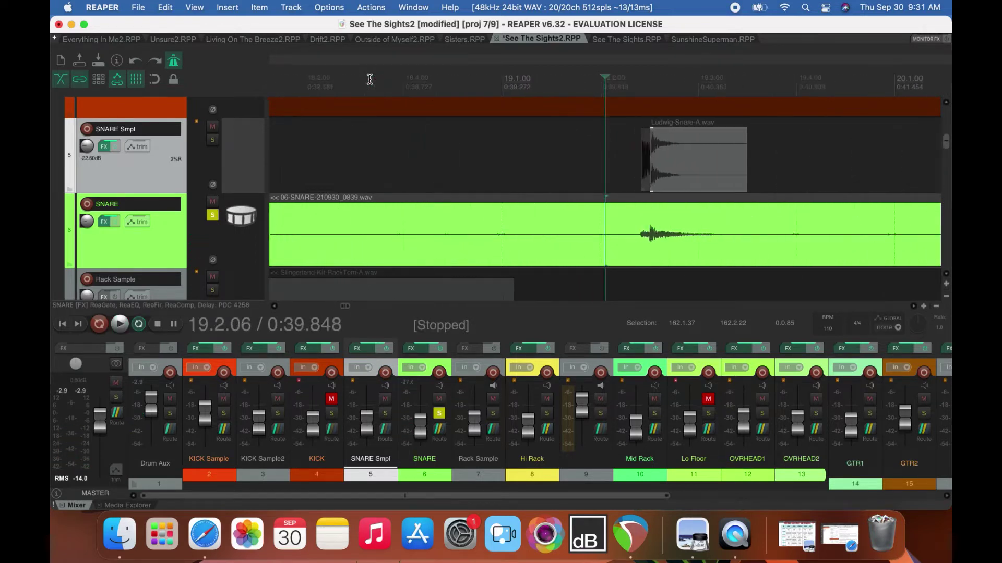
{"action": "scroll", "coordinate": [370, 79], "scroll_direction": "up", "scroll_amount": 2}
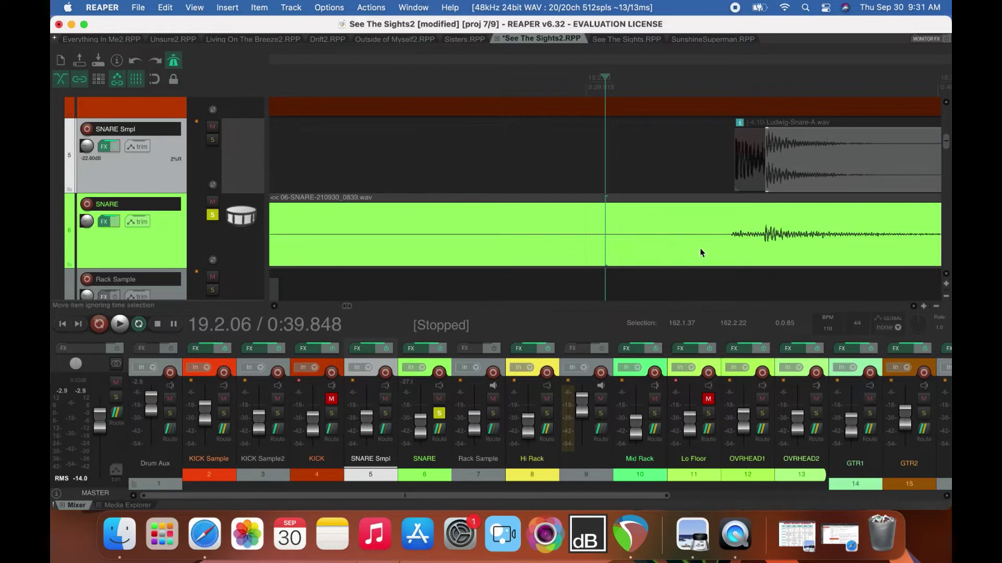
{"action": "scroll", "coordinate": [705, 252], "scroll_direction": "down", "scroll_amount": 6}
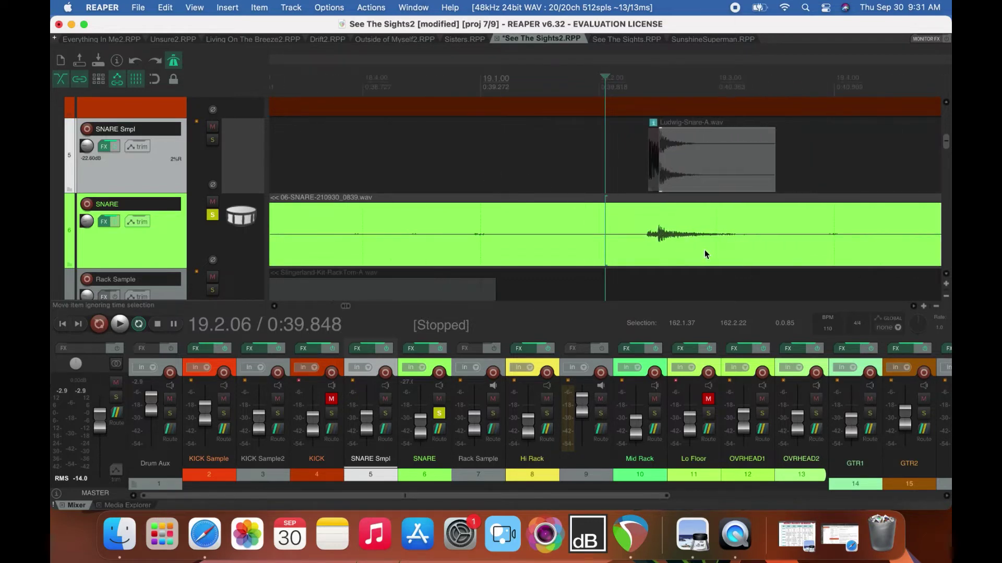
{"action": "scroll", "coordinate": [704, 250], "scroll_direction": "down", "scroll_amount": 6}
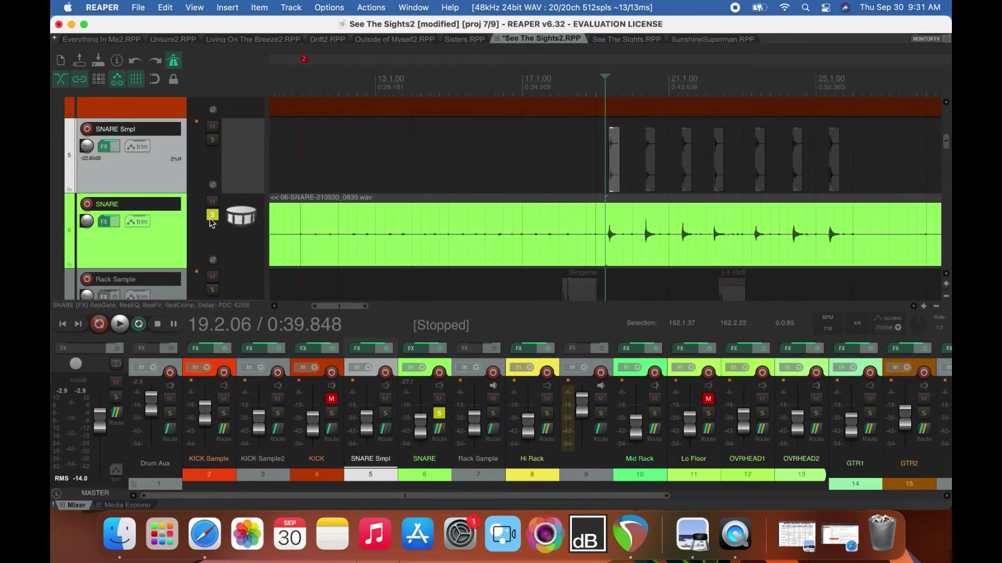
Switch the solo back to SNARE Smpl and audition the last sample of the group from about 25.1.
{"action": "left_click", "coordinate": [212, 215]}
{"action": "left_click", "coordinate": [213, 140]}
{"action": "left_click_drag", "start_coordinate": [350, 307], "coordinate": [383, 309]}
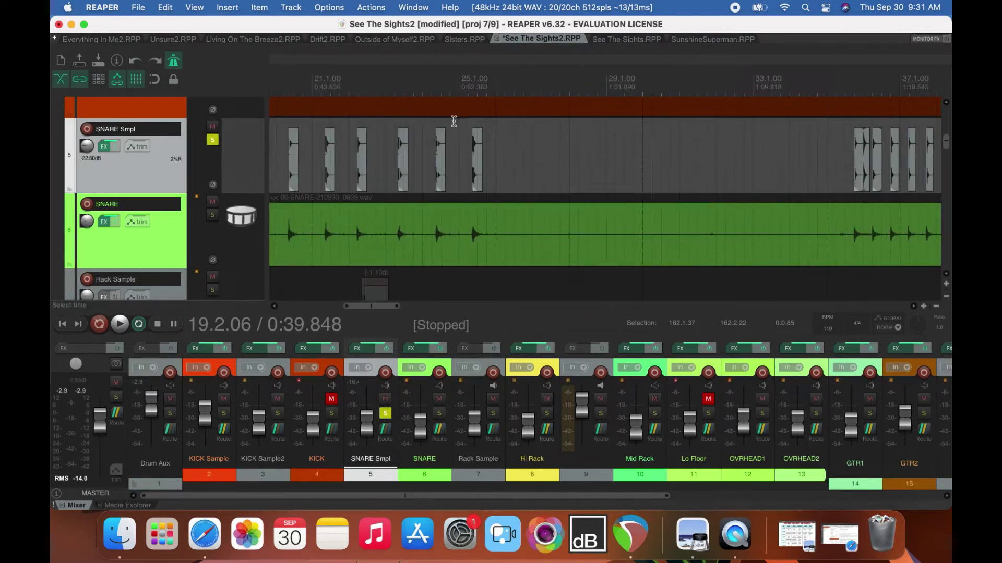
{"action": "left_click", "coordinate": [474, 84]}
{"action": "left_click", "coordinate": [466, 82]}
{"action": "key", "text": "space"}
{"action": "key", "text": "space"}
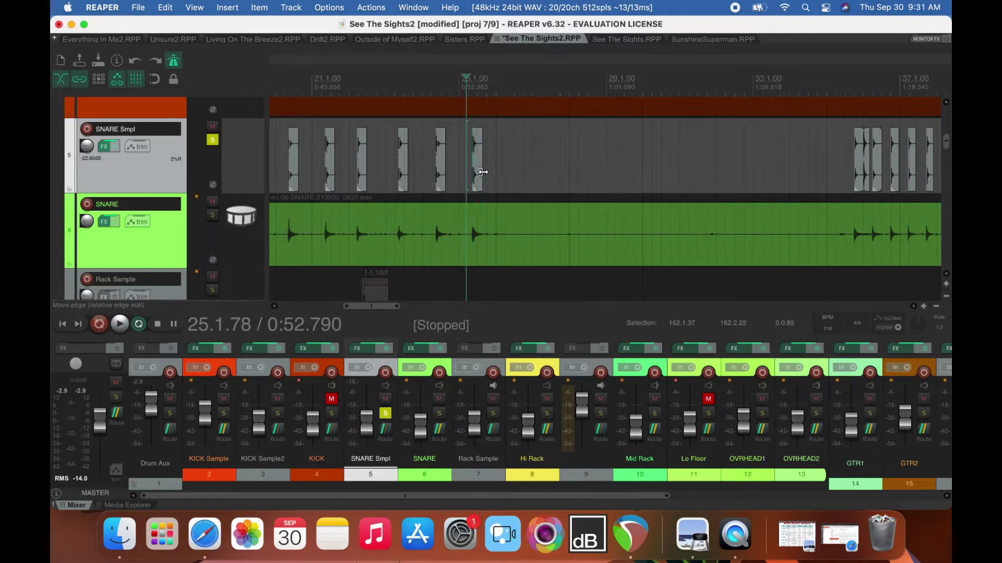
Trim the ends of the two SNARE Smpl samples at about 35.4 and 36.2 to about 0.54 s each.
{"action": "scroll", "coordinate": [605, 183], "scroll_direction": "right", "scroll_amount": 10}
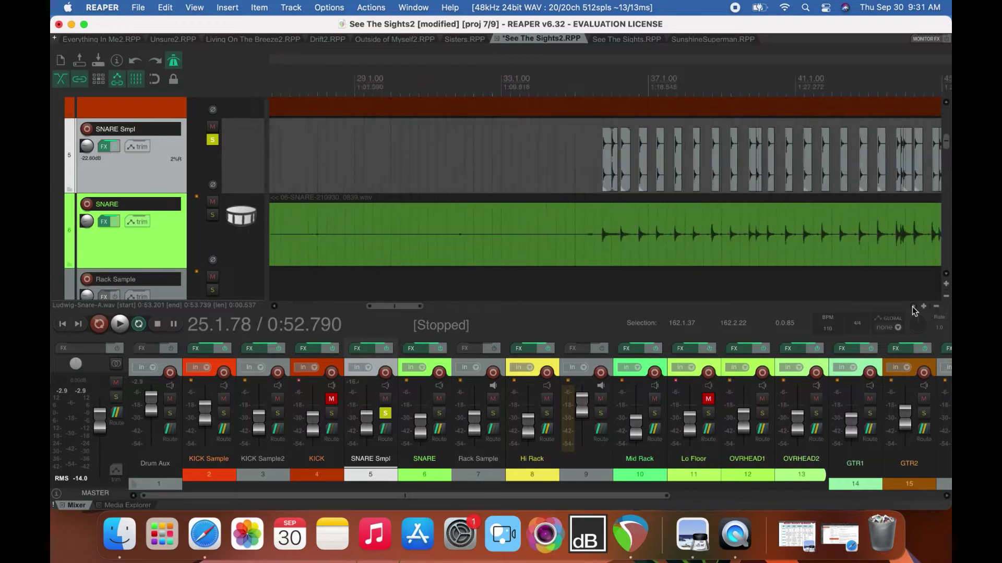
{"action": "left_click", "coordinate": [522, 88]}
{"action": "scroll", "coordinate": [522, 88], "scroll_direction": "up", "scroll_amount": 6}
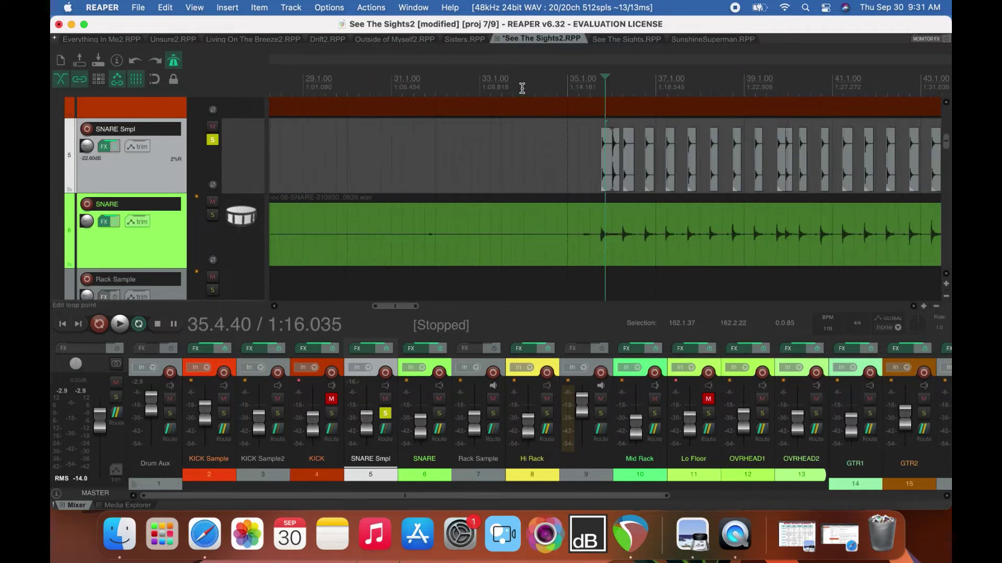
{"action": "scroll", "coordinate": [624, 133], "scroll_direction": "up", "scroll_amount": 1}
{"action": "left_click_drag", "start_coordinate": [713, 175], "coordinate": [673, 174]}
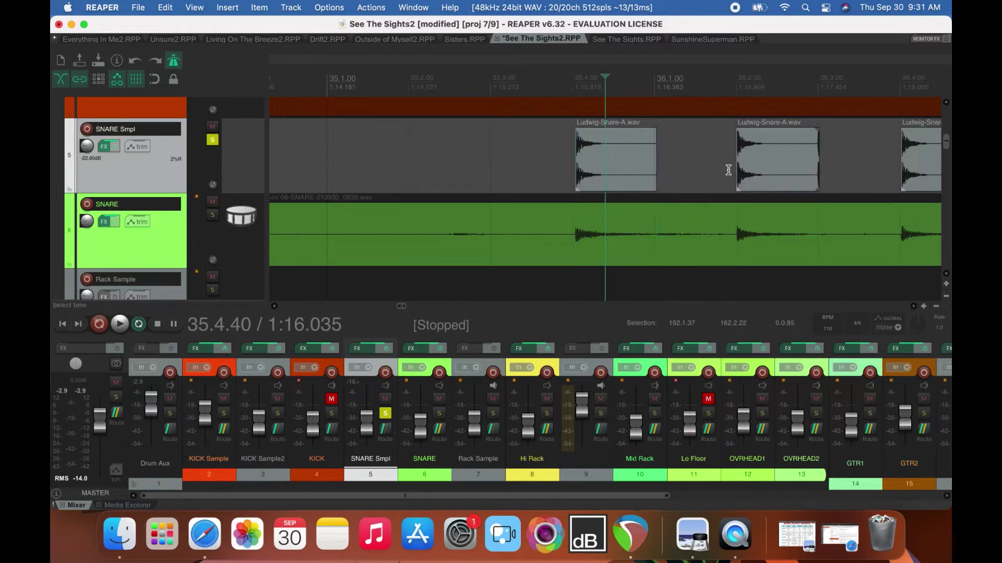
{"action": "left_click_drag", "start_coordinate": [818, 166], "coordinate": [815, 166]}
Check the lengths of the SNARE Smpl samples from bar 36 through bar 44 against the snare hits.
{"action": "scroll", "coordinate": [910, 305], "scroll_direction": "right", "scroll_amount": 5}
{"action": "scroll", "coordinate": [914, 311], "scroll_direction": "right", "scroll_amount": 2}
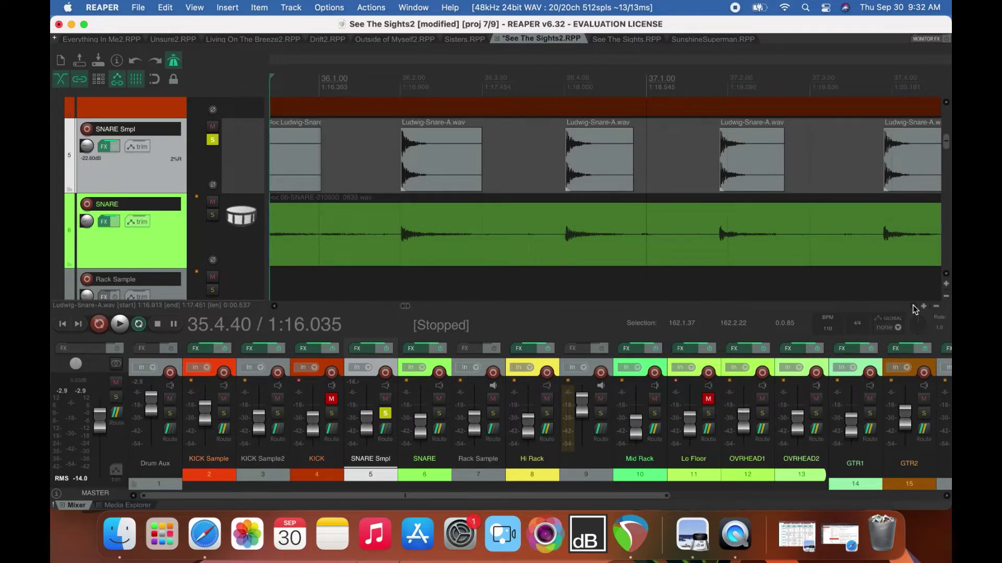
{"action": "scroll", "coordinate": [914, 310], "scroll_direction": "right", "scroll_amount": 5}
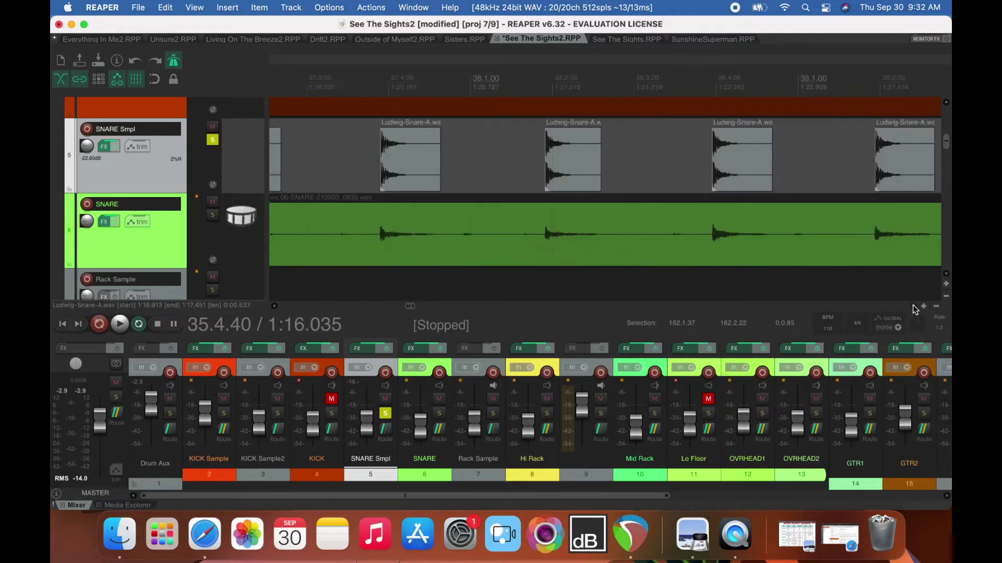
{"action": "scroll", "coordinate": [914, 310], "scroll_direction": "right", "scroll_amount": 3}
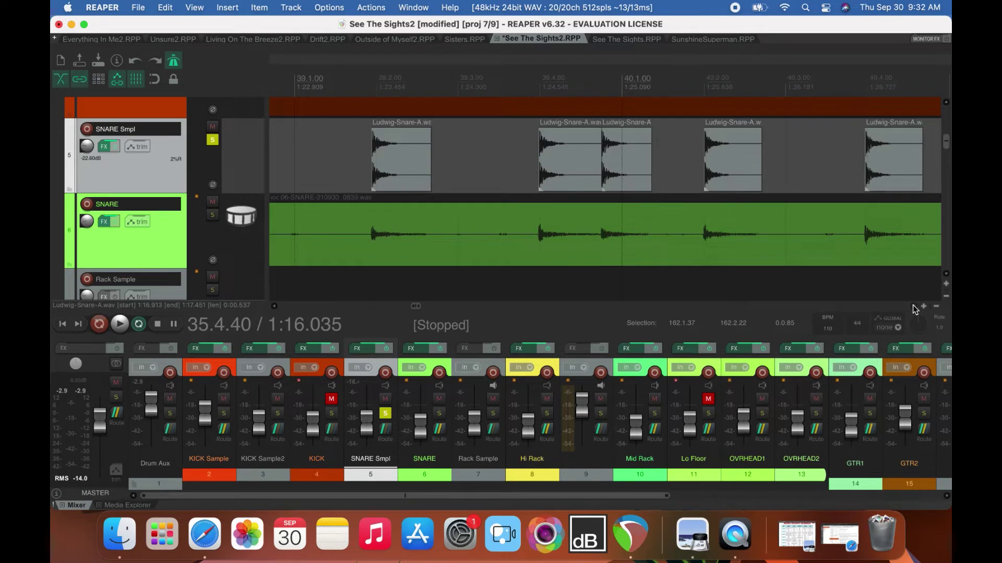
{"action": "scroll", "coordinate": [915, 310], "scroll_direction": "right", "scroll_amount": 6}
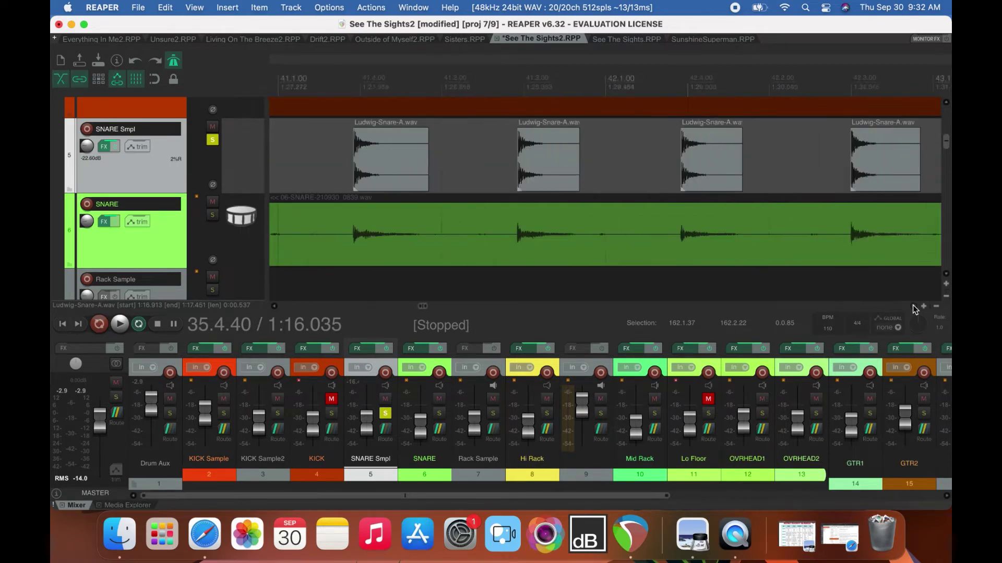
{"action": "scroll", "coordinate": [914, 310], "scroll_direction": "right", "scroll_amount": 5}
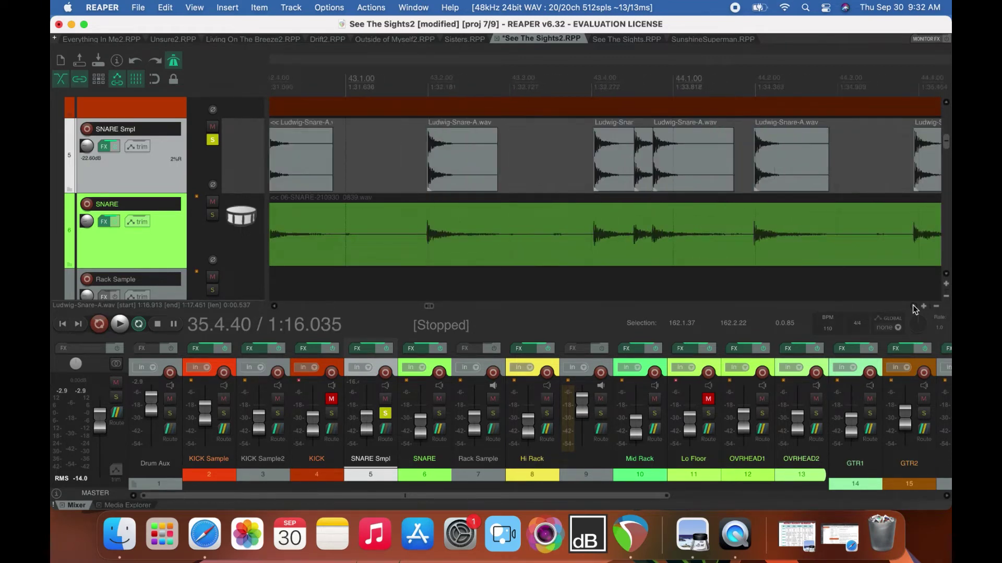
Slightly lower the volume of the short middle SNARE Smpl sample before bar 44 and audition it from about 43.3.
{"action": "scroll", "coordinate": [915, 310], "scroll_direction": "right", "scroll_amount": 1}
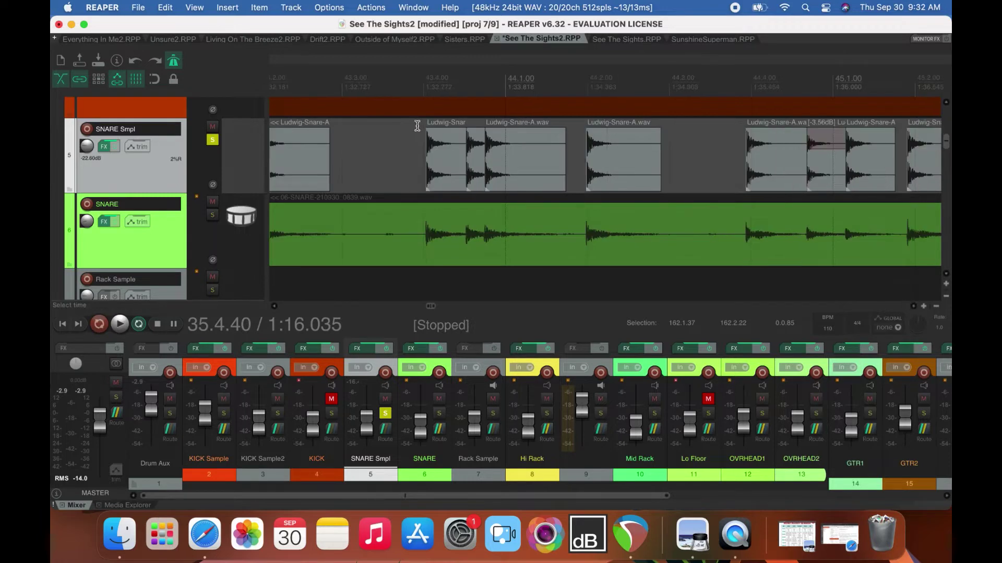
{"action": "left_click", "coordinate": [474, 141]}
{"action": "left_click_drag", "start_coordinate": [475, 127], "coordinate": [475, 129]}
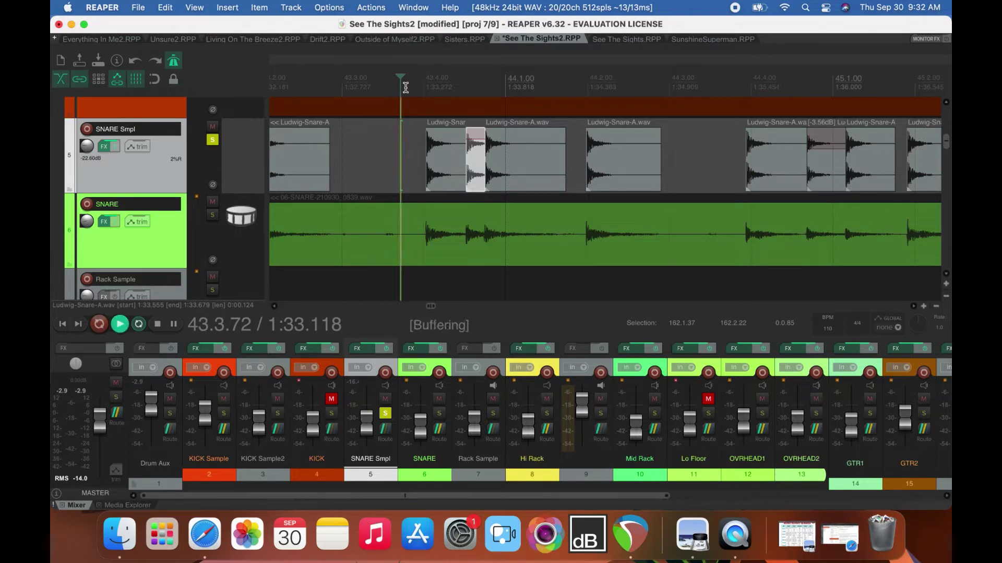
{"action": "key", "text": "space"}
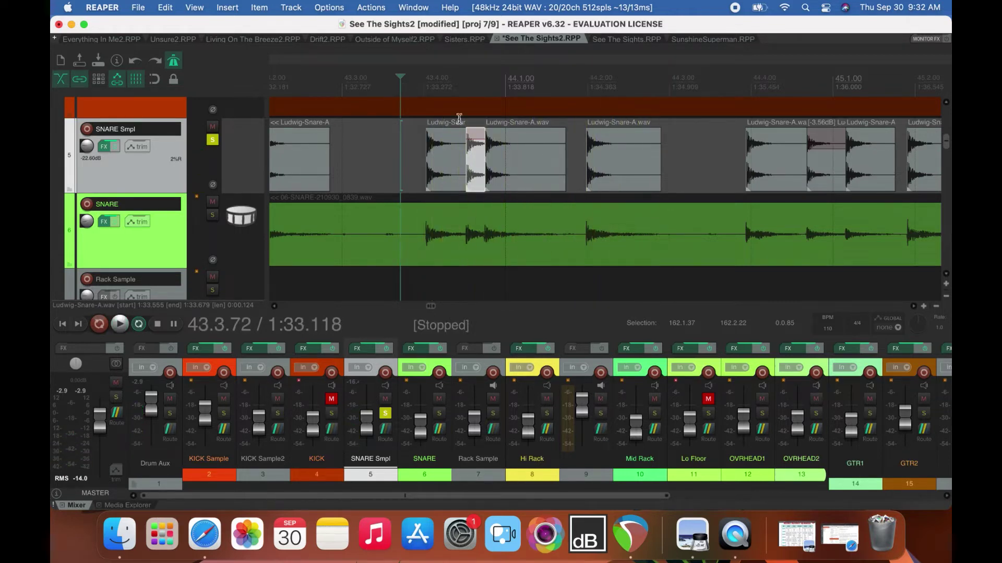
Solo SNARE alongside SNARE Smpl, audition the hits from about 43.3, and clear both solos.
{"action": "left_click", "coordinate": [214, 215]}
{"action": "key", "text": "space"}
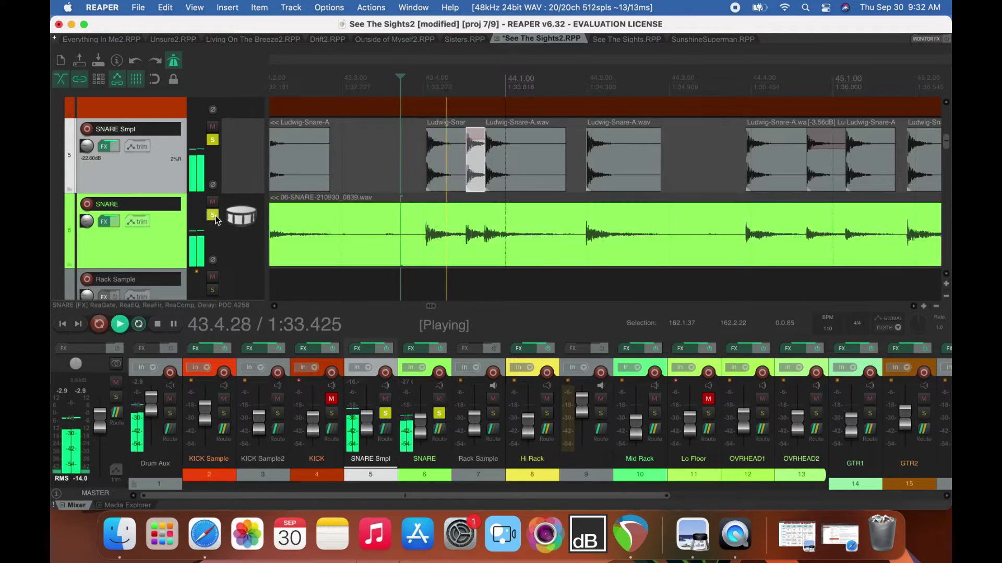
{"action": "key", "text": "space"}
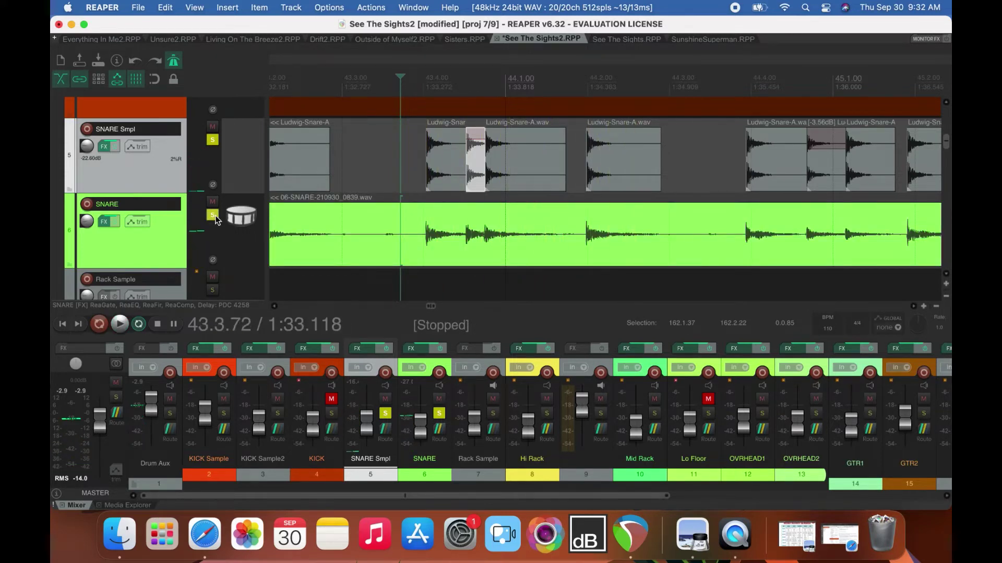
{"action": "left_click", "coordinate": [212, 144]}
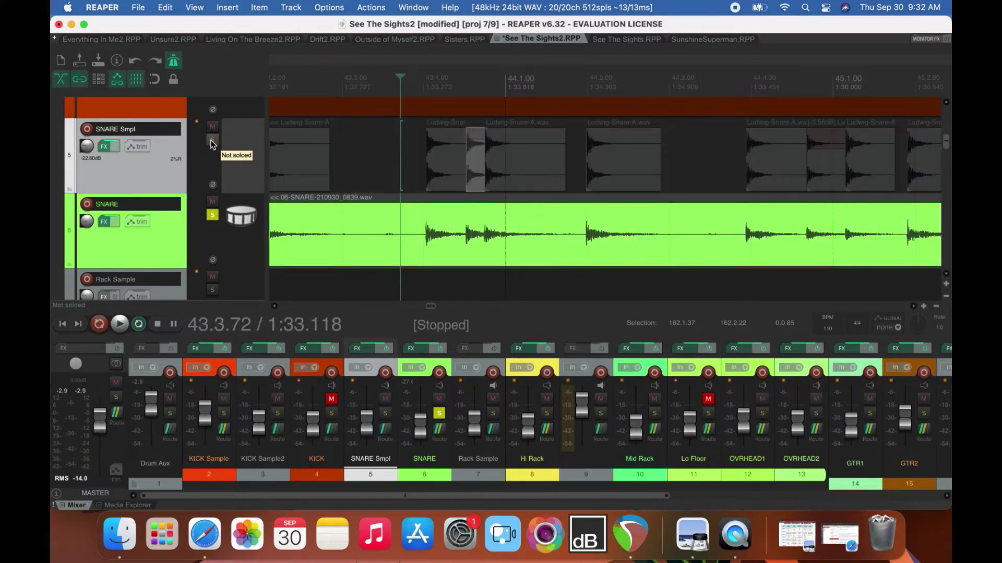
{"action": "left_click", "coordinate": [214, 216]}
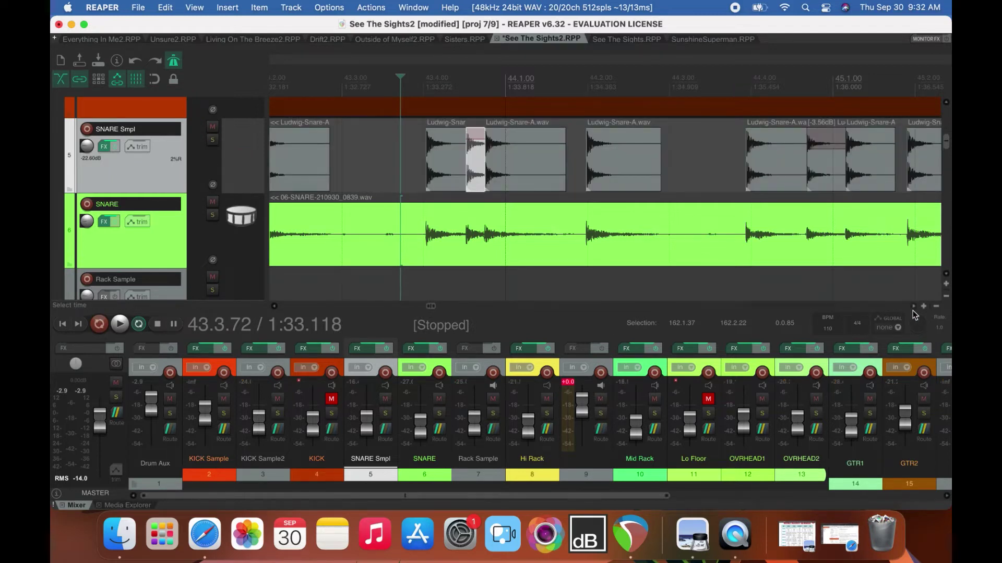
Solo SNARE and SNARE Smpl together and audition the paired hits from about 47.3.94.
{"action": "scroll", "coordinate": [914, 312], "scroll_direction": "right", "scroll_amount": 5}
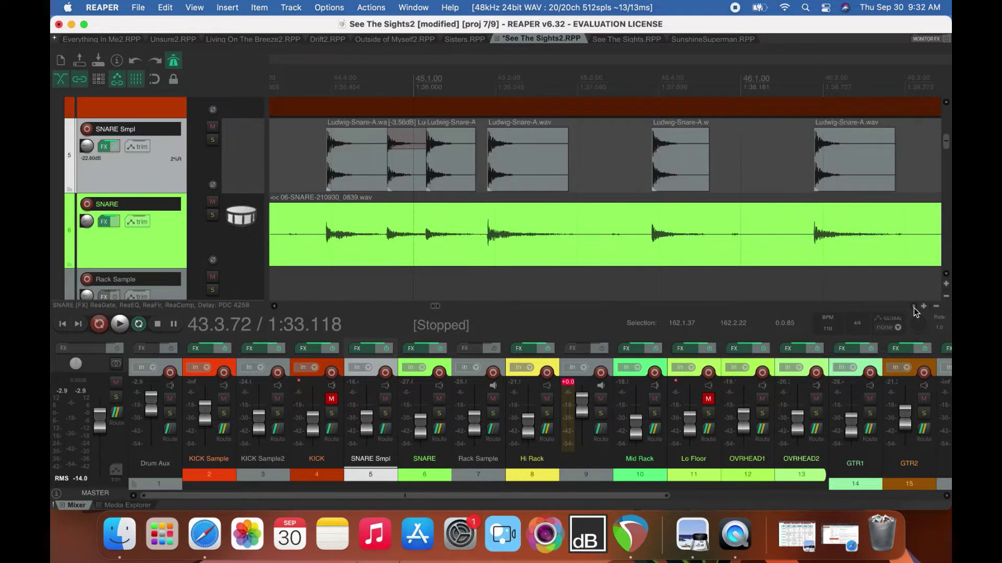
{"action": "scroll", "coordinate": [914, 312], "scroll_direction": "right", "scroll_amount": 8}
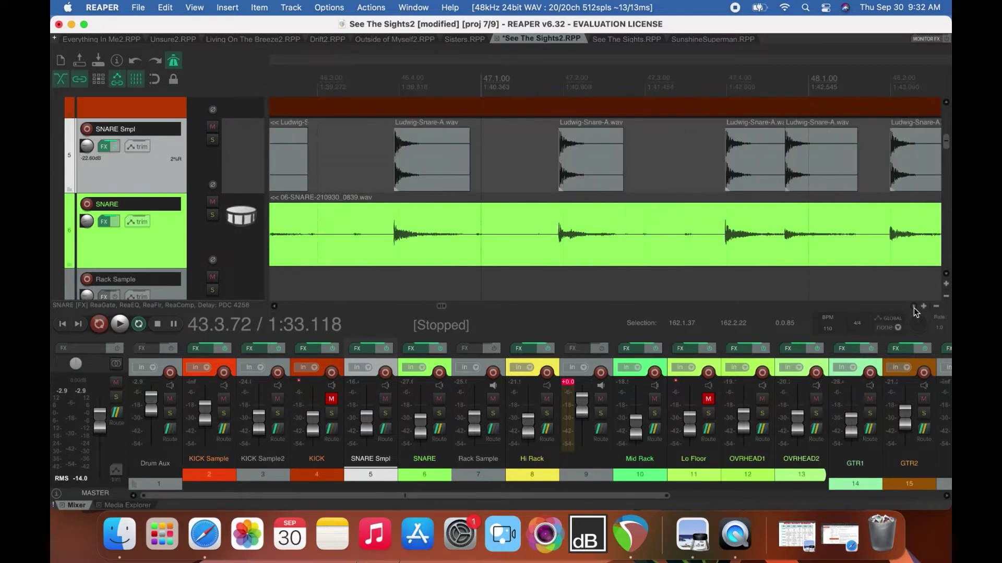
{"action": "scroll", "coordinate": [913, 312], "scroll_direction": "right", "scroll_amount": 2}
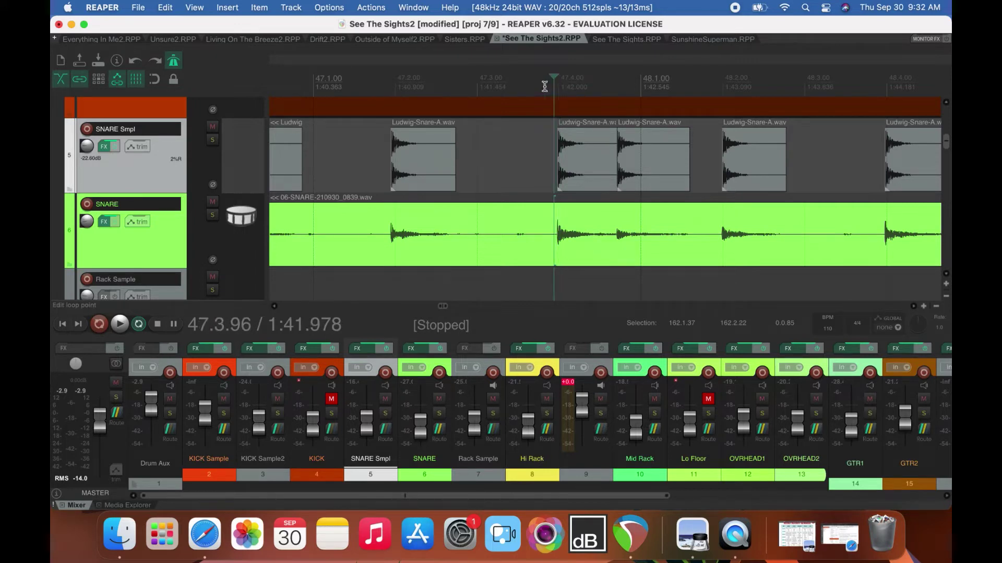
{"action": "key", "text": "space"}
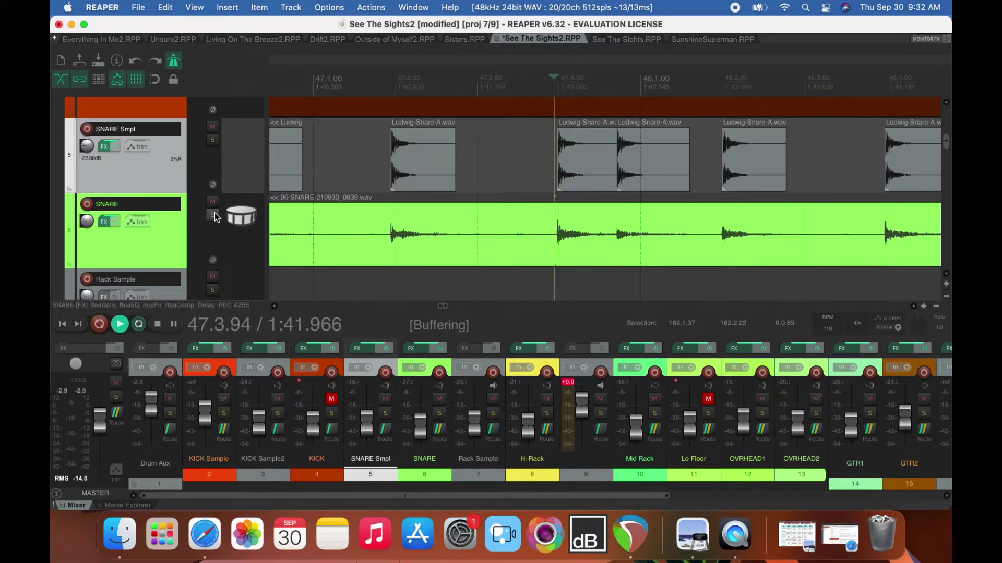
{"action": "key", "text": "space"}
{"action": "left_click", "coordinate": [214, 215]}
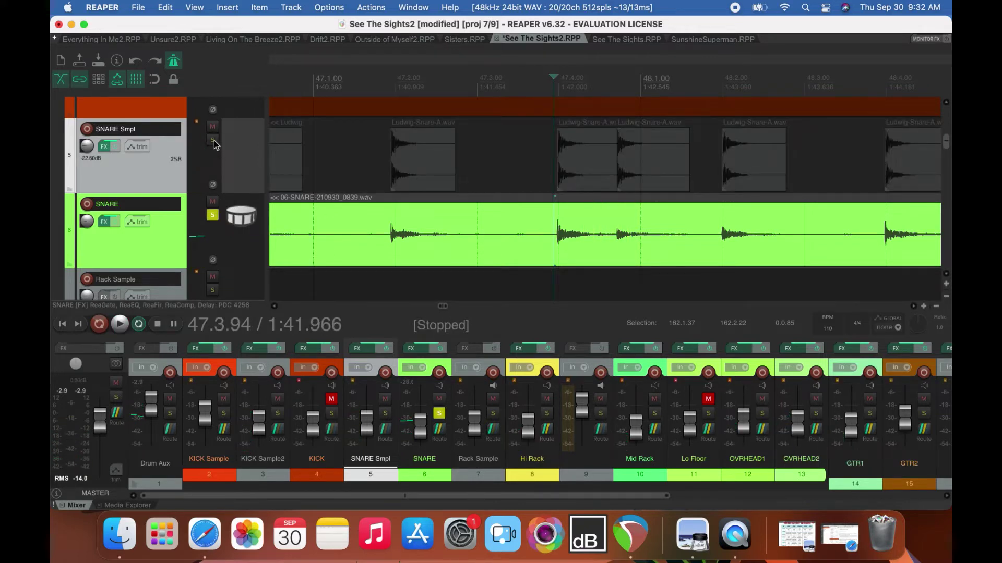
{"action": "left_click", "coordinate": [214, 139]}
{"action": "key", "text": "space"}
{"action": "key", "text": "space"}
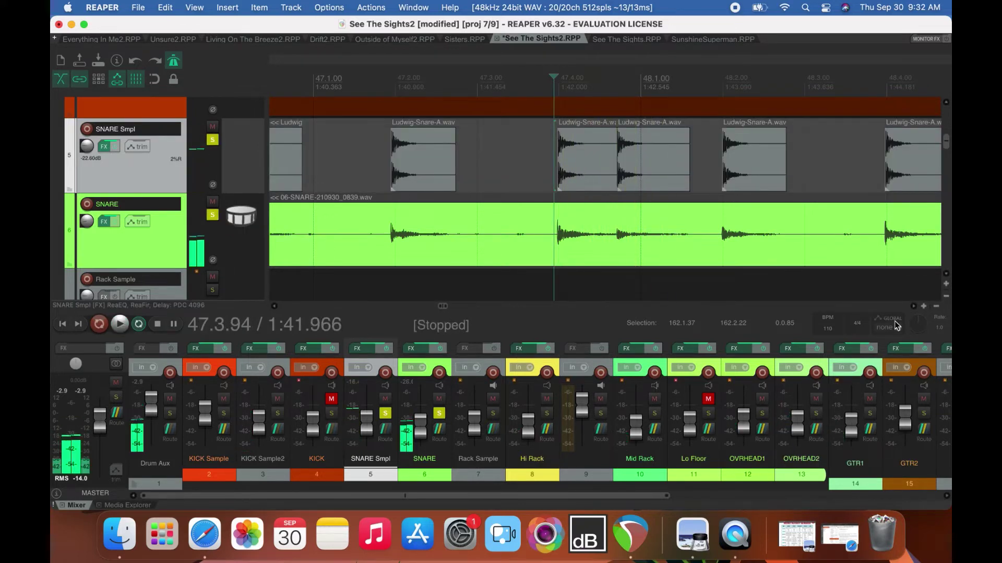
Lower the volume of the short middle SNARE Smpl sample before bar 52 and audition the three hits with the snare.
{"action": "scroll", "coordinate": [910, 312], "scroll_direction": "right", "scroll_amount": 10}
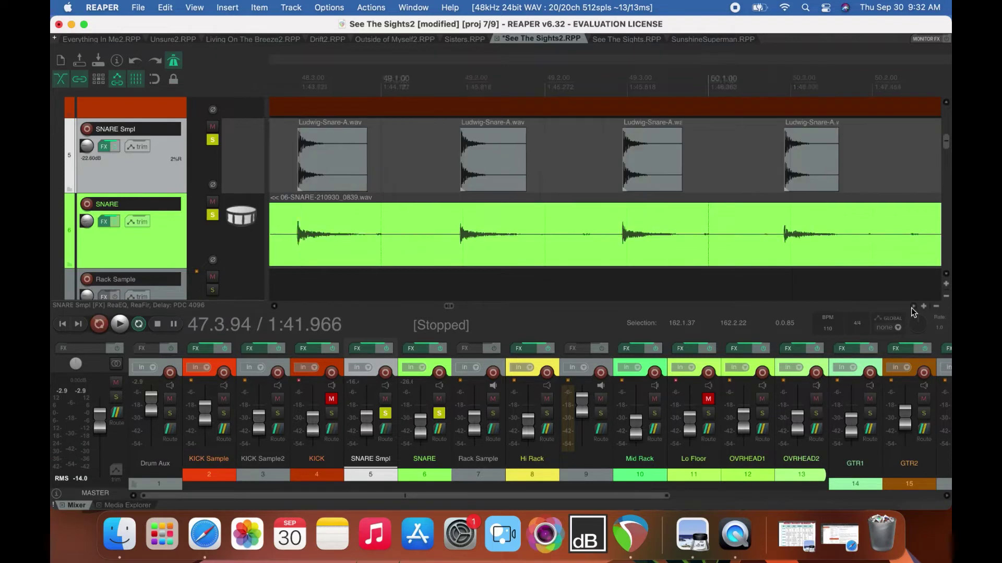
{"action": "scroll", "coordinate": [910, 312], "scroll_direction": "right", "scroll_amount": 8}
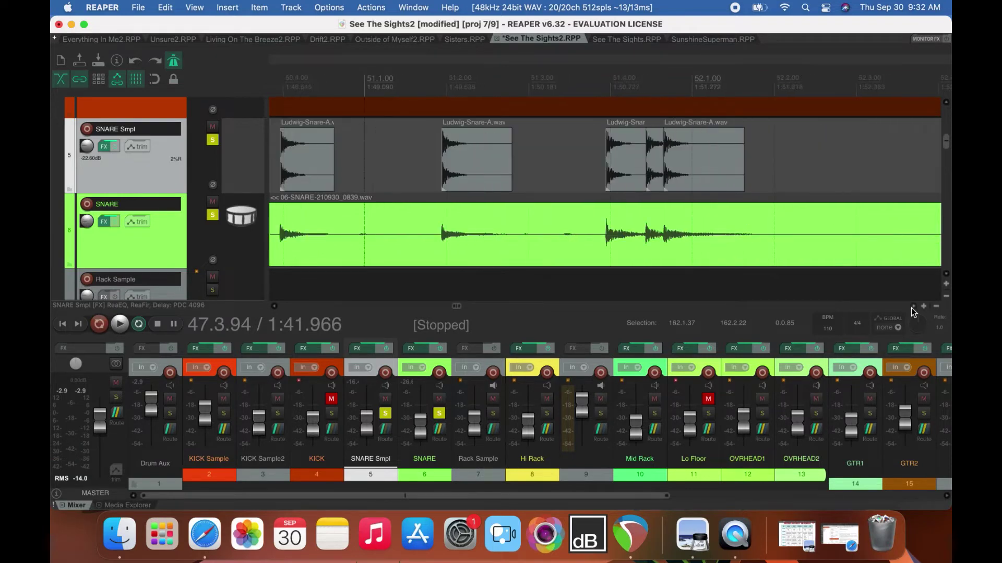
{"action": "left_click", "coordinate": [656, 141]}
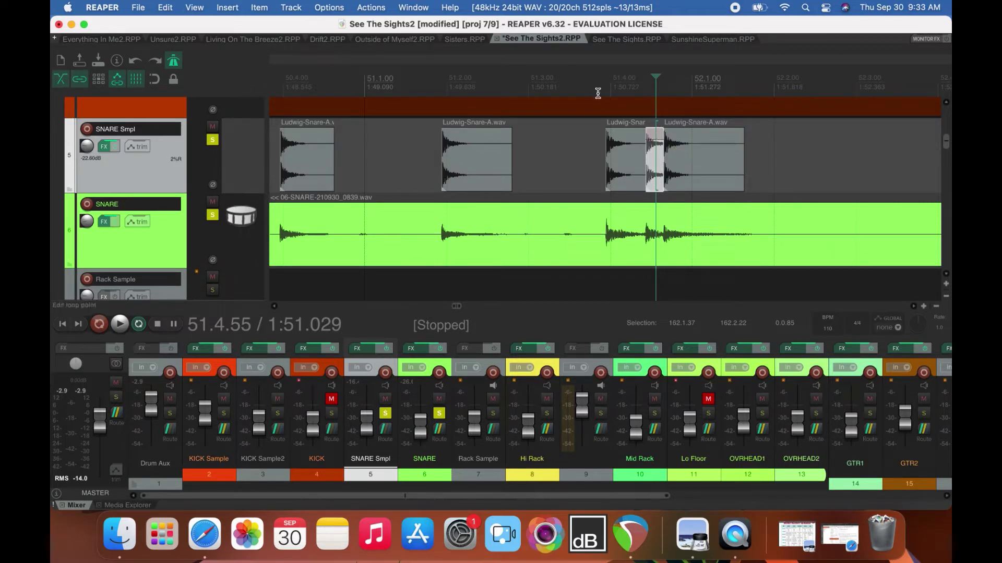
{"action": "key", "text": "space"}
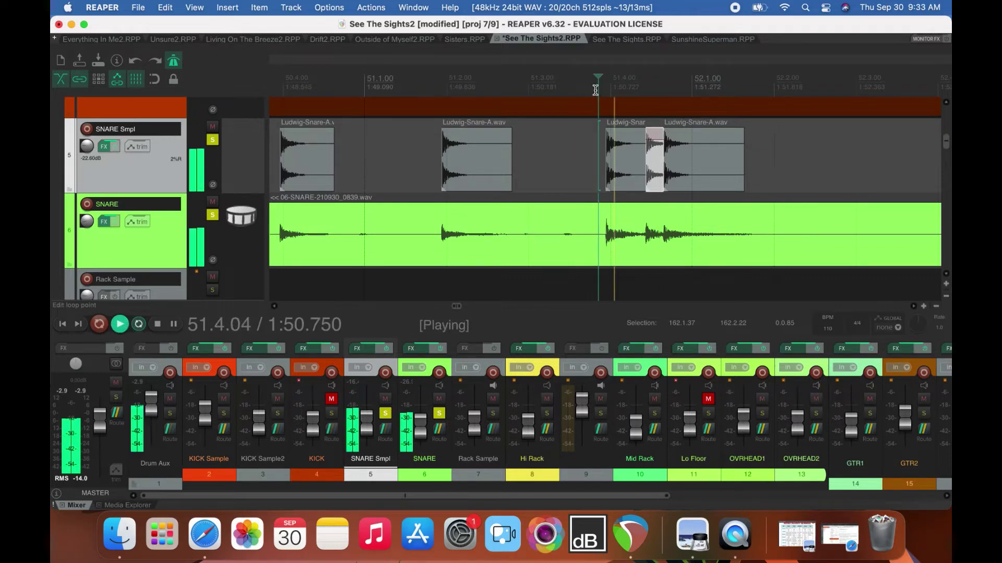
{"action": "key", "text": "space"}
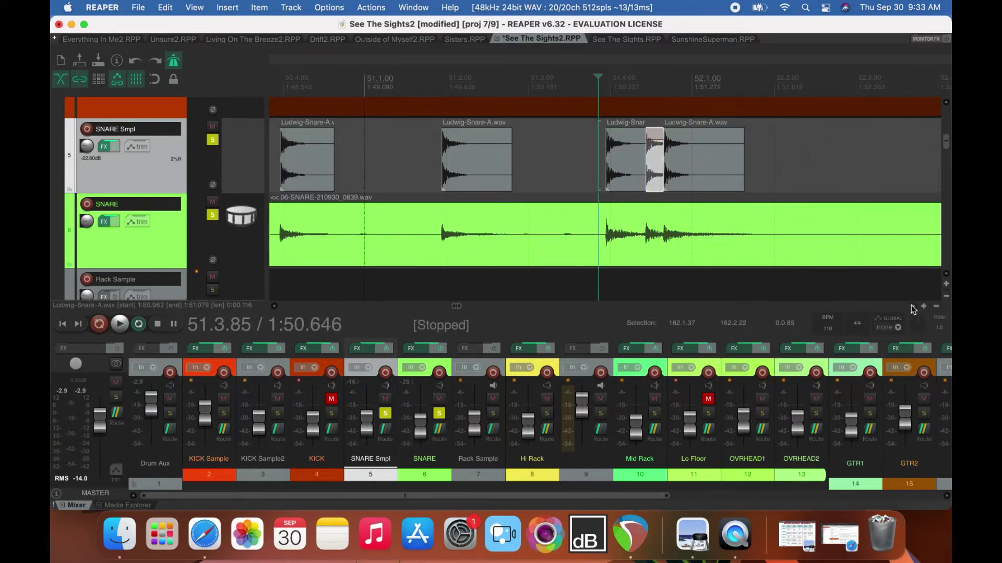
Trim the SNARE Smpl sample at 60.1.99 to about 0.54 s and cut the second hit off the preceding sample.
{"action": "left_click", "coordinate": [913, 306]}
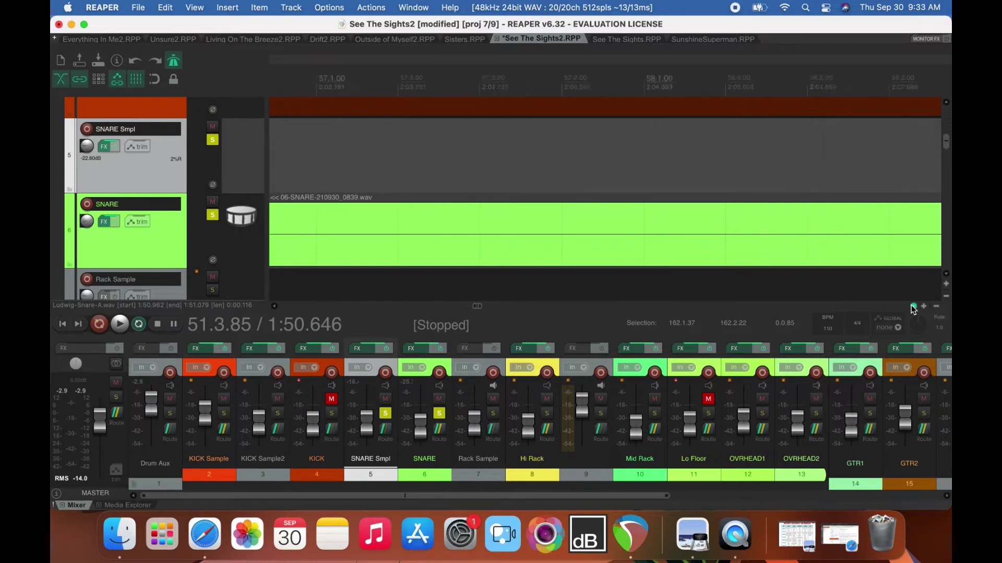
{"action": "left_click_drag", "start_coordinate": [634, 164], "coordinate": [622, 164]}
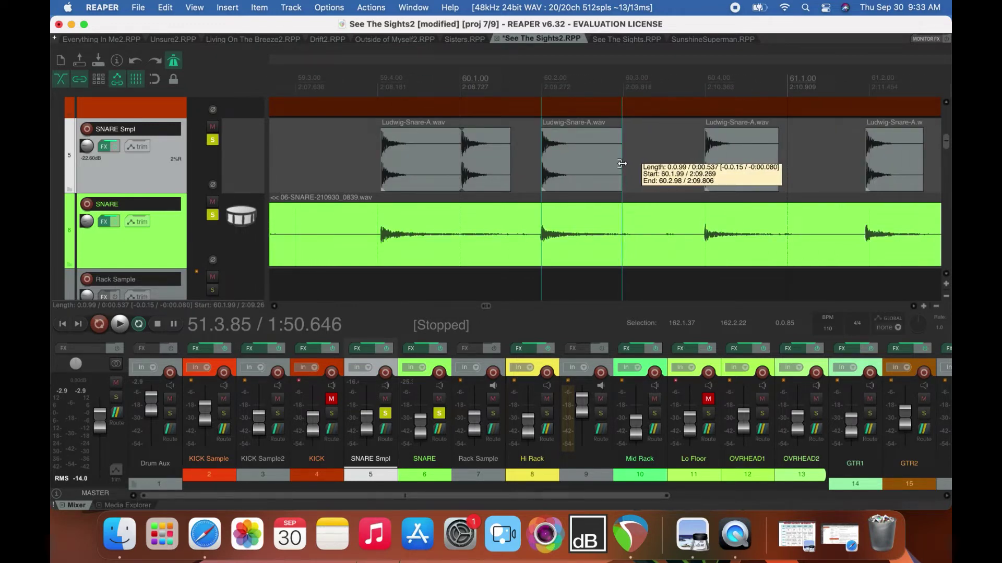
{"action": "left_click", "coordinate": [448, 155]}
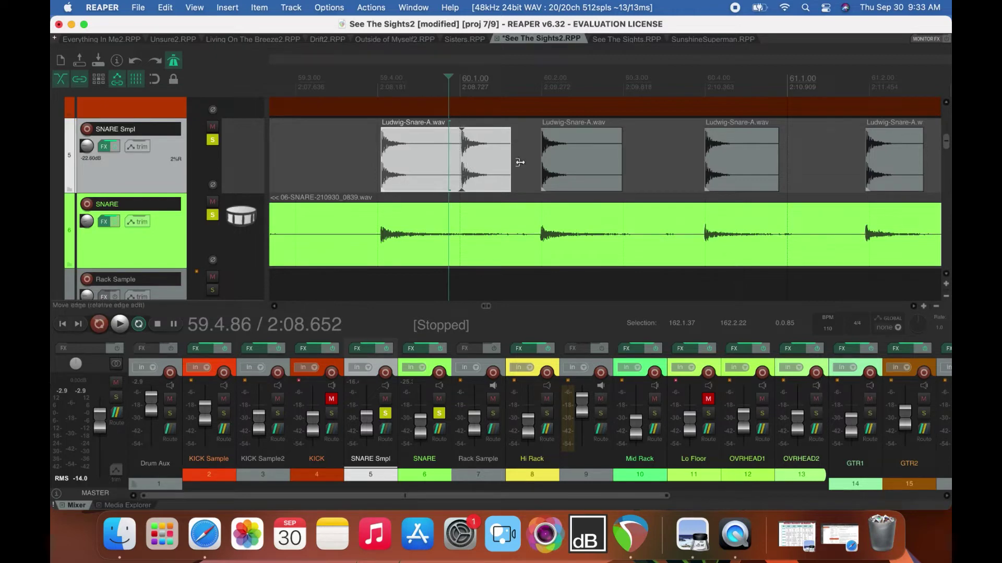
{"action": "left_click_drag", "start_coordinate": [509, 169], "coordinate": [462, 170]}
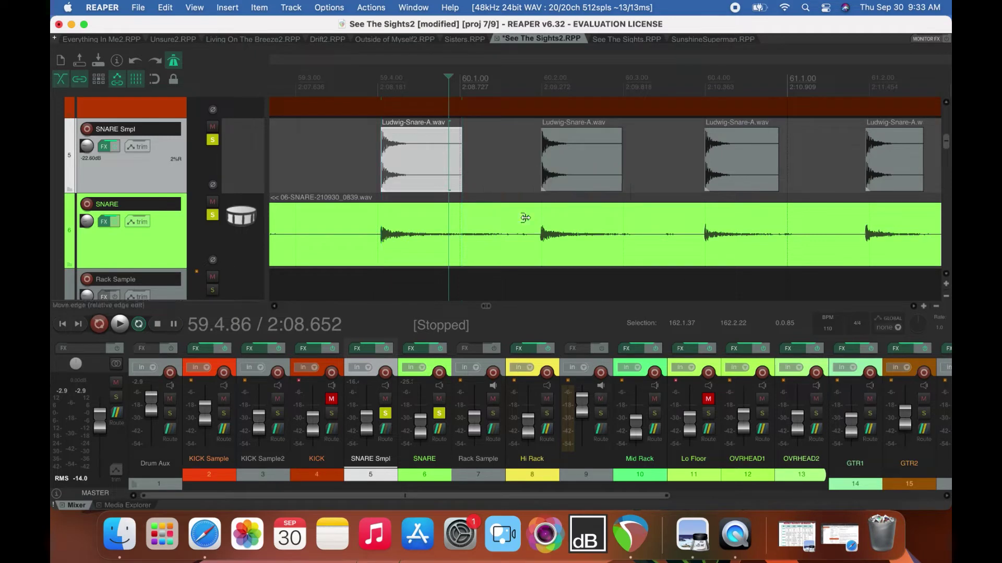
Audition the hits from about 62.3.85 and lower the SNARE Smpl sample just before bar 63 to about -0.81 dB.
{"action": "scroll", "coordinate": [912, 308], "scroll_direction": "right", "scroll_amount": 15}
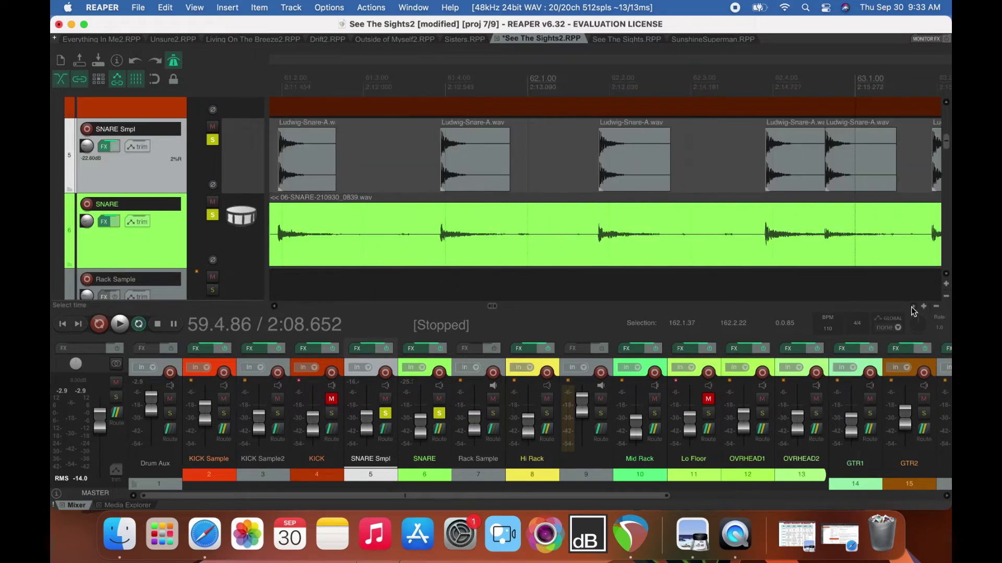
{"action": "left_click", "coordinate": [508, 102]}
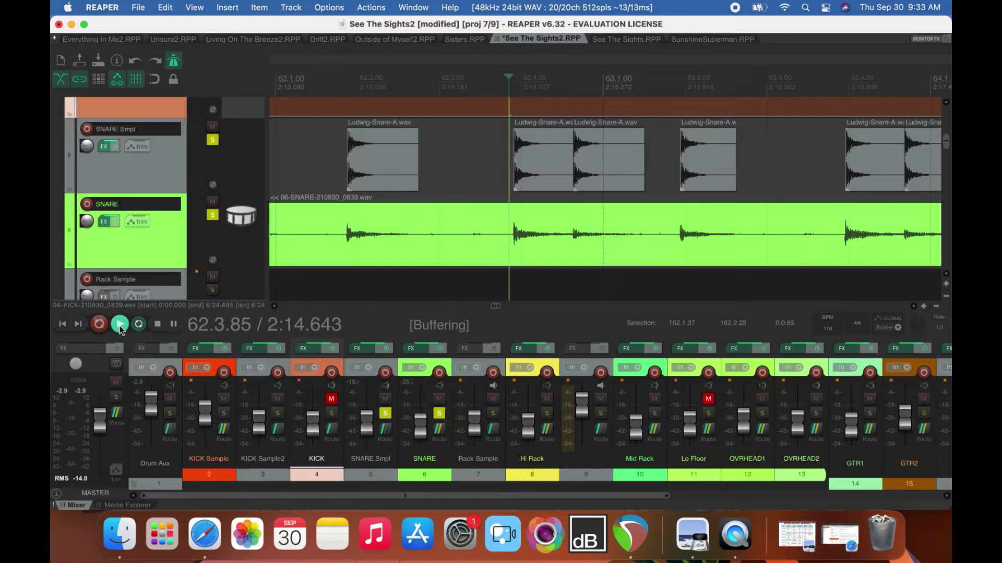
{"action": "left_click", "coordinate": [157, 325]}
{"action": "left_click", "coordinate": [601, 138]}
{"action": "left_click_drag", "start_coordinate": [600, 129], "coordinate": [601, 133]}
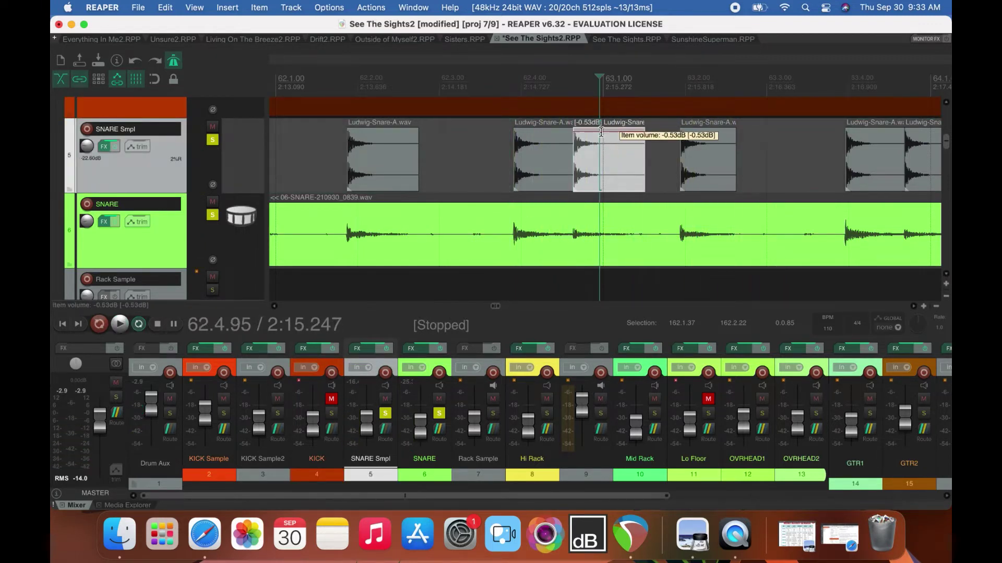
Audition the paired hits before bar 64, unsolo SNARE Smpl, and audition SNARE alone from about 63.4.49.
{"action": "scroll", "coordinate": [913, 308], "scroll_direction": "right", "scroll_amount": 3}
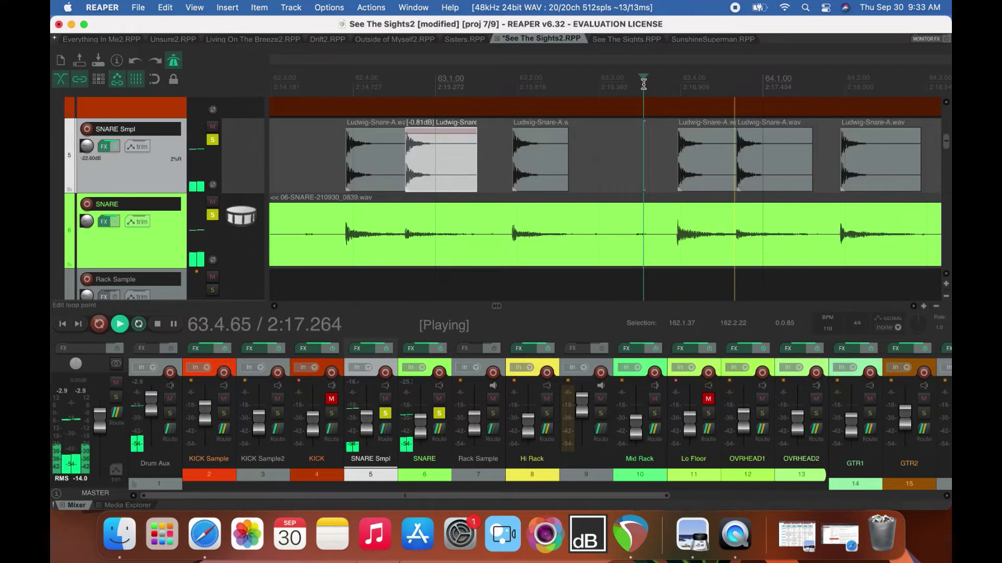
{"action": "key", "text": "space"}
{"action": "scroll", "coordinate": [913, 307], "scroll_direction": "right", "scroll_amount": 7}
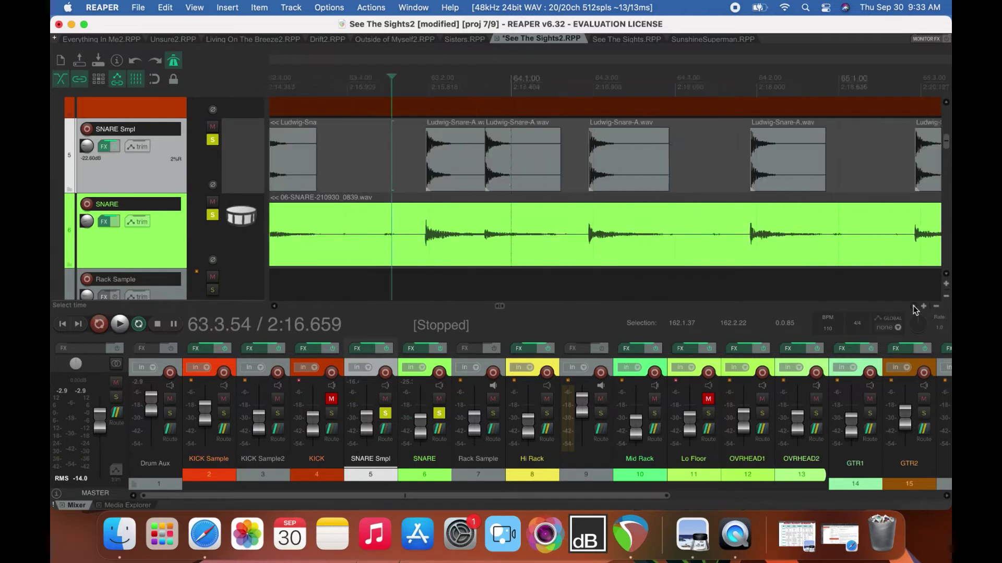
{"action": "left_click", "coordinate": [213, 142]}
{"action": "key", "text": "space"}
{"action": "key", "text": "space"}
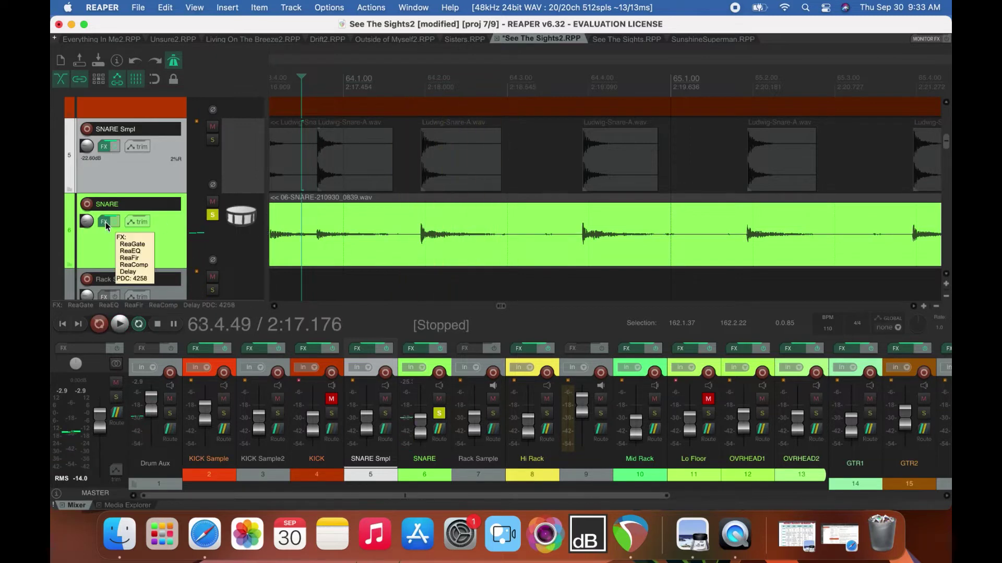
Open ReaEQ on the SNARE track and lower band 3 to about -0.4 dB at 2017 Hz during playback.
{"action": "left_click", "coordinate": [106, 222]}
{"action": "left_click", "coordinate": [403, 265]}
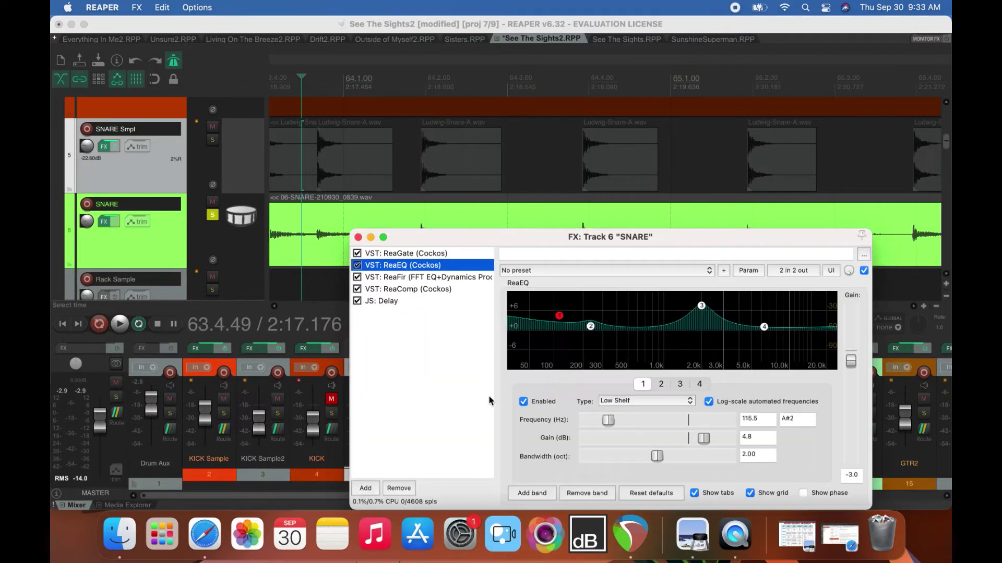
{"action": "key", "text": "space"}
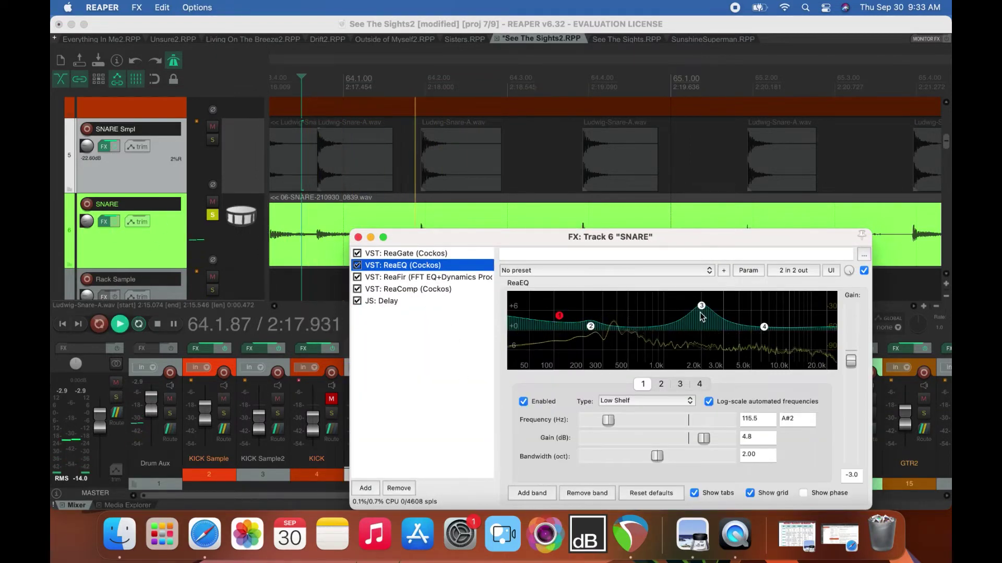
{"action": "mouse_move", "coordinate": [701, 307]}
{"action": "left_click_drag", "start_coordinate": [702, 307], "coordinate": [703, 335]}
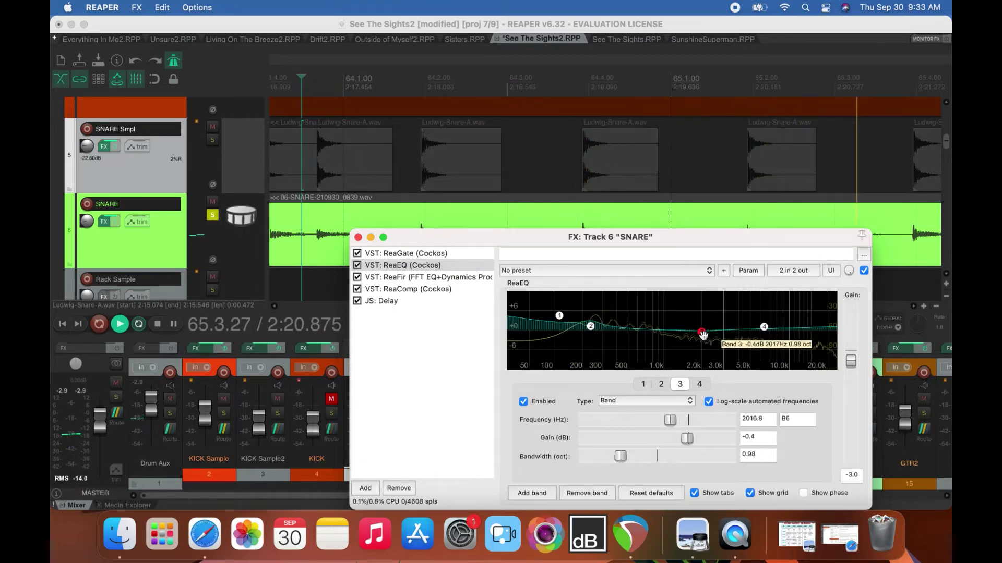
Pull ReaEQ bands 1 and 2 below 0 dB and move band 3 to about -12.6 dB at 6447 Hz.
{"action": "left_click", "coordinate": [592, 328]}
{"action": "left_click_drag", "start_coordinate": [560, 316], "coordinate": [551, 343]}
{"action": "mouse_move", "coordinate": [698, 335]}
{"action": "left_mouse_down"}
{"action": "mouse_move", "coordinate": [604, 341]}
{"action": "mouse_move", "coordinate": [660, 313]}
{"action": "mouse_move", "coordinate": [719, 303]}
{"action": "mouse_move", "coordinate": [683, 337]}
{"action": "mouse_move", "coordinate": [704, 342]}
{"action": "left_mouse_up"}
{"action": "mouse_move", "coordinate": [596, 330]}
{"action": "left_mouse_down"}
{"action": "mouse_move", "coordinate": [530, 345]}
{"action": "mouse_move", "coordinate": [625, 342]}
{"action": "mouse_move", "coordinate": [710, 364]}
{"action": "mouse_move", "coordinate": [664, 363]}
{"action": "mouse_move", "coordinate": [653, 381]}
{"action": "mouse_move", "coordinate": [574, 389]}
{"action": "mouse_move", "coordinate": [592, 340]}
{"action": "left_mouse_up"}
{"action": "left_click_drag", "start_coordinate": [718, 342], "coordinate": [767, 372]}
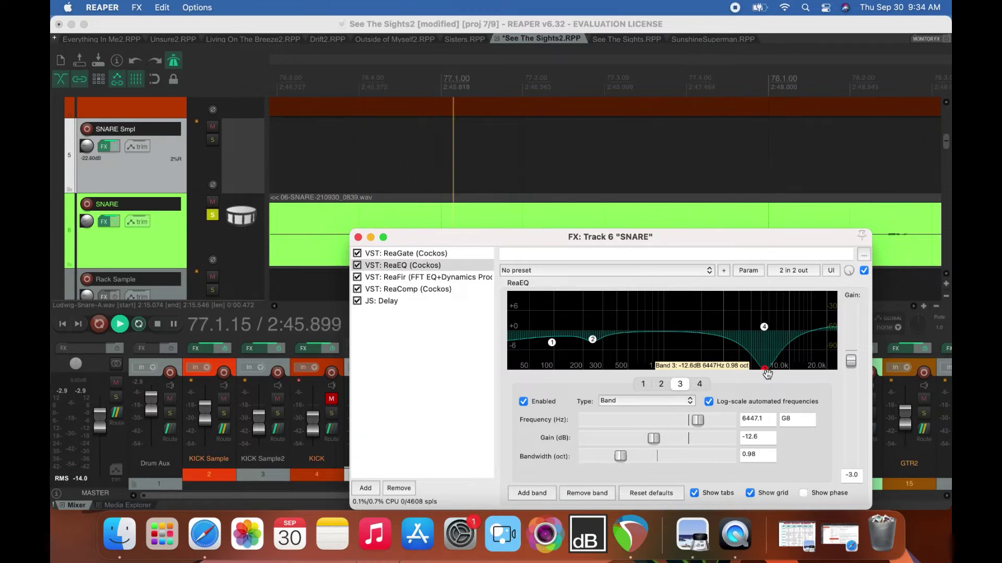
Stop playback in the silent section and audition the equalised SNARE track again from about bar 62.
{"action": "left_click", "coordinate": [651, 83]}
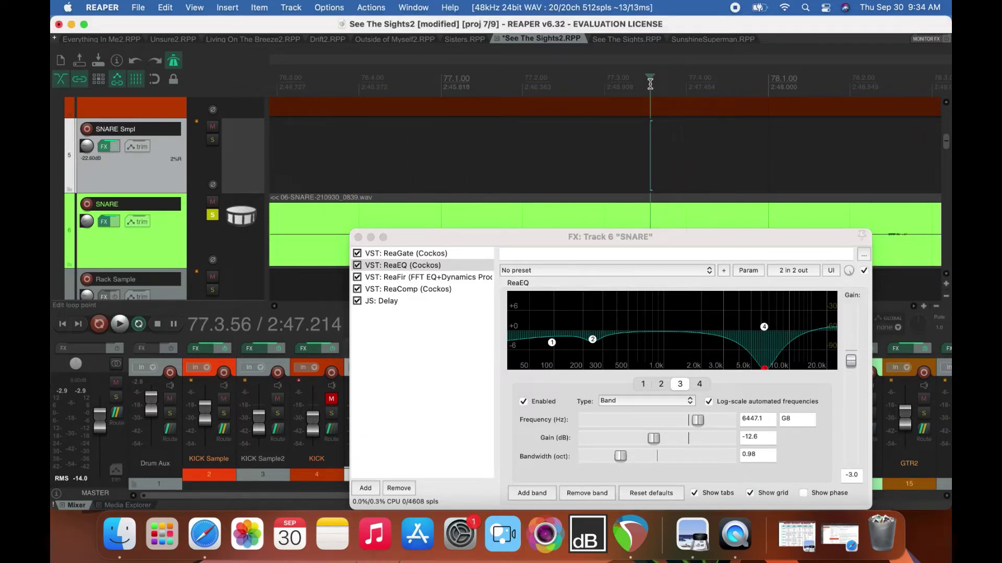
{"action": "scroll", "coordinate": [391, 90], "scroll_direction": "down", "scroll_amount": 10}
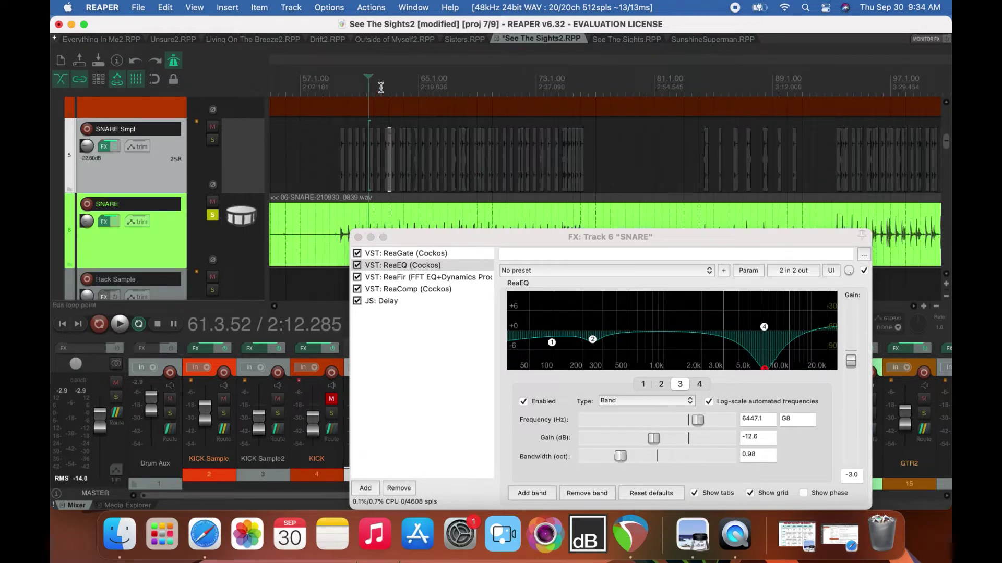
{"action": "key", "text": "space"}
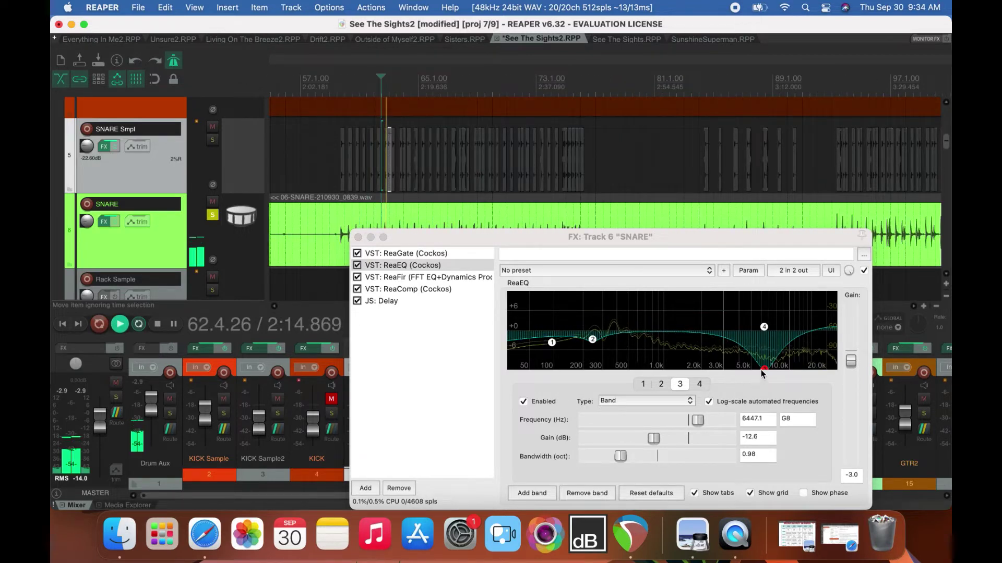
Pull ReaEQ band 2 into a deep cut between 300 and 500 Hz, raise band 3 to 3.0 dB at 1902 Hz, and close the effects window.
{"action": "left_click", "coordinate": [697, 363]}
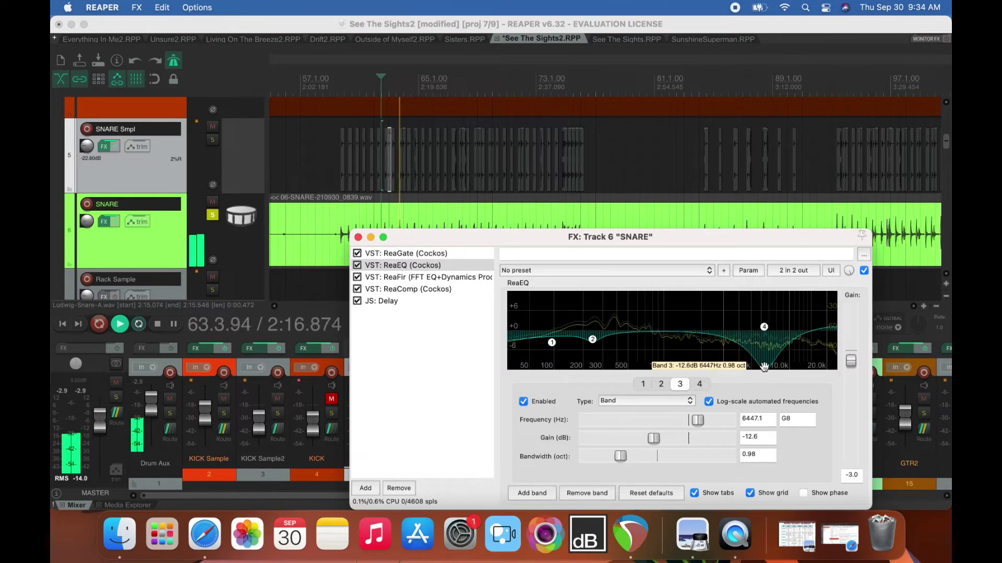
{"action": "left_click_drag", "start_coordinate": [764, 368], "coordinate": [659, 360]}
{"action": "left_click_drag", "start_coordinate": [592, 341], "coordinate": [697, 323]}
{"action": "mouse_move", "coordinate": [764, 327]}
{"action": "left_mouse_down"}
{"action": "mouse_move", "coordinate": [779, 353]}
{"action": "mouse_move", "coordinate": [722, 371]}
{"action": "mouse_move", "coordinate": [700, 335]}
{"action": "mouse_move", "coordinate": [753, 326]}
{"action": "left_mouse_up"}
{"action": "mouse_move", "coordinate": [692, 323]}
{"action": "left_mouse_down"}
{"action": "mouse_move", "coordinate": [714, 299]}
{"action": "mouse_move", "coordinate": [729, 310]}
{"action": "mouse_move", "coordinate": [699, 320]}
{"action": "left_mouse_up"}
{"action": "key", "text": "space"}
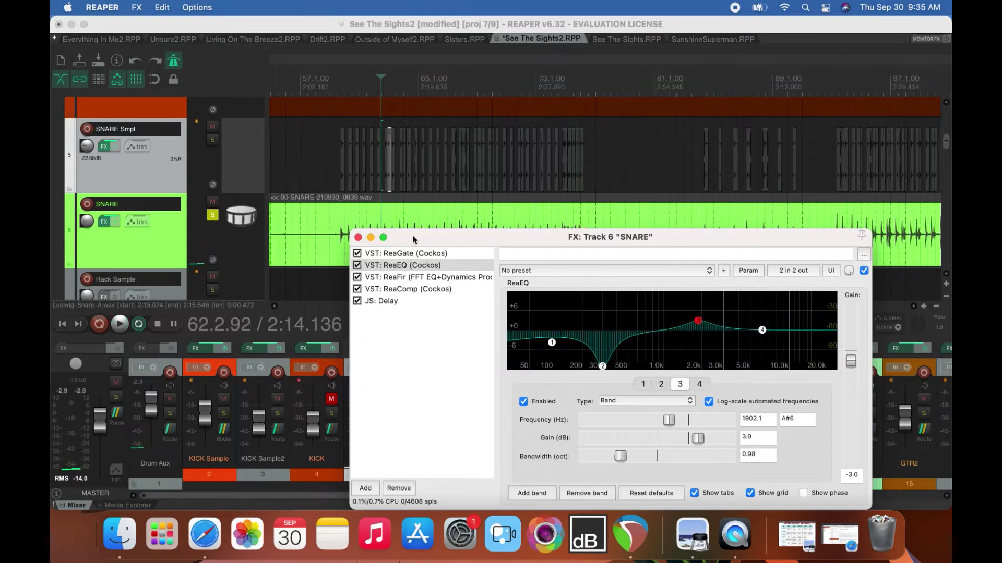
{"action": "left_click", "coordinate": [358, 238]}
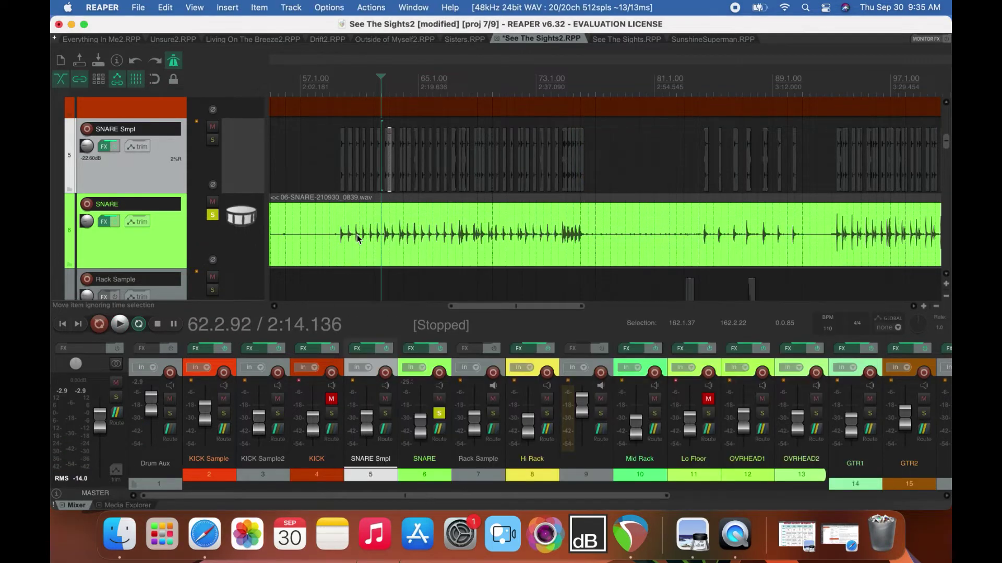
Solo SNARE Smpl alongside SNARE and audition both from bar 62, briefly toggling the SNARE solo for comparison.
{"action": "scroll", "coordinate": [358, 239], "scroll_direction": "up", "scroll_amount": 5}
{"action": "scroll", "coordinate": [357, 235], "scroll_direction": "up", "scroll_amount": 6}
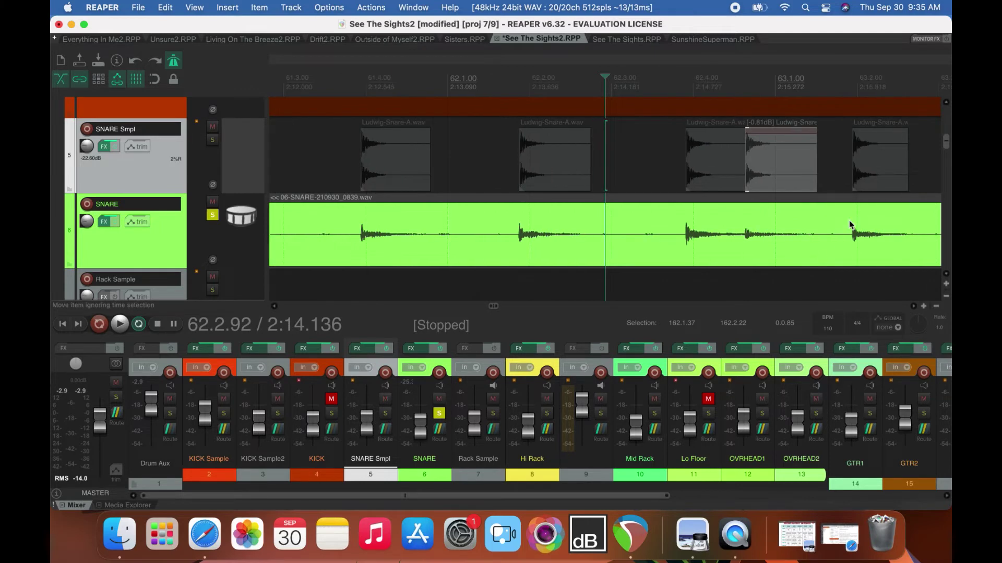
{"action": "left_click", "coordinate": [212, 140]}
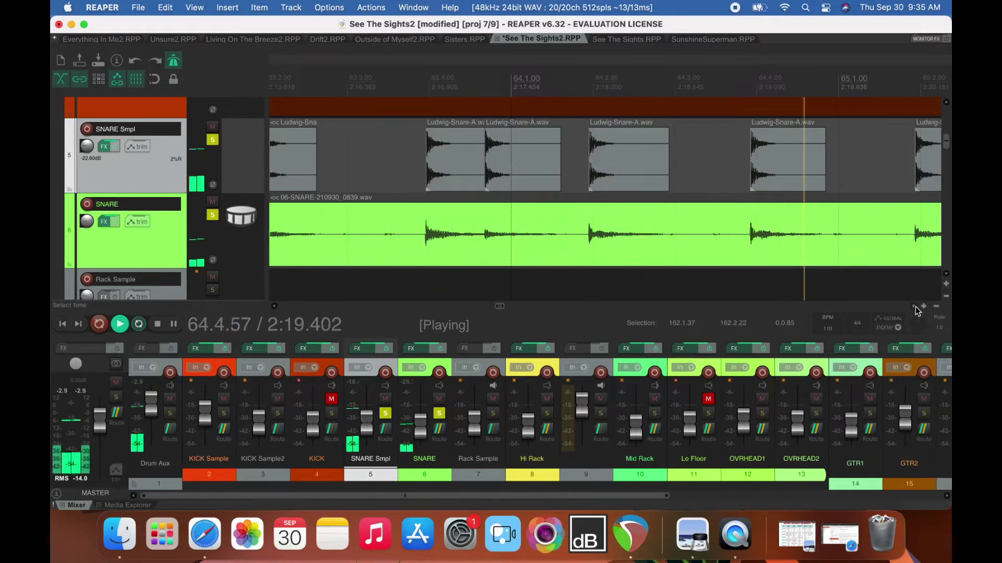
{"action": "left_click", "coordinate": [213, 215]}
{"action": "left_click", "coordinate": [213, 215]}
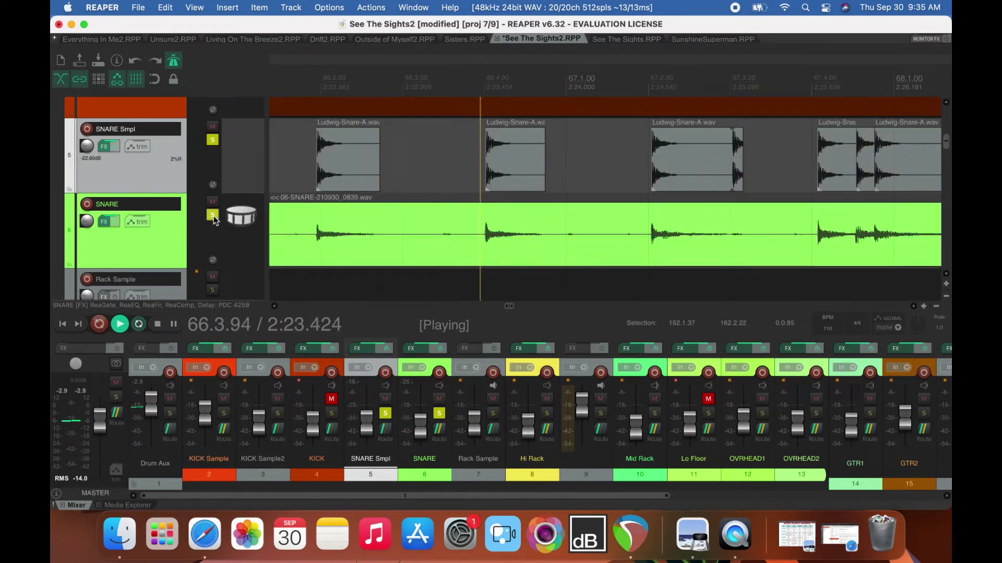
{"action": "key", "text": "space"}
Trim away the stray hits on SNARE Smpl after the 67.2 sample and after the sample just before bar 68.
{"action": "left_click_drag", "start_coordinate": [739, 170], "coordinate": [732, 170]}
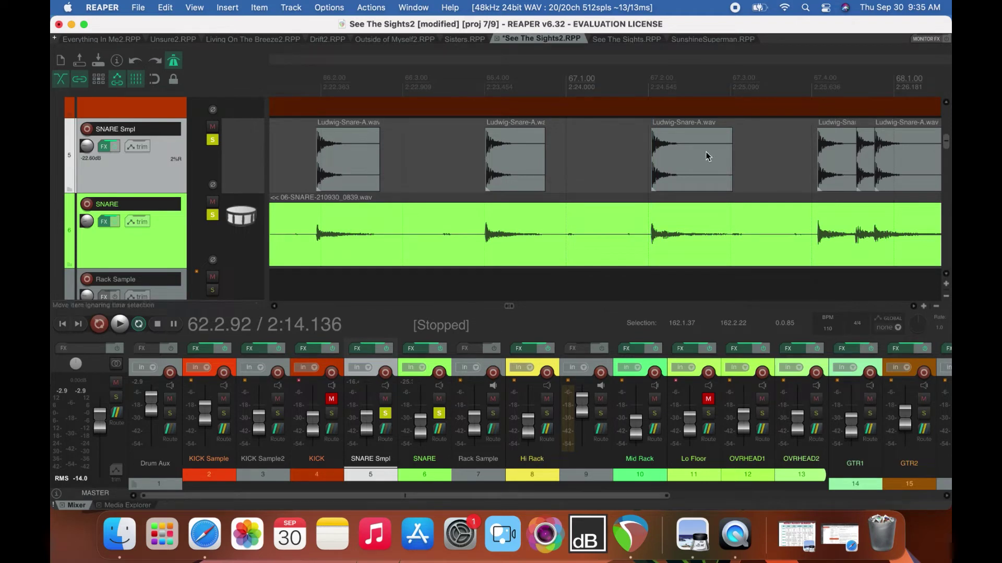
{"action": "left_click", "coordinate": [911, 307]}
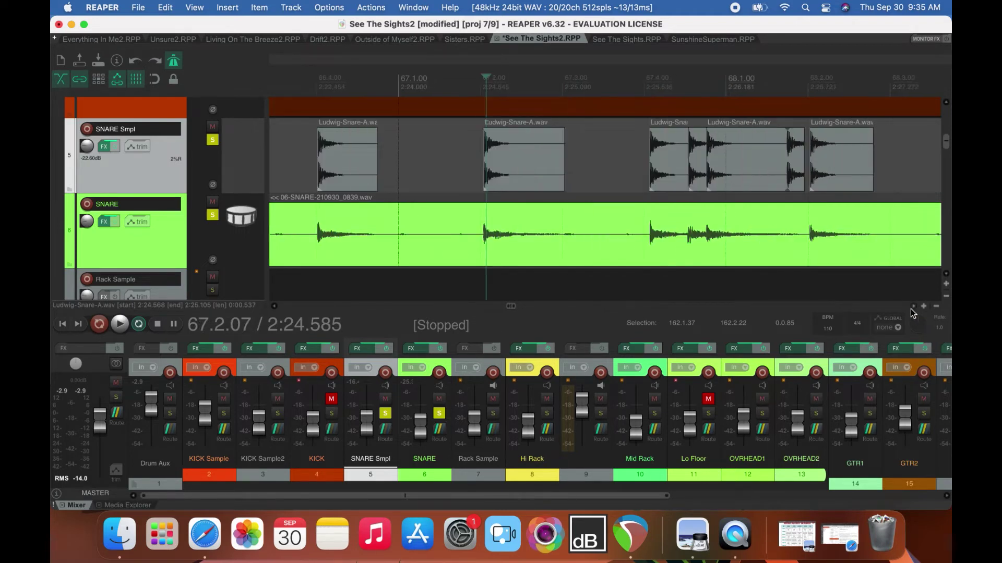
{"action": "left_click", "coordinate": [791, 169]}
{"action": "left_click_drag", "start_coordinate": [794, 166], "coordinate": [787, 165]}
Audition SNARE Smpl alone from just before 66.4 and lower the short hit after 67.4 to about -1.81 dB.
{"action": "left_click", "coordinate": [213, 221]}
{"action": "left_click", "coordinate": [305, 83]}
{"action": "key", "text": "space"}
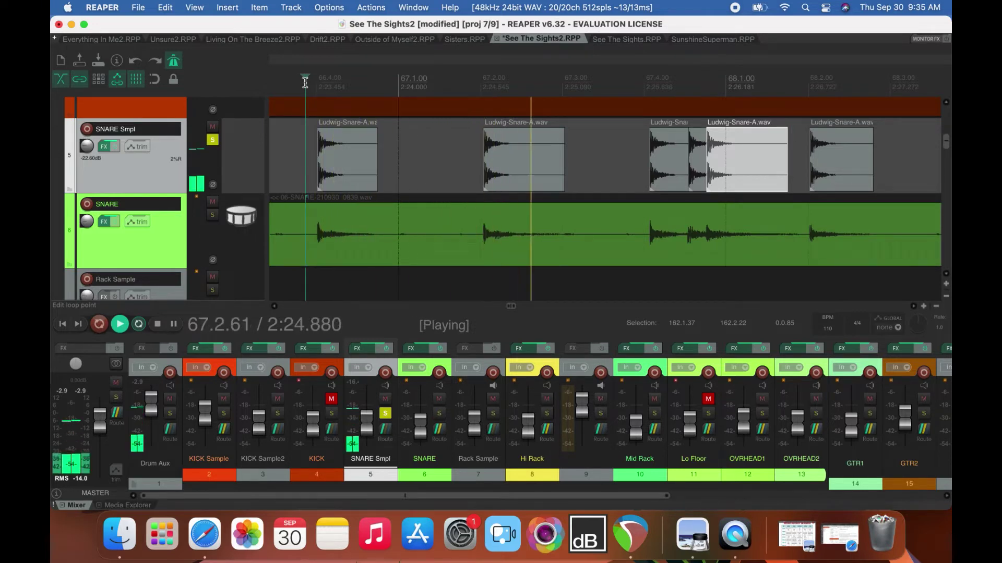
{"action": "key", "text": "space"}
{"action": "left_click", "coordinate": [700, 158]}
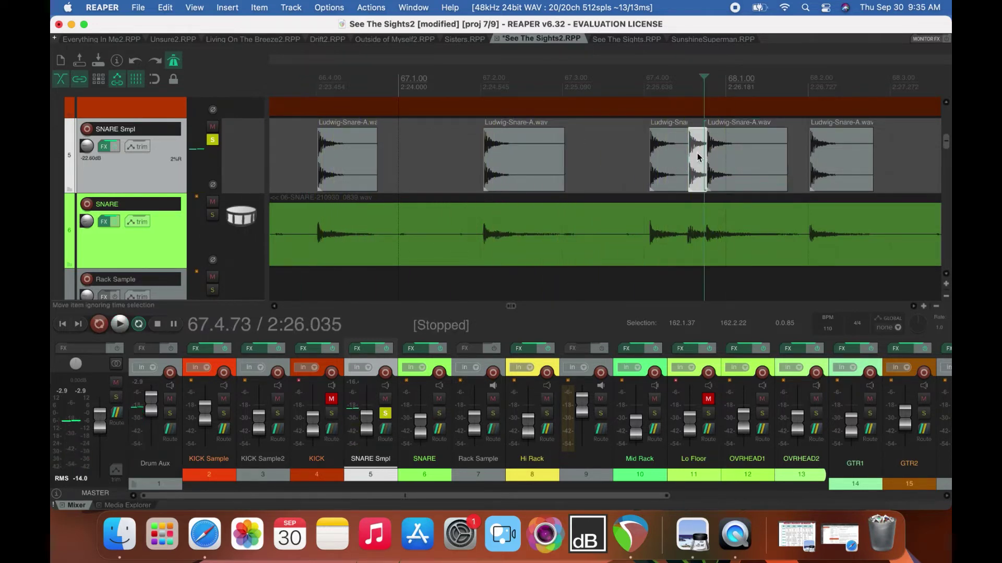
{"action": "left_click_drag", "start_coordinate": [699, 128], "coordinate": [700, 140]}
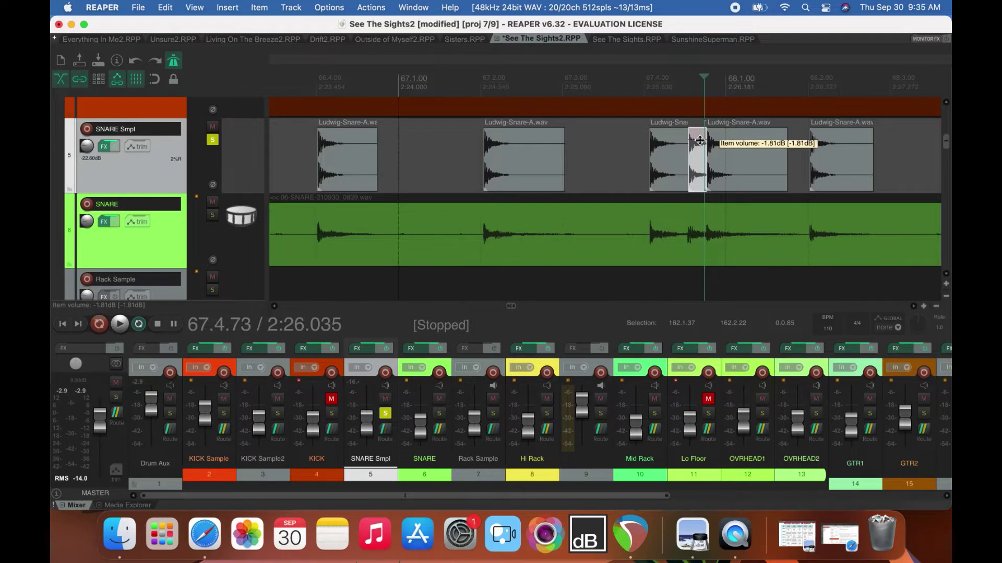
Solo SNARE again and audition both snare tracks from about 66.4.02.
{"action": "left_click", "coordinate": [382, 89]}
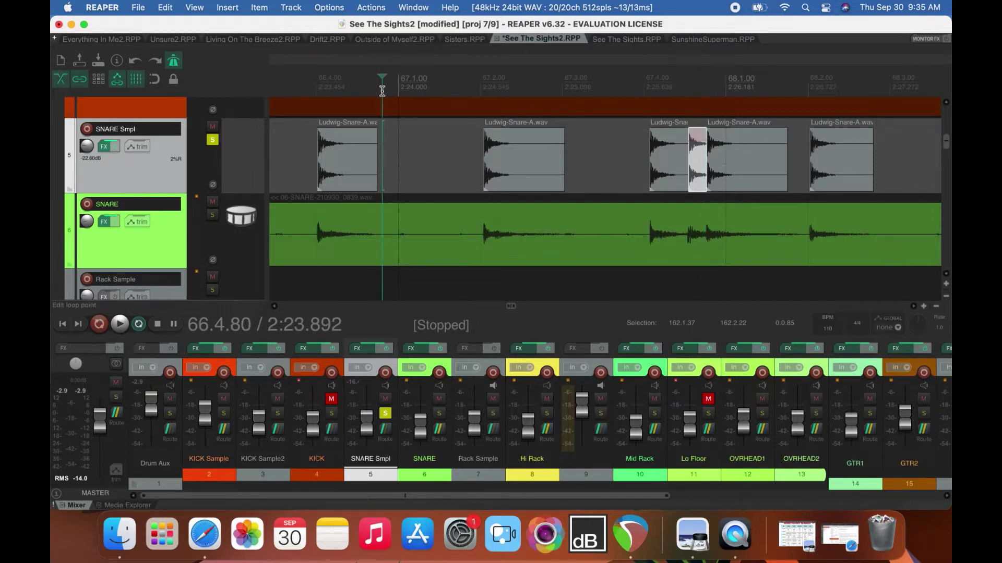
{"action": "left_click", "coordinate": [213, 216]}
{"action": "left_click", "coordinate": [318, 87]}
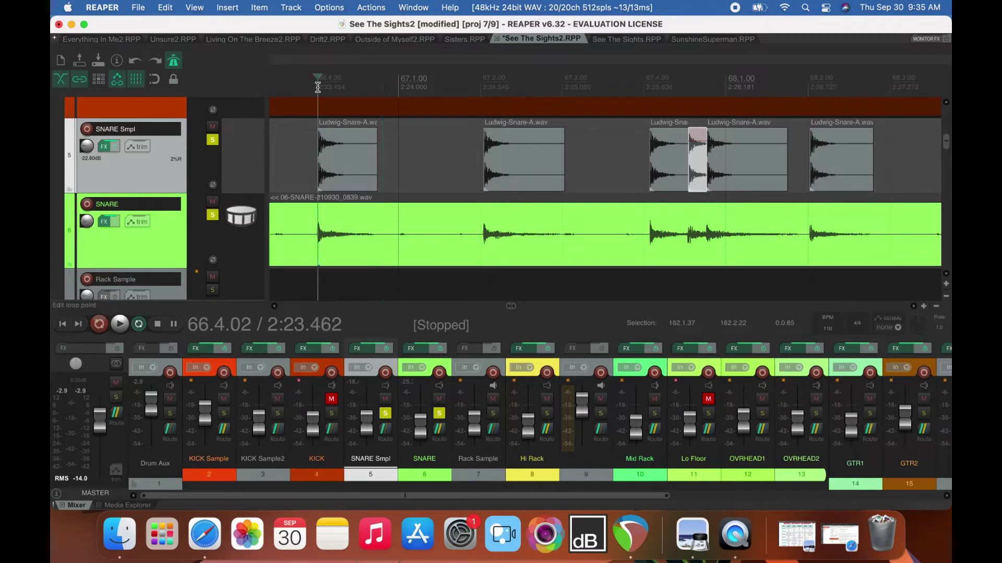
{"action": "key", "text": "space"}
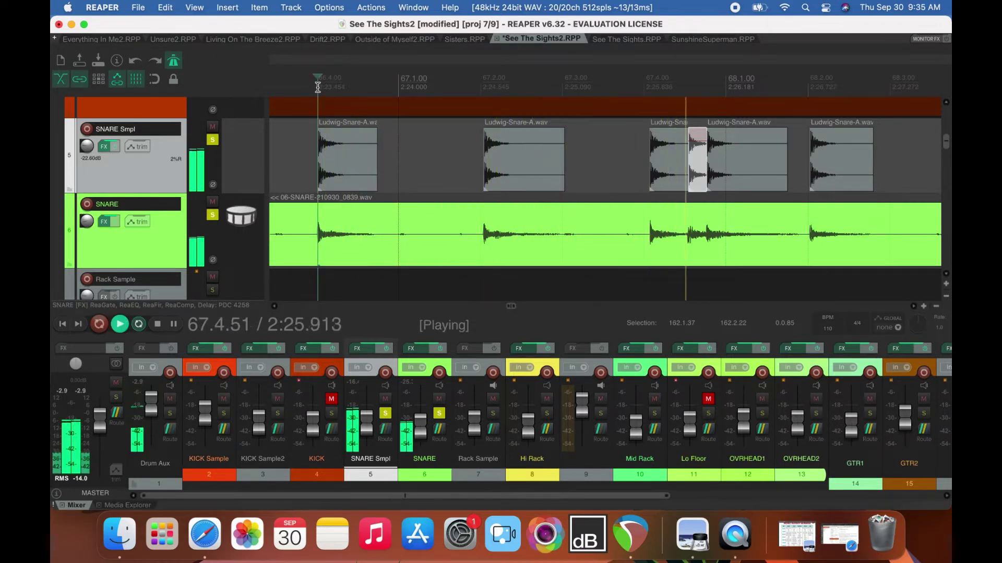
{"action": "key", "text": "space"}
Lower the SNARE Smpl hit just before bar 69 to about -2.47 dB.
{"action": "left_click", "coordinate": [913, 306]}
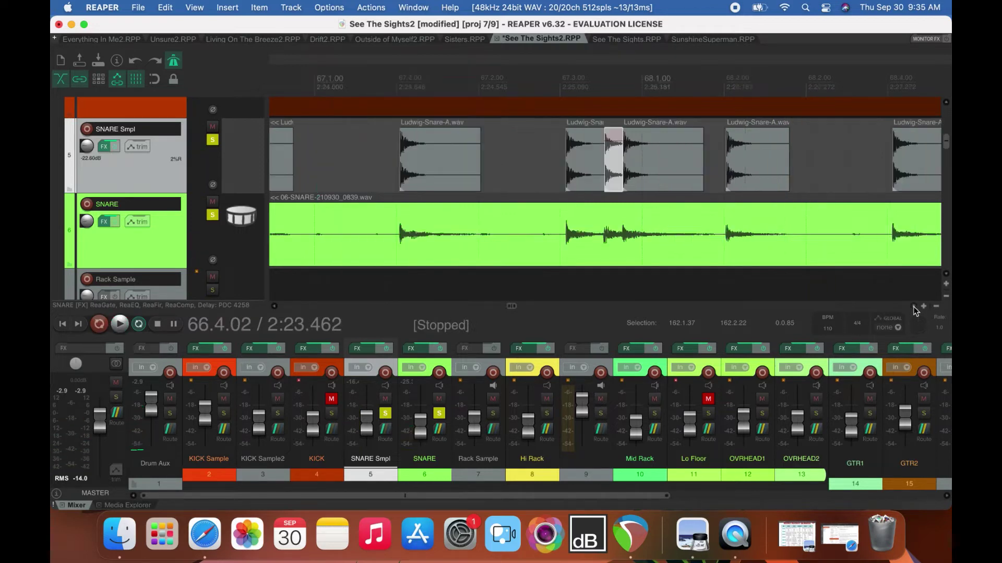
{"action": "left_click", "coordinate": [556, 150]}
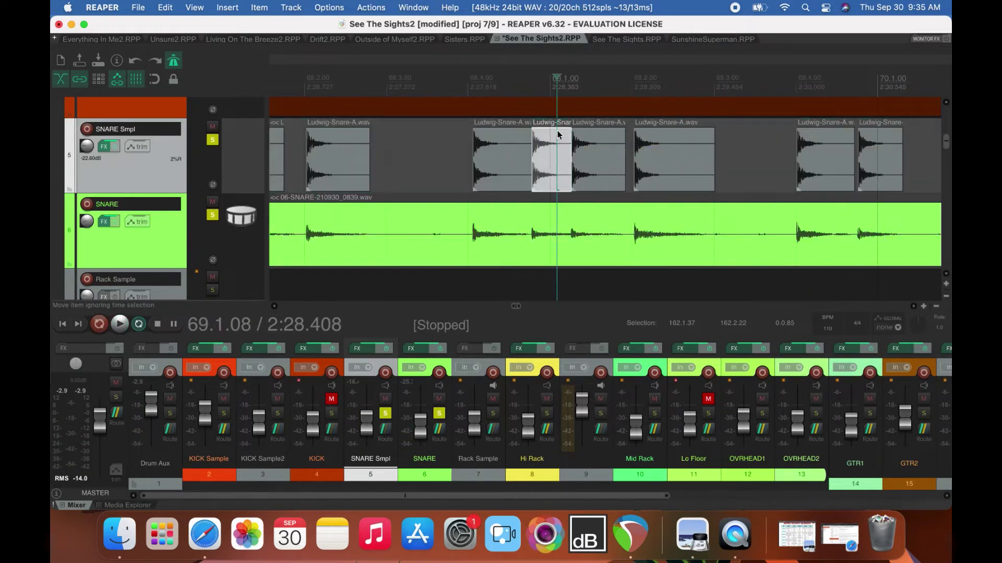
{"action": "left_click", "coordinate": [555, 139]}
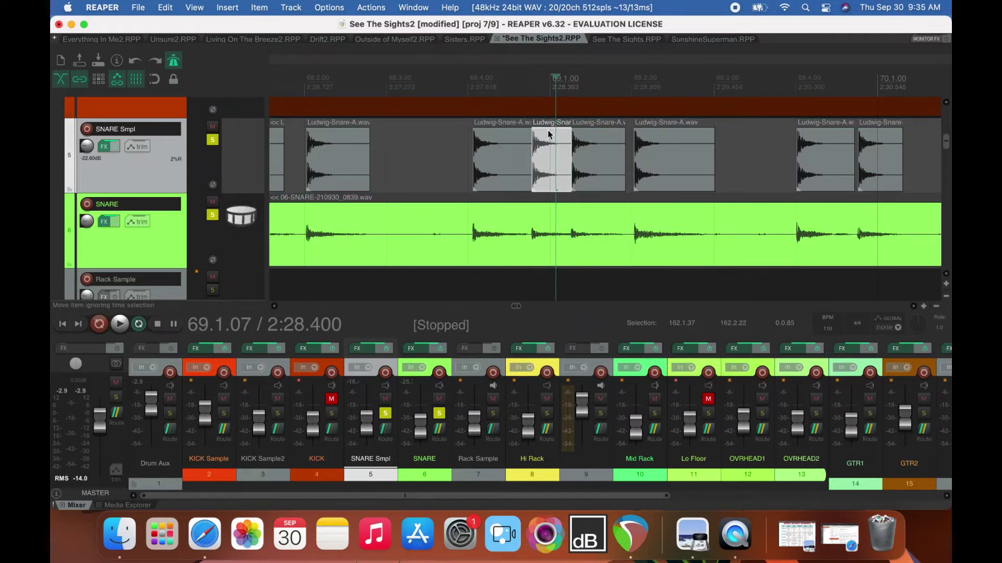
{"action": "left_click", "coordinate": [548, 128]}
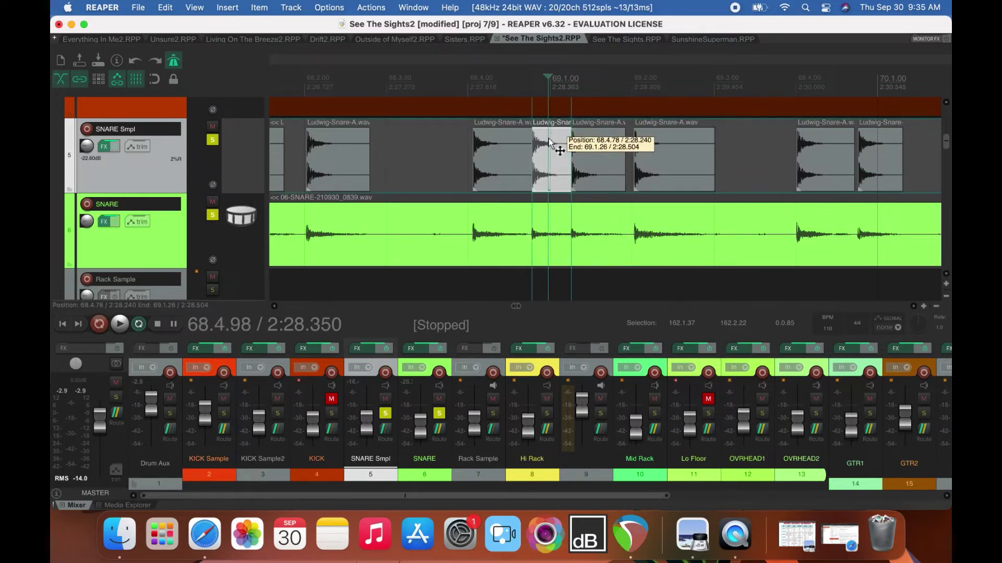
{"action": "mouse_move", "coordinate": [550, 139]}
{"action": "left_mouse_down"}
{"action": "mouse_move", "coordinate": [555, 132]}
{"action": "mouse_move", "coordinate": [555, 146]}
{"action": "left_mouse_up"}
Audition both snare tracks from about 68.3.66 through the lowered hit.
{"action": "left_click", "coordinate": [439, 81]}
{"action": "key", "text": "space"}
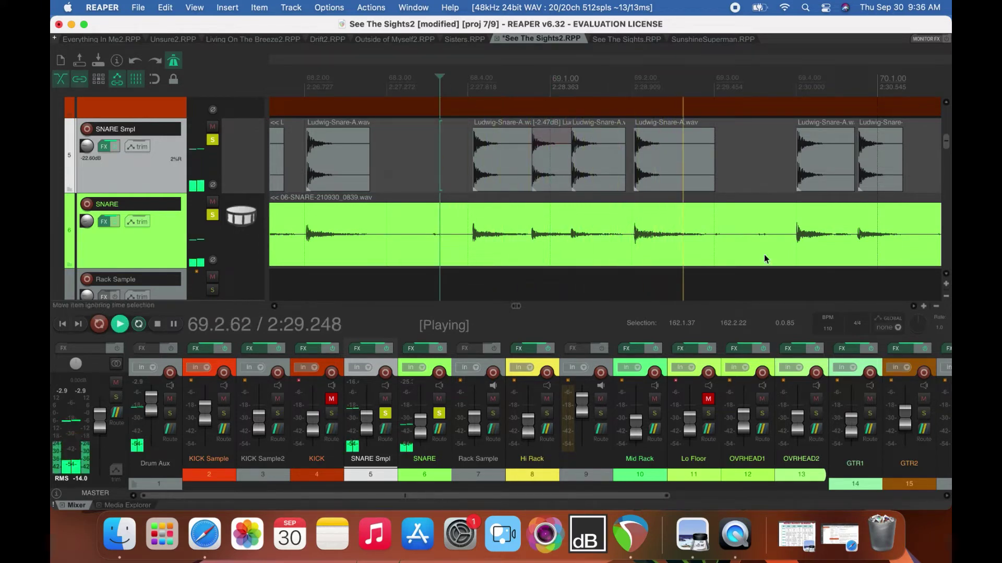
{"action": "key", "text": "space"}
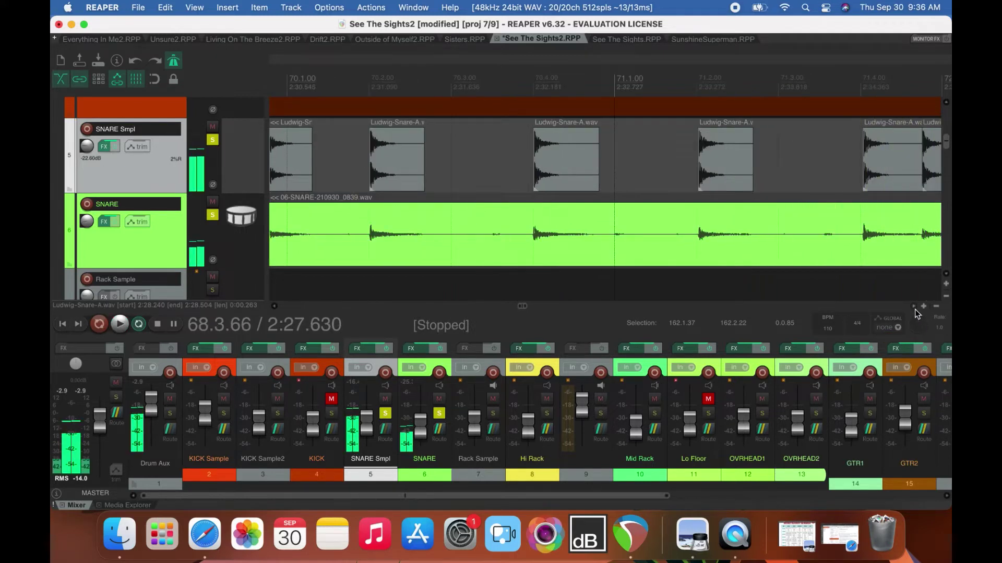
Extend the ends of the SNARE Smpl samples just before bar 70 and at 70.2, 70.4 and 71.2.
{"action": "left_click_drag", "start_coordinate": [313, 157], "coordinate": [350, 170]}
{"action": "left_click", "coordinate": [419, 163]}
{"action": "left_click_drag", "start_coordinate": [426, 167], "coordinate": [454, 171]}
{"action": "left_click", "coordinate": [733, 167]}
{"action": "left_click_drag", "start_coordinate": [752, 164], "coordinate": [780, 165]}
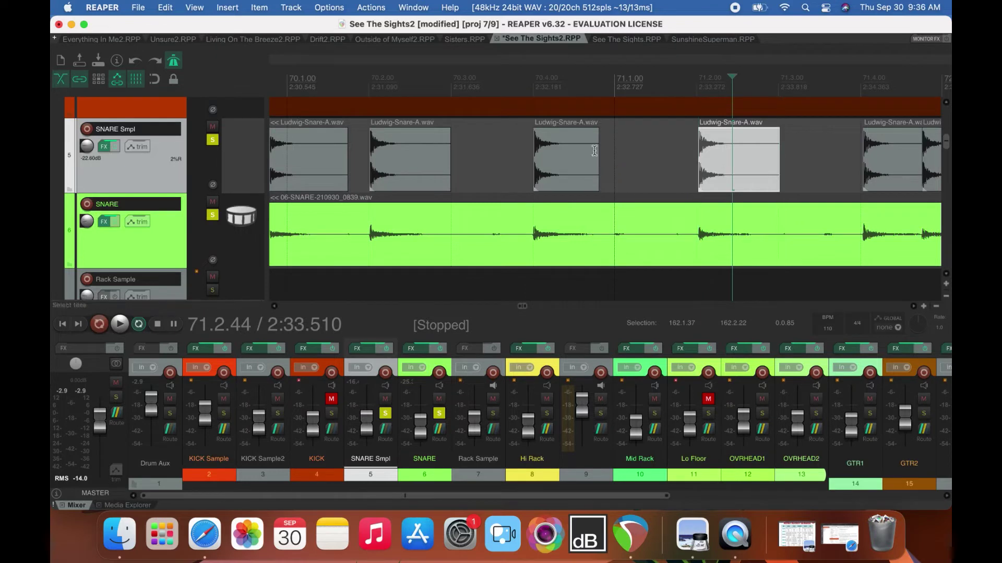
{"action": "left_click", "coordinate": [581, 154]}
{"action": "mouse_move", "coordinate": [598, 156]}
{"action": "left_mouse_down"}
{"action": "mouse_move", "coordinate": [629, 160]}
{"action": "mouse_move", "coordinate": [614, 160]}
{"action": "left_mouse_up"}
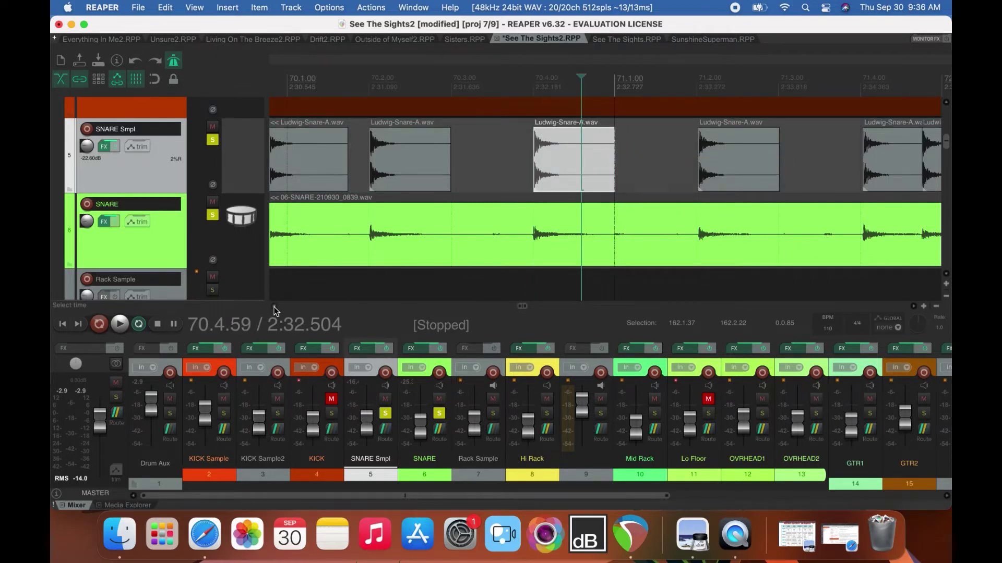
Extend the SNARE Smpl samples at 69.4 and just after 69.1 to meet the following hits, and lengthen the 68.2 sample to about 0.54 s.
{"action": "scroll", "coordinate": [275, 311], "scroll_direction": "left", "scroll_amount": 5}
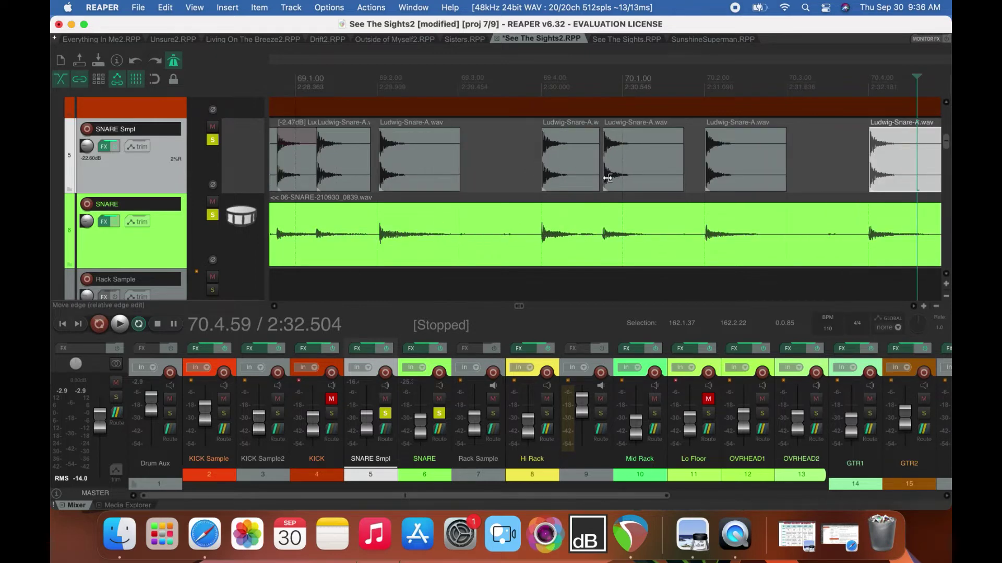
{"action": "left_click_drag", "start_coordinate": [601, 176], "coordinate": [604, 177]}
{"action": "left_click_drag", "start_coordinate": [370, 158], "coordinate": [379, 159]}
{"action": "scroll", "coordinate": [275, 307], "scroll_direction": "left", "scroll_amount": 5}
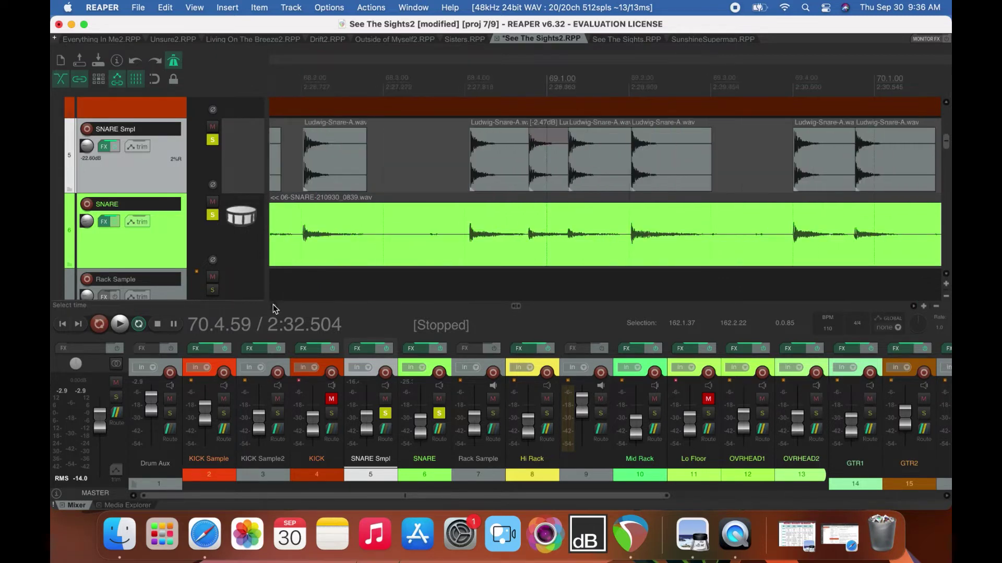
{"action": "scroll", "coordinate": [275, 308], "scroll_direction": "left", "scroll_amount": 3}
{"action": "mouse_move", "coordinate": [531, 167]}
{"action": "left_mouse_down"}
{"action": "mouse_move", "coordinate": [561, 170]}
{"action": "mouse_move", "coordinate": [550, 173]}
{"action": "left_mouse_up"}
Adjust the ends of the SNARE Smpl samples at 72.2 and 72.4 so each lasts about 0.54 s.
{"action": "scroll", "coordinate": [916, 308], "scroll_direction": "right", "scroll_amount": 5}
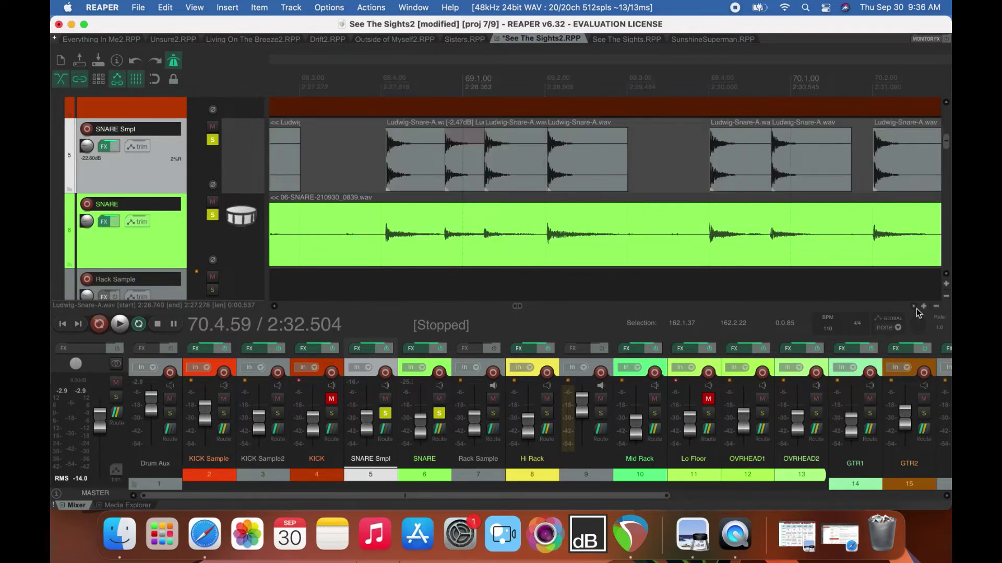
{"action": "scroll", "coordinate": [916, 309], "scroll_direction": "right", "scroll_amount": 15}
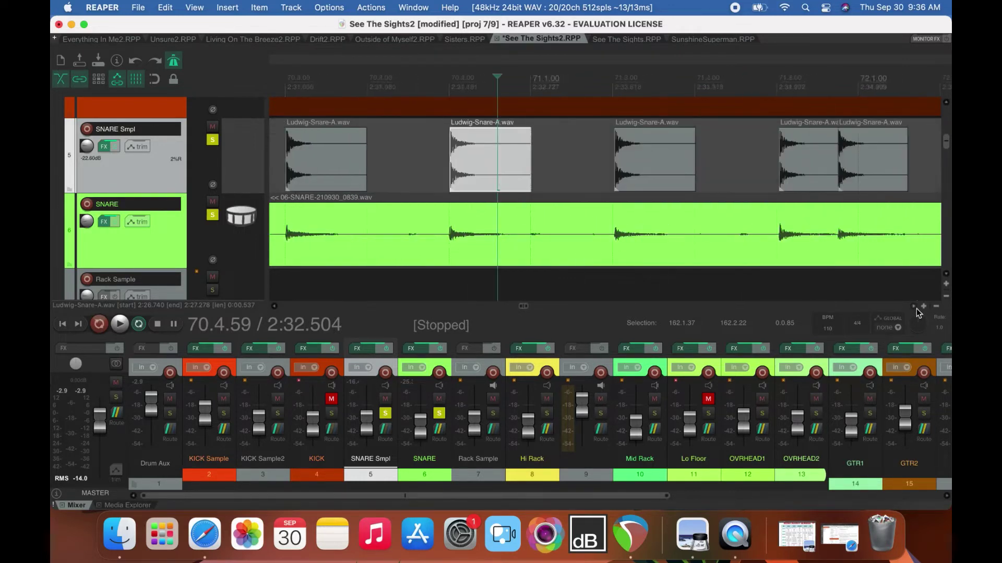
{"action": "scroll", "coordinate": [917, 309], "scroll_direction": "right", "scroll_amount": 3}
{"action": "left_click_drag", "start_coordinate": [614, 164], "coordinate": [604, 163]}
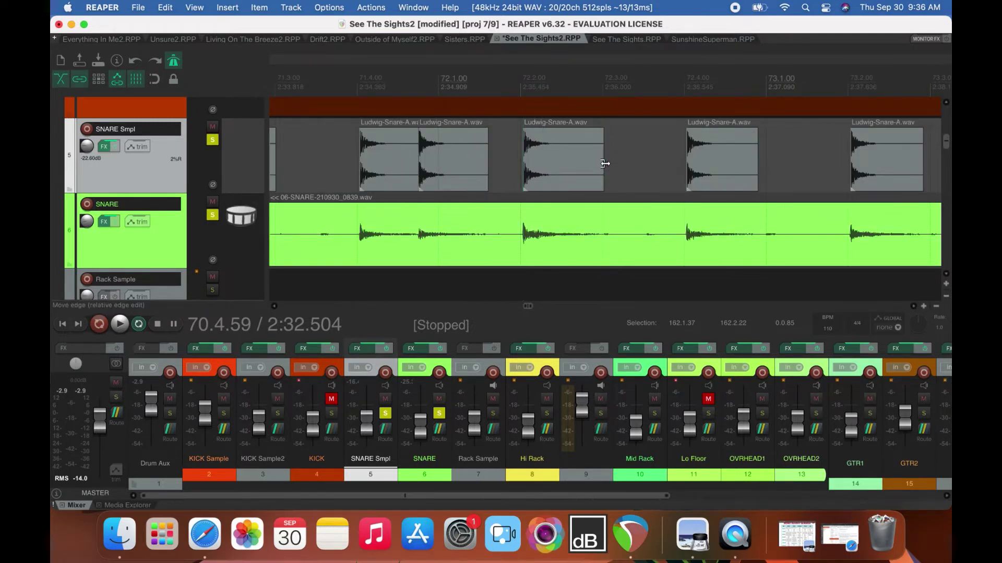
{"action": "left_click_drag", "start_coordinate": [756, 167], "coordinate": [762, 166]}
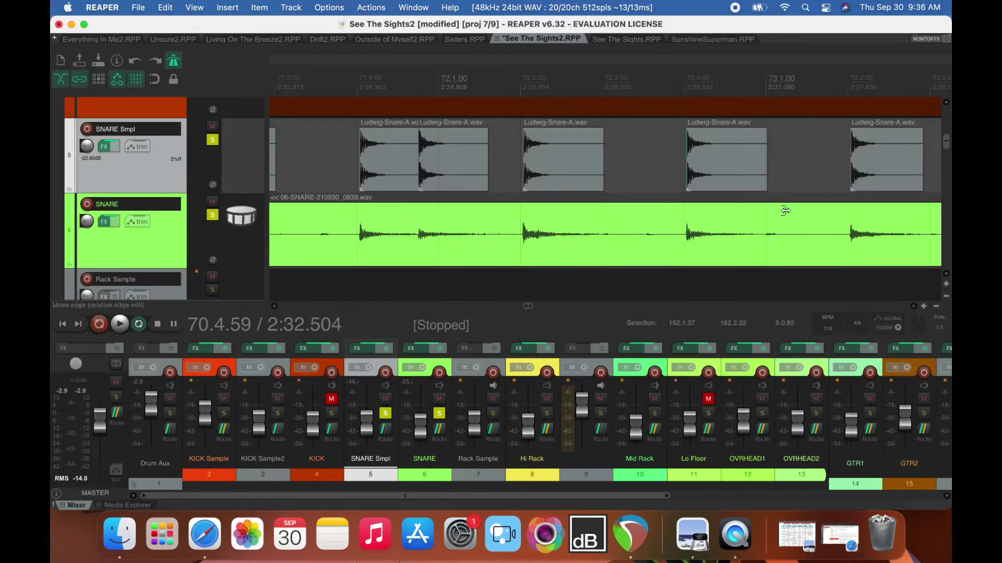
{"action": "scroll", "coordinate": [913, 309], "scroll_direction": "right", "scroll_amount": 5}
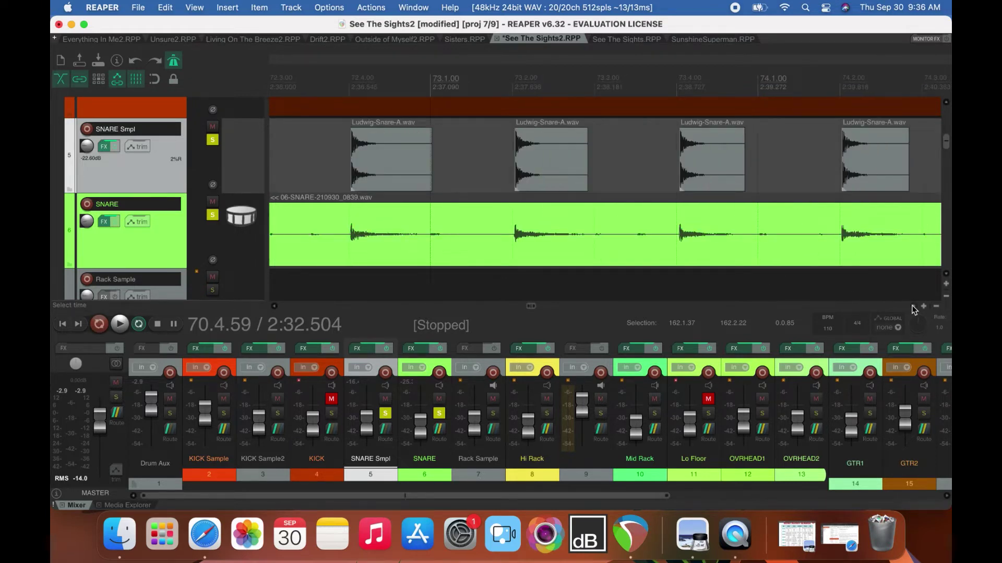
{"action": "scroll", "coordinate": [642, 187], "scroll_direction": "right", "scroll_amount": 8}
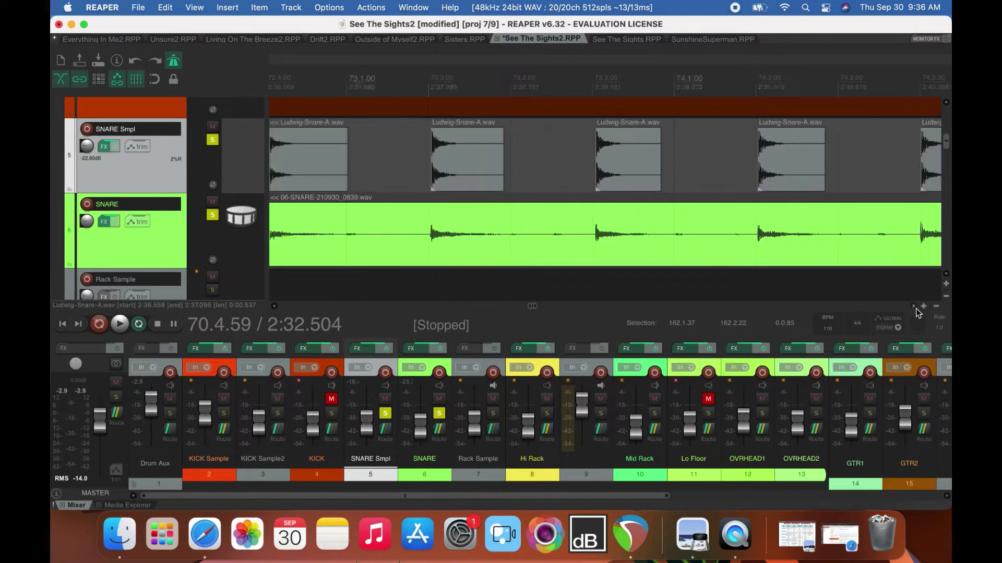
Select the five short leading hits of the pairs between 74.4 and bar 76 on SNARE Smpl and lower them together to about -2.13 dB.
{"action": "left_click", "coordinate": [553, 167]}
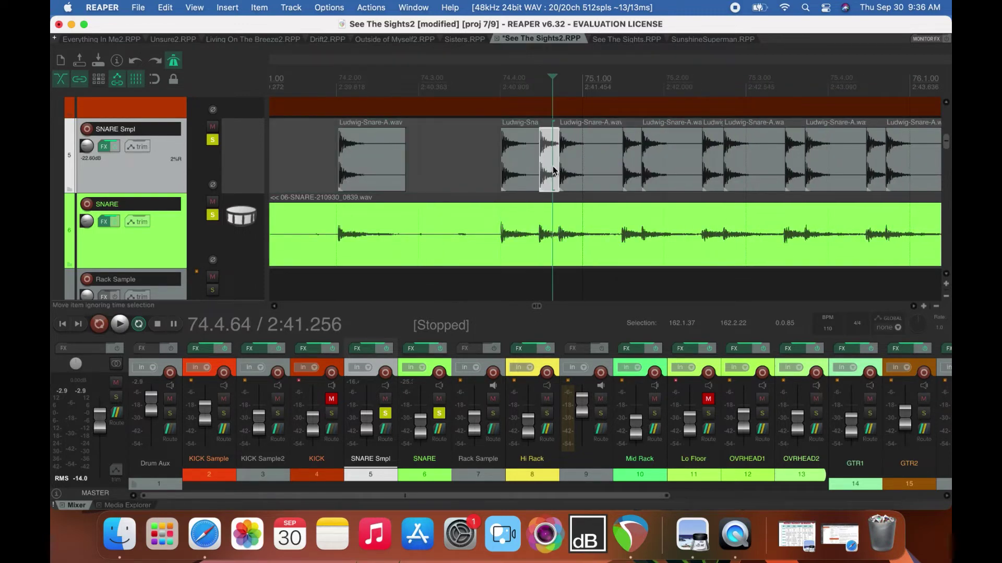
{"action": "left_click", "coordinate": [702, 171], "text": "super"}
{"action": "left_click", "coordinate": [789, 172], "text": "super"}
{"action": "left_click", "coordinate": [871, 163], "text": "super"}
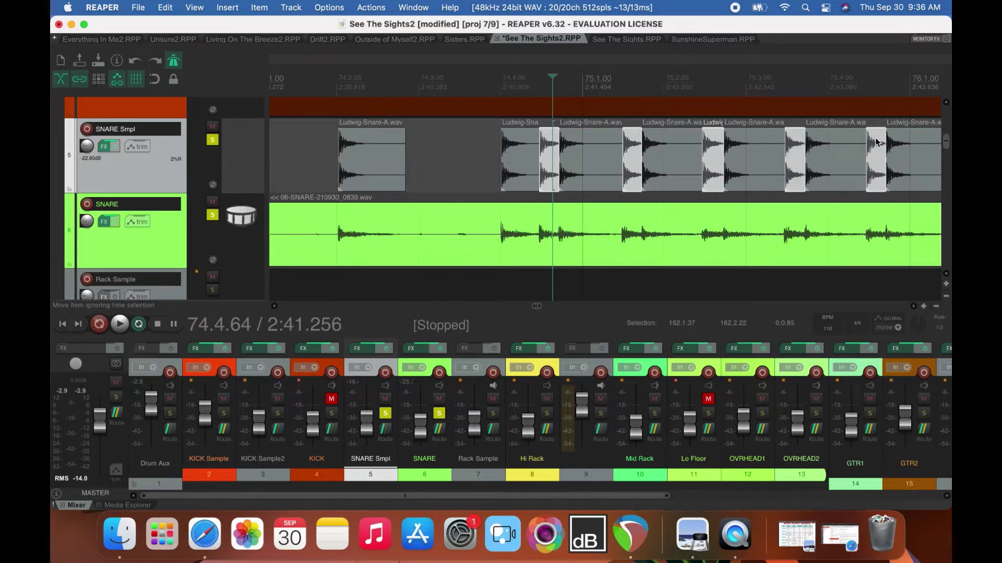
{"action": "left_click_drag", "start_coordinate": [875, 129], "coordinate": [875, 142]}
Play the lowered SNARE Smpl hit pairs from just before 74.4 towards bar 76.
{"action": "scroll", "coordinate": [917, 312], "scroll_direction": "right", "scroll_amount": 3}
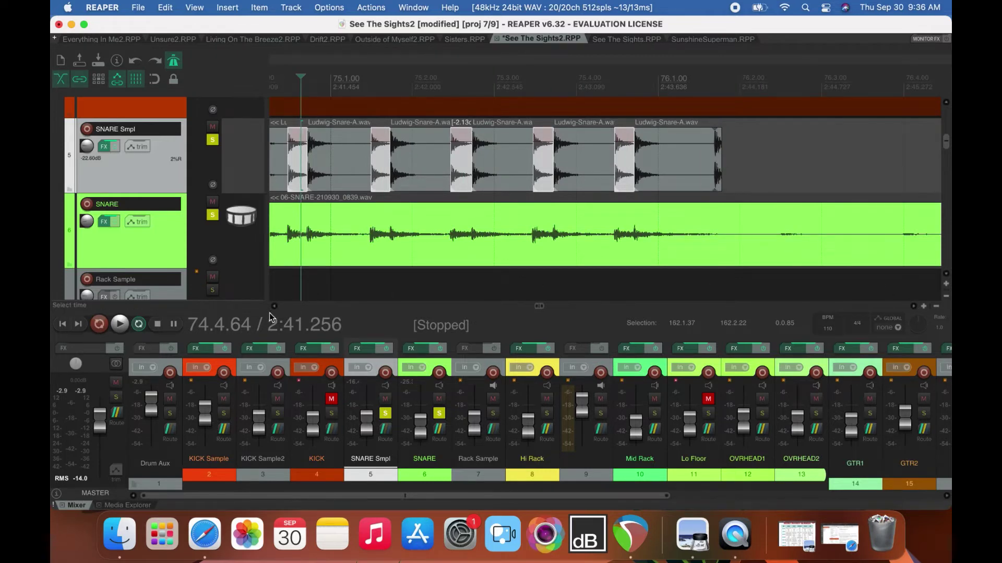
{"action": "scroll", "coordinate": [275, 309], "scroll_direction": "left", "scroll_amount": 5}
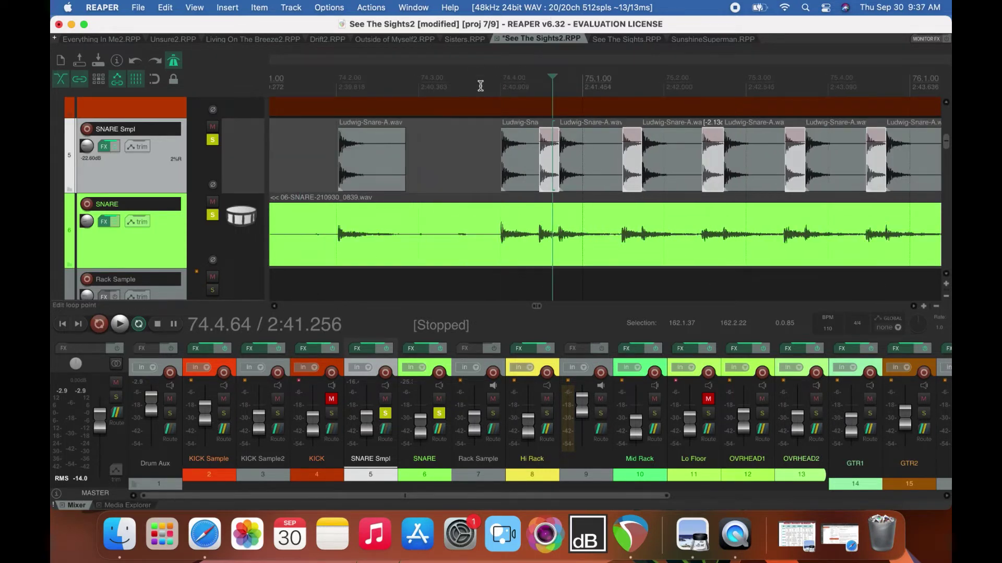
{"action": "left_click", "coordinate": [480, 86]}
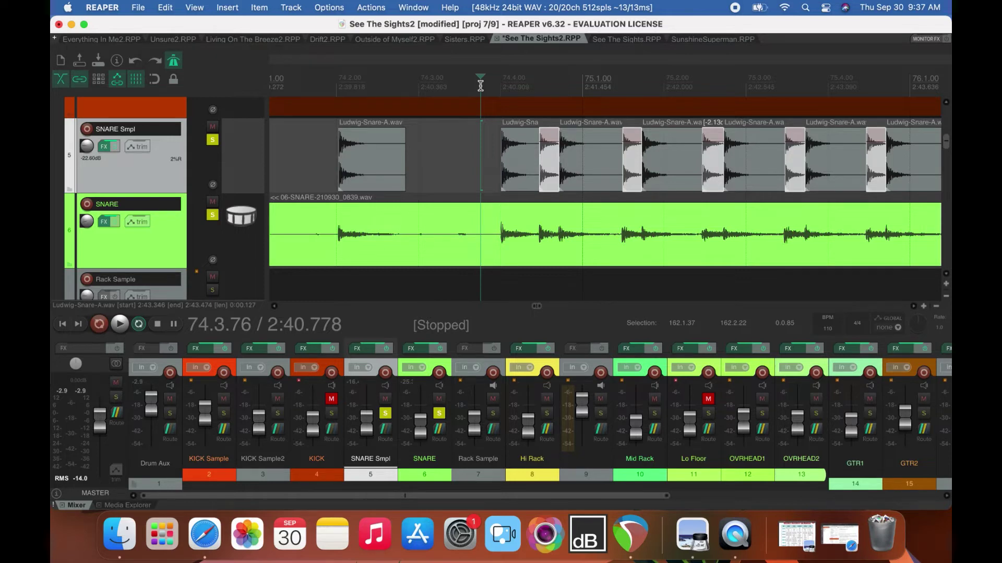
{"action": "key", "text": "space"}
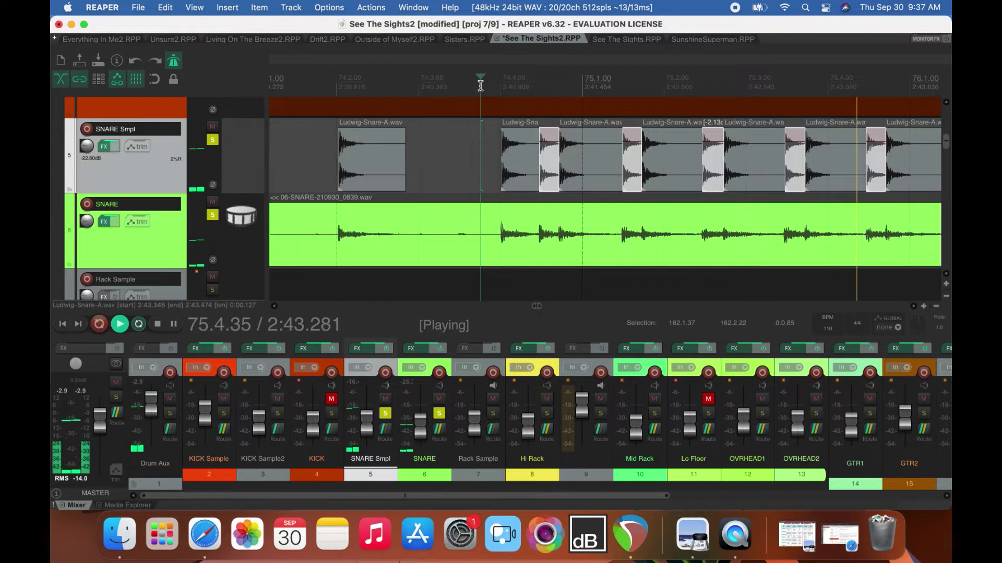
{"action": "key", "text": "space"}
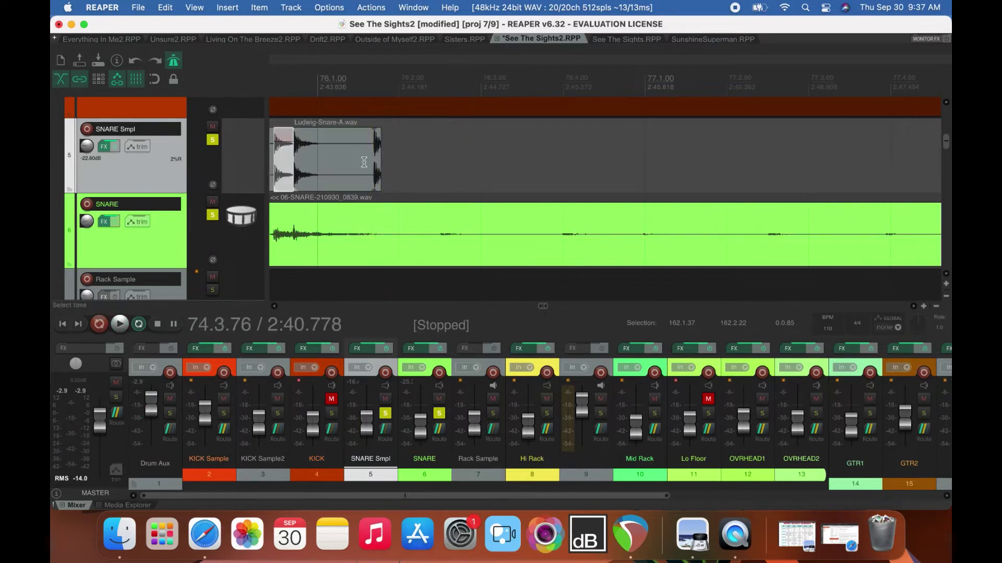
Trim the repeated attacks off the ends of the SNARE Smpl samples just before bar 76 and at 84.2, leaving the latter about 0.54 s.
{"action": "left_click_drag", "start_coordinate": [381, 169], "coordinate": [374, 172]}
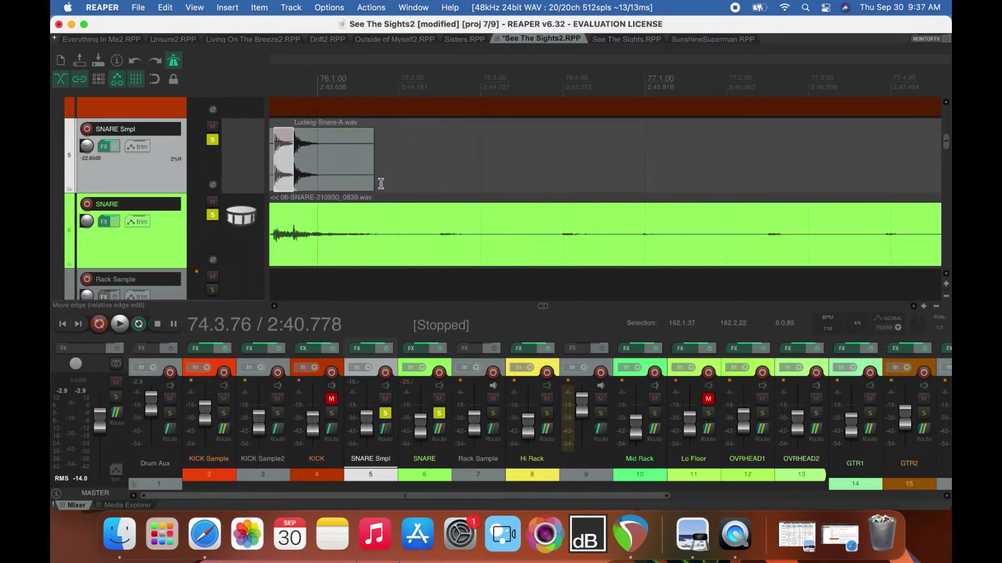
{"action": "left_click", "coordinate": [914, 307]}
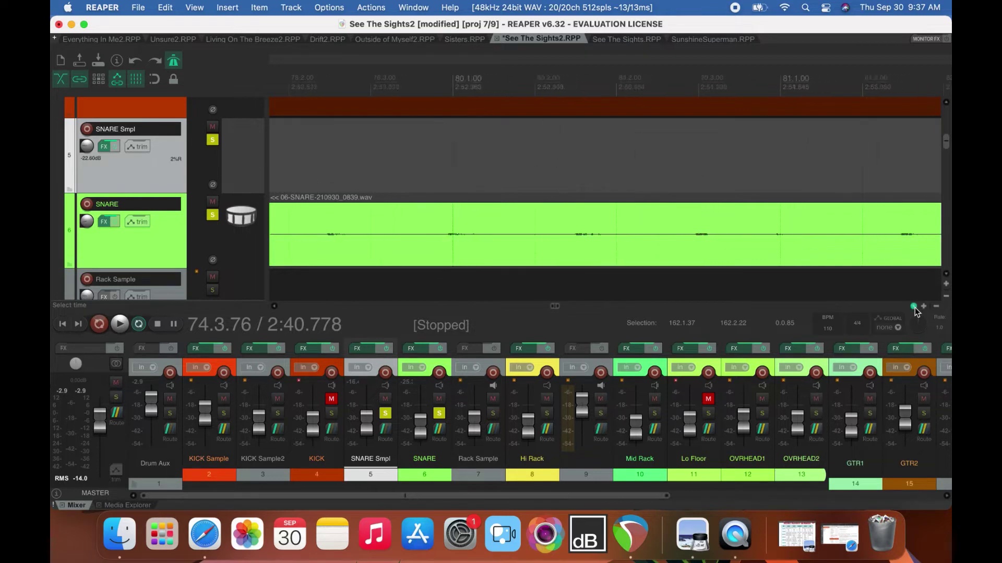
{"action": "left_click", "coordinate": [914, 308]}
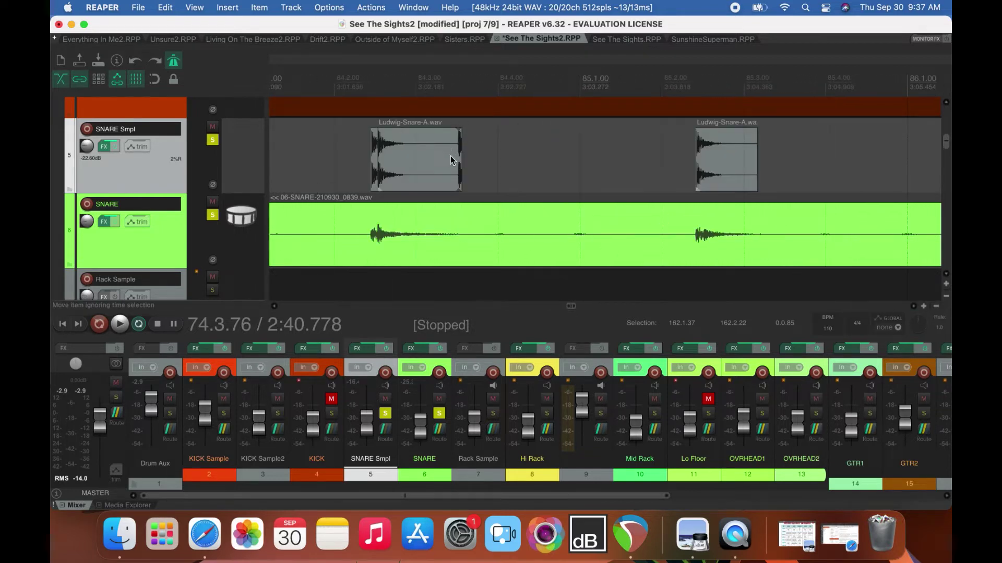
{"action": "left_click_drag", "start_coordinate": [464, 163], "coordinate": [461, 163]}
{"action": "left_click", "coordinate": [339, 85]}
{"action": "key", "text": "space"}
{"action": "key", "text": "space"}
{"action": "key", "text": "space"}
{"action": "key", "text": "space"}
Play the hit at 85.2 with both snare tracks soloed and with SNARE alone, and restore the SNARE Smpl solo.
{"action": "left_click", "coordinate": [683, 81]}
{"action": "key", "text": "space"}
{"action": "key", "text": "space"}
{"action": "left_click", "coordinate": [212, 141]}
{"action": "key", "text": "space"}
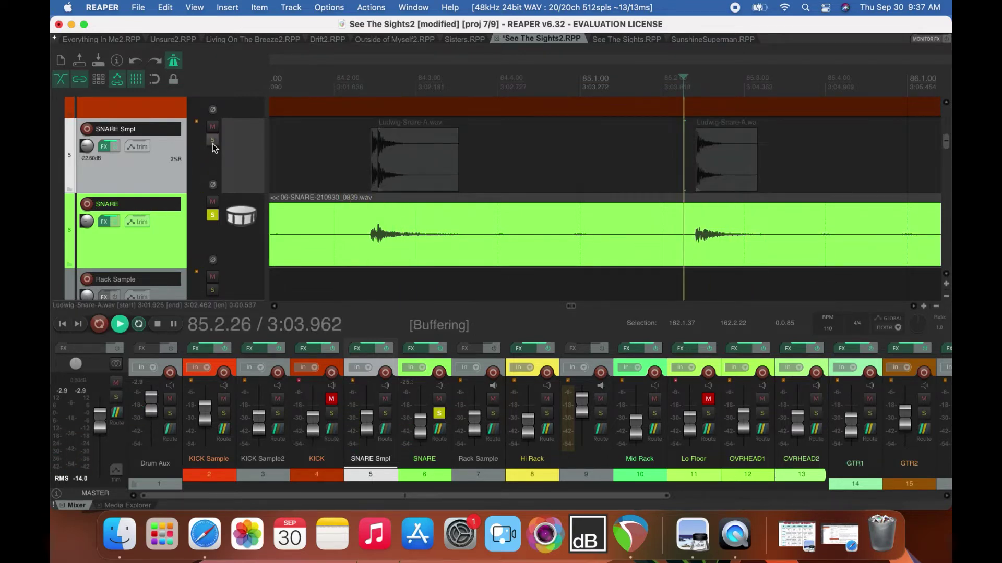
{"action": "key", "text": "space"}
{"action": "key", "text": "space"}
{"action": "key", "text": "space"}
{"action": "left_click", "coordinate": [719, 168]}
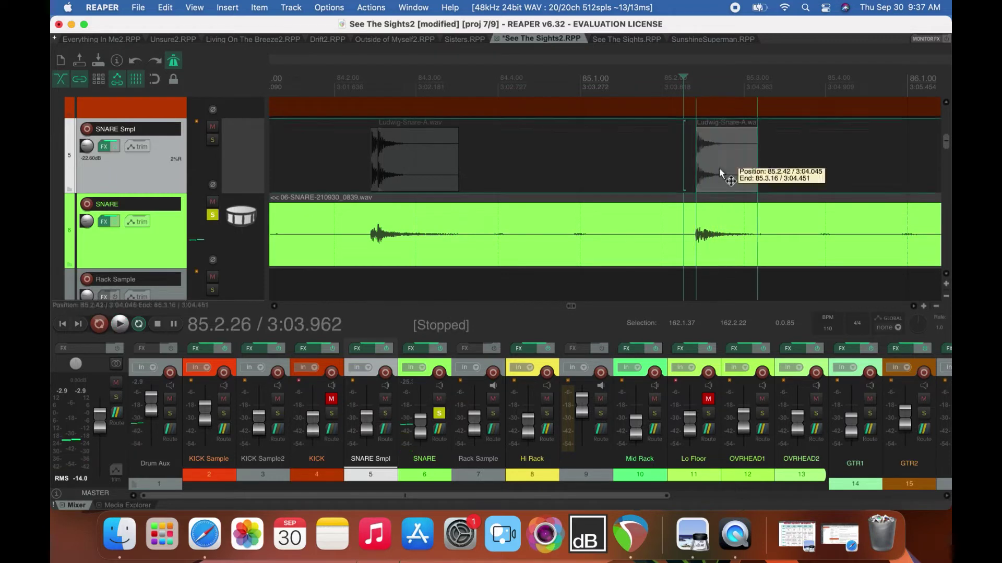
{"action": "left_click", "coordinate": [212, 140]}
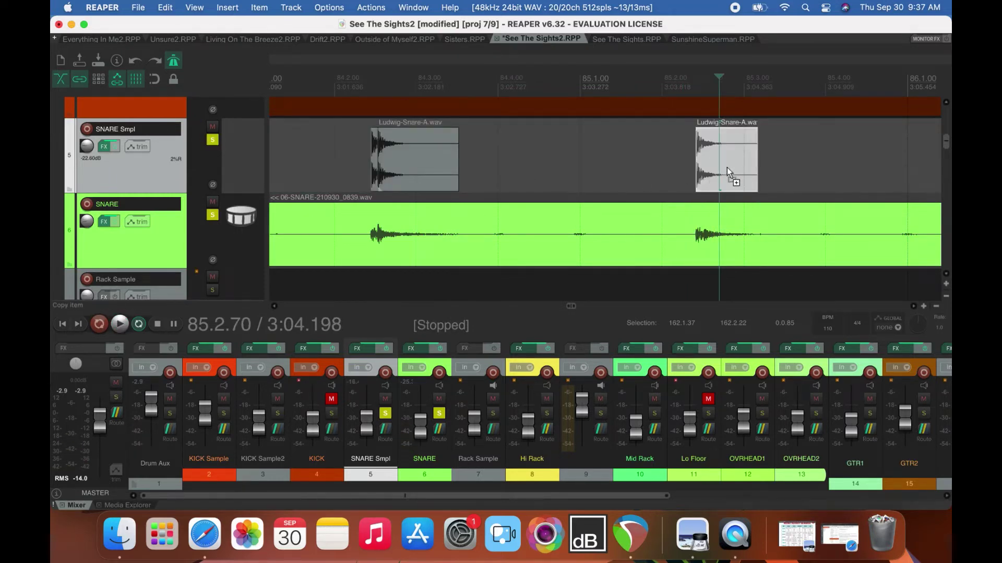
Add a short leading copy of the SNARE Smpl sample at 85.2 and align the pair with the double strike on SNARE.
{"action": "left_click_drag", "start_coordinate": [727, 168], "coordinate": [699, 176]}
{"action": "left_click", "coordinate": [692, 78]}
{"action": "scroll", "coordinate": [691, 88], "scroll_direction": "right", "scroll_amount": 3}
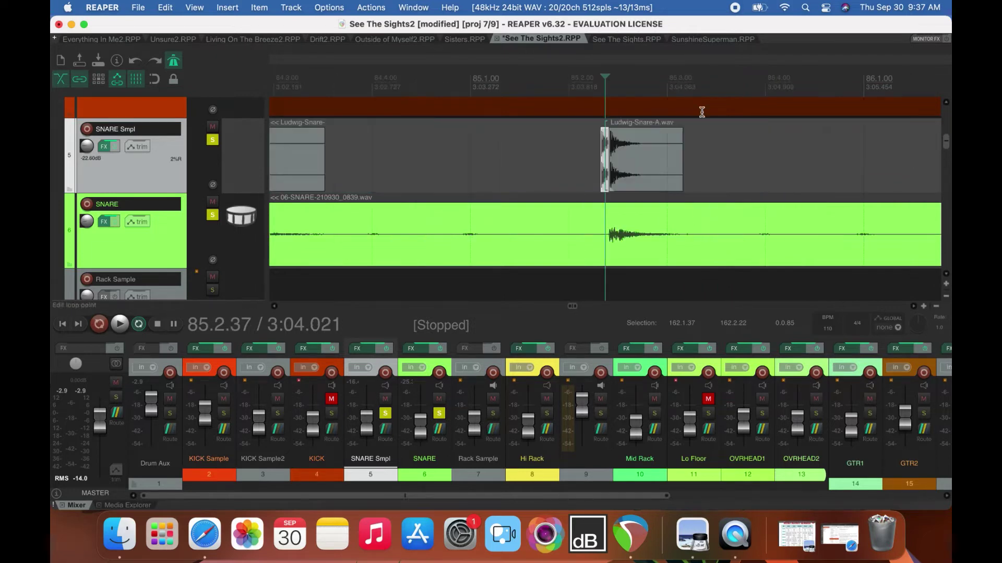
{"action": "scroll", "coordinate": [681, 211], "scroll_direction": "up", "scroll_amount": 5}
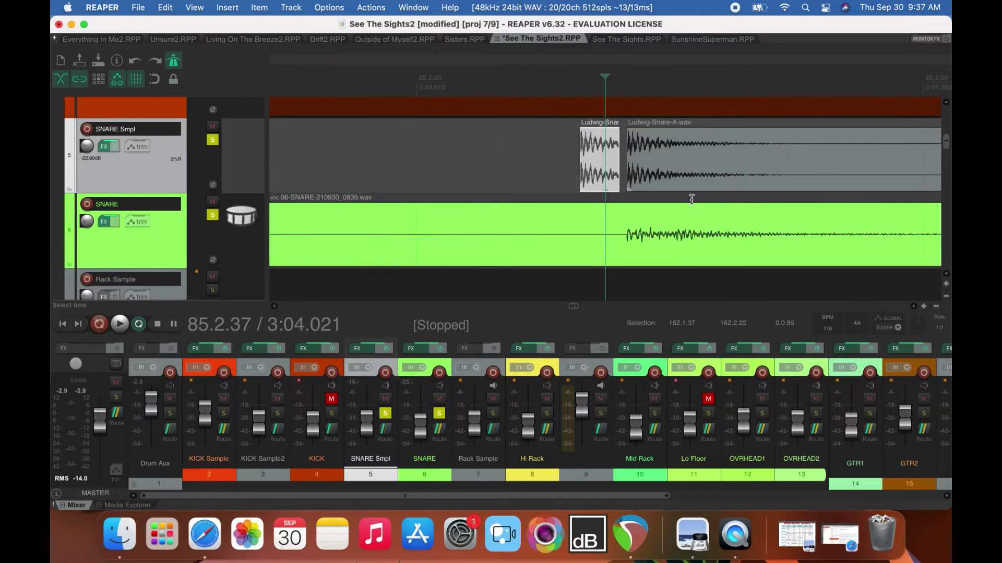
{"action": "scroll", "coordinate": [691, 198], "scroll_direction": "down", "scroll_amount": 2}
{"action": "left_click_drag", "start_coordinate": [650, 158], "coordinate": [624, 165]}
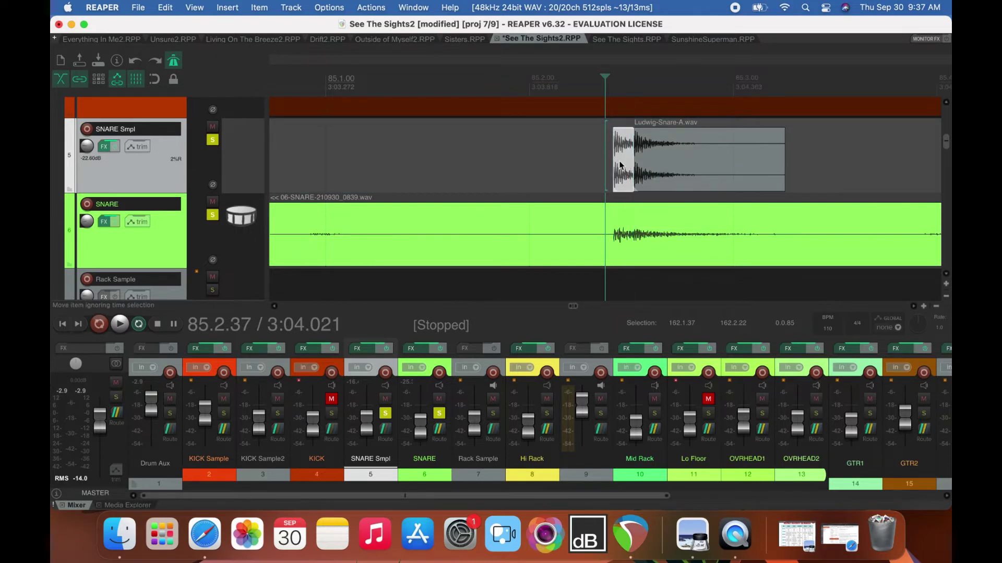
Play the new hit pair at 85.2 with and without SNARE Smpl soloed.
{"action": "left_click", "coordinate": [577, 81]}
{"action": "key", "text": "space"}
{"action": "key", "text": "space"}
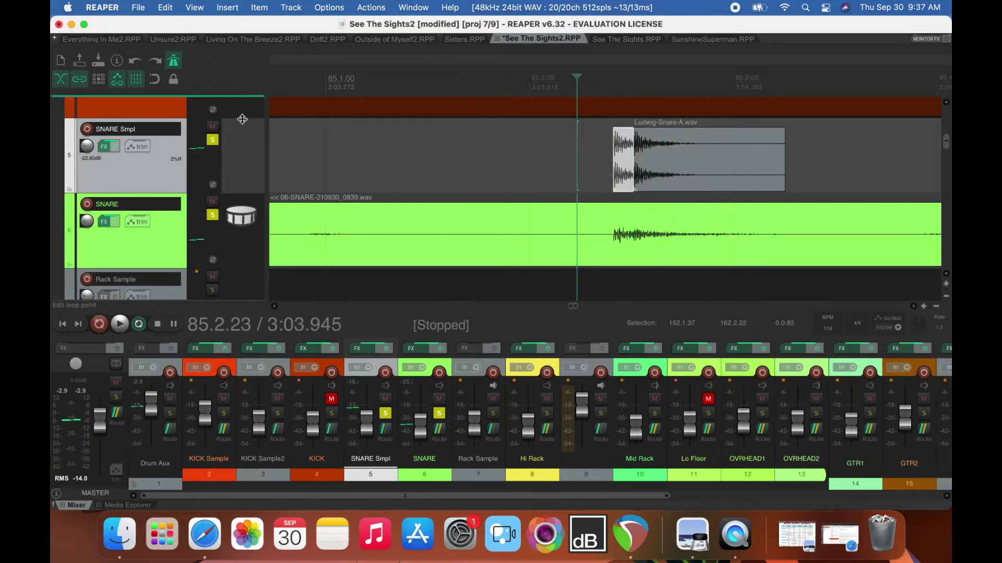
{"action": "left_click", "coordinate": [212, 140]}
{"action": "key", "text": "space"}
{"action": "key", "text": "space"}
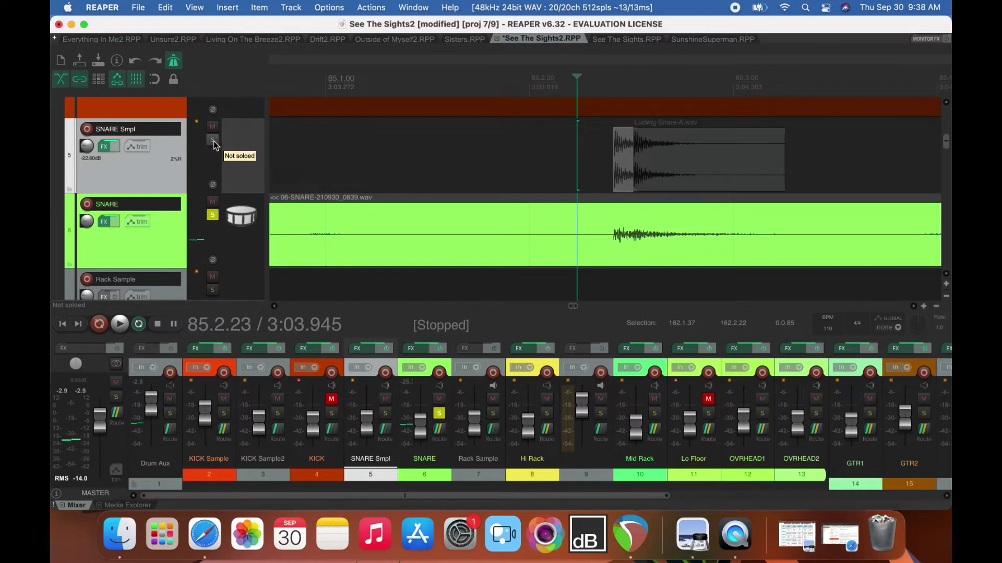
{"action": "left_click", "coordinate": [213, 140]}
Make the SNARE Smpl sample at 86.2 a pair of a short leading hit and a full one, matching the double strike on SNARE.
{"action": "scroll", "coordinate": [913, 308], "scroll_direction": "right", "scroll_amount": 10}
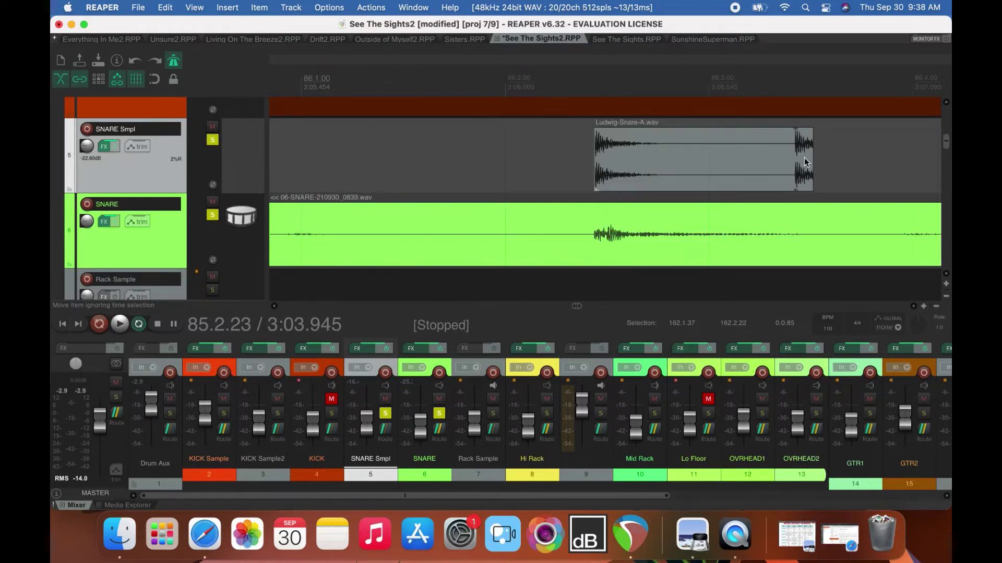
{"action": "left_click_drag", "start_coordinate": [808, 157], "coordinate": [807, 188]}
{"action": "left_click", "coordinate": [579, 78]}
{"action": "key", "text": "space"}
{"action": "key", "text": "space"}
Shorten the SNARE Smpl sample just before 87.2 to about 0.53 s and play it with and without SNARE Smpl soloed.
{"action": "scroll", "coordinate": [913, 303], "scroll_direction": "right", "scroll_amount": 10}
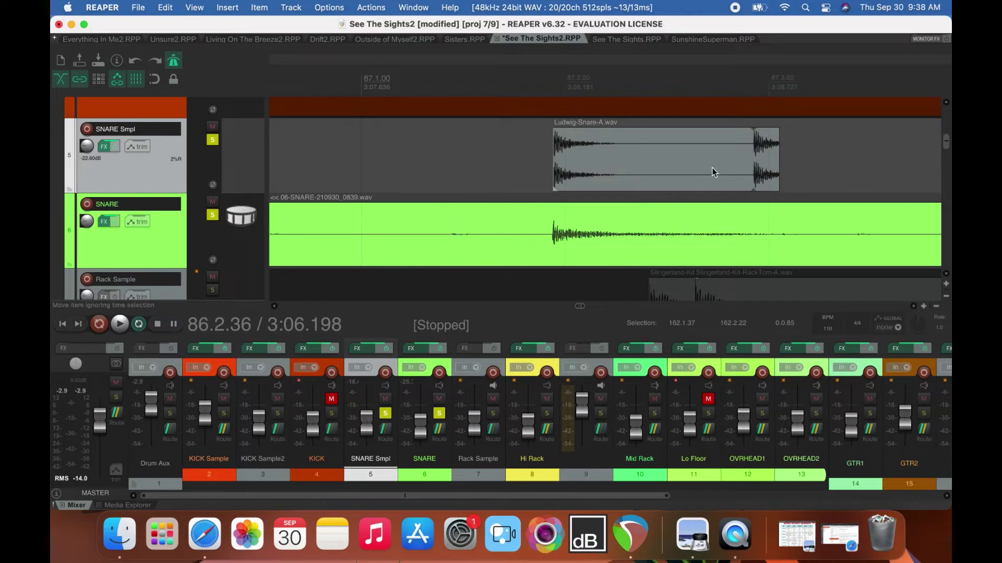
{"action": "left_click_drag", "start_coordinate": [777, 163], "coordinate": [750, 164]}
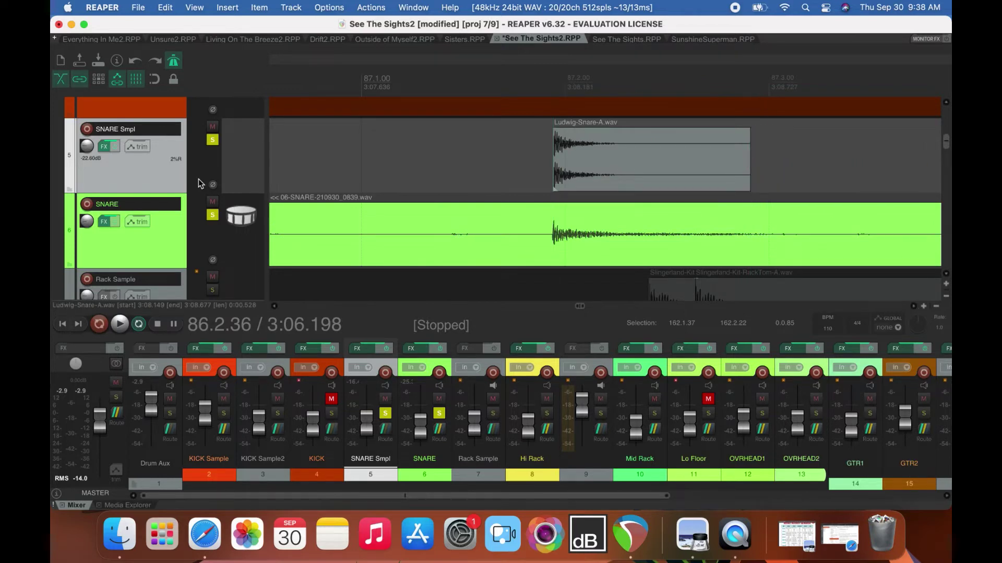
{"action": "left_click", "coordinate": [212, 140]}
{"action": "left_click", "coordinate": [497, 118]}
{"action": "key", "text": "space"}
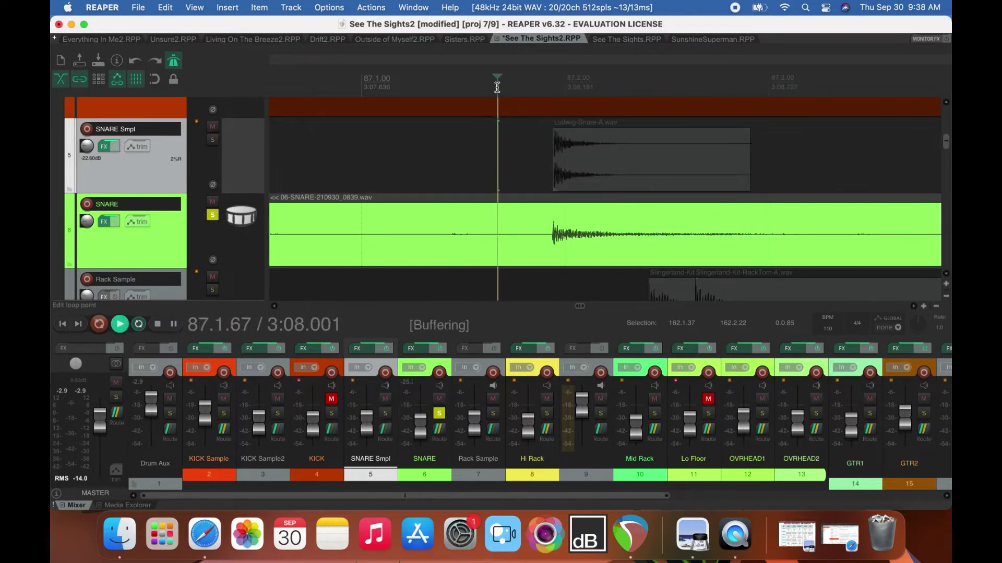
{"action": "key", "text": "space"}
{"action": "left_click", "coordinate": [212, 140]}
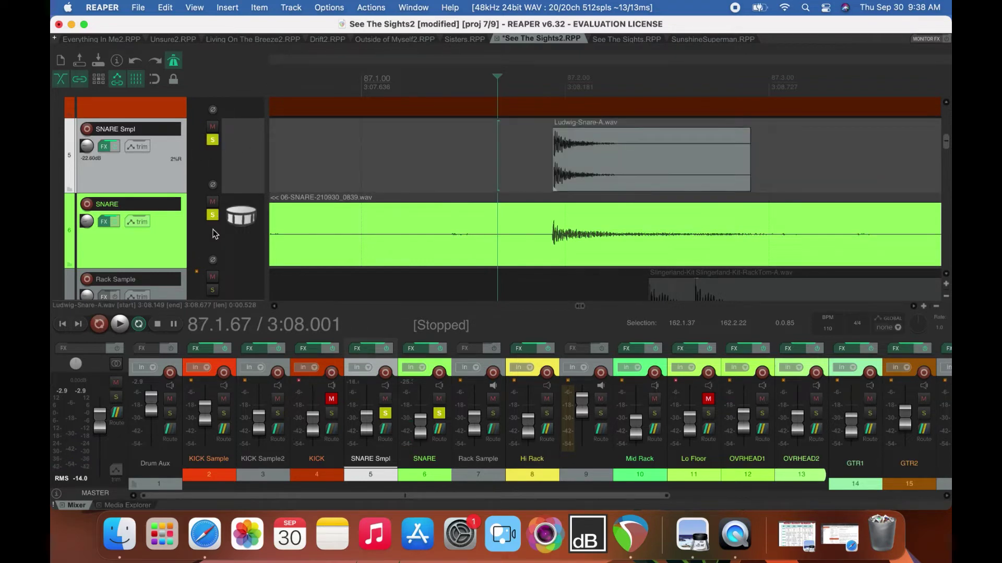
{"action": "key", "text": "space"}
{"action": "key", "text": "space"}
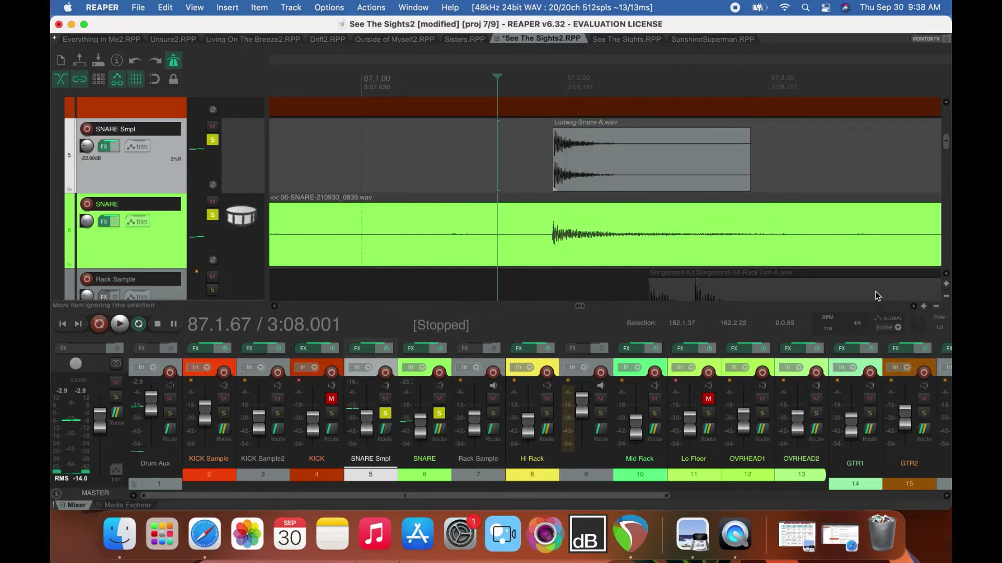
Trim the main SNARE Smpl sample at 88.2 to about 0.54 s and play the pair with and without SNARE Smpl soloed.
{"action": "scroll", "coordinate": [875, 291], "scroll_direction": "down", "scroll_amount": 3}
{"action": "scroll", "coordinate": [947, 315], "scroll_direction": "down", "scroll_amount": 2}
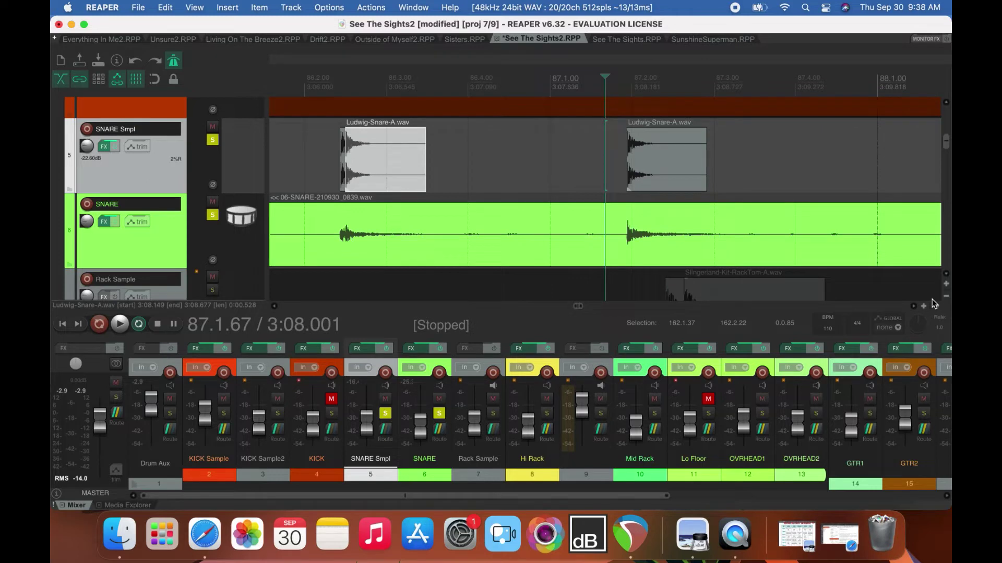
{"action": "left_click", "coordinate": [913, 307]}
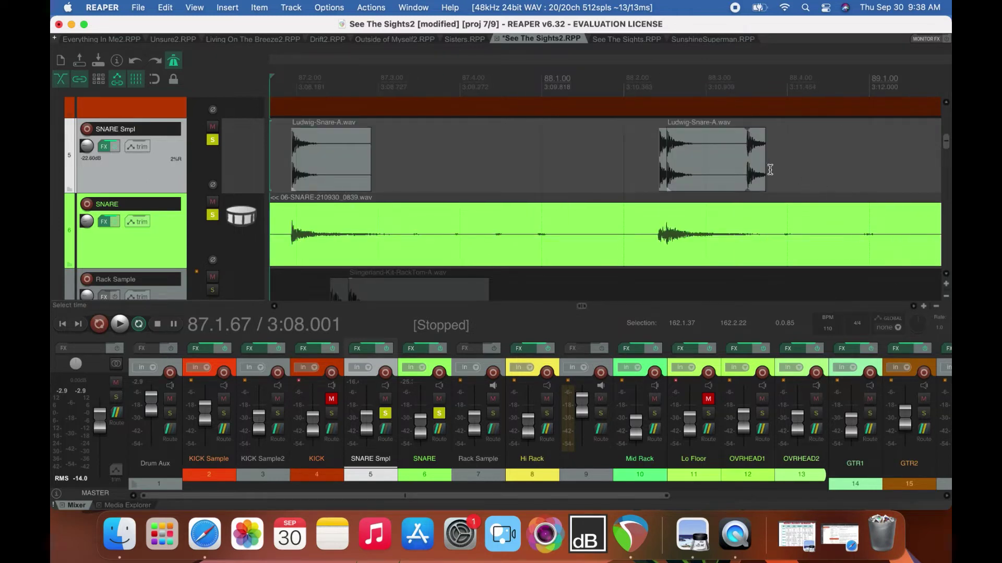
{"action": "left_click_drag", "start_coordinate": [766, 170], "coordinate": [747, 170]}
{"action": "left_click", "coordinate": [641, 91]}
{"action": "key", "text": "space"}
{"action": "key", "text": "space"}
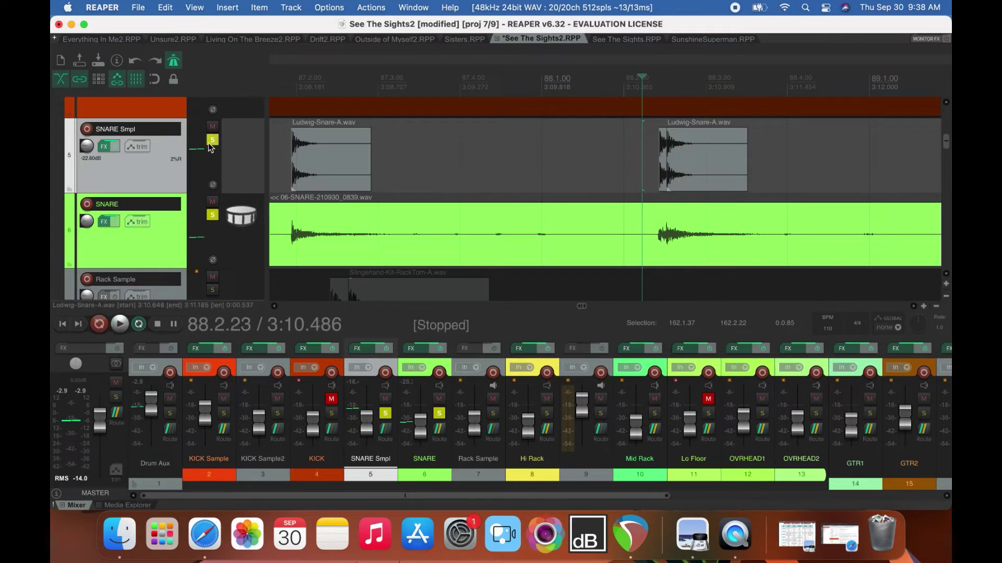
{"action": "left_click", "coordinate": [211, 140]}
{"action": "key", "text": "space"}
{"action": "key", "text": "space"}
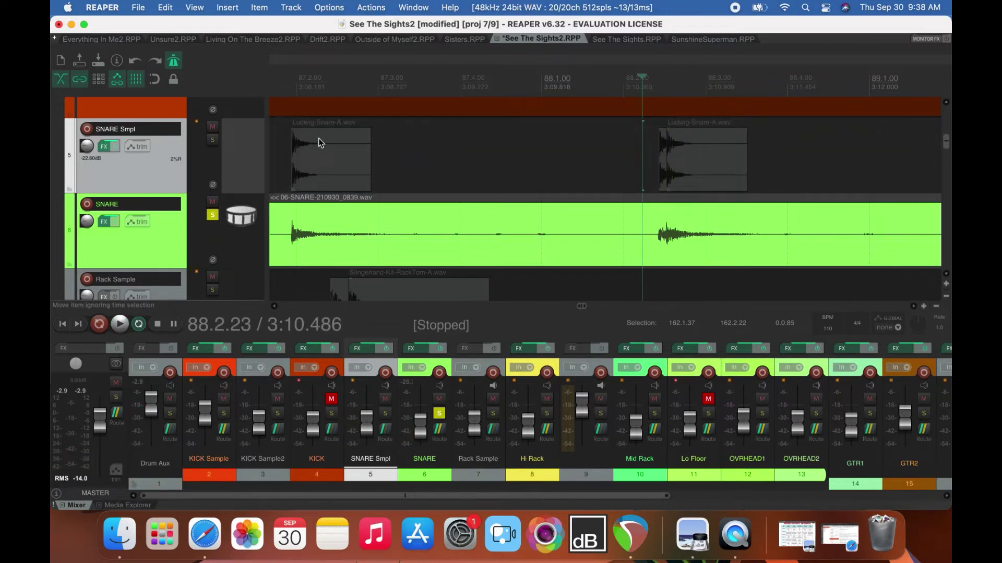
{"action": "left_click", "coordinate": [213, 140]}
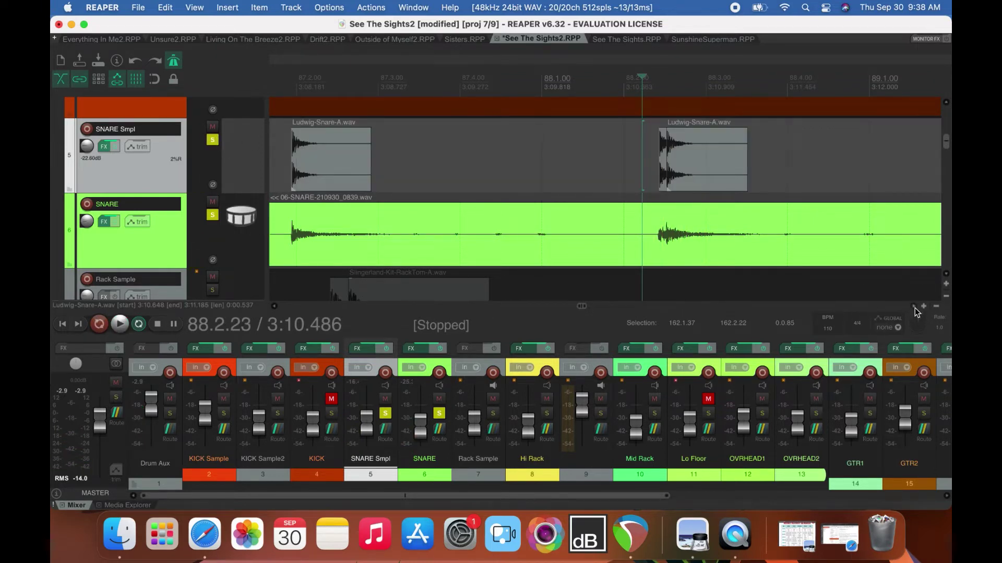
Play the hit at 89.2 with only SNARE soloed, and restore the SNARE Smpl solo.
{"action": "scroll", "coordinate": [916, 311], "scroll_direction": "right", "scroll_amount": 5}
{"action": "scroll", "coordinate": [917, 311], "scroll_direction": "right", "scroll_amount": 2}
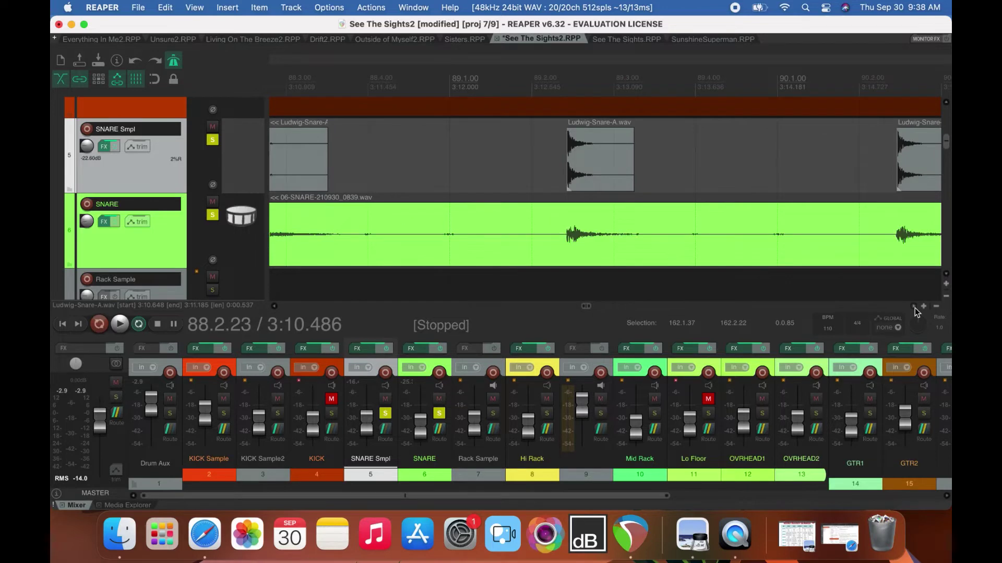
{"action": "left_click", "coordinate": [553, 87]}
{"action": "left_click", "coordinate": [215, 140]}
{"action": "key", "text": "space"}
{"action": "key", "text": "space"}
{"action": "left_click", "coordinate": [214, 140]}
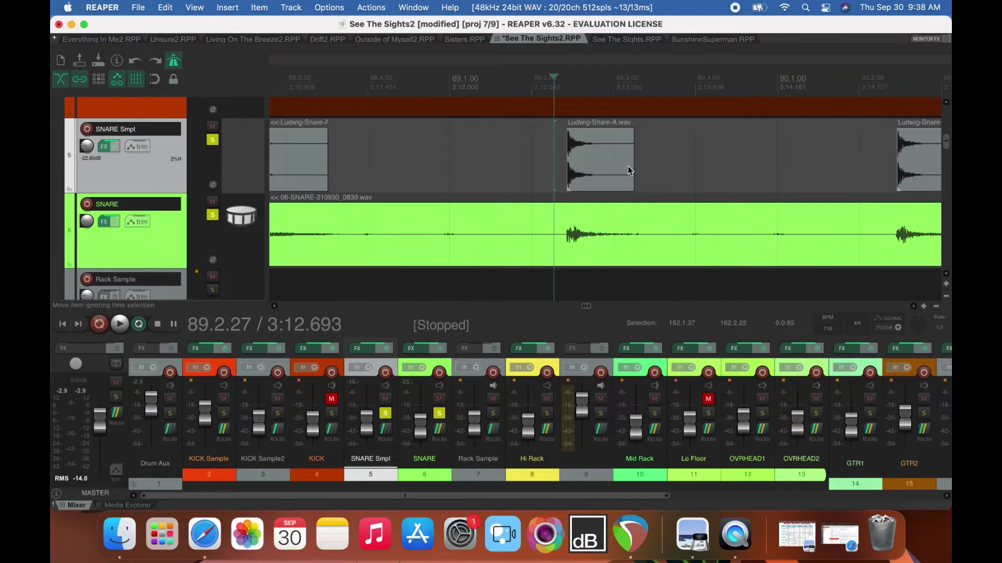
Cut the SNARE Smpl sample at 89.2 to a short leading hit and place a copy about 0.54 s long on SNARE's second strike.
{"action": "left_click_drag", "start_coordinate": [630, 167], "coordinate": [571, 167]}
{"action": "scroll", "coordinate": [570, 167], "scroll_direction": "up", "scroll_amount": 1}
{"action": "left_click", "coordinate": [632, 90]}
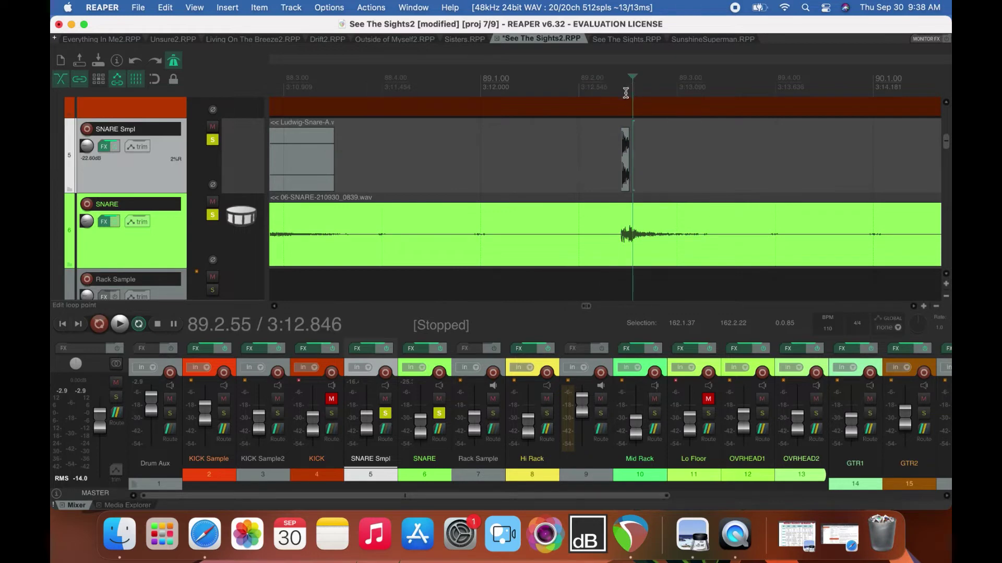
{"action": "scroll", "coordinate": [628, 121], "scroll_direction": "up", "scroll_amount": 5}
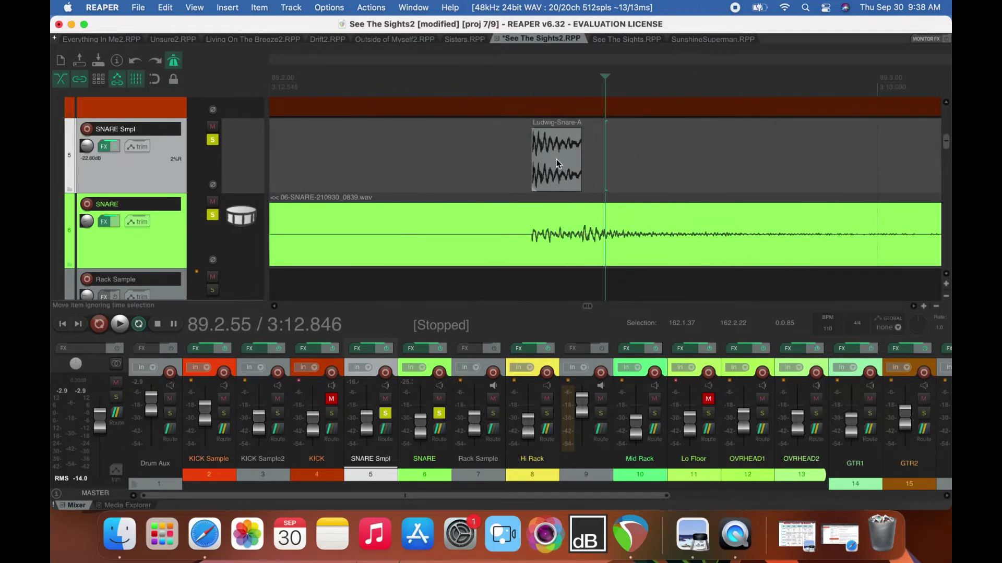
{"action": "left_click_drag", "start_coordinate": [556, 159], "coordinate": [780, 192]}
{"action": "scroll", "coordinate": [779, 193], "scroll_direction": "down", "scroll_amount": 6}
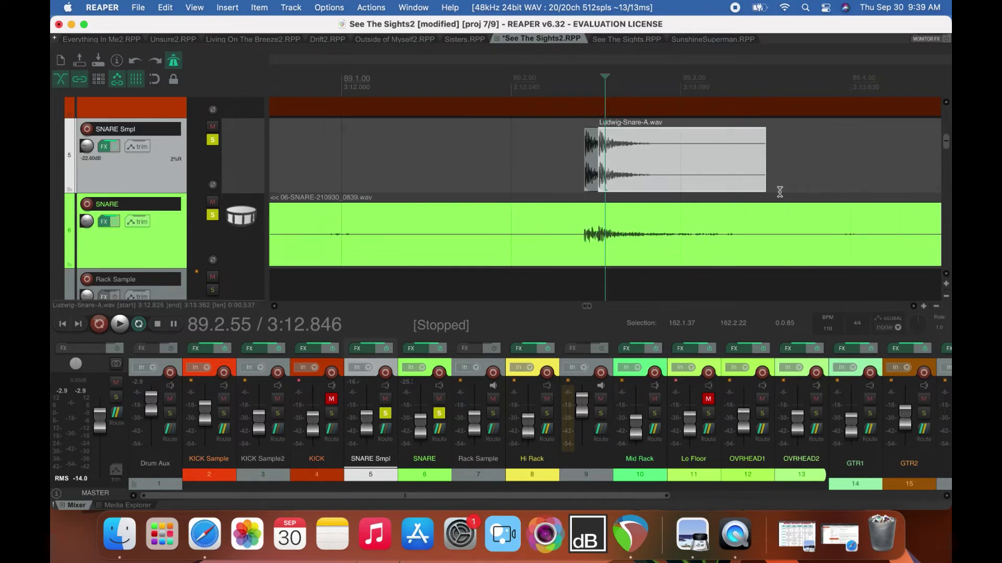
Play the hit at 90.2 with only SNARE soloed, and restore the SNARE Smpl solo.
{"action": "scroll", "coordinate": [908, 296], "scroll_direction": "right", "scroll_amount": 10}
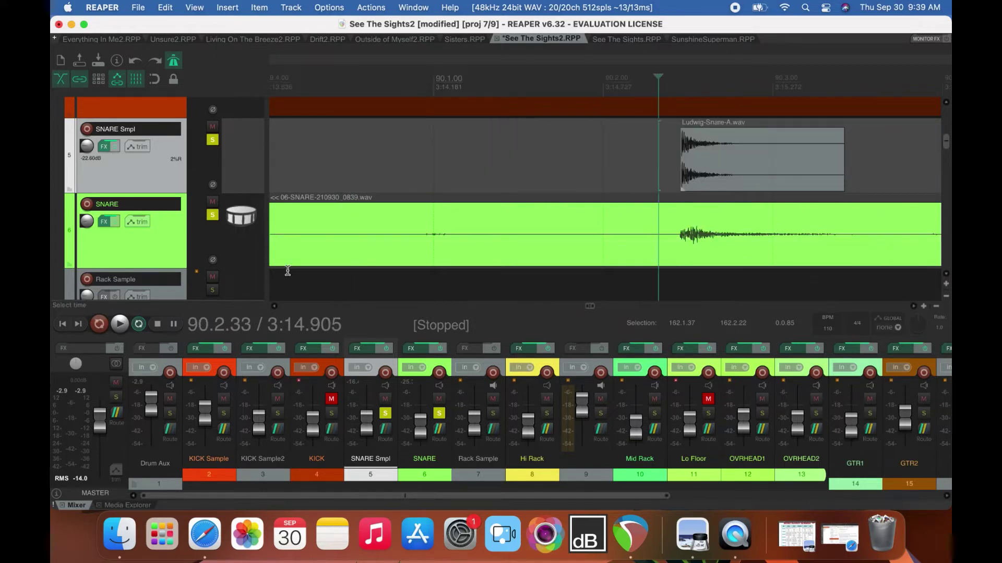
{"action": "left_click", "coordinate": [208, 142]}
{"action": "key", "text": "space"}
{"action": "key", "text": "space"}
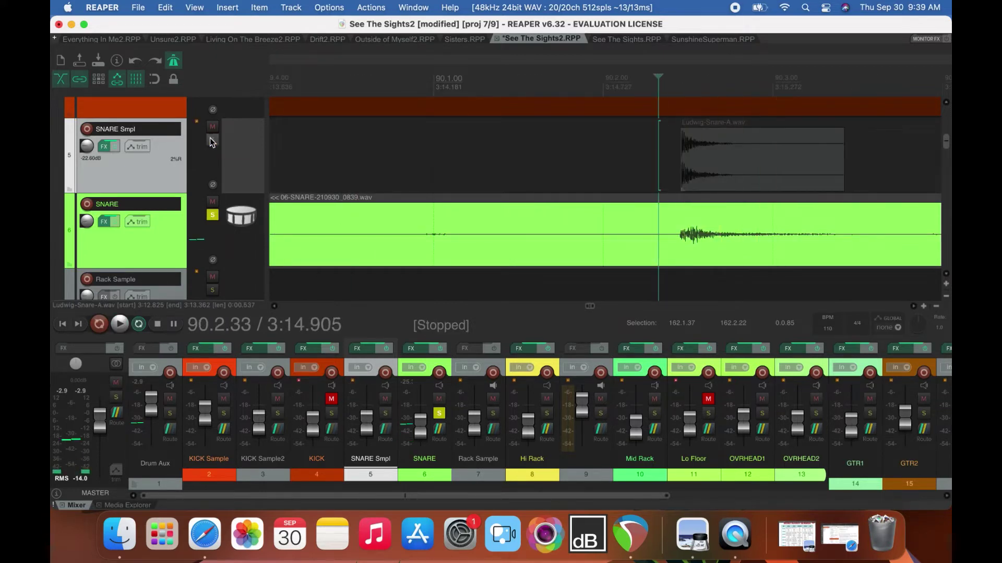
{"action": "left_click", "coordinate": [209, 142]}
Cut the SNARE Smpl sample at 90.2 to a short leading hit and place a copy about 0.54 s long on SNARE's second strike.
{"action": "left_click_drag", "start_coordinate": [841, 180], "coordinate": [702, 174]}
{"action": "left_click", "coordinate": [691, 79]}
{"action": "scroll", "coordinate": [690, 78], "scroll_direction": "up", "scroll_amount": 5}
{"action": "scroll", "coordinate": [645, 151], "scroll_direction": "up", "scroll_amount": 3}
{"action": "left_click_drag", "start_coordinate": [633, 170], "coordinate": [673, 175]}
{"action": "scroll", "coordinate": [671, 172], "scroll_direction": "down", "scroll_amount": 5}
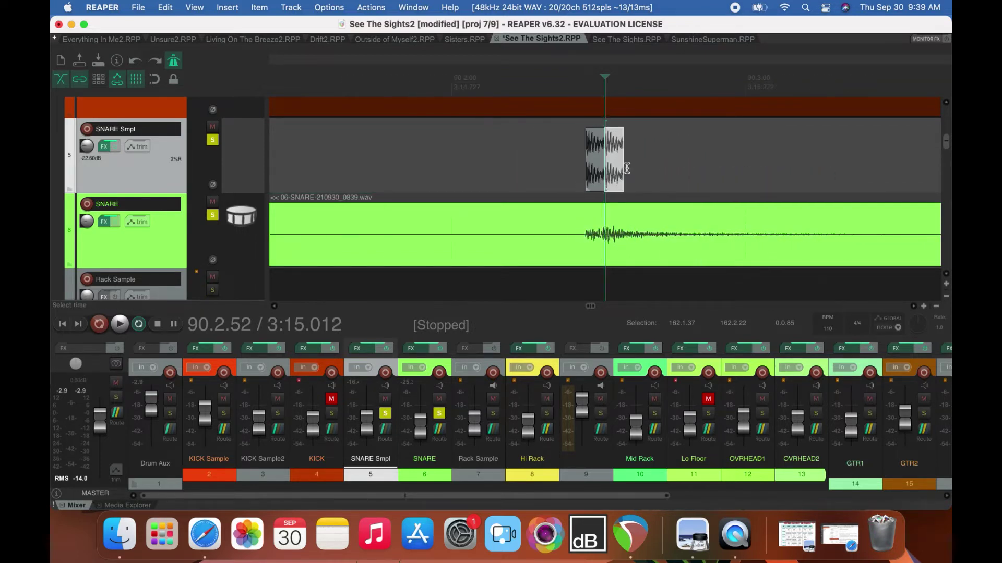
{"action": "left_click_drag", "start_coordinate": [624, 167], "coordinate": [893, 191]}
{"action": "scroll", "coordinate": [894, 191], "scroll_direction": "down", "scroll_amount": 10}
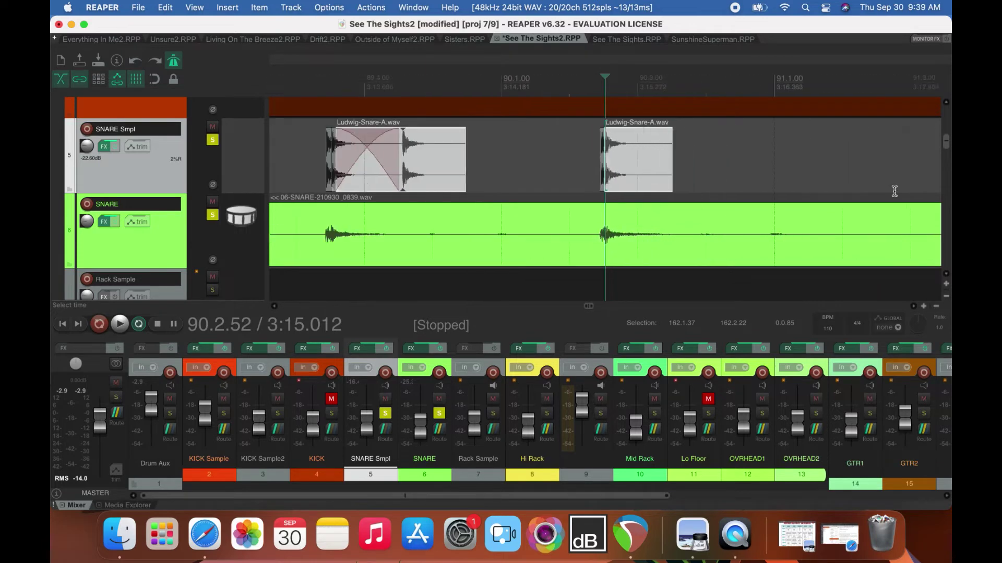
Trim the end of the SNARE Smpl sample at 93.2 to a length of about 0.54 s, removing its second hit.
{"action": "scroll", "coordinate": [894, 191], "scroll_direction": "down", "scroll_amount": 3}
{"action": "left_click", "coordinate": [827, 85]}
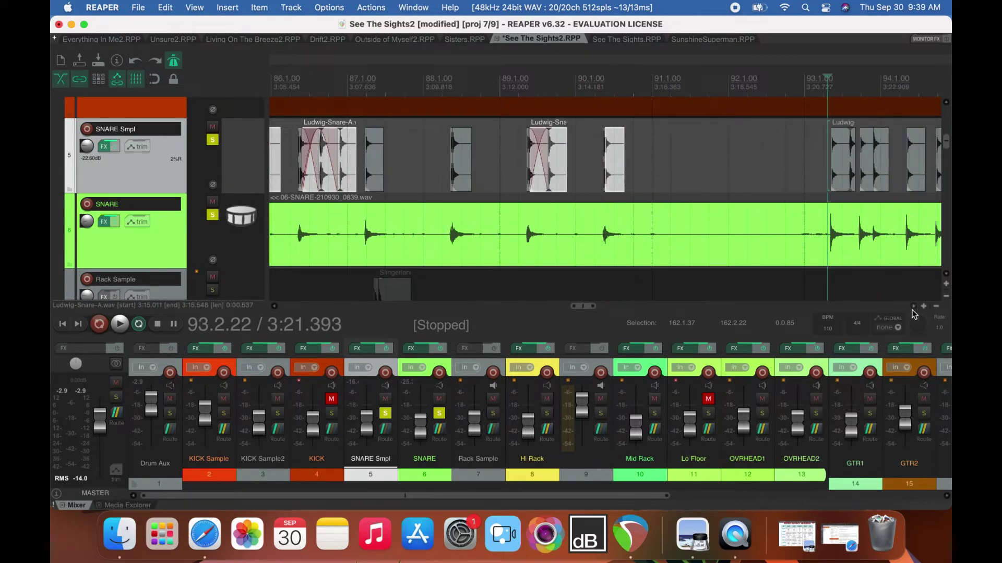
{"action": "scroll", "coordinate": [913, 312], "scroll_direction": "right", "scroll_amount": 3}
{"action": "scroll", "coordinate": [914, 312], "scroll_direction": "up", "scroll_amount": 5}
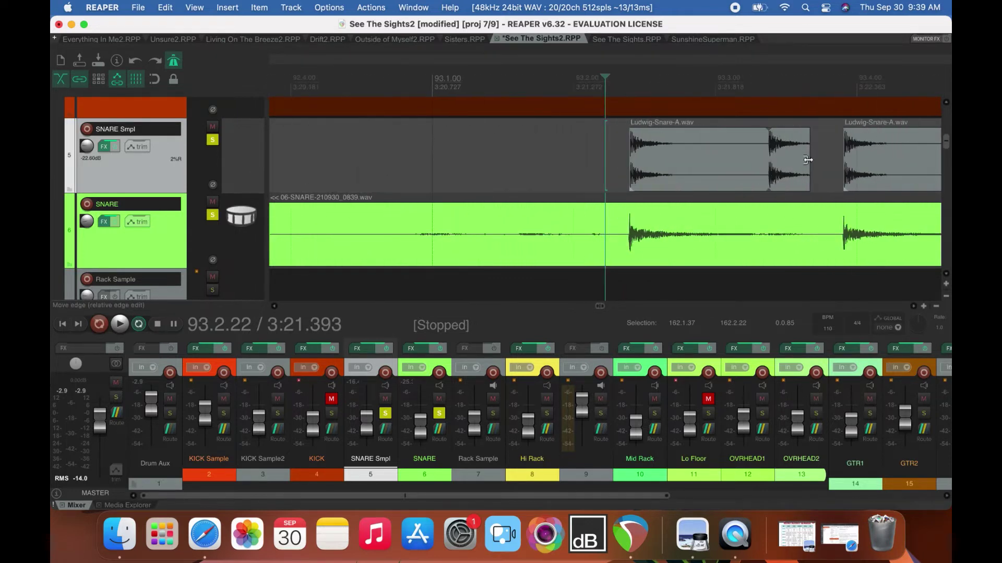
{"action": "left_click_drag", "start_coordinate": [810, 163], "coordinate": [770, 167]}
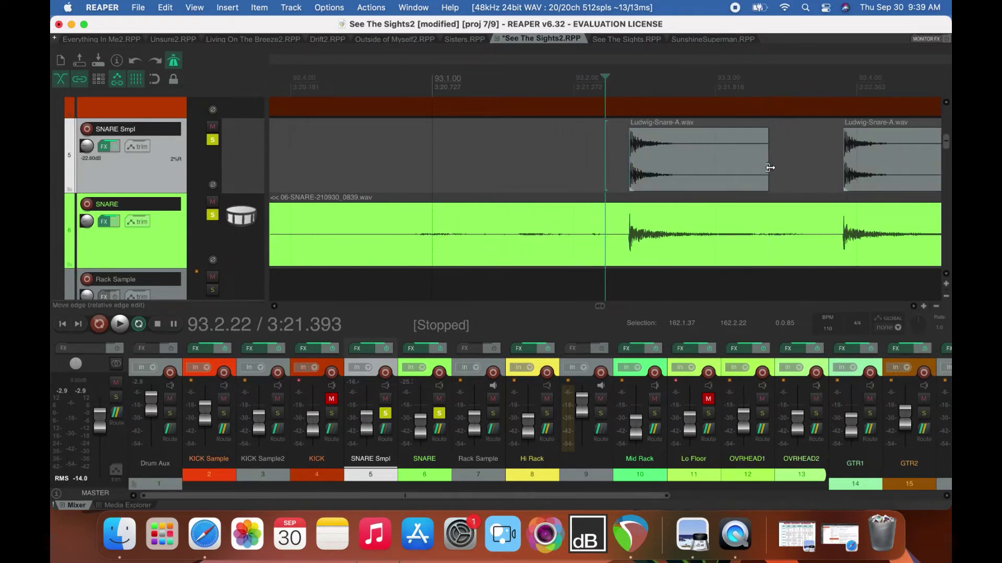
Play the hits from 93.2 with only SNARE soloed, and restore the SNARE Smpl solo.
{"action": "scroll", "coordinate": [916, 312], "scroll_direction": "right", "scroll_amount": 2}
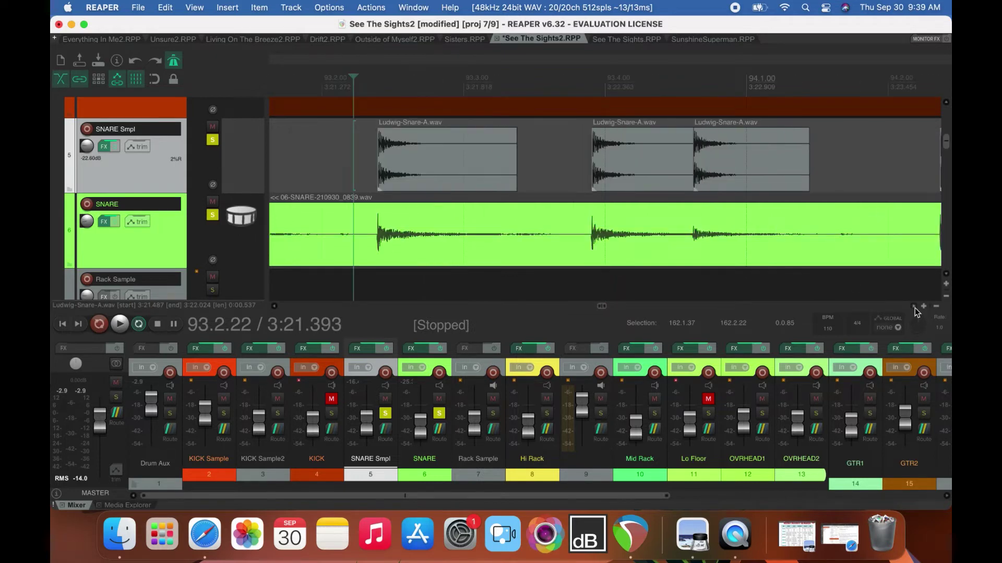
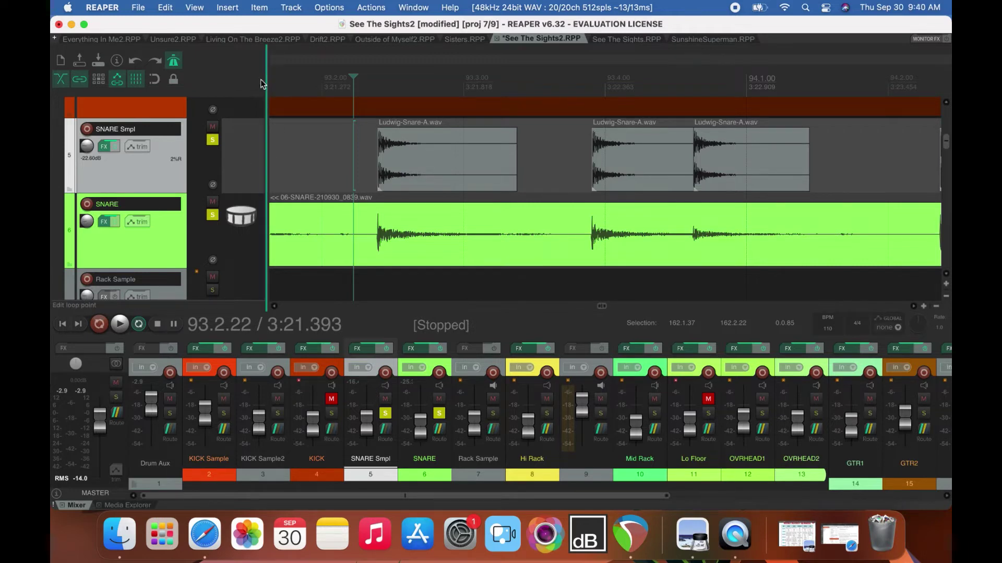
{"action": "left_click", "coordinate": [212, 140]}
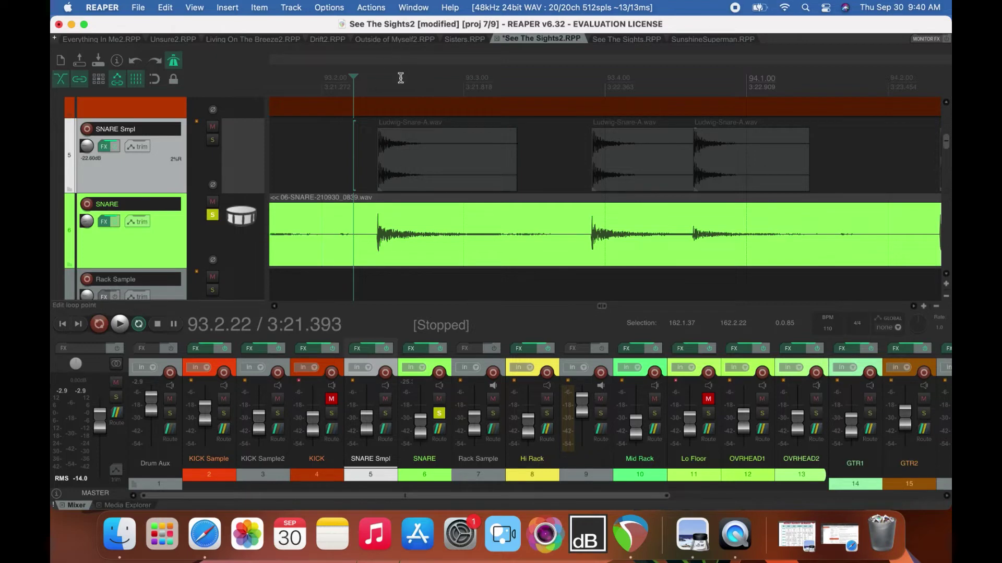
{"action": "key", "text": "space"}
{"action": "left_click", "coordinate": [213, 139]}
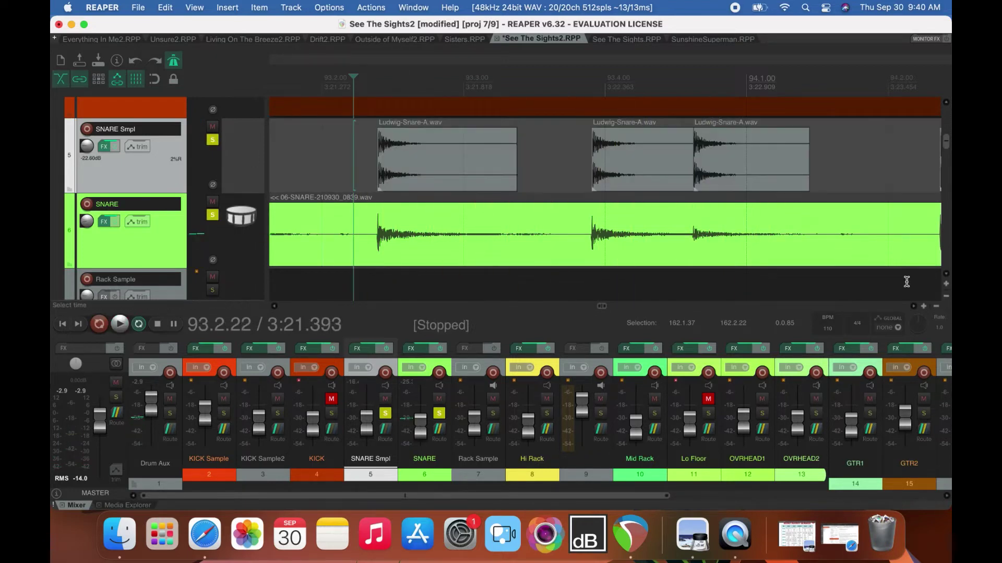
Trim the SNARE Smpl sample at 95.2 and extend the one just before 96.1, making each about 0.54 s long.
{"action": "scroll", "coordinate": [917, 309], "scroll_direction": "right", "scroll_amount": 10}
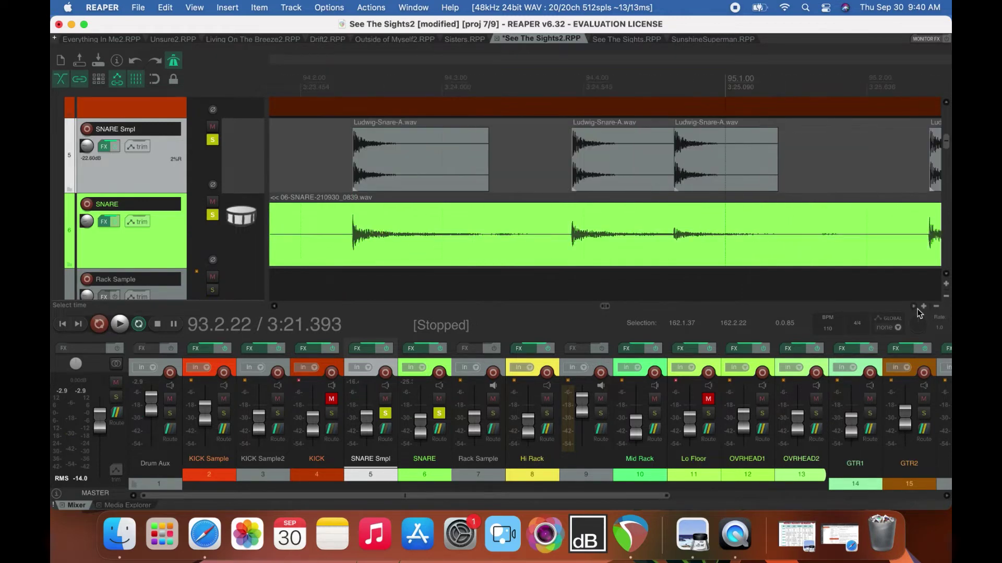
{"action": "scroll", "coordinate": [918, 309], "scroll_direction": "right", "scroll_amount": 3}
{"action": "left_click_drag", "start_coordinate": [690, 175], "coordinate": [650, 174]}
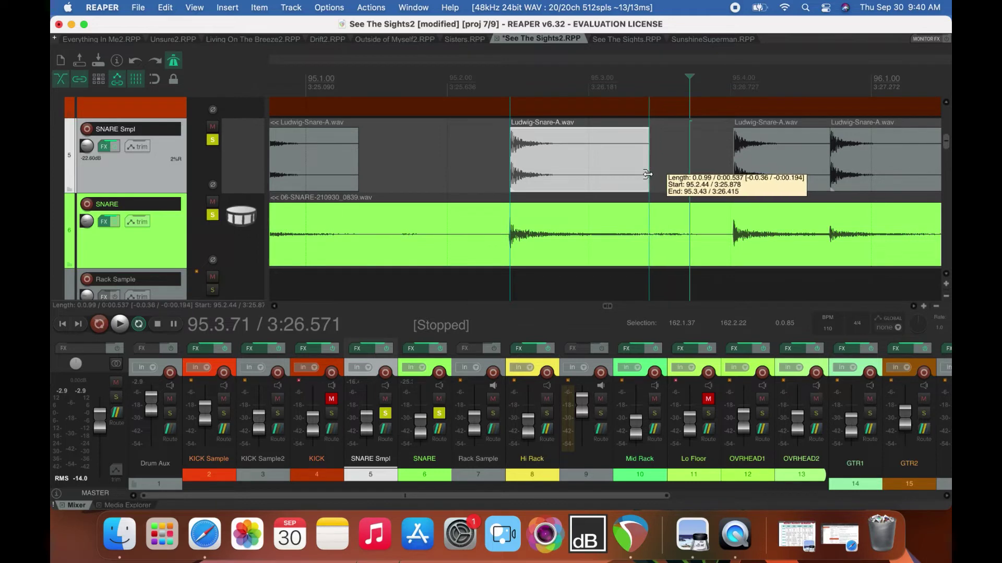
{"action": "scroll", "coordinate": [909, 305], "scroll_direction": "right", "scroll_amount": 2}
{"action": "mouse_move", "coordinate": [789, 183]}
{"action": "left_mouse_down"}
{"action": "mouse_move", "coordinate": [814, 182]}
{"action": "mouse_move", "coordinate": [799, 182]}
{"action": "left_mouse_up"}
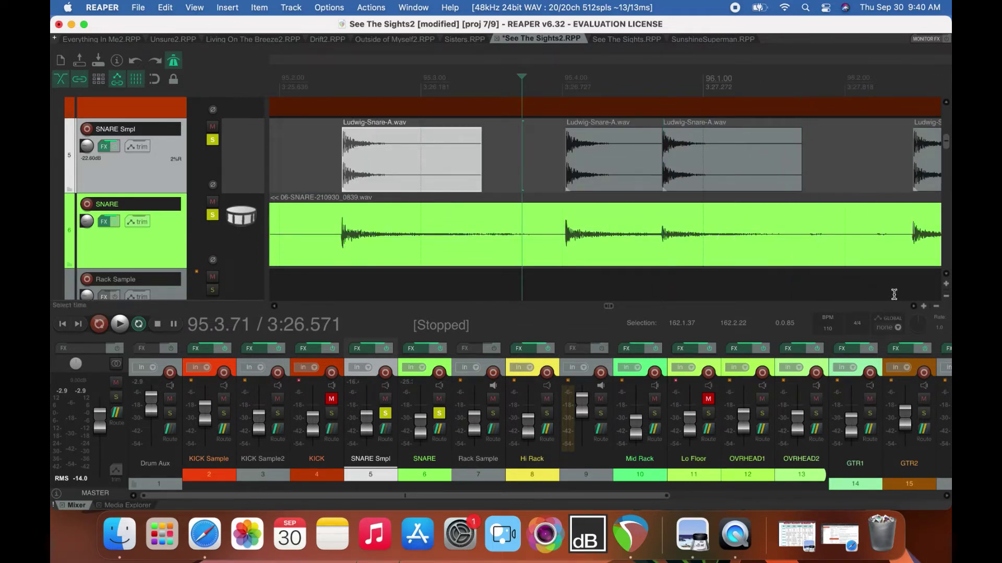
Lower the item volume of the short middle SNARE Smpl sample at 96.4 to -2.47 dB.
{"action": "scroll", "coordinate": [918, 313], "scroll_direction": "right", "scroll_amount": 5}
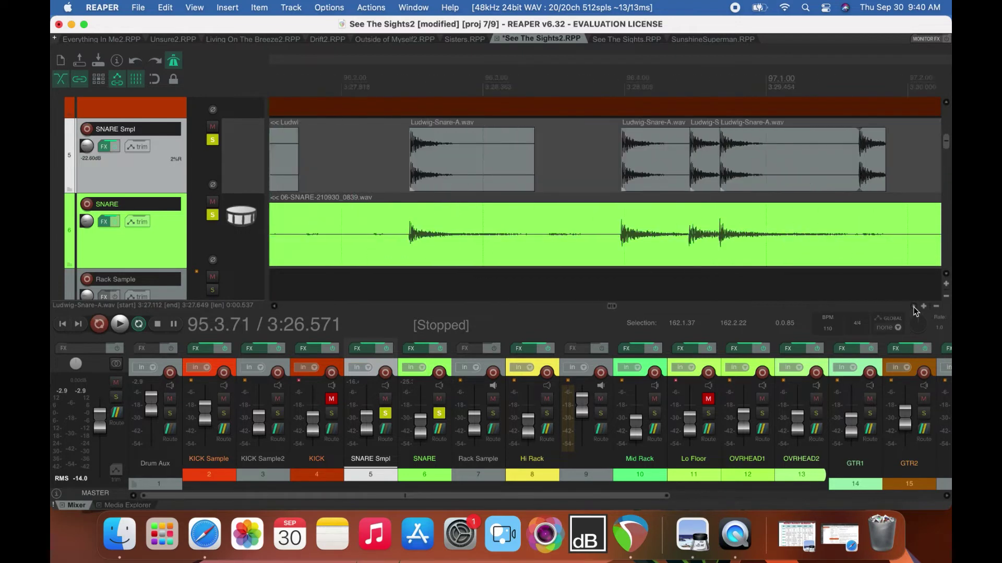
{"action": "left_click", "coordinate": [699, 160]}
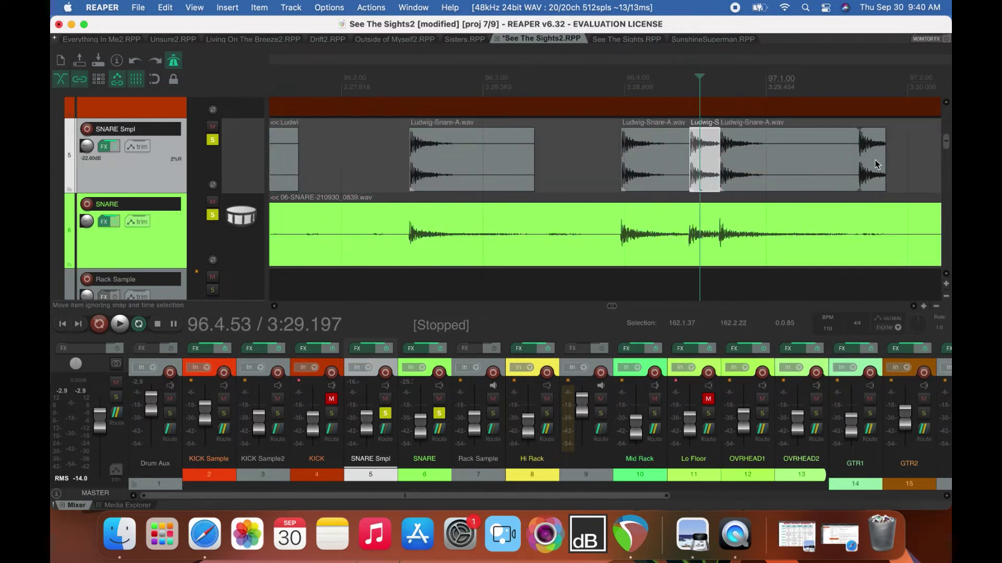
{"action": "left_click_drag", "start_coordinate": [700, 129], "coordinate": [701, 146]}
Trim the SNARE Smpl samples just before 97.1 and at 97.2 to about 0.54 s each.
{"action": "left_click", "coordinate": [882, 178]}
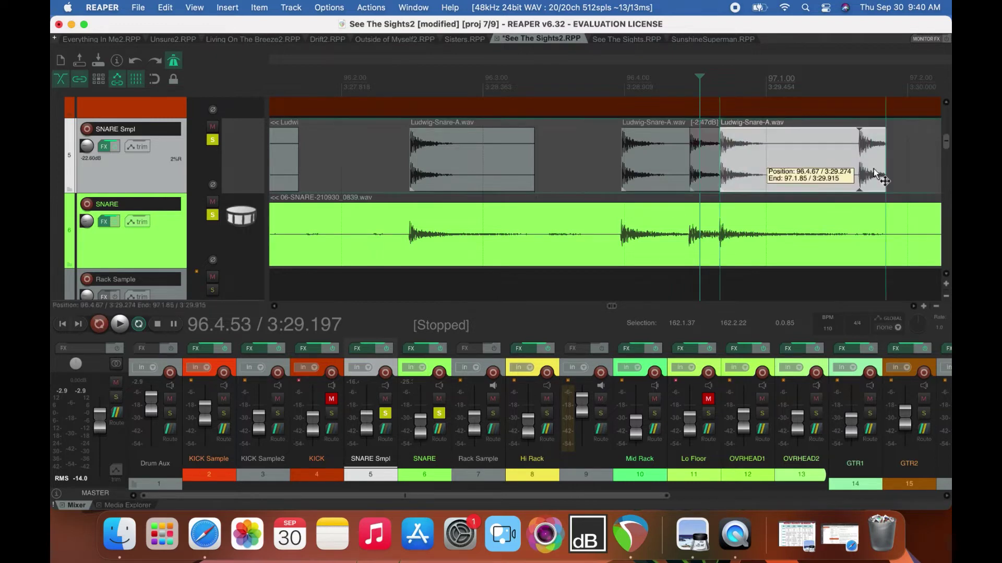
{"action": "left_click_drag", "start_coordinate": [886, 168], "coordinate": [862, 168]}
{"action": "left_click", "coordinate": [913, 306]}
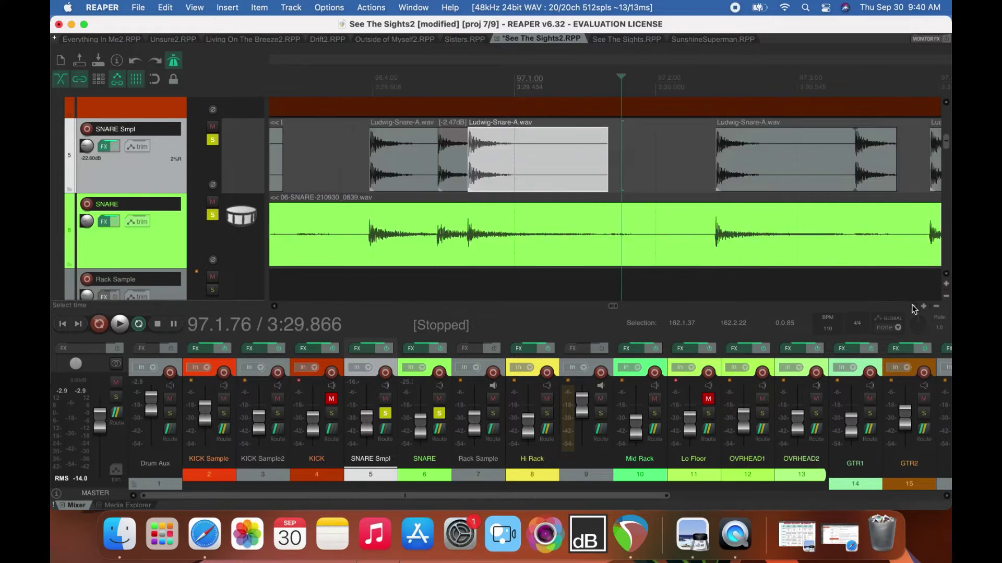
{"action": "left_click_drag", "start_coordinate": [641, 165], "coordinate": [605, 165]}
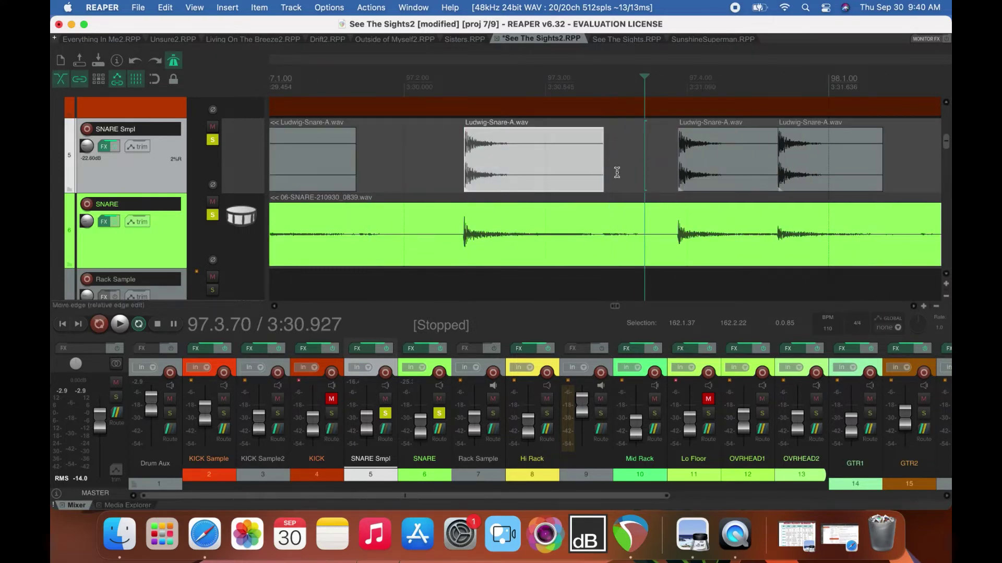
Play the snare hits from 99.4 into the fill at 100.3 with and without SNARE Smpl soloed, ending with both tracks soloed.
{"action": "left_click_drag", "start_coordinate": [914, 307], "coordinate": [914, 308]}
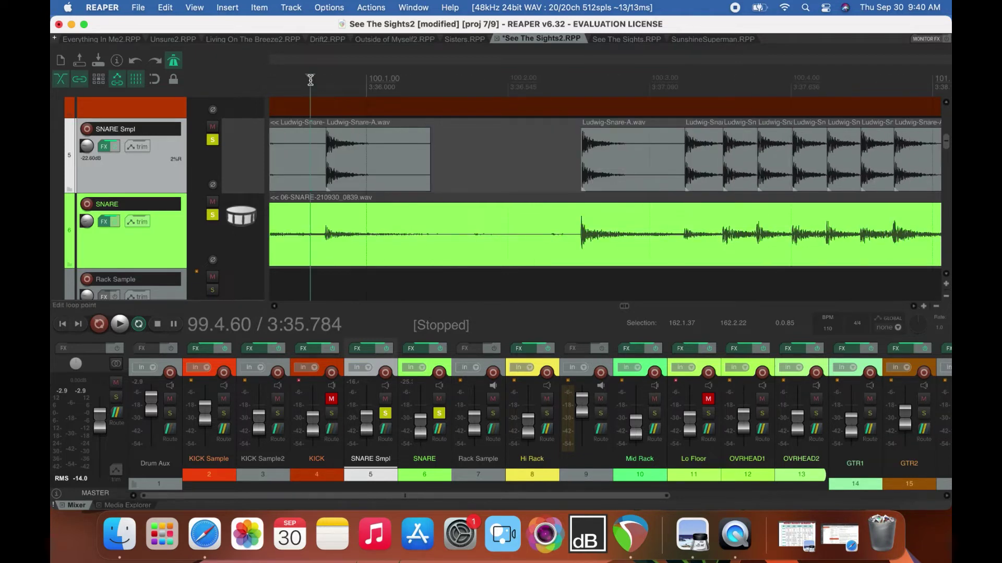
{"action": "key", "text": "space"}
{"action": "key", "text": "space"}
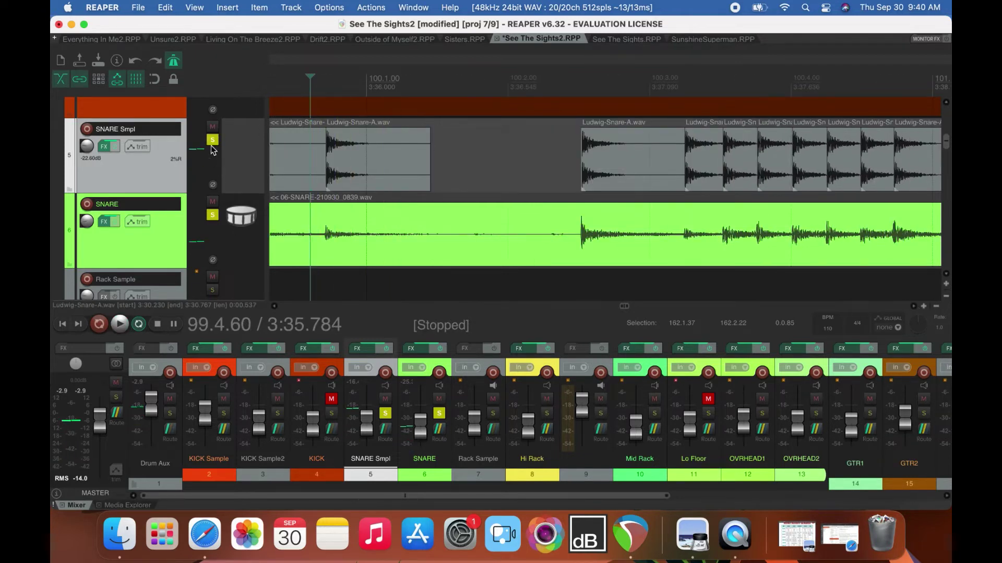
{"action": "left_click", "coordinate": [212, 141]}
{"action": "key", "text": "space"}
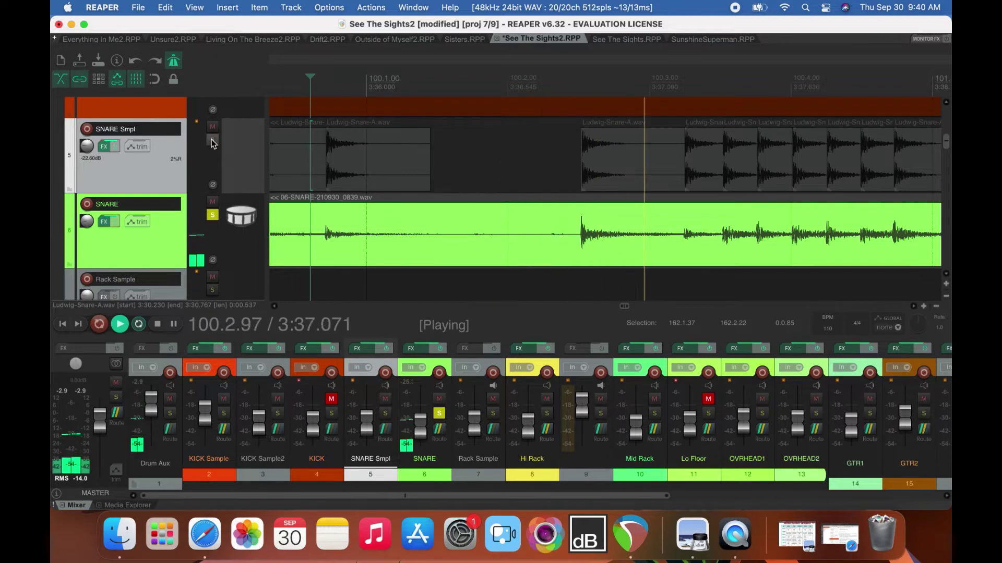
{"action": "key", "text": "space"}
{"action": "left_click", "coordinate": [212, 139]}
{"action": "key", "text": "space"}
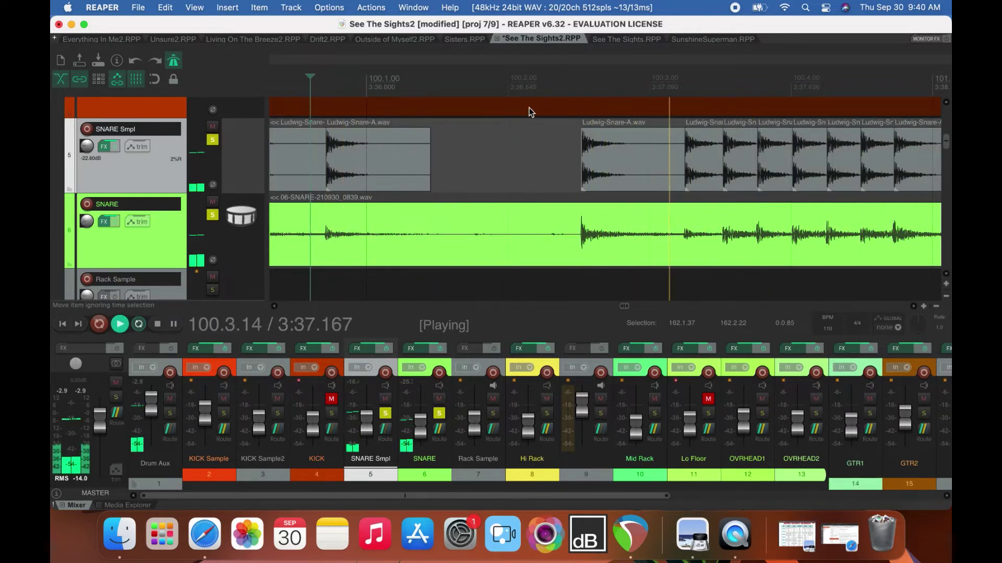
{"action": "key", "text": "space"}
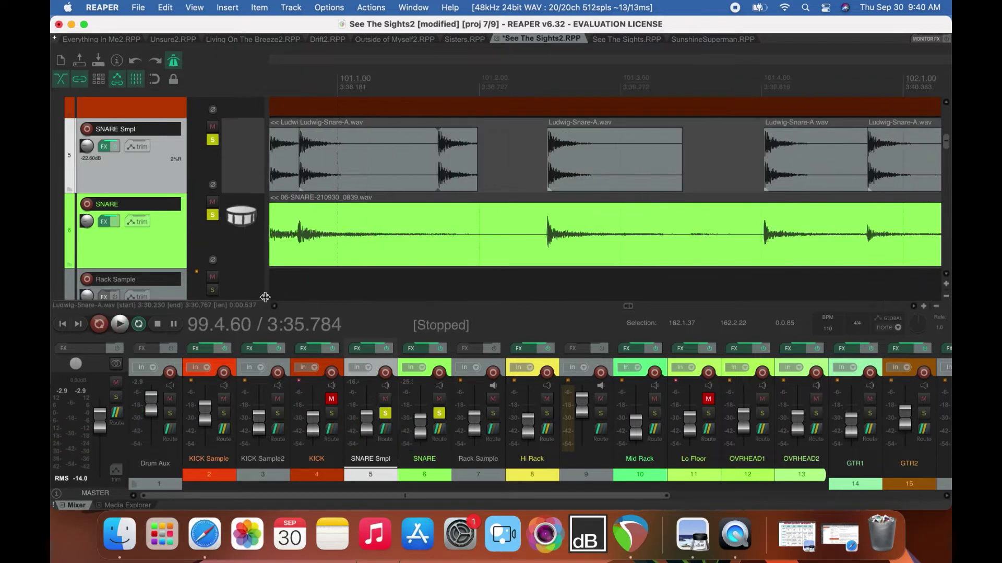
Lower the first two short SNARE Smpl samples of the fill at 100.3 to -5.77 dB and -2.24 dB.
{"action": "left_click", "coordinate": [275, 304]}
{"action": "left_click", "coordinate": [274, 305]}
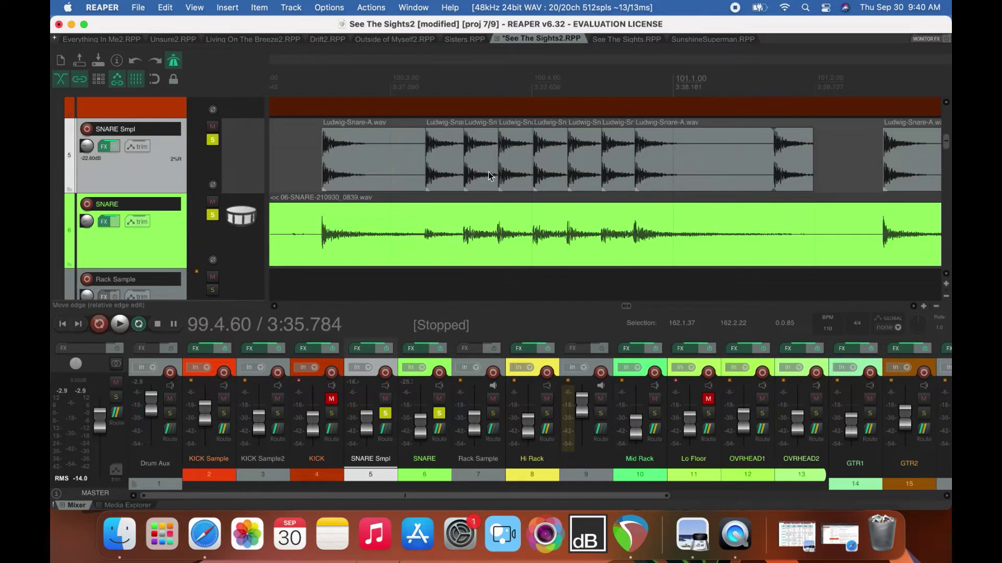
{"action": "left_click", "coordinate": [453, 163]}
{"action": "left_click_drag", "start_coordinate": [449, 128], "coordinate": [449, 159]}
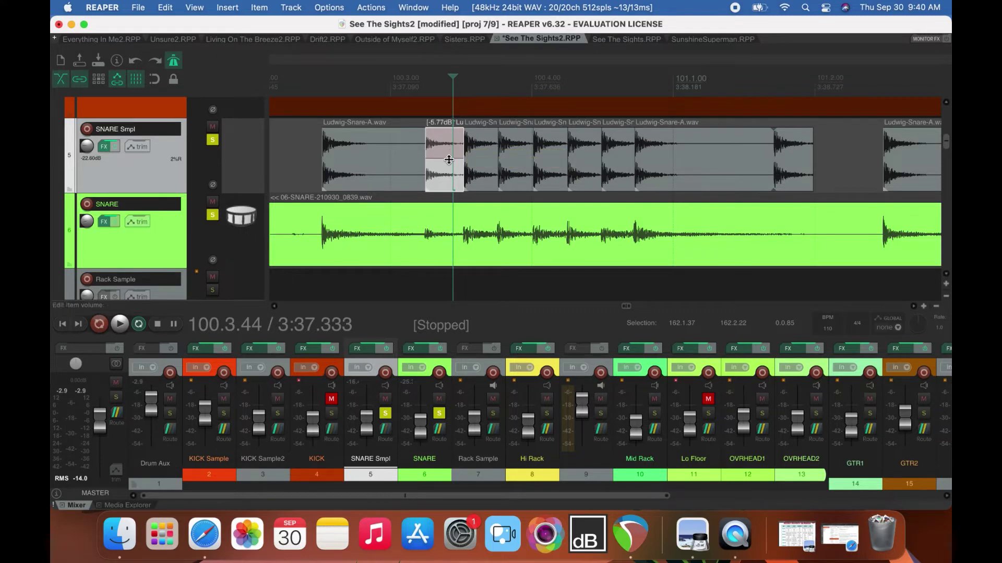
{"action": "left_click_drag", "start_coordinate": [486, 129], "coordinate": [486, 143]}
Lower the fill's third, fourth and fifth short SNARE Smpl samples to -1.50 dB, -2.24 dB and -1.10 dB.
{"action": "left_click", "coordinate": [518, 142]}
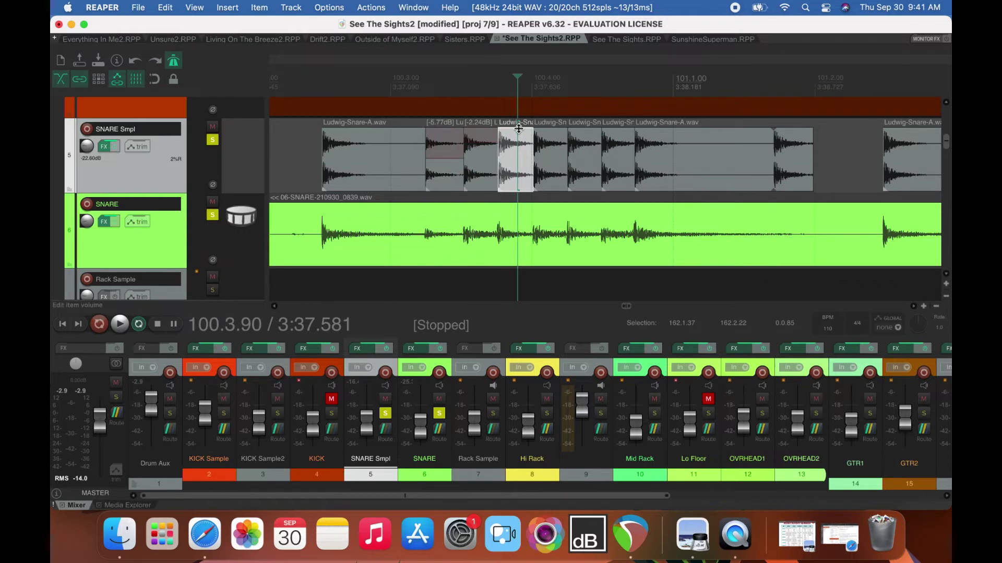
{"action": "left_click", "coordinate": [518, 130]}
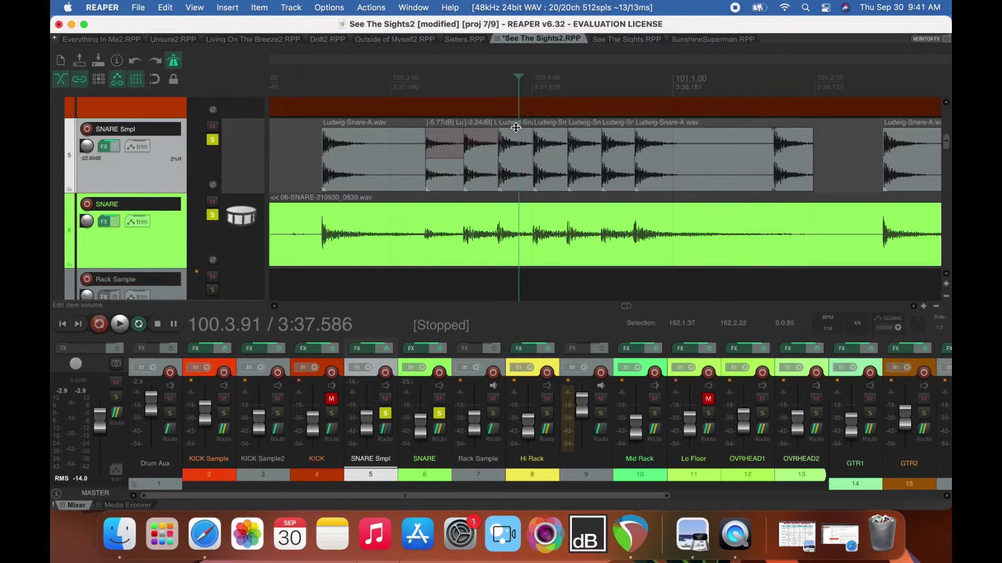
{"action": "left_click", "coordinate": [516, 131]}
{"action": "left_click_drag", "start_coordinate": [508, 129], "coordinate": [586, 134]}
{"action": "left_click", "coordinate": [549, 132]}
{"action": "left_click", "coordinate": [588, 136]}
Lower the fill's sixth short SNARE Smpl sample to -1.81 dB and trim the long sample just before 101.1 to about 0.54 s.
{"action": "left_click", "coordinate": [620, 155]}
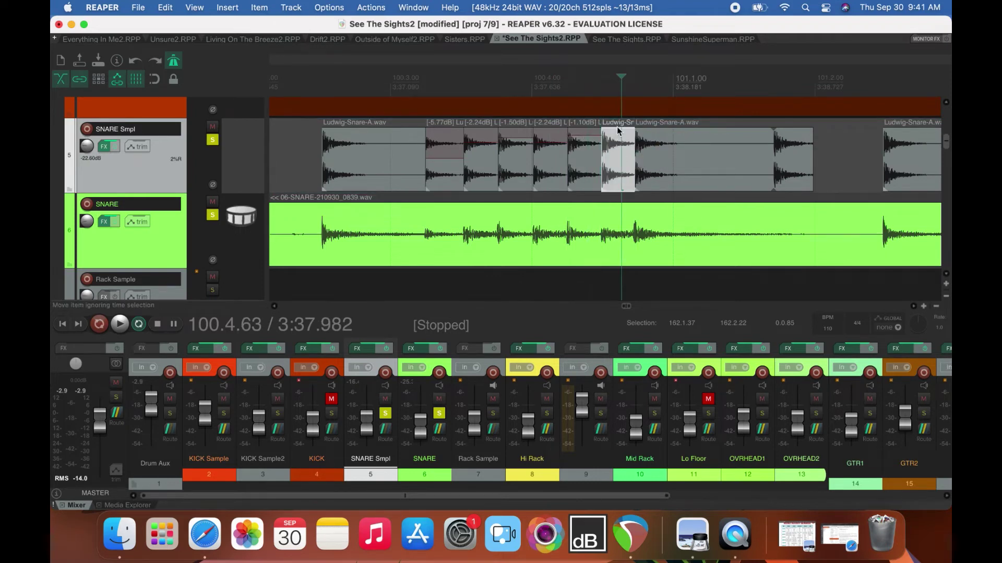
{"action": "left_click", "coordinate": [615, 129]}
{"action": "left_click_drag", "start_coordinate": [618, 129], "coordinate": [618, 134]}
{"action": "left_click", "coordinate": [673, 134]}
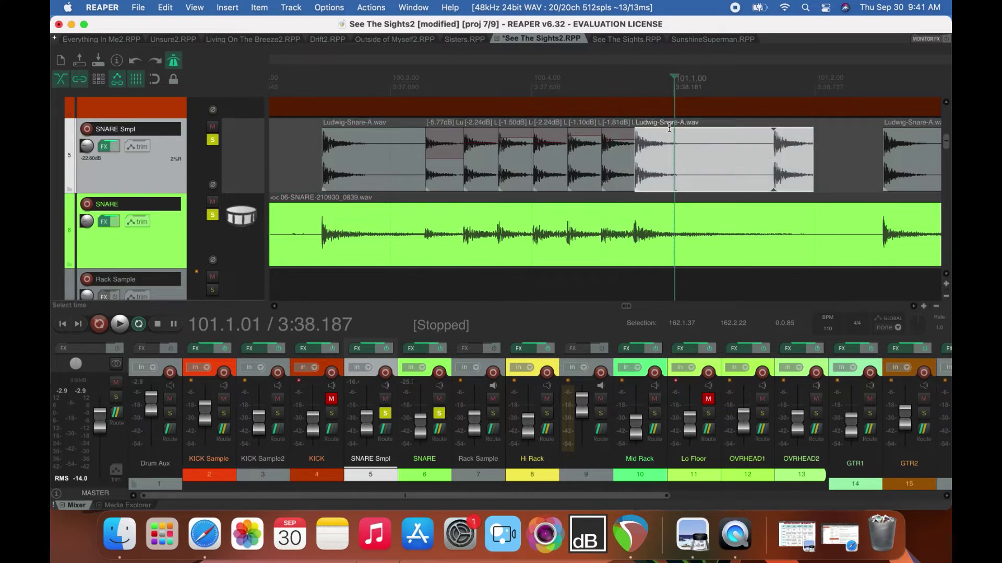
{"action": "left_click_drag", "start_coordinate": [811, 161], "coordinate": [773, 161]}
Play the fill from 100.2 with and without SNARE Smpl soloed to compare the blend, ending with both tracks soloed.
{"action": "left_click", "coordinate": [309, 84]}
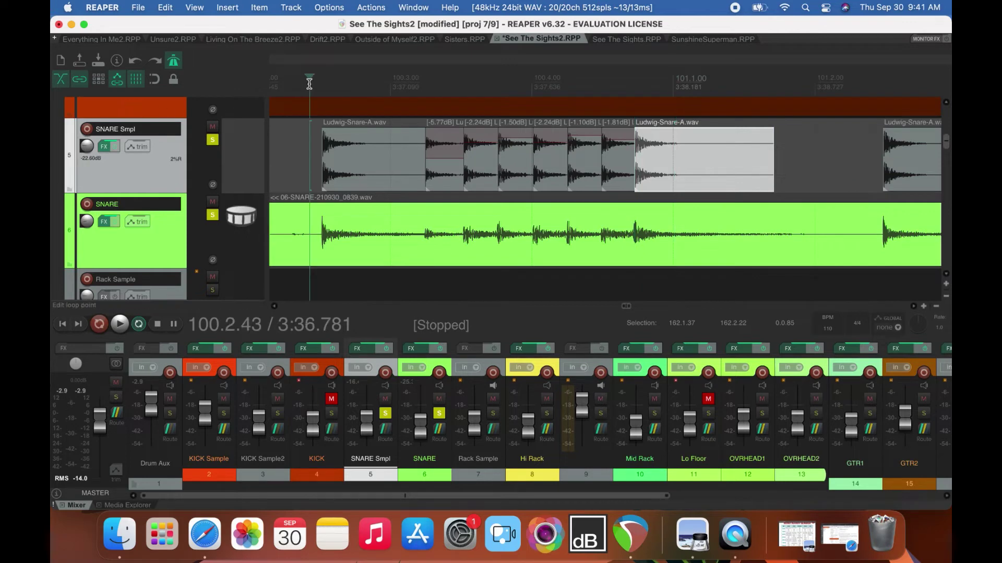
{"action": "key", "text": "space"}
{"action": "key", "text": "space"}
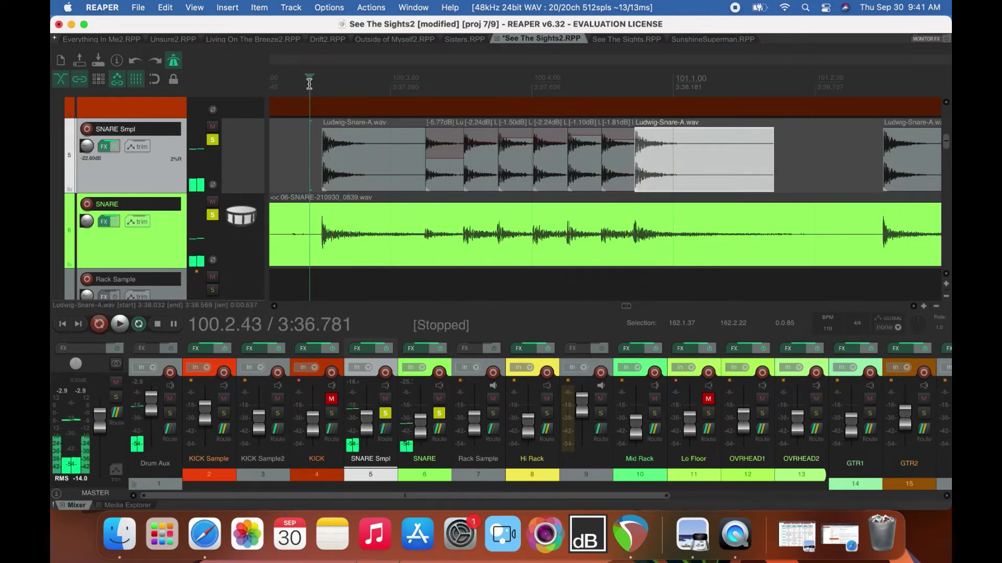
{"action": "left_click", "coordinate": [213, 141]}
{"action": "key", "text": "space"}
{"action": "key", "text": "space"}
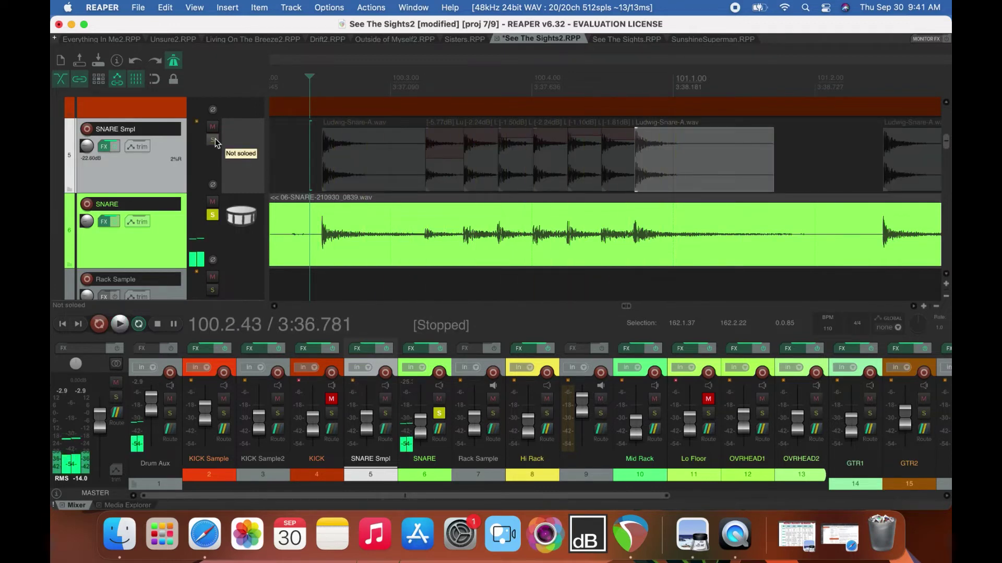
{"action": "left_click", "coordinate": [213, 140]}
{"action": "key", "text": "space"}
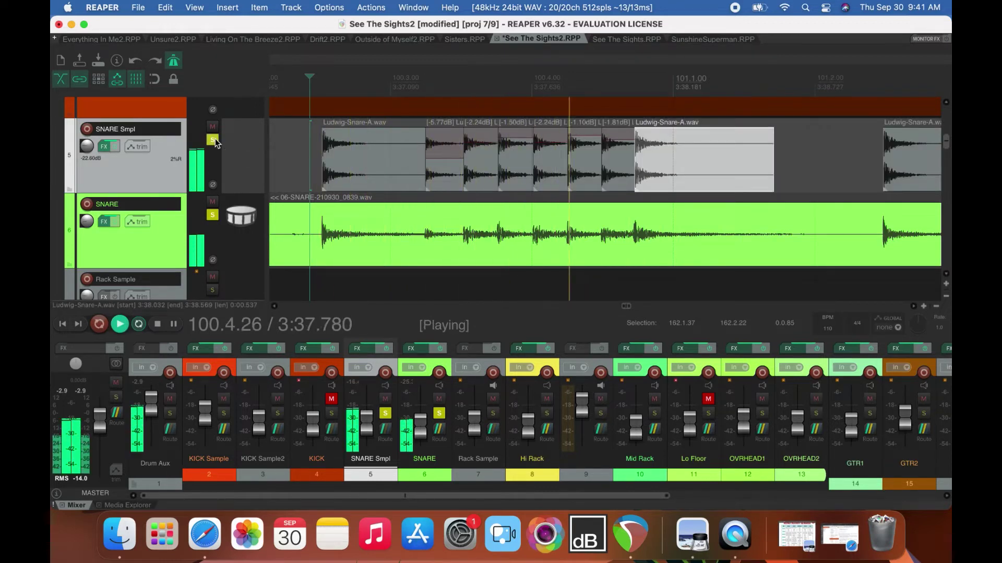
{"action": "key", "text": "space"}
Lower the fill's fourth short SNARE Smpl sample to -2.82 dB and the third to -4.10 dB, and play the fill from 100.2.
{"action": "left_click", "coordinate": [553, 148]}
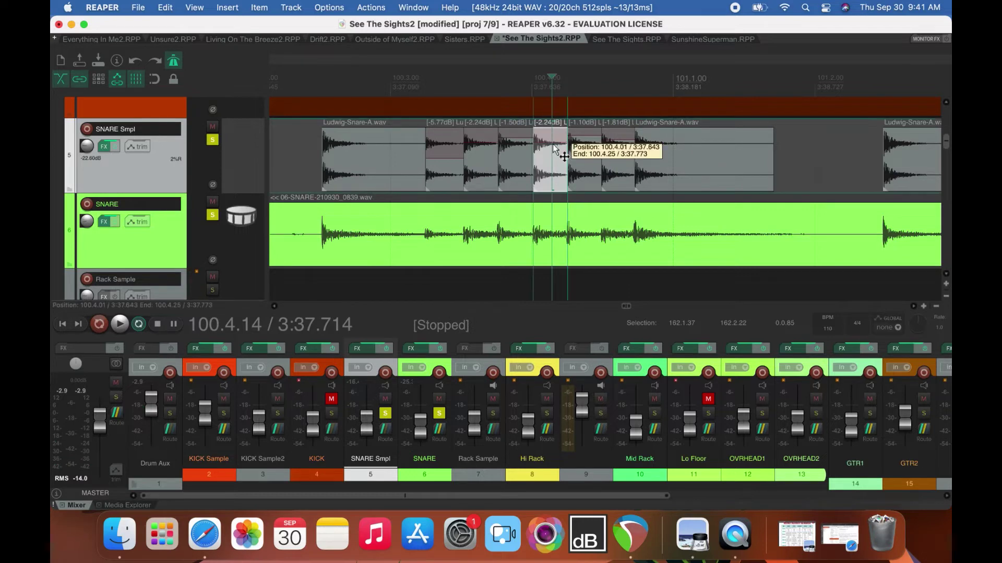
{"action": "left_click_drag", "start_coordinate": [554, 144], "coordinate": [505, 148]}
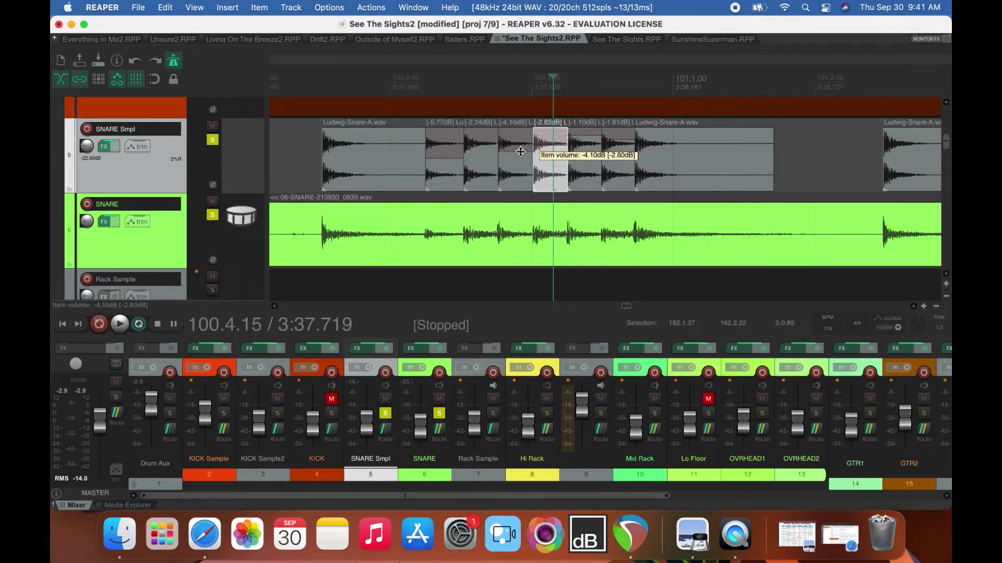
{"action": "key", "text": "space"}
{"action": "left_click", "coordinate": [284, 78]}
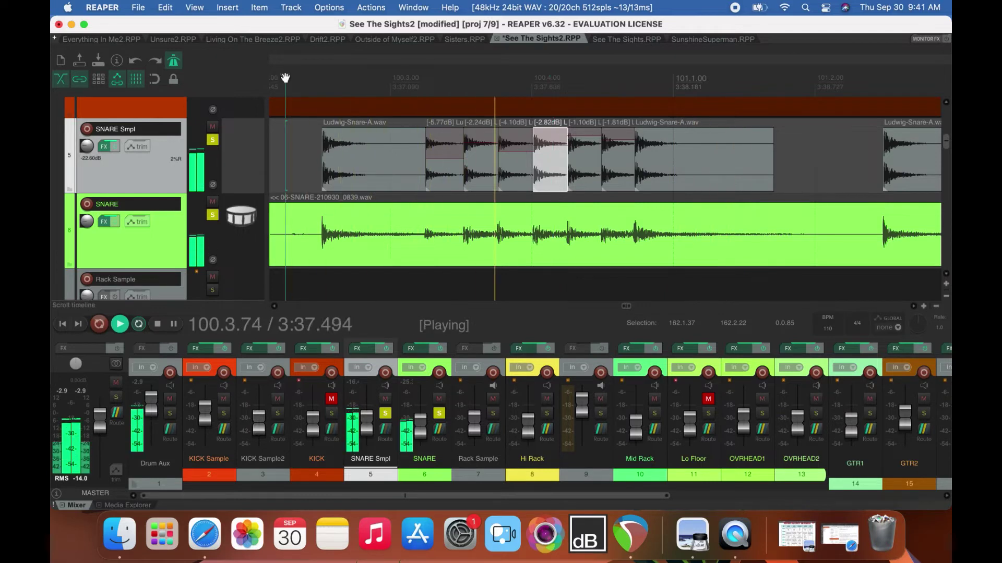
Stop playback and lower the fill's last, long SNARE Smpl sample just before 101.1 by about 1.4 dB.
{"action": "key", "text": "space"}
{"action": "left_click", "coordinate": [668, 145]}
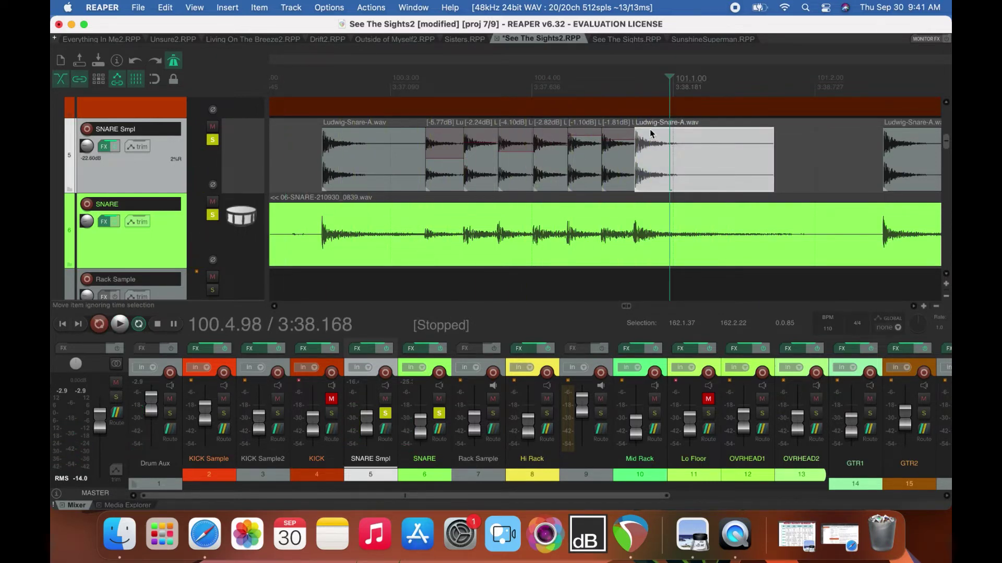
{"action": "left_click", "coordinate": [650, 129]}
{"action": "left_click_drag", "start_coordinate": [650, 130], "coordinate": [648, 137]}
Trim the repeated second hit off the end of the SNARE Smpl sample that starts at 102.2.51.
{"action": "scroll", "coordinate": [910, 308], "scroll_direction": "right", "scroll_amount": 10}
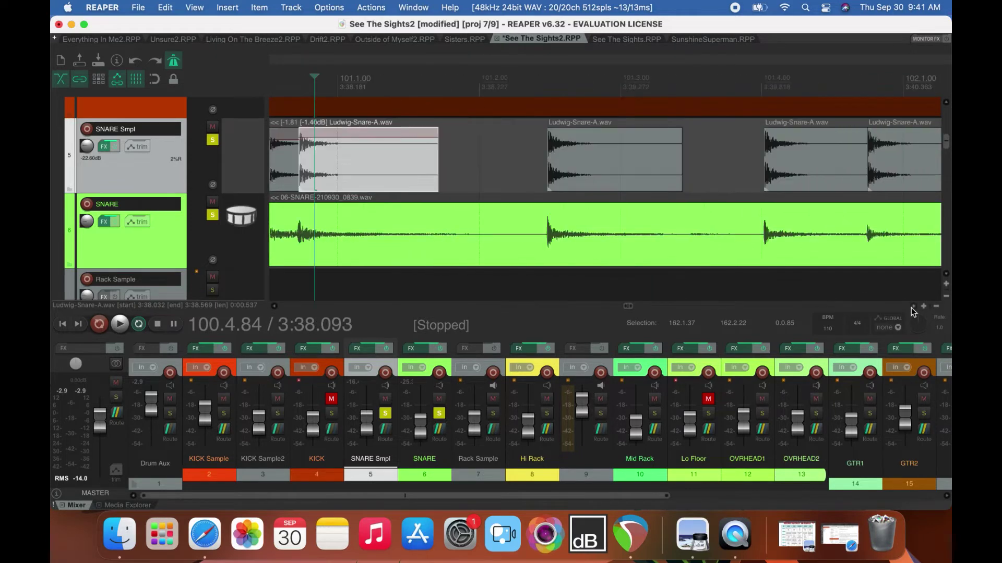
{"action": "scroll", "coordinate": [911, 308], "scroll_direction": "right", "scroll_amount": 5}
{"action": "left_click", "coordinate": [679, 155]}
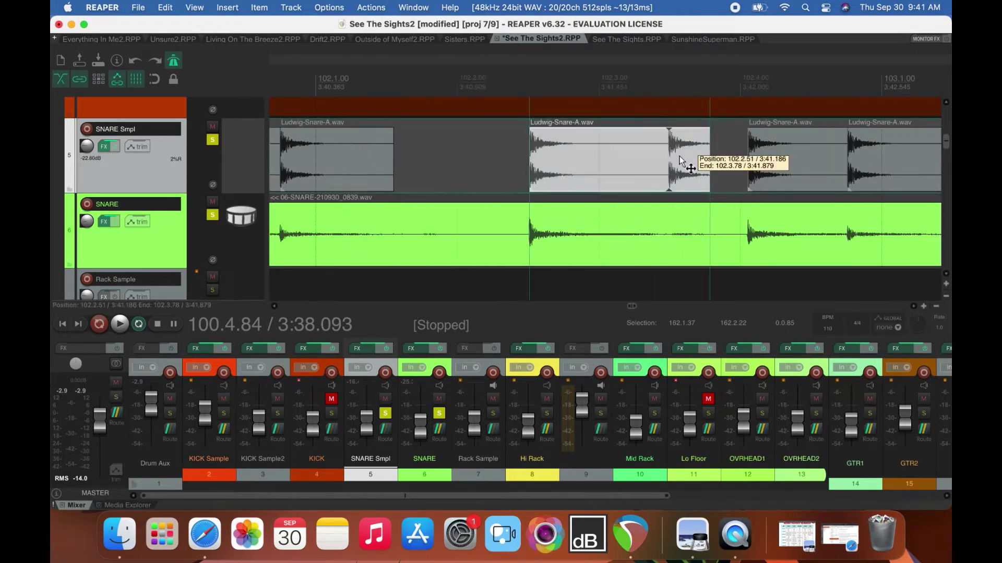
{"action": "left_click_drag", "start_coordinate": [706, 163], "coordinate": [668, 165]}
Trim the repeat off the long SNARE Smpl sample just before 105.1 and lower the short sample preceding it to -3.06 dB.
{"action": "scroll", "coordinate": [910, 307], "scroll_direction": "right", "scroll_amount": 8}
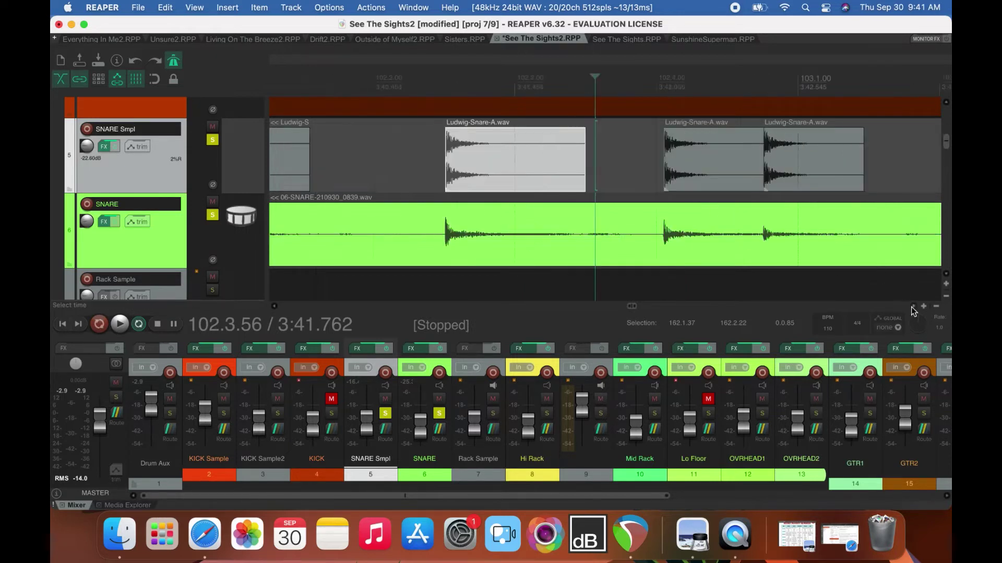
{"action": "scroll", "coordinate": [913, 310], "scroll_direction": "right", "scroll_amount": 5}
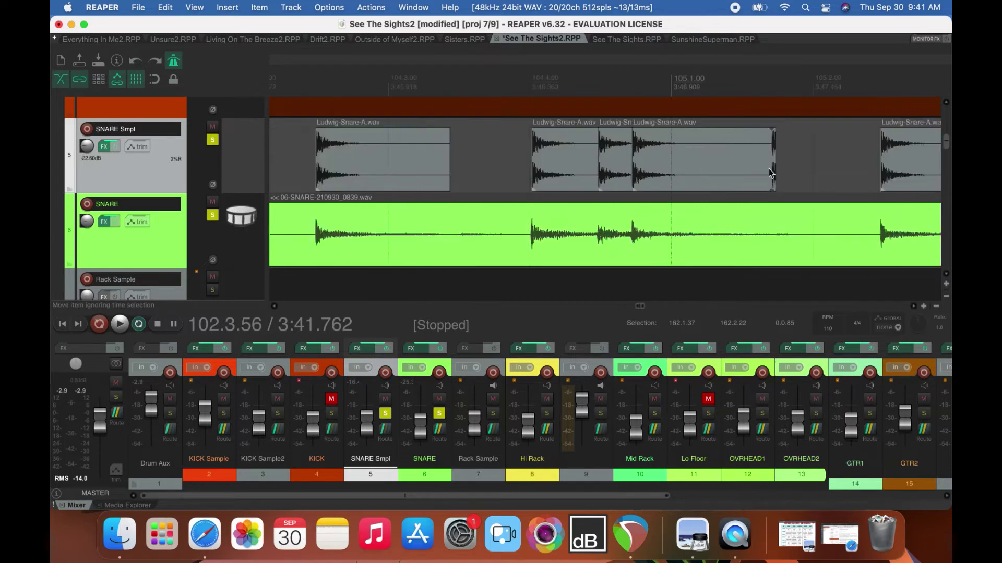
{"action": "left_click_drag", "start_coordinate": [772, 171], "coordinate": [769, 171]}
{"action": "left_click", "coordinate": [616, 152]}
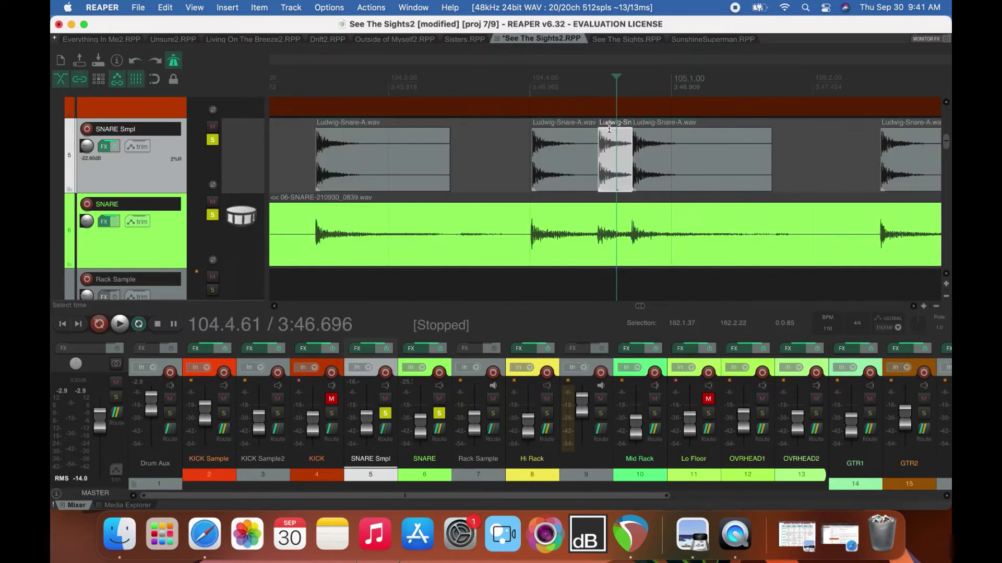
{"action": "left_click", "coordinate": [611, 130]}
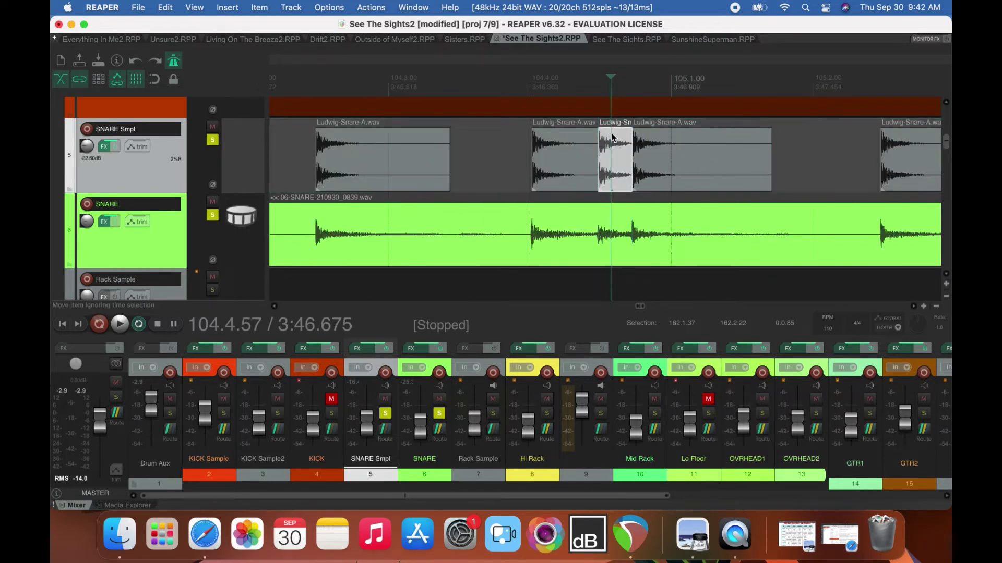
{"action": "left_click_drag", "start_coordinate": [613, 129], "coordinate": [615, 151]}
Play the hits from 105.3.98 with SNARE Smpl unsoloed to hear the SNARE track alone, and solo SNARE Smpl again.
{"action": "scroll", "coordinate": [914, 306], "scroll_direction": "right", "scroll_amount": 10}
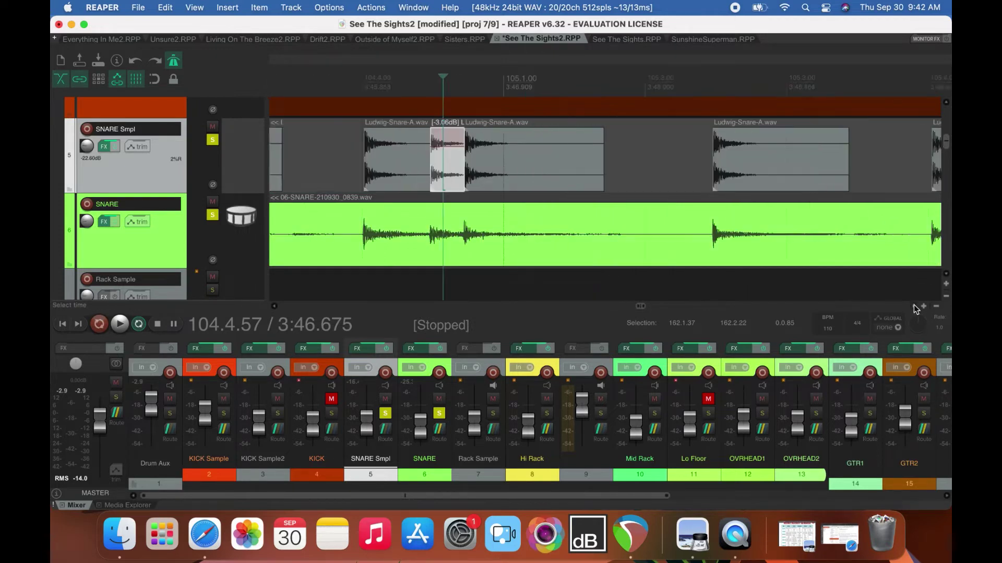
{"action": "scroll", "coordinate": [913, 306], "scroll_direction": "right", "scroll_amount": 10}
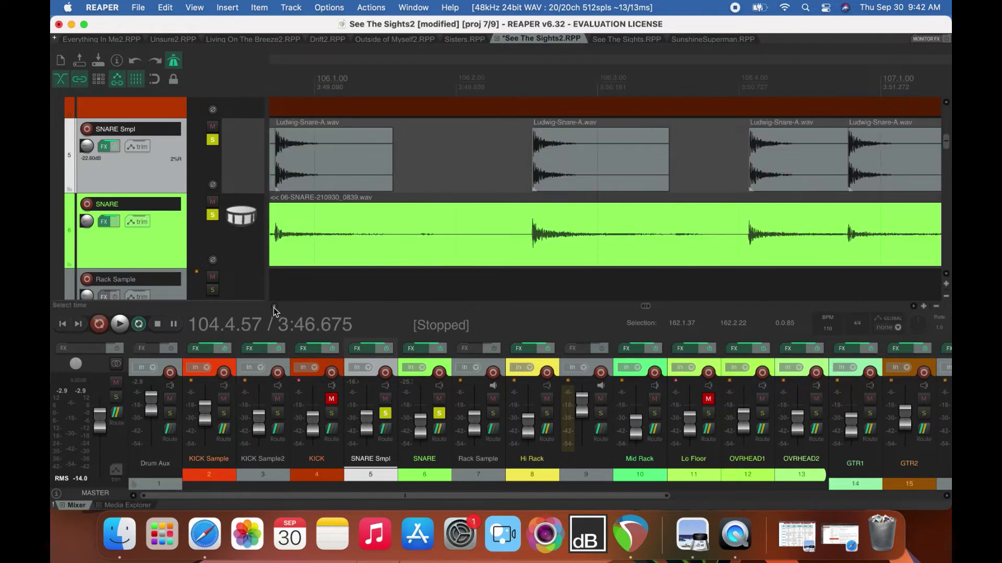
{"action": "scroll", "coordinate": [371, 199], "scroll_direction": "left", "scroll_amount": 5}
{"action": "left_click", "coordinate": [421, 91]}
{"action": "left_click", "coordinate": [213, 139]}
{"action": "key", "text": "space"}
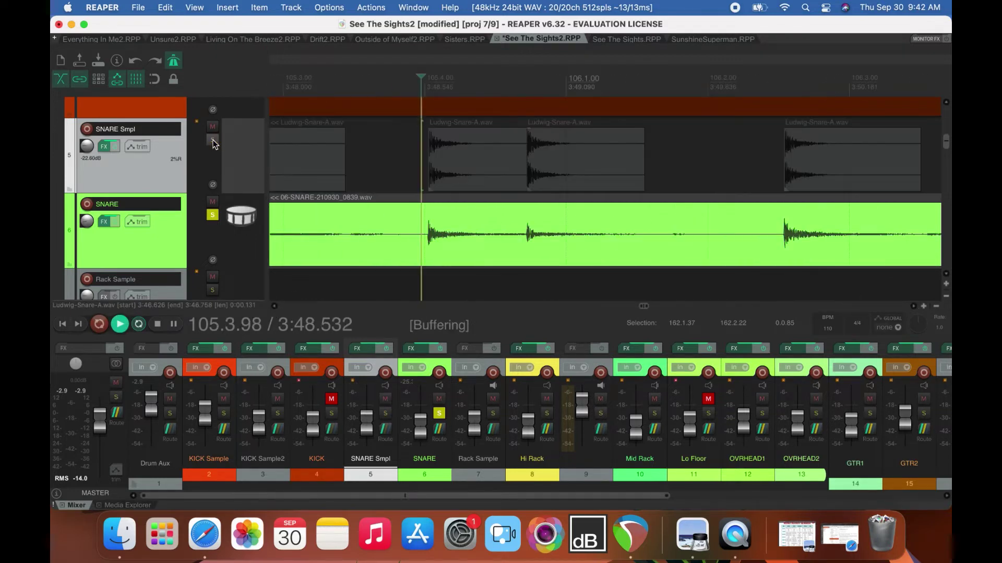
{"action": "key", "text": "space"}
{"action": "left_click", "coordinate": [212, 140]}
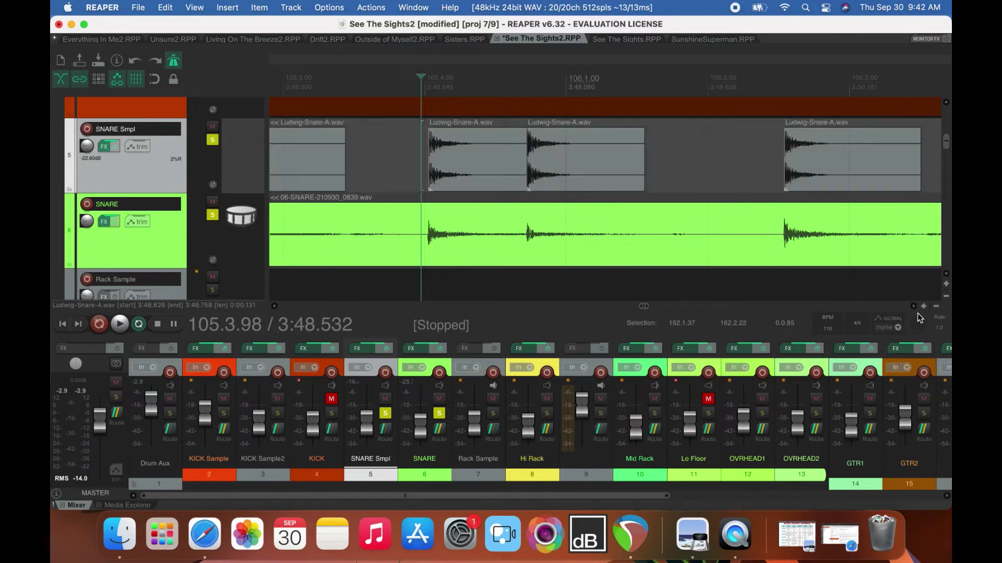
Trim the repeated hit off the SNARE Smpl sample just before 108.1, to about 0.54 s, and save the project.
{"action": "scroll", "coordinate": [913, 312], "scroll_direction": "right", "scroll_amount": 10}
{"action": "scroll", "coordinate": [913, 311], "scroll_direction": "right", "scroll_amount": 8}
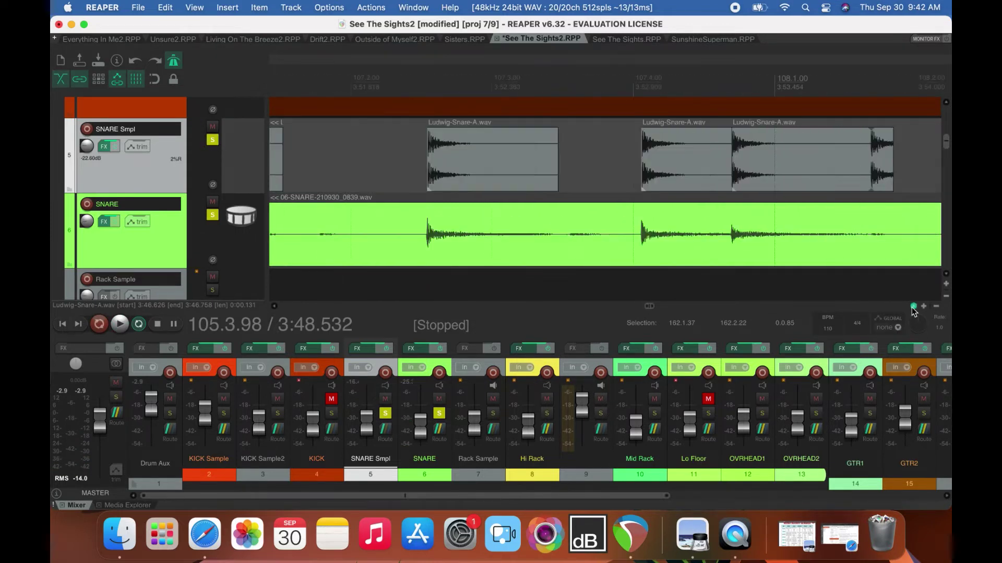
{"action": "double_click", "coordinate": [806, 165]}
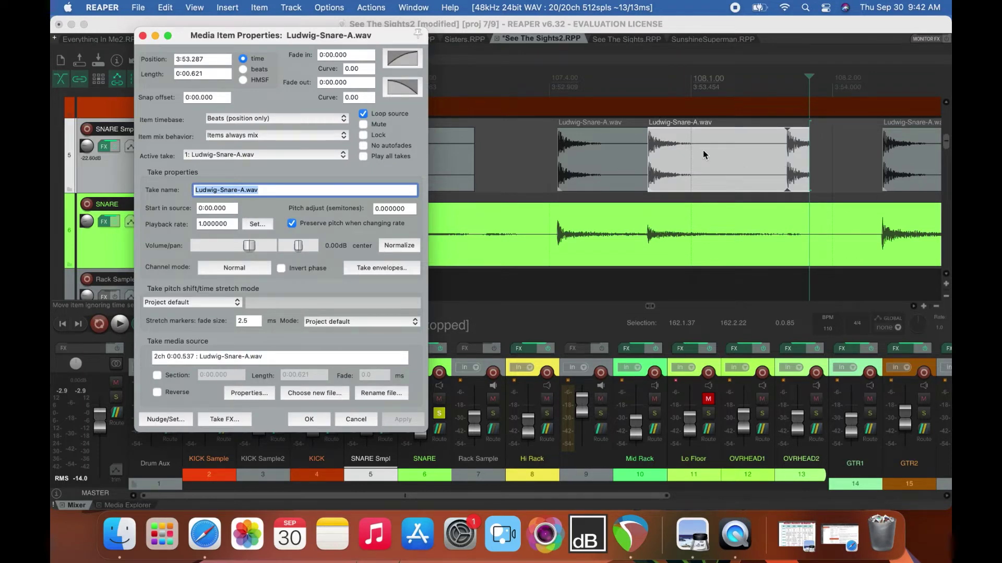
{"action": "key", "text": "Escape"}
{"action": "left_click_drag", "start_coordinate": [810, 160], "coordinate": [788, 160]}
{"action": "left_click", "coordinate": [149, 9]}
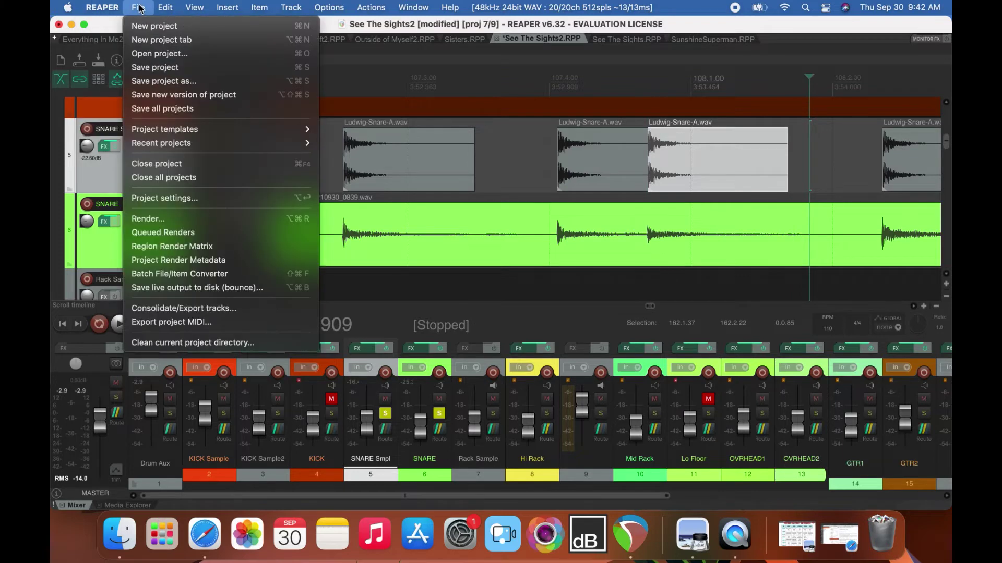
{"action": "left_click", "coordinate": [143, 67]}
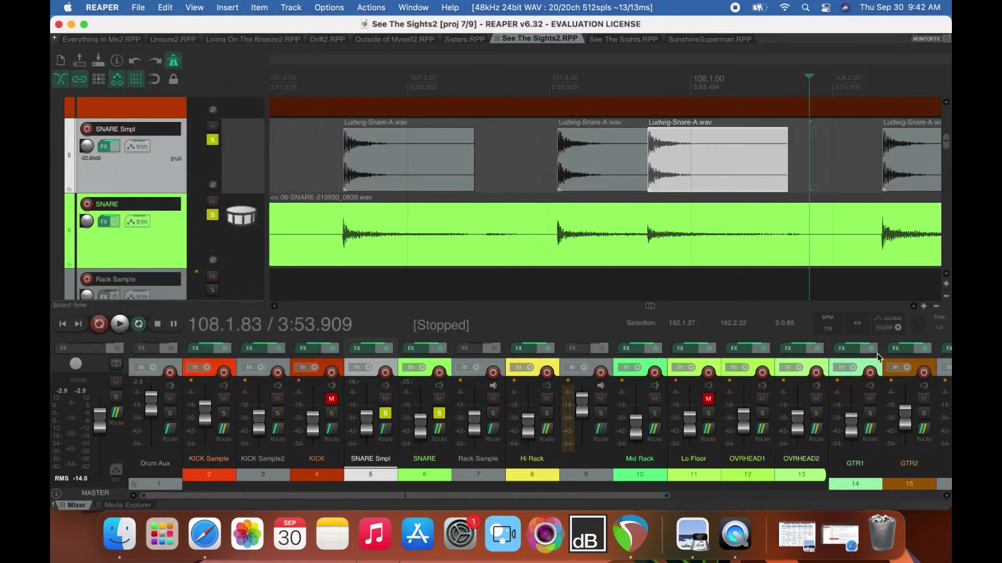
Trim the SNARE Smpl sample just after 108.3 to about 0.54 s so that it contains a single hit.
{"action": "scroll", "coordinate": [913, 308], "scroll_direction": "right", "scroll_amount": 5}
{"action": "scroll", "coordinate": [913, 308], "scroll_direction": "right", "scroll_amount": 1}
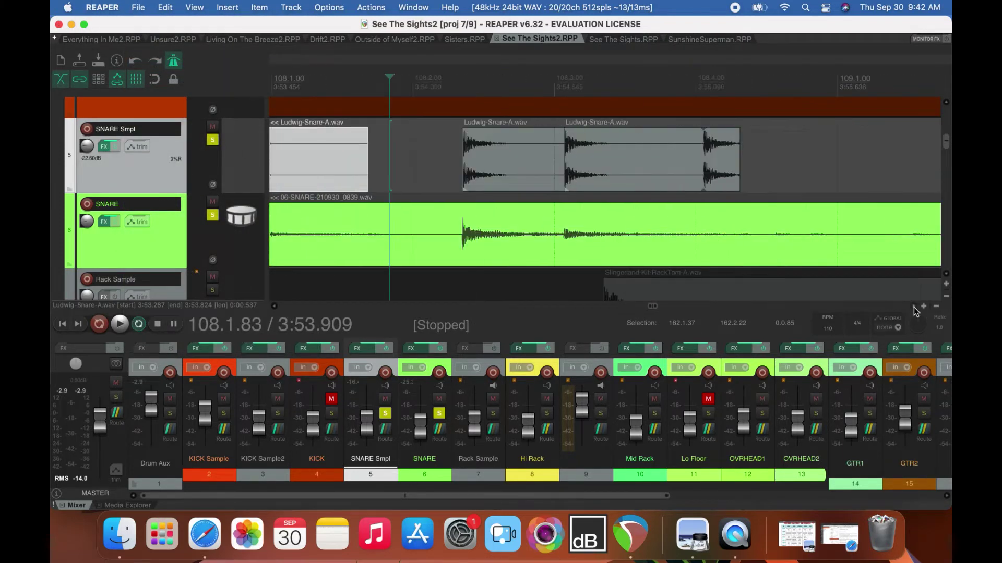
{"action": "left_click_drag", "start_coordinate": [736, 170], "coordinate": [703, 167]}
Play the SNARE track alone from 108.2.31, re-solo SNARE Smpl, and lower its sample just after 108.3 to -3.70 dB.
{"action": "left_click", "coordinate": [457, 83]}
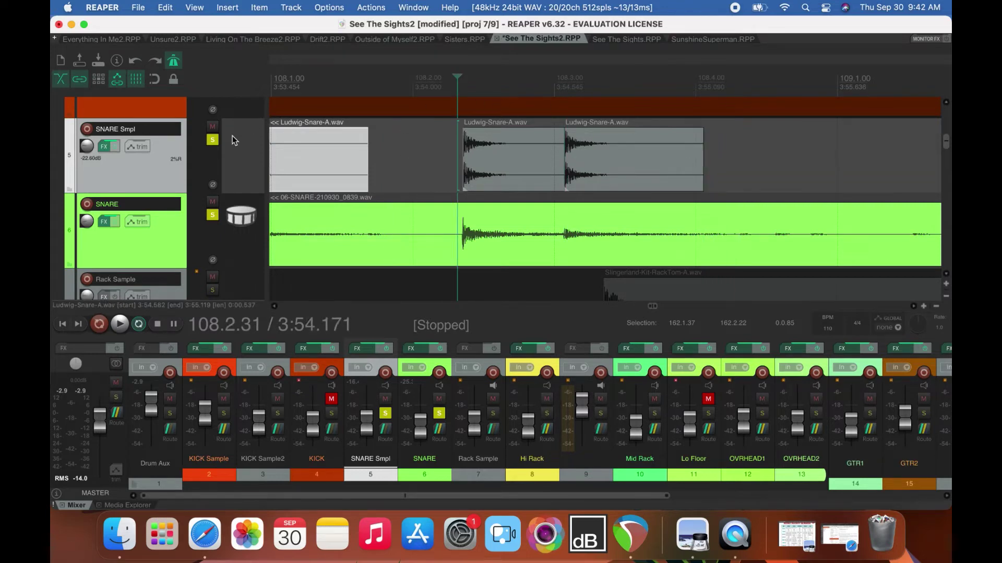
{"action": "left_click", "coordinate": [213, 140]}
{"action": "key", "text": "space"}
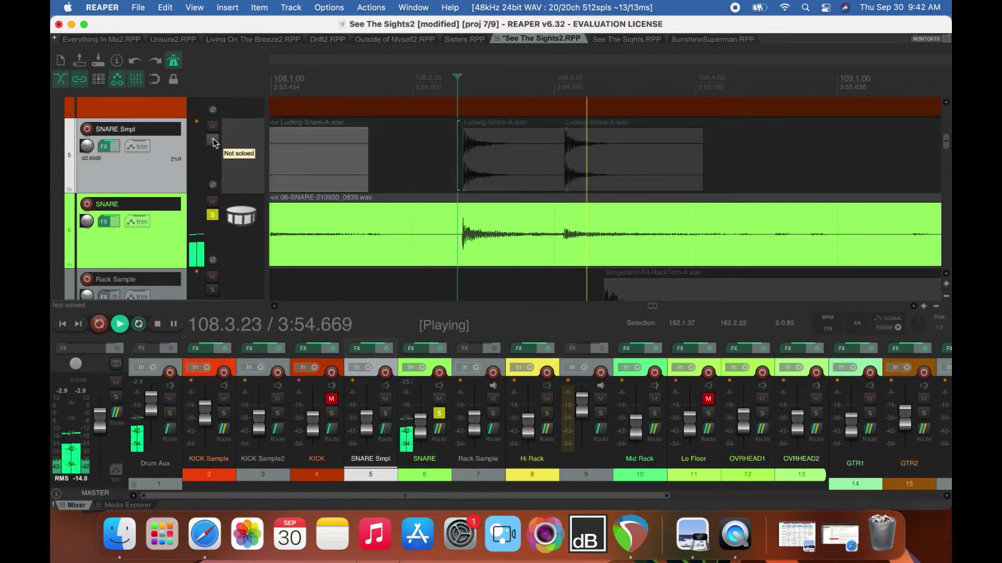
{"action": "key", "text": "space"}
{"action": "left_click", "coordinate": [213, 139]}
{"action": "left_click", "coordinate": [636, 151]}
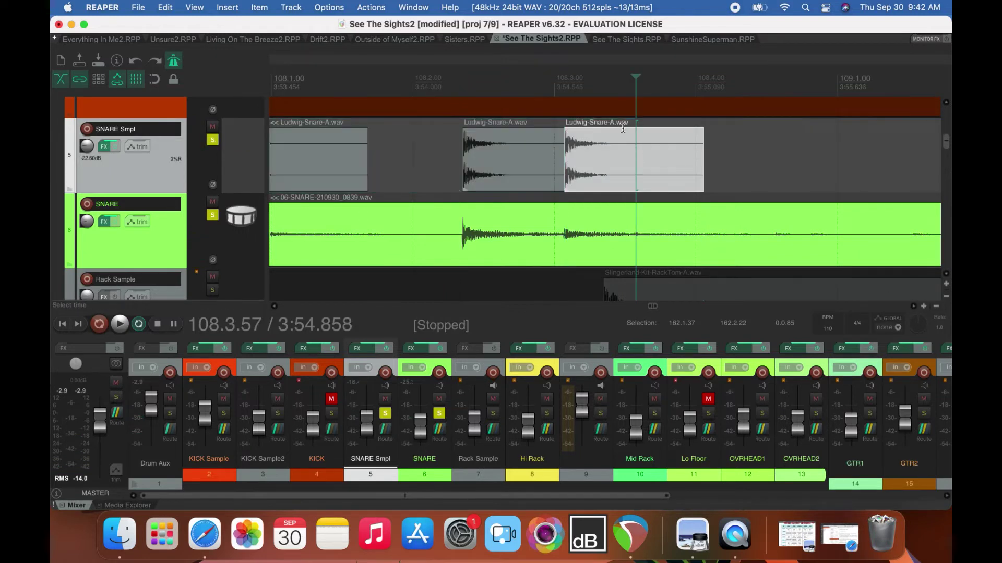
{"action": "left_click_drag", "start_coordinate": [620, 129], "coordinate": [620, 150]}
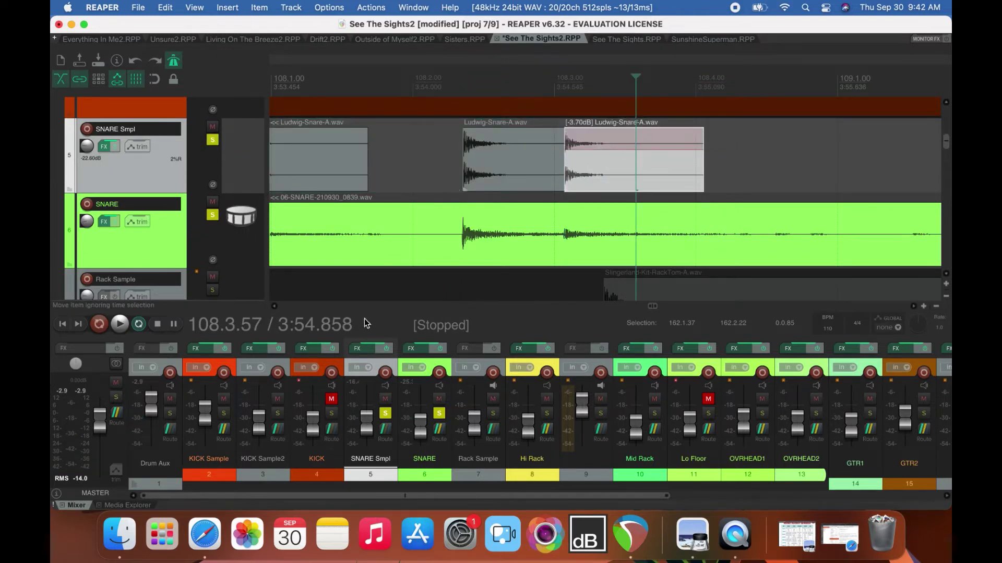
Play from 109.2.09 with and without SNARE Smpl soloed to compare the hits, ending with both snare tracks soloed.
{"action": "left_click", "coordinate": [274, 306]}
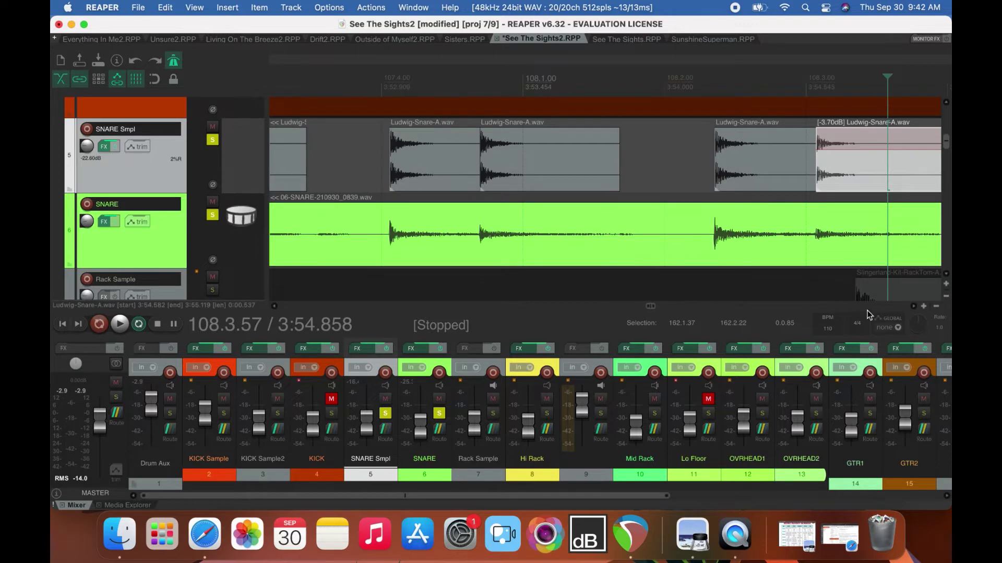
{"action": "left_click", "coordinate": [914, 307]}
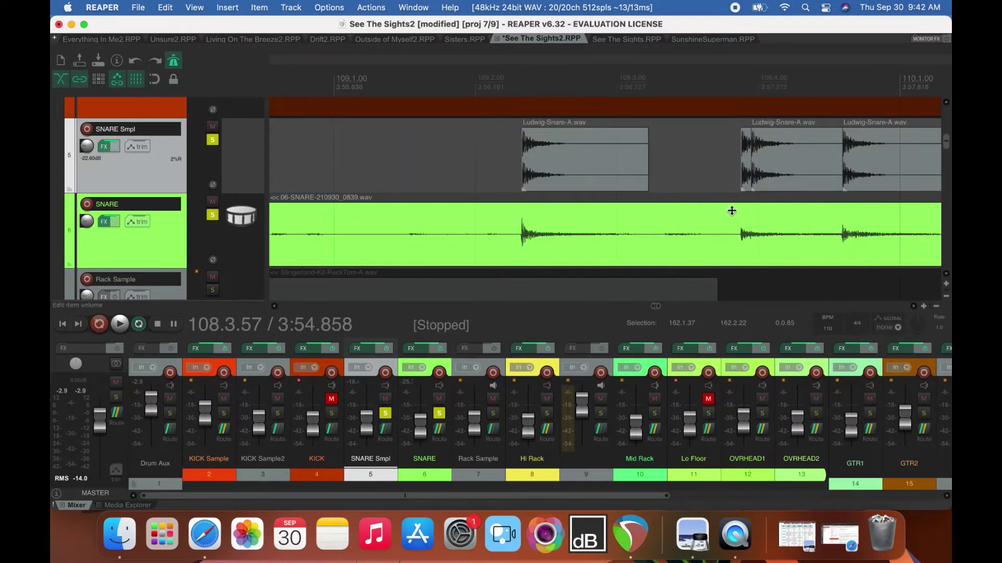
{"action": "left_click", "coordinate": [213, 139]}
{"action": "left_click", "coordinate": [487, 84]}
{"action": "key", "text": "space"}
{"action": "key", "text": "space"}
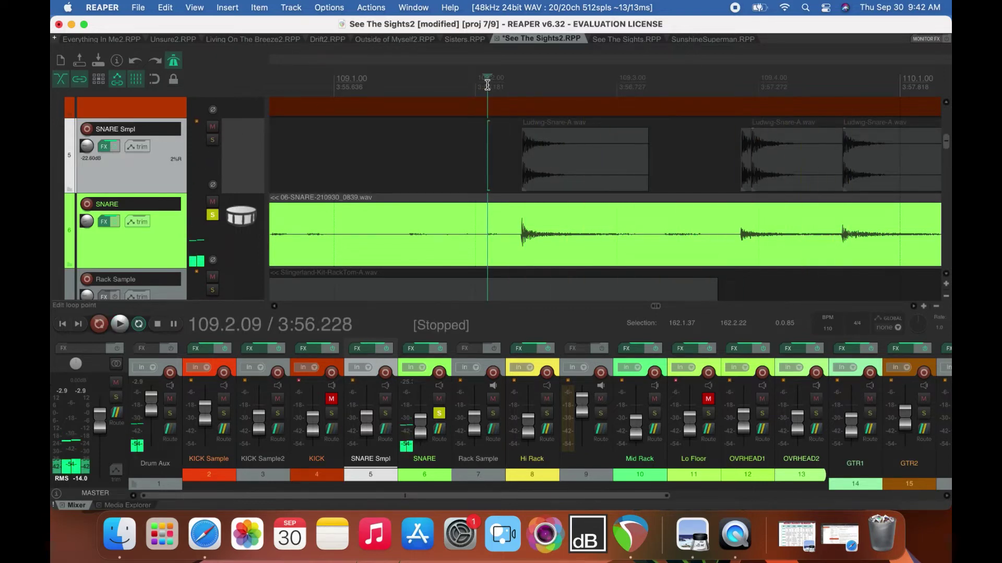
{"action": "left_click", "coordinate": [212, 140]}
{"action": "key", "text": "space"}
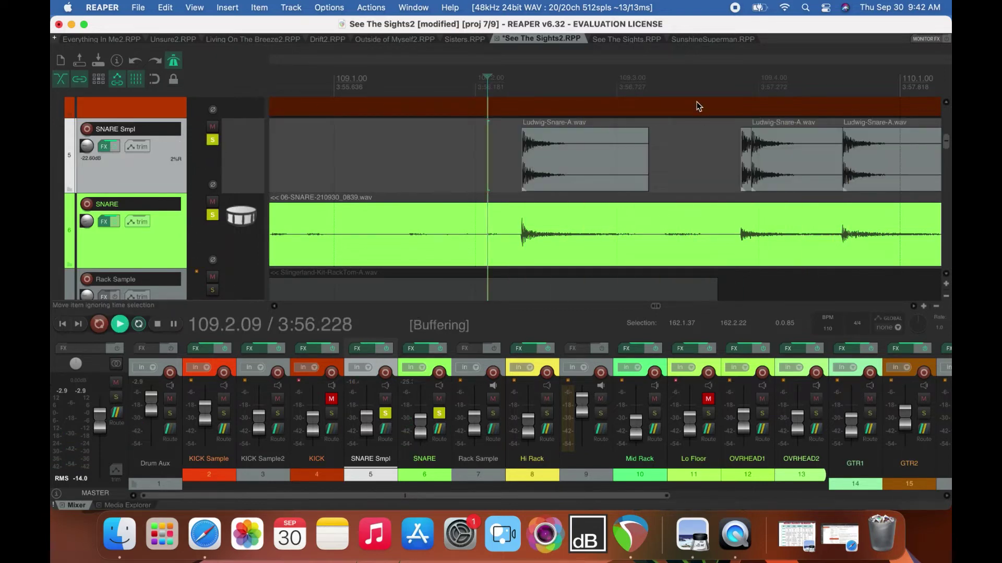
{"action": "key", "text": "space"}
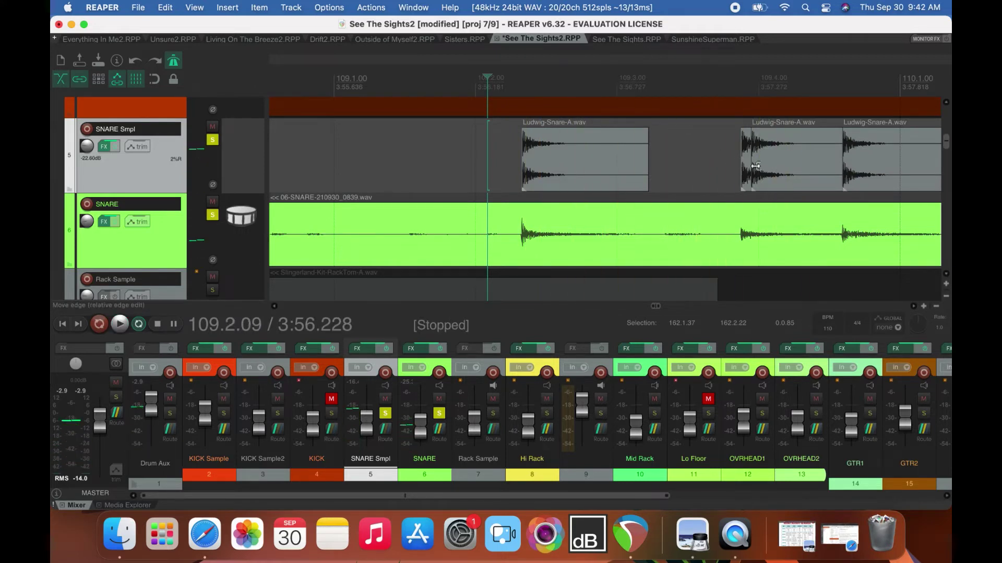
Delete the misaligned SNARE Smpl sample just before 109.4 and extend the short aligned one before it to the next sample.
{"action": "left_click", "coordinate": [745, 142]}
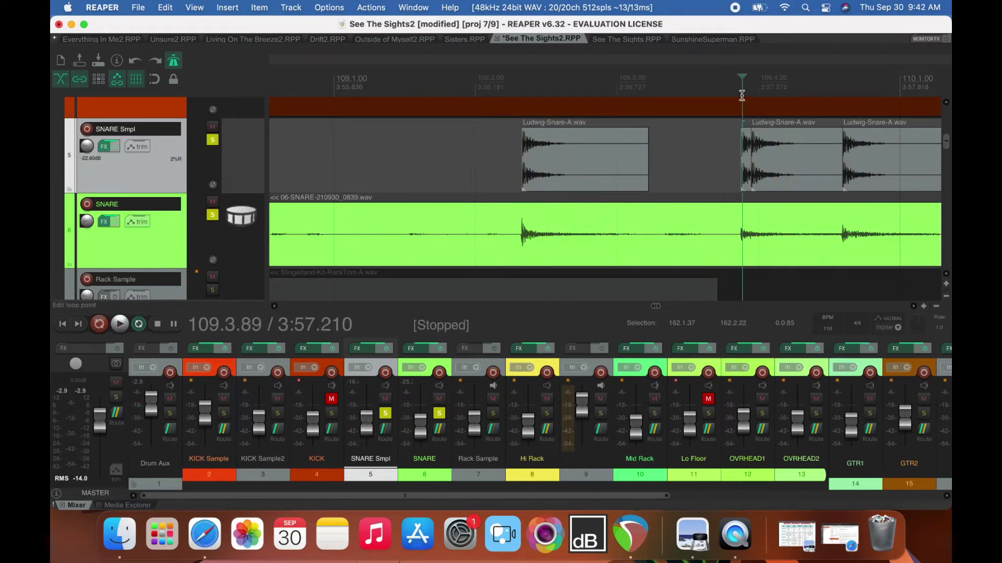
{"action": "scroll", "coordinate": [743, 100], "scroll_direction": "up", "scroll_amount": 3}
{"action": "scroll", "coordinate": [700, 157], "scroll_direction": "up", "scroll_amount": 4}
{"action": "left_click", "coordinate": [706, 160]}
{"action": "scroll", "coordinate": [707, 160], "scroll_direction": "down", "scroll_amount": 5}
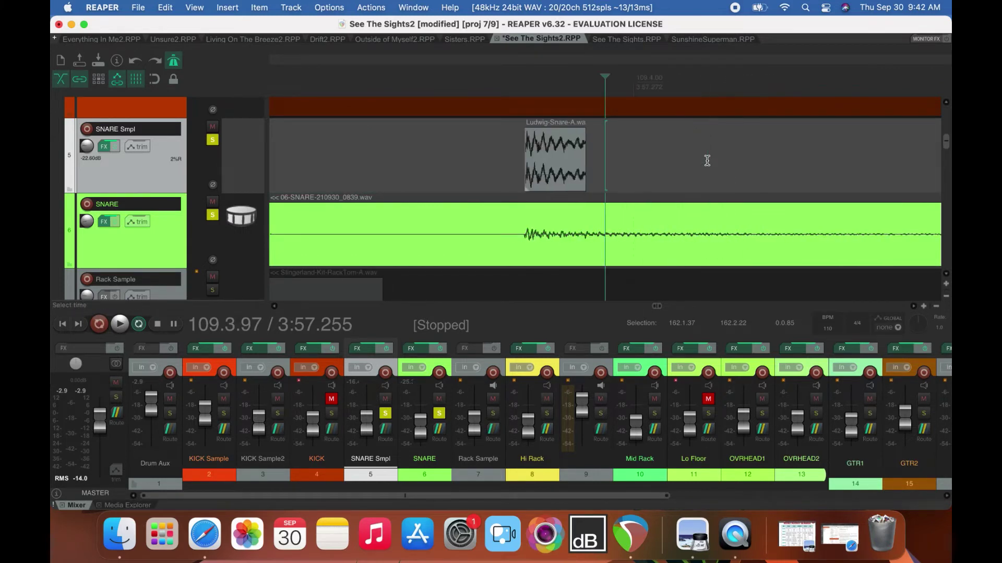
{"action": "left_click_drag", "start_coordinate": [598, 170], "coordinate": [731, 190]}
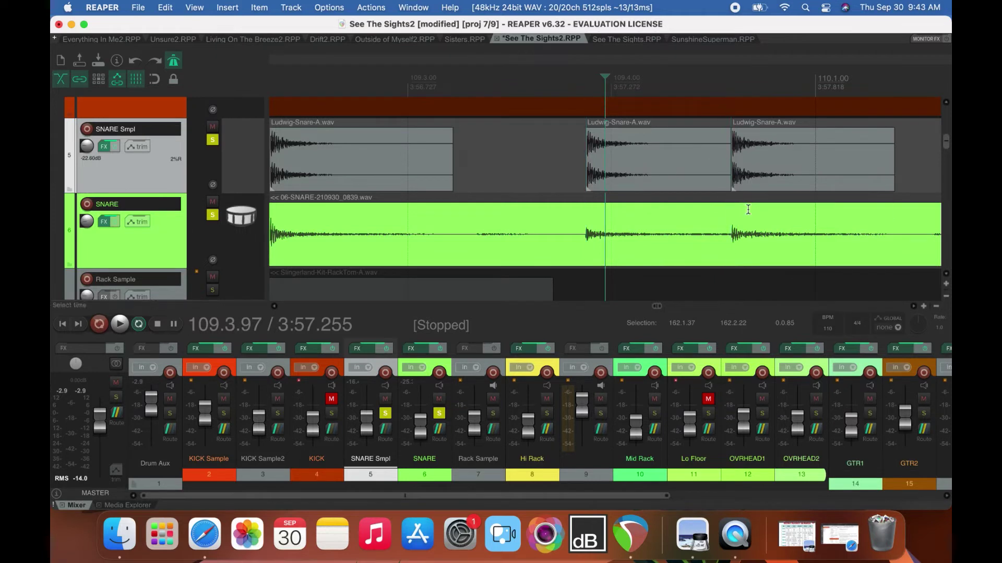
Trim the repeat off the SNARE Smpl sample between 112.2 and 112.3, and lower the short sample near 112.4.50 to -3.83 dB.
{"action": "left_click", "coordinate": [913, 306]}
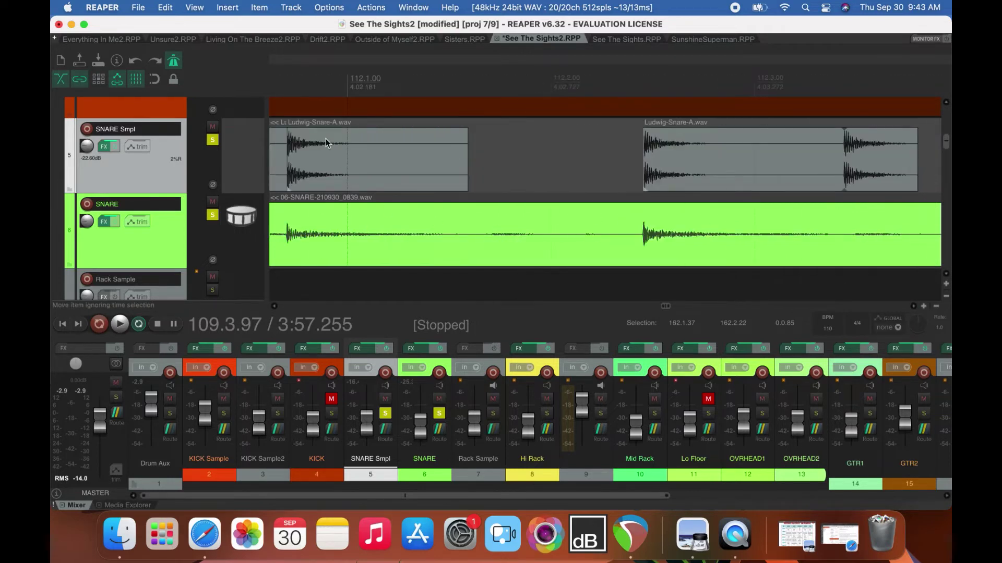
{"action": "left_click_drag", "start_coordinate": [917, 162], "coordinate": [843, 166]}
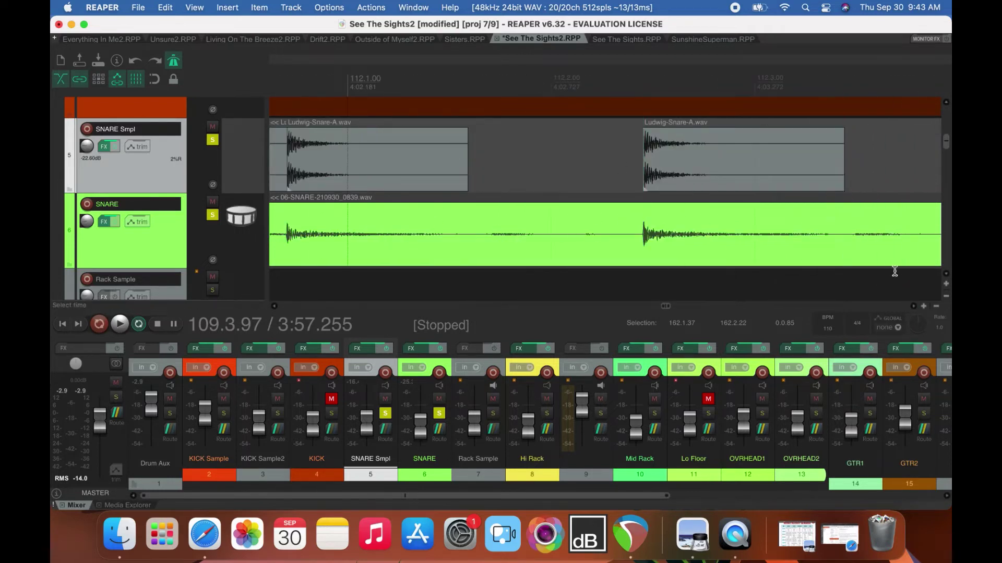
{"action": "left_click", "coordinate": [913, 308]}
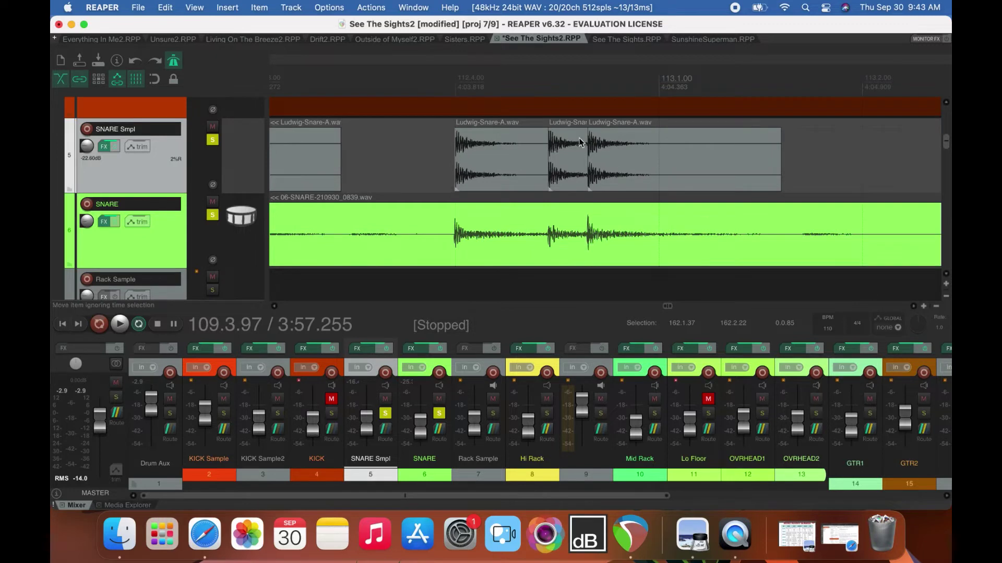
{"action": "left_click", "coordinate": [580, 141]}
{"action": "left_click_drag", "start_coordinate": [558, 129], "coordinate": [564, 152]}
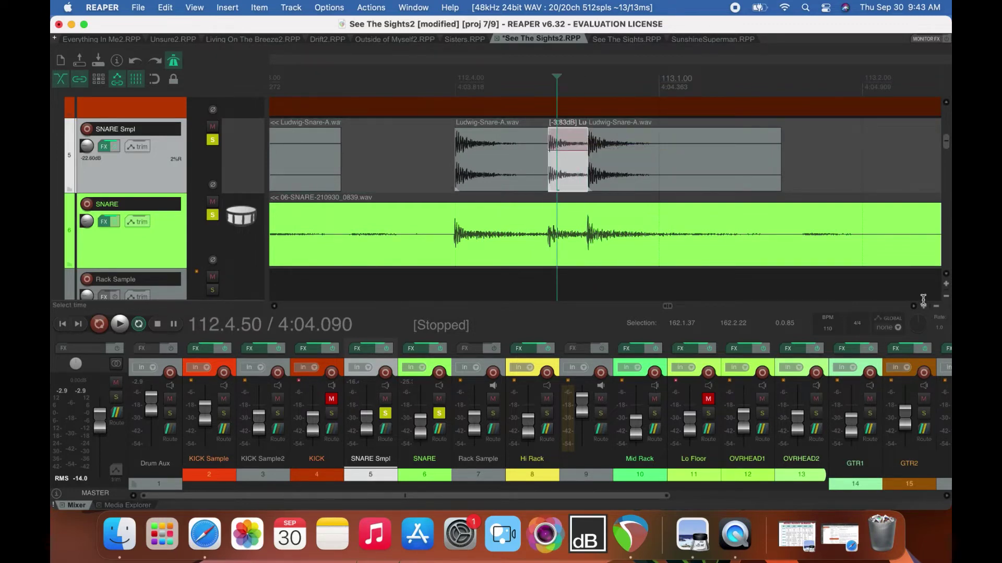
Delete the misaligned second SNARE Smpl sample before 113.3 and extend the short aligned one to about 0.54 s.
{"action": "scroll", "coordinate": [897, 300], "scroll_direction": "right", "scroll_amount": 5}
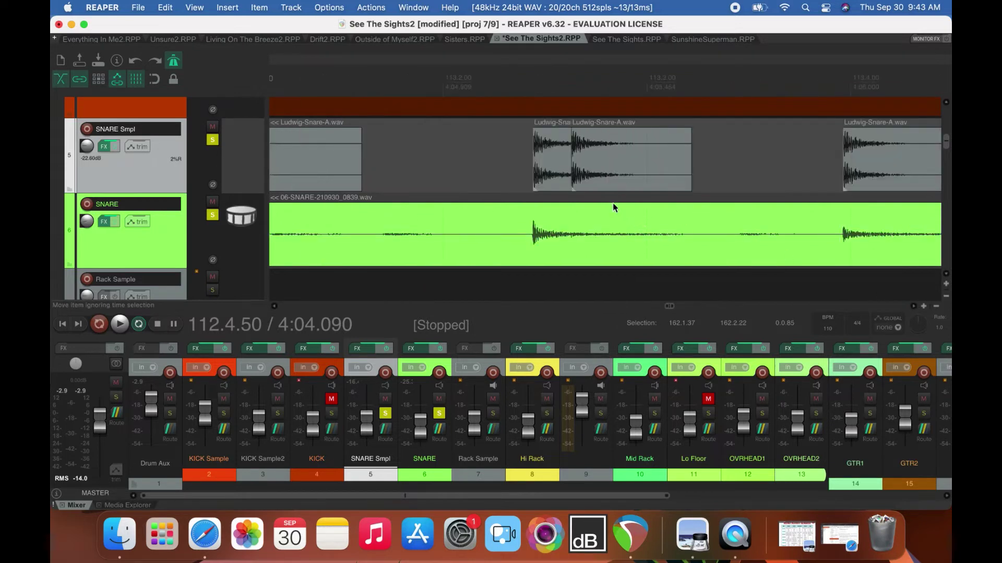
{"action": "left_click", "coordinate": [515, 84]}
{"action": "left_click", "coordinate": [630, 142]}
{"action": "key", "text": "Delete"}
{"action": "left_click_drag", "start_coordinate": [573, 161], "coordinate": [733, 194]}
Play the soloed SNARE Smpl and SNARE tracks briefly from 113.3.98 to check the hits.
{"action": "scroll", "coordinate": [887, 295], "scroll_direction": "right", "scroll_amount": 5}
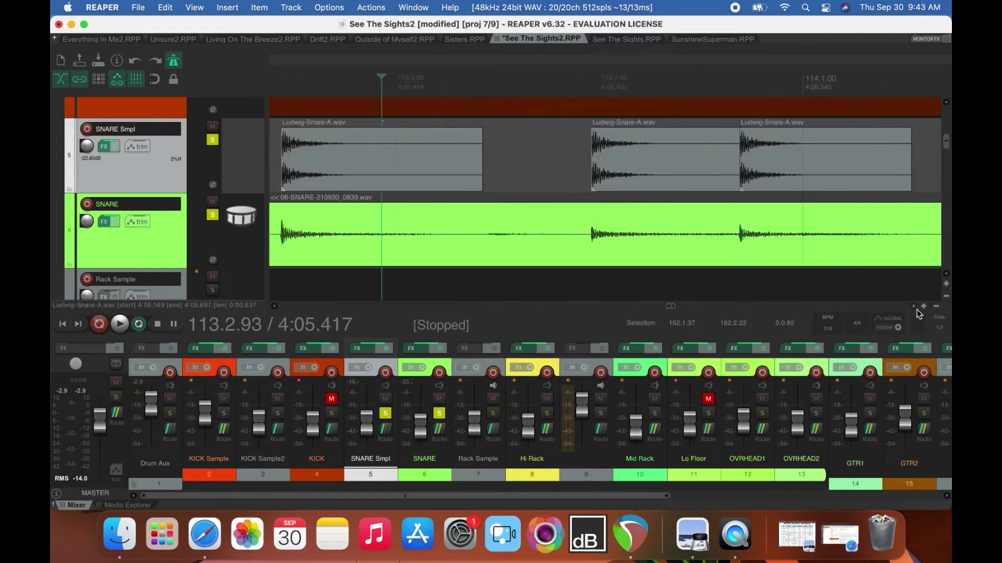
{"action": "left_click", "coordinate": [426, 78]}
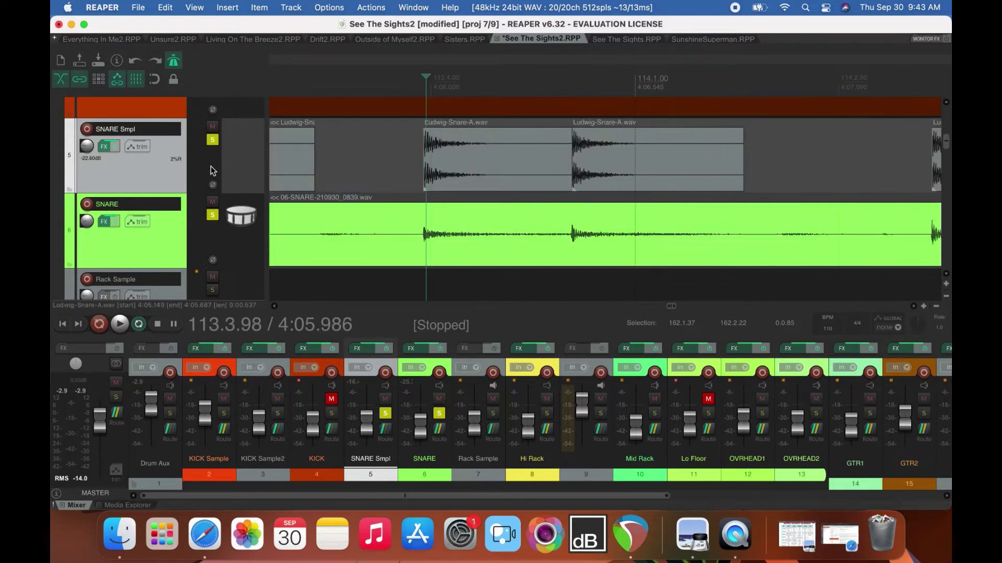
{"action": "key", "text": "space"}
{"action": "key", "text": "space"}
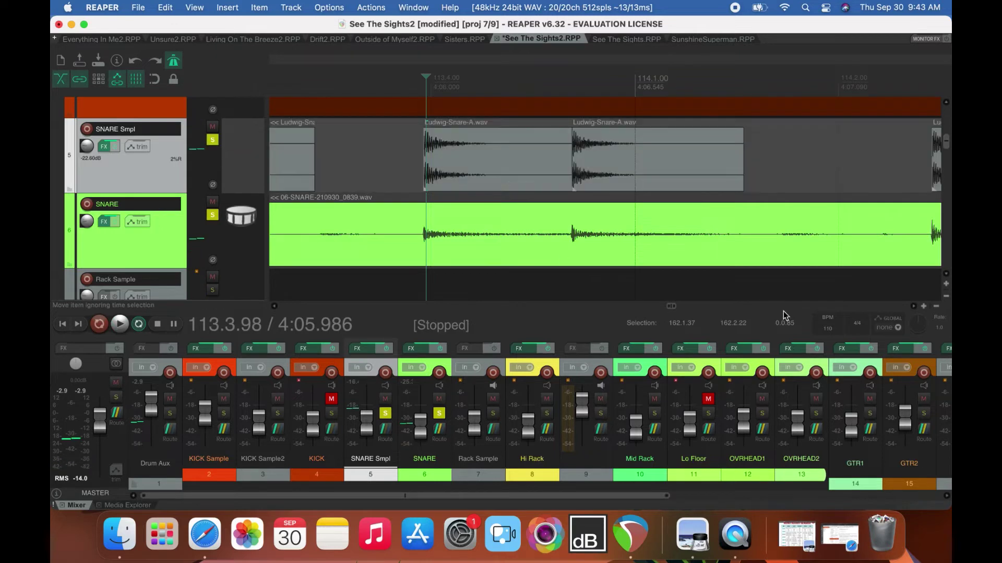
Trim the repeats off the two SNARE Smpl samples between 117.2 and 118.1.
{"action": "scroll", "coordinate": [908, 313], "scroll_direction": "right", "scroll_amount": 10}
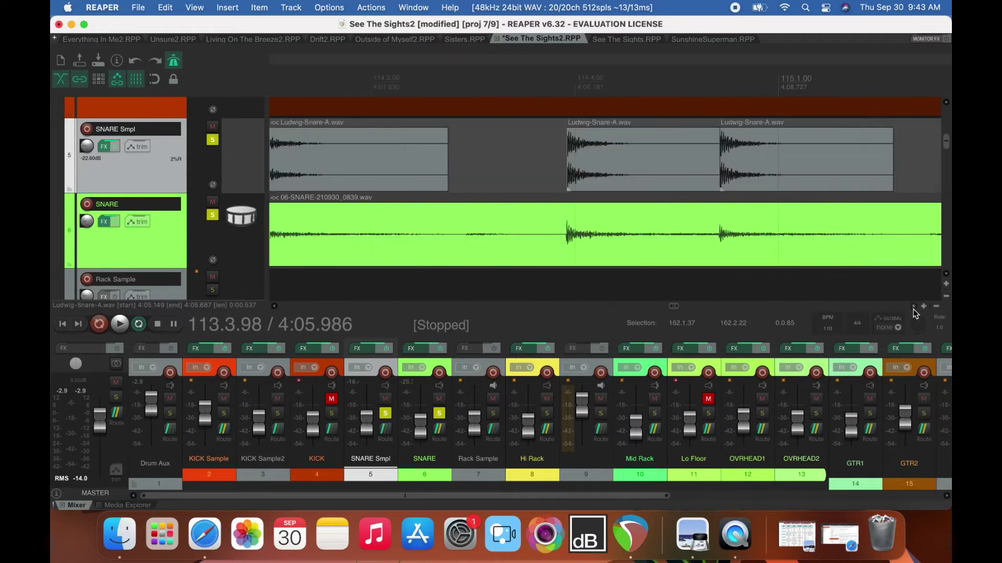
{"action": "scroll", "coordinate": [914, 313], "scroll_direction": "right", "scroll_amount": 10}
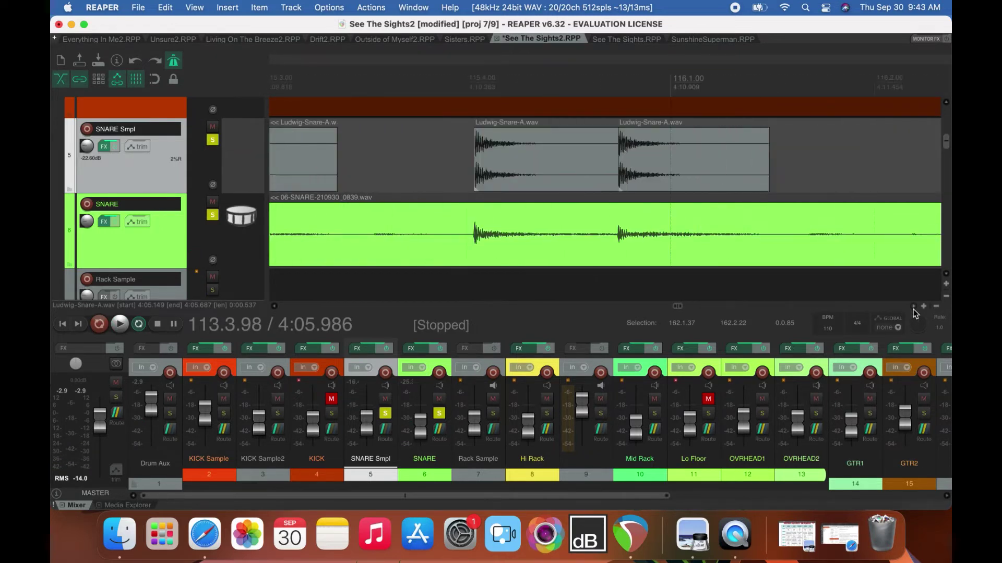
{"action": "scroll", "coordinate": [914, 313], "scroll_direction": "right", "scroll_amount": 10}
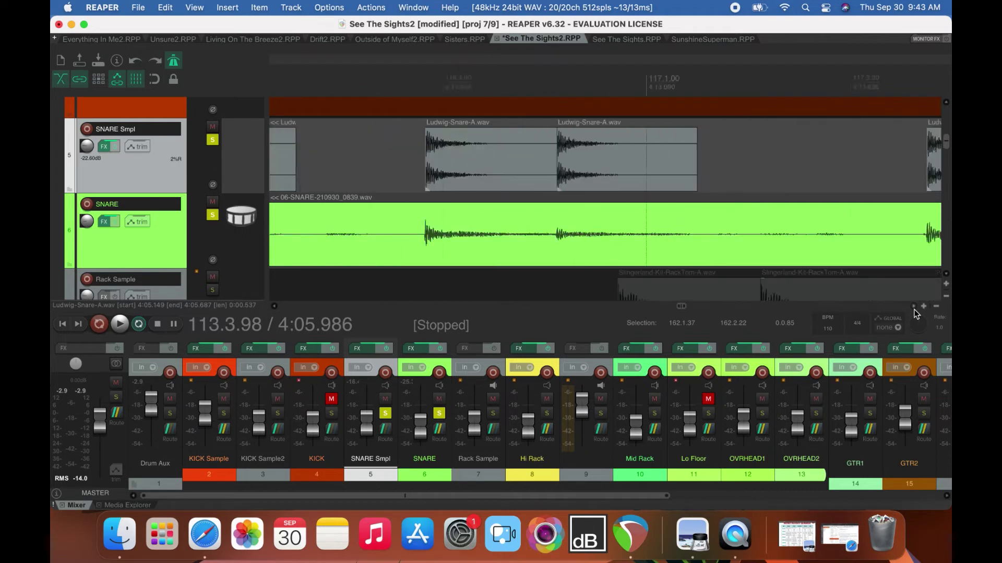
{"action": "scroll", "coordinate": [914, 313], "scroll_direction": "right", "scroll_amount": 3}
{"action": "left_click_drag", "start_coordinate": [678, 174], "coordinate": [624, 174]}
{"action": "scroll", "coordinate": [915, 307], "scroll_direction": "right", "scroll_amount": 5}
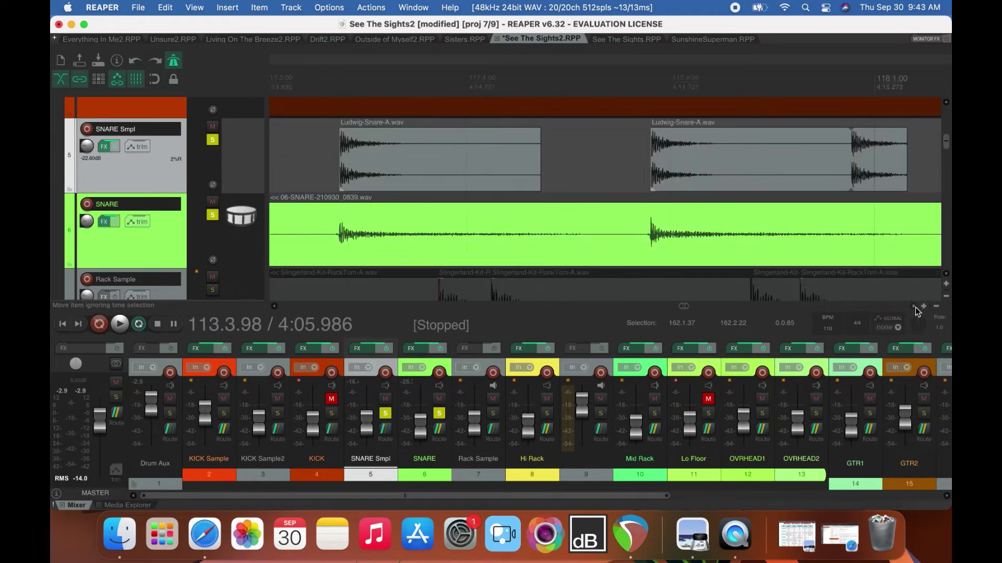
{"action": "left_click", "coordinate": [646, 154]}
{"action": "left_click_drag", "start_coordinate": [656, 157], "coordinate": [601, 160]}
Trim the repeats off the four SNARE Smpl samples between 118.2 and 120.1, leaving each about 0.54 s long.
{"action": "scroll", "coordinate": [922, 308], "scroll_direction": "right", "scroll_amount": 7}
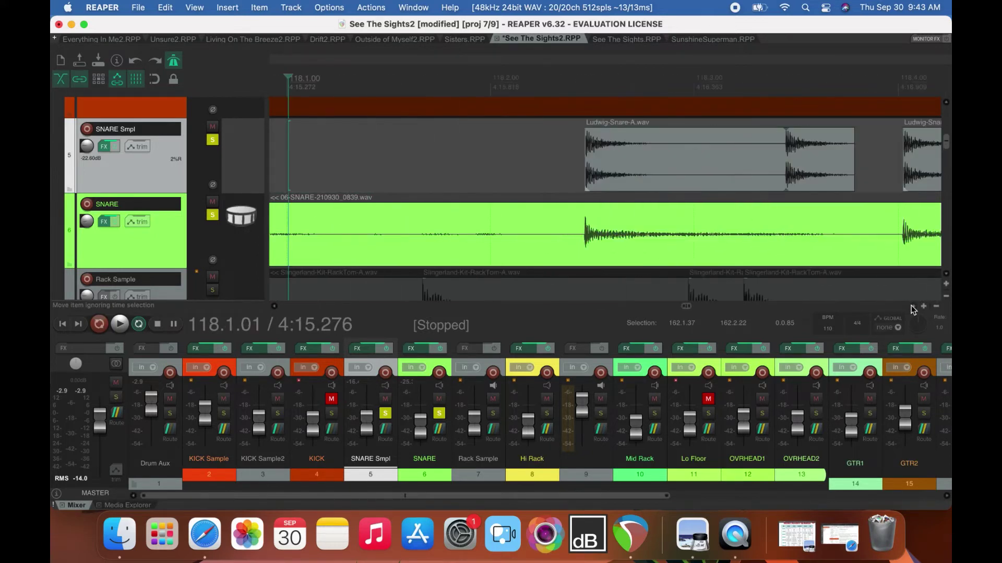
{"action": "left_click", "coordinate": [655, 177]}
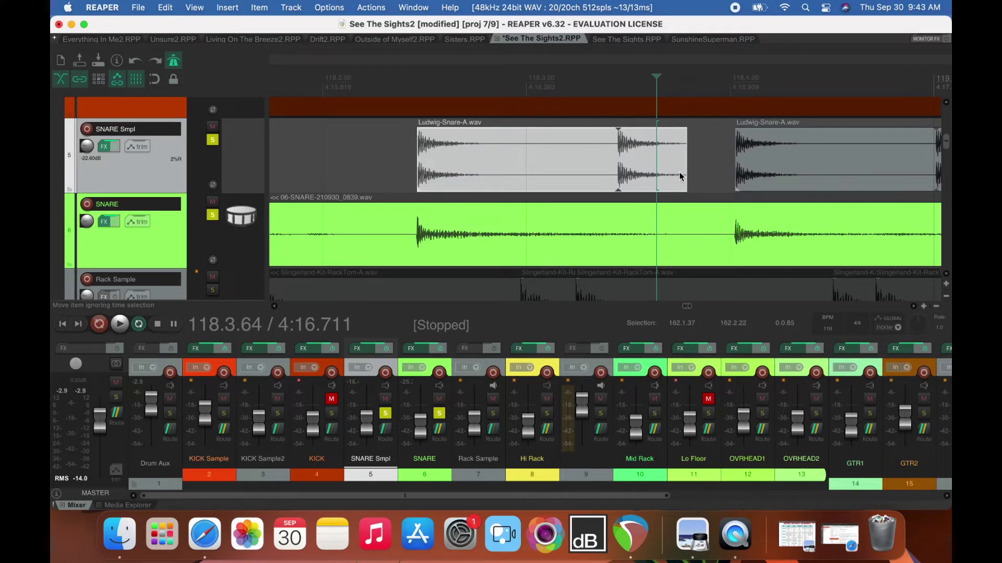
{"action": "left_click", "coordinate": [707, 166]}
{"action": "scroll", "coordinate": [705, 162], "scroll_direction": "down", "scroll_amount": 5}
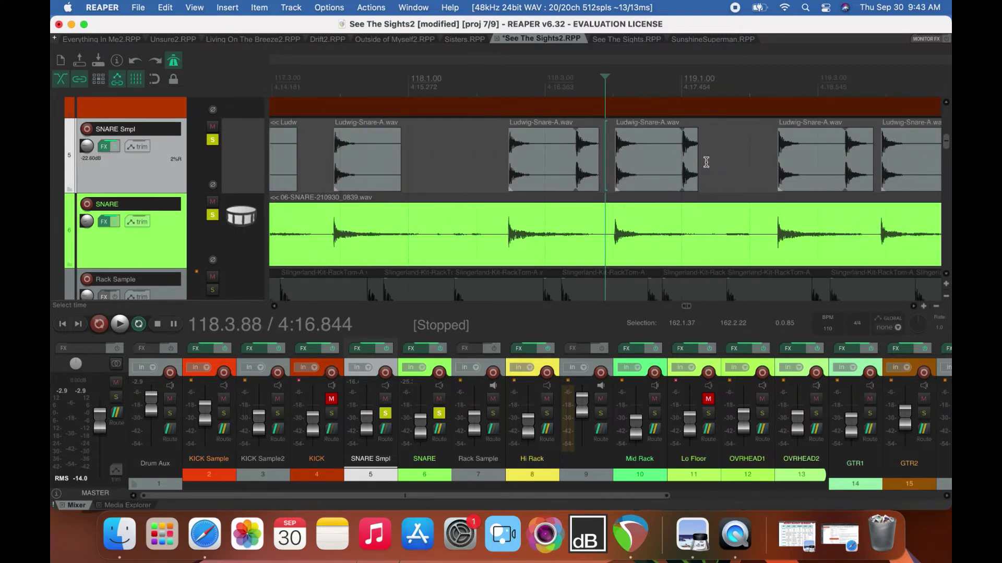
{"action": "scroll", "coordinate": [705, 162], "scroll_direction": "down", "scroll_amount": 2}
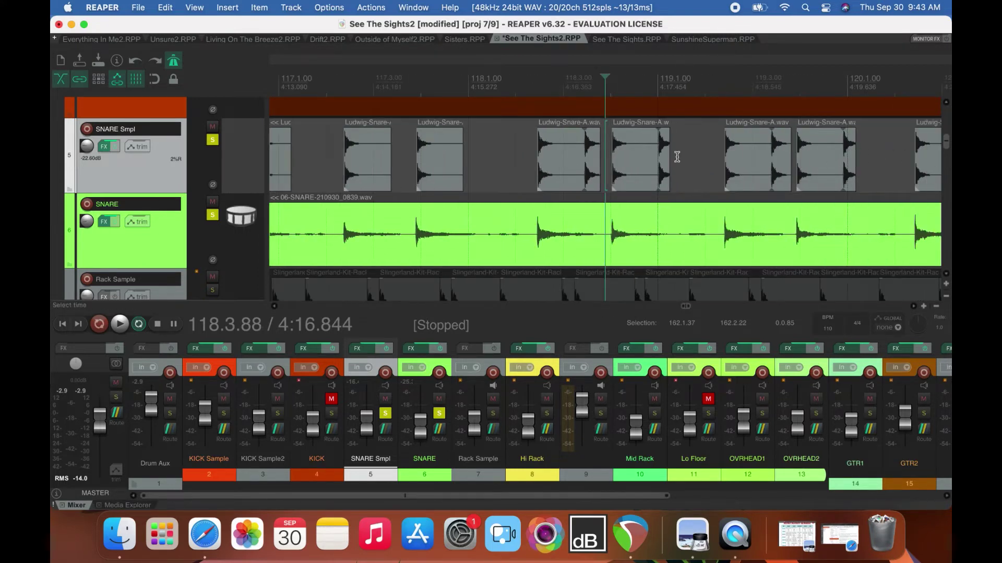
{"action": "left_click_drag", "start_coordinate": [577, 154], "coordinate": [843, 171]}
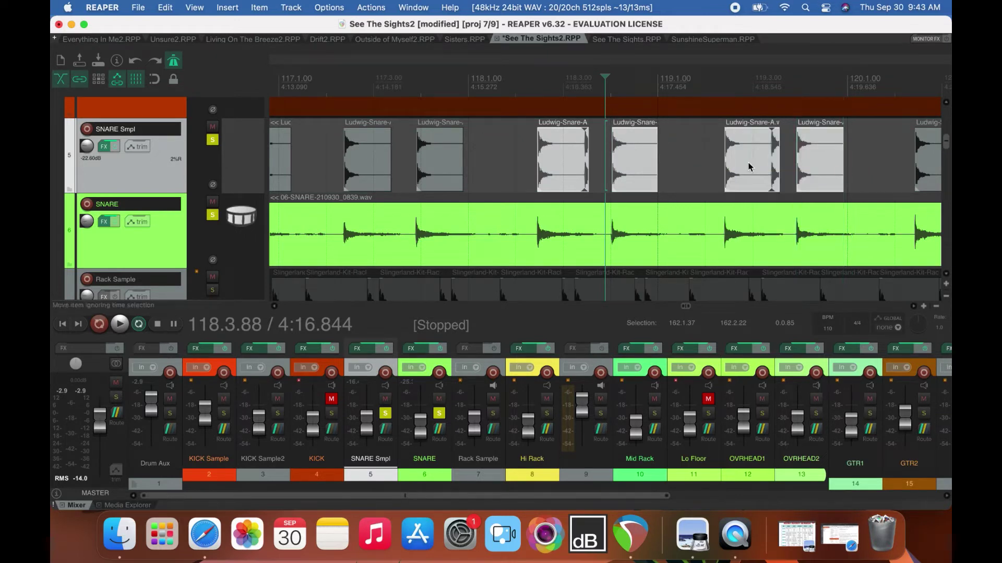
{"action": "left_click", "coordinate": [749, 167]}
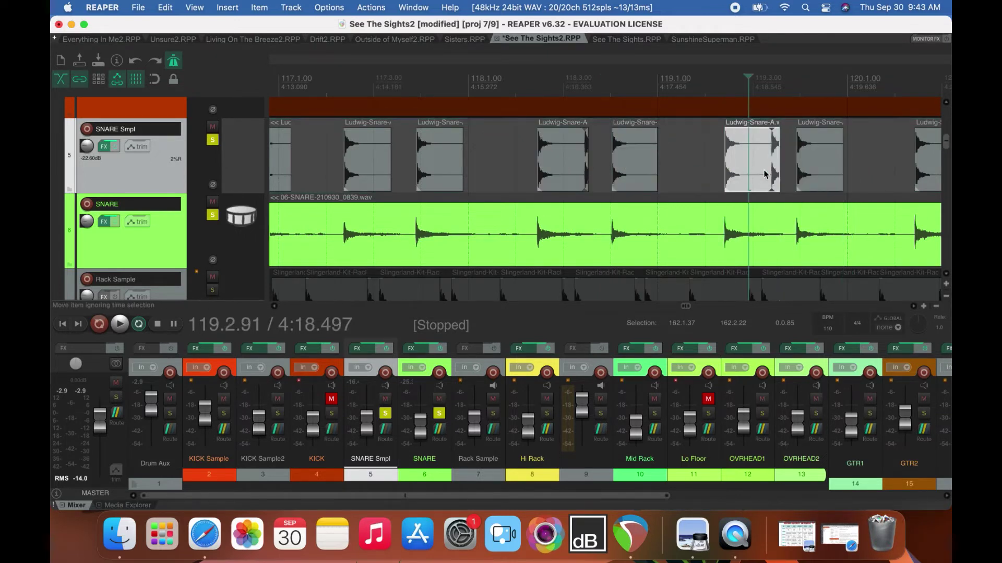
{"action": "left_click_drag", "start_coordinate": [777, 170], "coordinate": [770, 170]}
{"action": "left_click", "coordinate": [576, 166]}
{"action": "left_click_drag", "start_coordinate": [587, 167], "coordinate": [584, 167]}
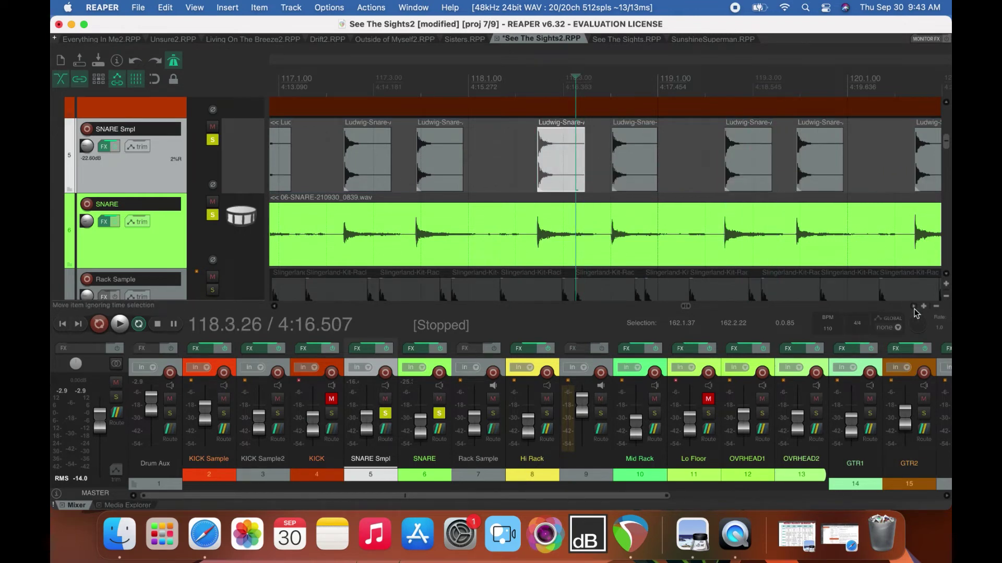
Trim the repeats off the four longer SNARE Smpl samples between 120.2 and 122.1, leaving only the first hit in each.
{"action": "scroll", "coordinate": [917, 313], "scroll_direction": "right", "scroll_amount": 5}
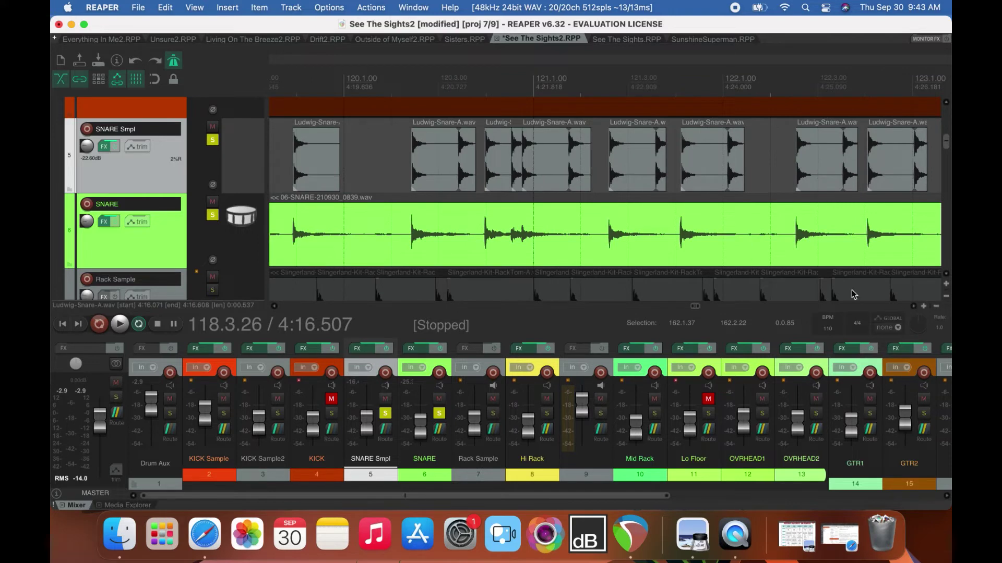
{"action": "left_click", "coordinate": [466, 160]}
{"action": "left_click", "coordinate": [565, 166], "text": "shift"}
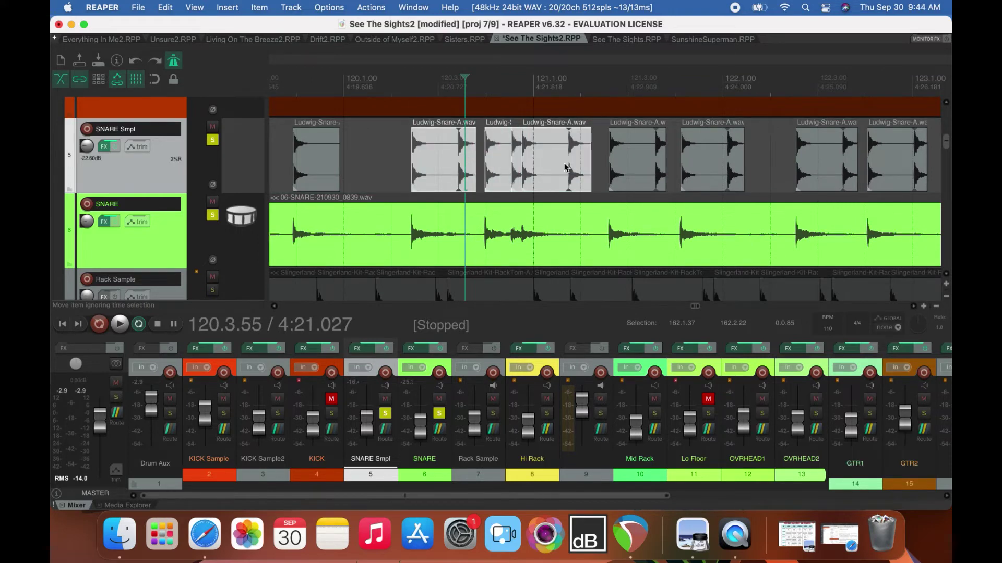
{"action": "left_click", "coordinate": [565, 166]}
{"action": "left_click", "coordinate": [456, 166], "text": "super"}
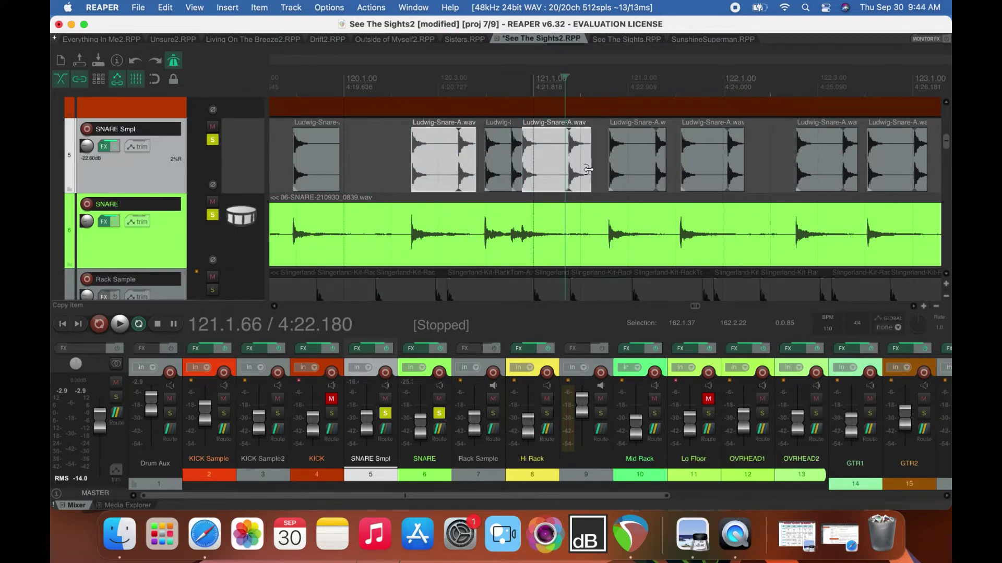
{"action": "left_click", "coordinate": [714, 167], "text": "super"}
{"action": "left_click", "coordinate": [660, 167], "text": "super"}
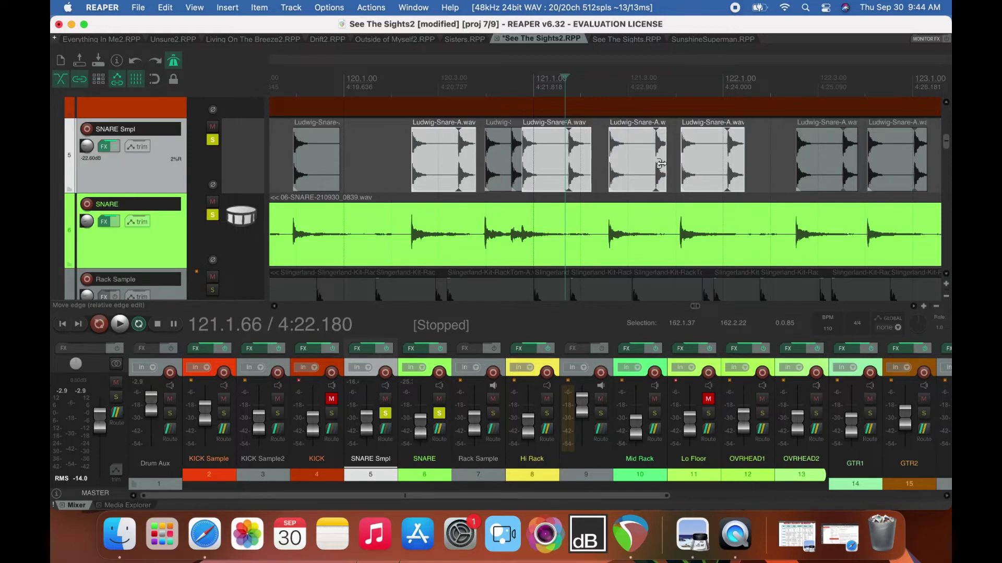
{"action": "left_click", "coordinate": [718, 172]}
{"action": "left_click", "coordinate": [457, 159], "text": "super"}
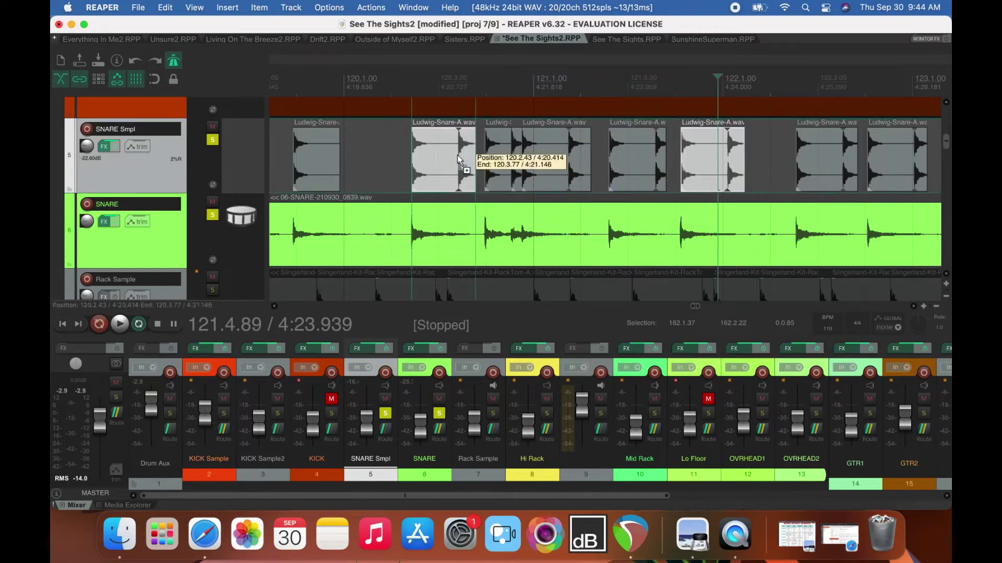
{"action": "left_click_drag", "start_coordinate": [472, 159], "coordinate": [455, 159]}
{"action": "left_click_drag", "start_coordinate": [668, 167], "coordinate": [653, 165]}
{"action": "left_click", "coordinate": [557, 168]}
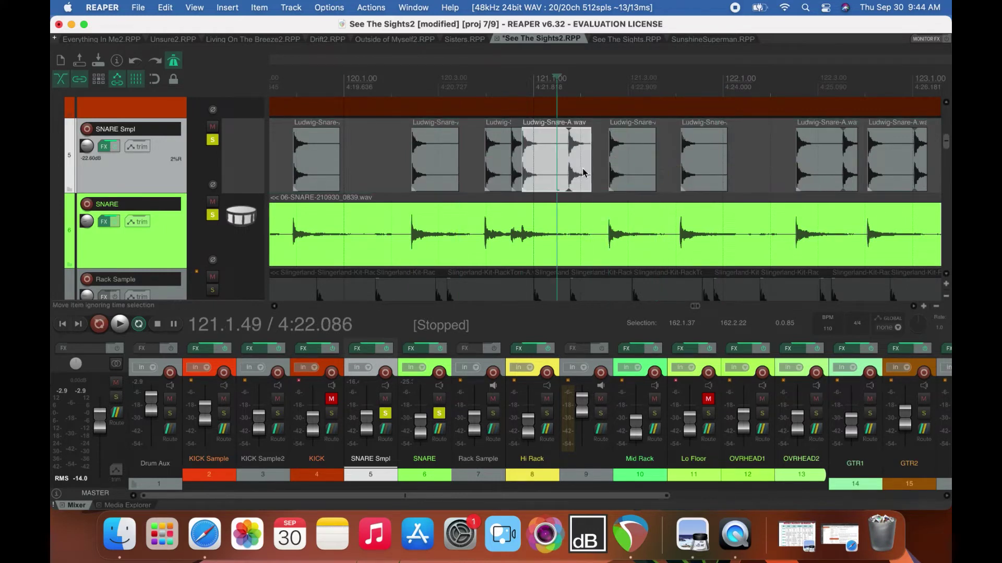
{"action": "left_click_drag", "start_coordinate": [587, 170], "coordinate": [566, 170]}
Lower the volume of the short SNARE Smpl sample at 120.4.64, just before 121.1.
{"action": "left_click", "coordinate": [517, 82]}
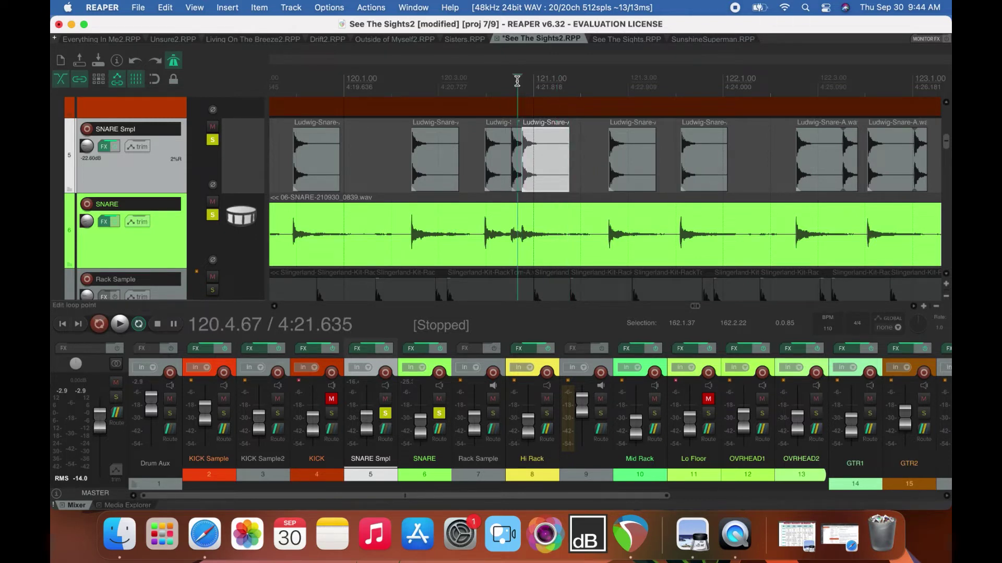
{"action": "scroll", "coordinate": [630, 160], "scroll_direction": "up", "scroll_amount": 5}
{"action": "left_click", "coordinate": [603, 138]}
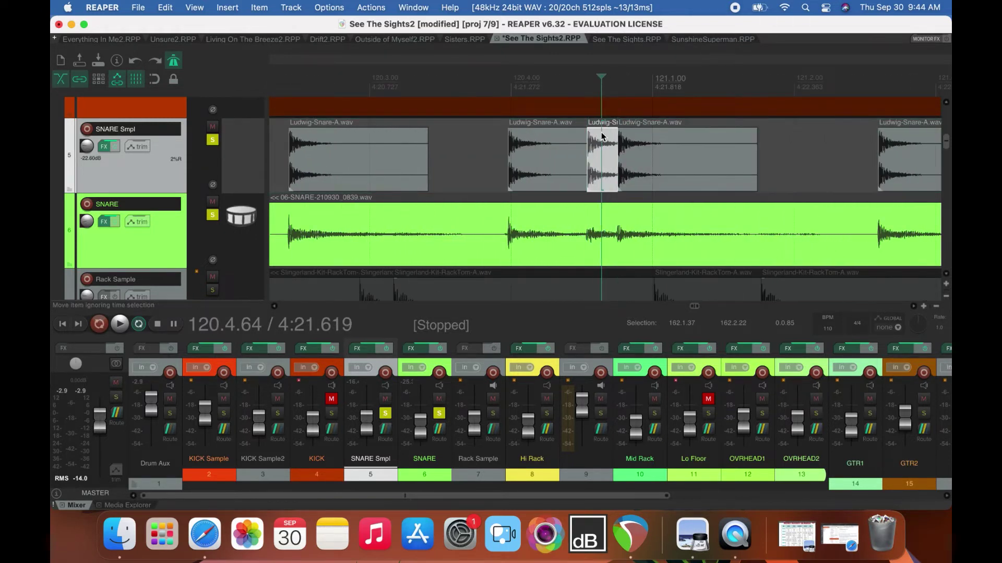
{"action": "left_click_drag", "start_coordinate": [602, 129], "coordinate": [603, 146]}
Play both soloed snare tracks from 120.2.18 to about 121.3 to check the lowered short hit.
{"action": "scroll", "coordinate": [604, 147], "scroll_direction": "down", "scroll_amount": 2}
{"action": "scroll", "coordinate": [603, 147], "scroll_direction": "down", "scroll_amount": 3}
{"action": "left_click", "coordinate": [489, 82]}
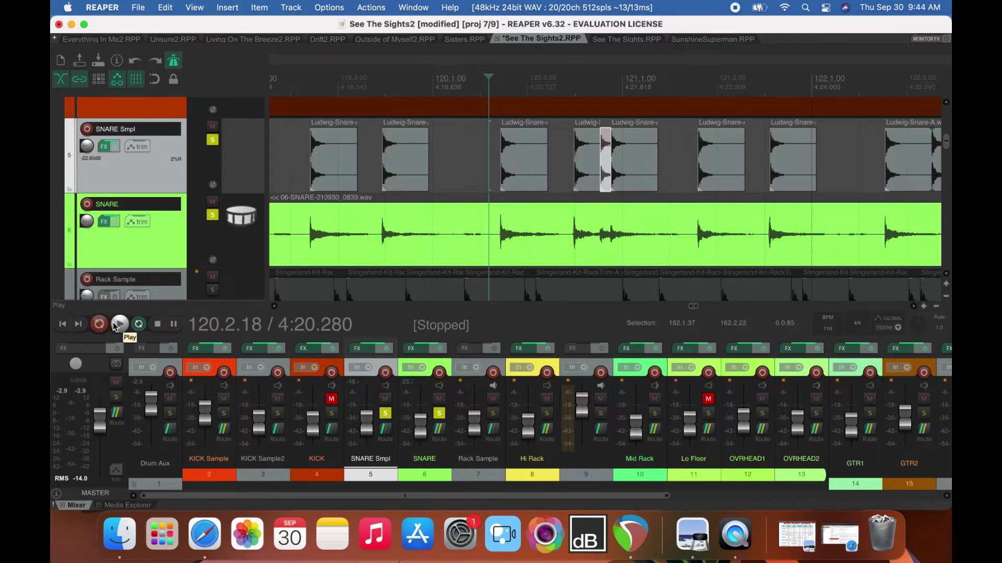
{"action": "left_click", "coordinate": [116, 324]}
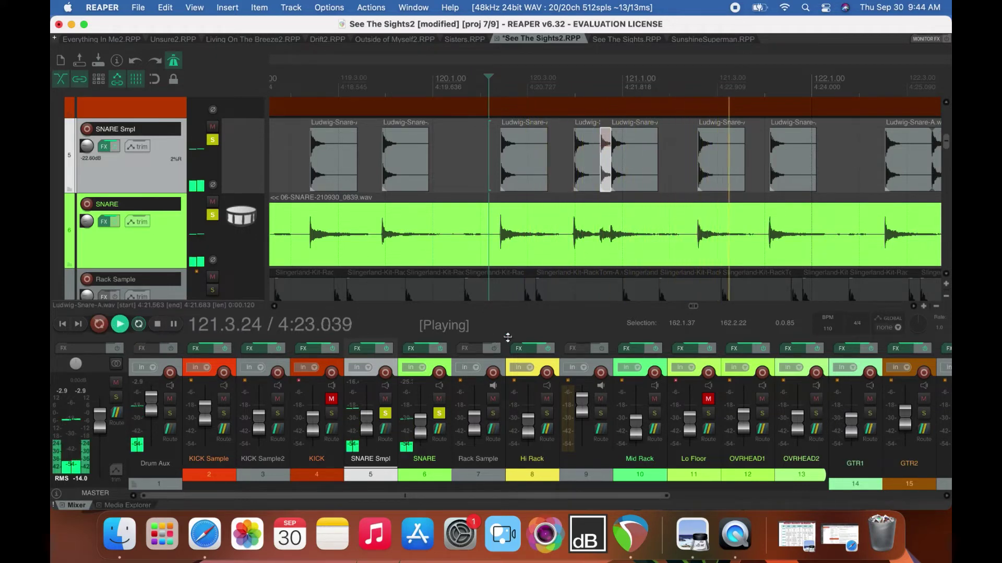
{"action": "key", "text": "space"}
Trim the repeats off the two SNARE Smpl samples between 122.2 and 123.1.
{"action": "scroll", "coordinate": [881, 297], "scroll_direction": "right", "scroll_amount": 5}
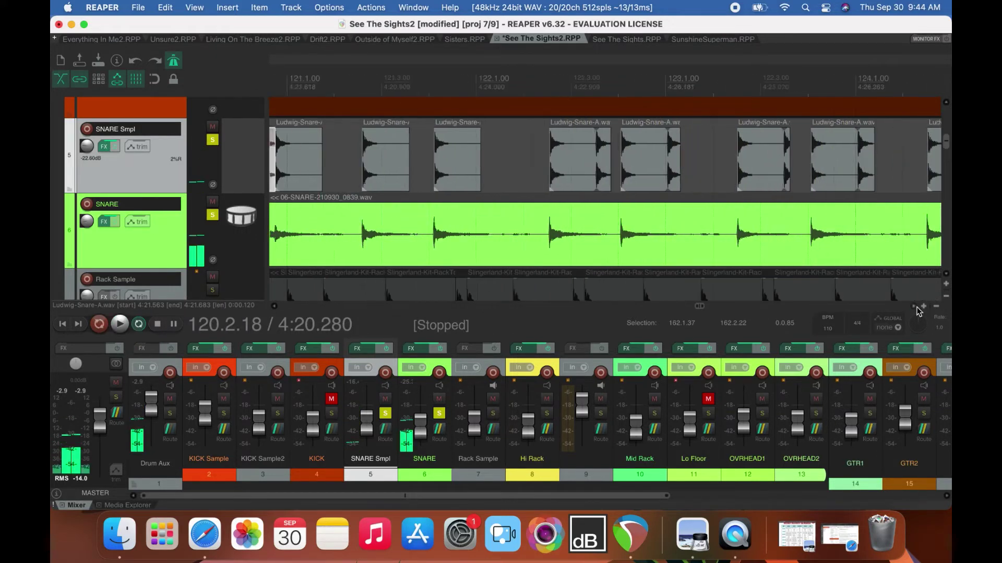
{"action": "left_click", "coordinate": [504, 162]}
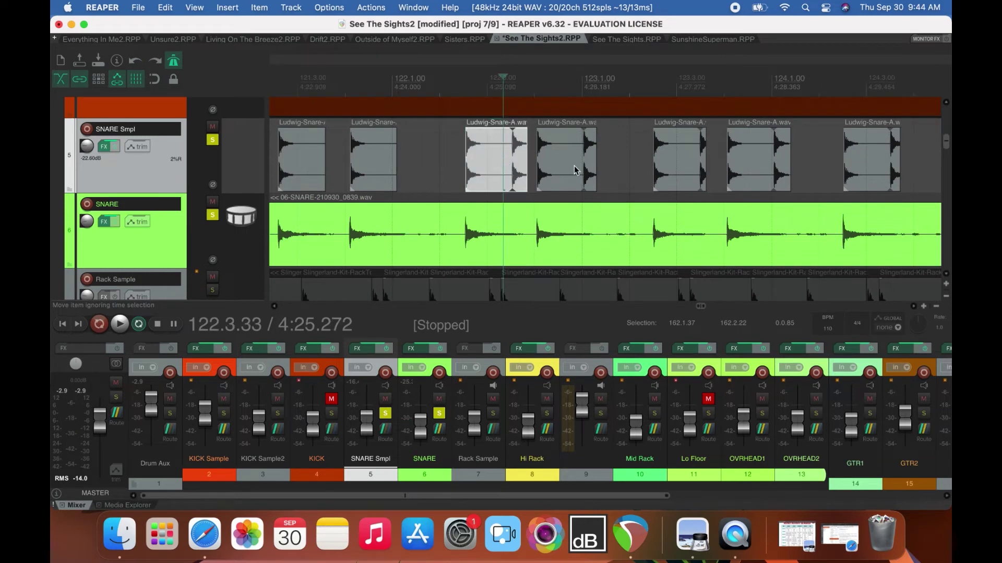
{"action": "left_click", "coordinate": [578, 169], "text": "shift"}
{"action": "left_click_drag", "start_coordinate": [596, 168], "coordinate": [583, 168]}
{"action": "left_click", "coordinate": [514, 162]}
{"action": "left_click_drag", "start_coordinate": [513, 162], "coordinate": [513, 163]}
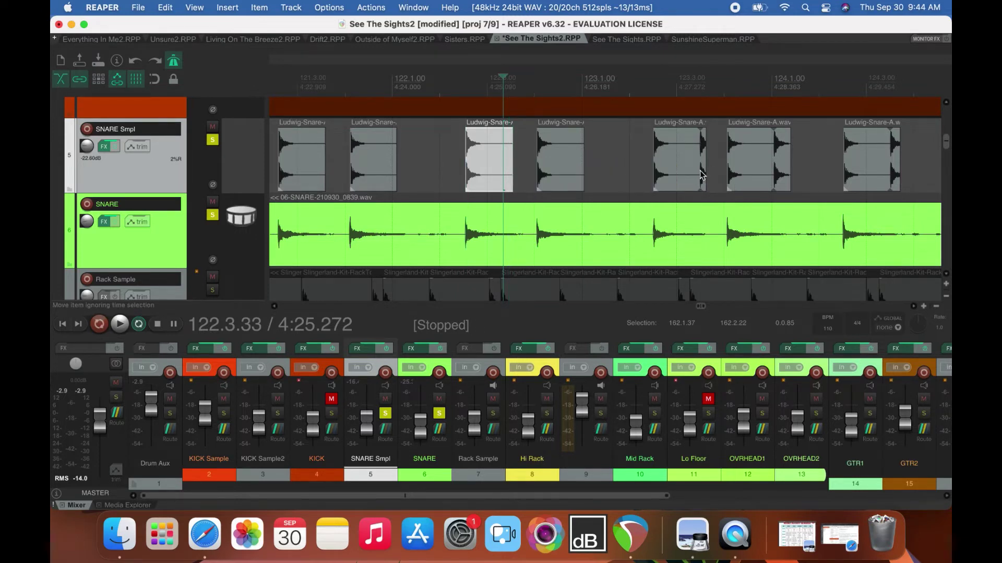
Trim the repeats off the three SNARE Smpl samples between 123.2 and 124.4, ending the last at about 0.54 s.
{"action": "left_click_drag", "start_coordinate": [703, 173], "coordinate": [697, 171]}
{"action": "left_click", "coordinate": [770, 167]}
{"action": "left_click_drag", "start_coordinate": [788, 168], "coordinate": [773, 170]}
{"action": "left_click", "coordinate": [877, 167]}
{"action": "left_click_drag", "start_coordinate": [899, 172], "coordinate": [891, 174]}
Trim the repeats off the six SNARE Smpl samples between 125.2 and 128.1, leaving each about 0.54 s long.
{"action": "scroll", "coordinate": [917, 310], "scroll_direction": "right", "scroll_amount": 8}
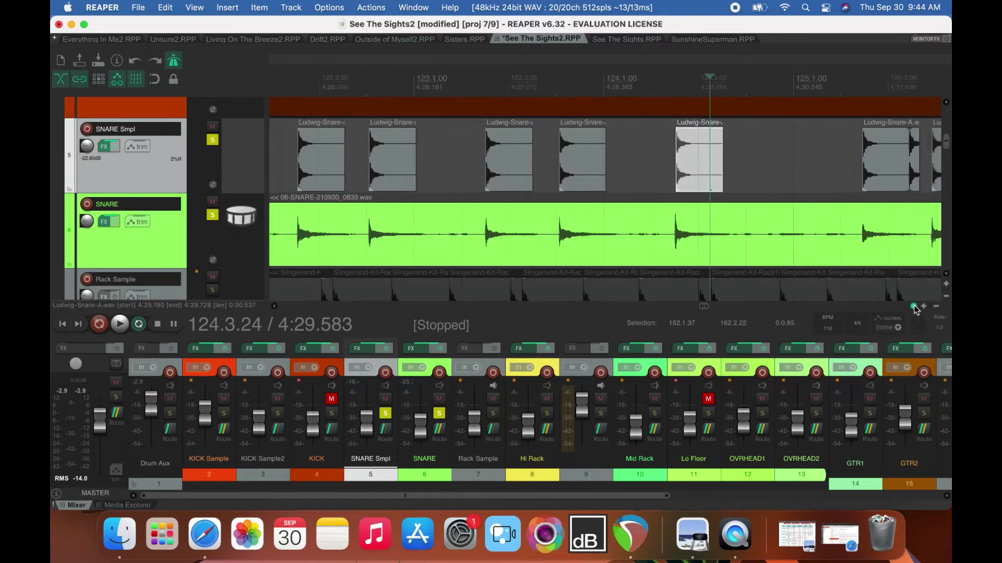
{"action": "scroll", "coordinate": [917, 310], "scroll_direction": "right", "scroll_amount": 5}
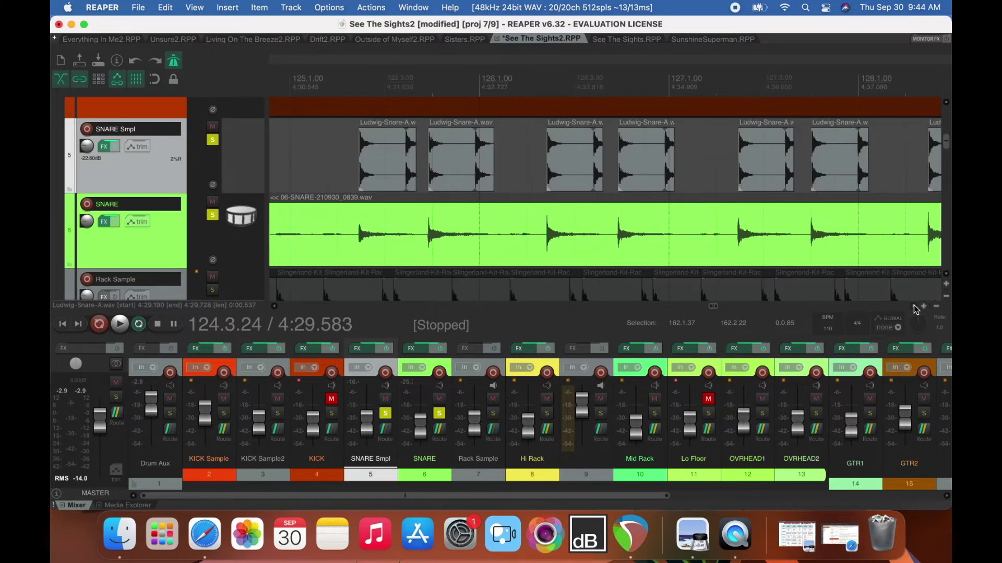
{"action": "left_click", "coordinate": [414, 160]}
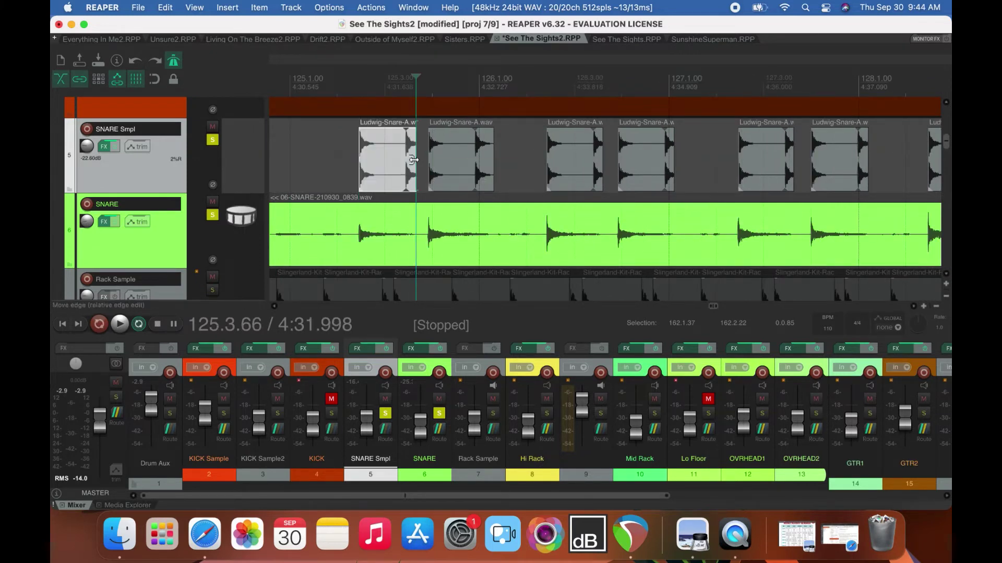
{"action": "left_click", "coordinate": [595, 171], "text": "super"}
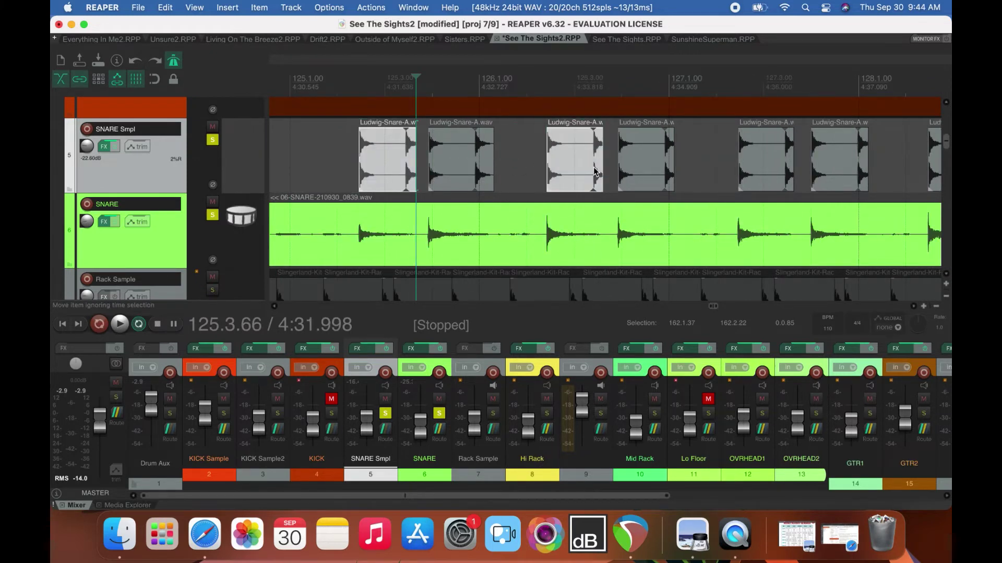
{"action": "left_click", "coordinate": [629, 173], "text": "super"}
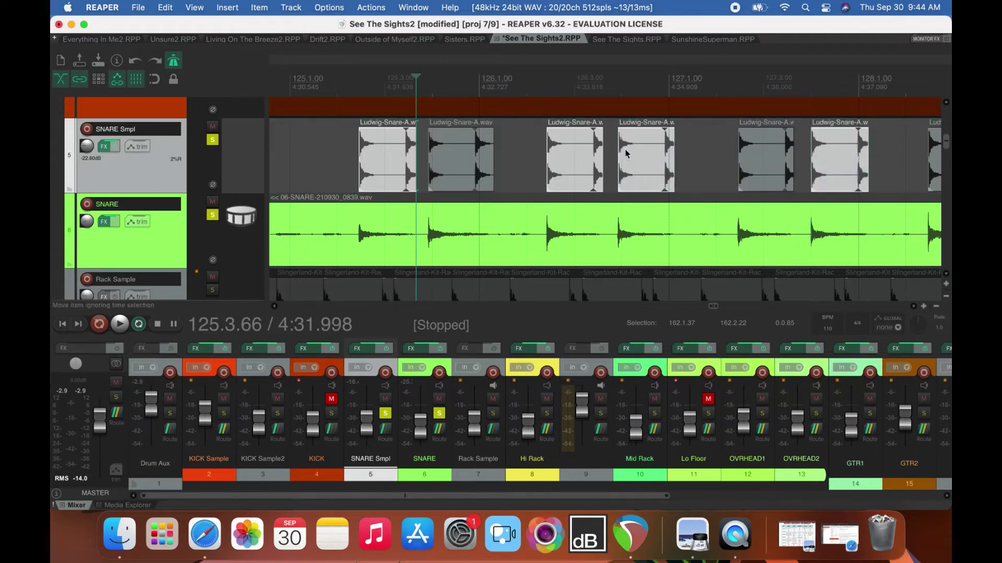
{"action": "left_click_drag", "start_coordinate": [413, 150], "coordinate": [404, 151]}
{"action": "left_click", "coordinate": [782, 168]}
{"action": "left_click_drag", "start_coordinate": [791, 166], "coordinate": [784, 167]}
{"action": "left_click", "coordinate": [477, 172]}
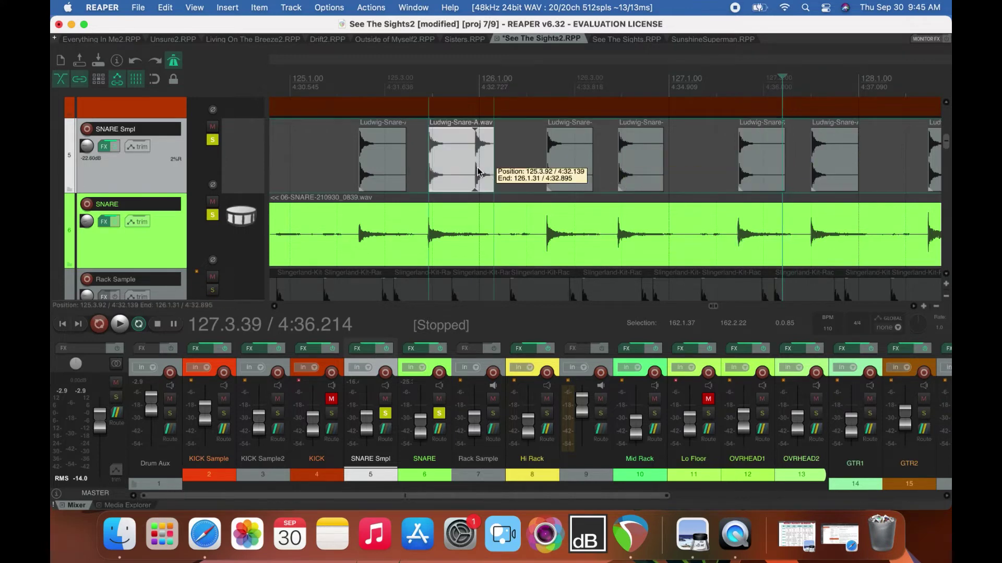
{"action": "left_click_drag", "start_coordinate": [494, 172], "coordinate": [473, 171]}
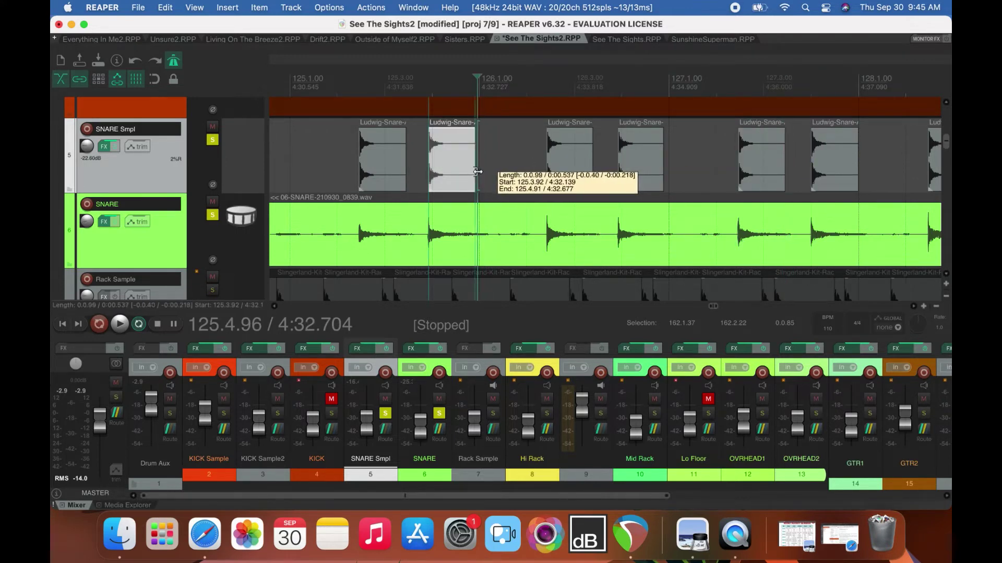
{"action": "scroll", "coordinate": [914, 312], "scroll_direction": "right", "scroll_amount": 5}
{"action": "scroll", "coordinate": [914, 312], "scroll_direction": "right", "scroll_amount": 10}
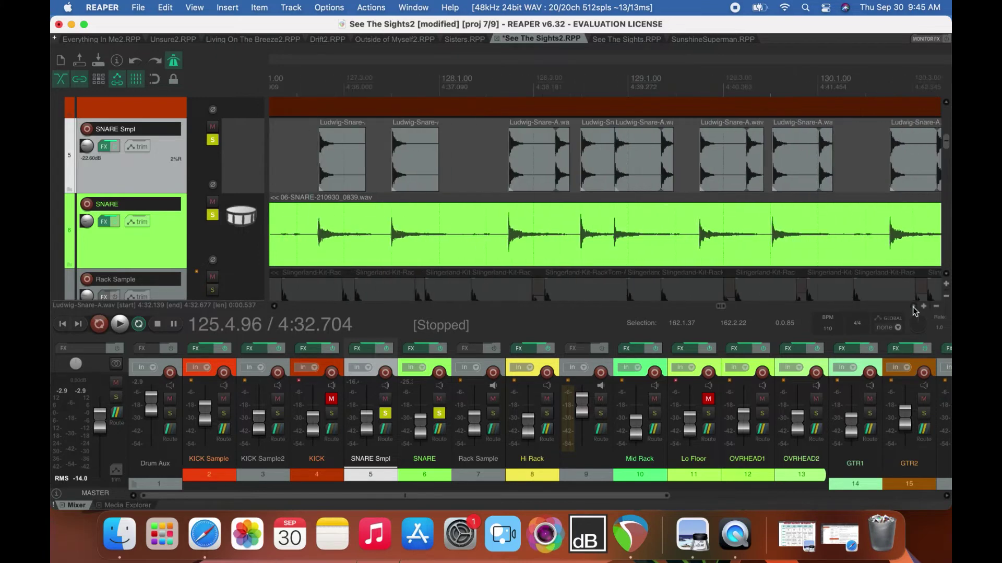
Trim the repeats off the four SNARE Smpl samples selected together between 128.3 and 130.2.
{"action": "left_click", "coordinate": [458, 154]}
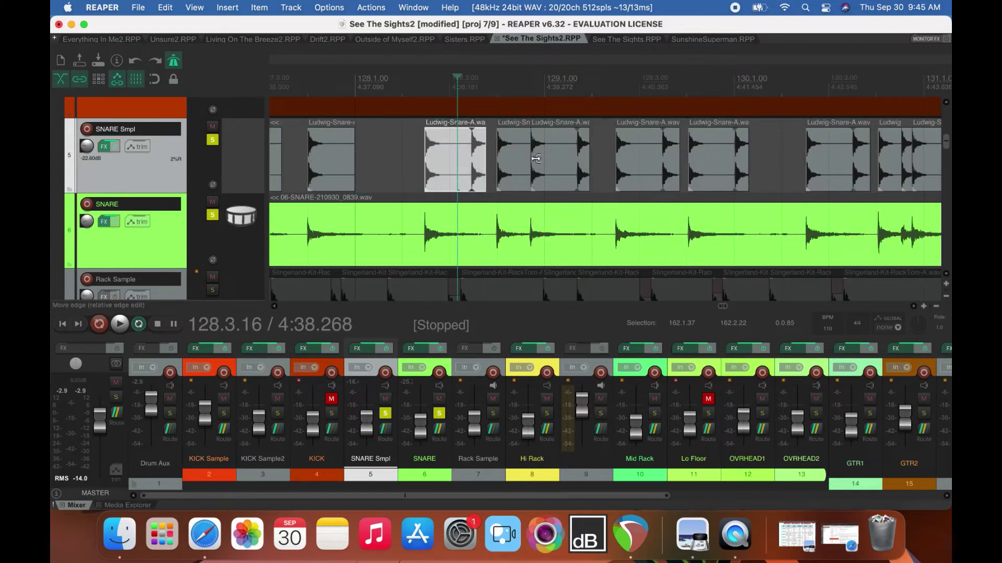
{"action": "left_click", "coordinate": [722, 167], "text": "super"}
{"action": "left_click", "coordinate": [647, 168], "text": "super"}
{"action": "left_click", "coordinate": [555, 169], "text": "super"}
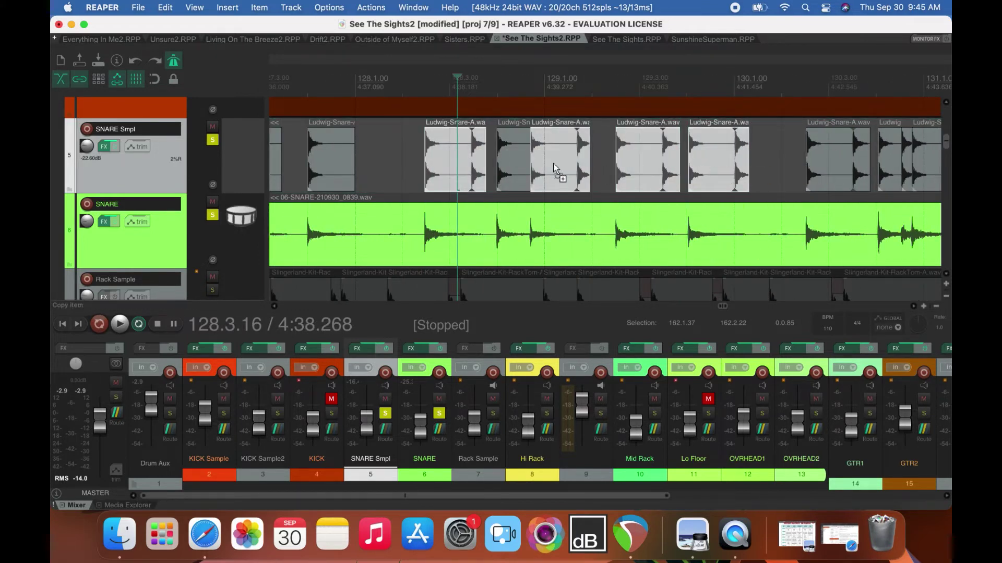
{"action": "left_click_drag", "start_coordinate": [745, 171], "coordinate": [735, 173]}
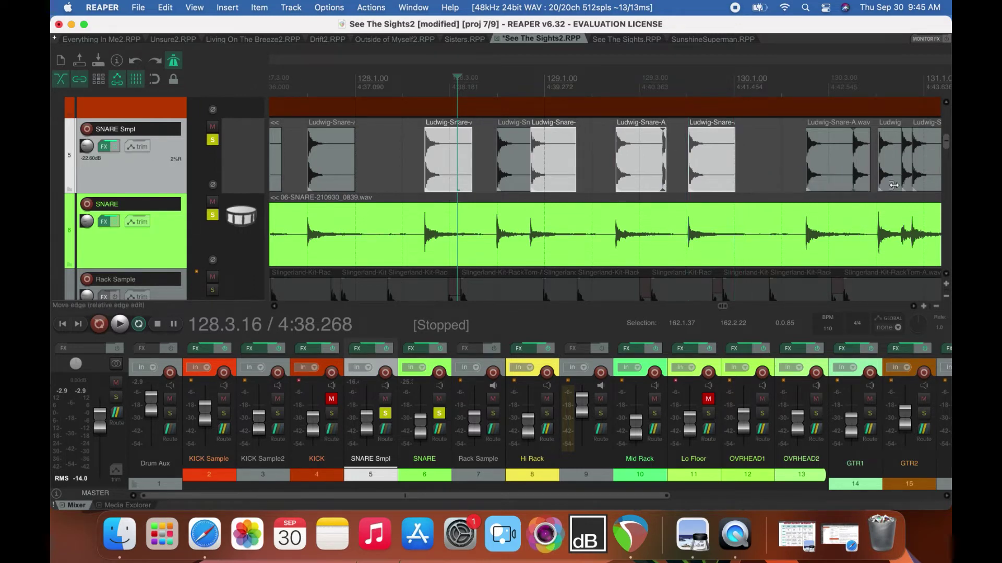
Clear the time selection and trim the repeat off the SNARE Smpl sample starting at 130.2.52.
{"action": "left_click_drag", "start_coordinate": [914, 307], "coordinate": [914, 307]}
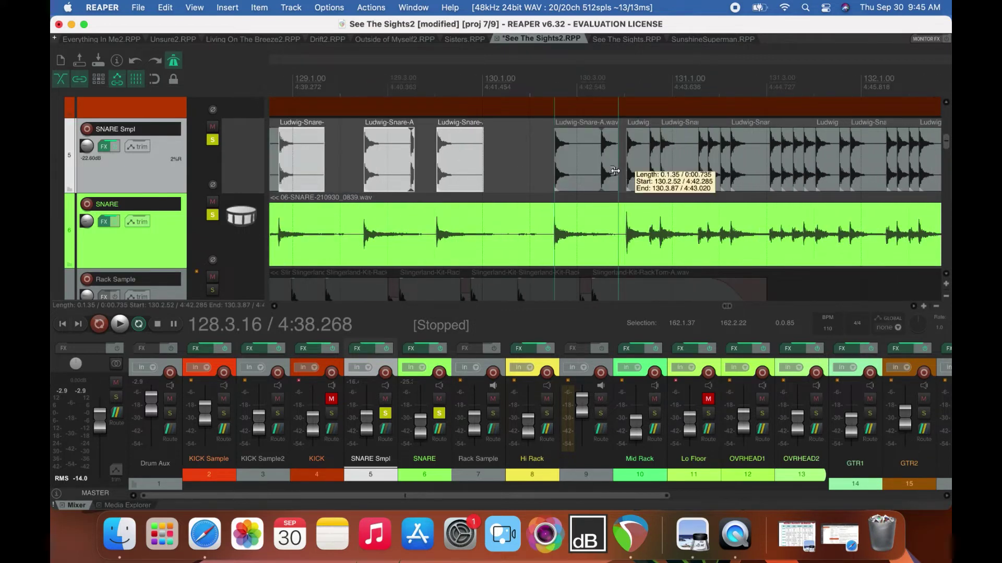
{"action": "double_click", "coordinate": [619, 174]}
{"action": "key", "text": "Escape"}
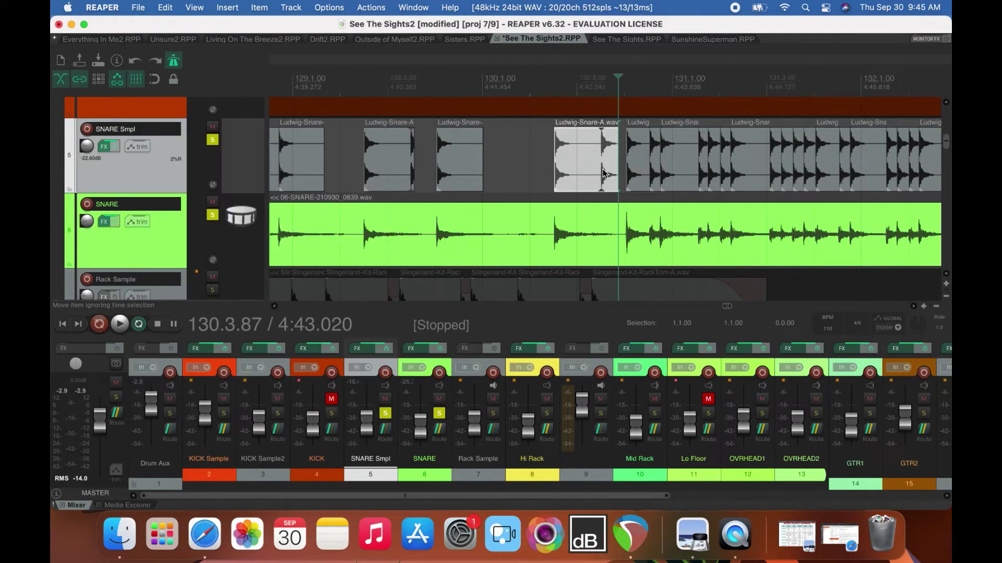
{"action": "left_click_drag", "start_coordinate": [609, 174], "coordinate": [599, 174]}
Lower the short SNARE Smpl hits at 130.4.62, 131.1.85 and 131.2.15, setting the last two to -1.92 dB and -2.36 dB.
{"action": "left_click", "coordinate": [655, 175]}
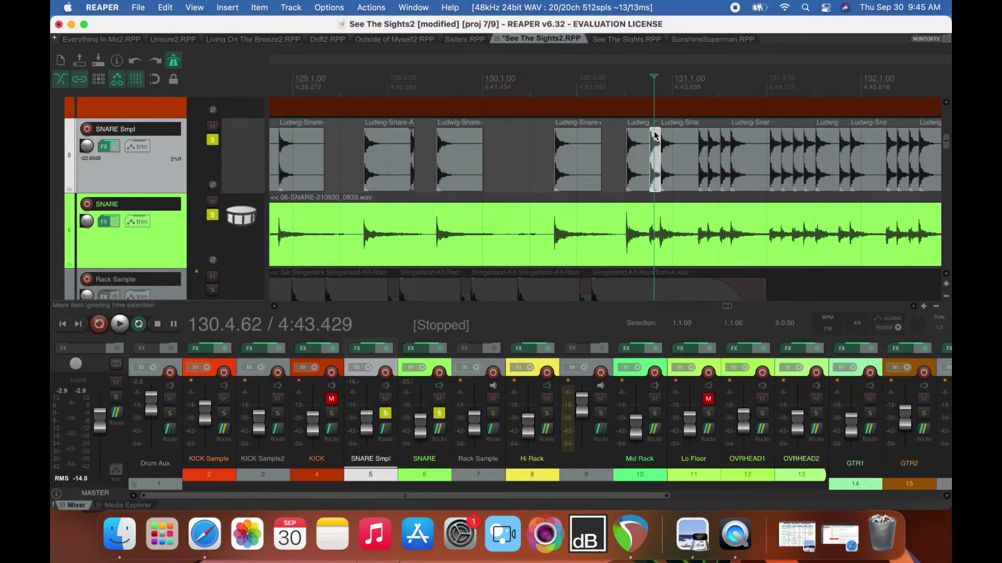
{"action": "left_click_drag", "start_coordinate": [654, 129], "coordinate": [654, 142]}
{"action": "left_click_drag", "start_coordinate": [654, 143], "coordinate": [654, 147]}
{"action": "left_click", "coordinate": [712, 156]}
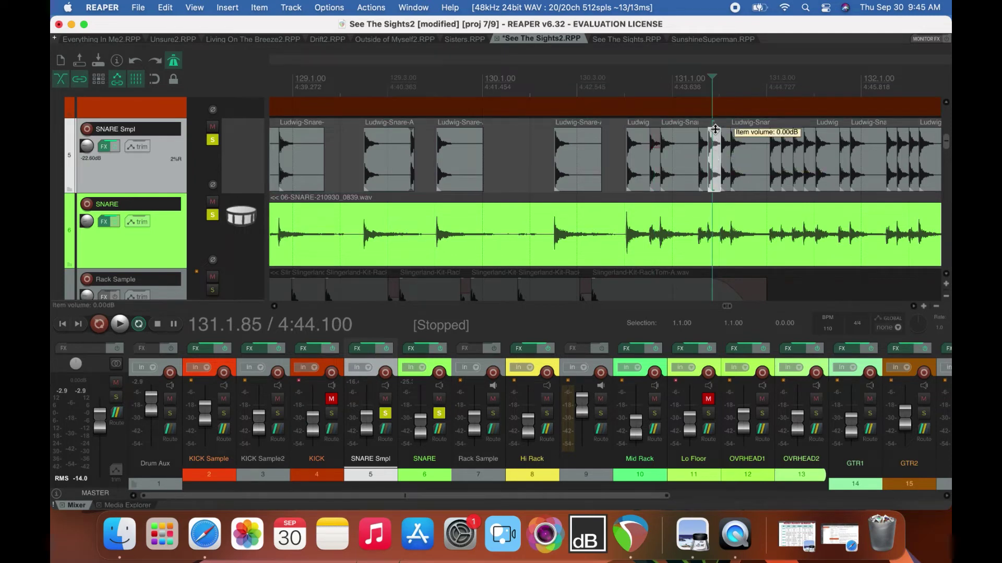
{"action": "mouse_move", "coordinate": [711, 152]}
{"action": "left_mouse_down"}
{"action": "mouse_move", "coordinate": [724, 154]}
{"action": "mouse_move", "coordinate": [725, 144]}
{"action": "left_mouse_up"}
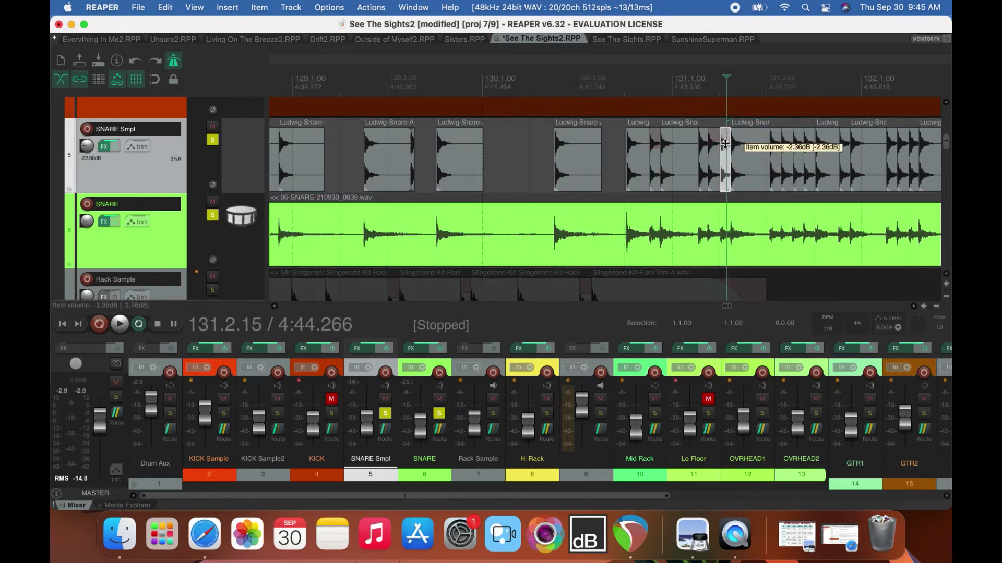
Lower the first three SNARE Smpl hits of the 131.3 roll to -2.02, -3.31 and -2.02 dB.
{"action": "left_click", "coordinate": [773, 135]}
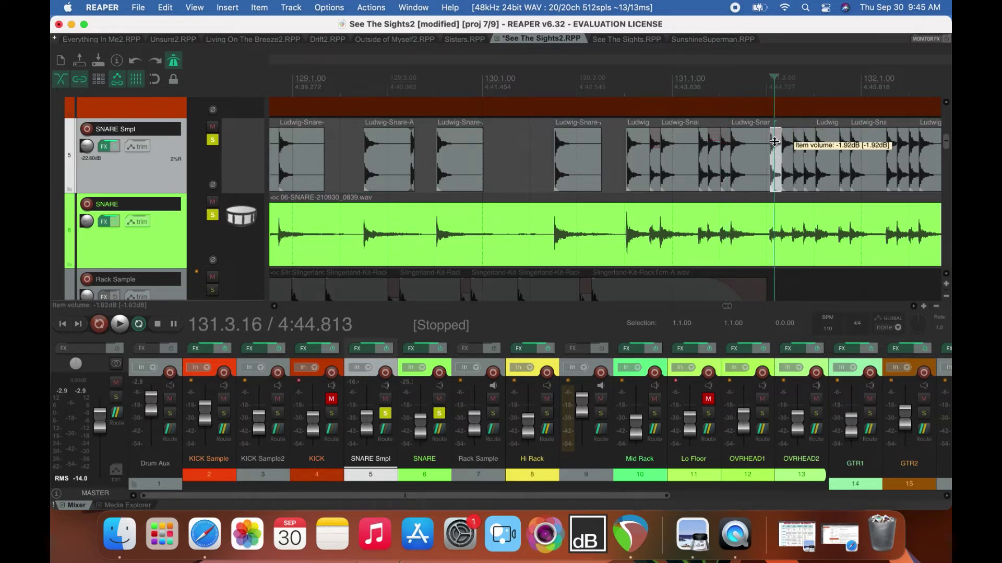
{"action": "left_click_drag", "start_coordinate": [774, 133], "coordinate": [799, 135]}
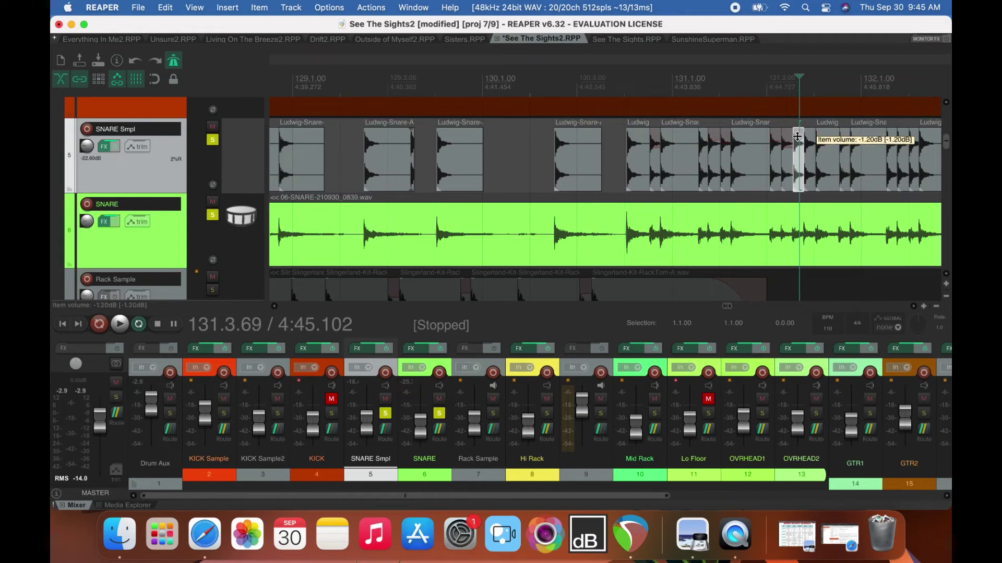
{"action": "left_click", "coordinate": [798, 115]}
Lower the SNARE Smpl hit at 131.3.78 to -5.28 dB and the one at 131.4.62 to -3.96 dB.
{"action": "scroll", "coordinate": [800, 117], "scroll_direction": "up", "scroll_amount": 5}
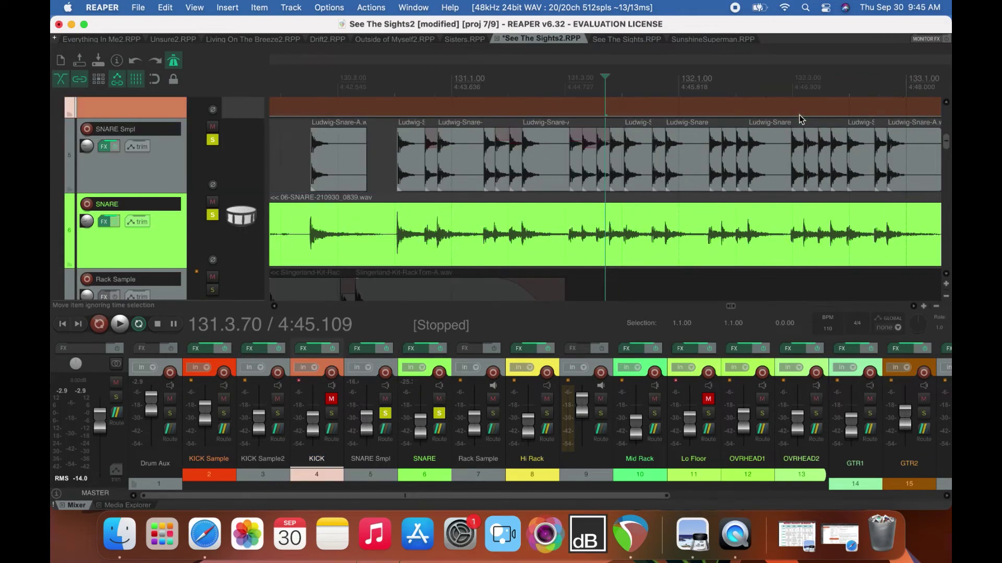
{"action": "left_click", "coordinate": [635, 136]}
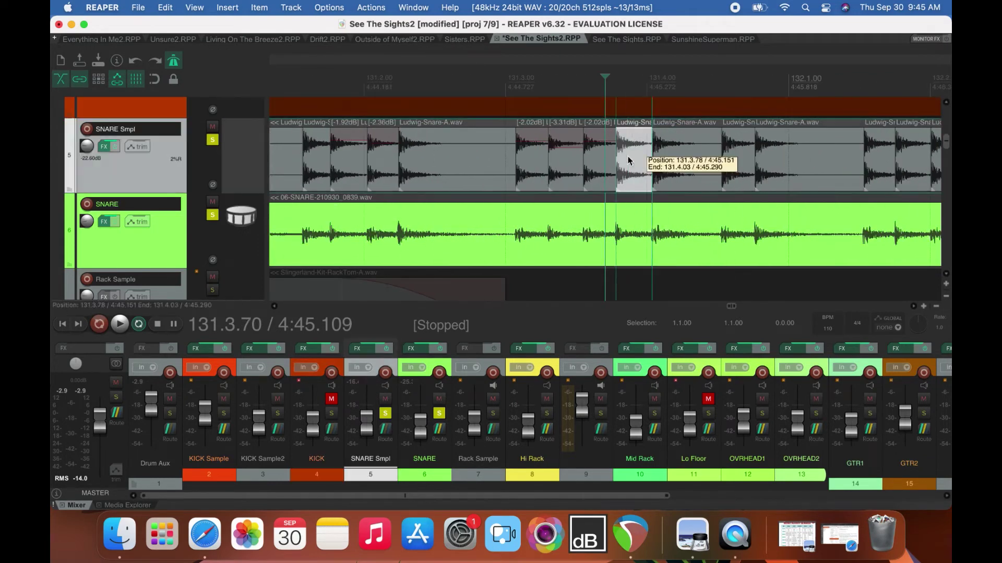
{"action": "left_click_drag", "start_coordinate": [636, 130], "coordinate": [633, 157]}
{"action": "left_click", "coordinate": [731, 143]}
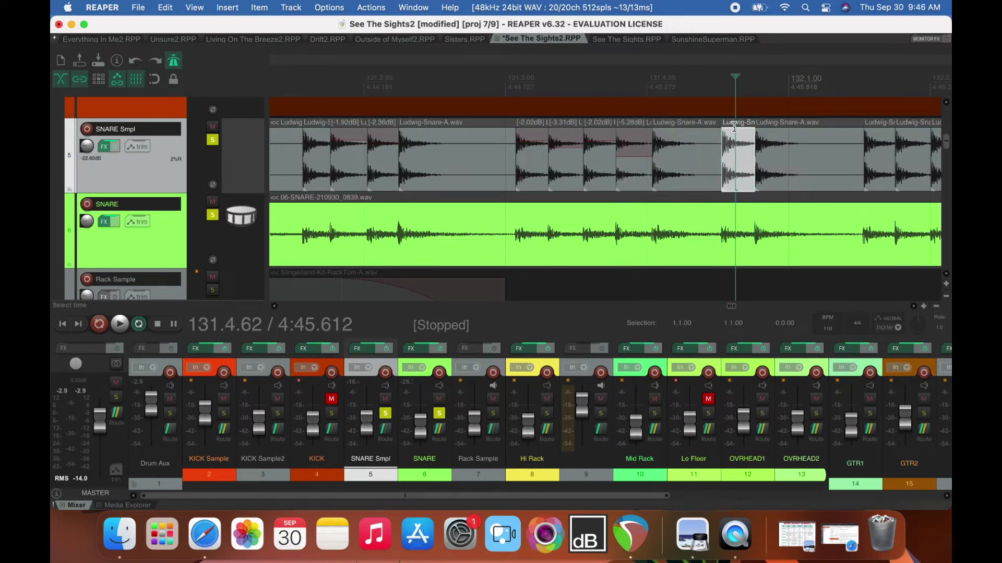
{"action": "left_click_drag", "start_coordinate": [733, 128], "coordinate": [733, 151]}
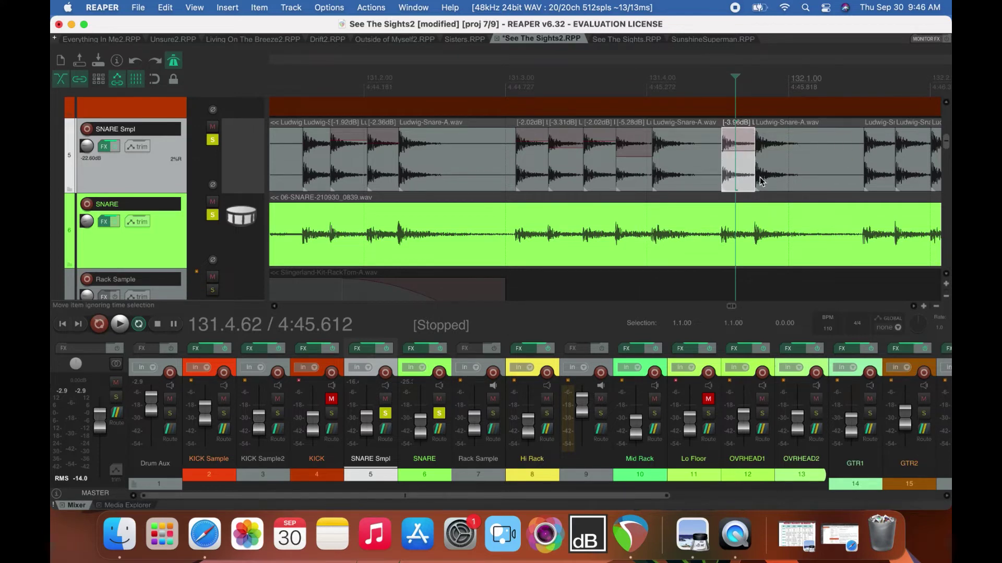
Lower the SNARE Smpl hit just before 132.2 to -2.59 dB and the following one at 132.2 to -4.10 dB.
{"action": "left_click_drag", "start_coordinate": [375, 141], "coordinate": [376, 153]}
{"action": "left_click", "coordinate": [913, 308]}
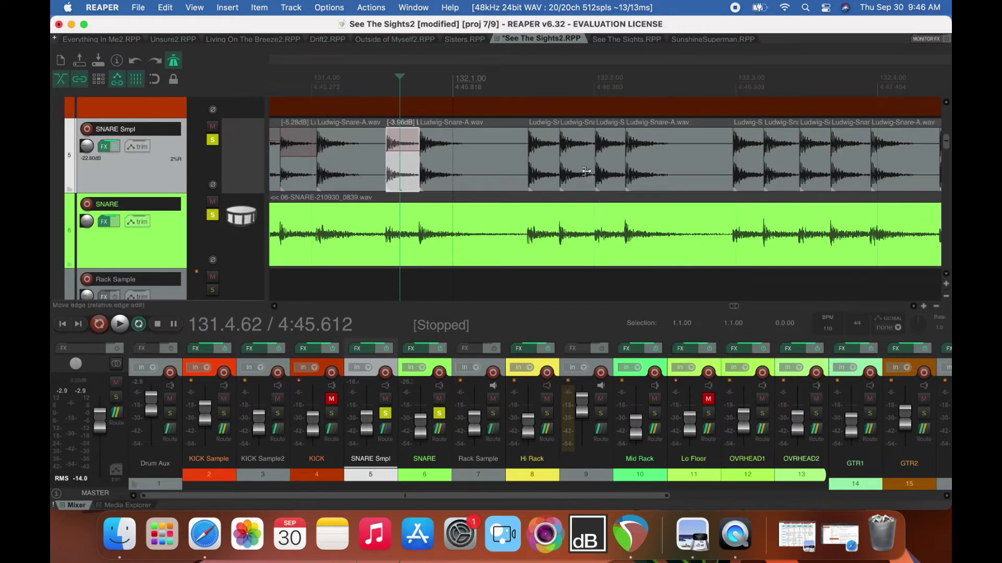
{"action": "left_click", "coordinate": [574, 150]}
{"action": "left_click_drag", "start_coordinate": [574, 129], "coordinate": [574, 150]}
{"action": "left_click", "coordinate": [607, 136]}
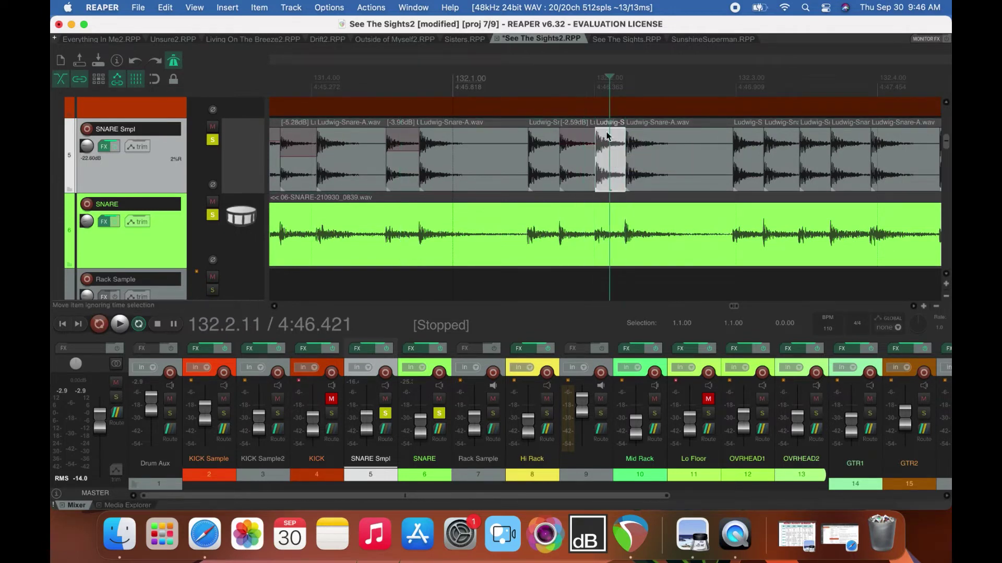
{"action": "left_click", "coordinate": [607, 129]}
{"action": "left_click_drag", "start_coordinate": [605, 129], "coordinate": [605, 153]}
Lower the first SNARE Smpl hit of the 132.3 roll to -3.56 dB and the third to -3.44 dB.
{"action": "left_click", "coordinate": [775, 137]}
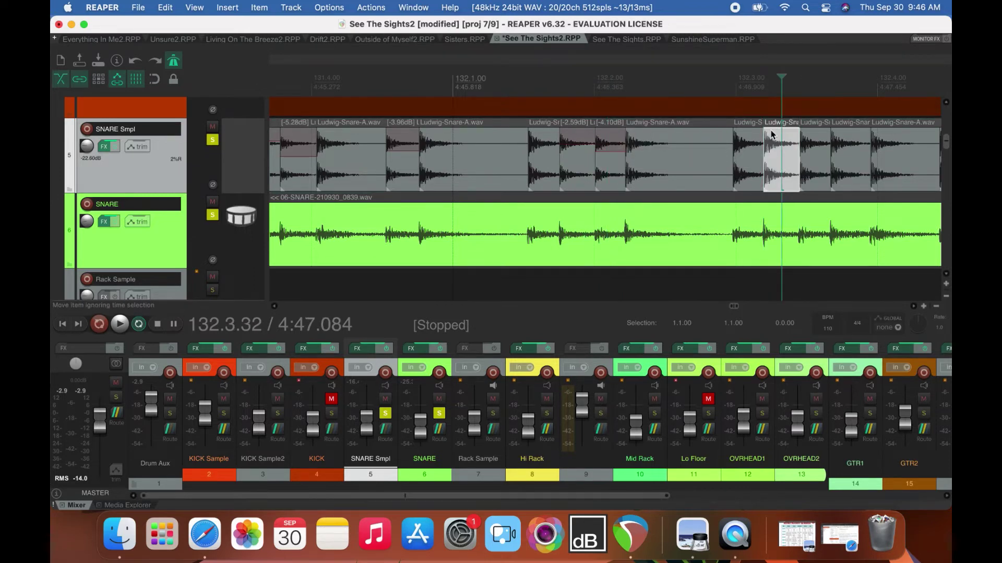
{"action": "left_click", "coordinate": [748, 128]}
{"action": "left_click_drag", "start_coordinate": [748, 129], "coordinate": [749, 149]}
{"action": "left_click", "coordinate": [825, 156]}
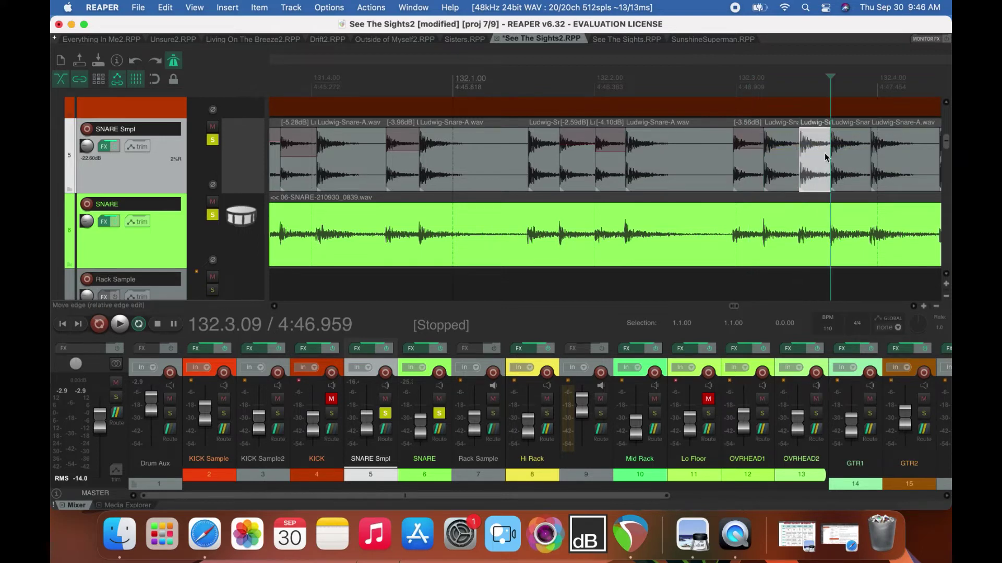
{"action": "left_click_drag", "start_coordinate": [814, 128], "coordinate": [814, 153]}
Lower the SNARE Smpl hit at 132.4.12 to -3.56 dB and also turn down the short hit at 132.4.54.
{"action": "left_click", "coordinate": [901, 153]}
{"action": "left_click", "coordinate": [894, 135]}
{"action": "left_click_drag", "start_coordinate": [895, 129], "coordinate": [894, 153]}
{"action": "scroll", "coordinate": [914, 306], "scroll_direction": "right", "scroll_amount": 10}
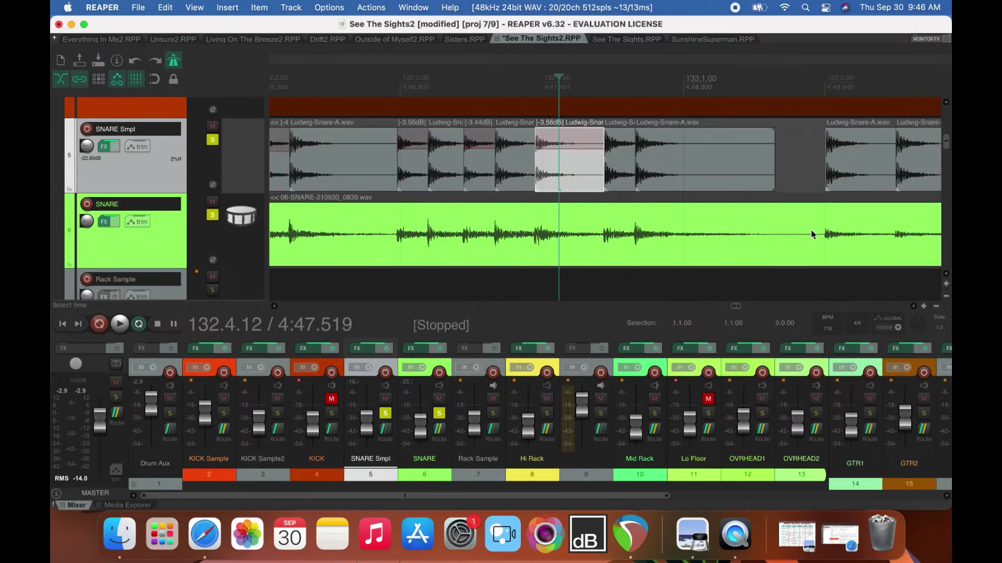
{"action": "left_click", "coordinate": [618, 161]}
{"action": "left_click_drag", "start_coordinate": [619, 129], "coordinate": [619, 153]}
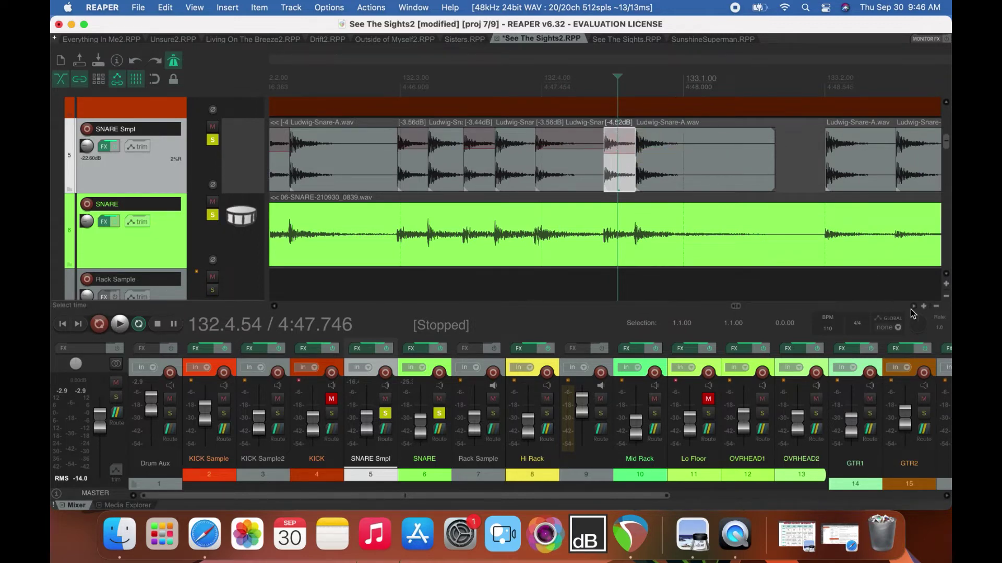
Lower the first three SNARE Smpl hits of the closing run from 133.2 to -1.60, -2.02 and -2.36 dB.
{"action": "scroll", "coordinate": [910, 309], "scroll_direction": "right", "scroll_amount": 15}
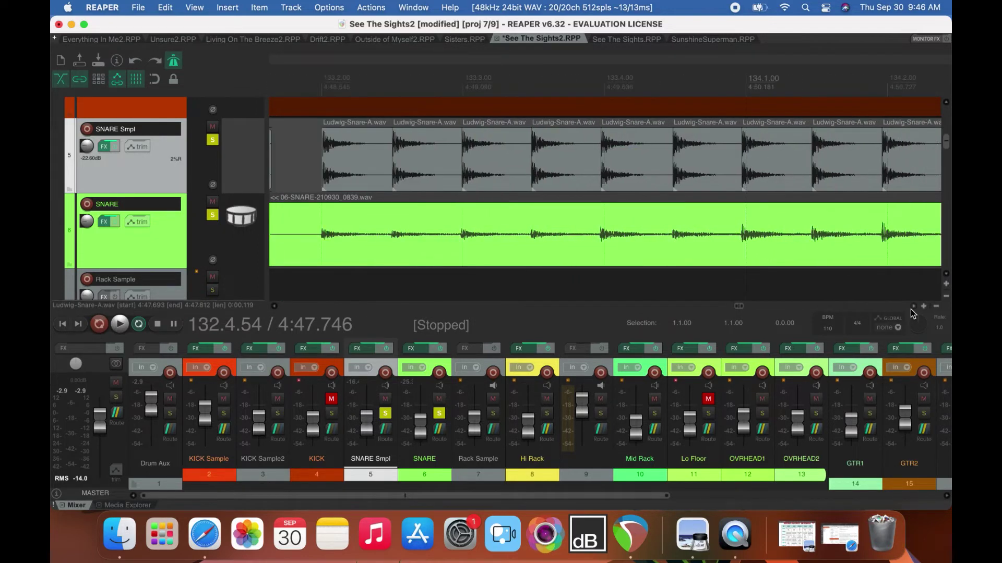
{"action": "scroll", "coordinate": [909, 309], "scroll_direction": "down", "scroll_amount": 6}
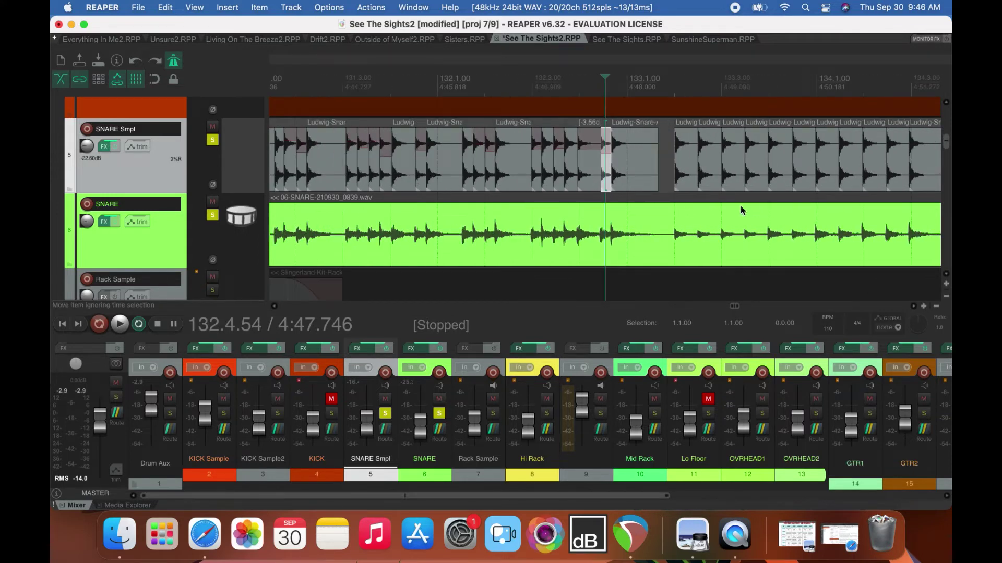
{"action": "left_click", "coordinate": [708, 171]}
{"action": "left_click_drag", "start_coordinate": [707, 128], "coordinate": [735, 144]}
{"action": "left_click", "coordinate": [682, 129]}
{"action": "left_click", "coordinate": [735, 126]}
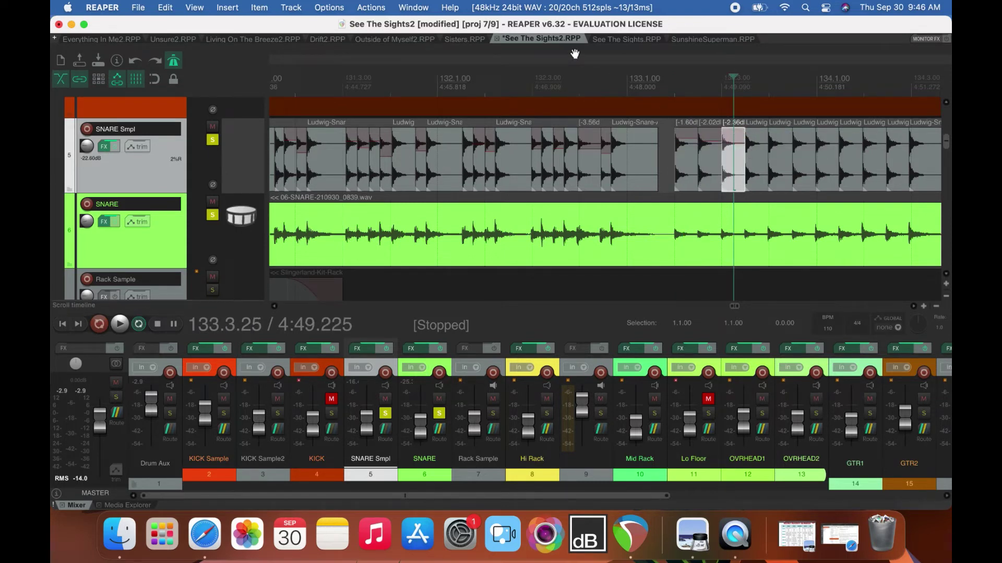
Play both soloed snare tracks from 130.2.33 to about 133.1 to check the levelled rolls.
{"action": "scroll", "coordinate": [574, 53], "scroll_direction": "down", "scroll_amount": 5}
{"action": "left_click", "coordinate": [359, 79]}
{"action": "key", "text": "space"}
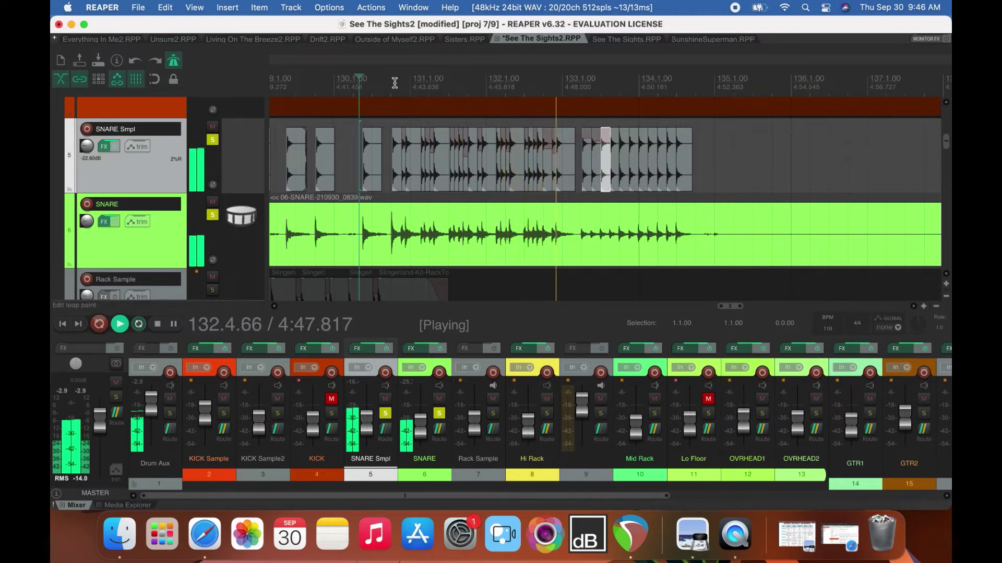
{"action": "key", "text": "space"}
Replay the passage from 130.2.33 with only SNARE soloed, and again with SNARE Smpl soloed alongside it.
{"action": "left_click", "coordinate": [212, 140]}
{"action": "key", "text": "space"}
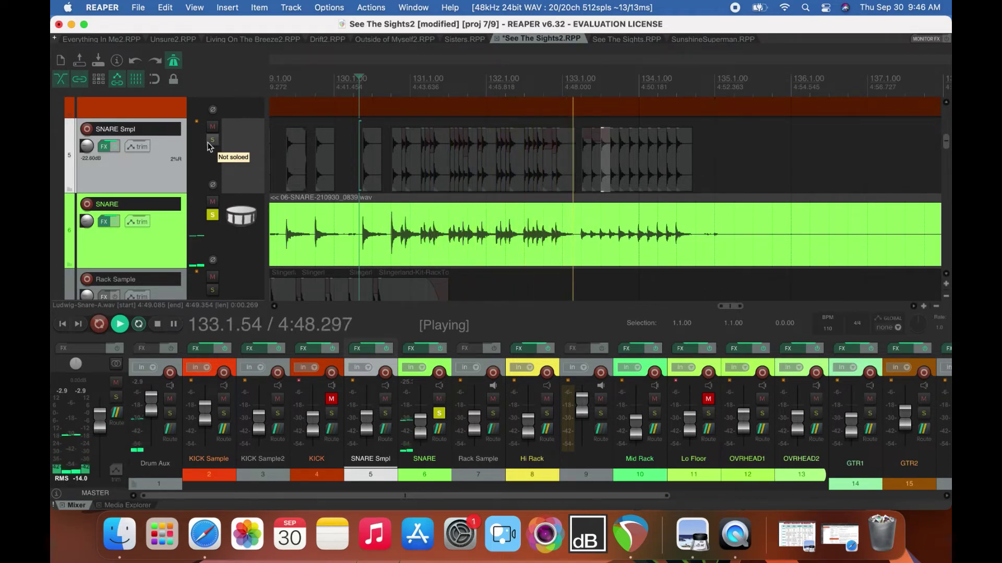
{"action": "key", "text": "space"}
{"action": "left_click", "coordinate": [211, 140]}
{"action": "key", "text": "space"}
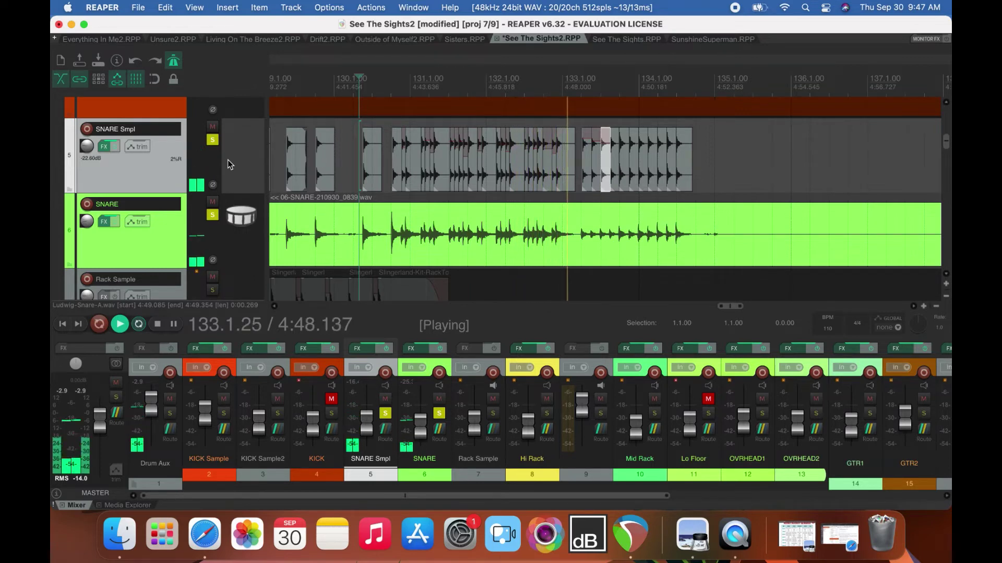
{"action": "key", "text": "space"}
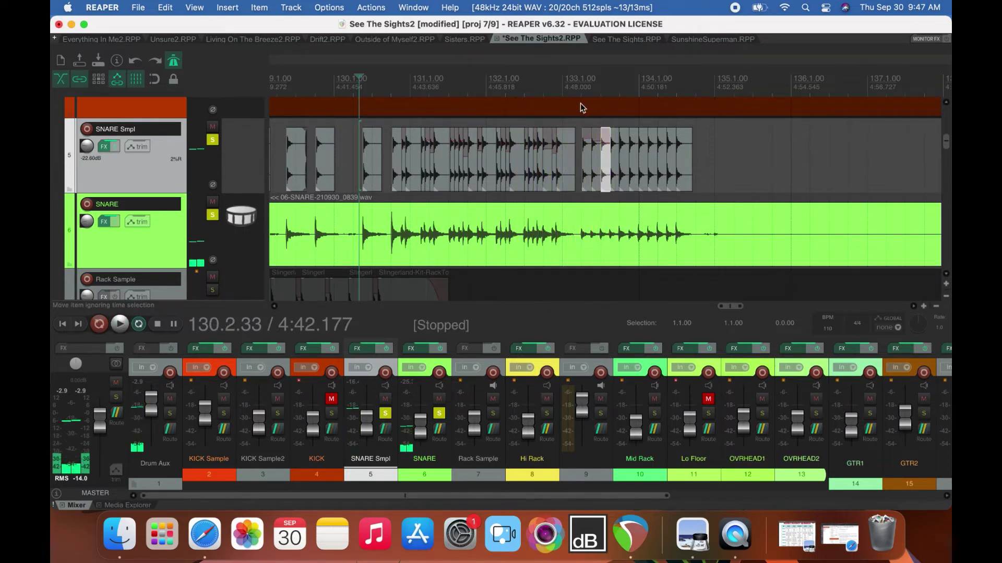
Trim the repeat off the end of the SNARE Smpl sample spanning 133.1, leaving it about 0.54 s long.
{"action": "left_click", "coordinate": [567, 90]}
{"action": "left_click", "coordinate": [574, 91]}
{"action": "scroll", "coordinate": [574, 92], "scroll_direction": "up", "scroll_amount": 5}
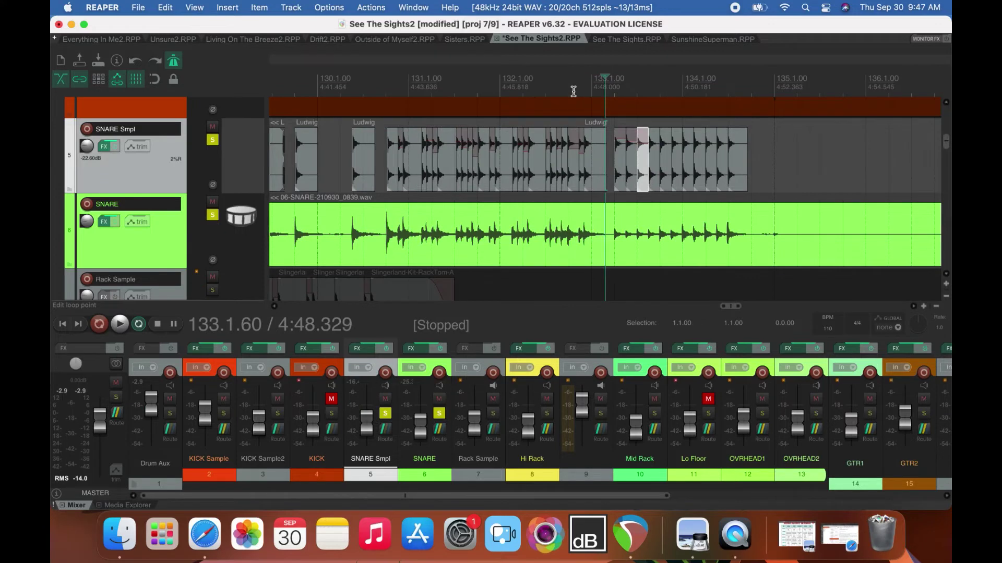
{"action": "scroll", "coordinate": [626, 189], "scroll_direction": "up", "scroll_amount": 8}
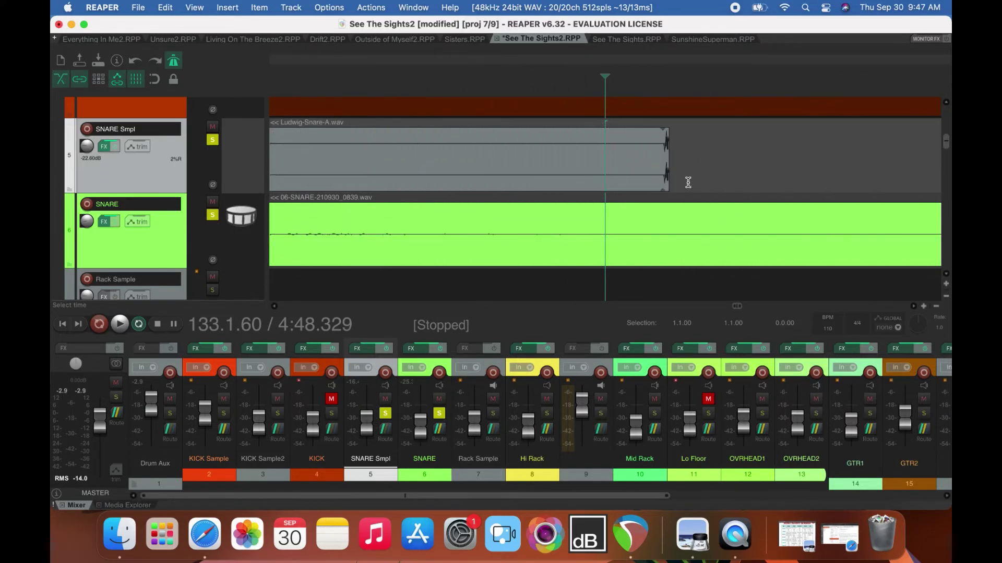
{"action": "left_click_drag", "start_coordinate": [668, 167], "coordinate": [661, 167]}
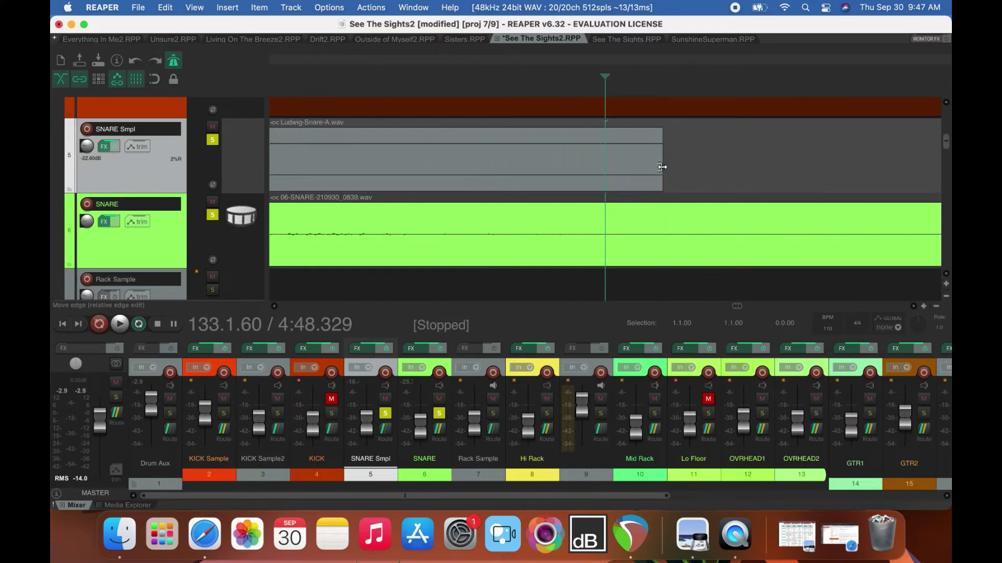
{"action": "scroll", "coordinate": [661, 167], "scroll_direction": "down", "scroll_amount": 8}
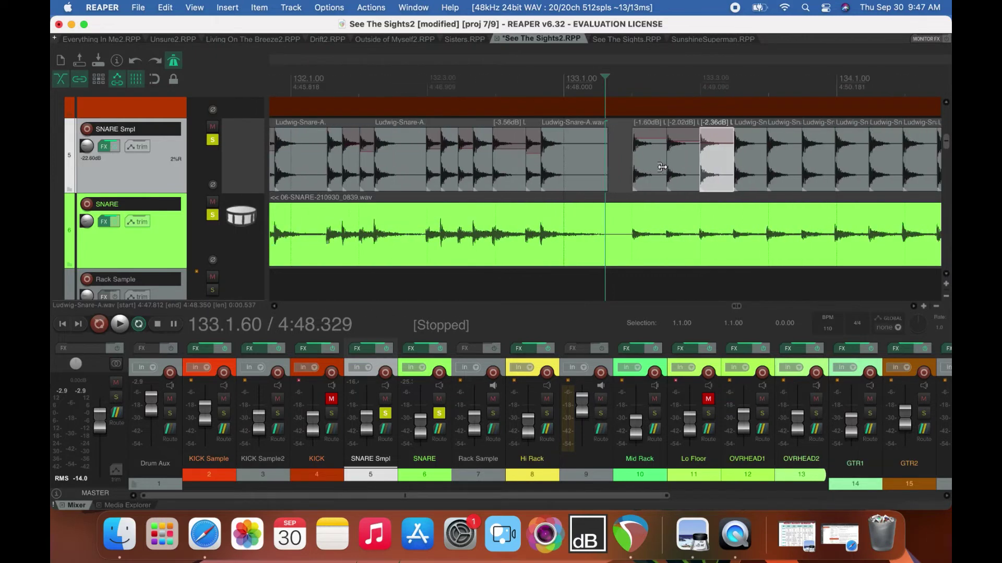
Lower the SNARE Smpl hit spanning 131.1 to -1.30 dB and the louder hit at 131.2 to -5.28 dB.
{"action": "scroll", "coordinate": [661, 167], "scroll_direction": "down", "scroll_amount": 3}
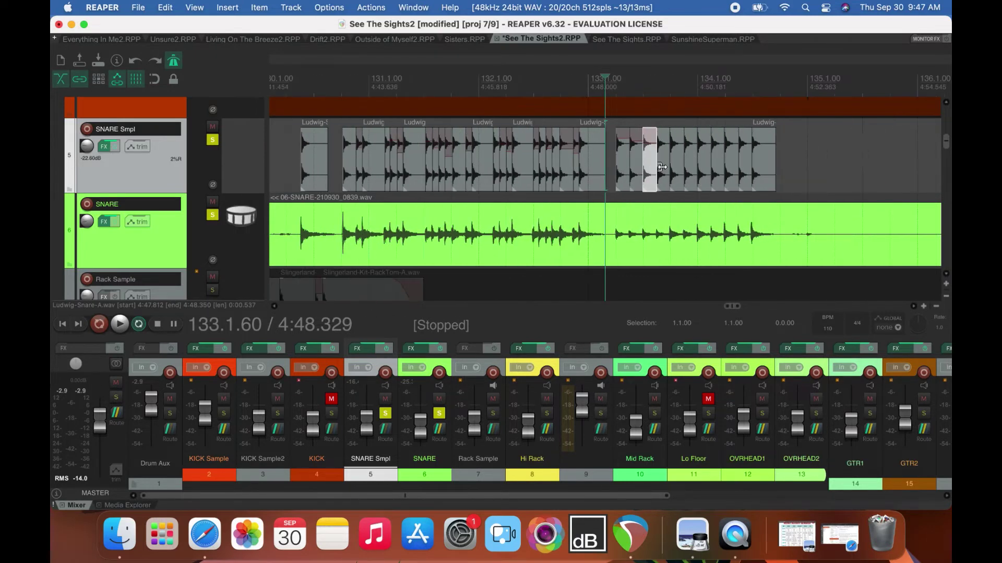
{"action": "left_click", "coordinate": [362, 150]}
{"action": "left_click_drag", "start_coordinate": [361, 151], "coordinate": [412, 134]}
{"action": "left_click", "coordinate": [413, 129]}
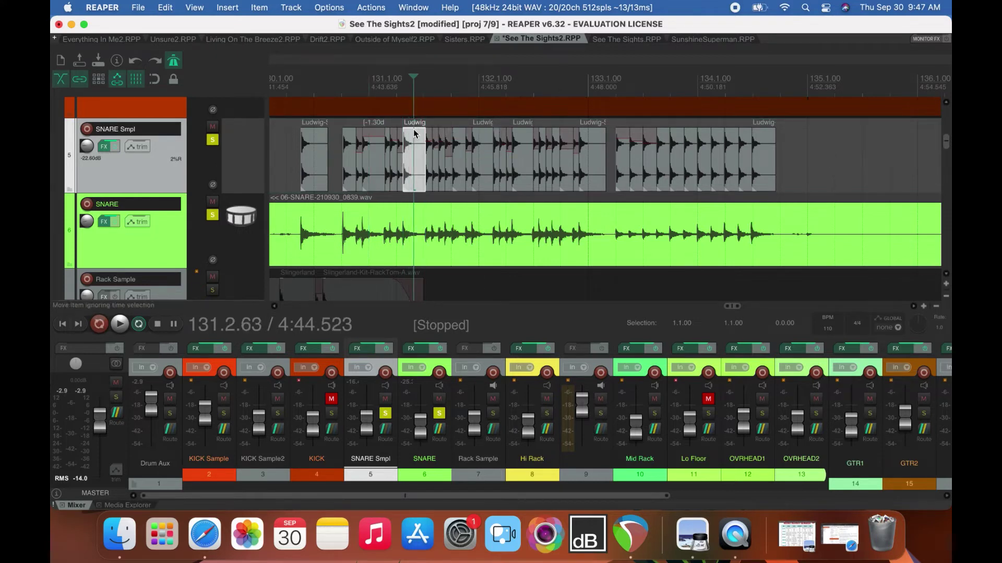
{"action": "left_click_drag", "start_coordinate": [414, 128], "coordinate": [414, 158]}
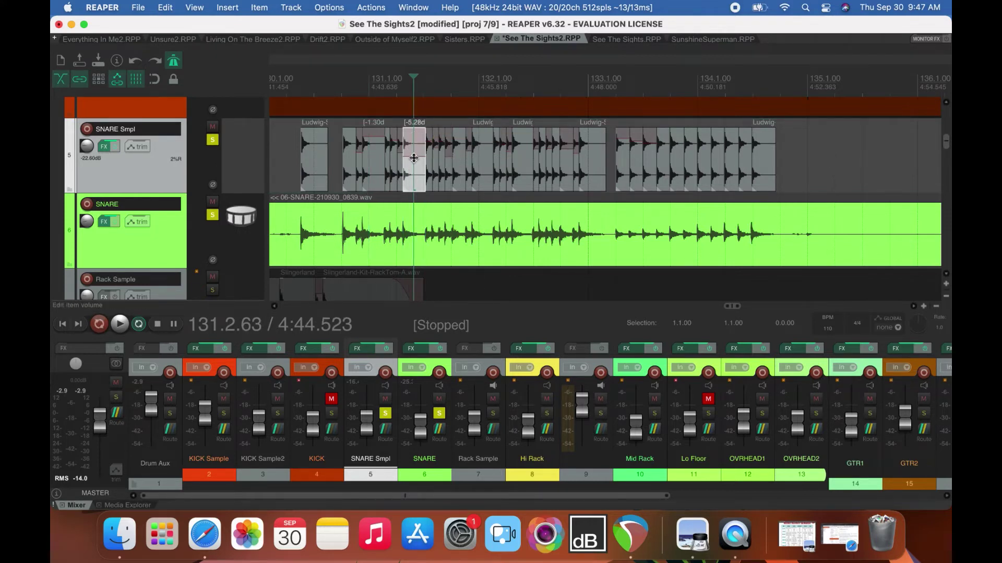
Lower the SNARE Smpl hits spanning 132.1 and 133.1 to -1.00 dB each, and the one near 132.2 to -0.81 dB.
{"action": "left_click", "coordinate": [458, 126]}
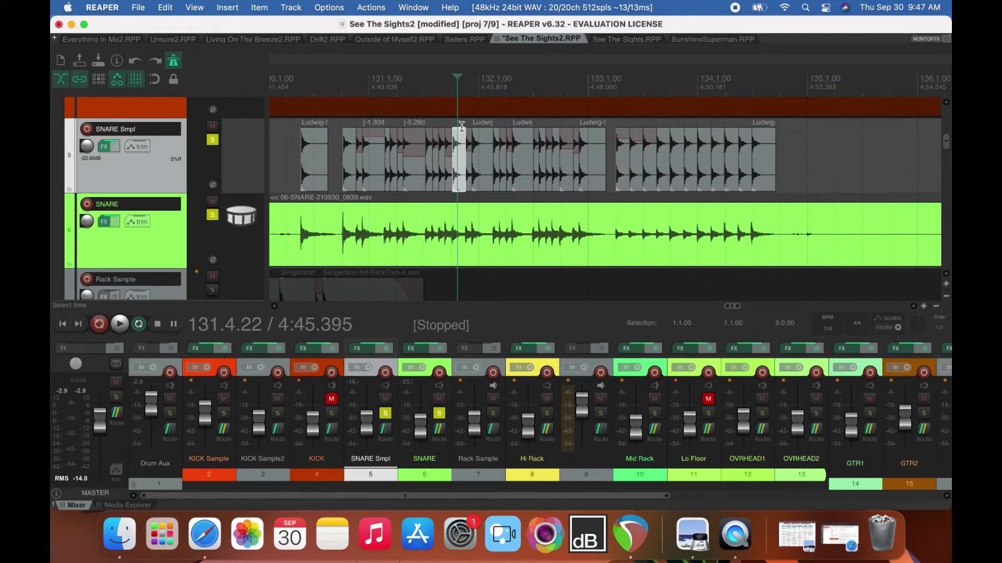
{"action": "left_click_drag", "start_coordinate": [461, 130], "coordinate": [524, 132]}
{"action": "left_click", "coordinate": [597, 147]}
{"action": "left_click_drag", "start_coordinate": [593, 129], "coordinate": [593, 135]}
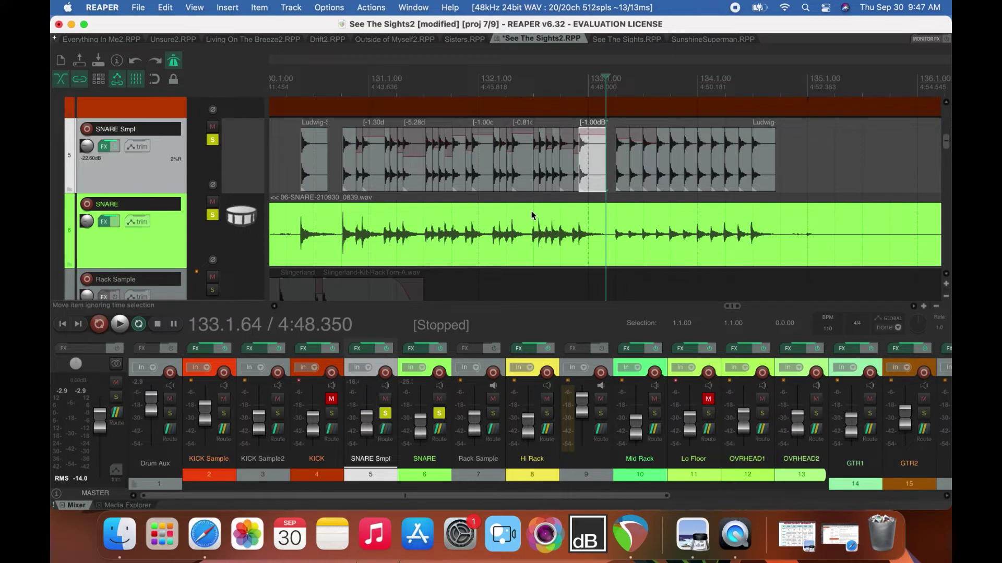
Play both soloed snare tracks from 130.2.11 to about 133.4 to check the levelled rolls and closing run.
{"action": "left_click", "coordinate": [291, 85]}
{"action": "key", "text": "v"}
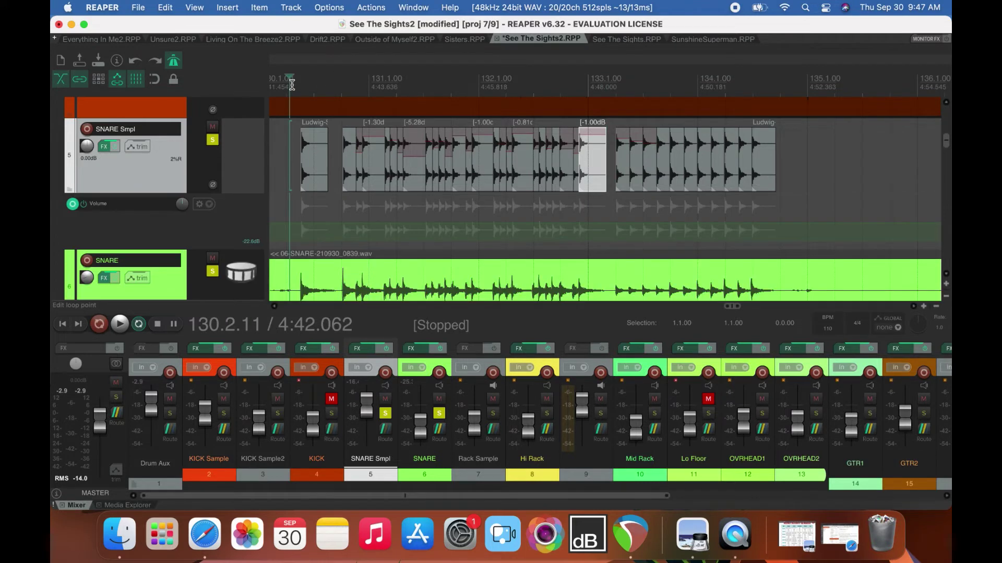
{"action": "key", "text": "v"}
{"action": "key", "text": "space"}
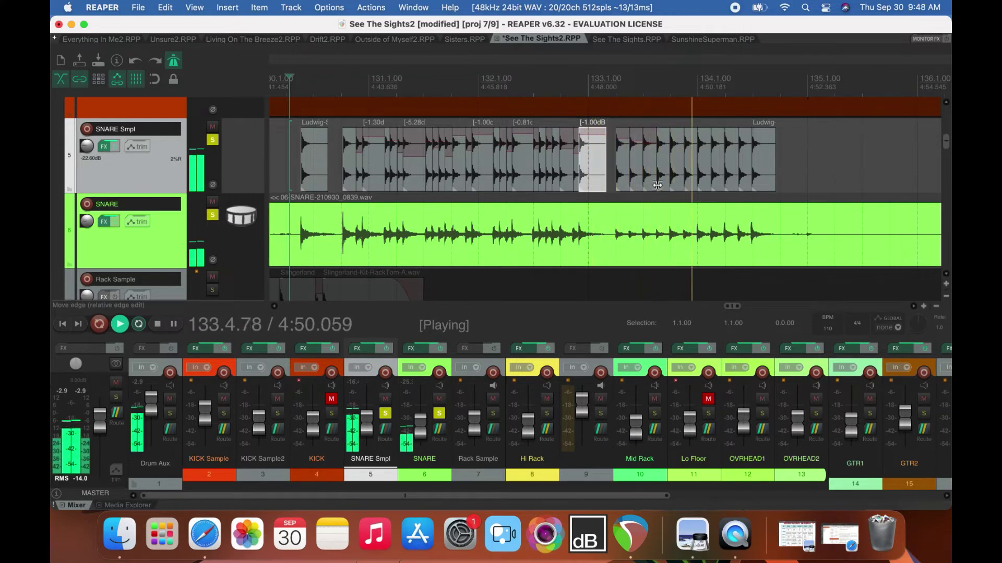
{"action": "key", "text": "space"}
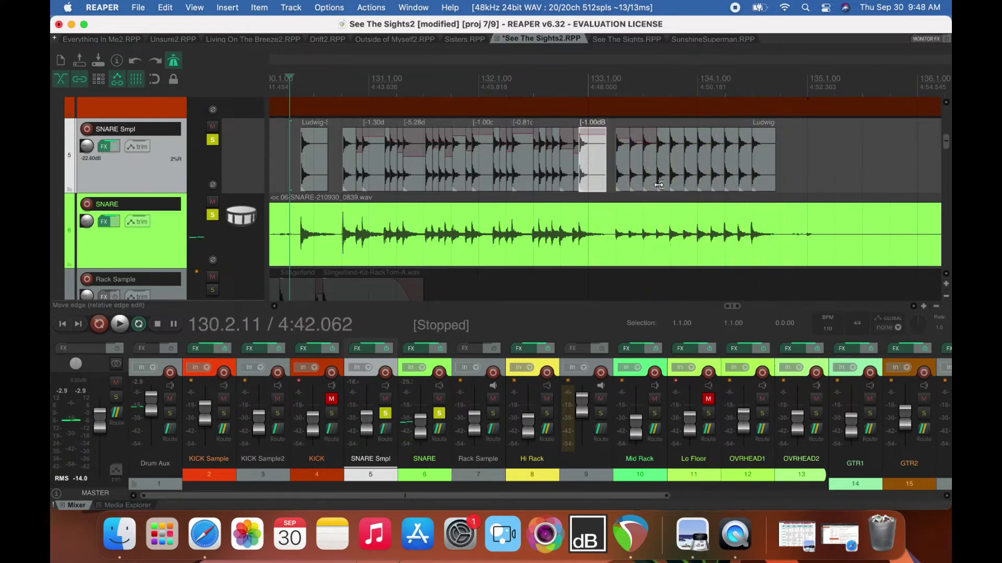
Play both snare tracks from 142.2.78 and survey the remaining AmbSnare samples through the last hit near bar 165.
{"action": "scroll", "coordinate": [914, 313], "scroll_direction": "right", "scroll_amount": 10}
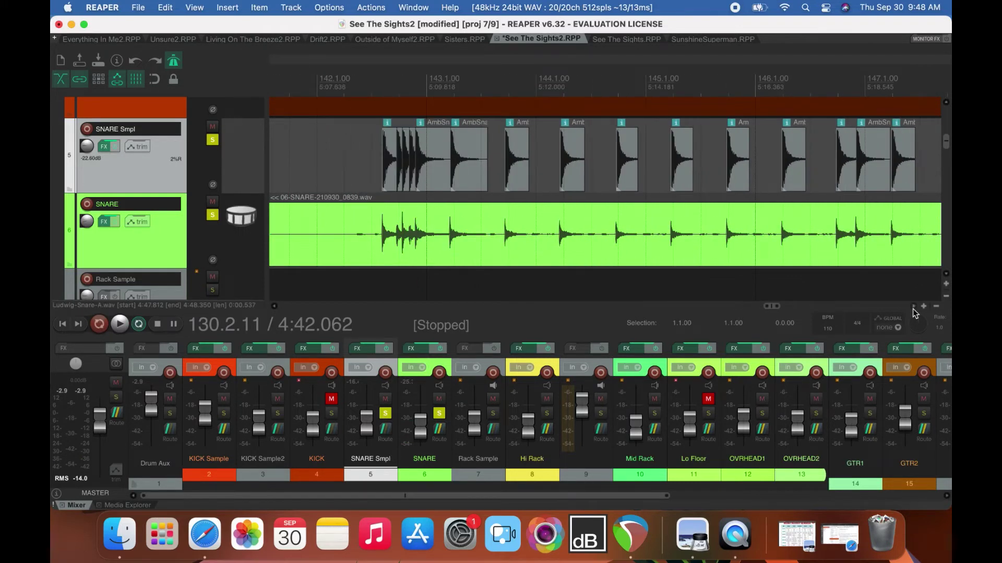
{"action": "left_click", "coordinate": [366, 79]}
{"action": "key", "text": "space"}
{"action": "key", "text": "space"}
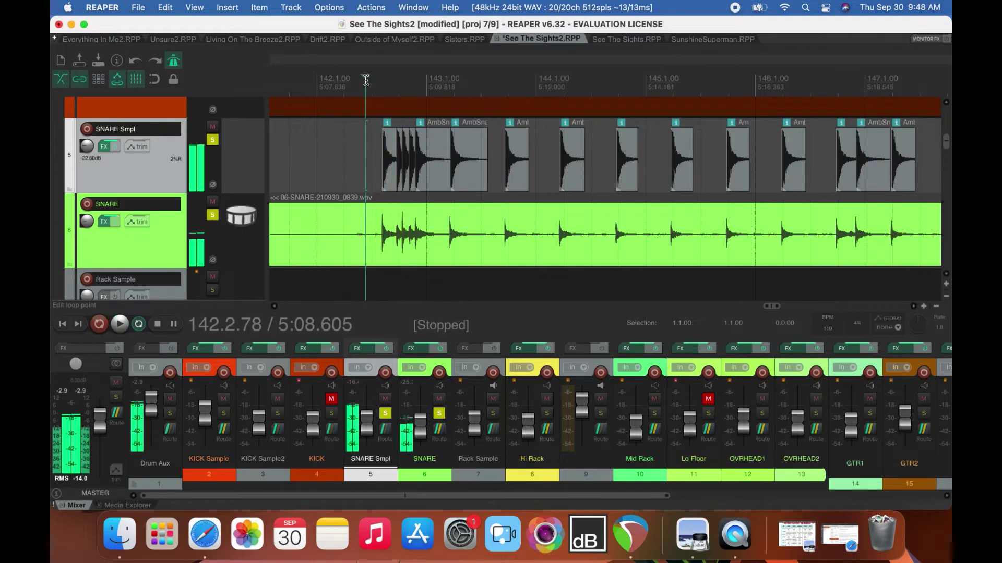
{"action": "left_click", "coordinate": [383, 155]}
{"action": "scroll", "coordinate": [384, 155], "scroll_direction": "down", "scroll_amount": 6}
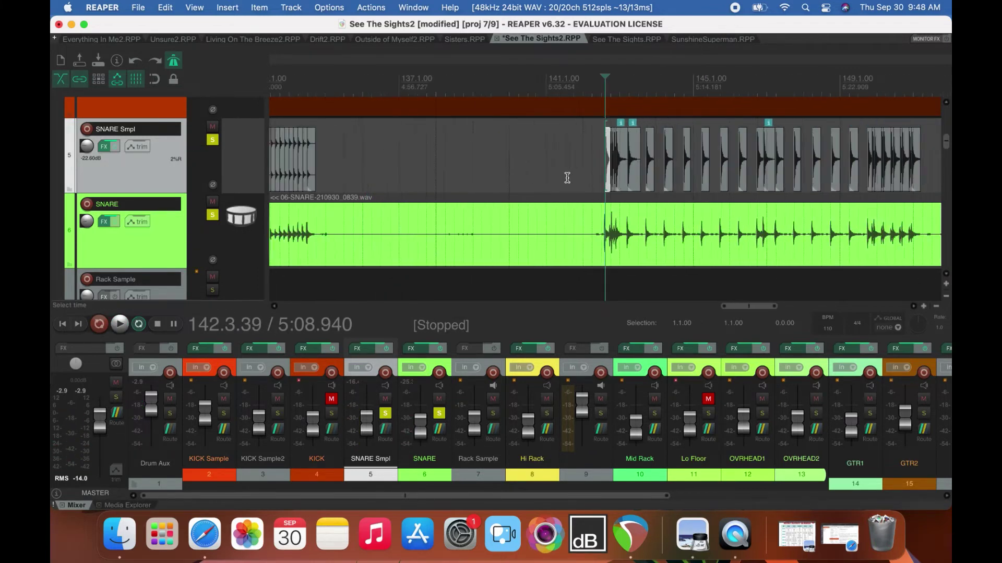
{"action": "scroll", "coordinate": [702, 185], "scroll_direction": "down", "scroll_amount": 3}
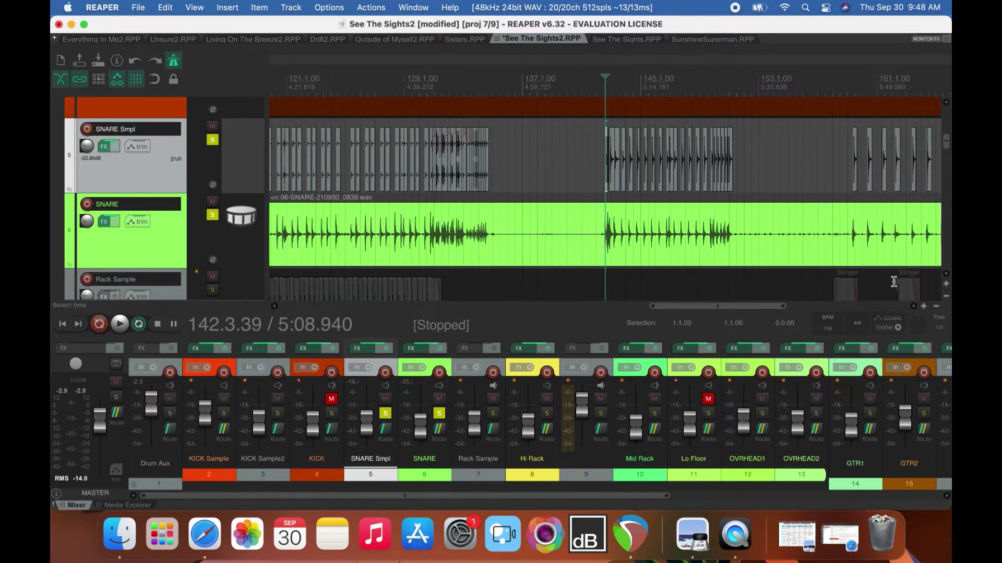
{"action": "scroll", "coordinate": [910, 305], "scroll_direction": "right", "scroll_amount": 5}
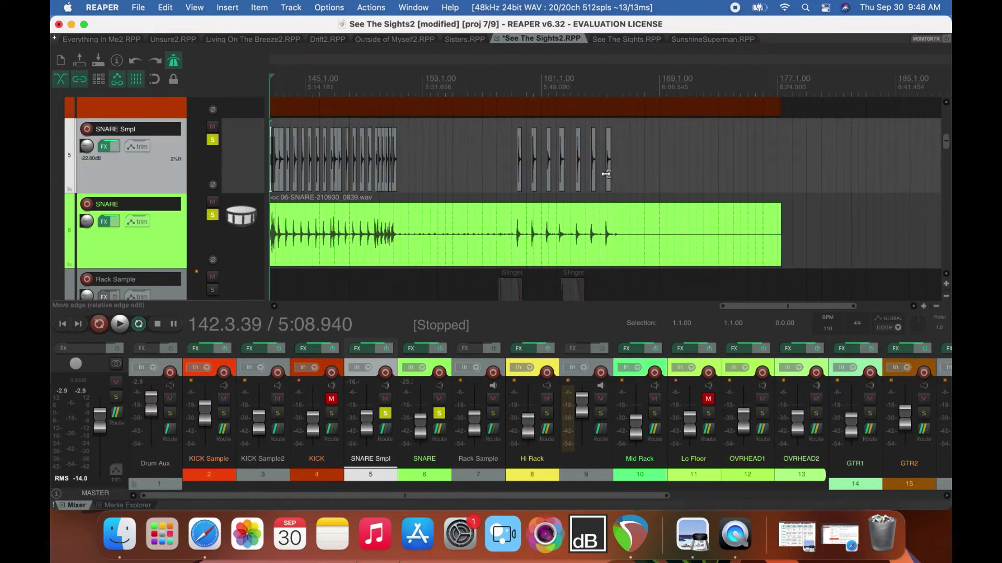
{"action": "left_click", "coordinate": [607, 166]}
{"action": "scroll", "coordinate": [271, 309], "scroll_direction": "left", "scroll_amount": 5}
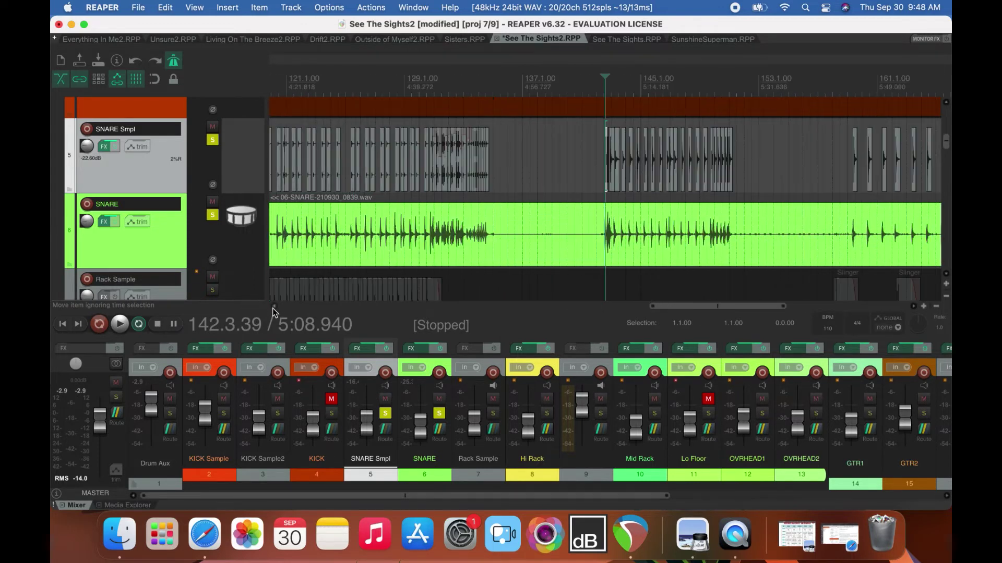
Compare the Ludwig-Snare-A hits around 132 with the AmbSnare hits after 142.3, playing the latter from 142.4.13.
{"action": "left_click", "coordinate": [454, 62]}
{"action": "scroll", "coordinate": [458, 75], "scroll_direction": "up", "scroll_amount": 6}
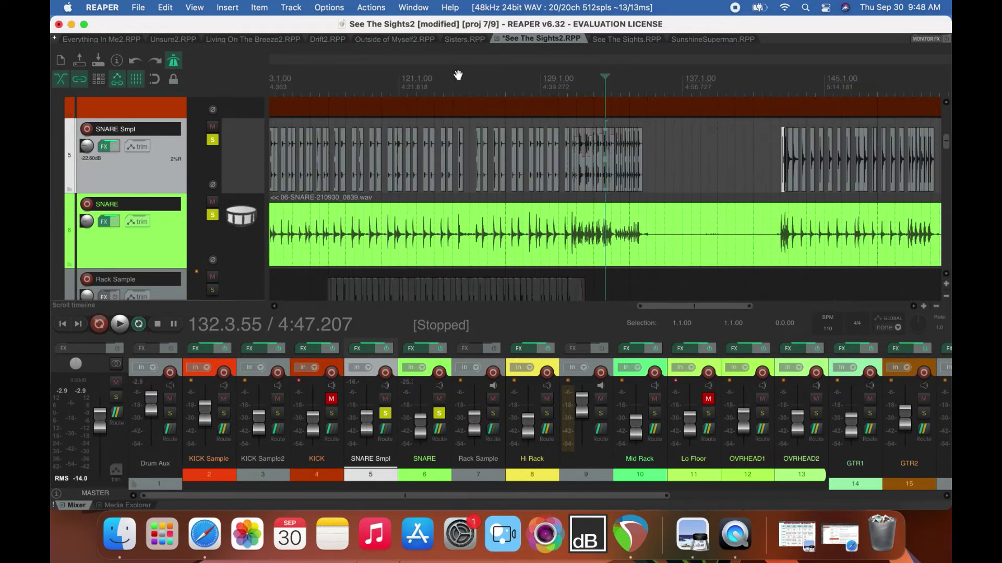
{"action": "scroll", "coordinate": [458, 75], "scroll_direction": "up", "scroll_amount": 8}
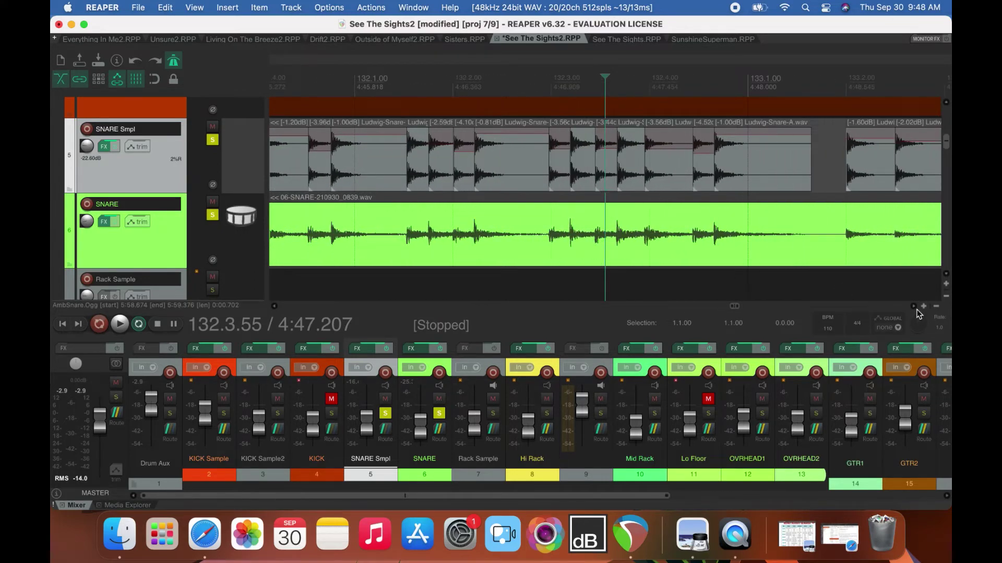
{"action": "scroll", "coordinate": [914, 310], "scroll_direction": "right", "scroll_amount": 10}
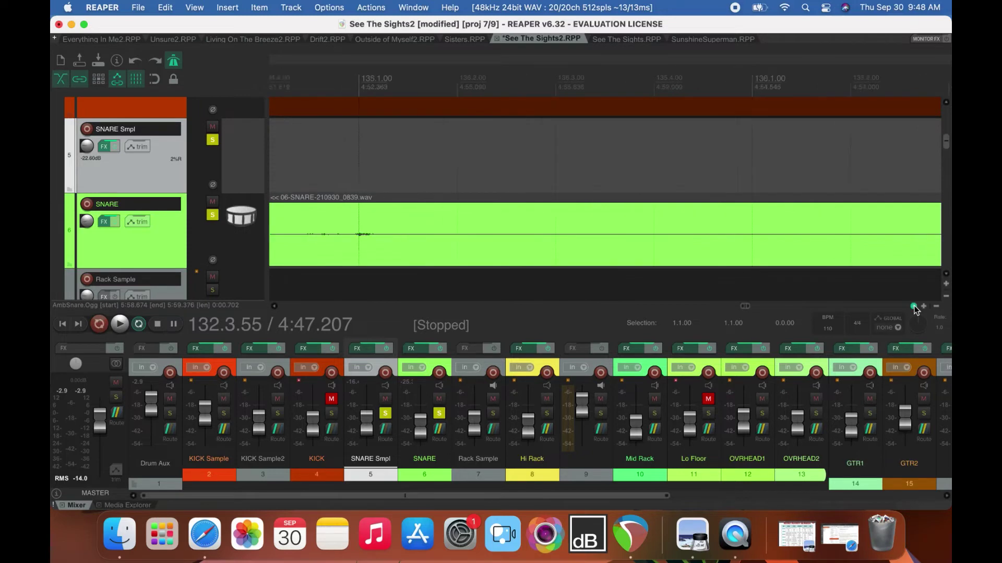
{"action": "scroll", "coordinate": [914, 310], "scroll_direction": "right", "scroll_amount": 12}
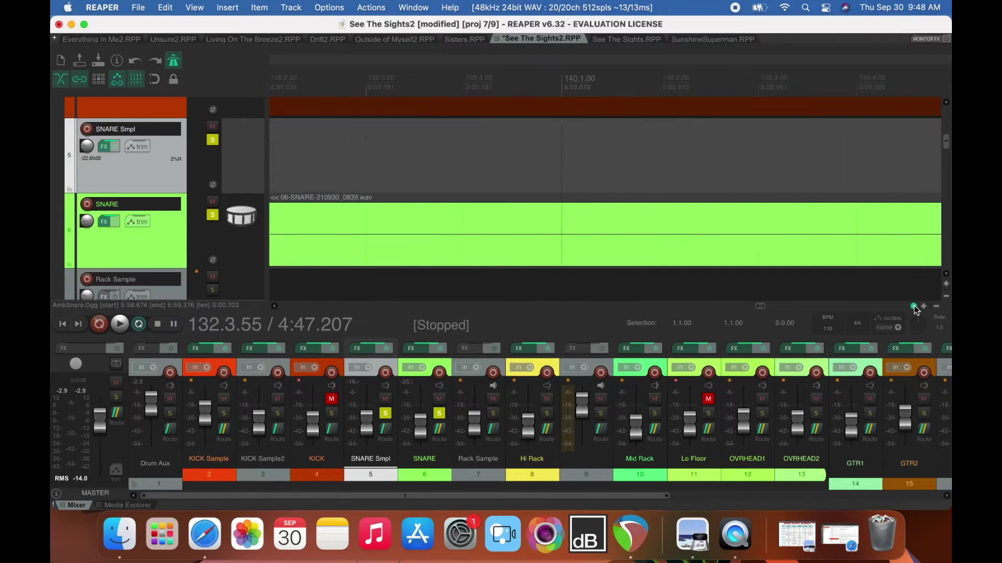
{"action": "scroll", "coordinate": [914, 310], "scroll_direction": "right", "scroll_amount": 3}
{"action": "left_click", "coordinate": [696, 83]}
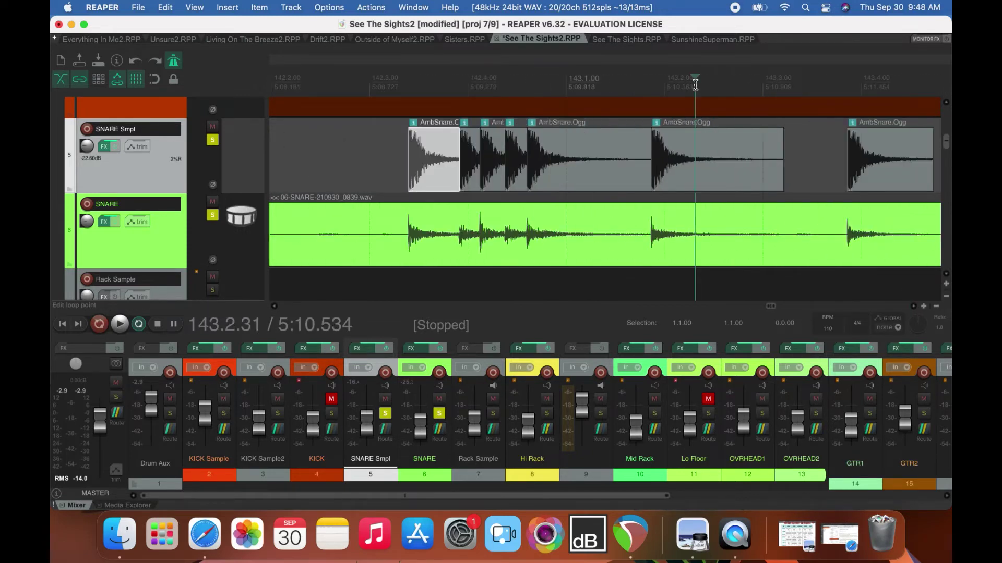
{"action": "left_click", "coordinate": [481, 83]}
{"action": "key", "text": "space"}
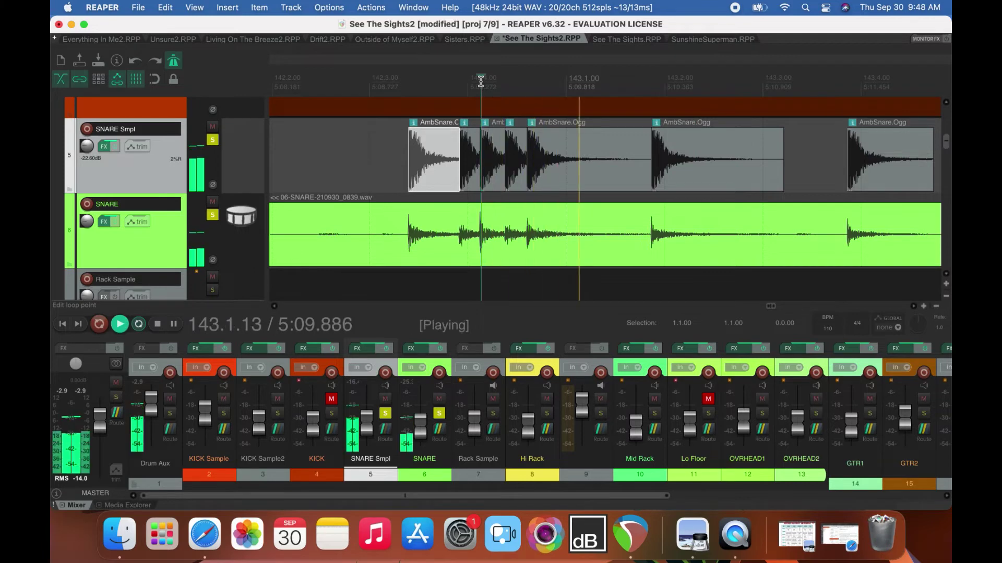
{"action": "key", "text": "space"}
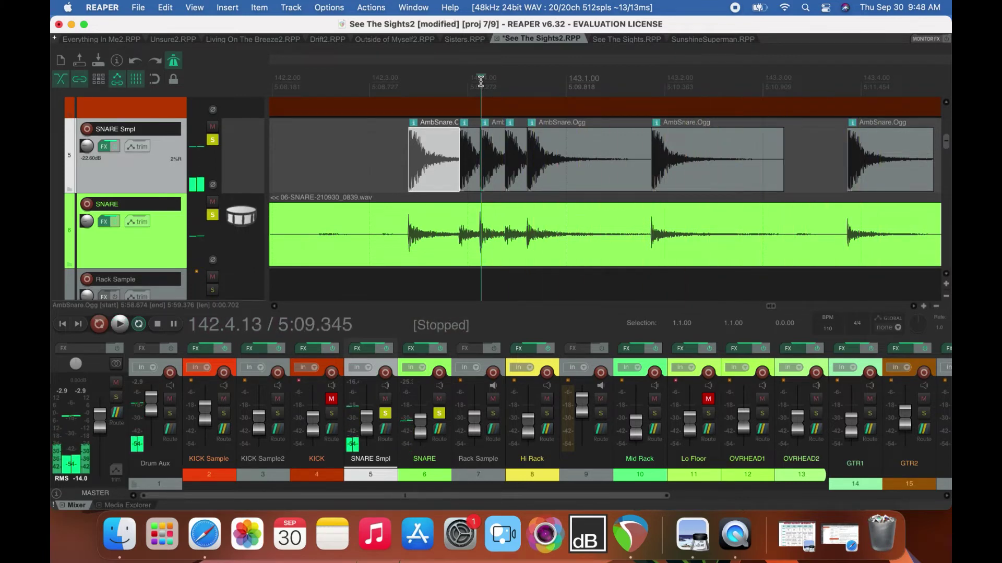
{"action": "scroll", "coordinate": [481, 81], "scroll_direction": "down", "scroll_amount": 1}
{"action": "scroll", "coordinate": [481, 81], "scroll_direction": "down", "scroll_amount": 10}
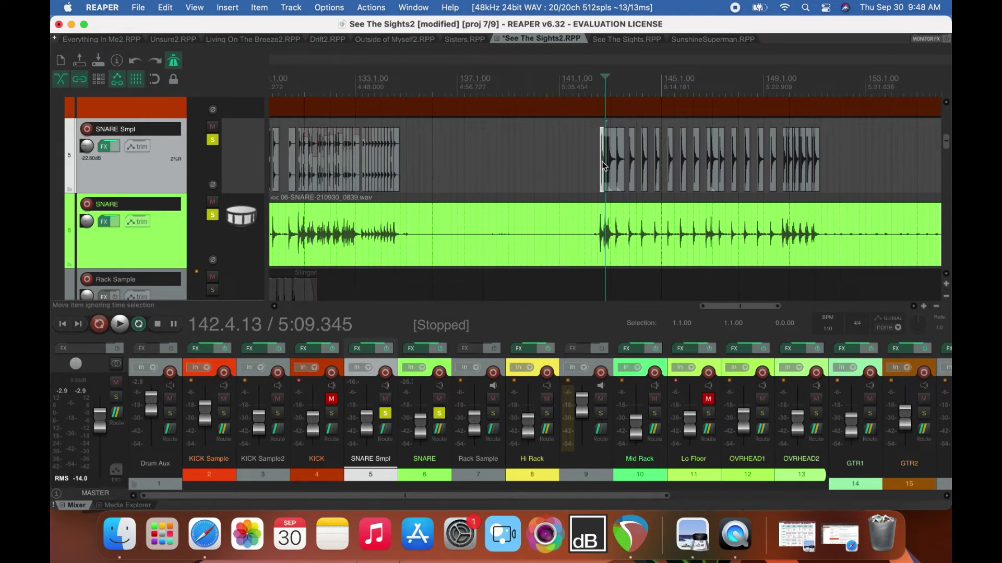
{"action": "scroll", "coordinate": [604, 166], "scroll_direction": "down", "scroll_amount": 3}
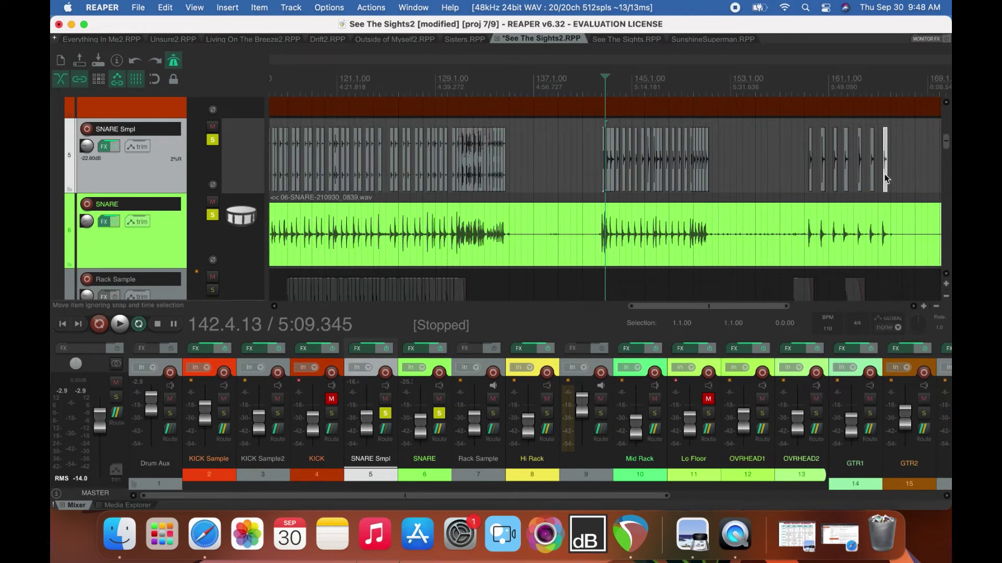
{"action": "left_click", "coordinate": [885, 178], "text": "shift"}
{"action": "left_click", "coordinate": [897, 174]}
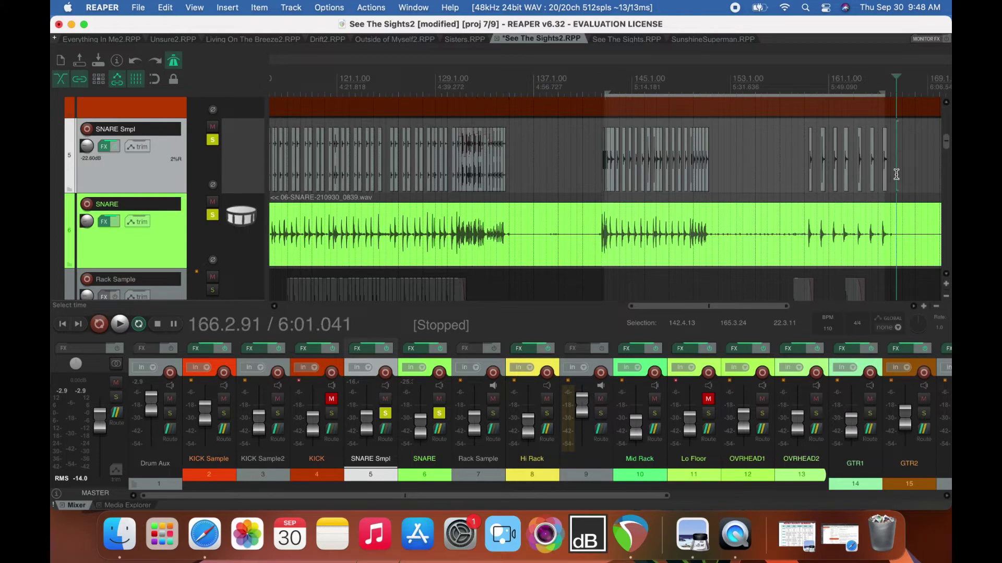
{"action": "right_click", "coordinate": [892, 120]}
{"action": "left_click", "coordinate": [801, 42]}
Select all SNARE Smpl samples from 142.3 to the last hit near 165.3, and open the slingerland-kit sample folder in the Media Explorer.
{"action": "left_click", "coordinate": [887, 176]}
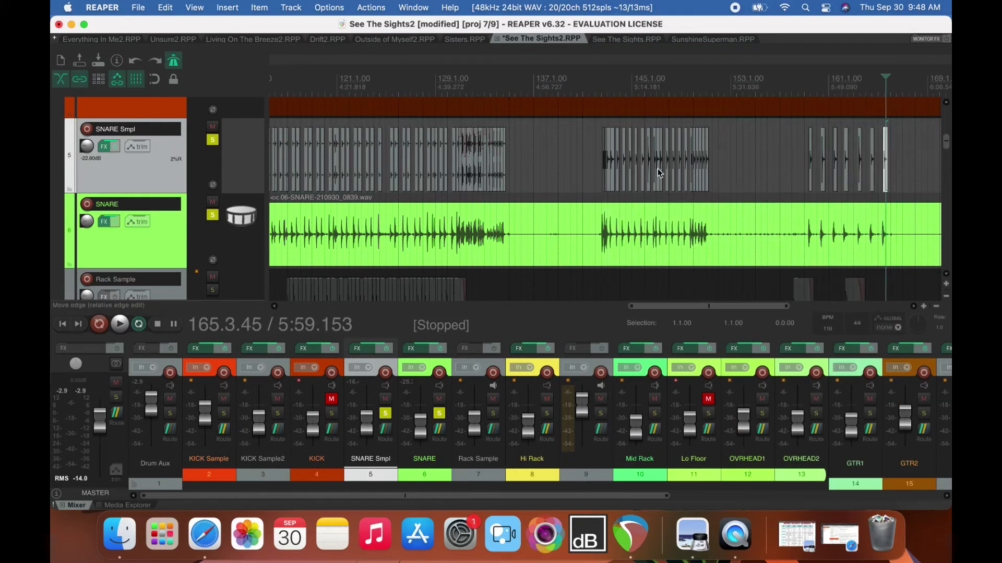
{"action": "left_click", "coordinate": [603, 177], "text": "shift"}
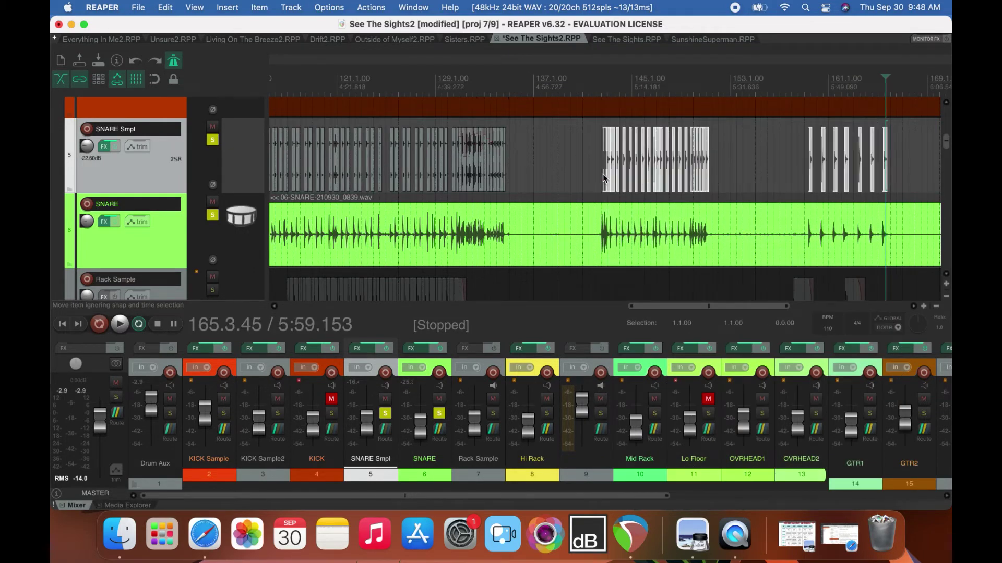
{"action": "left_click", "coordinate": [126, 505]}
{"action": "scroll", "coordinate": [177, 405], "scroll_direction": "up", "scroll_amount": 4}
{"action": "scroll", "coordinate": [178, 405], "scroll_direction": "up", "scroll_amount": 2}
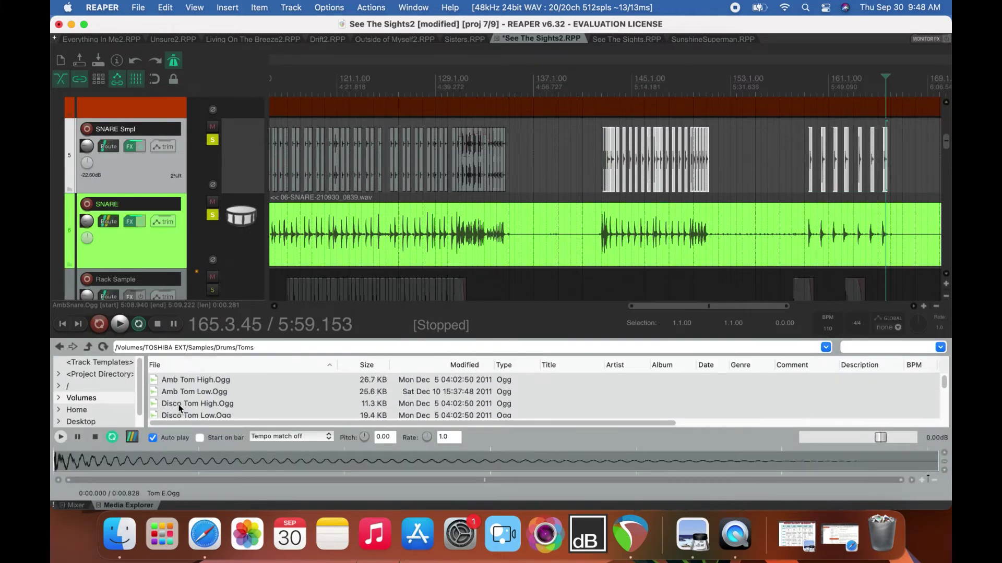
{"action": "left_click", "coordinate": [59, 347]}
{"action": "scroll", "coordinate": [181, 412], "scroll_direction": "up", "scroll_amount": 2}
{"action": "left_click", "coordinate": [57, 348]}
{"action": "scroll", "coordinate": [201, 394], "scroll_direction": "down", "scroll_amount": 3}
{"action": "scroll", "coordinate": [201, 395], "scroll_direction": "down", "scroll_amount": 2}
{"action": "scroll", "coordinate": [200, 395], "scroll_direction": "up", "scroll_amount": 2}
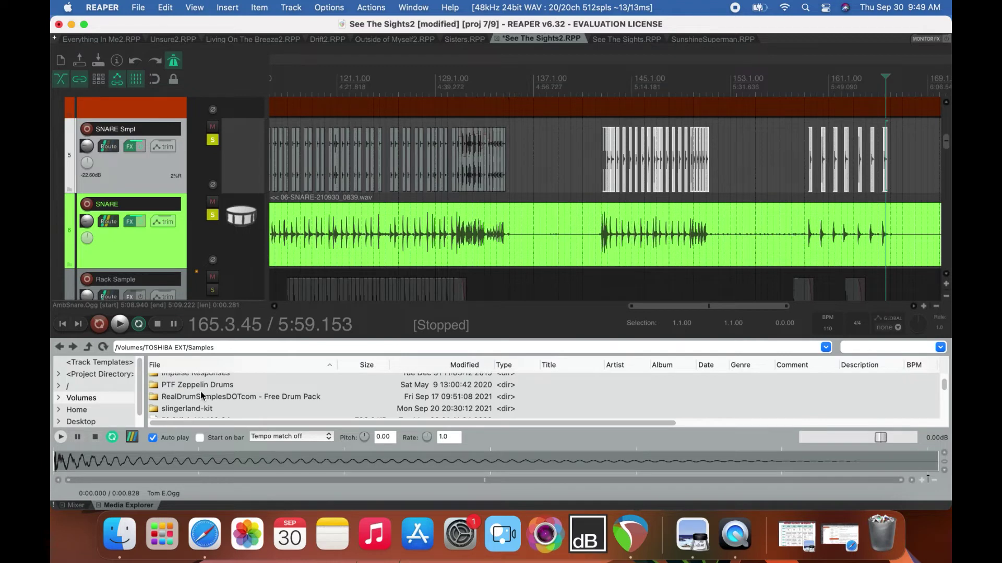
{"action": "double_click", "coordinate": [201, 409]}
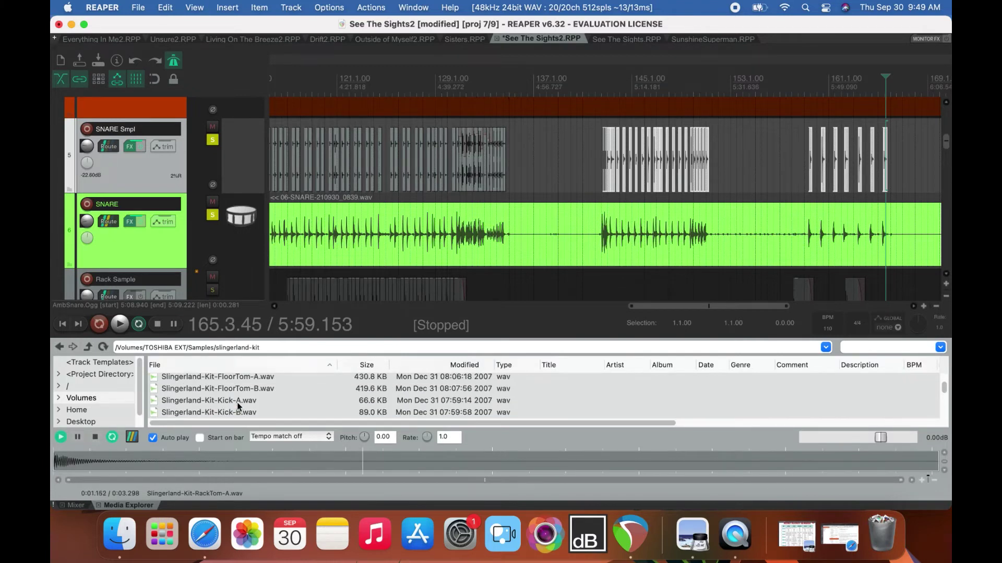
Replace the media source of the selected samples with Ludwig-Snare-A.wav and return to the mixer.
{"action": "scroll", "coordinate": [237, 402], "scroll_direction": "up", "scroll_amount": 5}
{"action": "left_click", "coordinate": [226, 382]}
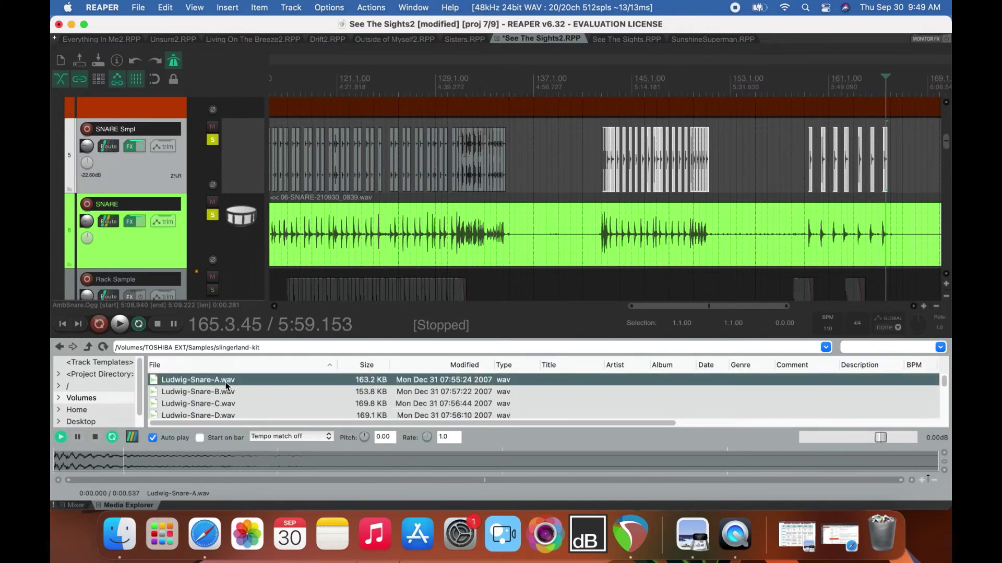
{"action": "right_click", "coordinate": [226, 385]}
{"action": "mouse_move", "coordinate": [275, 286]}
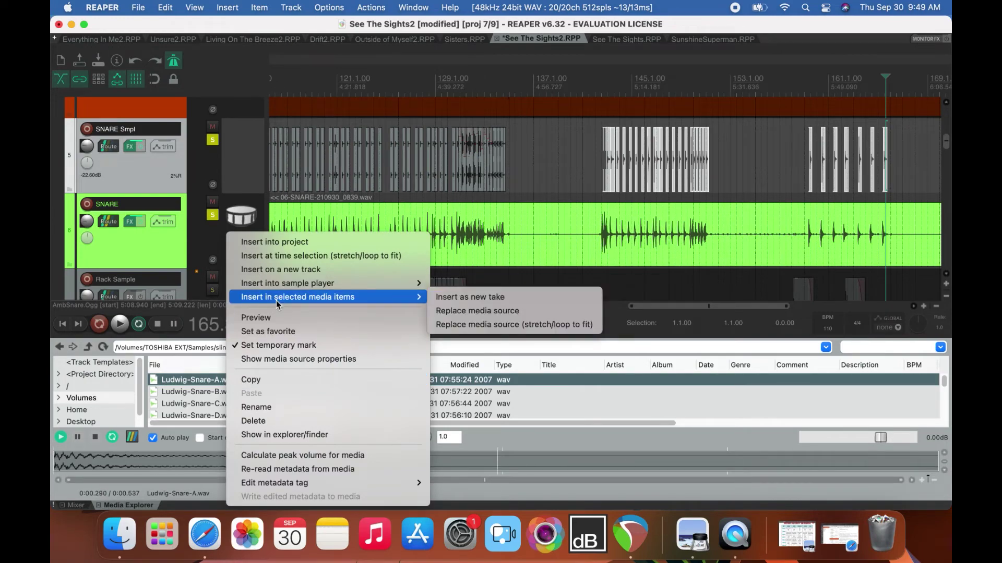
{"action": "left_click", "coordinate": [458, 312]}
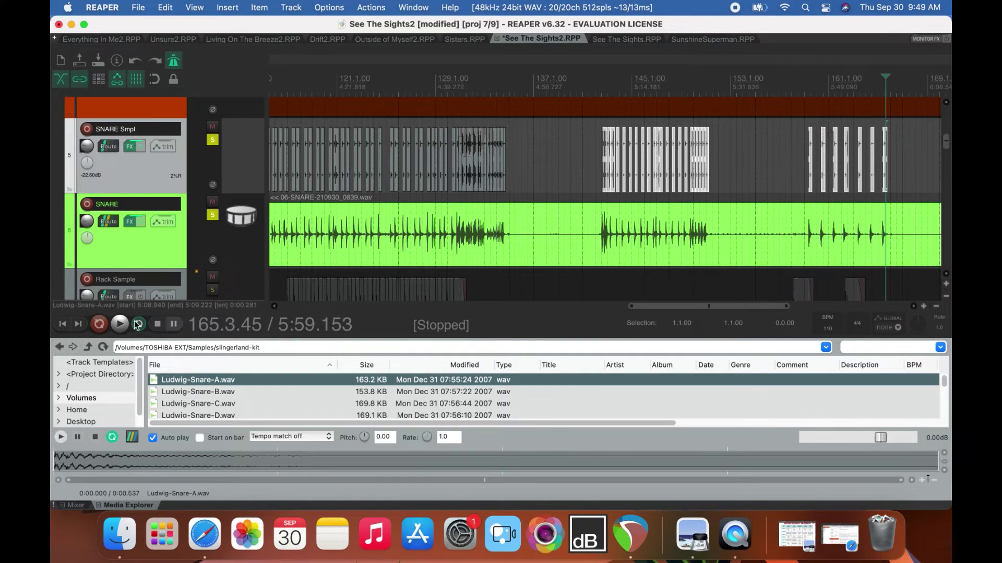
{"action": "left_click", "coordinate": [77, 506]}
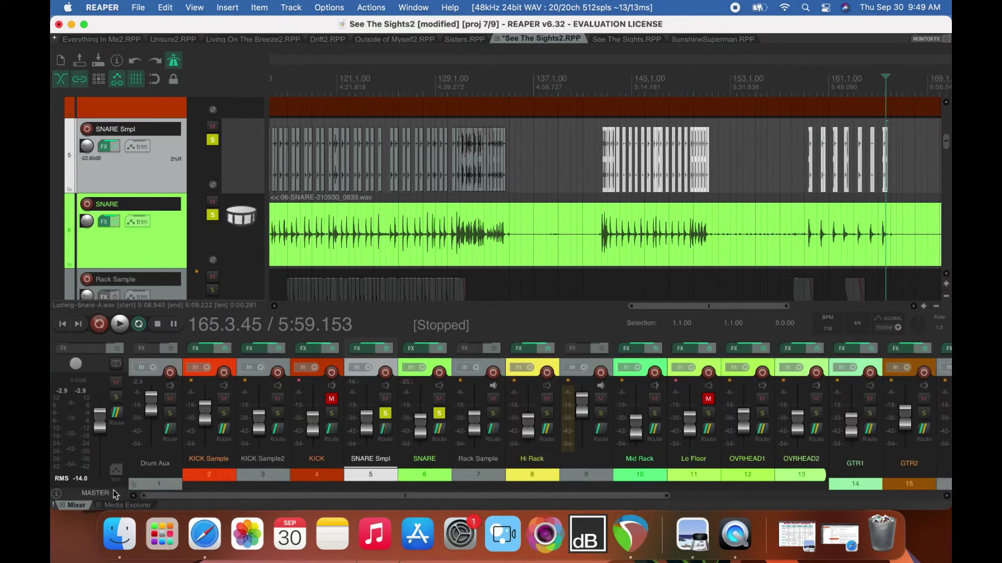
Play both snare tracks from around bar 132, near 134 and from 142.4.93 to compare the samples.
{"action": "left_click", "coordinate": [475, 92]}
{"action": "key", "text": "space"}
{"action": "left_click", "coordinate": [499, 92]}
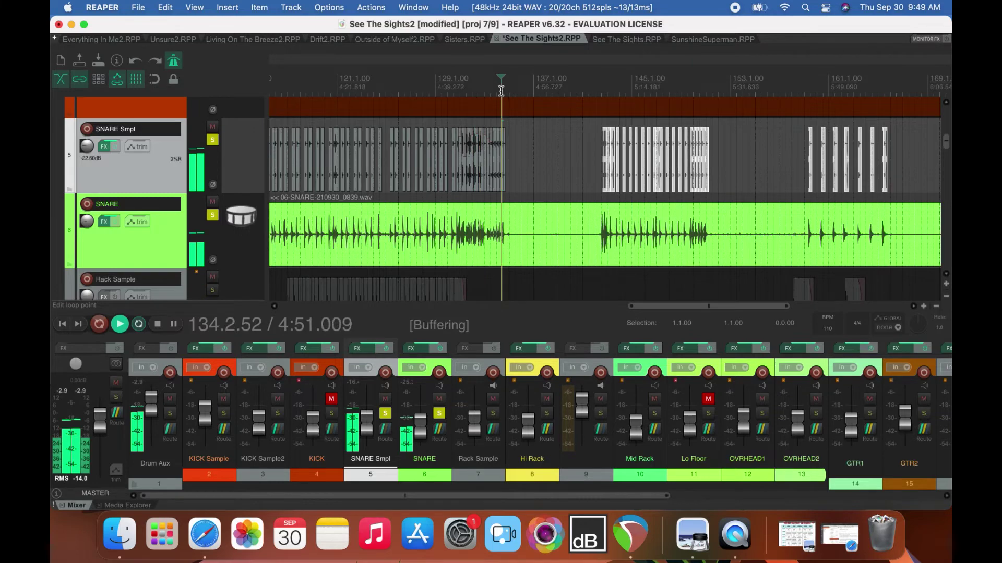
{"action": "left_click", "coordinate": [605, 92]}
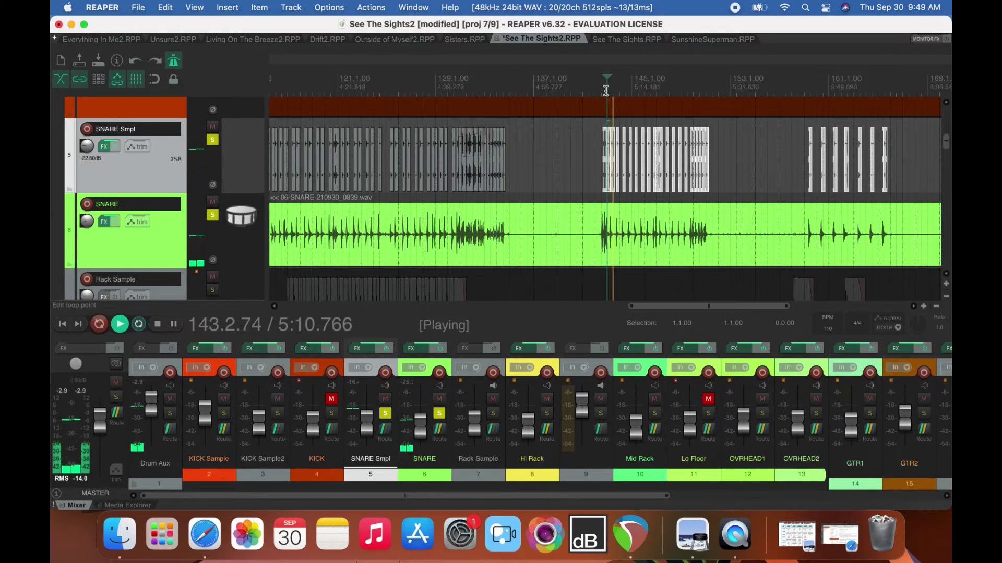
{"action": "key", "text": "space"}
Select the SNARE Smpl samples just before 143.1 and before 143.2, and trim their ends to remove the repeated hits.
{"action": "scroll", "coordinate": [605, 88], "scroll_direction": "up", "scroll_amount": 10}
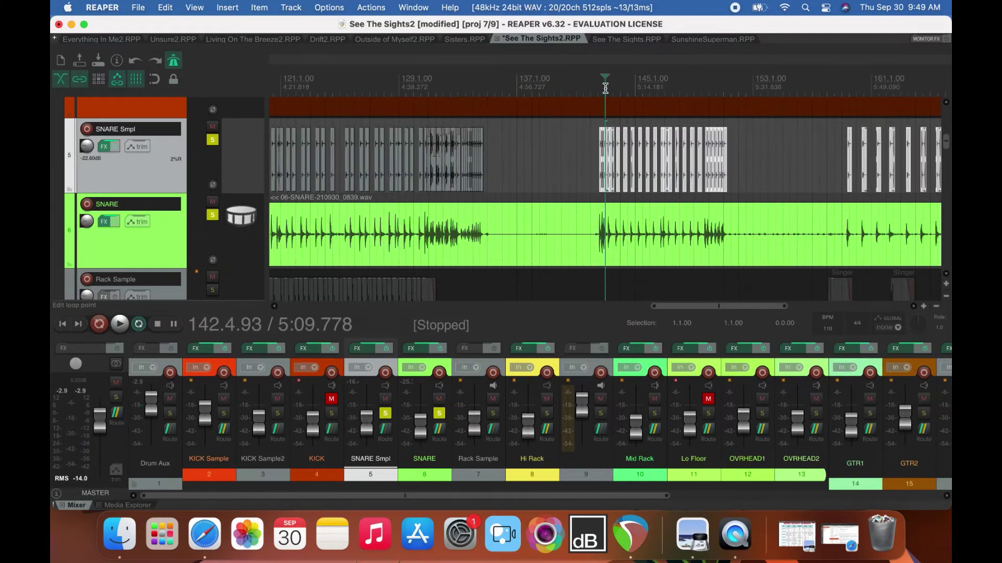
{"action": "scroll", "coordinate": [605, 88], "scroll_direction": "up", "scroll_amount": 3}
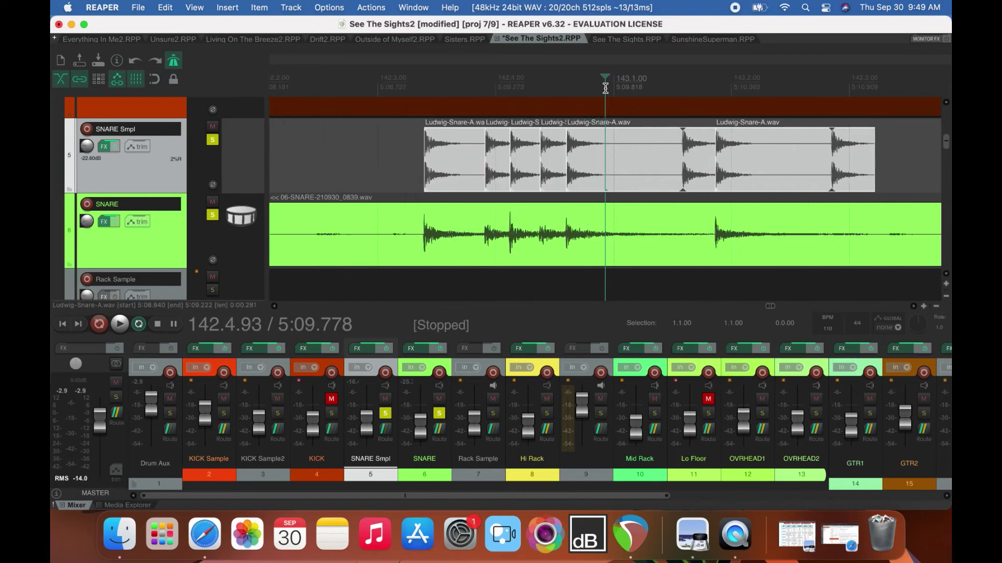
{"action": "left_click", "coordinate": [689, 172]}
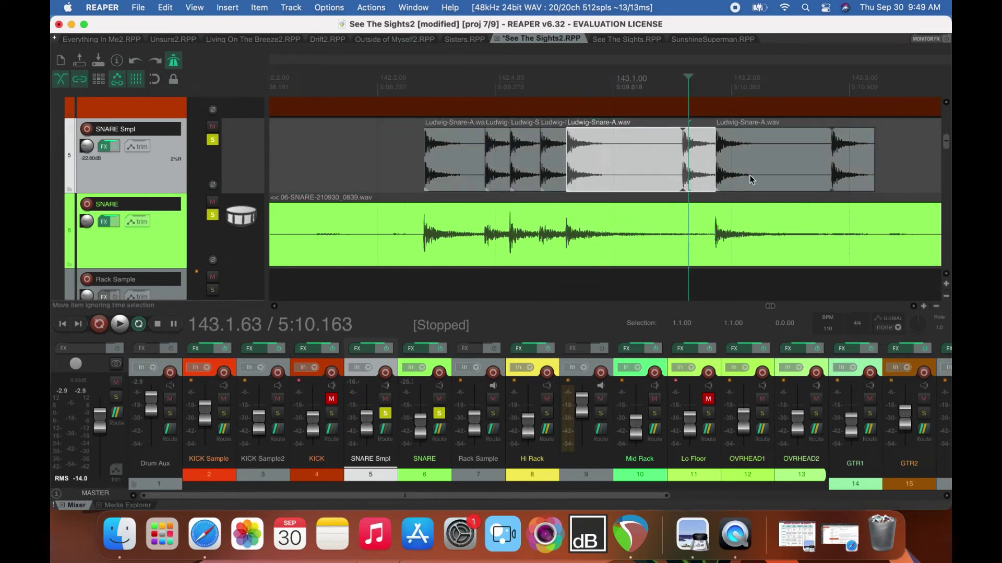
{"action": "left_click", "coordinate": [777, 173], "text": "shift"}
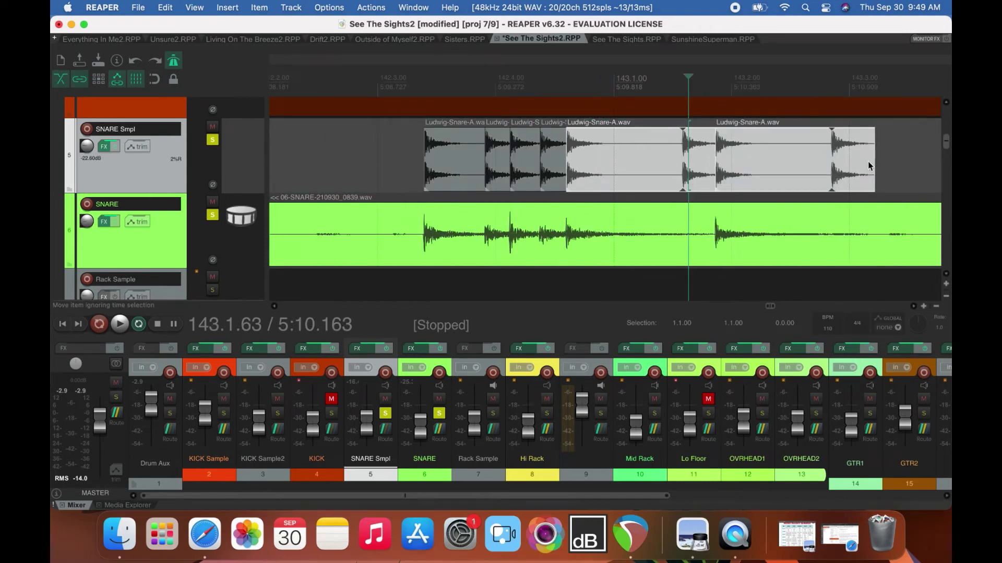
{"action": "left_click_drag", "start_coordinate": [870, 162], "coordinate": [831, 162]}
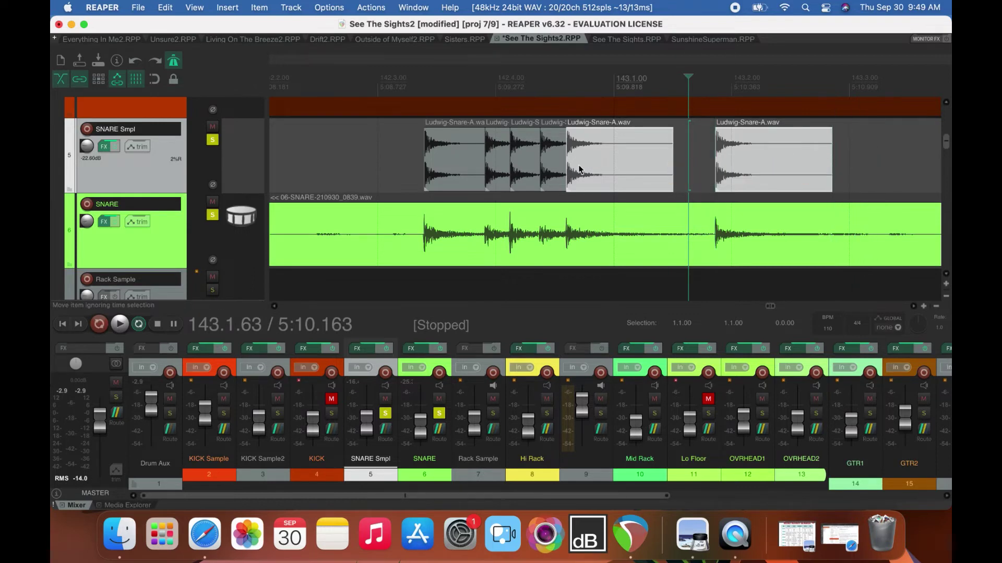
Play the fill from after 142.3, and lower its third sample to -2.59 dB and its fourth to -4.38 dB.
{"action": "left_click", "coordinate": [398, 81]}
{"action": "key", "text": "space"}
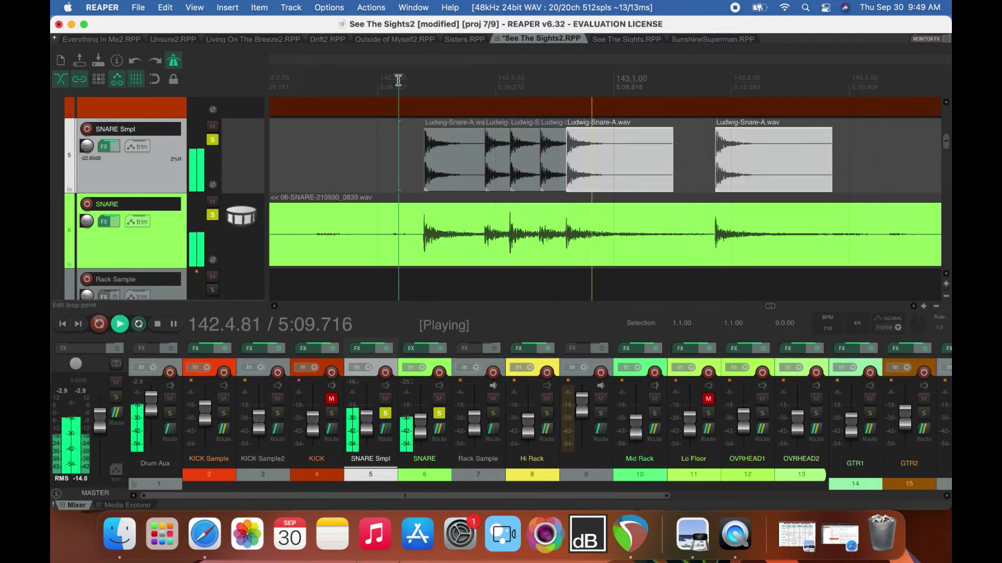
{"action": "key", "text": "space"}
{"action": "left_click", "coordinate": [526, 131]}
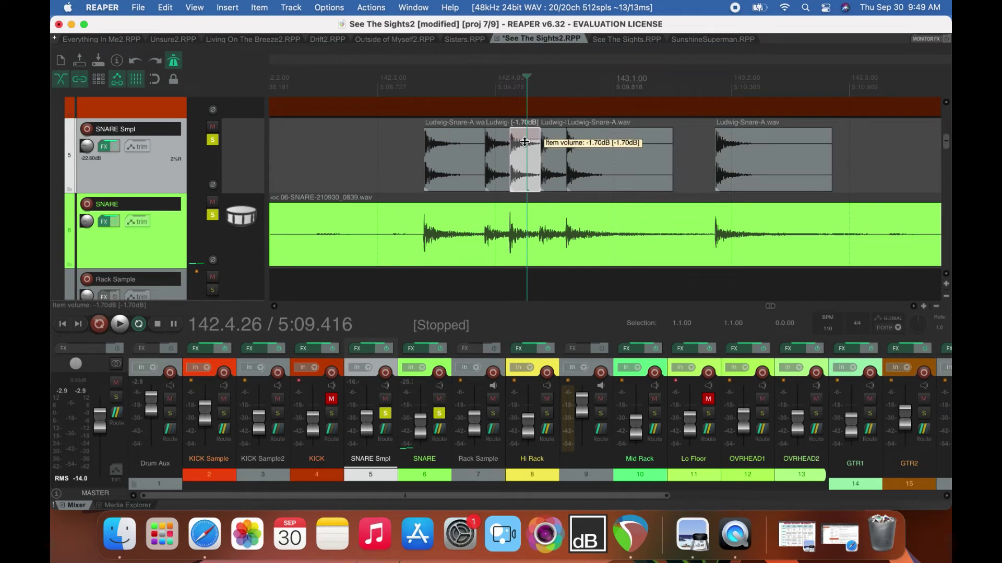
{"action": "left_click", "coordinate": [552, 148]}
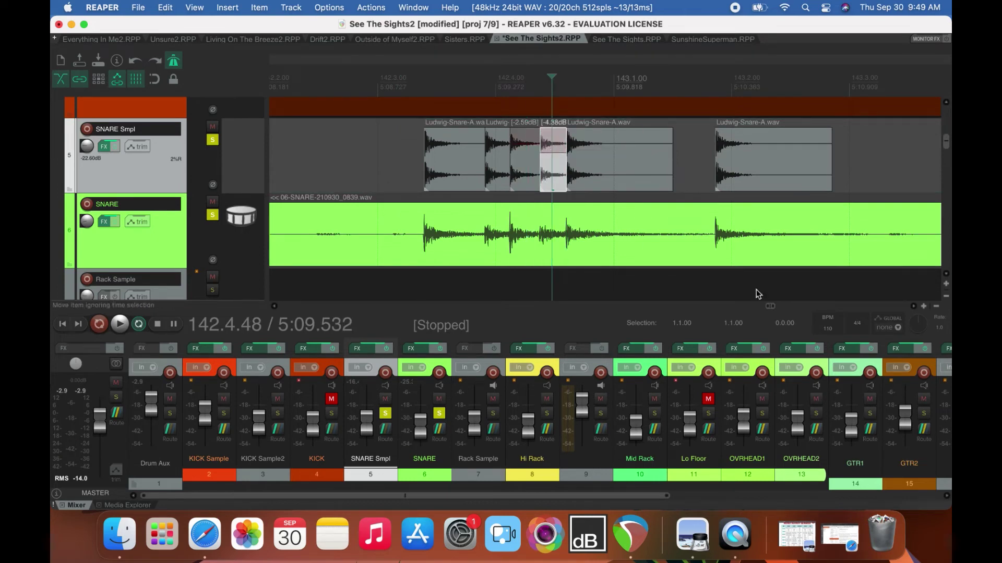
Trim the end of the SNARE Smpl sample just before 147.1 to remove its repeated hit.
{"action": "scroll", "coordinate": [910, 309], "scroll_direction": "right", "scroll_amount": 10}
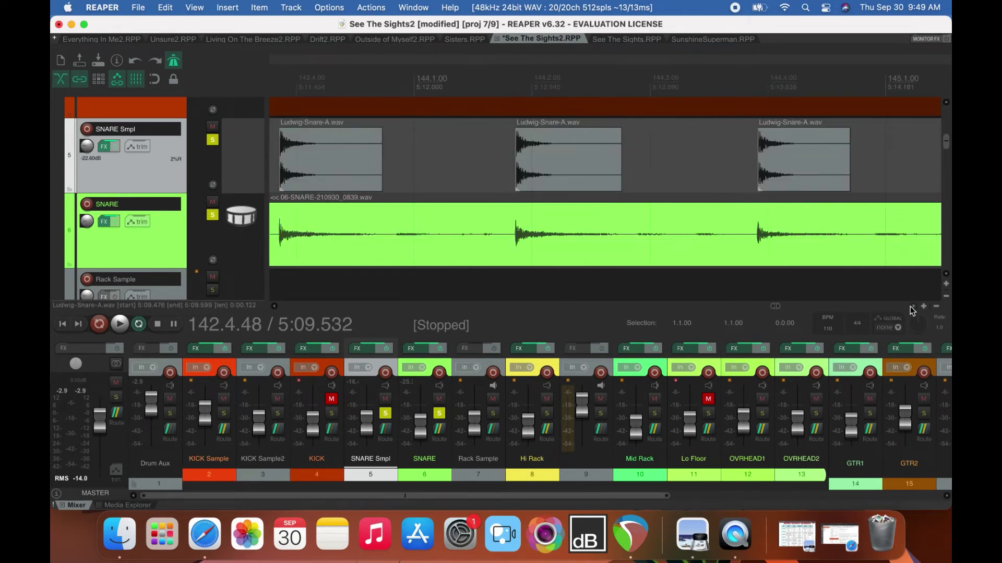
{"action": "scroll", "coordinate": [910, 308], "scroll_direction": "right", "scroll_amount": 10}
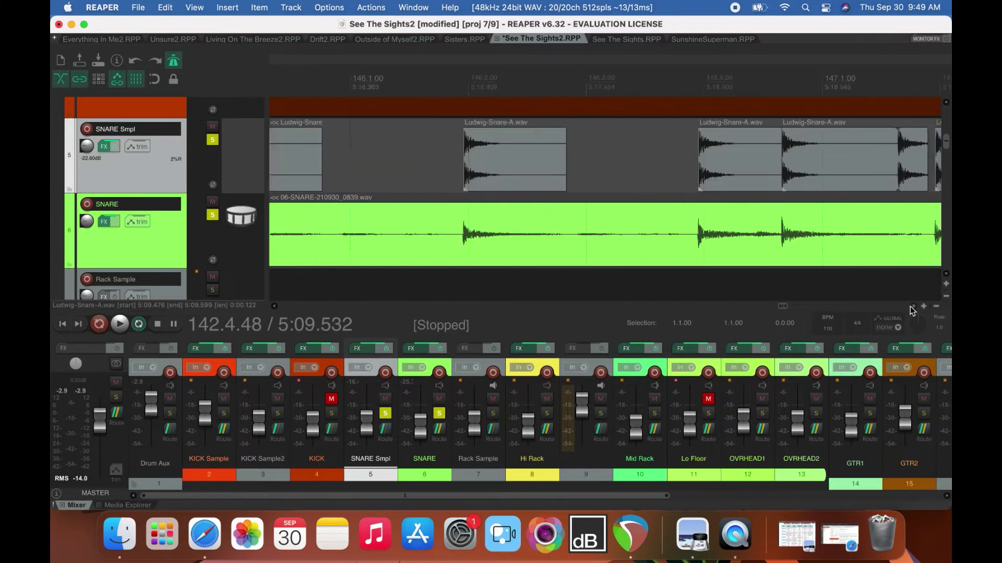
{"action": "left_click_drag", "start_coordinate": [672, 185], "coordinate": [641, 187]}
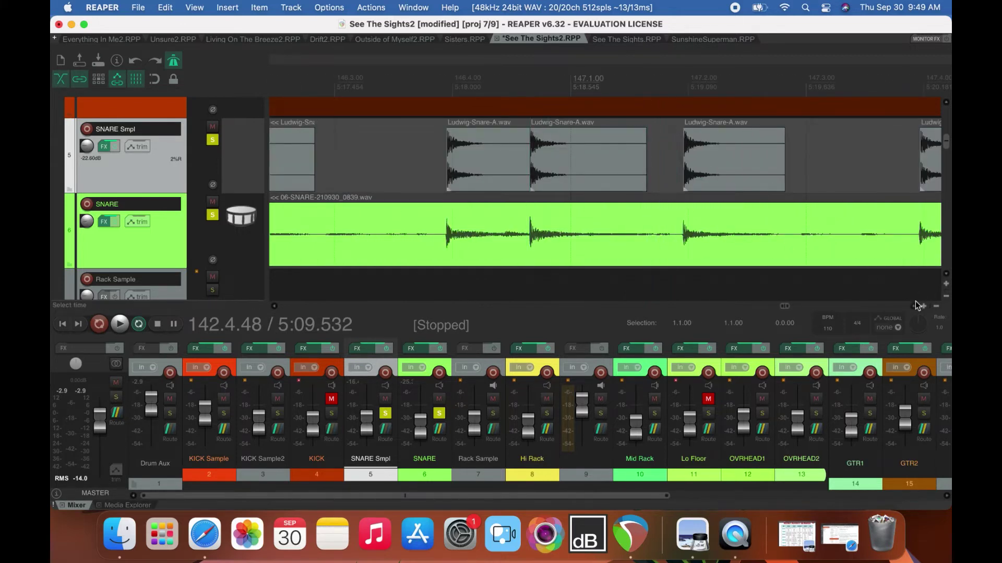
Trim the repeated hit off the end of the SNARE Smpl sample after 160.2, and play it back from just before.
{"action": "scroll", "coordinate": [916, 308], "scroll_direction": "right", "scroll_amount": 8}
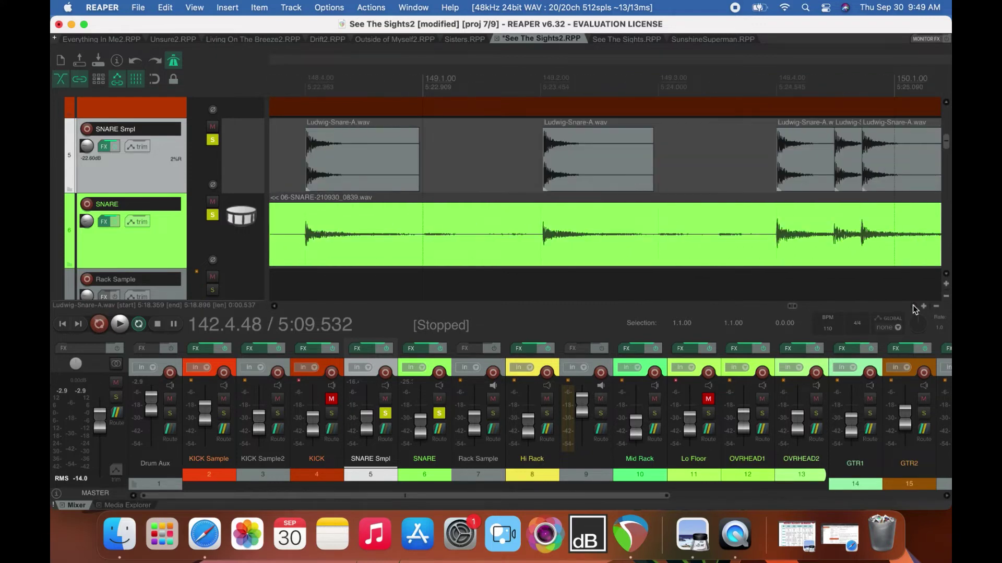
{"action": "scroll", "coordinate": [915, 310], "scroll_direction": "right", "scroll_amount": 8}
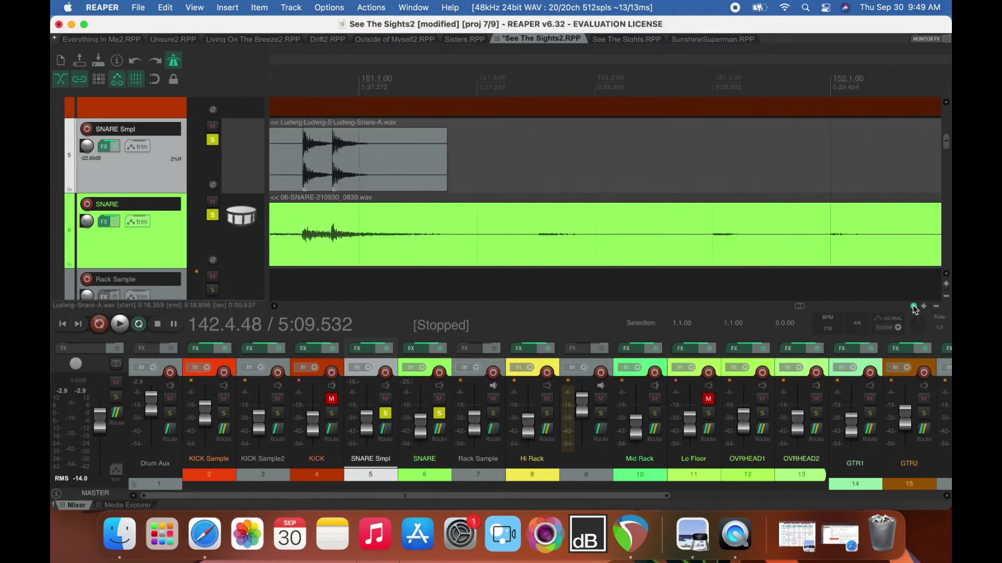
{"action": "scroll", "coordinate": [914, 309], "scroll_direction": "right", "scroll_amount": 8}
{"action": "left_click", "coordinate": [812, 73]}
{"action": "scroll", "coordinate": [813, 72], "scroll_direction": "down", "scroll_amount": 1}
{"action": "scroll", "coordinate": [806, 138], "scroll_direction": "down", "scroll_amount": 10}
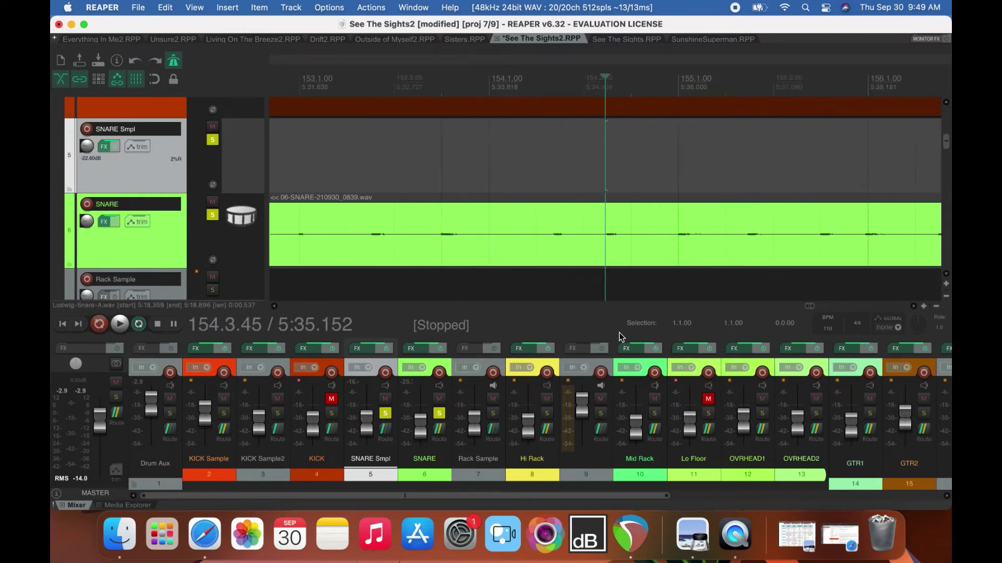
{"action": "left_click", "coordinate": [701, 82]}
{"action": "scroll", "coordinate": [701, 82], "scroll_direction": "up", "scroll_amount": 8}
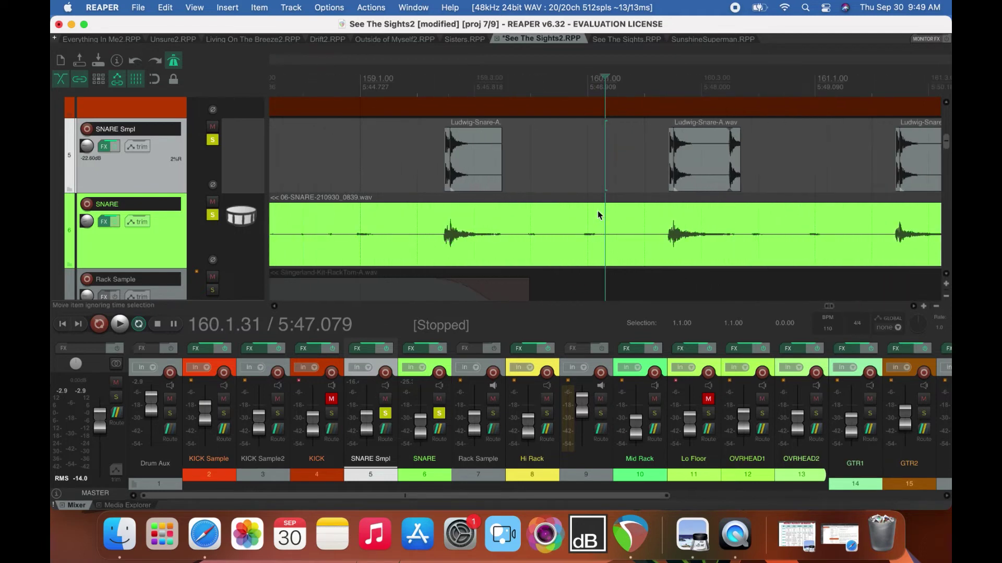
{"action": "left_click_drag", "start_coordinate": [744, 155], "coordinate": [727, 154]}
{"action": "left_click", "coordinate": [658, 82]}
{"action": "key", "text": "space"}
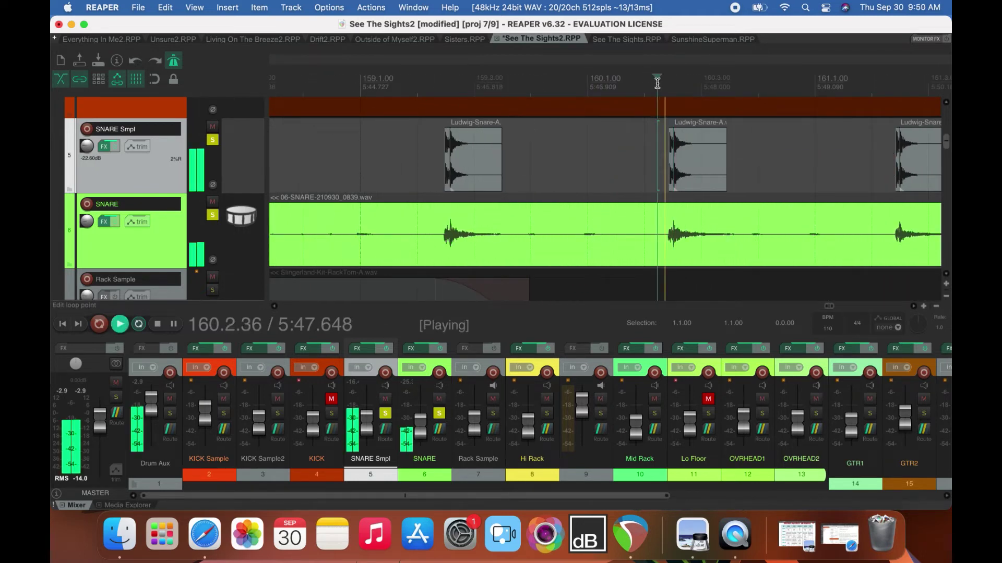
{"action": "key", "text": "space"}
Trim the ends of the SNARE Smpl samples after 161.2 and 162.2 to remove their repeated hits.
{"action": "scroll", "coordinate": [803, 235], "scroll_direction": "right", "scroll_amount": 5}
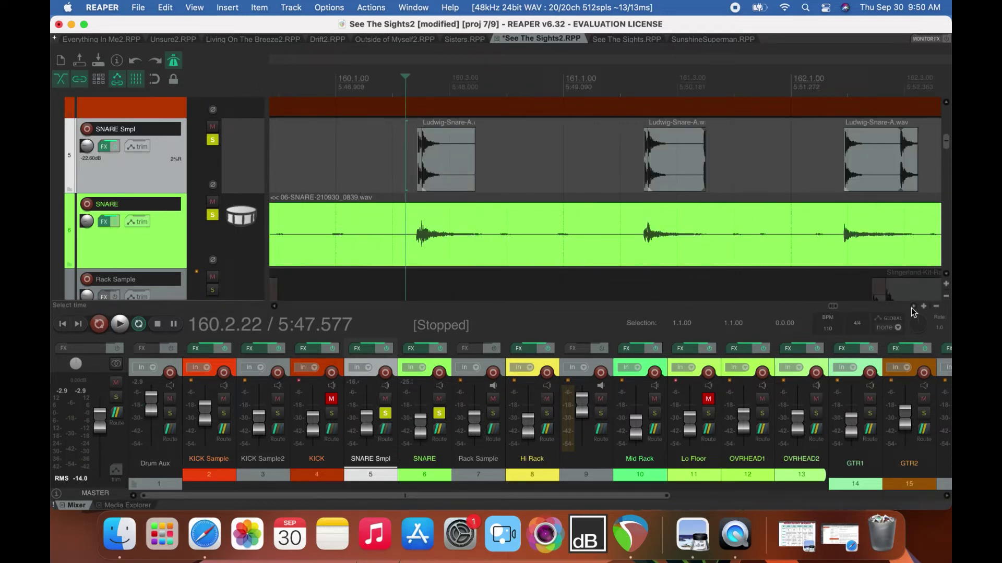
{"action": "left_click", "coordinate": [697, 158]}
{"action": "left_click_drag", "start_coordinate": [699, 162], "coordinate": [698, 161]}
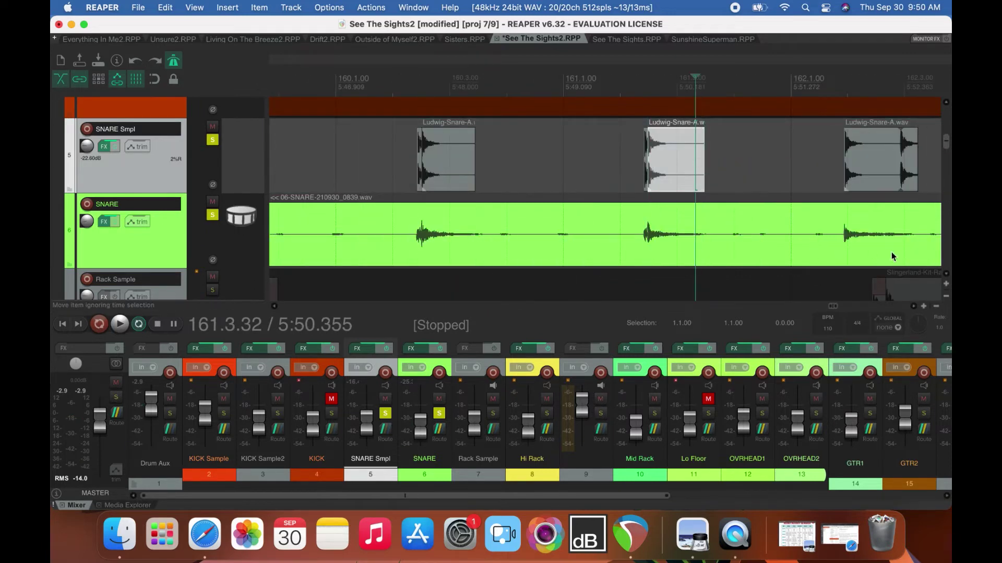
{"action": "left_click", "coordinate": [911, 156]}
{"action": "left_click_drag", "start_coordinate": [912, 158], "coordinate": [900, 159]}
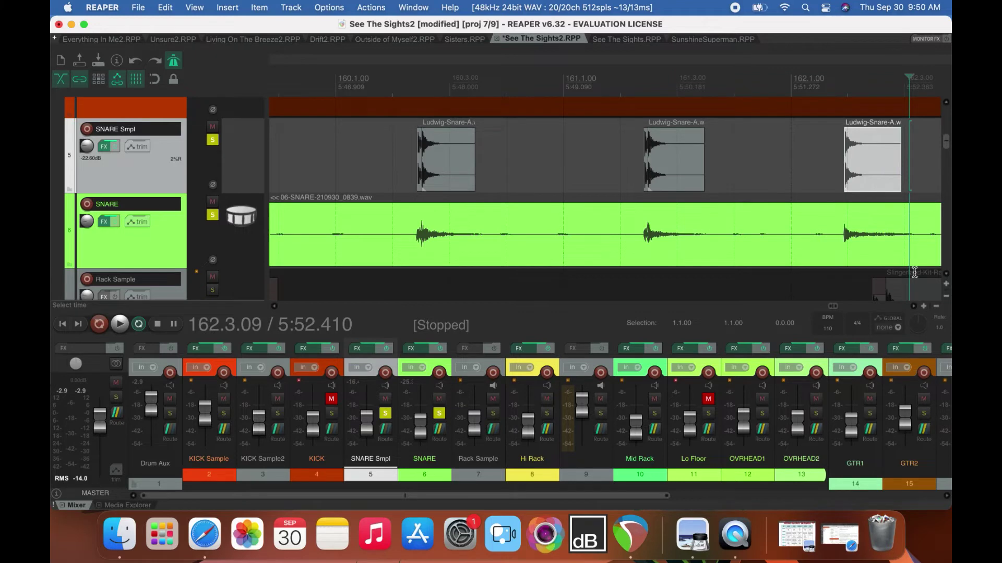
Select the last two SNARE Smpl samples, after 164.2 and 165.2.
{"action": "scroll", "coordinate": [910, 234], "scroll_direction": "right", "scroll_amount": 10}
{"action": "scroll", "coordinate": [783, 234], "scroll_direction": "right", "scroll_amount": 5}
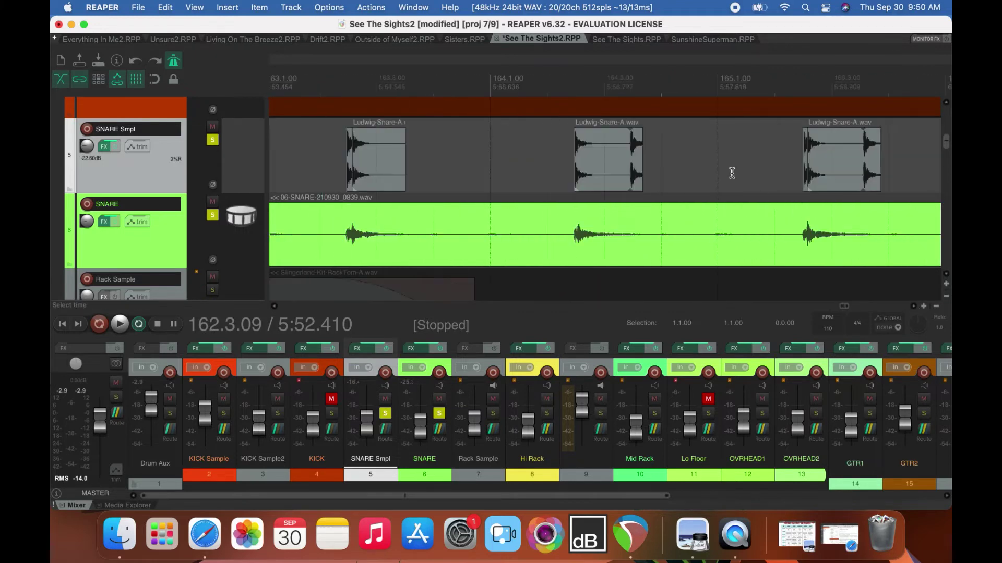
{"action": "left_click", "coordinate": [635, 160]}
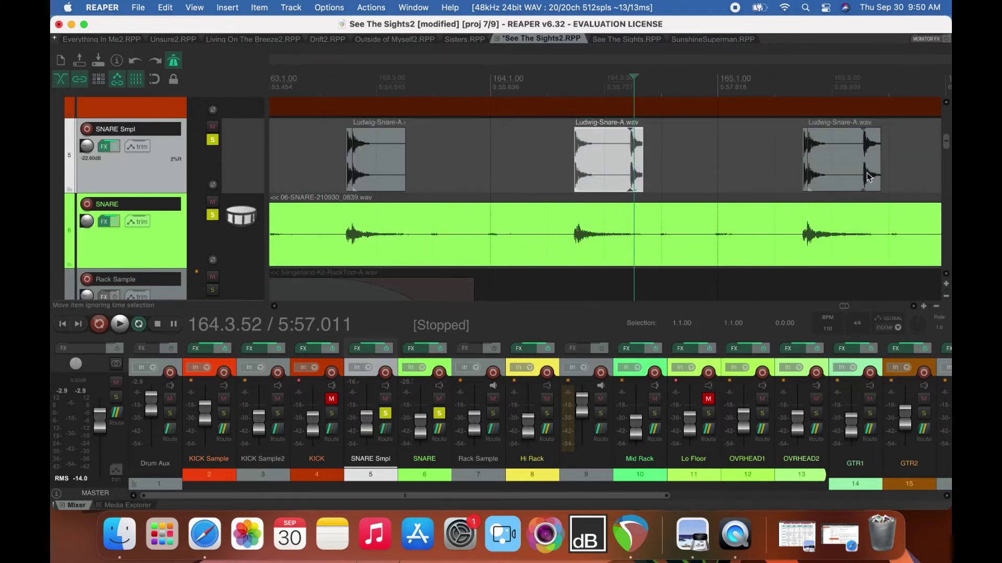
{"action": "left_click", "coordinate": [868, 176]}
{"action": "scroll", "coordinate": [918, 307], "scroll_direction": "right", "scroll_amount": 7}
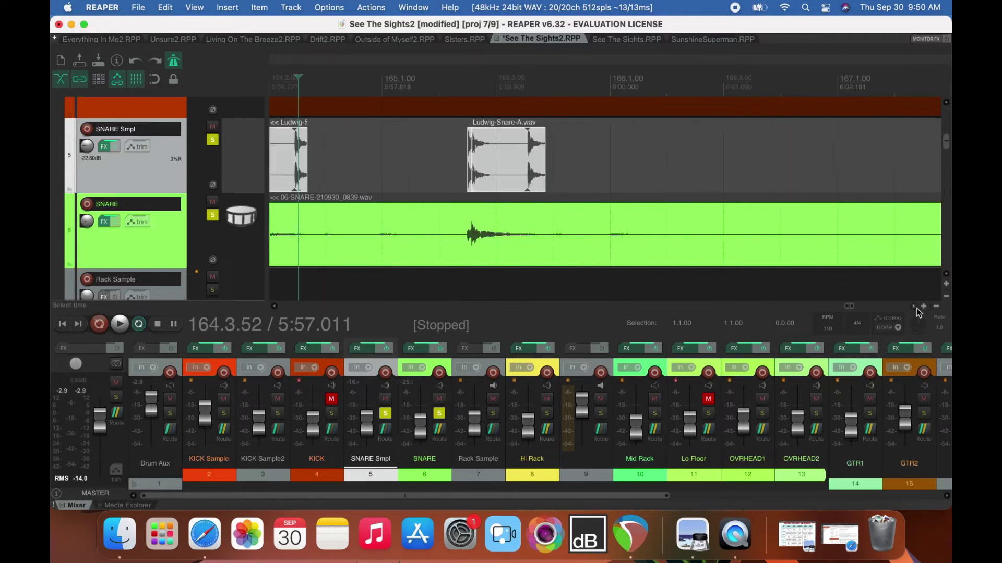
{"action": "left_click", "coordinate": [540, 164]}
{"action": "left_click", "coordinate": [293, 155], "text": "super"}
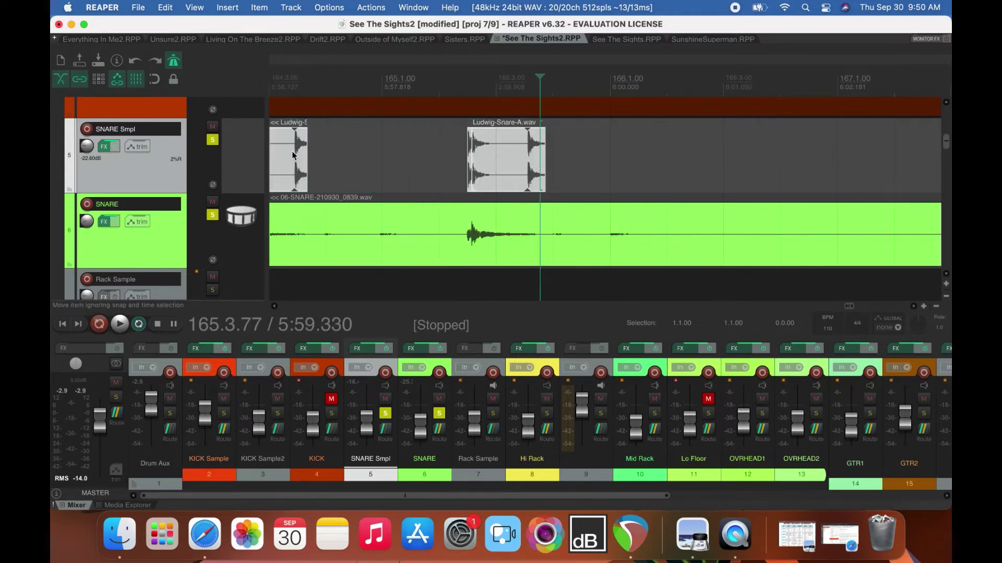
{"action": "left_click_drag", "start_coordinate": [308, 155], "coordinate": [296, 155]}
{"action": "left_click", "coordinate": [500, 157]}
{"action": "left_click_drag", "start_coordinate": [533, 161], "coordinate": [527, 160]}
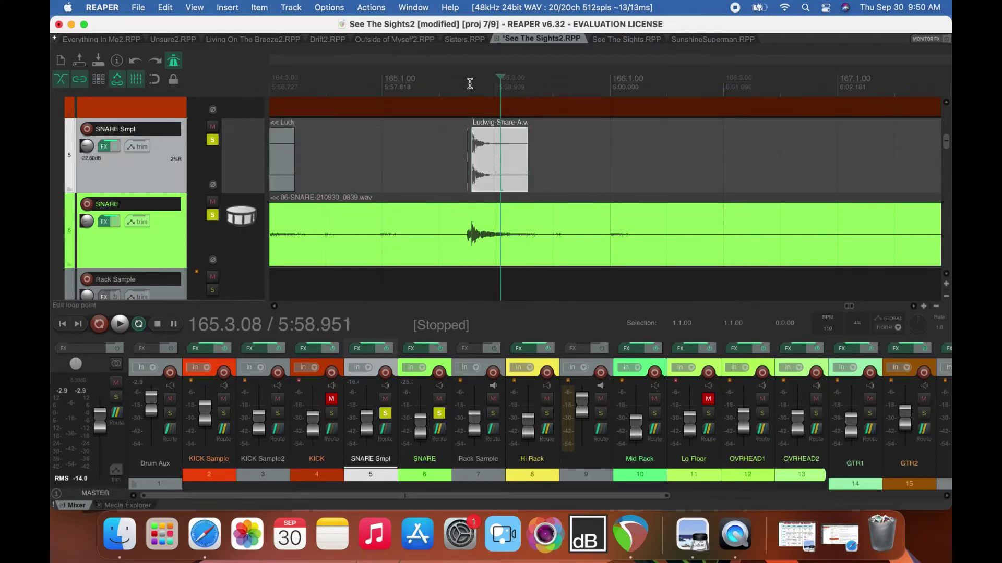
{"action": "key", "text": "super+z"}
{"action": "key", "text": "super+z"}
{"action": "key", "text": "super+z"}
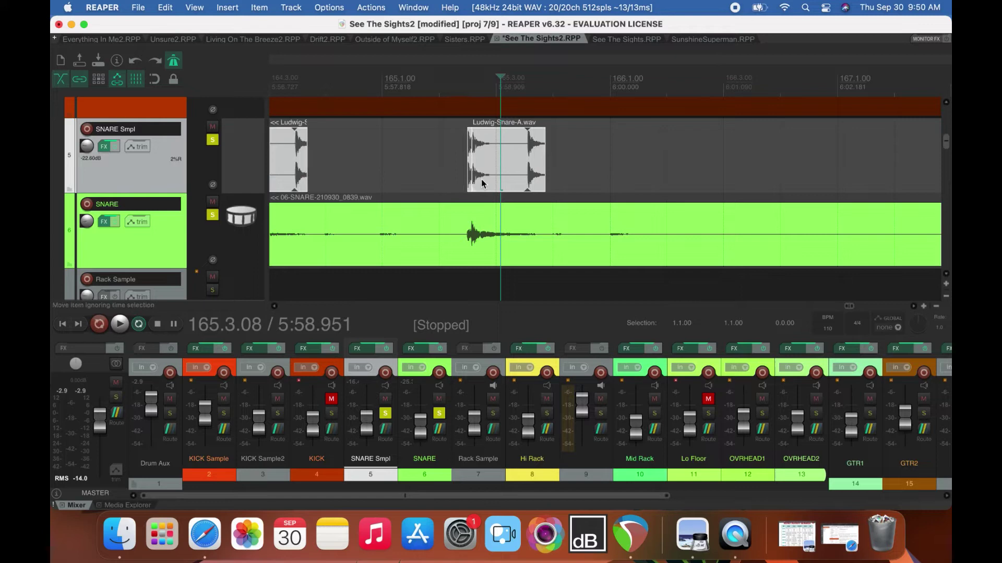
{"action": "key", "text": "super+z"}
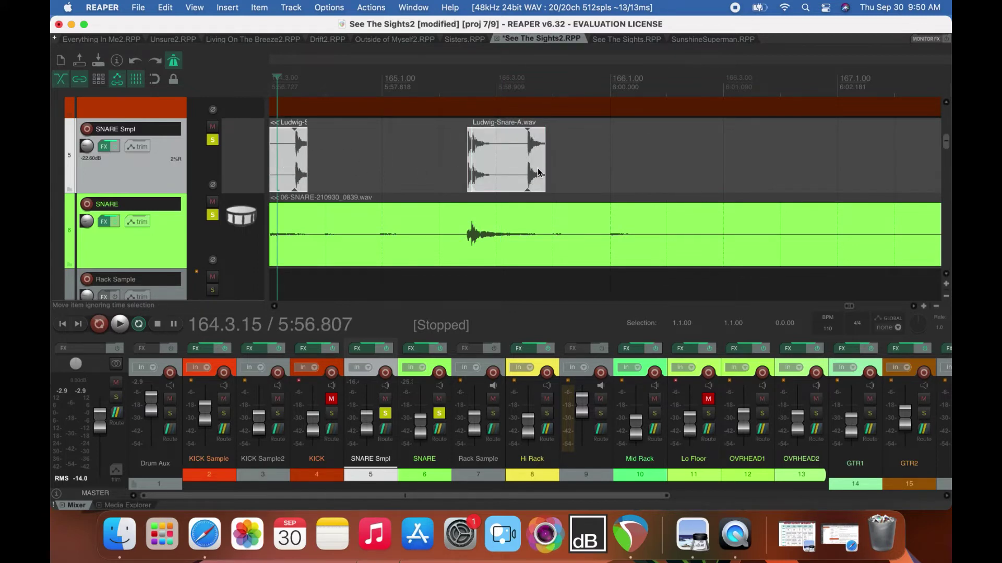
Trim the ends of the last two SNARE Smpl samples, in bars 164 and 165, to remove their repeated hits.
{"action": "left_click", "coordinate": [515, 157]}
{"action": "left_click_drag", "start_coordinate": [309, 153], "coordinate": [294, 153]}
{"action": "left_click", "coordinate": [525, 160]}
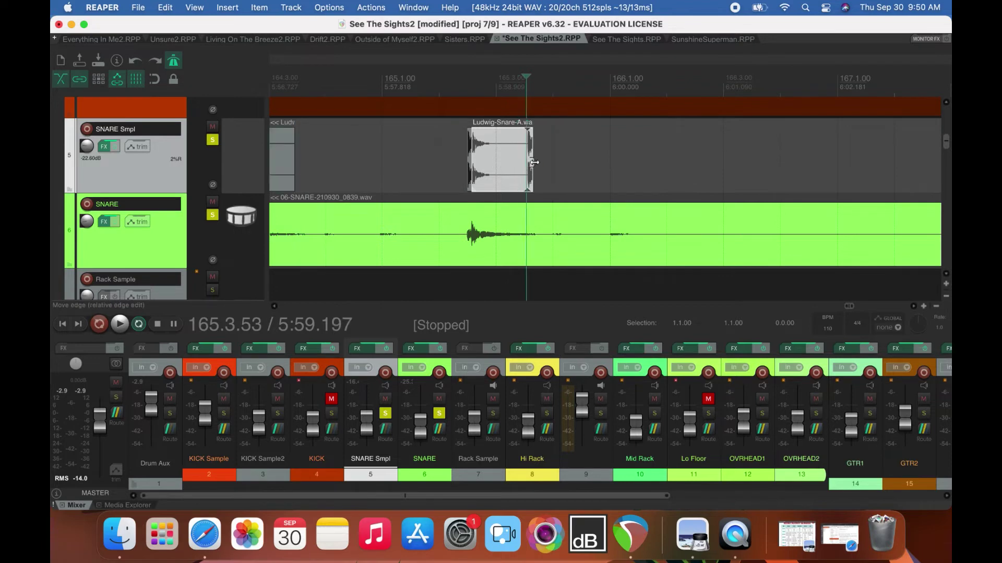
{"action": "left_click_drag", "start_coordinate": [532, 163], "coordinate": [527, 162]}
{"action": "scroll", "coordinate": [527, 163], "scroll_direction": "down", "scroll_amount": 6}
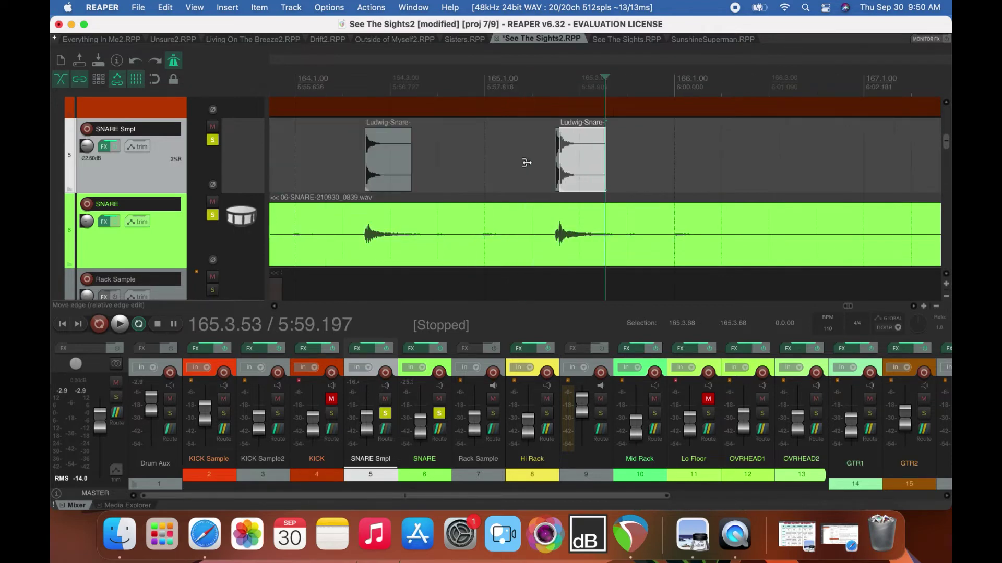
{"action": "scroll", "coordinate": [527, 163], "scroll_direction": "down", "scroll_amount": 3}
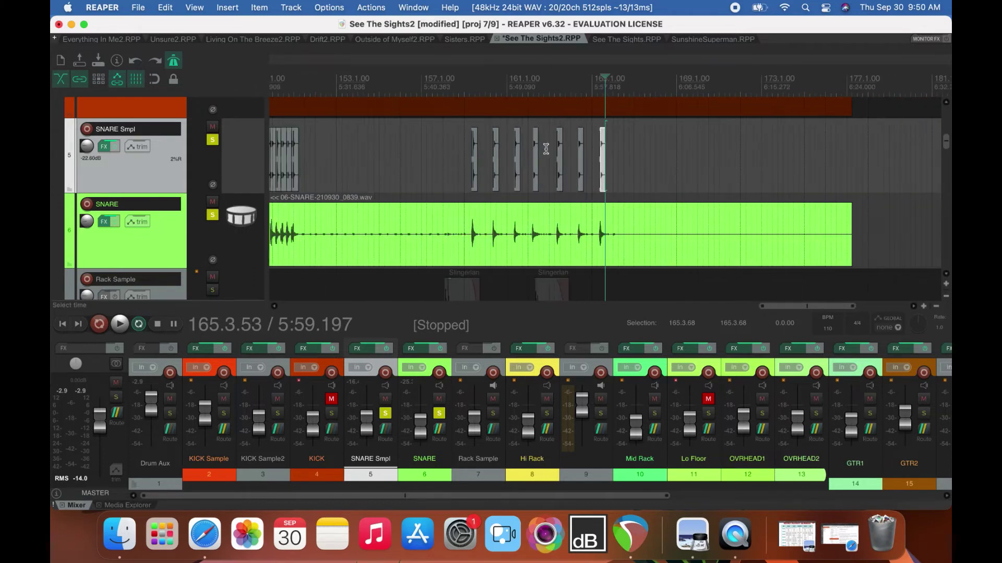
Save the project.
{"action": "left_click", "coordinate": [463, 81]}
{"action": "left_click", "coordinate": [138, 8]}
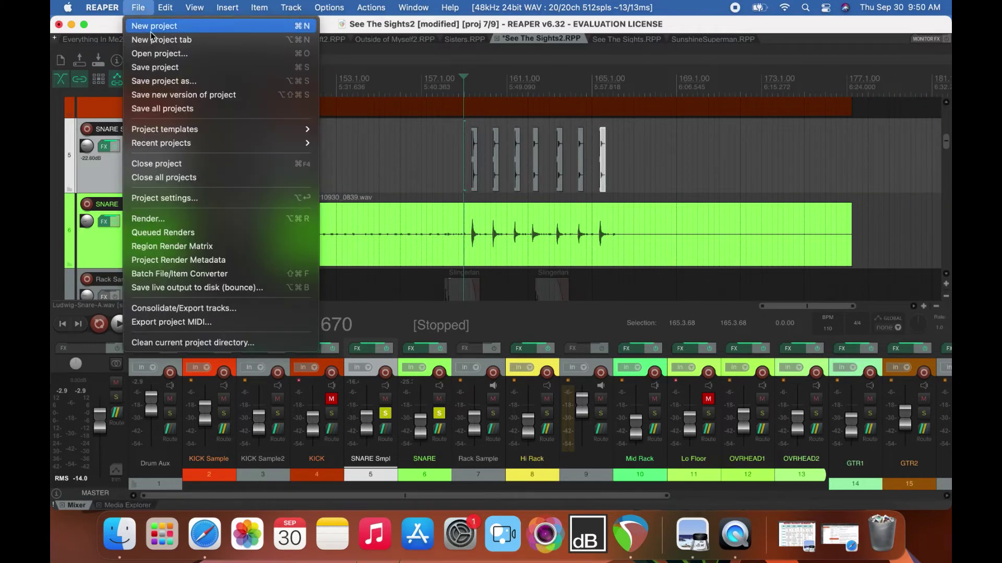
{"action": "left_click", "coordinate": [159, 67]}
Turn off solo on the SNARE and SNARE Smpl tracks.
{"action": "left_click_drag", "start_coordinate": [948, 143], "coordinate": [949, 179]}
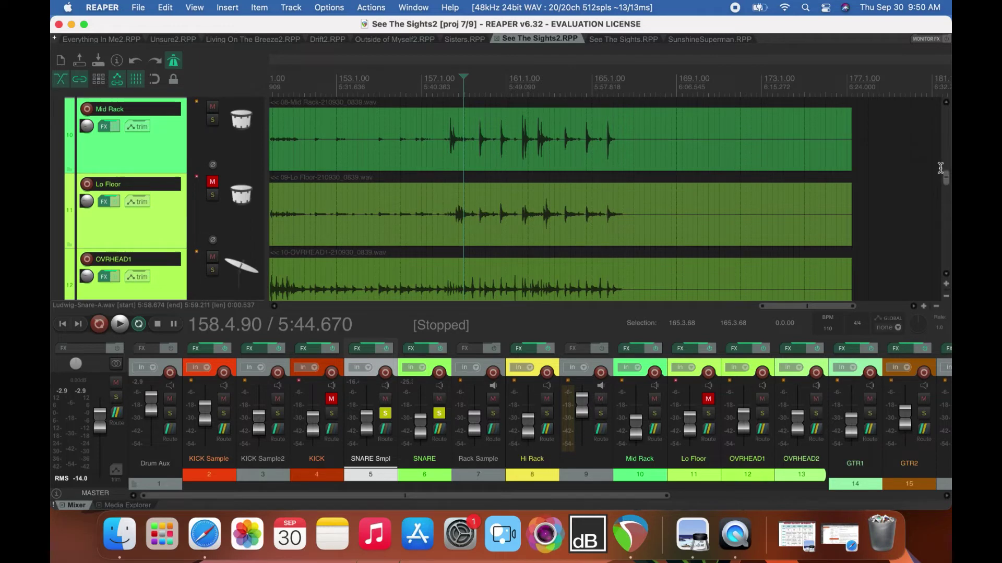
{"action": "left_click", "coordinate": [439, 413]}
{"action": "left_click", "coordinate": [385, 413]}
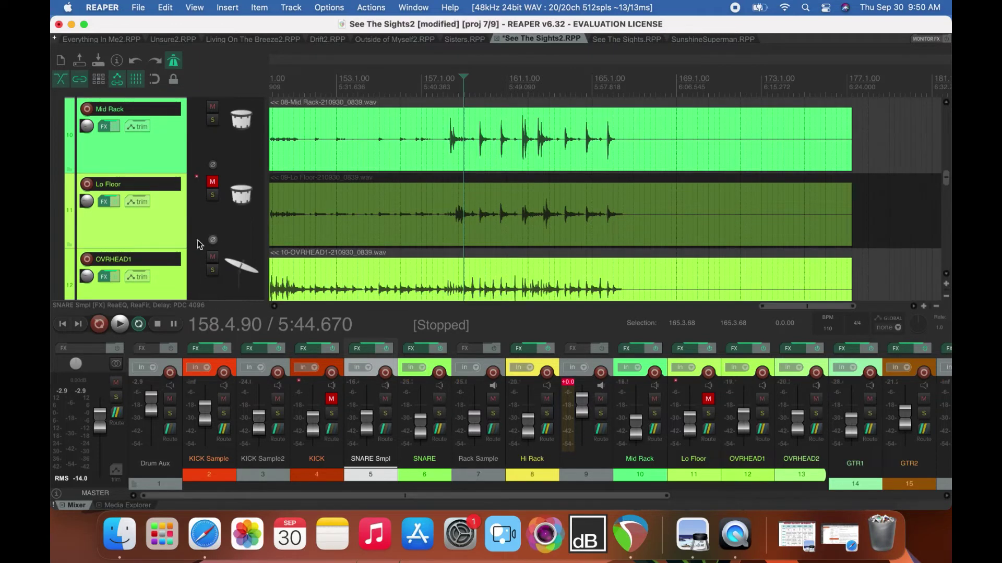
Insert a new empty track directly below the Mid Rack track.
{"action": "left_click", "coordinate": [145, 147]}
{"action": "key", "text": "super+t"}
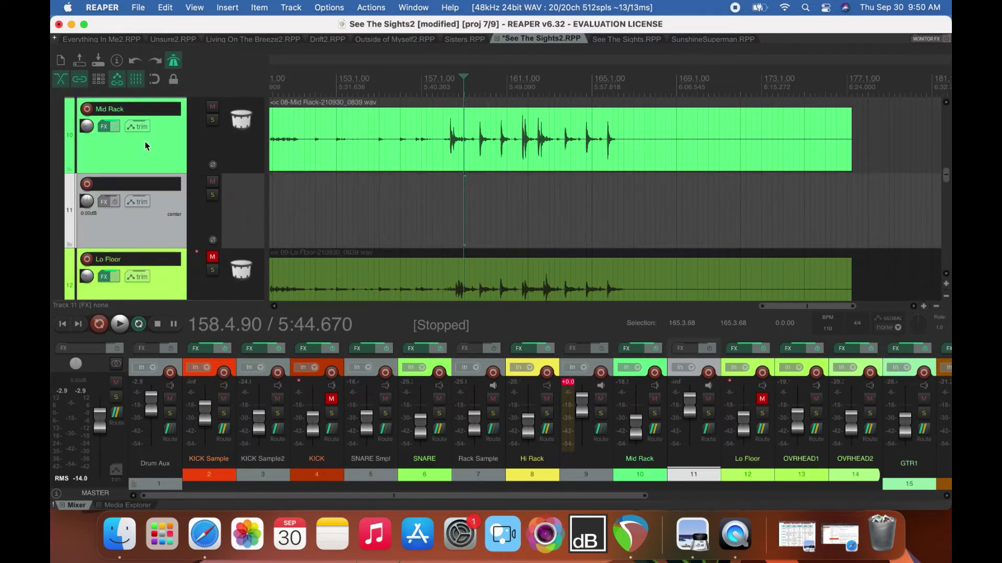
Examine the full length of the Mid Rack and SNARE recordings beside their sample tracks, starting from the project start.
{"action": "left_click", "coordinate": [608, 284]}
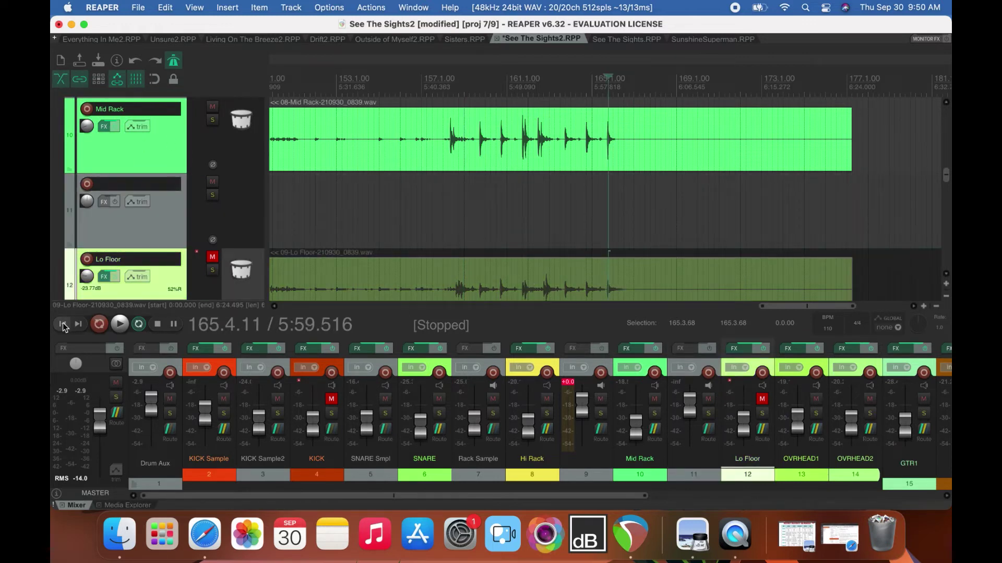
{"action": "key", "text": "Home"}
{"action": "key", "text": "End"}
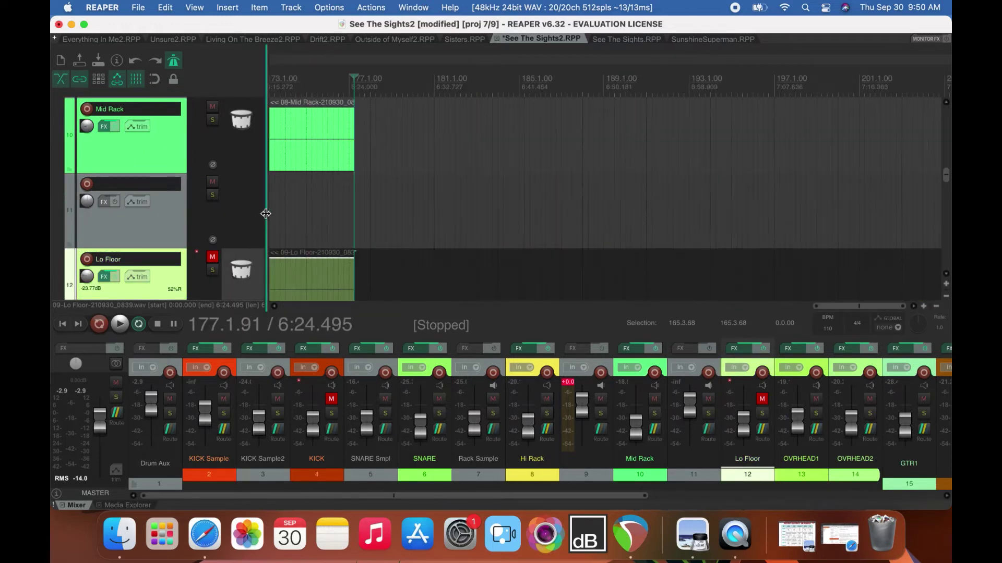
{"action": "left_click", "coordinate": [60, 324]}
{"action": "scroll", "coordinate": [946, 174], "scroll_direction": "up", "scroll_amount": 2}
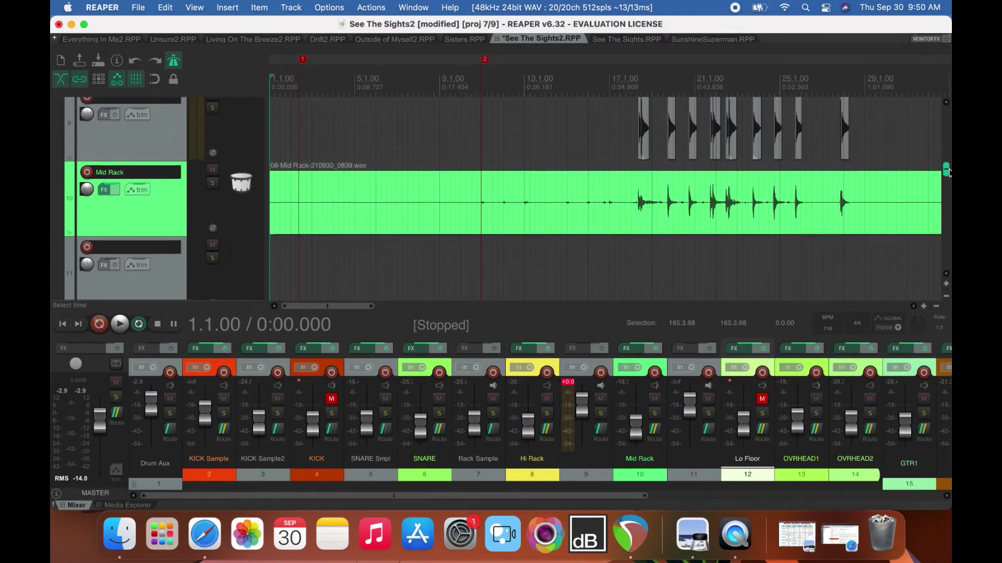
{"action": "scroll", "coordinate": [946, 174], "scroll_direction": "up", "scroll_amount": 1}
{"action": "scroll", "coordinate": [947, 172], "scroll_direction": "down", "scroll_amount": 5}
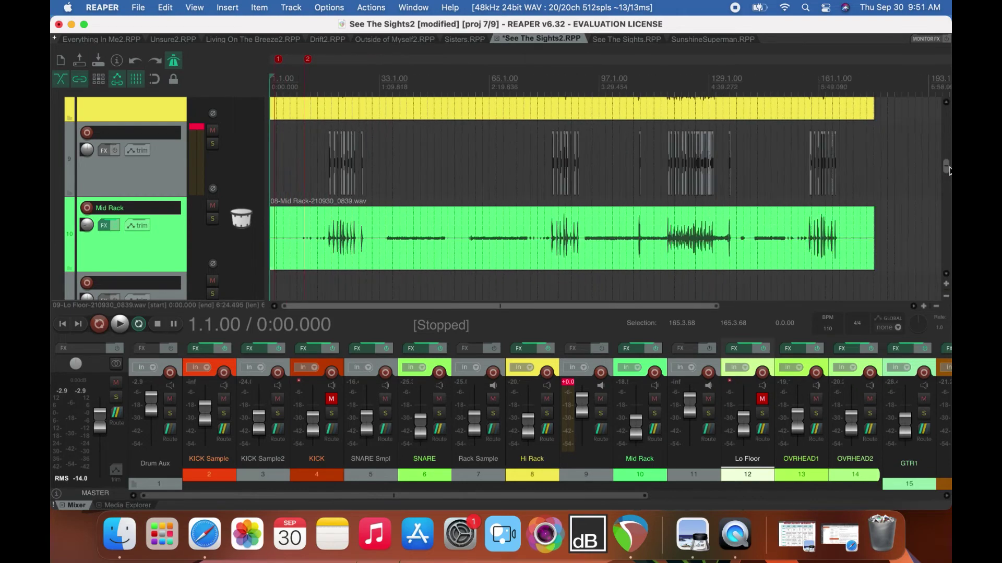
{"action": "scroll", "coordinate": [948, 171], "scroll_direction": "down", "scroll_amount": 2}
{"action": "left_click_drag", "start_coordinate": [947, 171], "coordinate": [946, 140]}
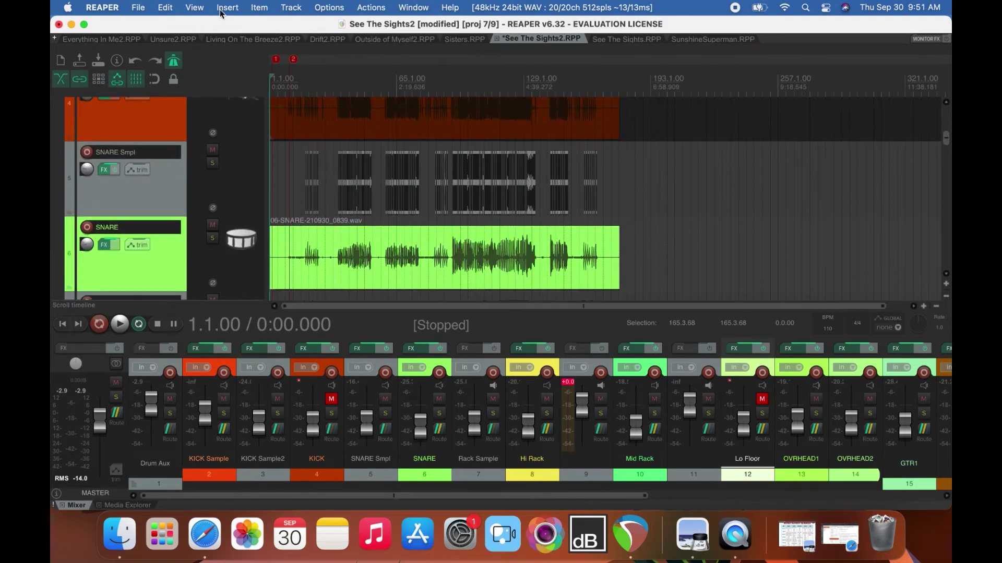
{"action": "left_click", "coordinate": [165, 7]}
{"action": "left_click", "coordinate": [872, 190]}
Copy the whole Lo Floor recording and paste it onto the empty track above it at the project start.
{"action": "left_click_drag", "start_coordinate": [947, 148], "coordinate": [938, 191]}
{"action": "left_click", "coordinate": [434, 199]}
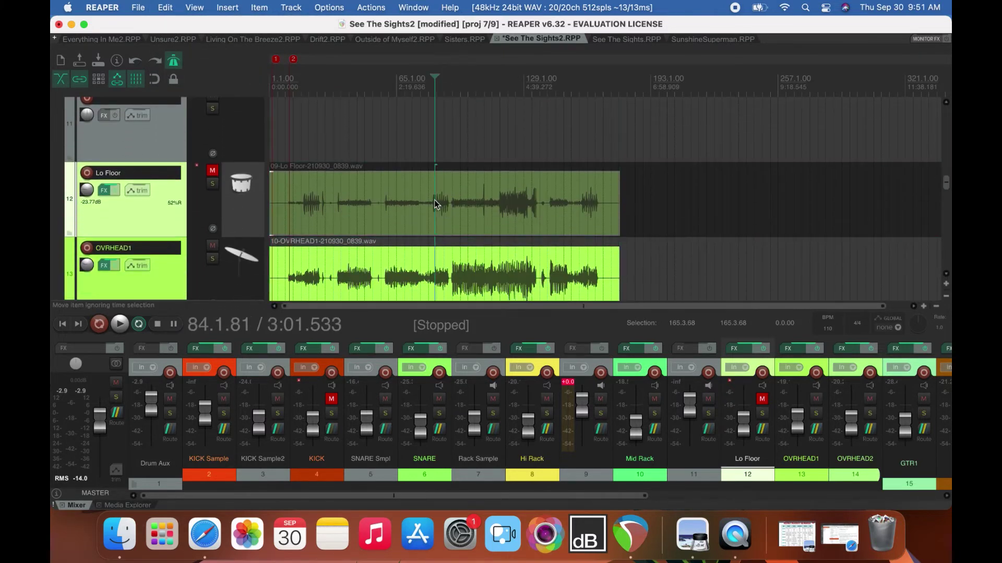
{"action": "right_click", "coordinate": [405, 201]}
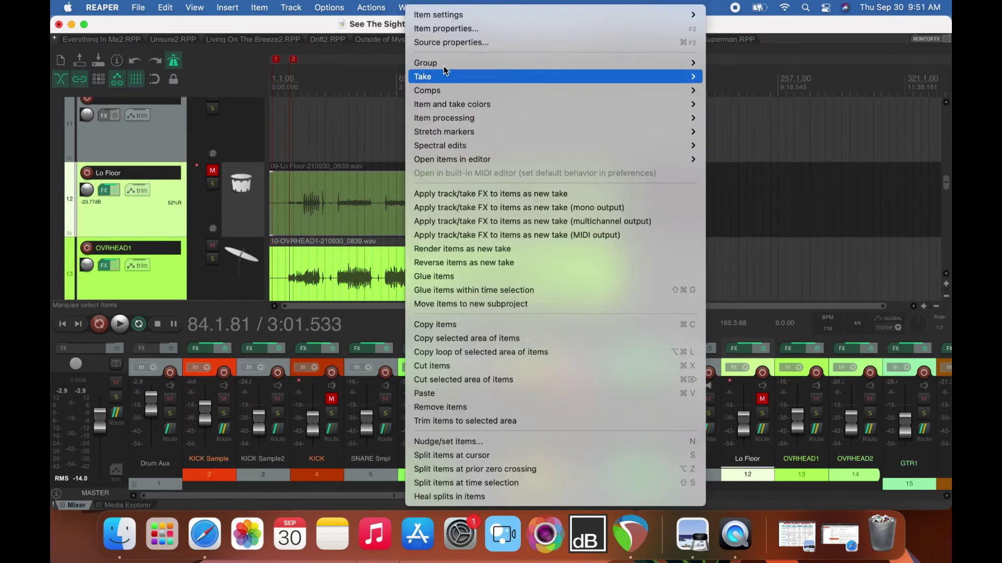
{"action": "left_click", "coordinate": [352, 200]}
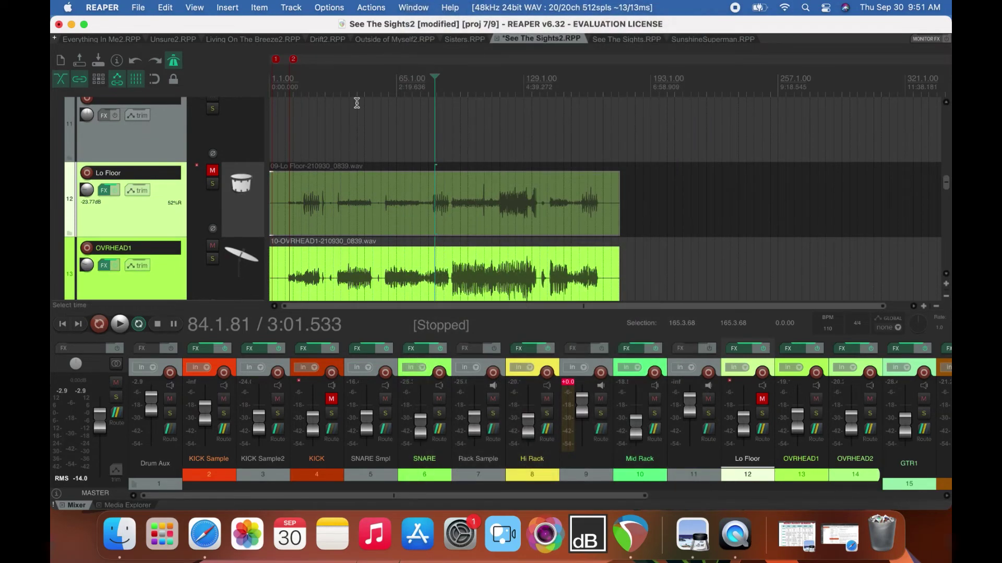
{"action": "left_click", "coordinate": [352, 128]}
{"action": "left_click", "coordinate": [62, 324]}
{"action": "key", "text": "ctrl+v"}
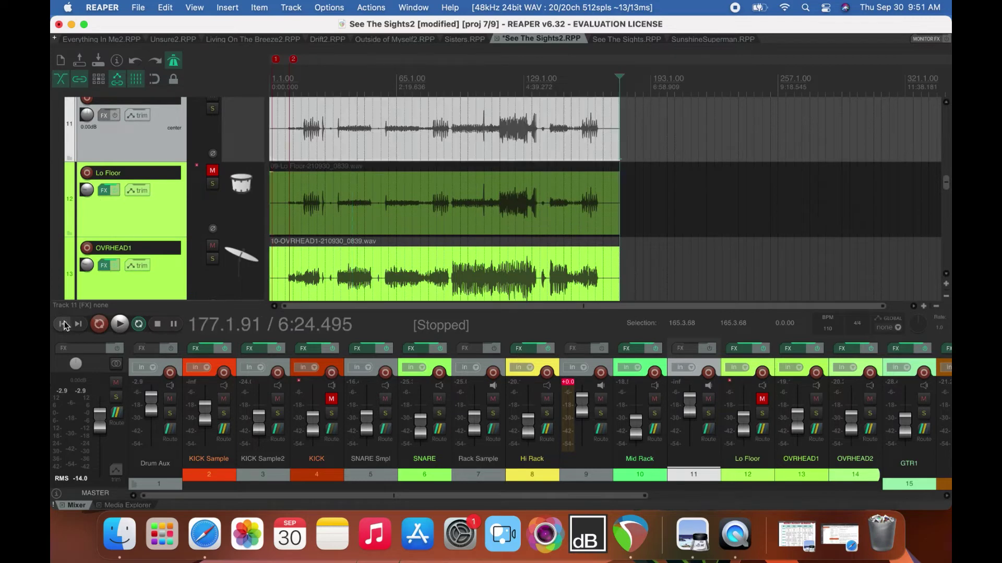
Compare the rack tom and snare sample hits with their original recordings through to the end of the song.
{"action": "left_click_drag", "start_coordinate": [945, 190], "coordinate": [946, 162]}
{"action": "left_click", "coordinate": [510, 84]}
{"action": "scroll", "coordinate": [510, 83], "scroll_direction": "up", "scroll_amount": 8}
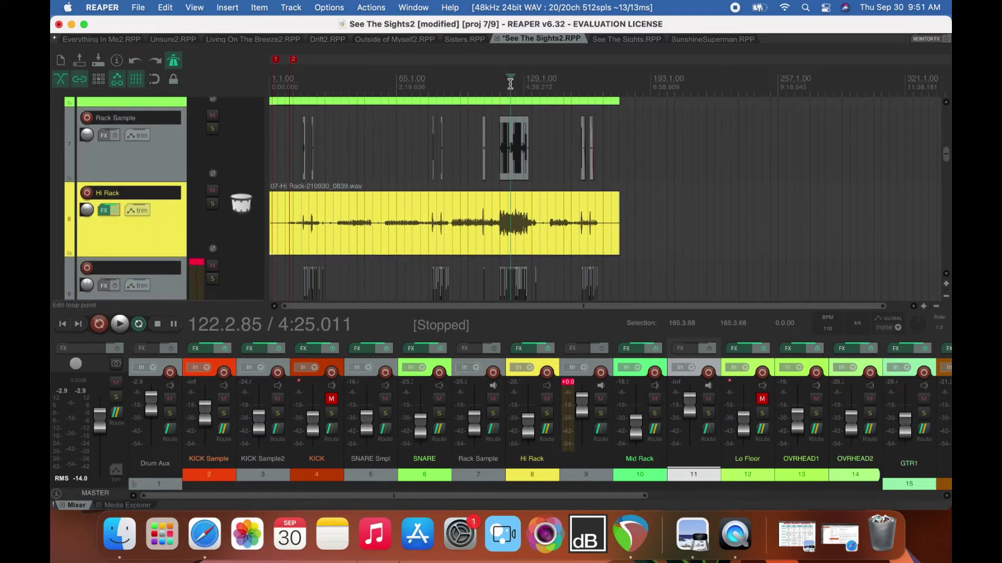
{"action": "scroll", "coordinate": [510, 84], "scroll_direction": "up", "scroll_amount": 4}
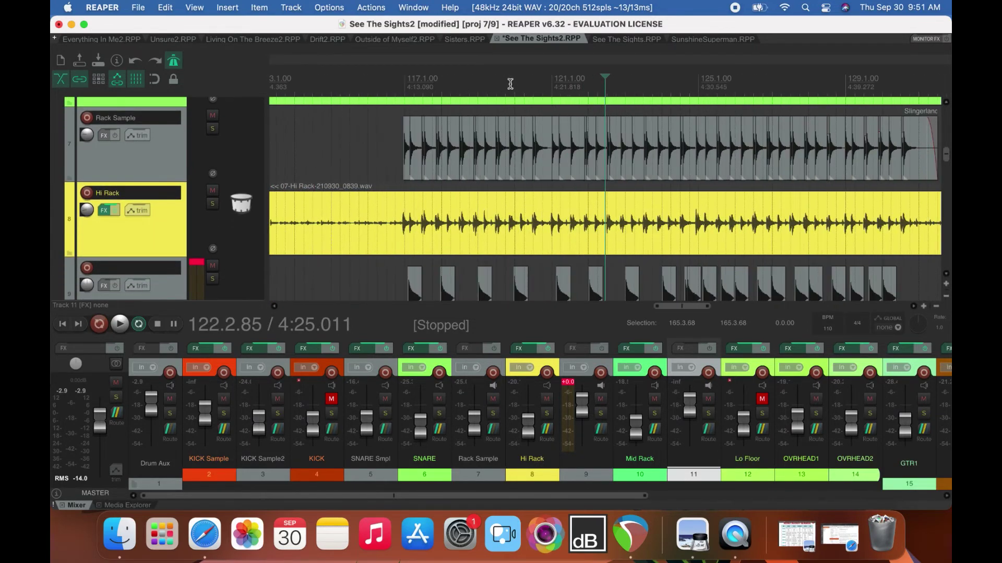
{"action": "scroll", "coordinate": [785, 198], "scroll_direction": "down", "scroll_amount": 5}
{"action": "left_click_drag", "start_coordinate": [944, 156], "coordinate": [930, 136]}
{"action": "left_click", "coordinate": [921, 86]}
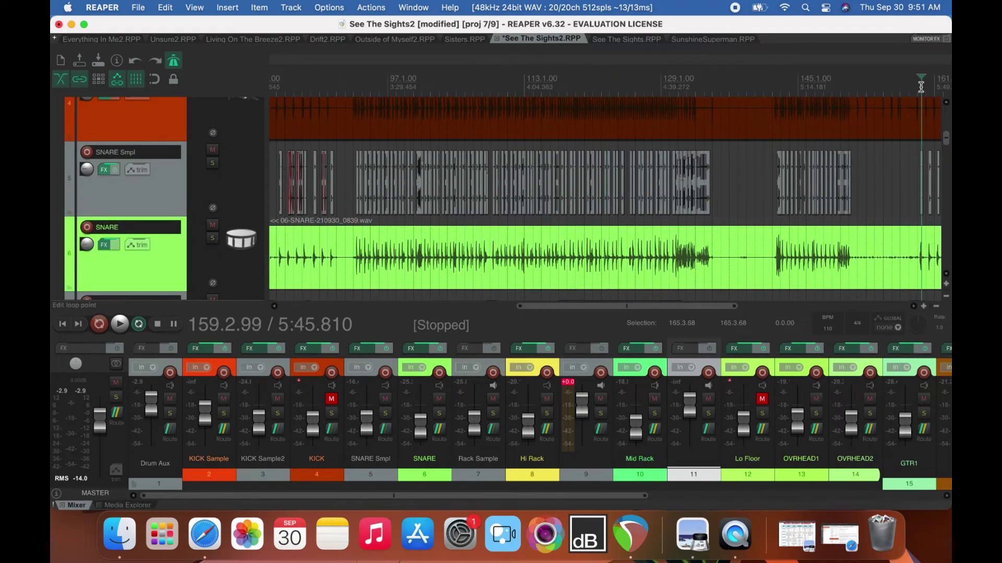
{"action": "scroll", "coordinate": [921, 87], "scroll_direction": "up", "scroll_amount": 10}
{"action": "scroll", "coordinate": [921, 87], "scroll_direction": "up", "scroll_amount": 2}
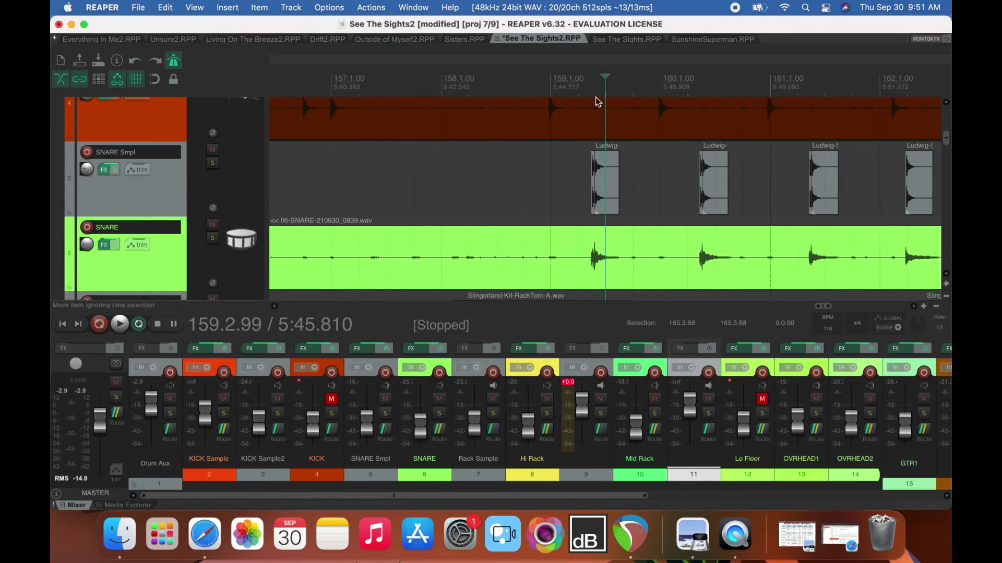
{"action": "left_click_drag", "start_coordinate": [829, 312], "coordinate": [853, 312]}
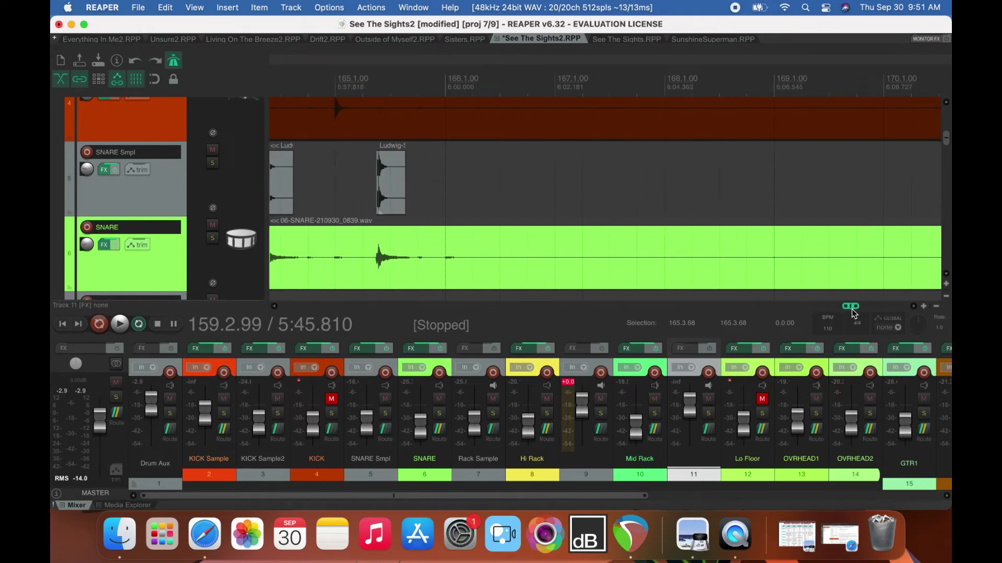
{"action": "scroll", "coordinate": [854, 313], "scroll_direction": "down", "scroll_amount": 7}
{"action": "scroll", "coordinate": [849, 313], "scroll_direction": "down", "scroll_amount": 3}
{"action": "left_click_drag", "start_coordinate": [948, 143], "coordinate": [949, 184]}
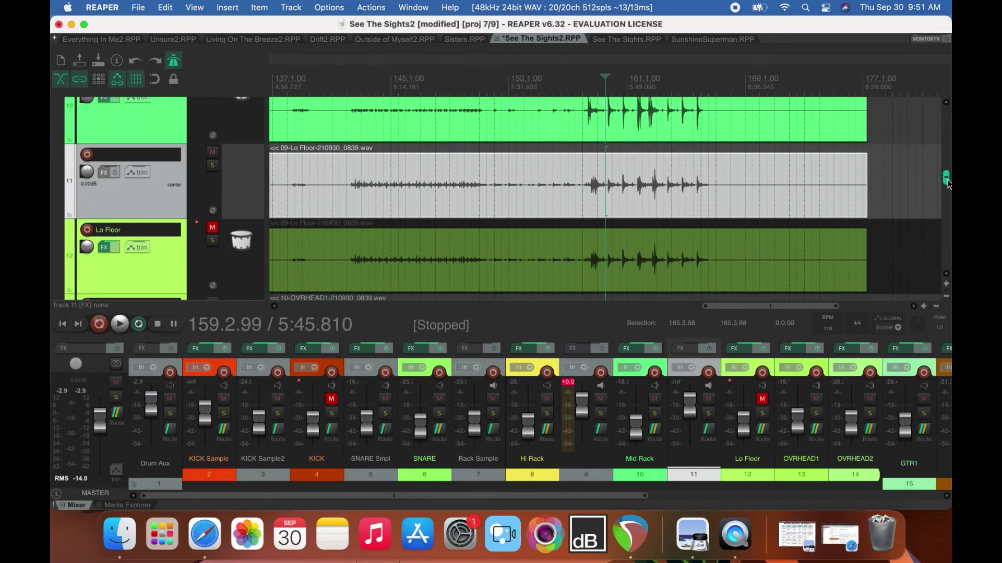
Name the new track above Lo Floor "Lo Sample".
{"action": "double_click", "coordinate": [151, 157]}
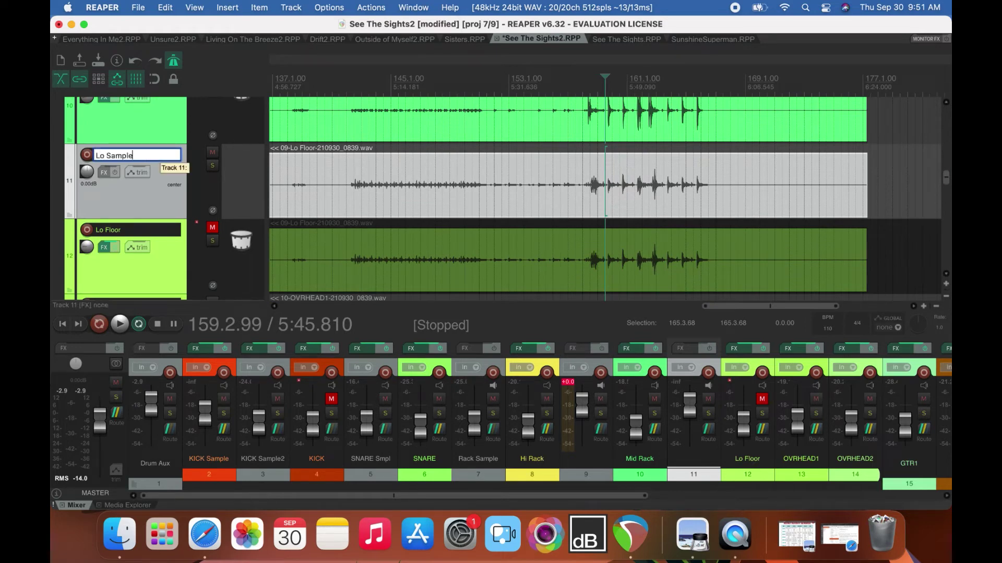
{"action": "type", "text": "Lo Sample"}
{"action": "key", "text": "Return"}
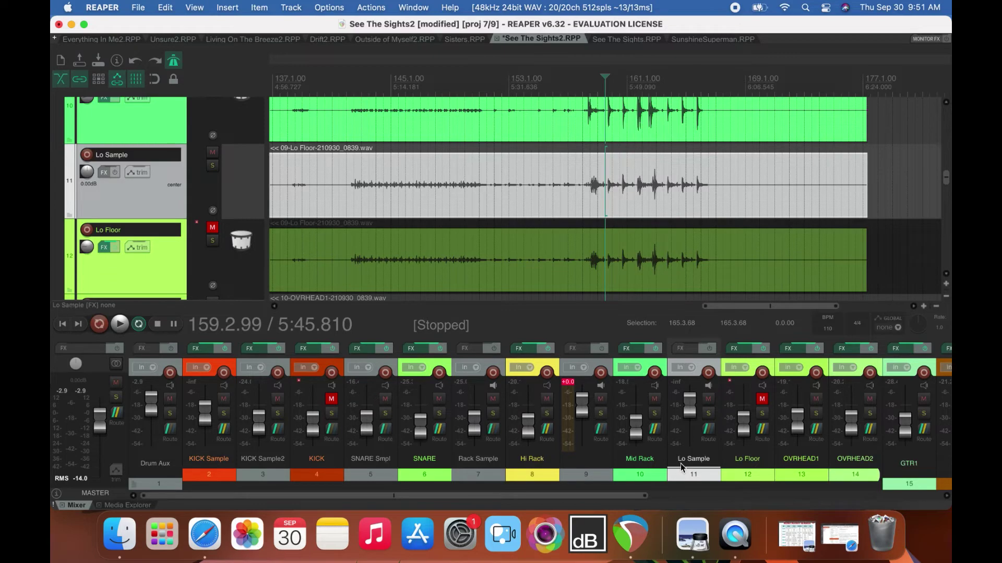
Name the unnamed track above Mid Rack "Mid Sample" and rename the Rack Sample track "Hi Sample".
{"action": "double_click", "coordinate": [566, 462]}
{"action": "type", "text": "Mid "}
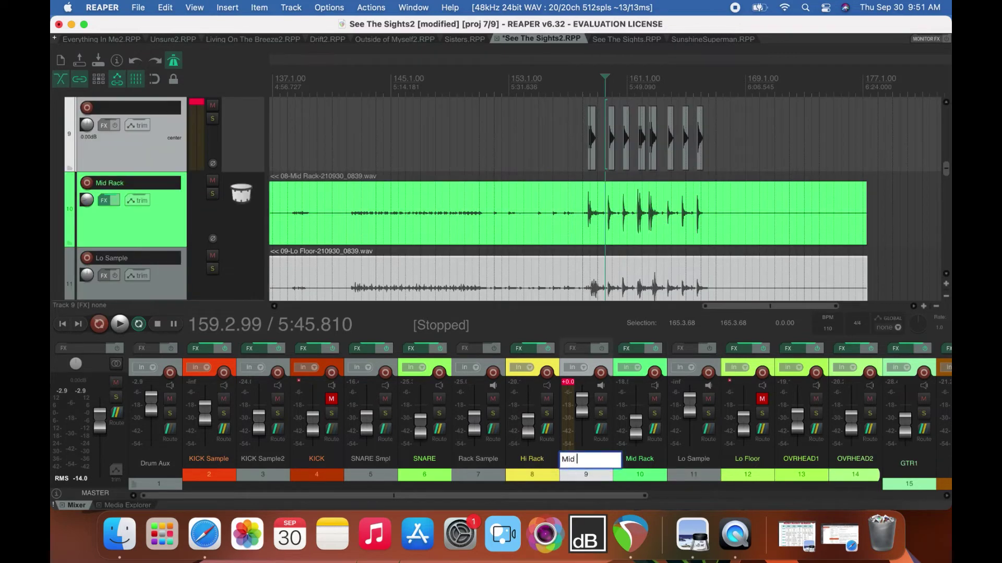
{"action": "type", "text": "Sample"}
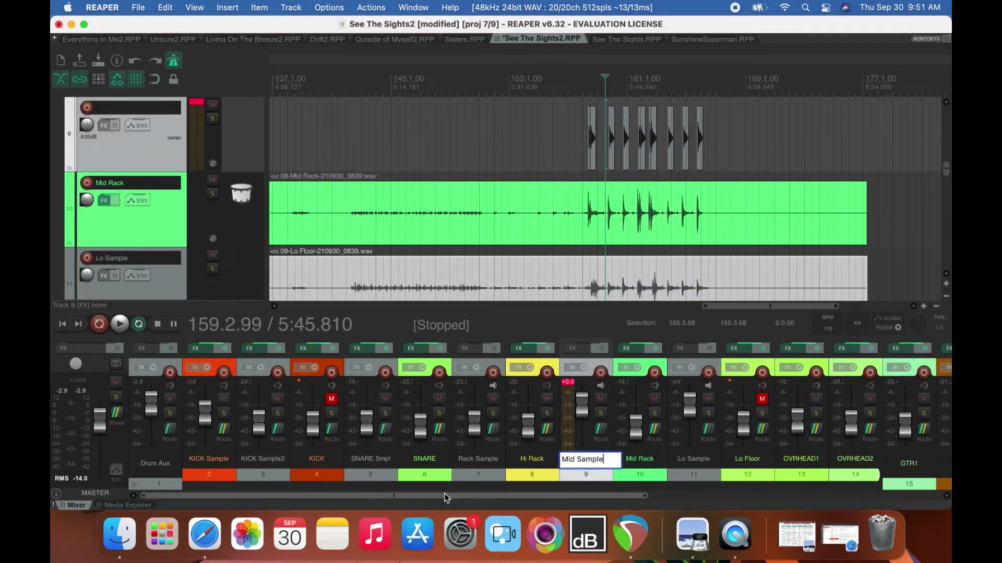
{"action": "double_click", "coordinate": [475, 462]}
{"action": "key", "text": "Left"}
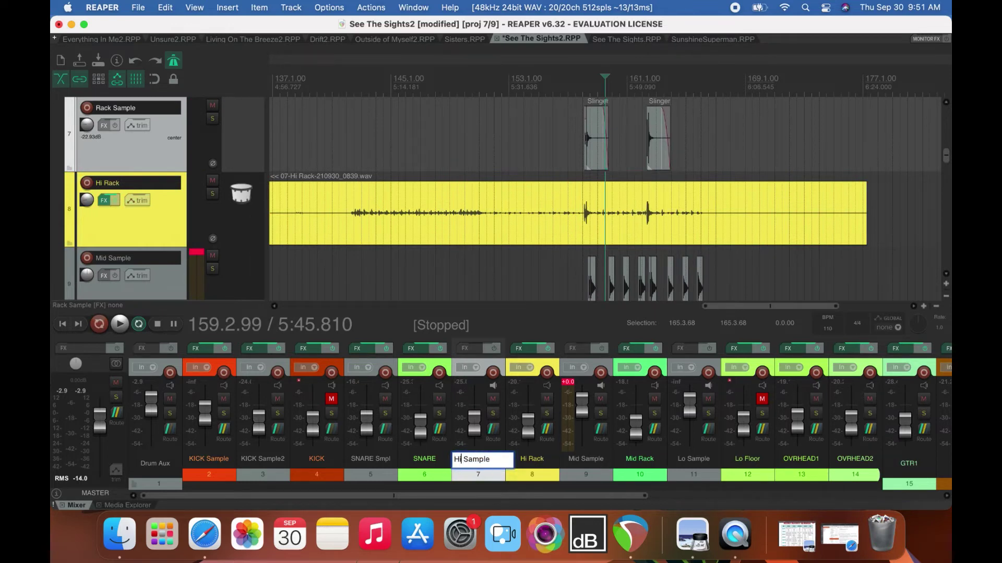
Dynamically split the Lo Sample recording at transients and gate closings with a -39.9 dB threshold, removing silent areas.
{"action": "left_click", "coordinate": [682, 465]}
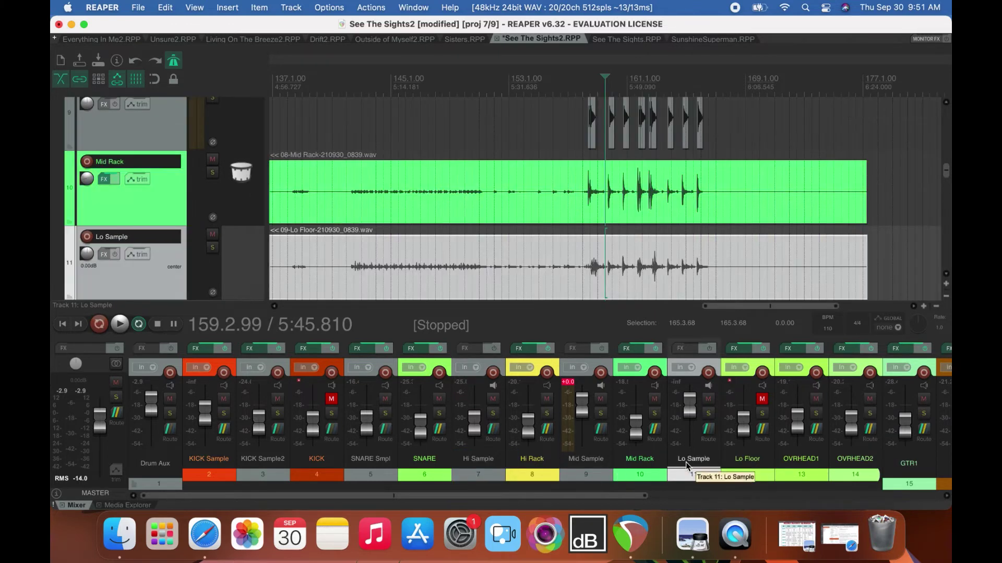
{"action": "scroll", "coordinate": [657, 293], "scroll_direction": "down", "scroll_amount": 8}
{"action": "left_click", "coordinate": [498, 268]}
{"action": "key", "text": "d"}
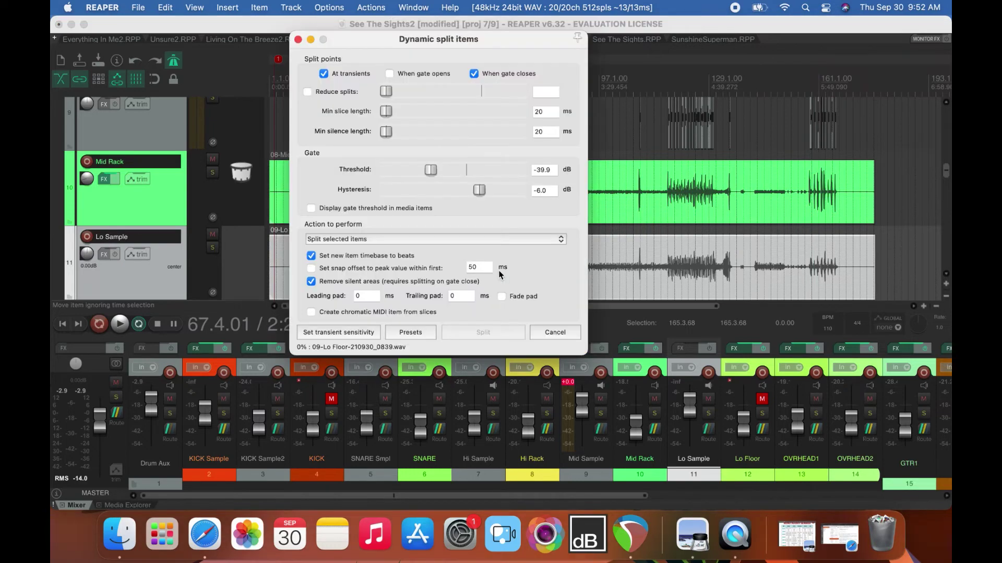
{"action": "left_click", "coordinate": [483, 336]}
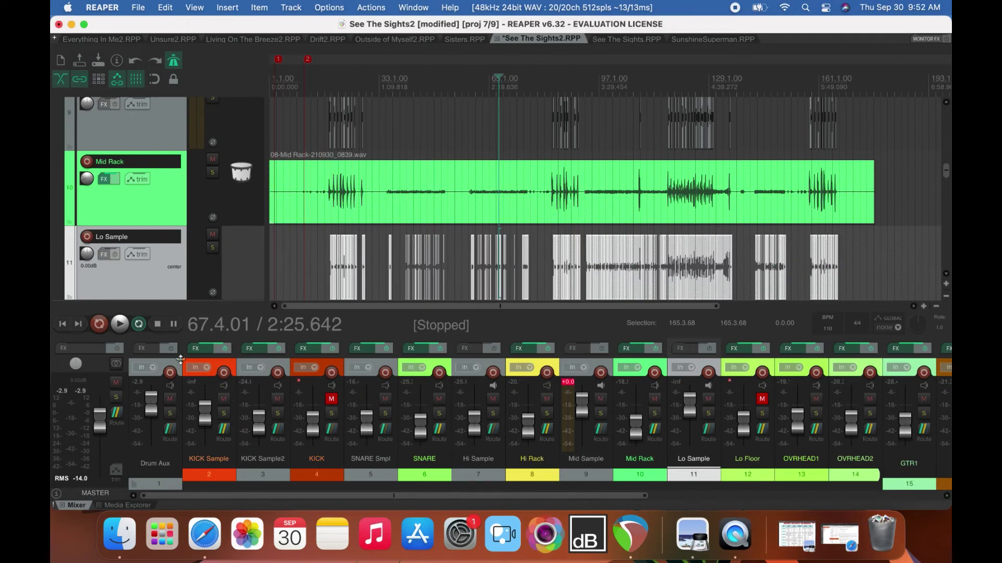
Audition Slingerland-Kit-FloorTom-A.wav and Slingerland-Kit-FloorTom-B.wav from the slingerland-kit sample folder in the Media Explorer.
{"action": "left_click", "coordinate": [139, 505]}
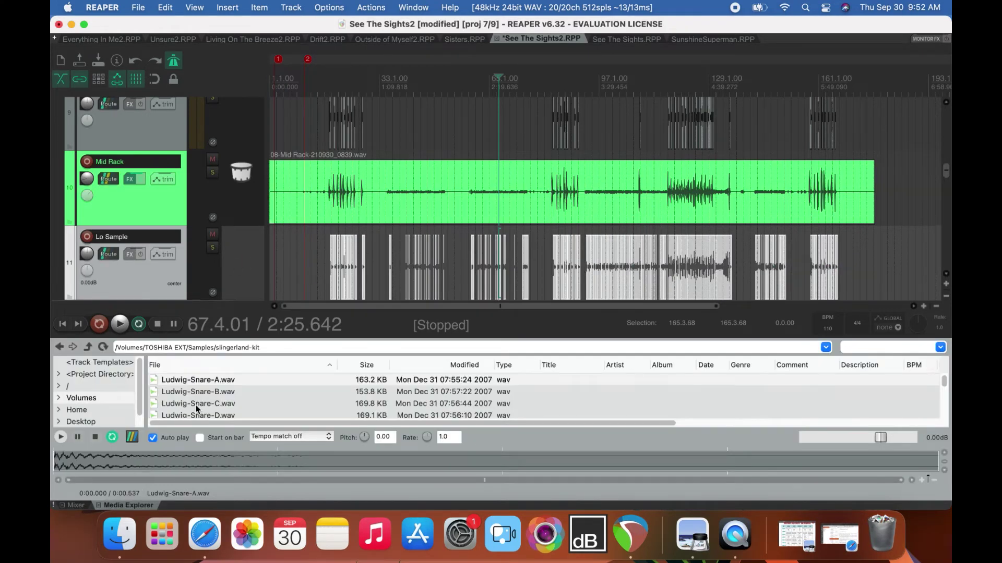
{"action": "scroll", "coordinate": [197, 410], "scroll_direction": "down", "scroll_amount": 5}
{"action": "scroll", "coordinate": [198, 410], "scroll_direction": "down", "scroll_amount": 8}
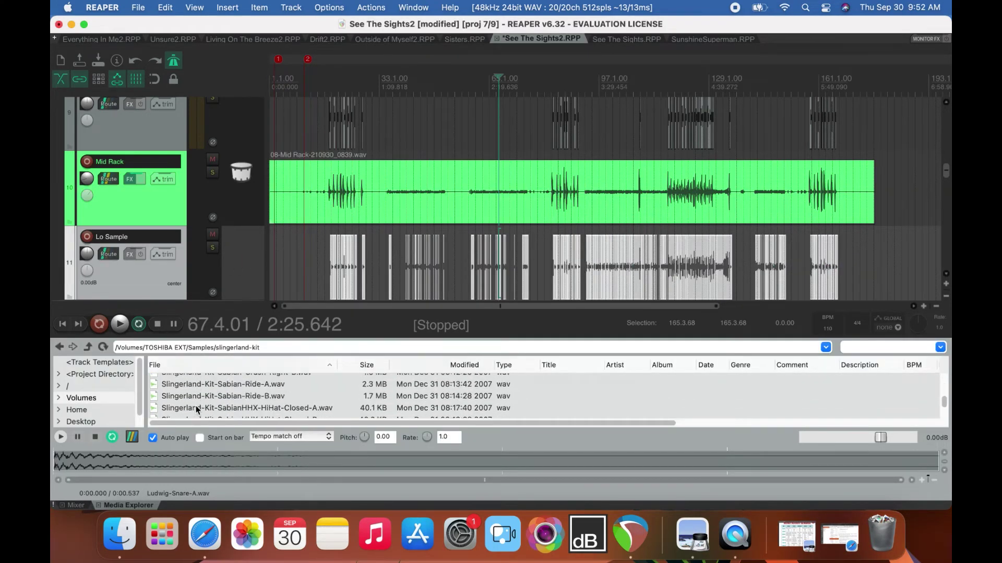
{"action": "scroll", "coordinate": [197, 410], "scroll_direction": "up", "scroll_amount": 5}
{"action": "scroll", "coordinate": [198, 410], "scroll_direction": "up", "scroll_amount": 1}
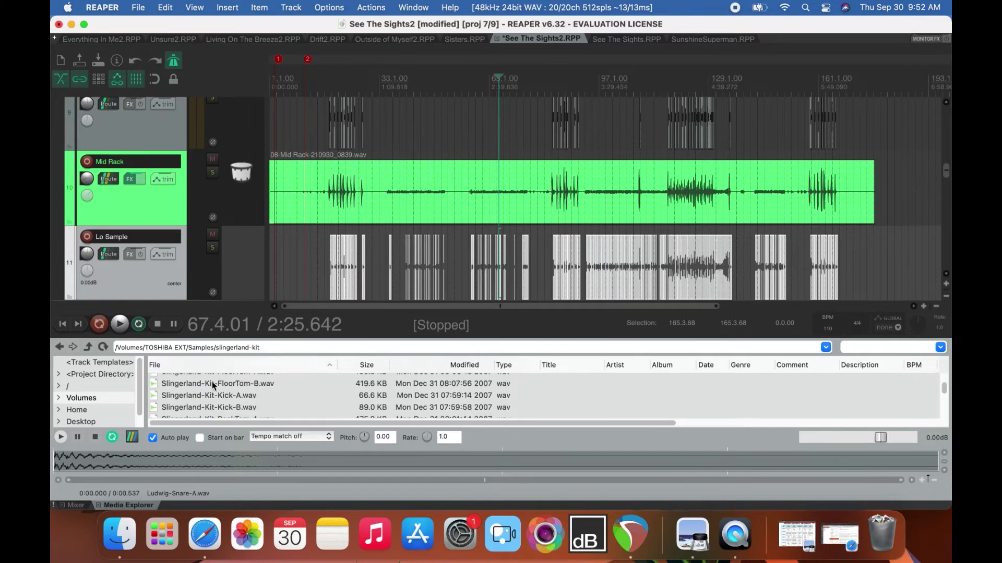
{"action": "left_click", "coordinate": [212, 381]}
{"action": "left_click", "coordinate": [213, 393]}
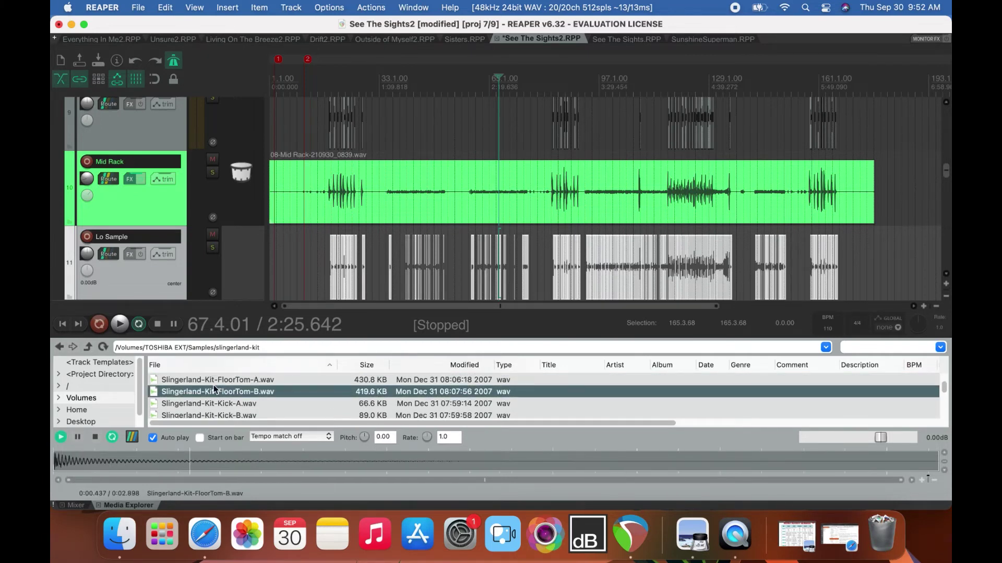
{"action": "left_click", "coordinate": [214, 384]}
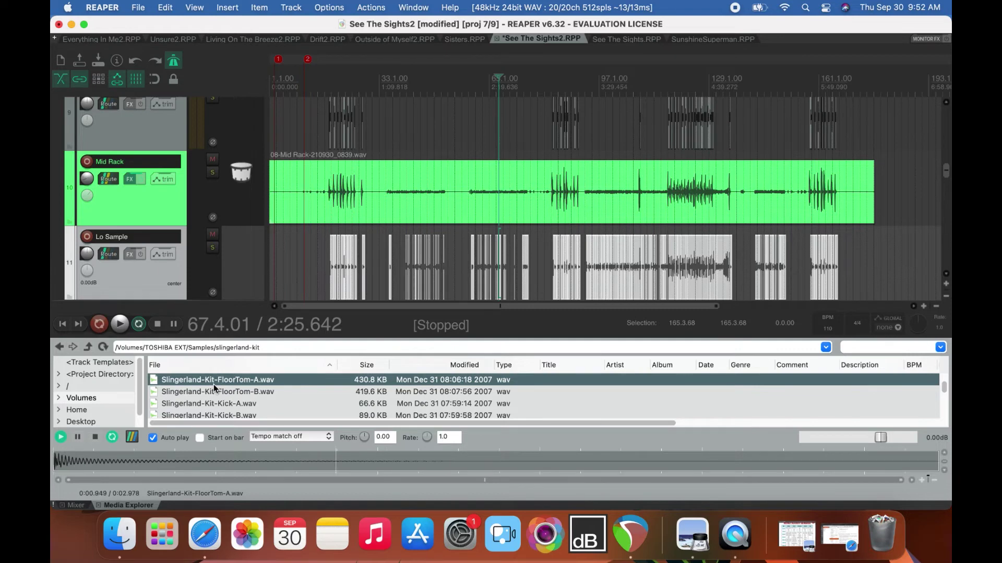
{"action": "left_click", "coordinate": [218, 392]}
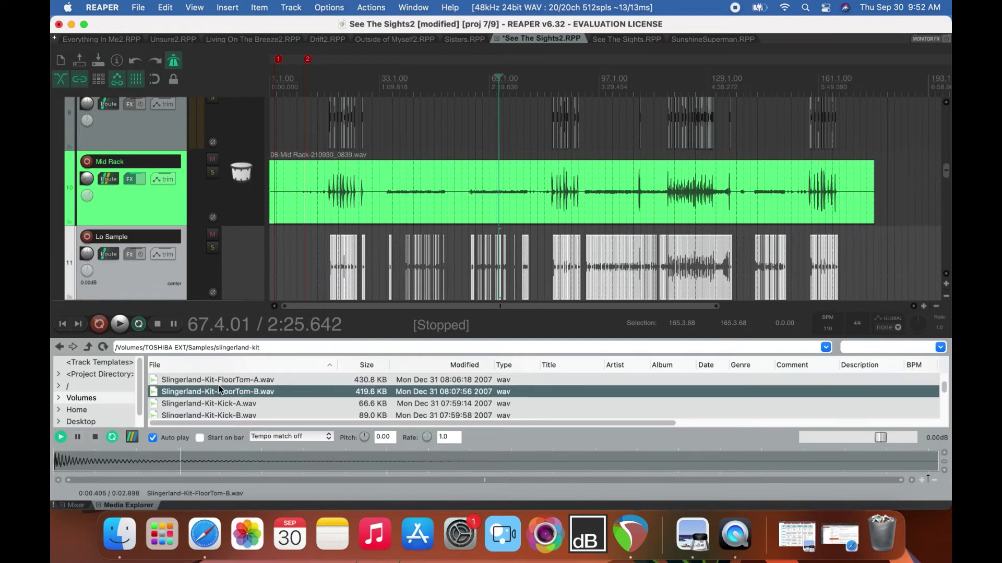
{"action": "left_click", "coordinate": [218, 384]}
{"action": "left_click", "coordinate": [218, 390]}
Replace the media source of the selected Lo Sample items with Slingerland-Kit-FloorTom-A.wav.
{"action": "left_click", "coordinate": [218, 384]}
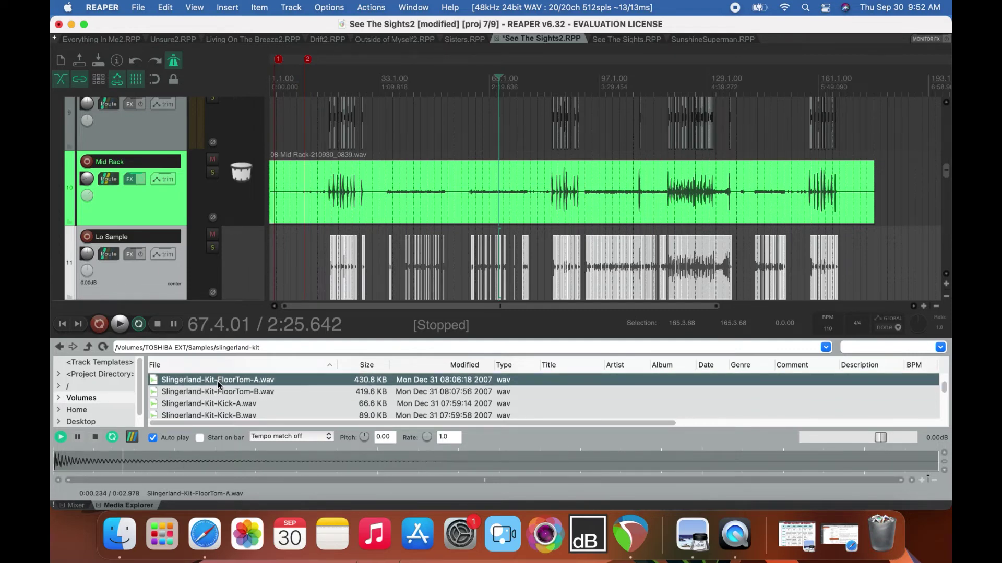
{"action": "right_click", "coordinate": [218, 385]}
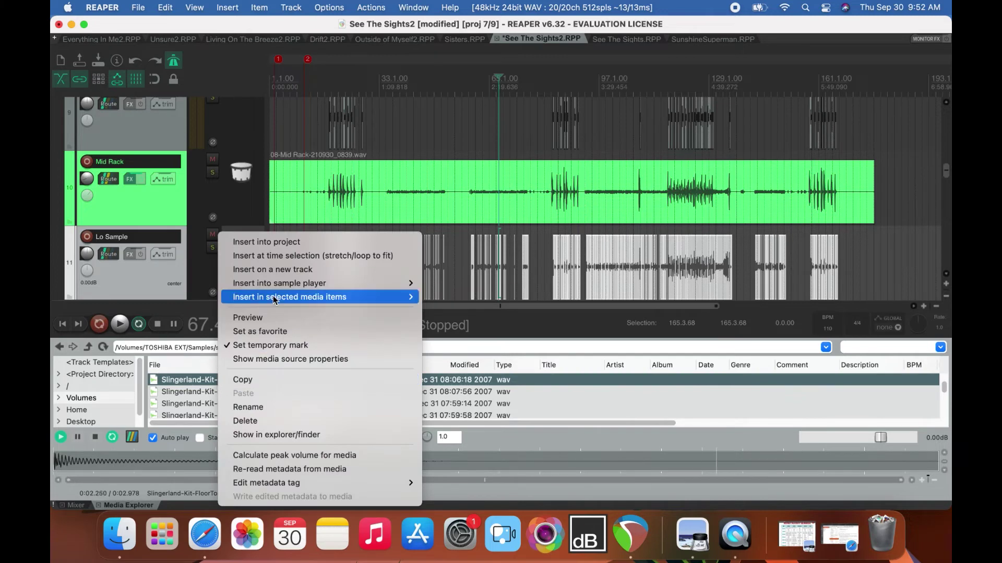
{"action": "mouse_move", "coordinate": [397, 296]}
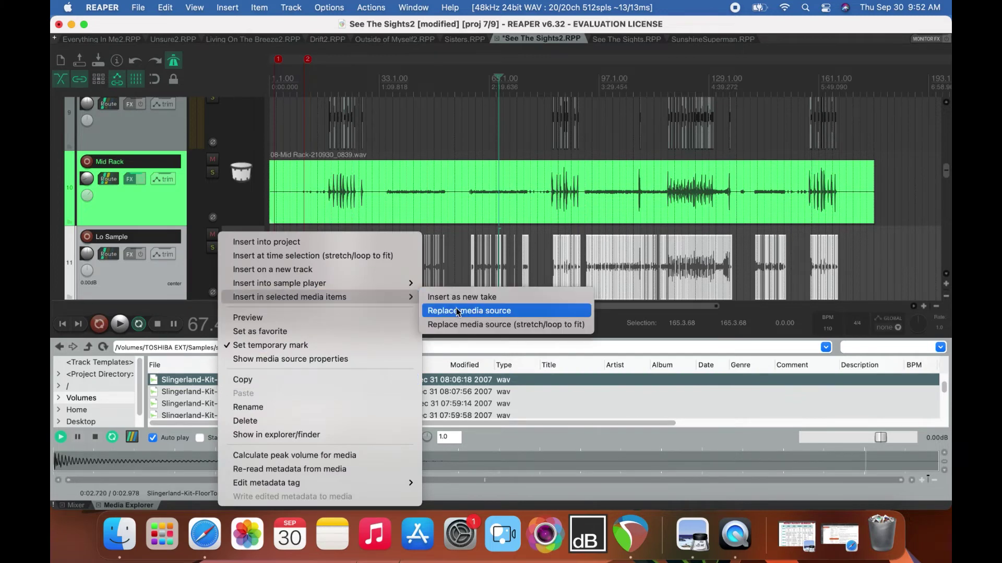
{"action": "left_click", "coordinate": [495, 311]}
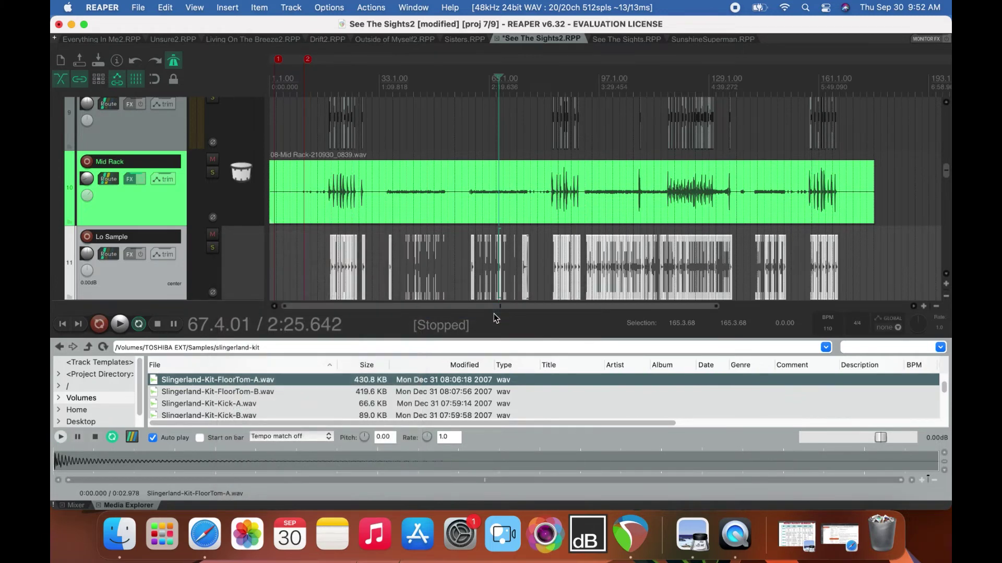
Show the mixer, unmute the Lo Floor track, and solo it together with Lo Sample.
{"action": "left_click", "coordinate": [80, 504]}
{"action": "left_click", "coordinate": [337, 86]}
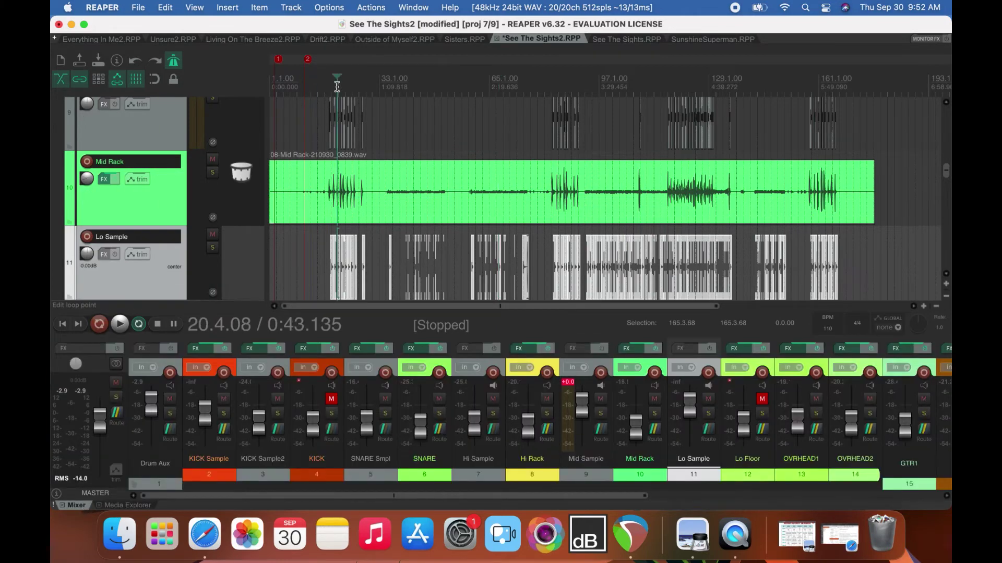
{"action": "scroll", "coordinate": [340, 89], "scroll_direction": "up", "scroll_amount": 5}
{"action": "scroll", "coordinate": [510, 274], "scroll_direction": "up", "scroll_amount": 3}
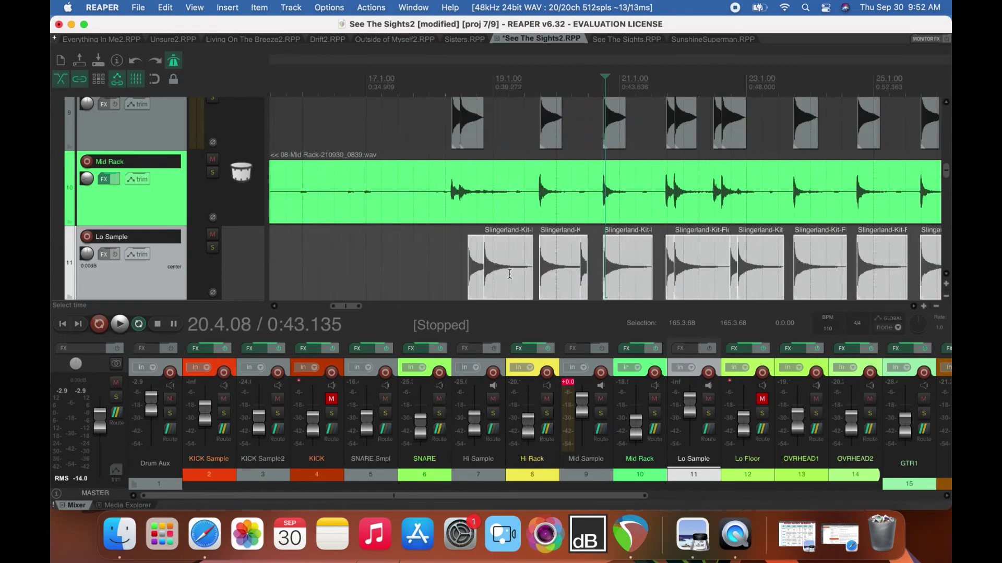
{"action": "left_click_drag", "start_coordinate": [949, 178], "coordinate": [949, 189]}
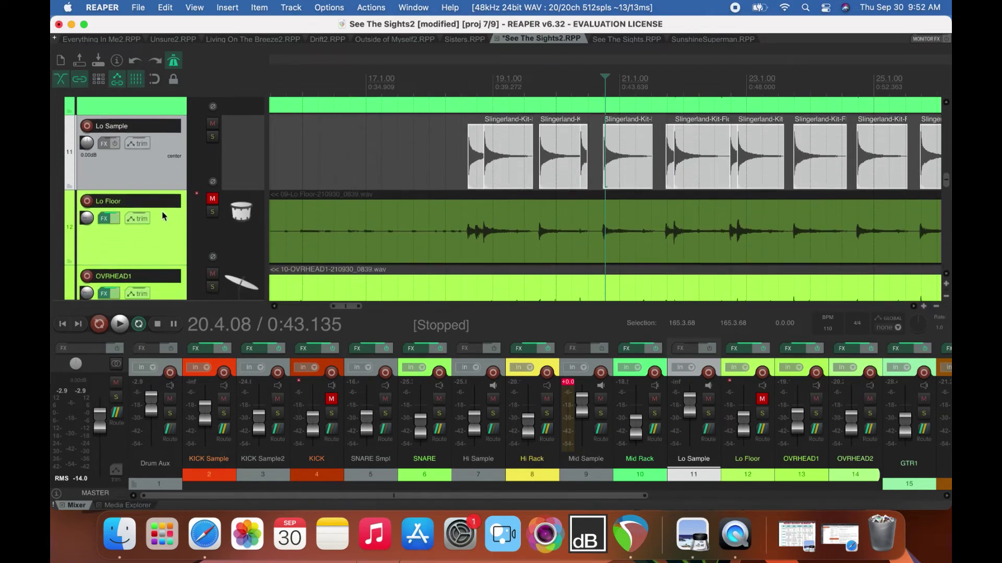
{"action": "left_click", "coordinate": [213, 198]}
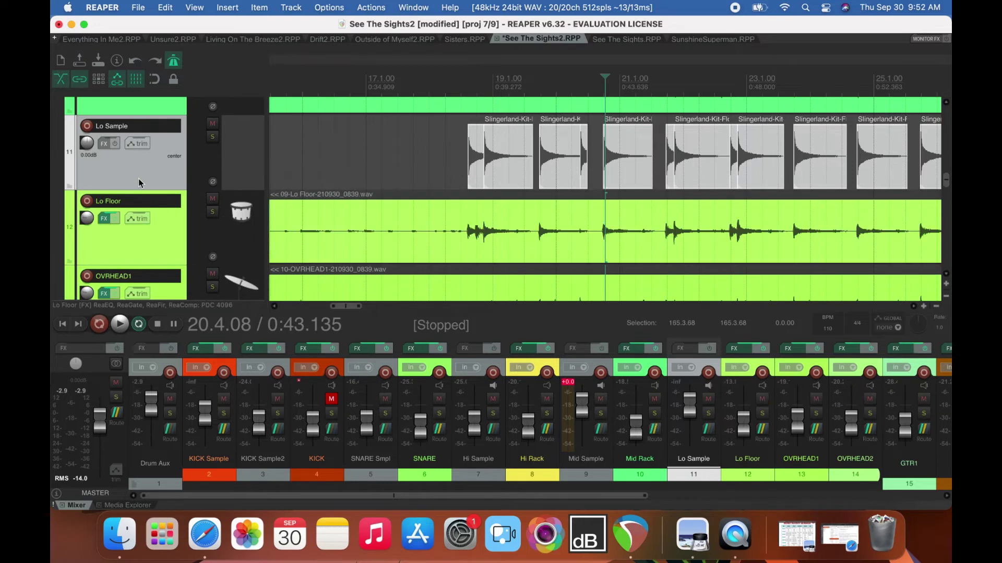
{"action": "left_click", "coordinate": [155, 259]}
{"action": "left_click", "coordinate": [212, 212]}
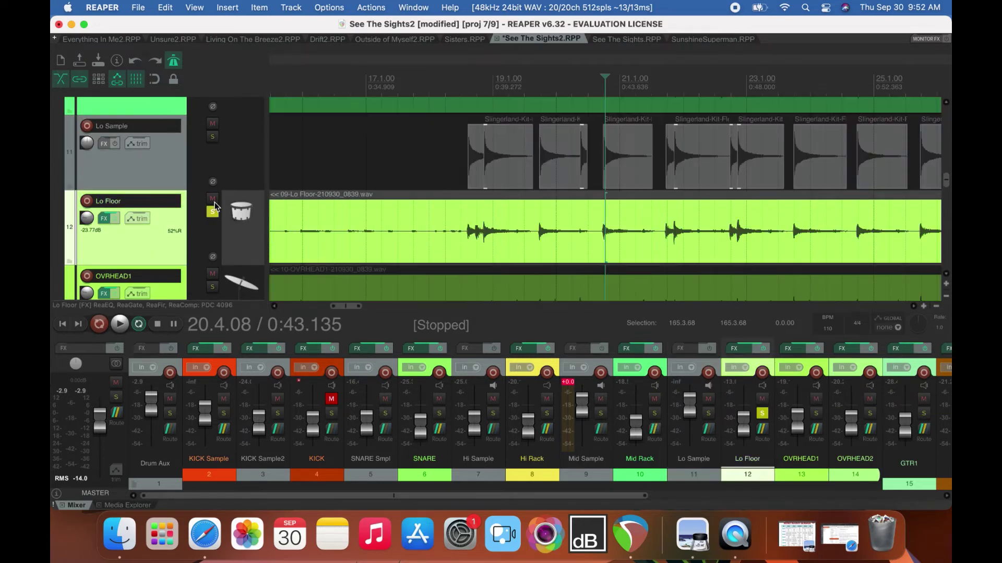
{"action": "left_click", "coordinate": [213, 137]}
Play the first floor tom hits from 18.2.74 and lower the Lo Sample track volume to -16.88 dB.
{"action": "left_click", "coordinate": [457, 88]}
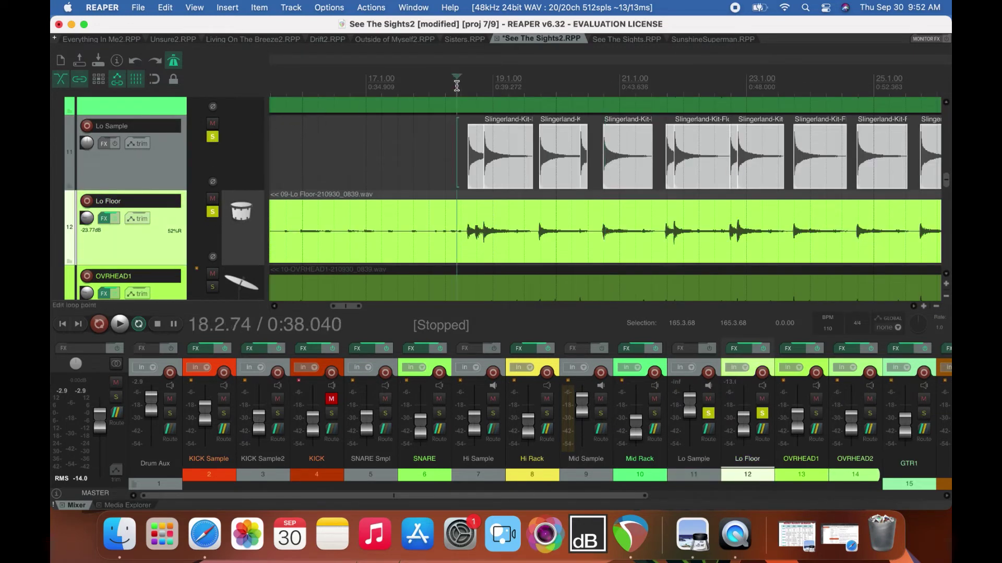
{"action": "key", "text": "space"}
{"action": "key", "text": "space"}
{"action": "left_click_drag", "start_coordinate": [693, 424], "coordinate": [695, 428]}
{"action": "key", "text": "space"}
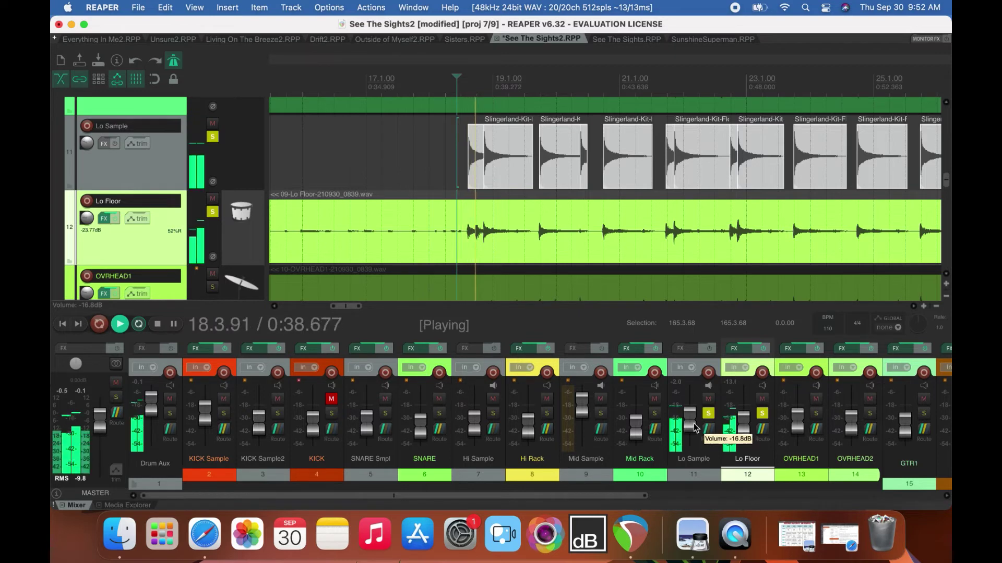
{"action": "key", "text": "space"}
Unsolo Lo Sample and listen to the first Lo Floor hits on their own.
{"action": "left_click", "coordinate": [213, 137]}
{"action": "key", "text": "space"}
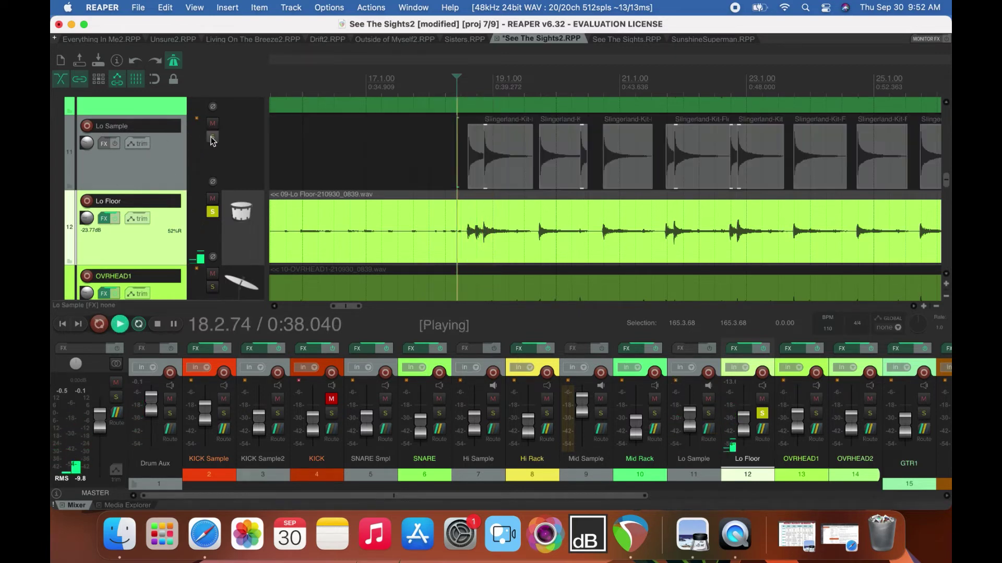
{"action": "key", "text": "space"}
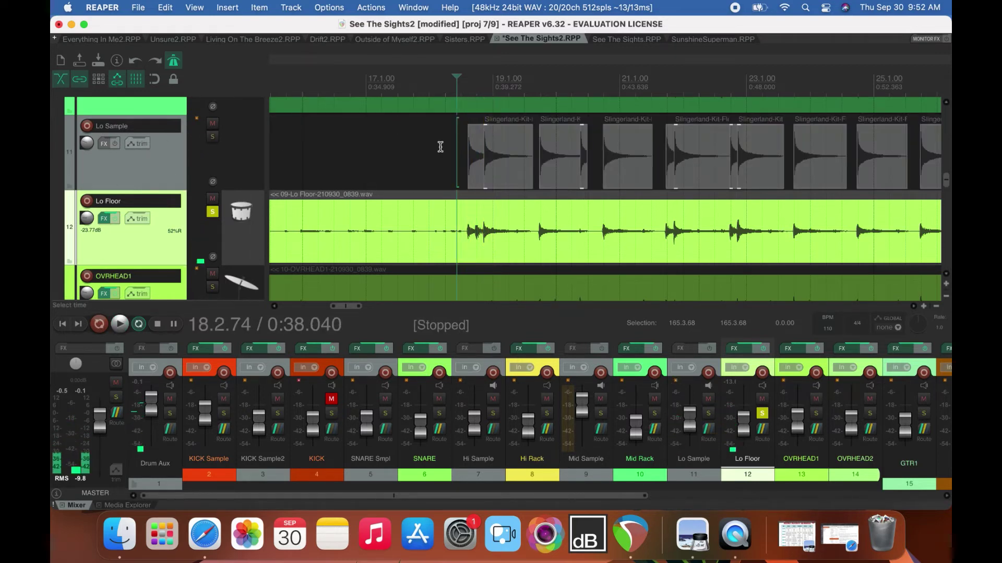
Shorten the first Lo Sample hit and place another FloorTom-A hit beside it on the missing hit near 18.3.9.
{"action": "left_click", "coordinate": [480, 161]}
{"action": "scroll", "coordinate": [464, 172], "scroll_direction": "up", "scroll_amount": 5}
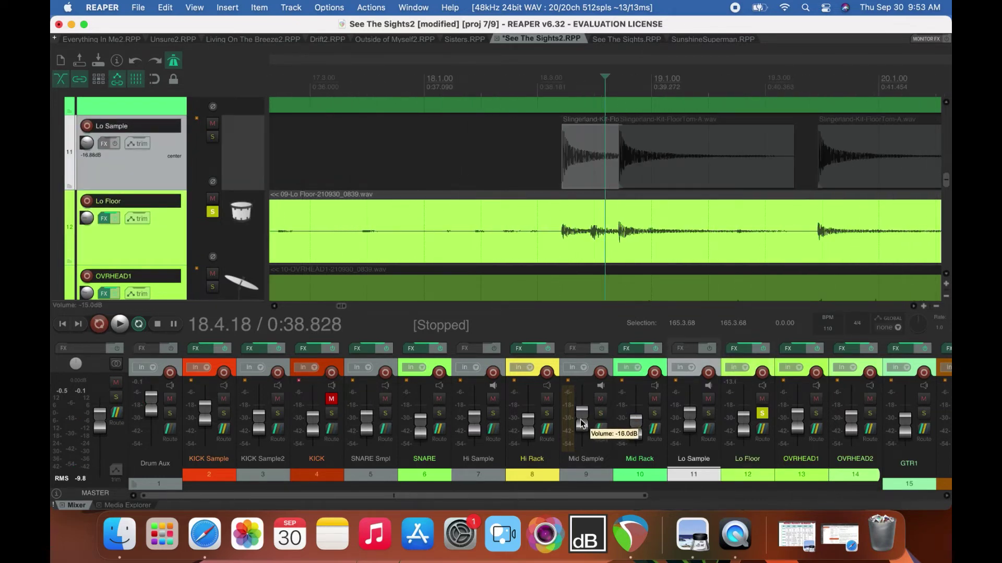
{"action": "left_click", "coordinate": [611, 175]}
{"action": "mouse_move", "coordinate": [612, 174]}
{"action": "left_mouse_down"}
{"action": "mouse_move", "coordinate": [587, 176]}
{"action": "mouse_move", "coordinate": [611, 167]}
{"action": "left_mouse_up"}
Solo Lo Sample again, nudge its first two hits slightly later, and play them together with Lo Floor.
{"action": "left_click", "coordinate": [212, 136]}
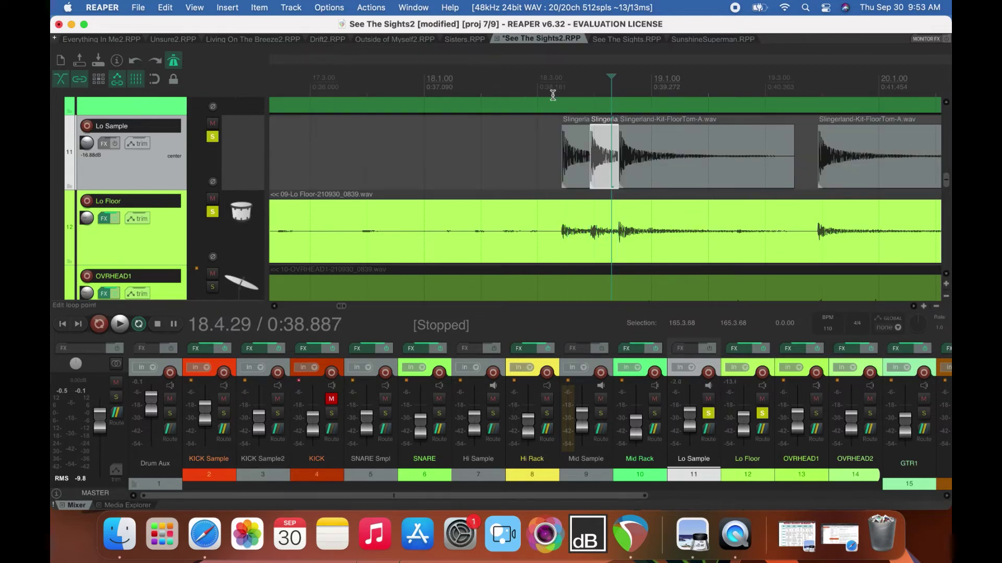
{"action": "scroll", "coordinate": [686, 212], "scroll_direction": "up", "scroll_amount": 6}
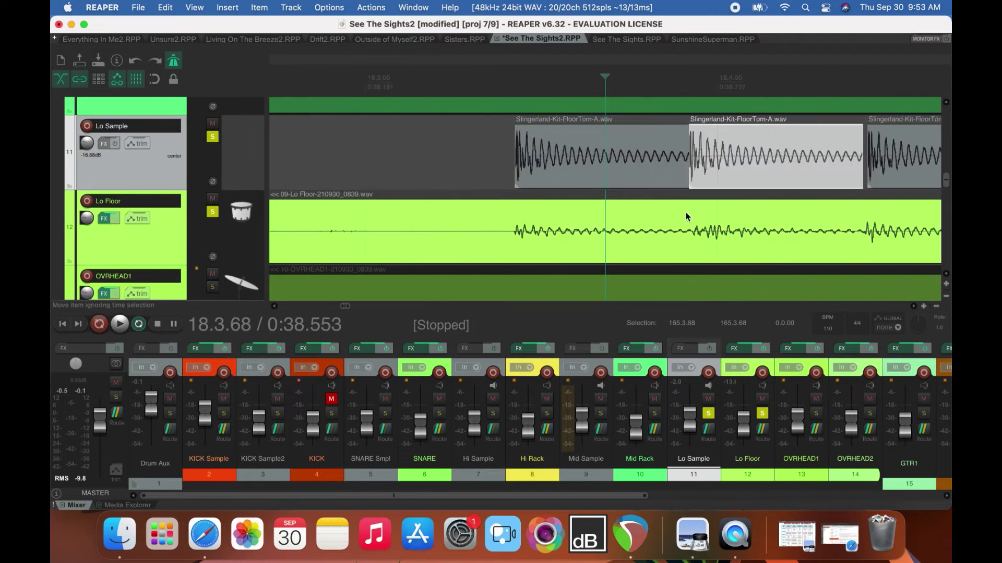
{"action": "left_click_drag", "start_coordinate": [657, 156], "coordinate": [635, 158]}
{"action": "left_click_drag", "start_coordinate": [737, 157], "coordinate": [750, 156]}
{"action": "left_click_drag", "start_coordinate": [636, 156], "coordinate": [646, 149]}
{"action": "left_click", "coordinate": [449, 91]}
{"action": "key", "text": "space"}
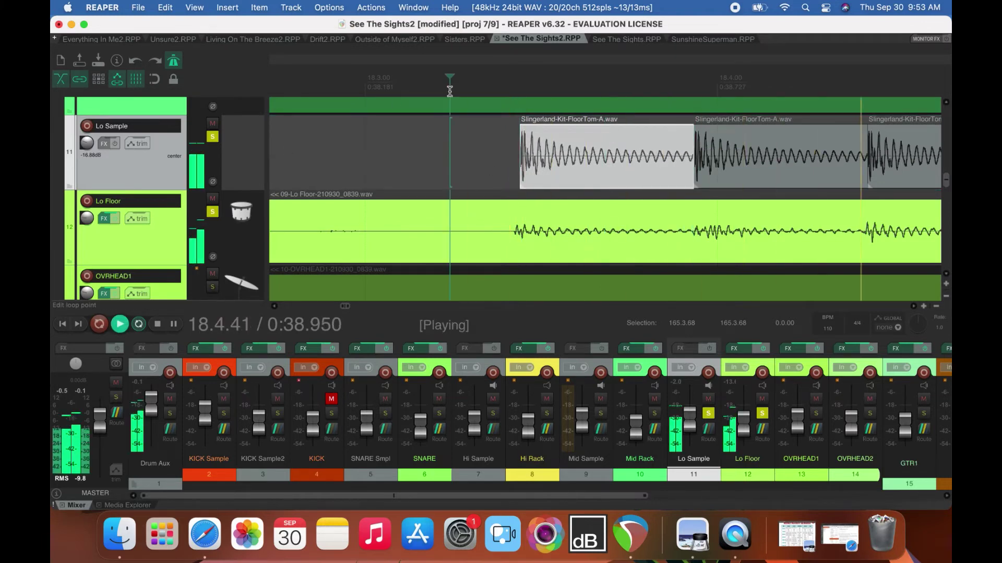
{"action": "key", "text": "space"}
Compare the opening hits by playing Lo Floor soloed on its own and Lo Sample soloed on its own.
{"action": "scroll", "coordinate": [450, 92], "scroll_direction": "down", "scroll_amount": 8}
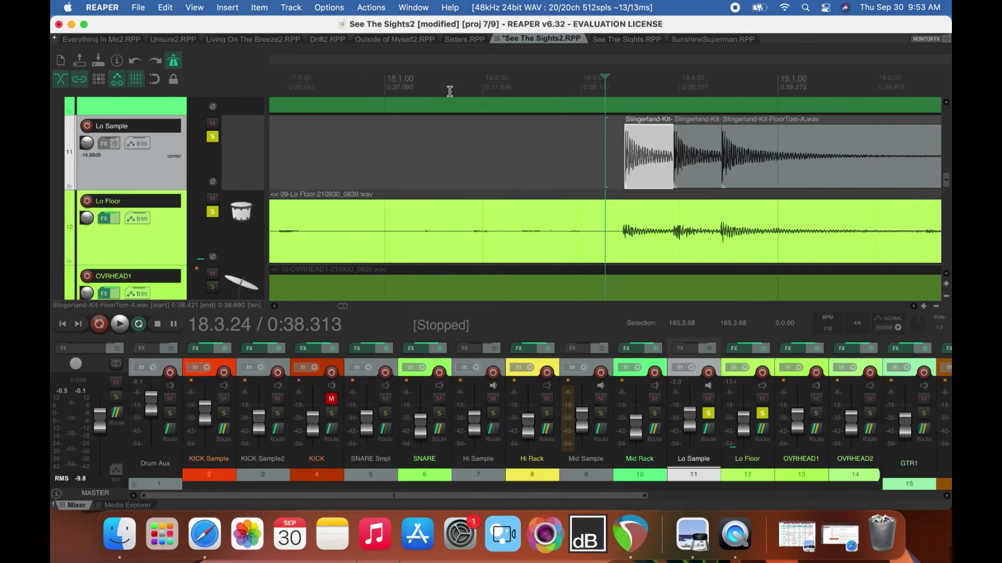
{"action": "left_click", "coordinate": [208, 139]}
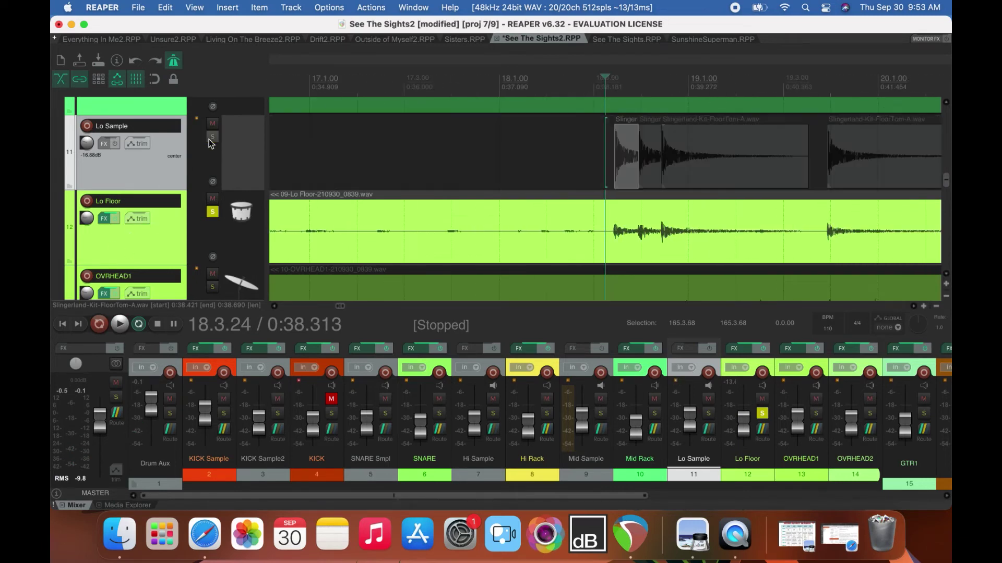
{"action": "key", "text": "space"}
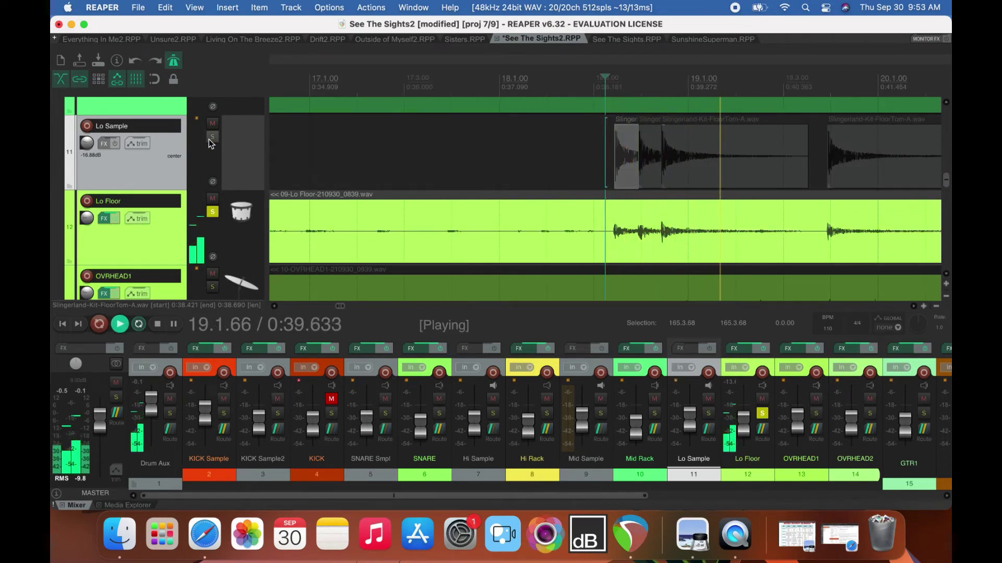
{"action": "key", "text": "space"}
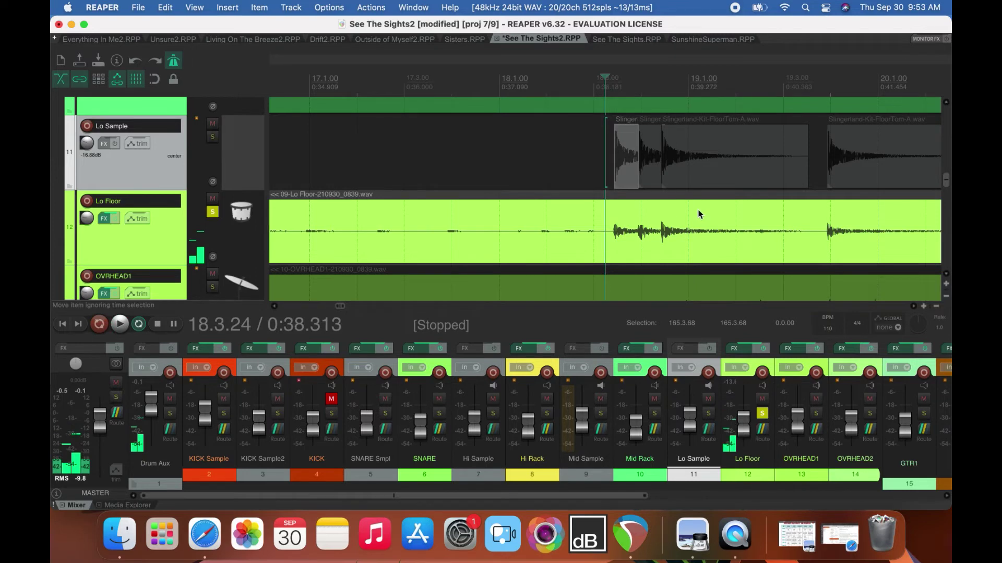
{"action": "left_click", "coordinate": [213, 137]}
{"action": "left_click", "coordinate": [212, 211]}
{"action": "key", "text": "space"}
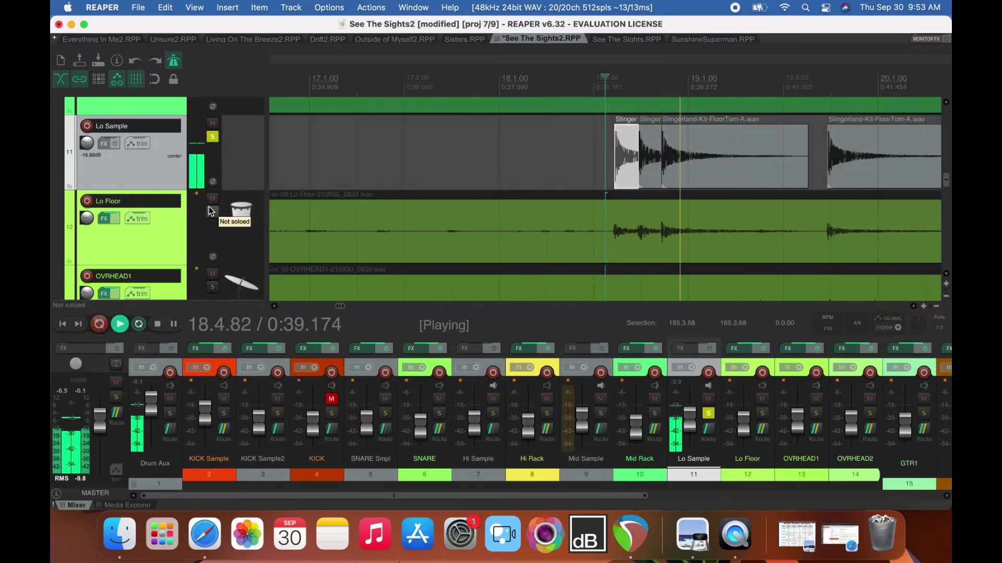
{"action": "key", "text": "space"}
Extend the third Lo Sample hit to the start of the following one and lower the second hit to -2.59 dB.
{"action": "left_click", "coordinate": [793, 166]}
{"action": "left_click_drag", "start_coordinate": [809, 166], "coordinate": [828, 166]}
{"action": "left_click", "coordinate": [653, 134]}
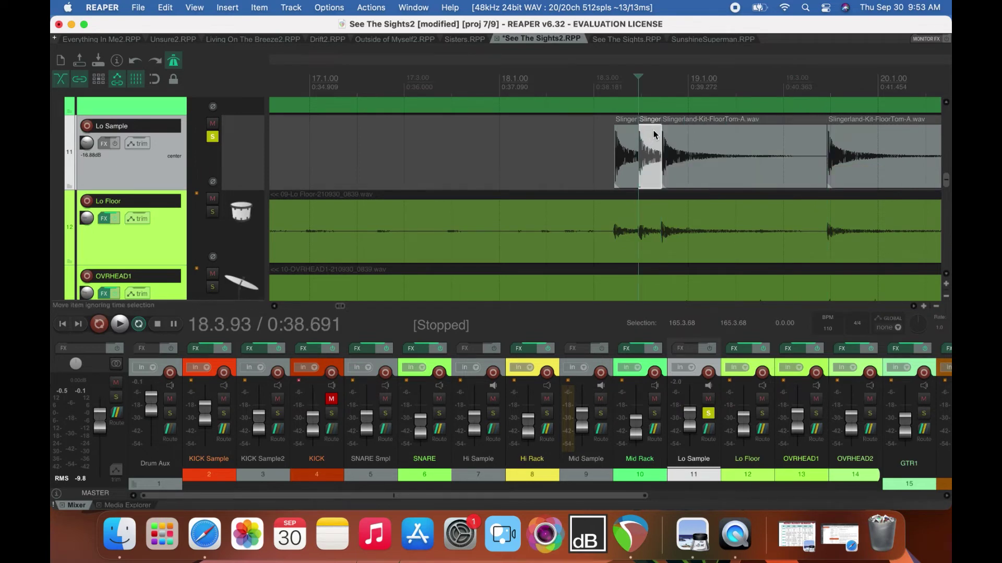
{"action": "left_click_drag", "start_coordinate": [653, 125], "coordinate": [653, 142]}
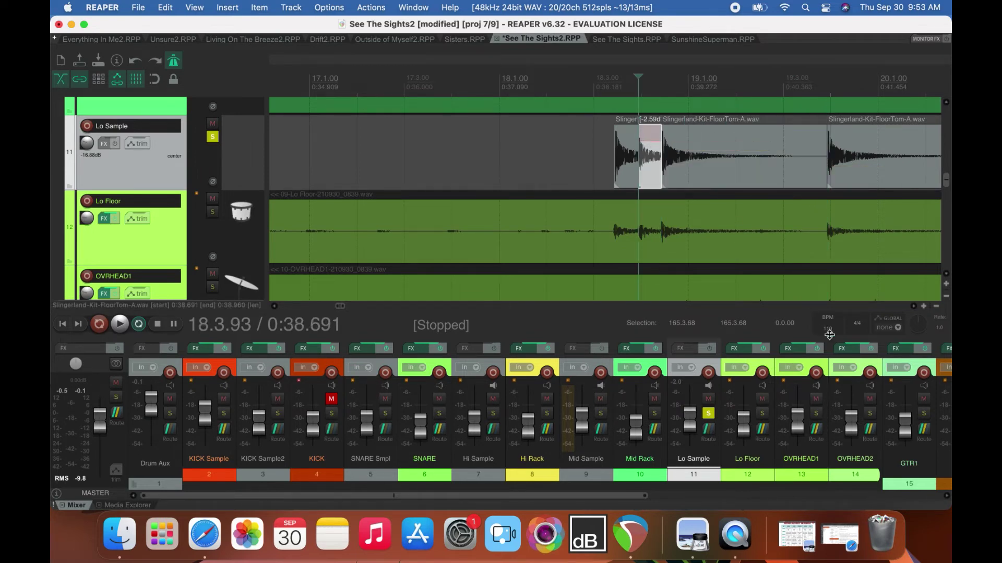
Solo Lo Floor in place of Lo Sample and listen to it from 20.2.04.
{"action": "scroll", "coordinate": [917, 308], "scroll_direction": "right", "scroll_amount": 5}
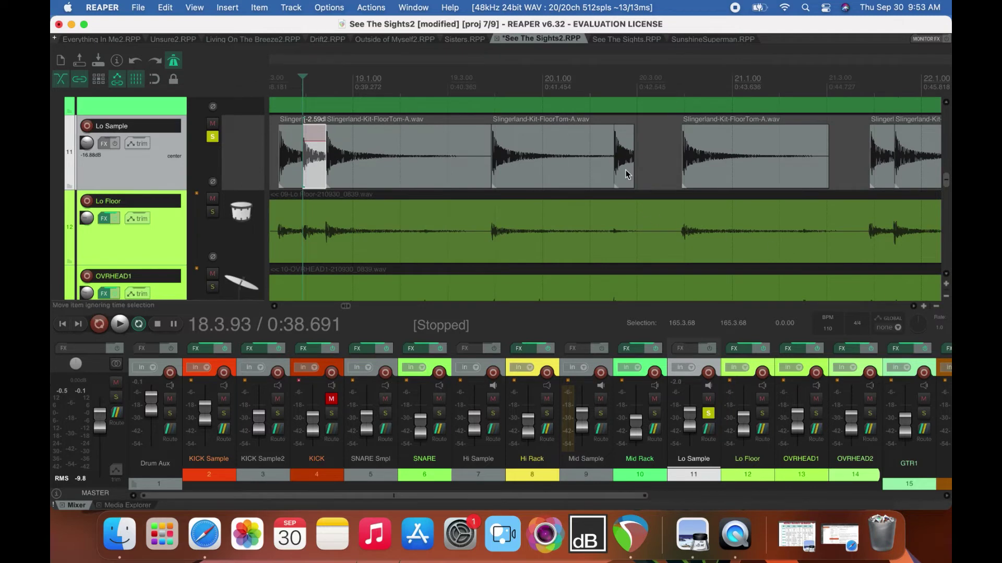
{"action": "left_click", "coordinate": [592, 157]}
{"action": "left_click", "coordinate": [213, 211]}
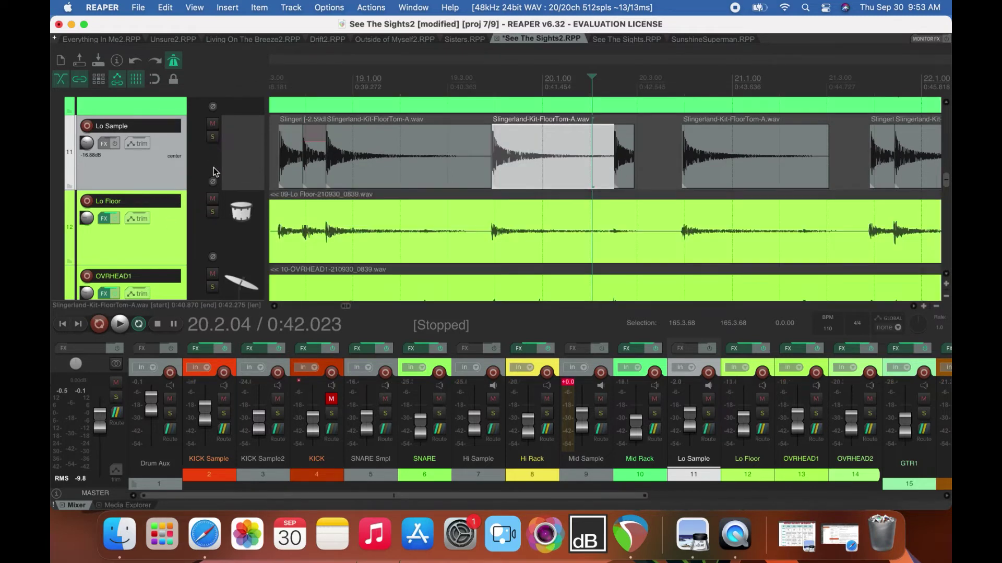
{"action": "key", "text": "space"}
{"action": "key", "text": "space"}
Remove the short extra Lo Sample hit before 20.3 and extend the hits on either side to meet the ones following.
{"action": "left_click", "coordinate": [627, 170]}
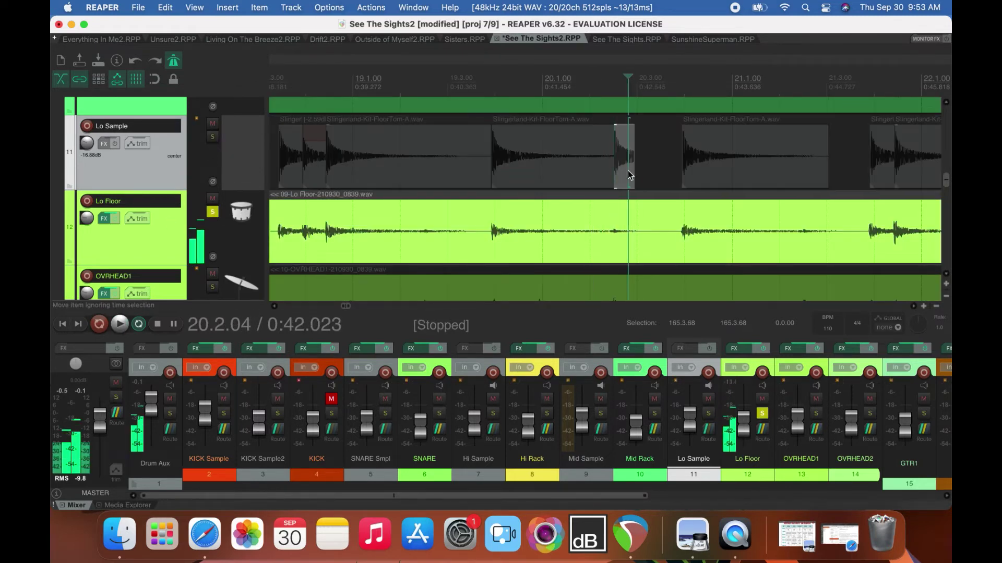
{"action": "left_click_drag", "start_coordinate": [614, 170], "coordinate": [678, 179]}
{"action": "left_click", "coordinate": [828, 177]}
{"action": "left_click_drag", "start_coordinate": [829, 176], "coordinate": [868, 168]}
Lower the second Lo Sample hit of the pair just before bar 22 to -2.47 dB.
{"action": "left_click", "coordinate": [878, 120]}
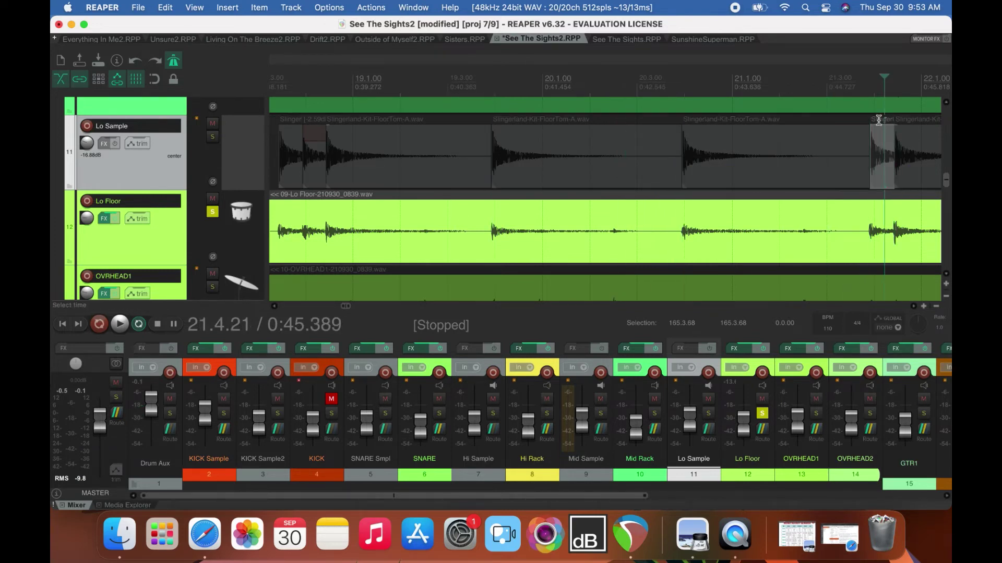
{"action": "left_click", "coordinate": [916, 135]}
{"action": "left_click_drag", "start_coordinate": [914, 125], "coordinate": [914, 141]}
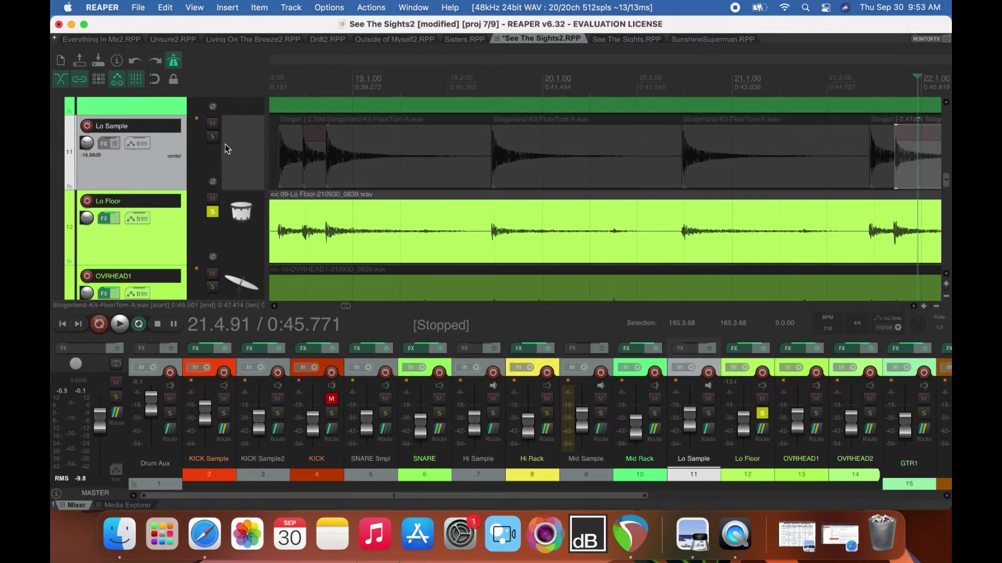
Solo Lo Sample with Lo Floor, play through bar 22, and extend the hit starting just before bar 23 to meet the next one.
{"action": "left_click", "coordinate": [212, 137]}
{"action": "left_click", "coordinate": [914, 307]}
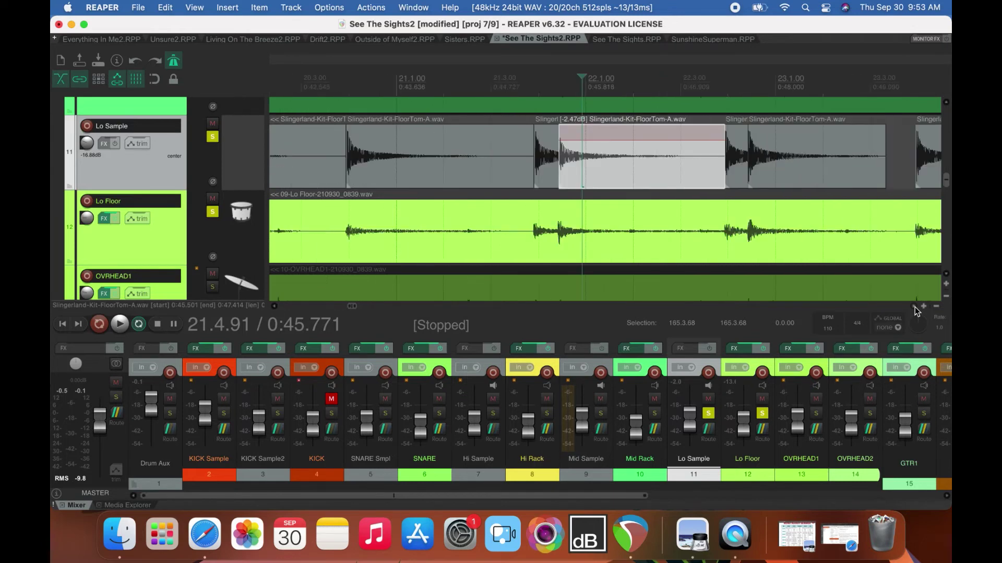
{"action": "scroll", "coordinate": [585, 179], "scroll_direction": "right", "scroll_amount": 5}
{"action": "left_click", "coordinate": [335, 86]}
{"action": "key", "text": "space"}
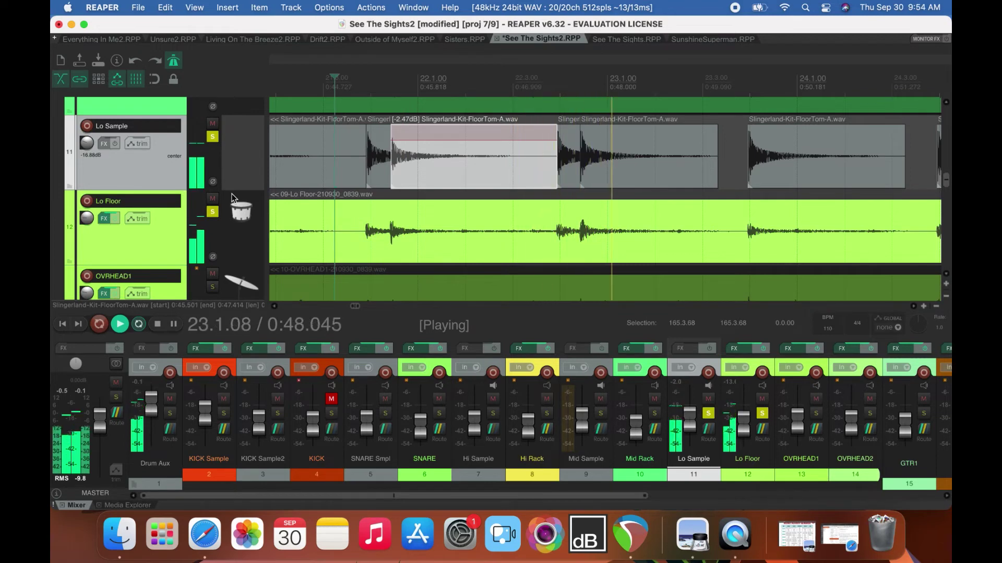
{"action": "left_click", "coordinate": [713, 174]}
{"action": "key", "text": "space"}
{"action": "left_click_drag", "start_coordinate": [717, 175], "coordinate": [746, 175]}
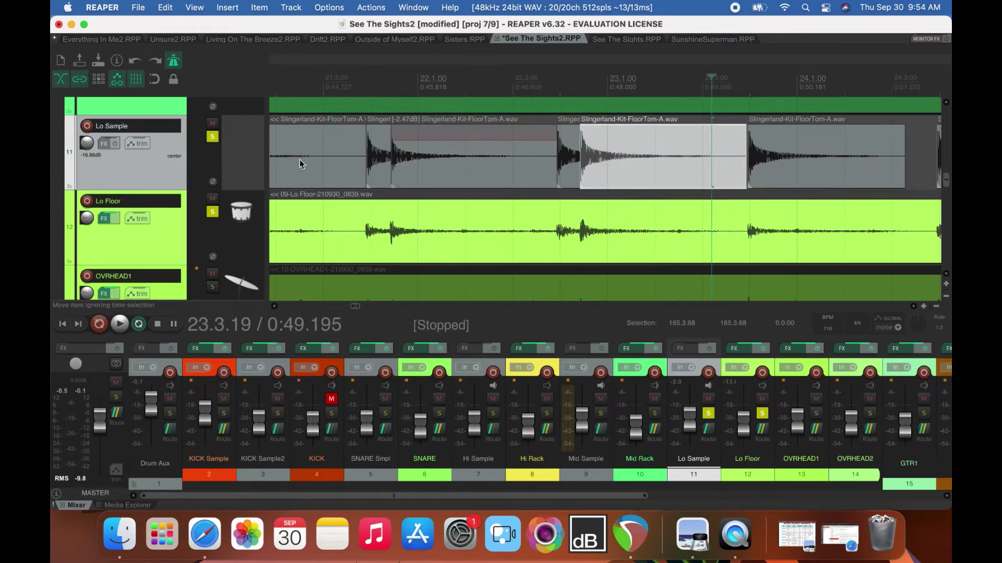
View the ReaGate settings in the Lo Floor effects chain and close the window.
{"action": "left_click", "coordinate": [102, 219]}
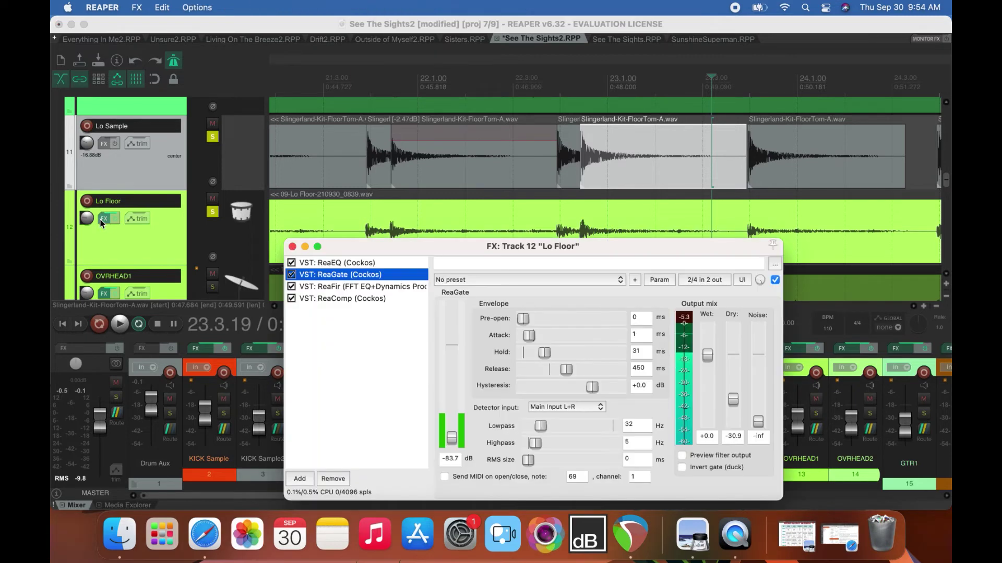
{"action": "left_click", "coordinate": [292, 247]}
Play Lo Sample with Lo Floor from bar 23 and extend the hits starting just before bars 24 and 25 toward the ones following.
{"action": "left_click", "coordinate": [477, 89]}
{"action": "key", "text": "space"}
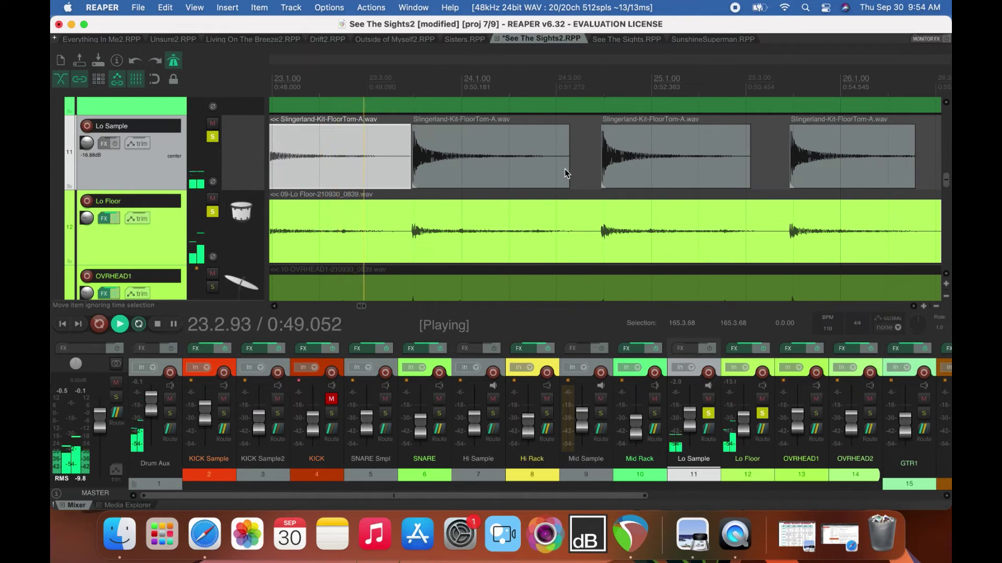
{"action": "left_click", "coordinate": [568, 170]}
{"action": "left_click_drag", "start_coordinate": [569, 170], "coordinate": [596, 180]}
{"action": "left_click", "coordinate": [724, 174]}
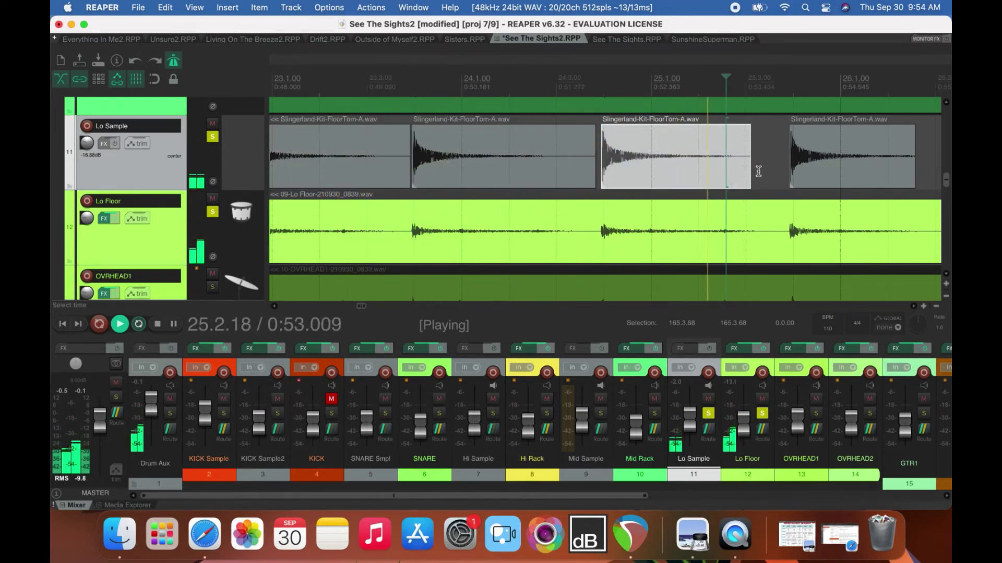
{"action": "key", "text": "space"}
{"action": "left_click_drag", "start_coordinate": [753, 170], "coordinate": [785, 172]}
{"action": "left_click_drag", "start_coordinate": [594, 157], "coordinate": [601, 157]}
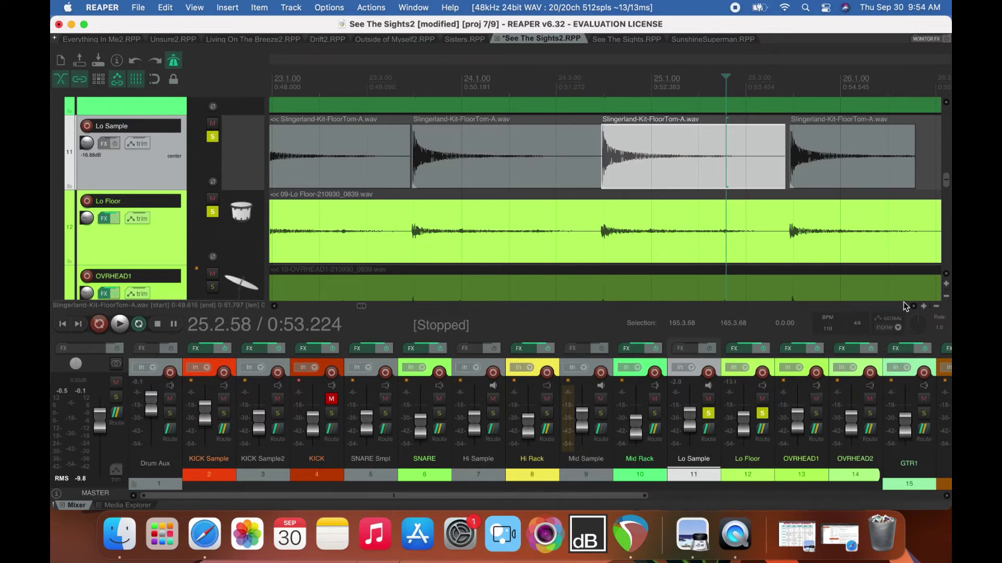
Close the remaining gap before the Lo Sample hit preceding bar 26, and extend that hit to just past bar 27.
{"action": "scroll", "coordinate": [909, 305], "scroll_direction": "right", "scroll_amount": 5}
{"action": "left_click_drag", "start_coordinate": [446, 163], "coordinate": [450, 164]}
{"action": "left_click", "coordinate": [583, 174]}
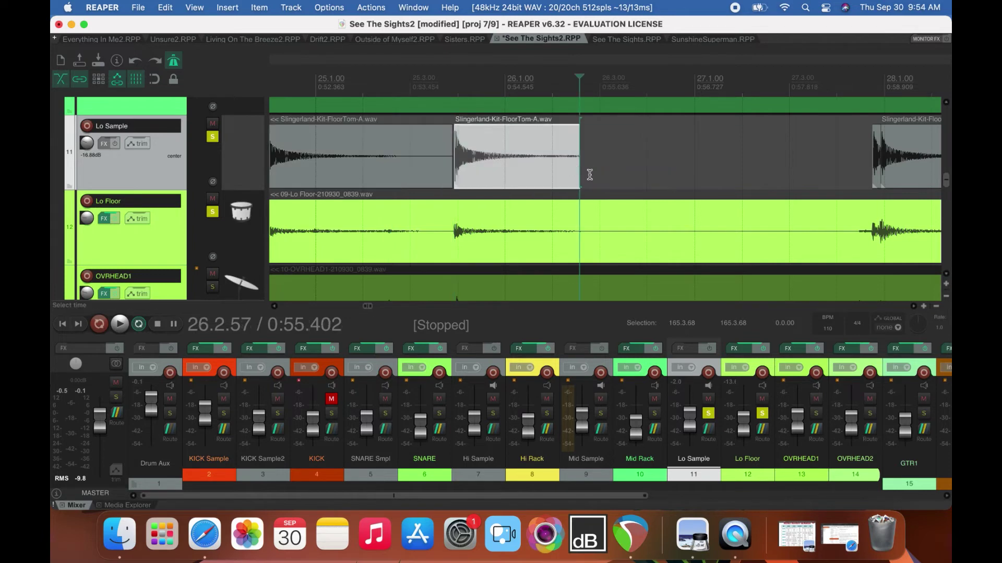
{"action": "left_click_drag", "start_coordinate": [581, 171], "coordinate": [717, 191]}
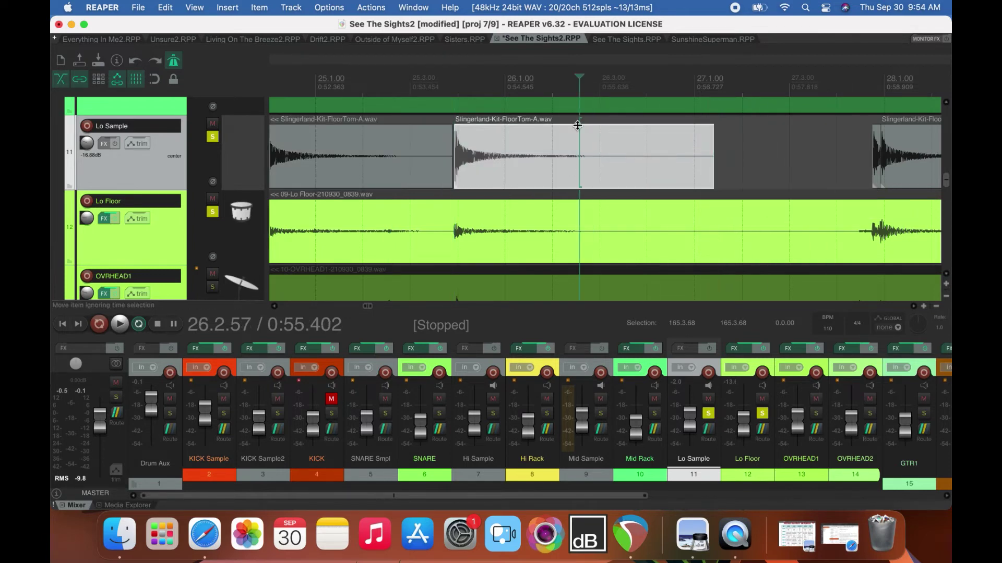
Unsolo Lo Sample and listen to Lo Floor alone from just before bar 26 and again from bar 23.
{"action": "left_click", "coordinate": [212, 136]}
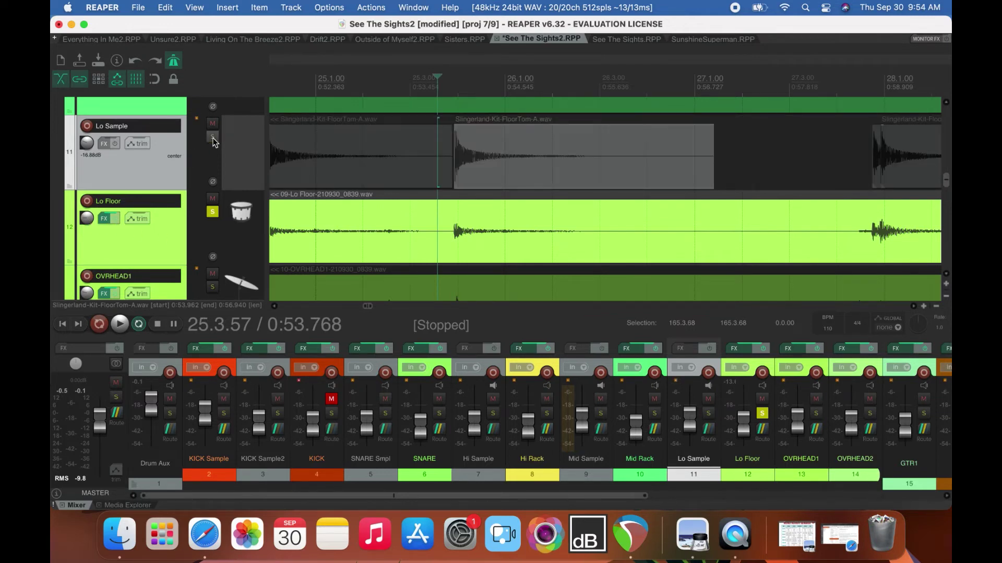
{"action": "key", "text": "space"}
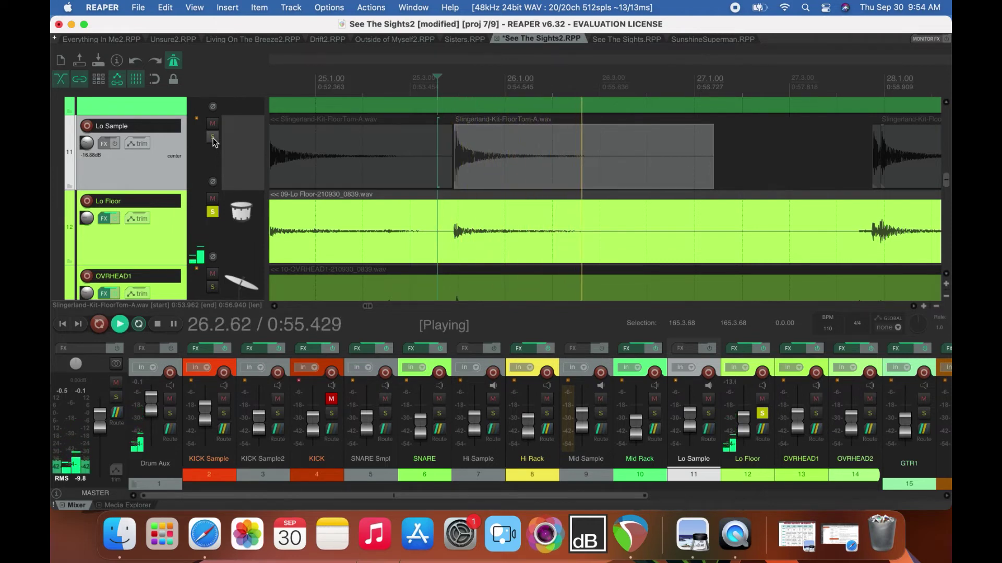
{"action": "key", "text": "space"}
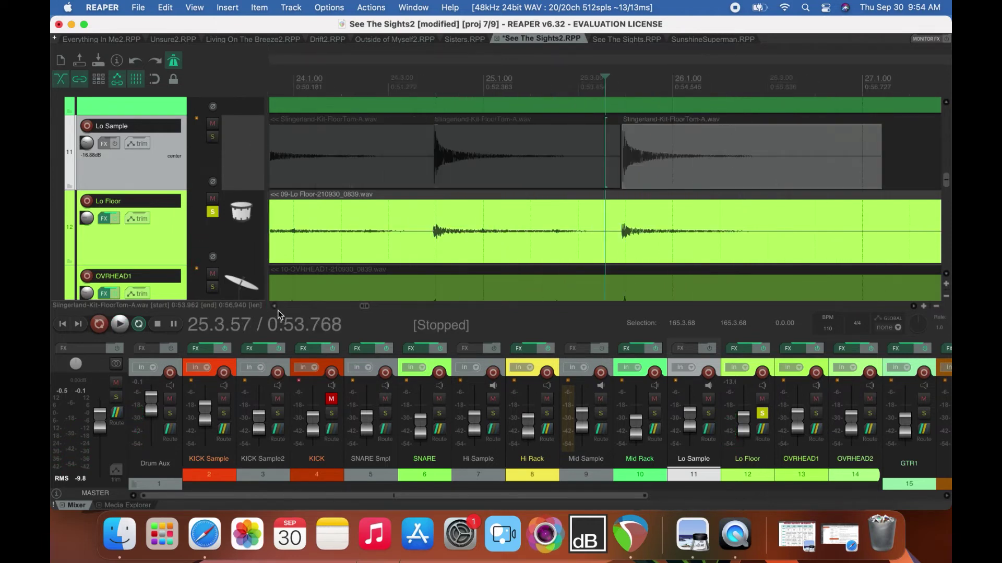
{"action": "scroll", "coordinate": [337, 190], "scroll_direction": "left", "scroll_amount": 3}
{"action": "left_click", "coordinate": [338, 79]}
{"action": "key", "text": "space"}
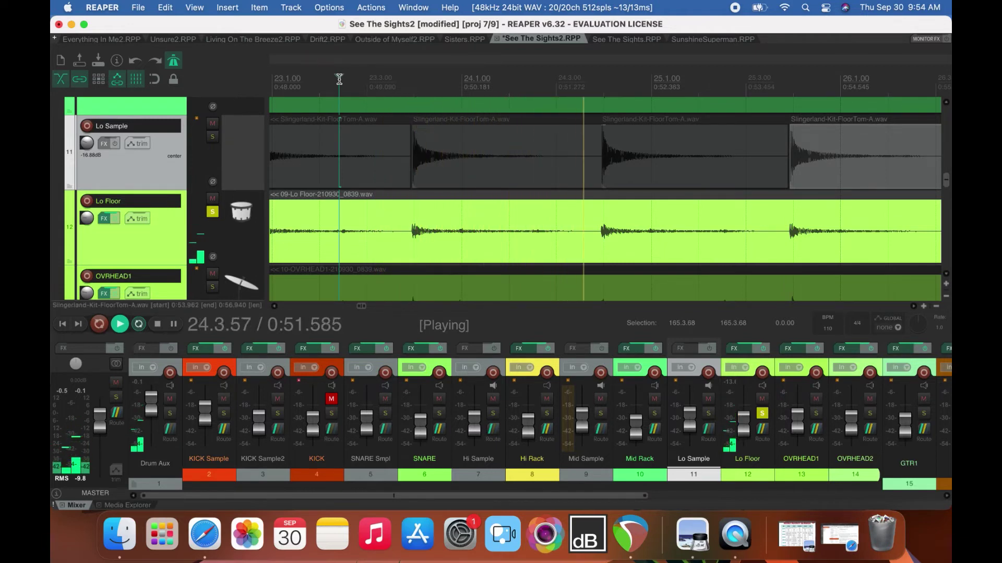
{"action": "key", "text": "space"}
Solo Lo Sample together with Lo Floor and play the double hit just before bar 28.
{"action": "left_click", "coordinate": [212, 211]}
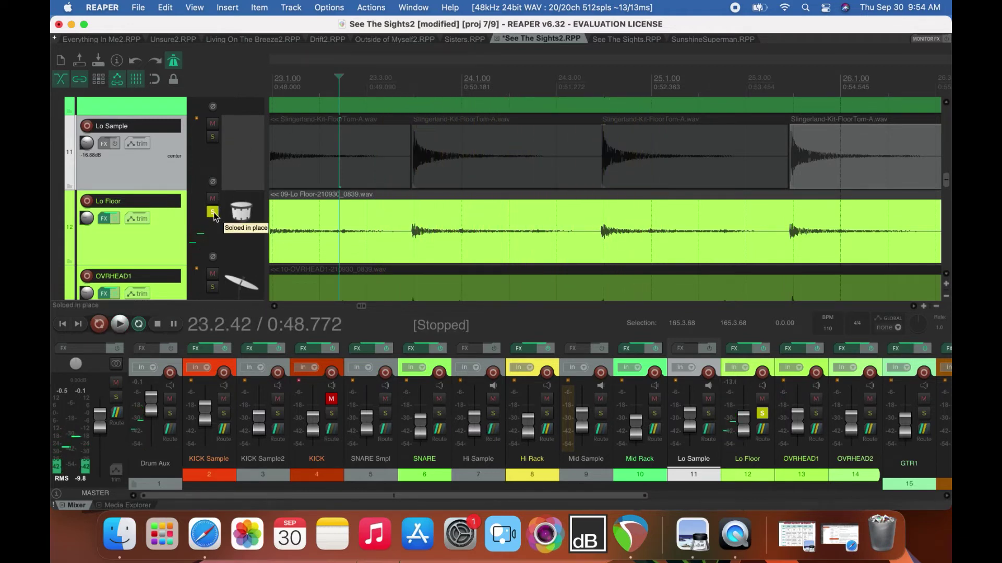
{"action": "left_click", "coordinate": [211, 136]}
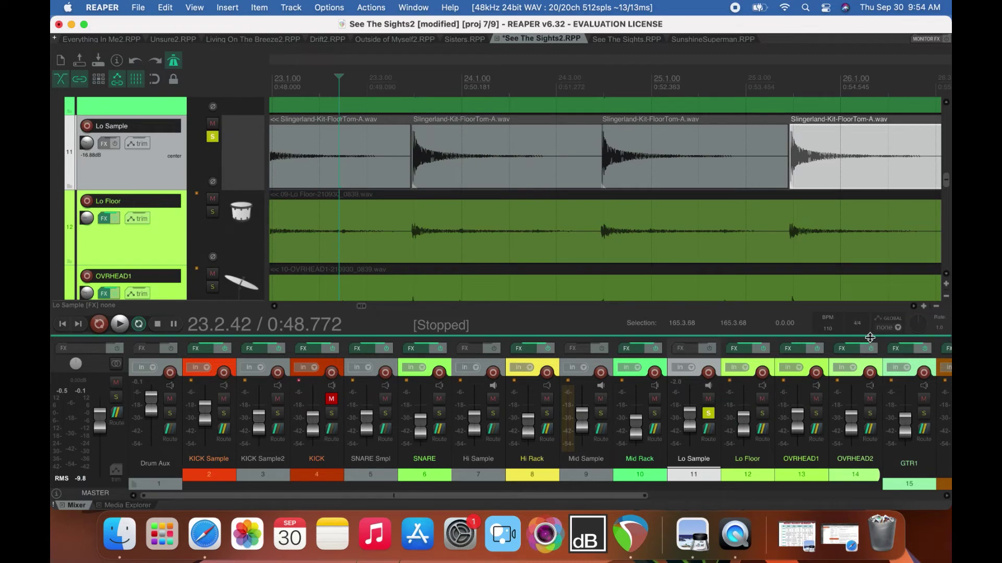
{"action": "left_click", "coordinate": [913, 307]}
{"action": "left_click", "coordinate": [913, 307]}
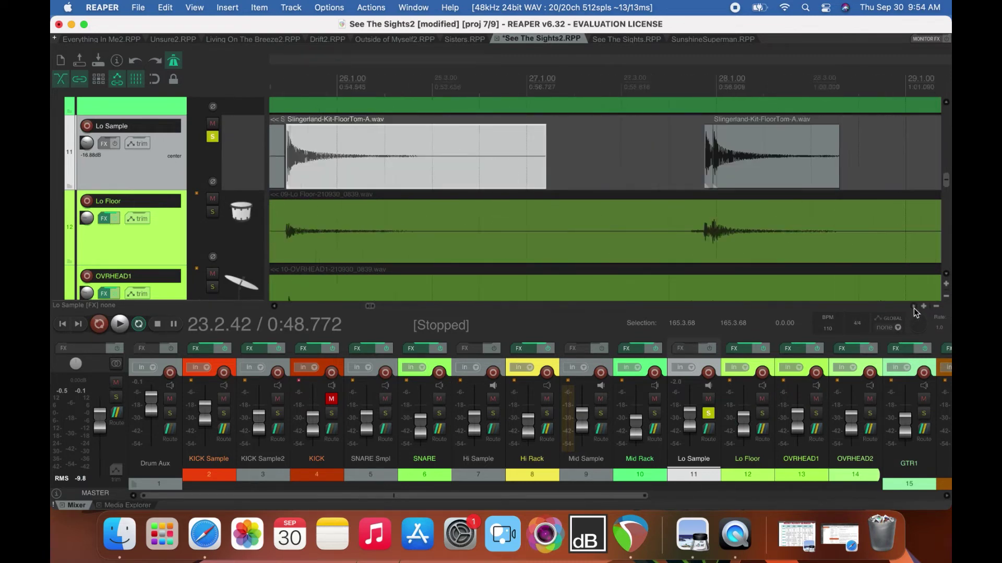
{"action": "left_click", "coordinate": [913, 306]}
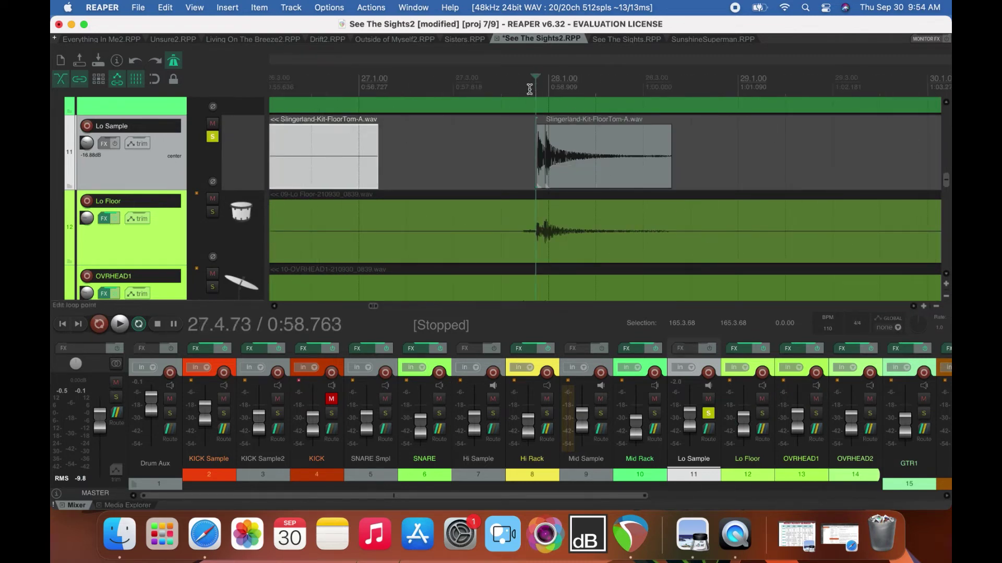
{"action": "left_click", "coordinate": [213, 212]}
{"action": "key", "text": "space"}
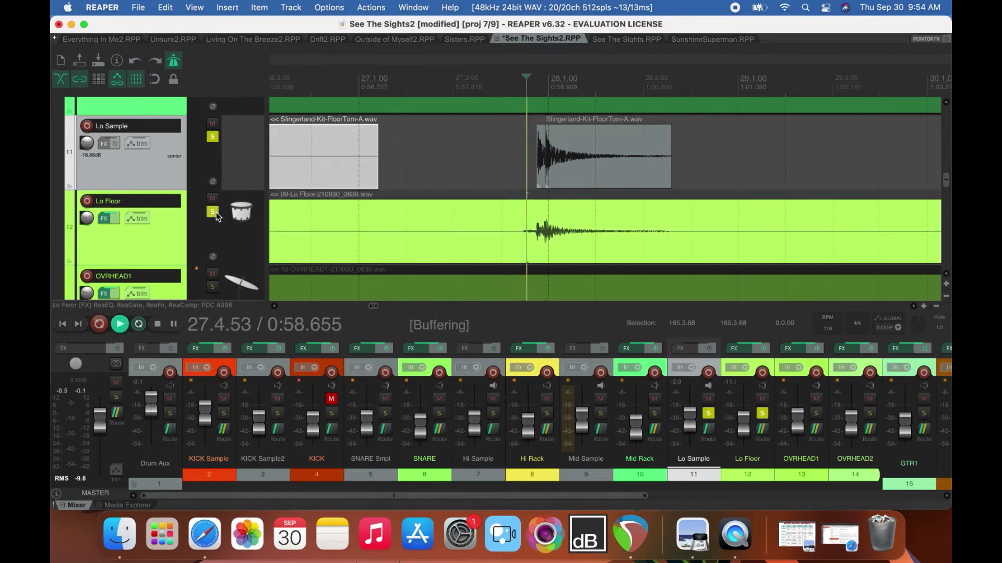
{"action": "key", "text": "space"}
{"action": "key", "text": "space"}
{"action": "key", "text": "space"}
{"action": "key", "text": "space"}
{"action": "key", "text": "space"}
Solo Mid Sample with Lo Sample, unsolo Lo Floor, and play the tom fill from bar 27 through bar 28.
{"action": "left_click_drag", "start_coordinate": [948, 190], "coordinate": [949, 178]}
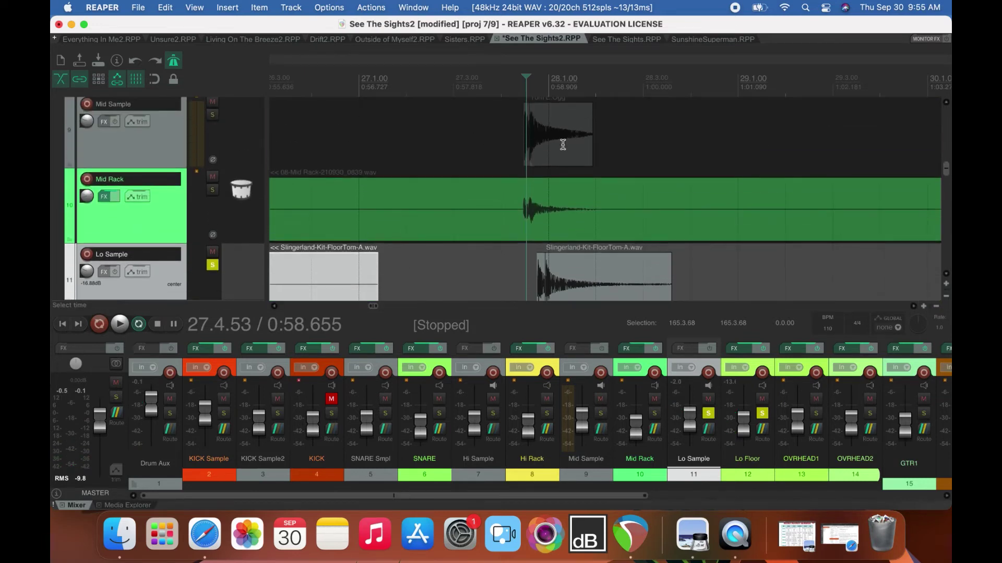
{"action": "left_click", "coordinate": [585, 136]}
{"action": "left_click", "coordinate": [212, 114]}
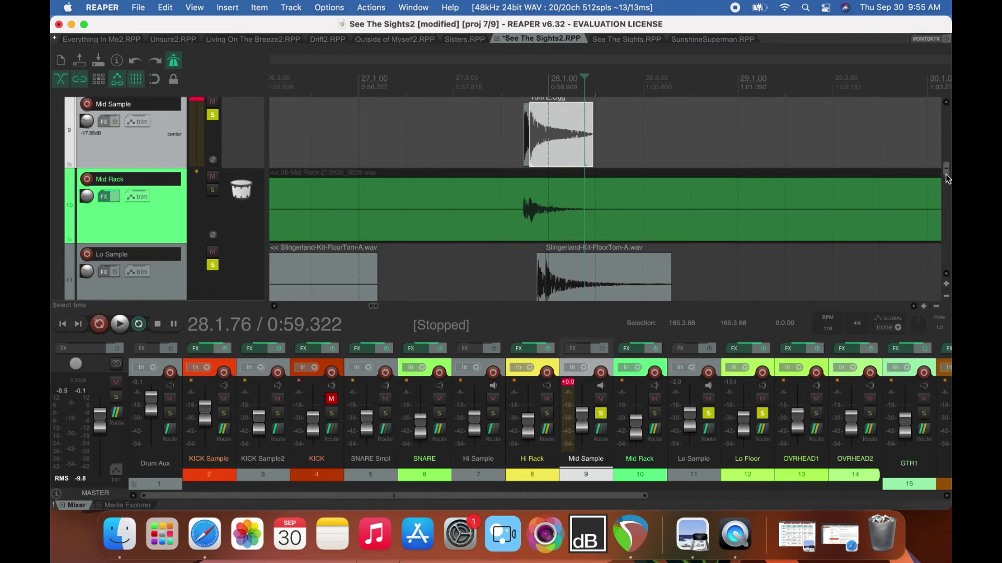
{"action": "scroll", "coordinate": [583, 189], "scroll_direction": "down", "scroll_amount": 3}
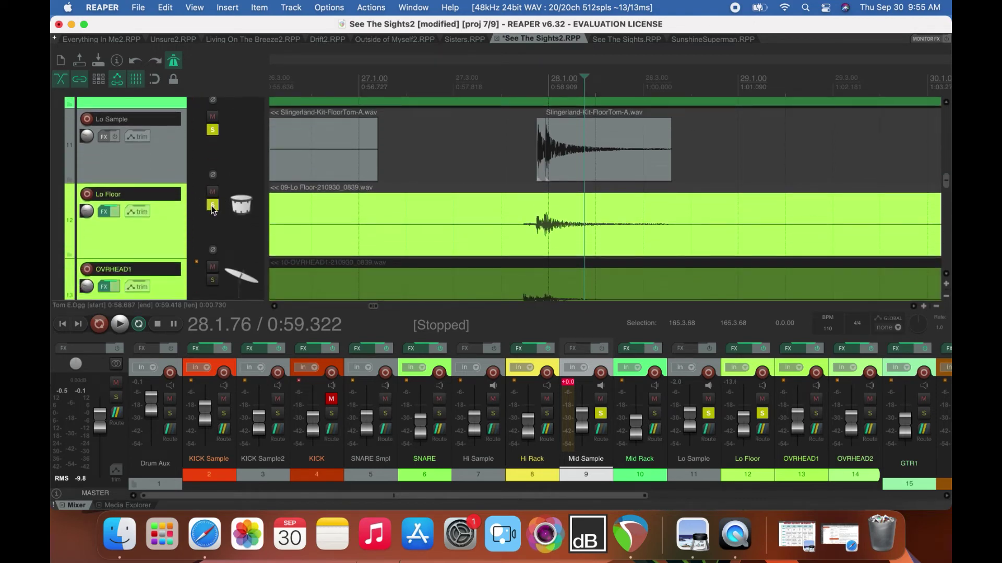
{"action": "left_click", "coordinate": [212, 205]}
{"action": "left_click_drag", "start_coordinate": [948, 188], "coordinate": [950, 176]}
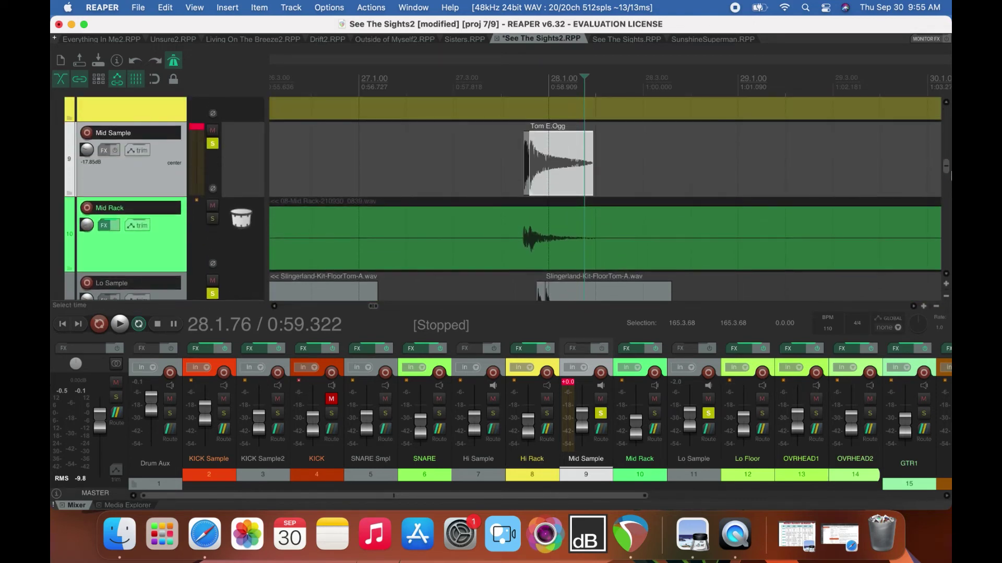
{"action": "left_click", "coordinate": [404, 82]}
{"action": "key", "text": "space"}
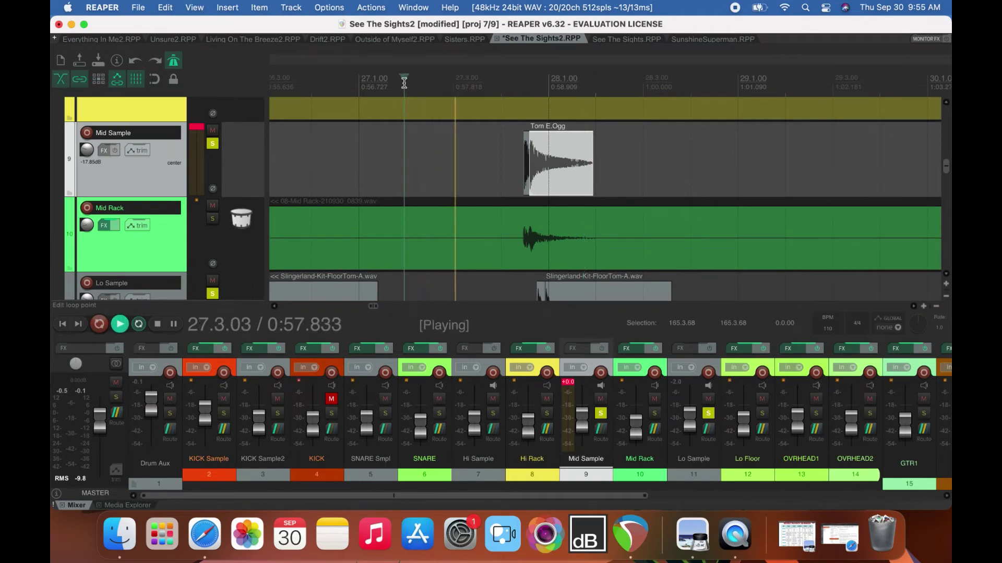
{"action": "key", "text": "space"}
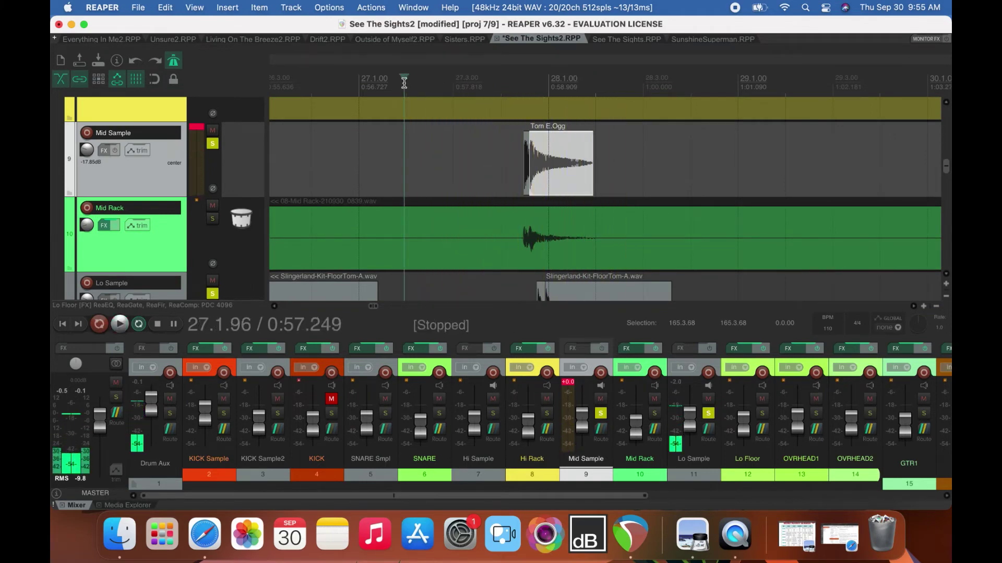
{"action": "key", "text": "space"}
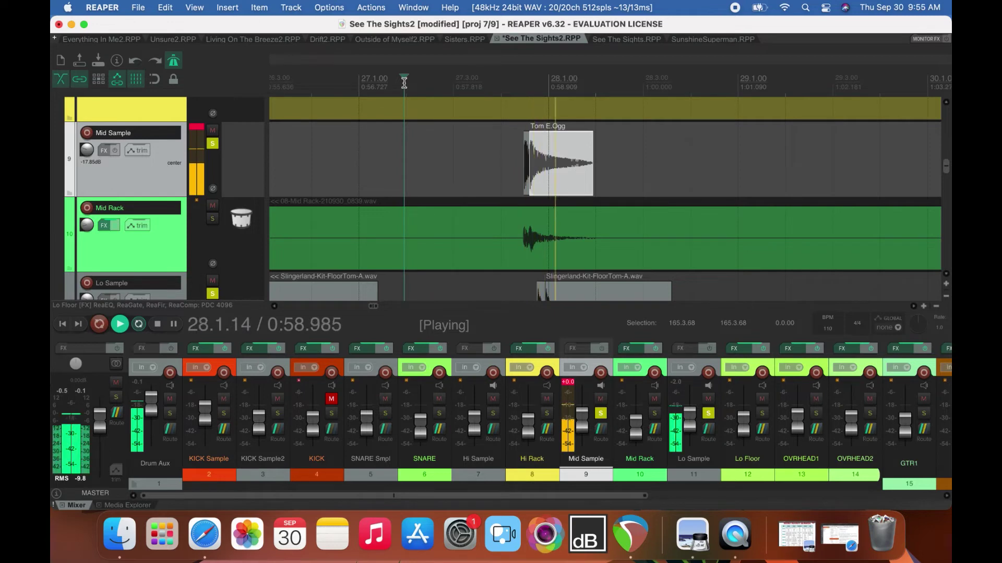
{"action": "key", "text": "space"}
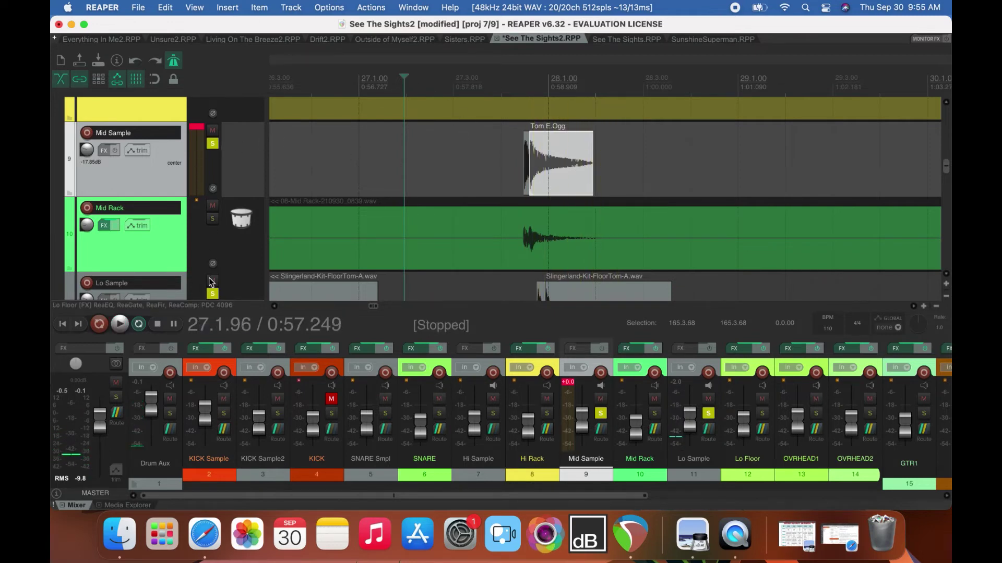
Unsolo Lo Sample, extend the Tom E.Ogg hit on Mid Sample to just past 28.2, and play it back.
{"action": "left_click", "coordinate": [213, 294]}
{"action": "key", "text": "space"}
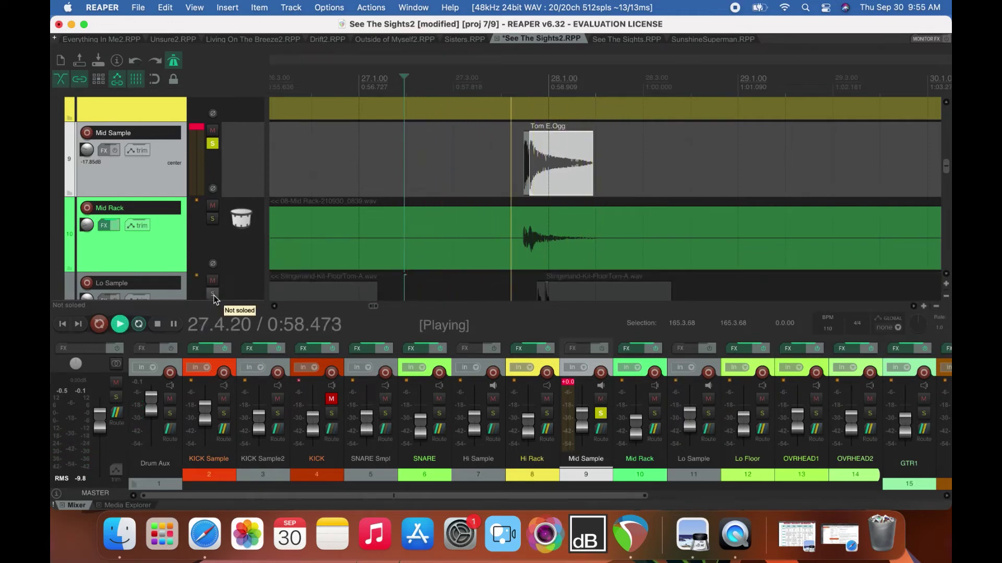
{"action": "key", "text": "space"}
{"action": "left_click", "coordinate": [561, 172]}
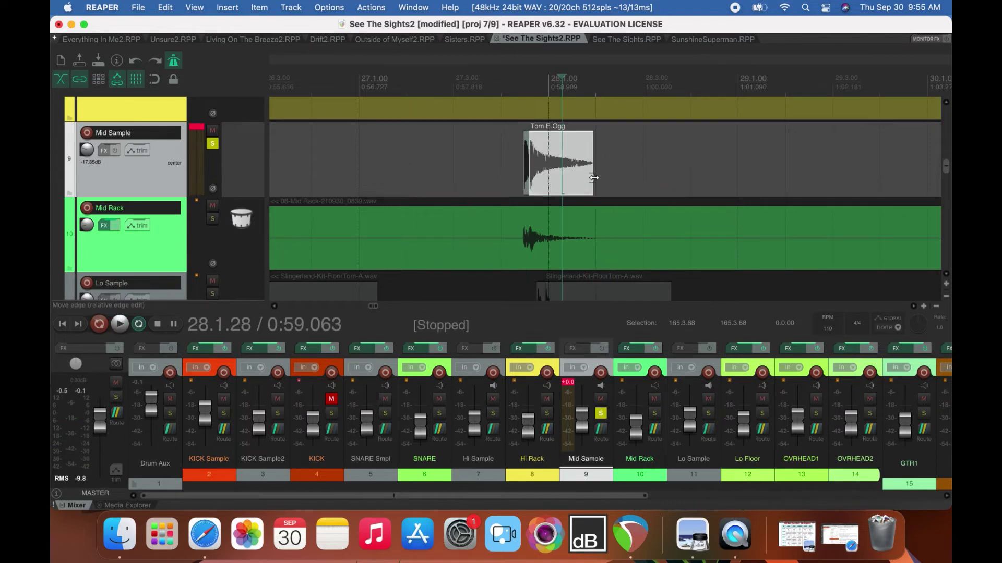
{"action": "left_click_drag", "start_coordinate": [597, 179], "coordinate": [606, 178]}
{"action": "left_click_drag", "start_coordinate": [588, 180], "coordinate": [599, 180]}
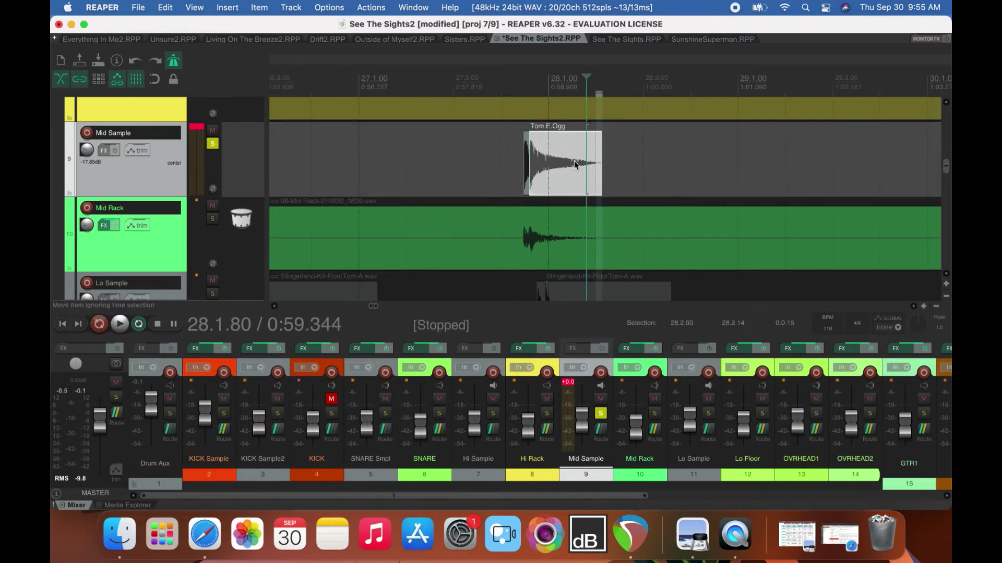
{"action": "left_click", "coordinate": [478, 88]}
{"action": "key", "text": "space"}
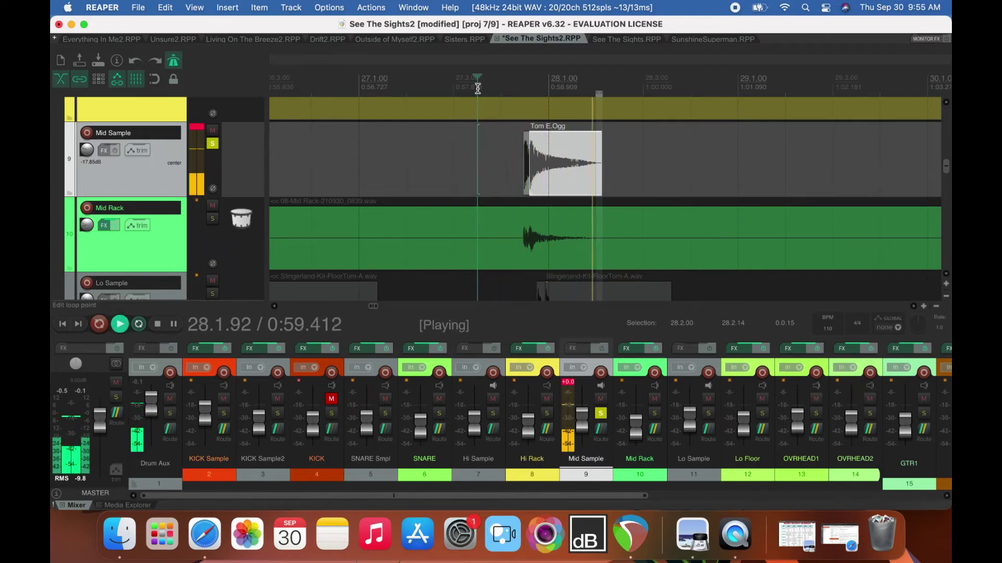
{"action": "key", "text": "space"}
Remove the time selection at 28.2 and replay the Mid Sample fill around bar 28.
{"action": "right_click", "coordinate": [600, 86]}
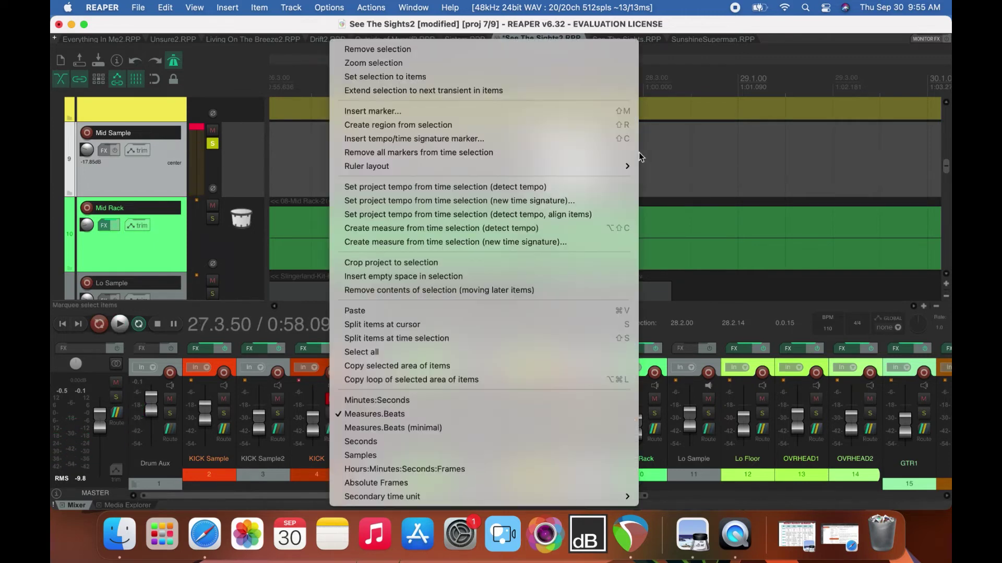
{"action": "left_click", "coordinate": [536, 48]}
{"action": "key", "text": "space"}
{"action": "key", "text": "space"}
{"action": "left_click", "coordinate": [556, 162]}
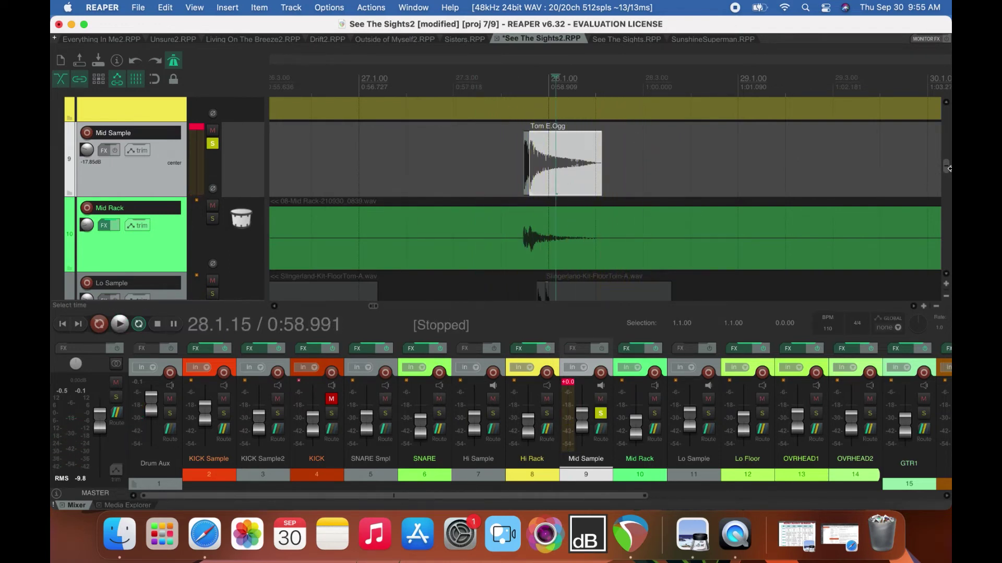
Solo Lo Sample again, extend its hit starting just before bar 36 to just past bar 37, and play it back.
{"action": "scroll", "coordinate": [948, 172], "scroll_direction": "down", "scroll_amount": 3}
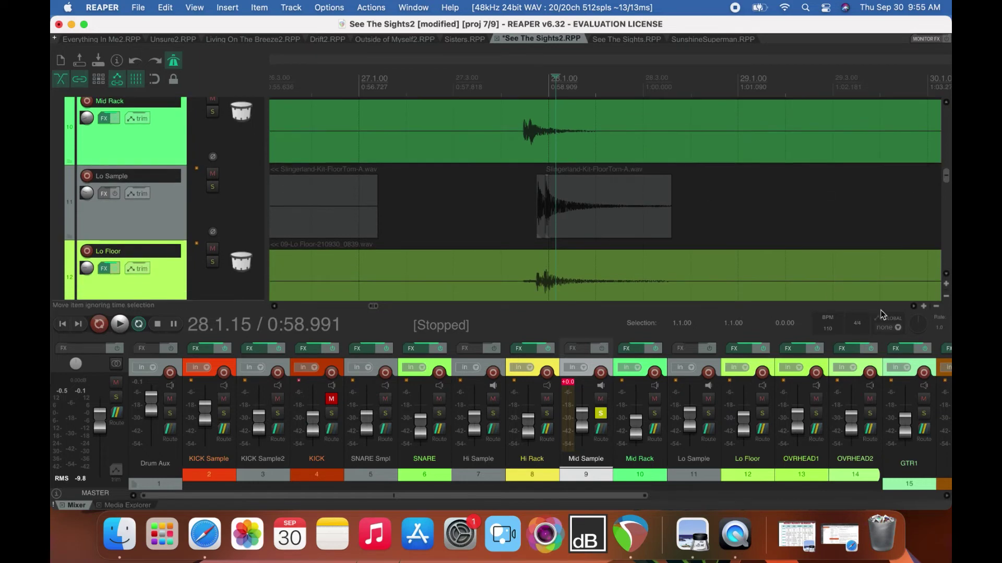
{"action": "left_click", "coordinate": [212, 188]}
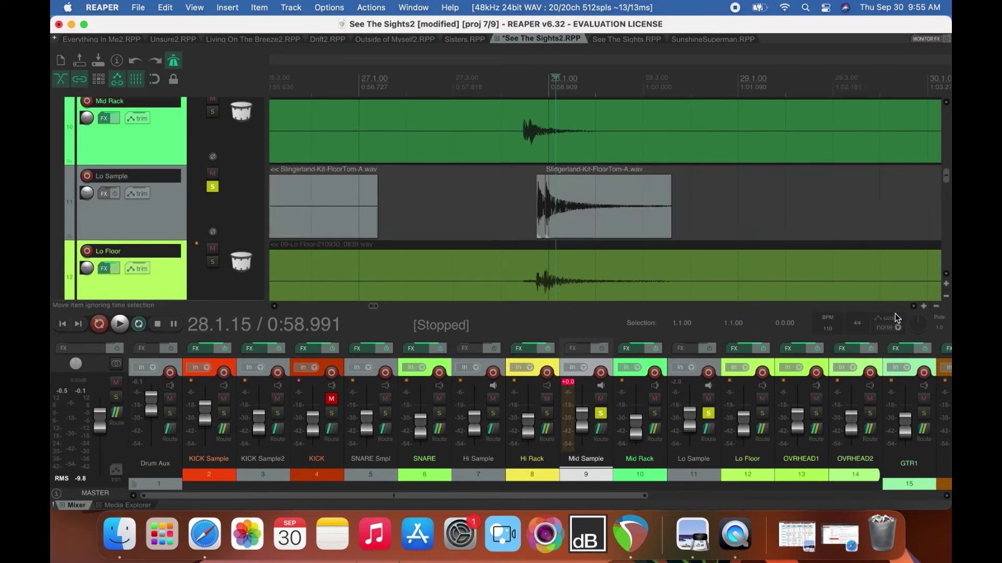
{"action": "scroll", "coordinate": [920, 310], "scroll_direction": "right", "scroll_amount": 15}
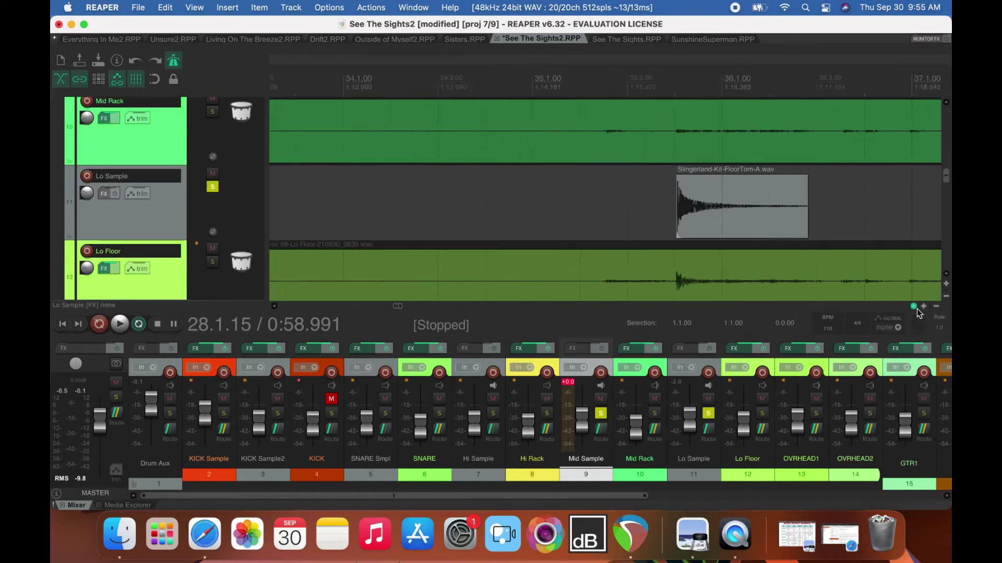
{"action": "left_click_drag", "start_coordinate": [551, 214], "coordinate": [683, 215]}
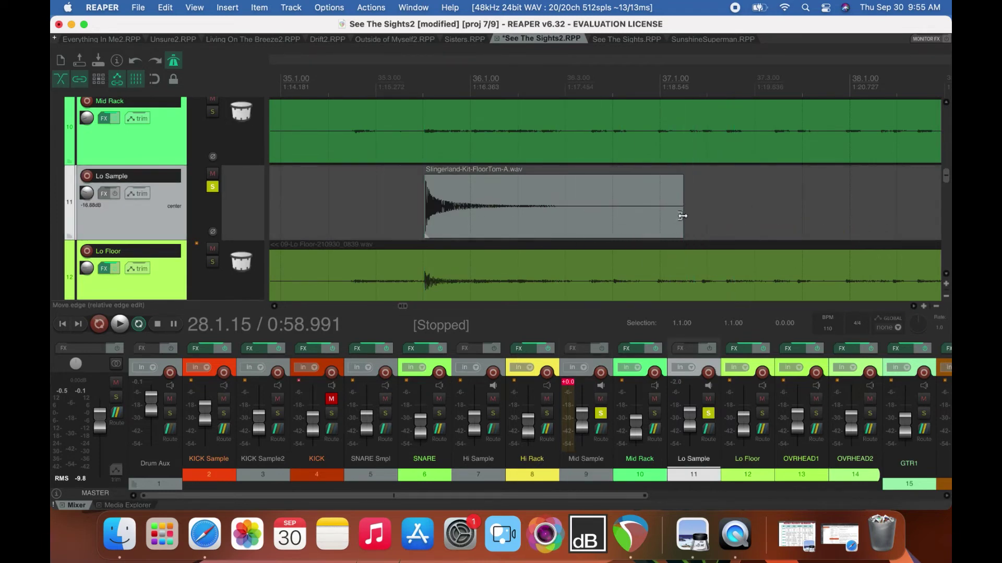
{"action": "left_click", "coordinate": [593, 200]}
{"action": "key", "text": "space"}
{"action": "key", "text": "space"}
Solo Lo Floor, unsolo Mid Sample, and play Lo Sample against Lo Floor from 40.3.
{"action": "scroll", "coordinate": [910, 312], "scroll_direction": "right", "scroll_amount": 10}
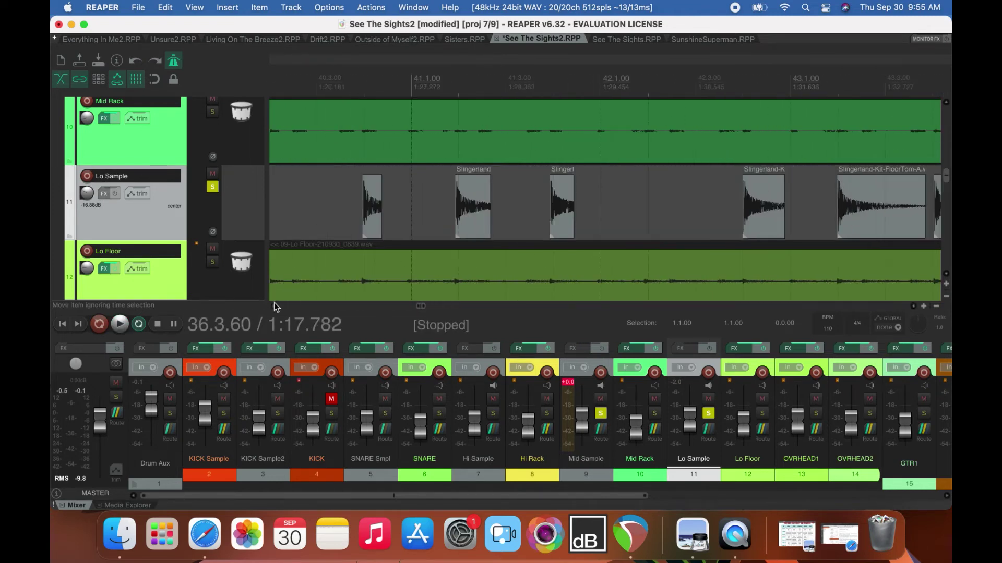
{"action": "scroll", "coordinate": [274, 303], "scroll_direction": "left", "scroll_amount": 3}
{"action": "left_click", "coordinate": [211, 262]}
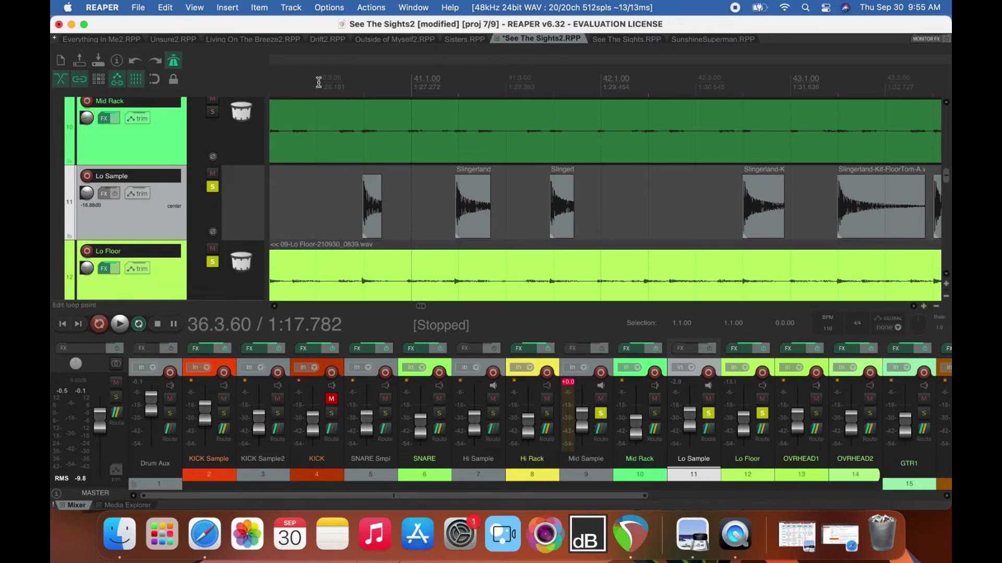
{"action": "key", "text": "space"}
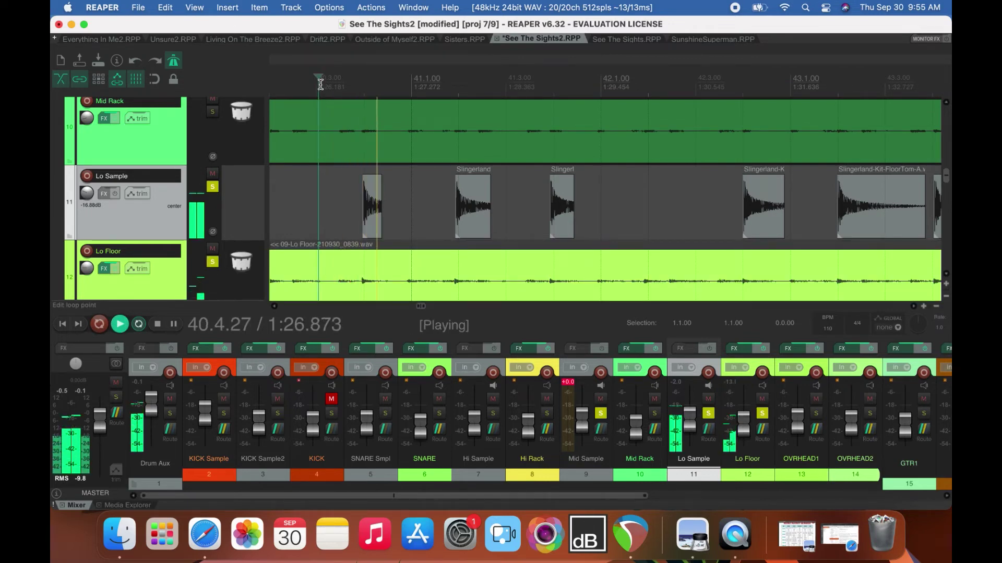
{"action": "key", "text": "space"}
{"action": "left_click", "coordinate": [600, 414]}
{"action": "key", "text": "space"}
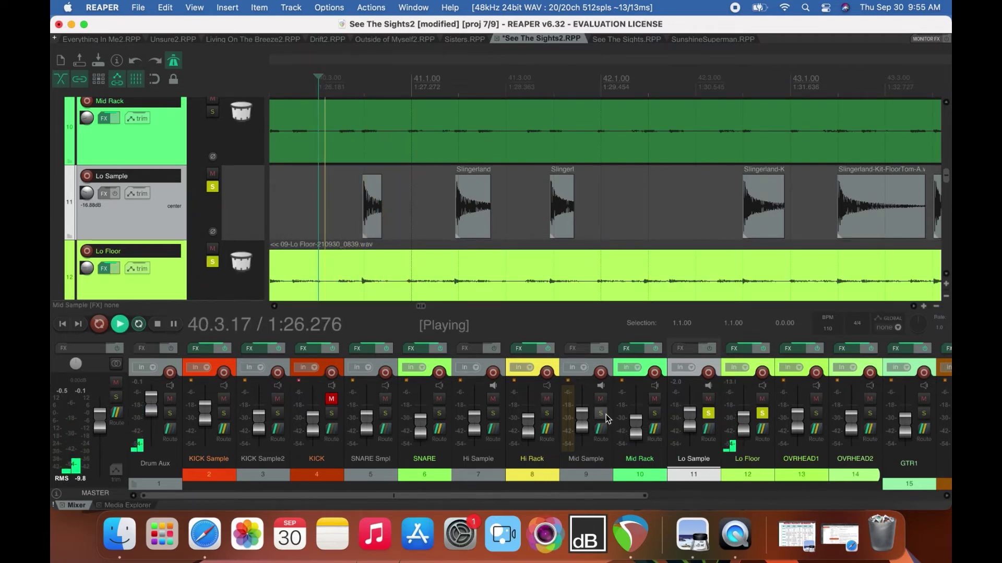
{"action": "key", "text": "space"}
Delete the falsely triggered floor tom hits on Lo Sample from 40.4 through bar 51.
{"action": "left_click", "coordinate": [371, 217]}
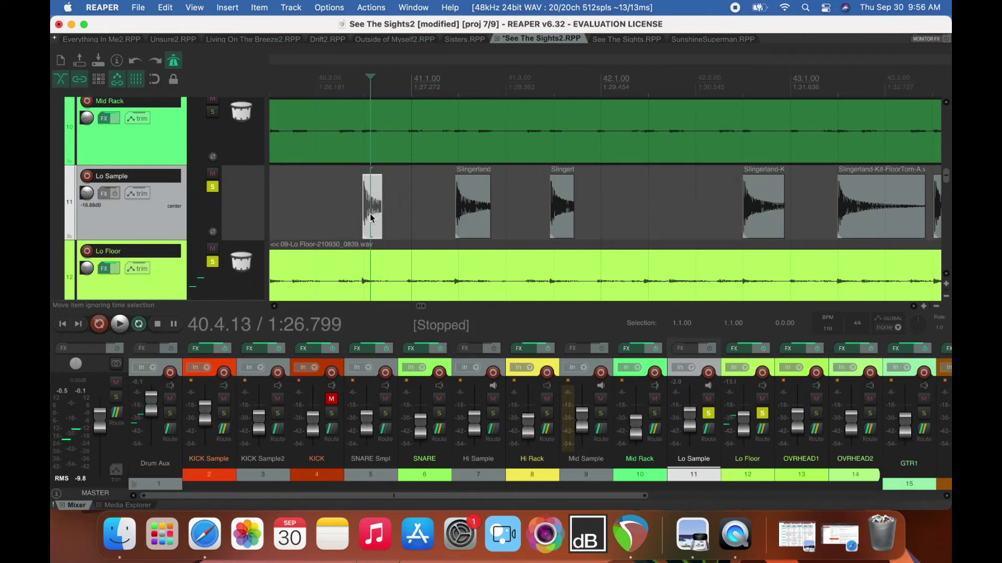
{"action": "scroll", "coordinate": [919, 310], "scroll_direction": "down", "scroll_amount": 2}
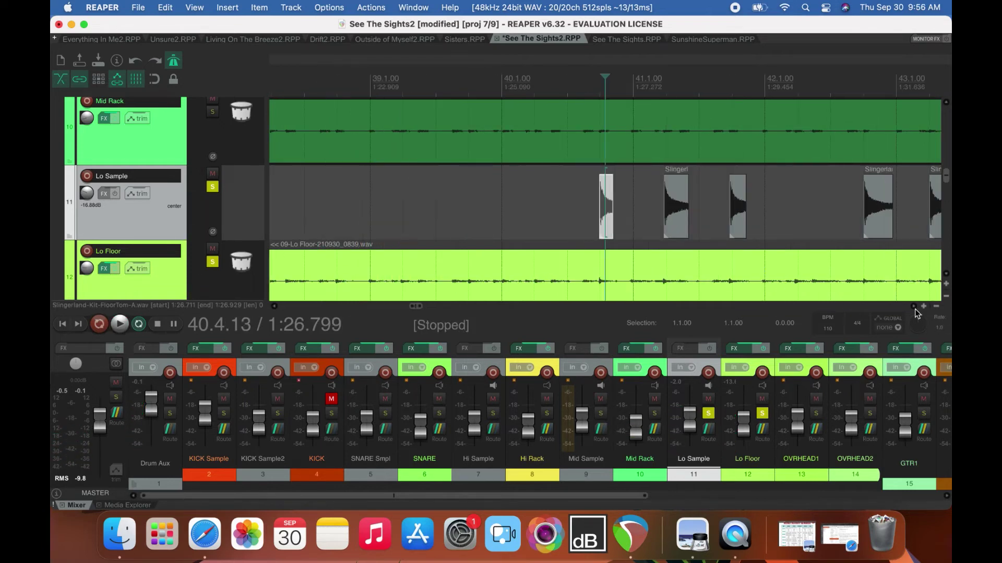
{"action": "scroll", "coordinate": [918, 308], "scroll_direction": "down", "scroll_amount": 1}
{"action": "scroll", "coordinate": [916, 307], "scroll_direction": "right", "scroll_amount": 10}
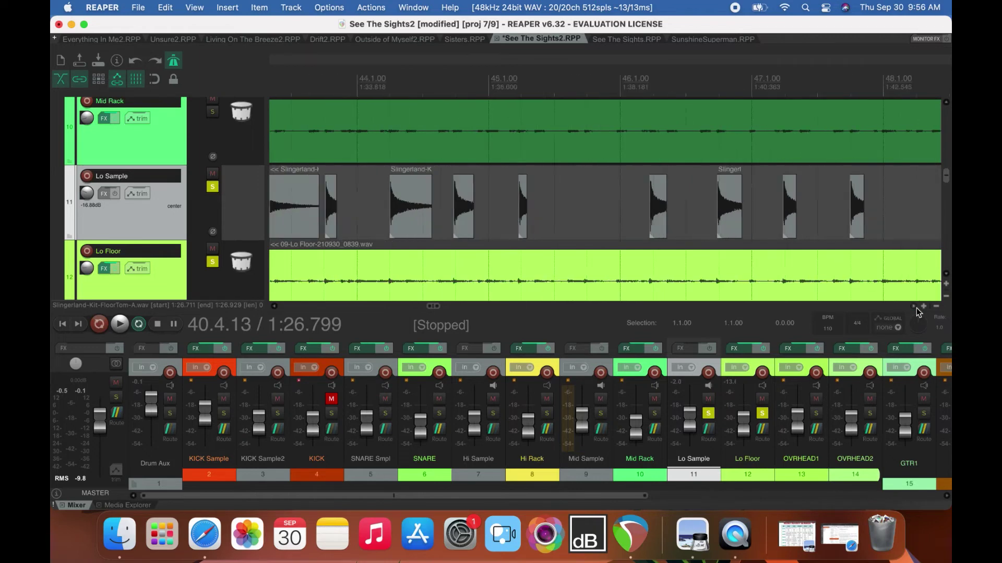
{"action": "scroll", "coordinate": [916, 308], "scroll_direction": "right", "scroll_amount": 5}
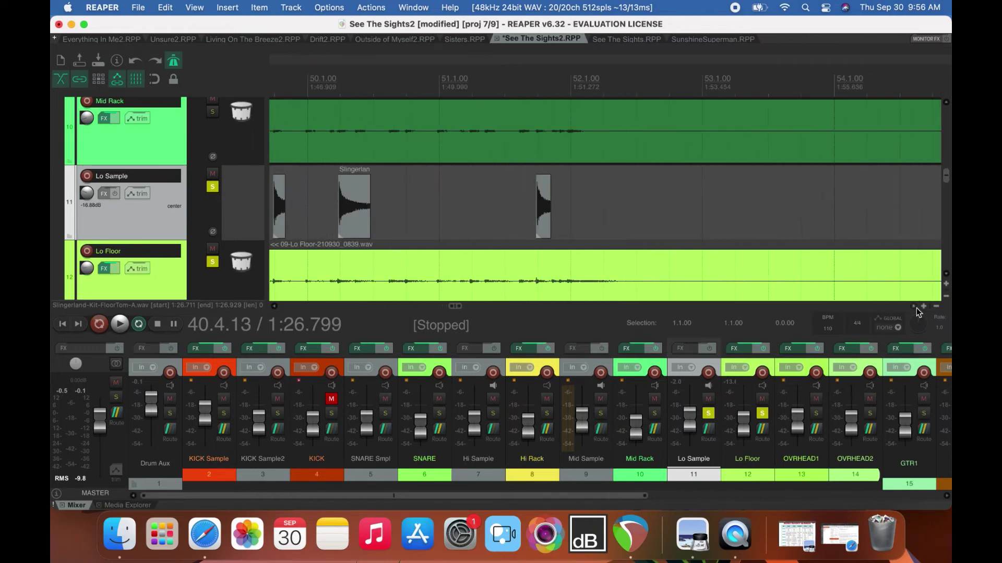
{"action": "left_click", "coordinate": [546, 209]}
{"action": "scroll", "coordinate": [547, 210], "scroll_direction": "down", "scroll_amount": 8}
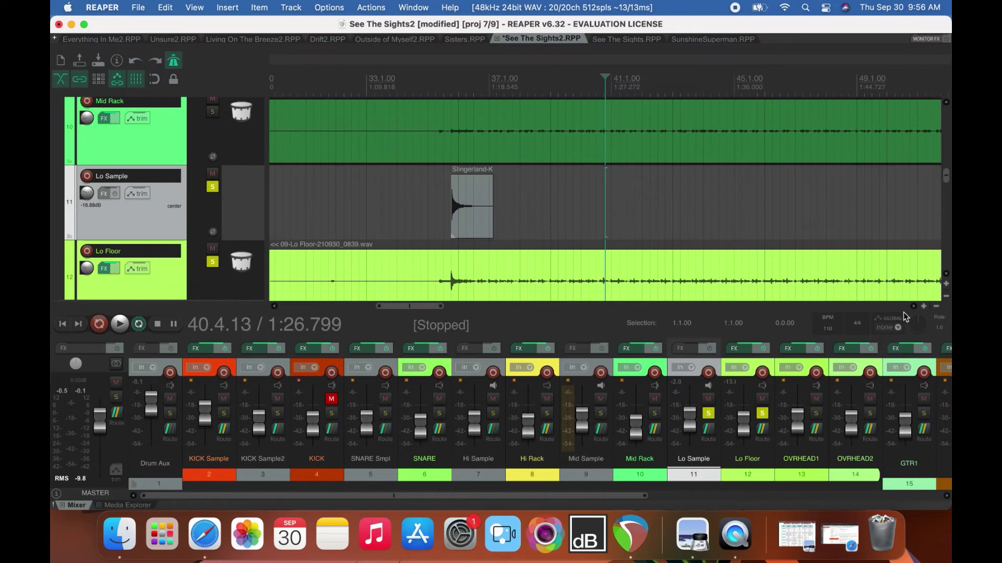
Play the Lo Sample hit near 59.4 and extend its end to just past 61.1.
{"action": "scroll", "coordinate": [909, 309], "scroll_direction": "right", "scroll_amount": 10}
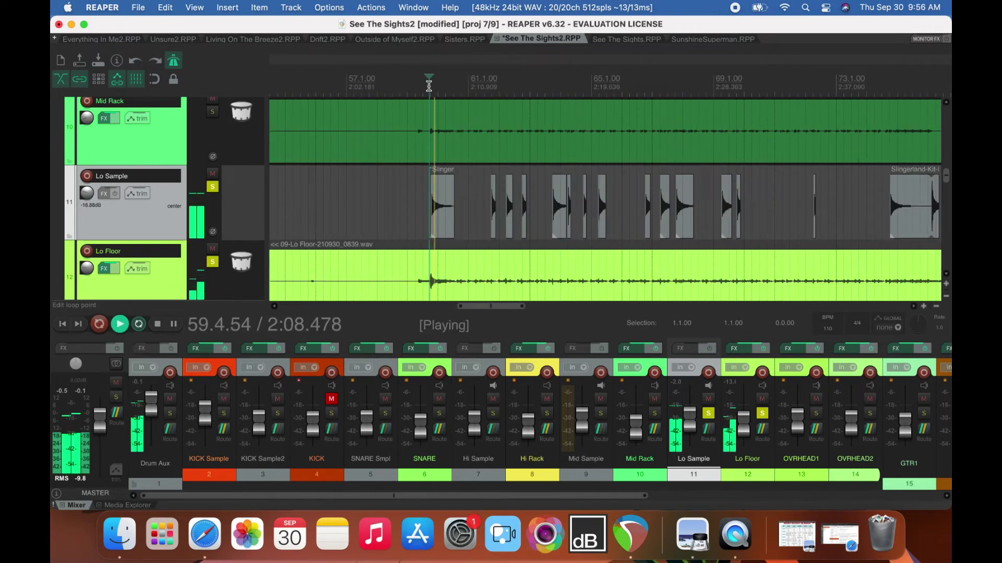
{"action": "key", "text": "space"}
{"action": "left_click_drag", "start_coordinate": [453, 229], "coordinate": [472, 229]}
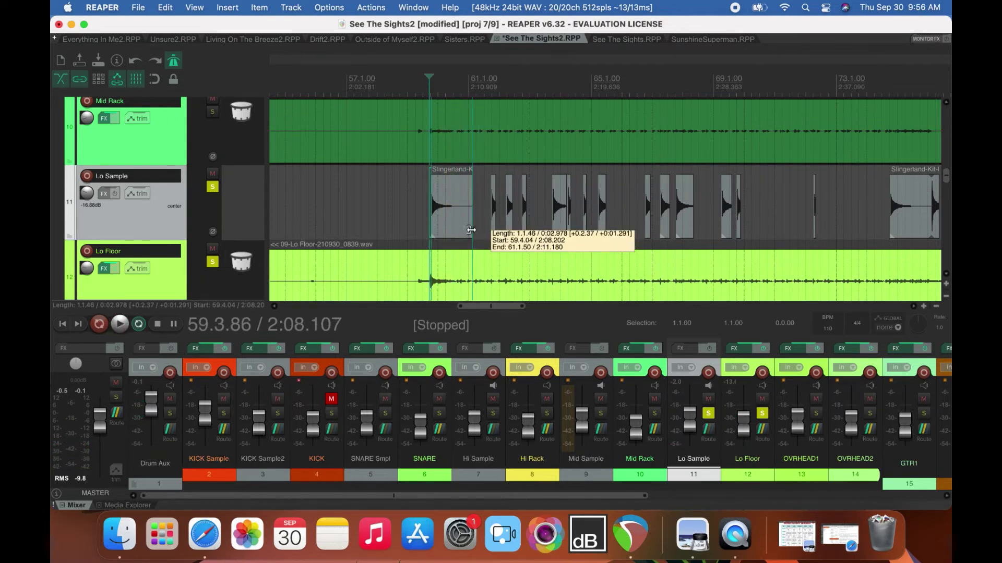
Delete the false Lo Sample hits from 61.4 up to the hits around bar 75, keeping the fill starting at bar 83.
{"action": "left_click", "coordinate": [494, 228]}
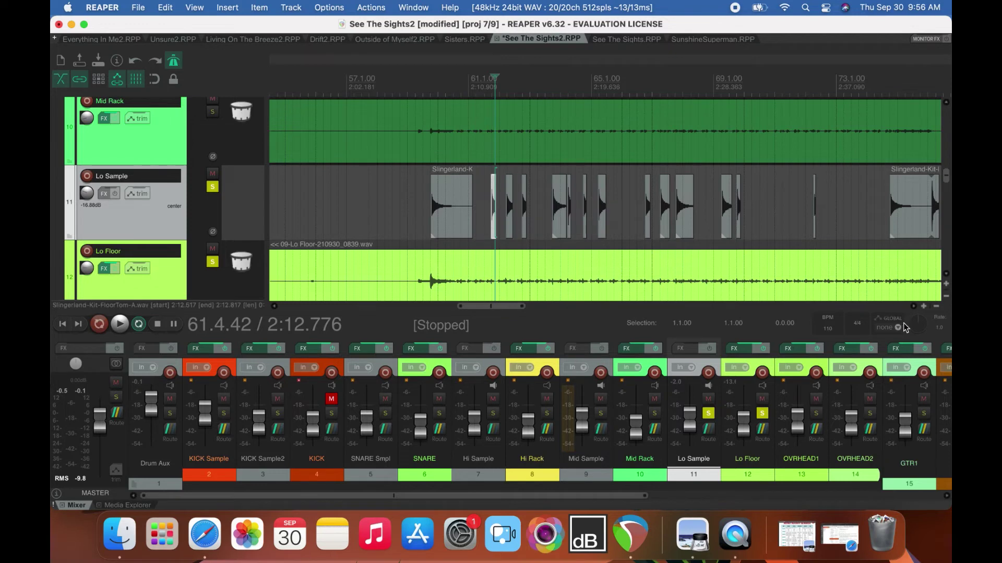
{"action": "scroll", "coordinate": [913, 309], "scroll_direction": "right", "scroll_amount": 10}
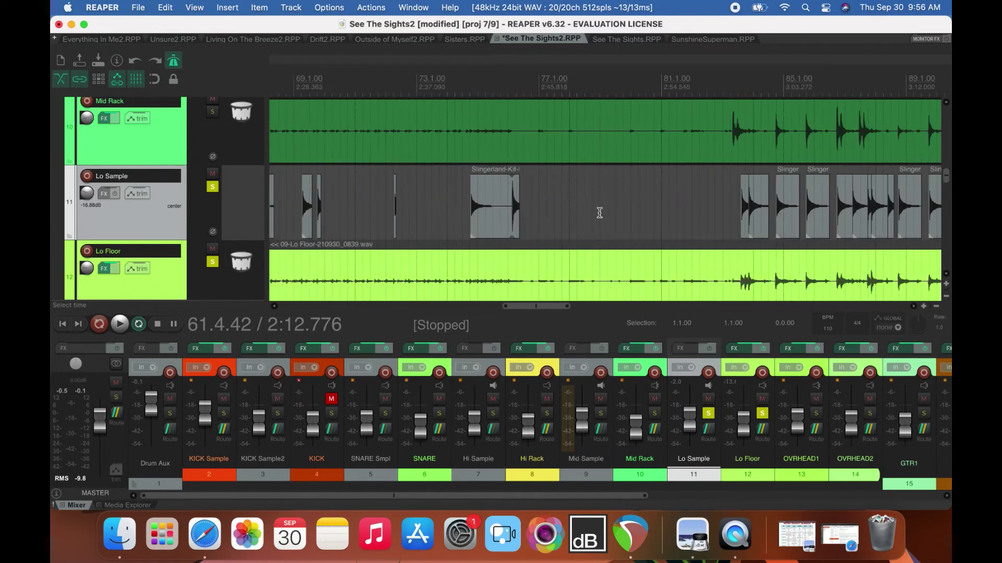
{"action": "left_click", "coordinate": [509, 217]}
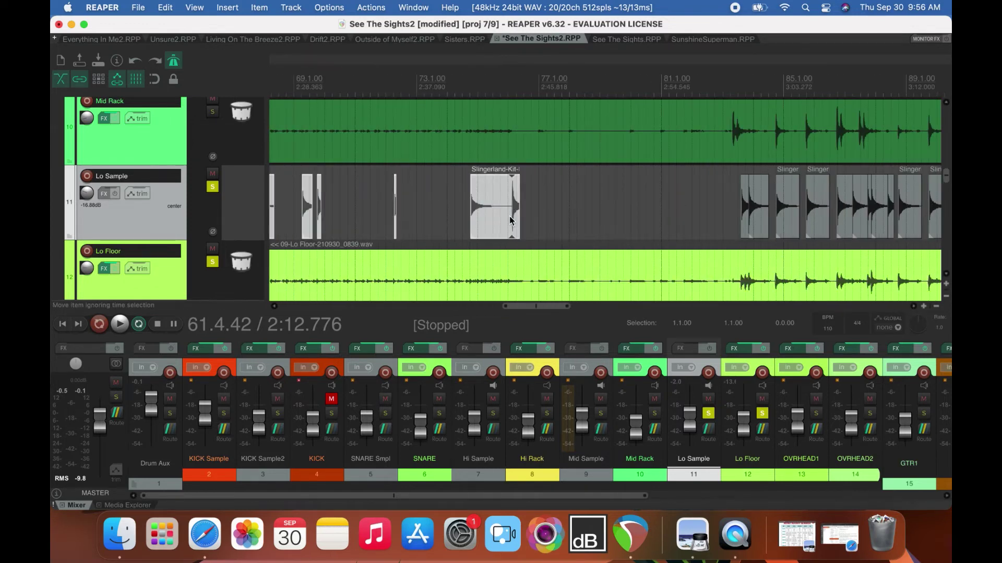
{"action": "key", "text": "Delete"}
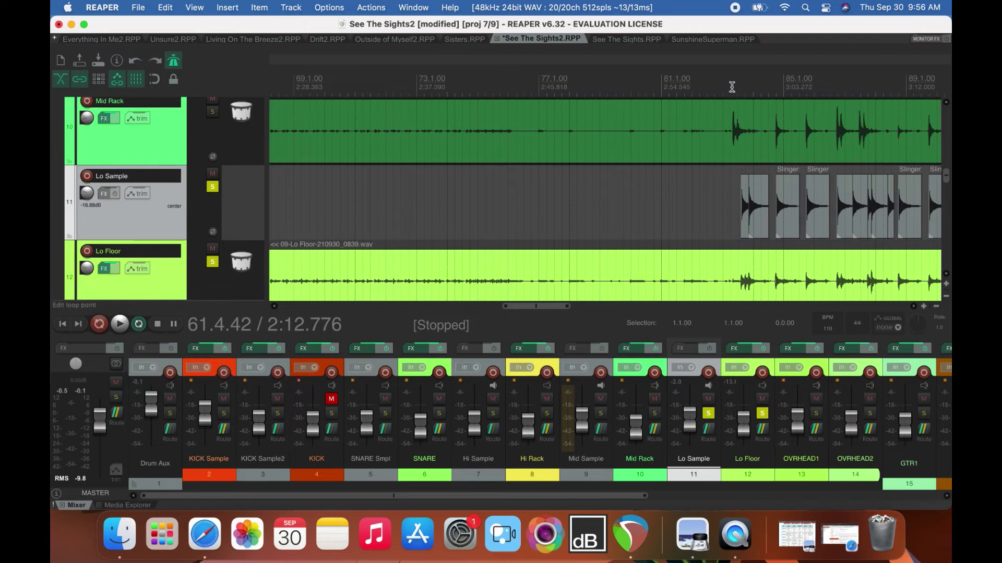
Add a floor tom hit on Lo Sample between the two hits around 83.4, where Lo Floor shows an extra strike.
{"action": "scroll", "coordinate": [735, 87], "scroll_direction": "up", "scroll_amount": 10}
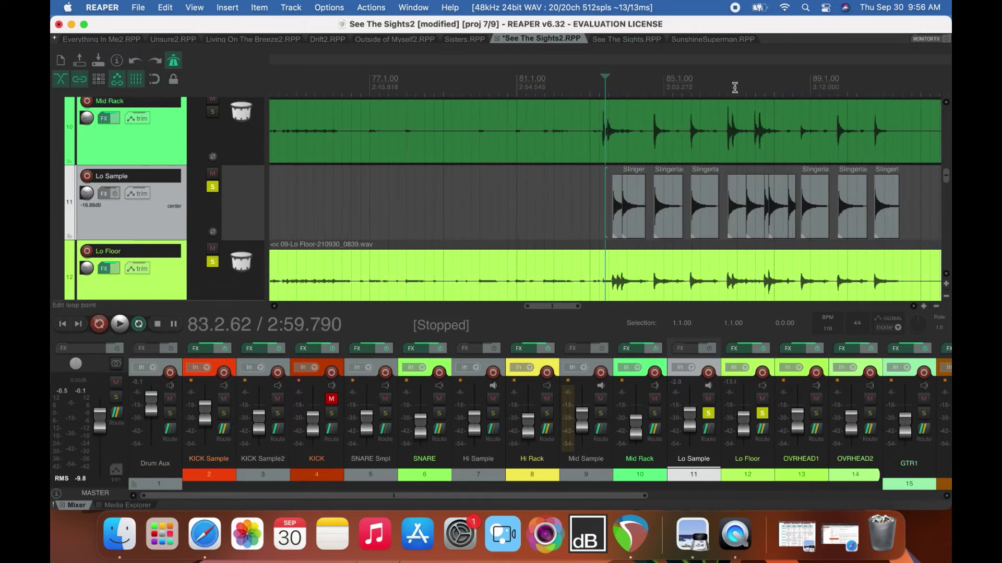
{"action": "mouse_move", "coordinate": [728, 219]}
{"action": "left_mouse_down"}
{"action": "mouse_move", "coordinate": [677, 222]}
{"action": "mouse_move", "coordinate": [714, 220]}
{"action": "left_mouse_up"}
{"action": "left_click", "coordinate": [661, 215]}
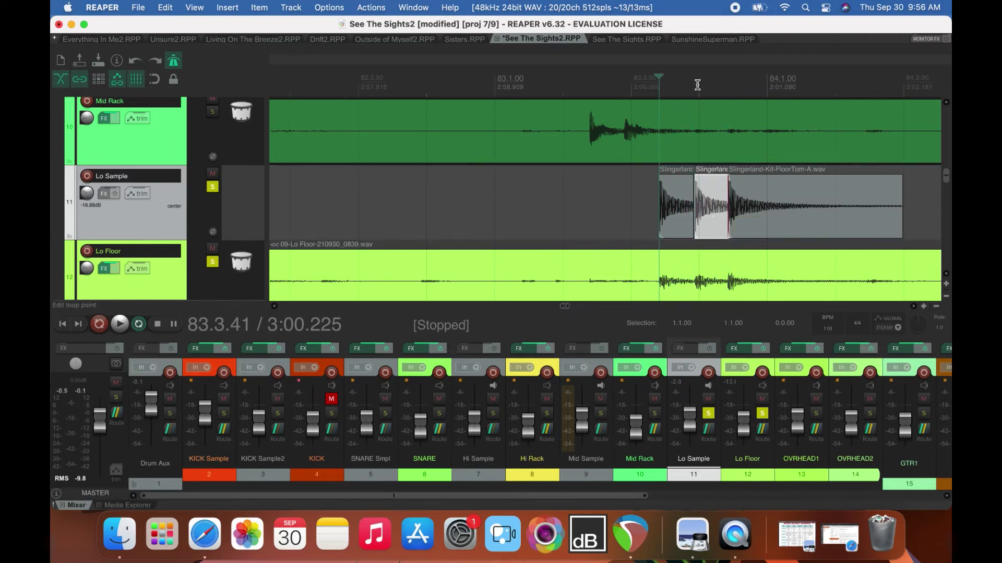
Align the added hit near 83.4 with the Lo Floor strike and extend the preceding hit up to its start.
{"action": "scroll", "coordinate": [639, 156], "scroll_direction": "up", "scroll_amount": 10}
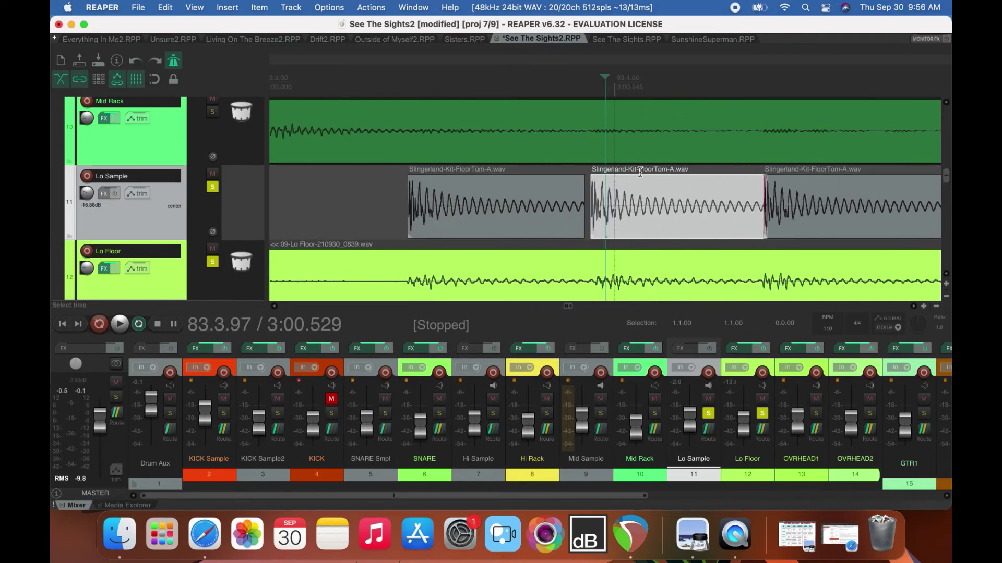
{"action": "left_click_drag", "start_coordinate": [783, 228], "coordinate": [751, 217]}
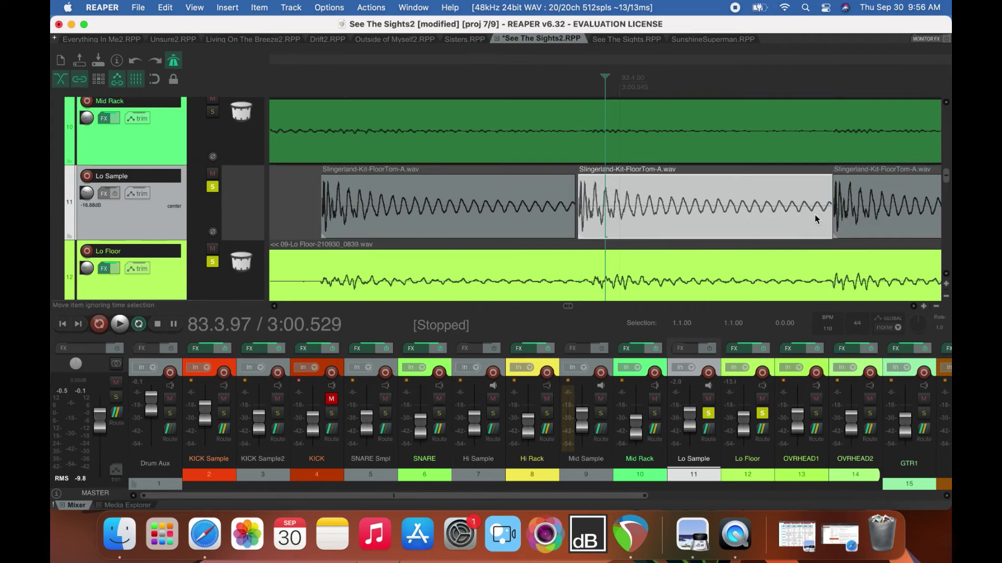
{"action": "mouse_move", "coordinate": [831, 215]}
{"action": "left_mouse_down"}
{"action": "mouse_move", "coordinate": [810, 223]}
{"action": "mouse_move", "coordinate": [822, 218]}
{"action": "left_mouse_up"}
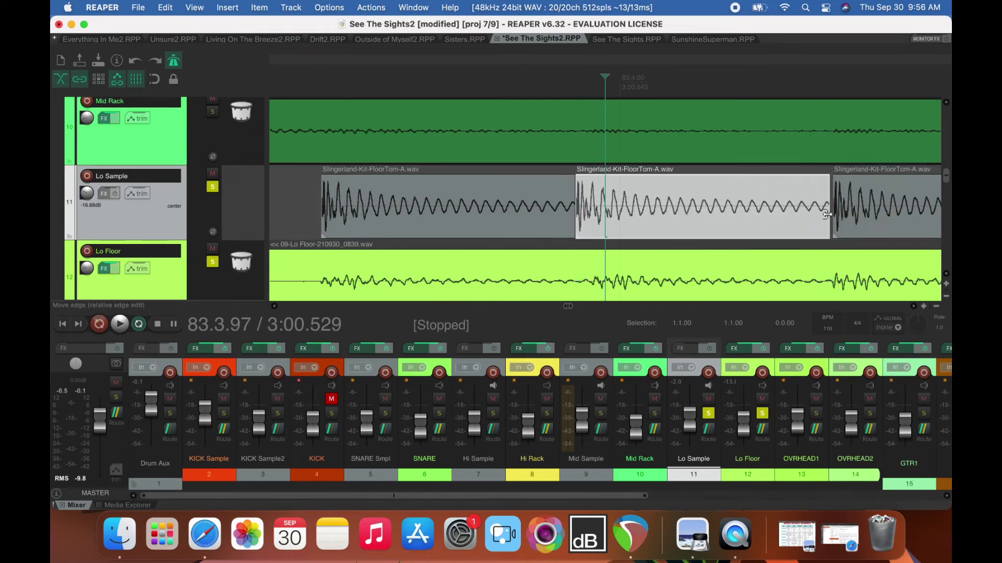
{"action": "left_click_drag", "start_coordinate": [690, 212], "coordinate": [717, 217]}
{"action": "left_click", "coordinate": [575, 206]}
{"action": "left_click_drag", "start_coordinate": [575, 206], "coordinate": [586, 205]}
{"action": "scroll", "coordinate": [615, 236], "scroll_direction": "down", "scroll_amount": 5}
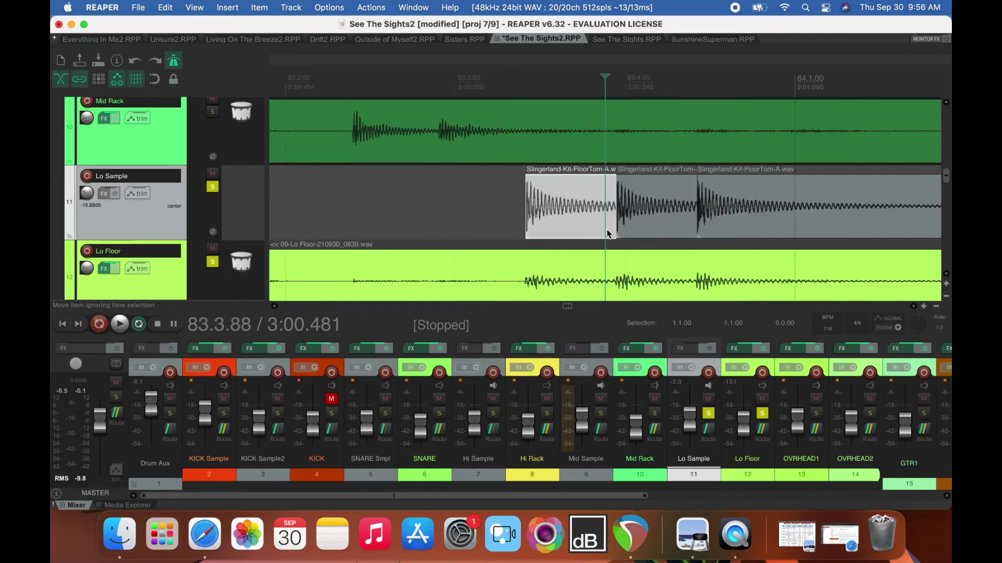
Play the three-hit fill from 83.3 and lower the middle hit's item volume to -1.50 dB.
{"action": "scroll", "coordinate": [607, 234], "scroll_direction": "down", "scroll_amount": 3}
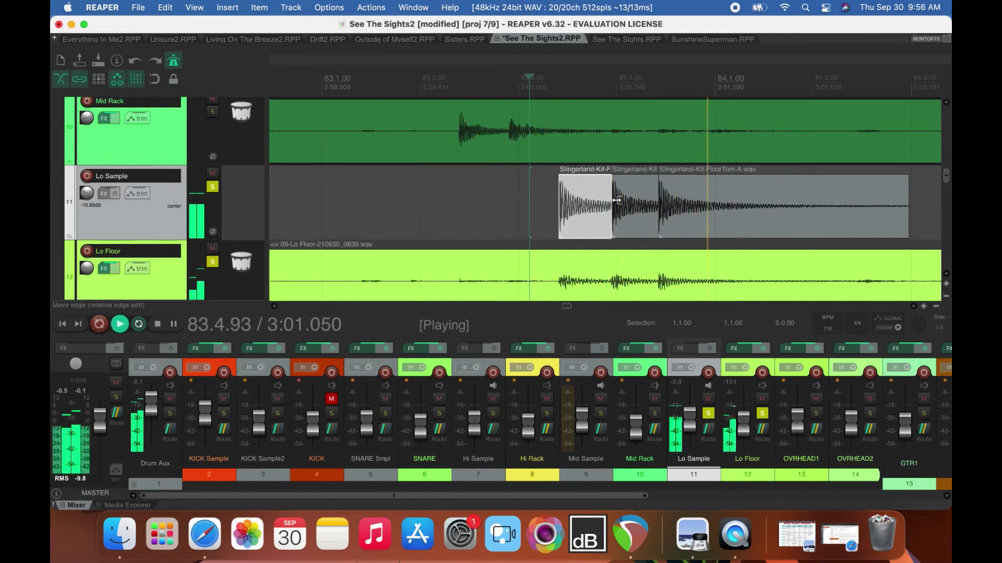
{"action": "key", "text": "space"}
{"action": "left_click", "coordinate": [630, 214]}
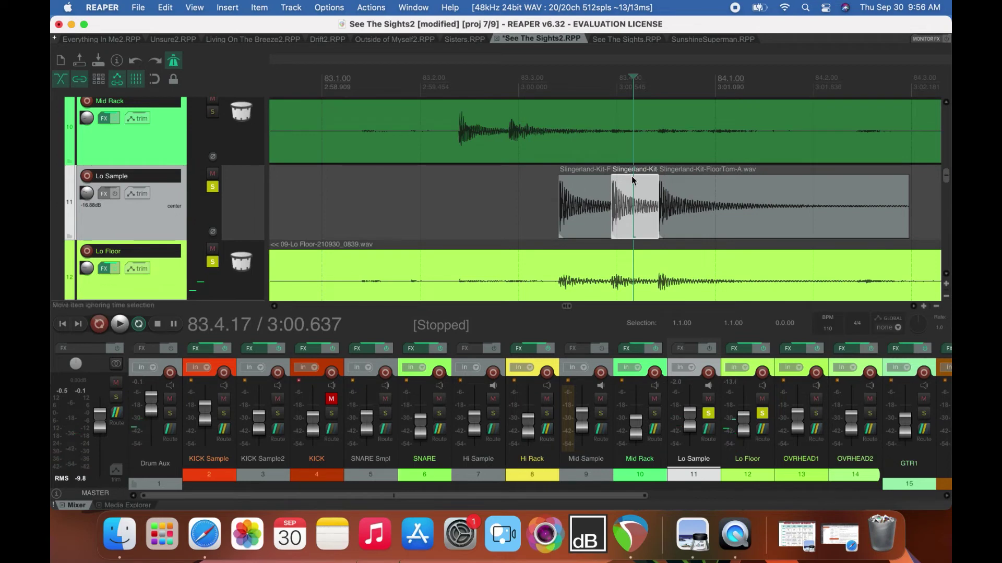
{"action": "left_click_drag", "start_coordinate": [632, 177], "coordinate": [632, 186]}
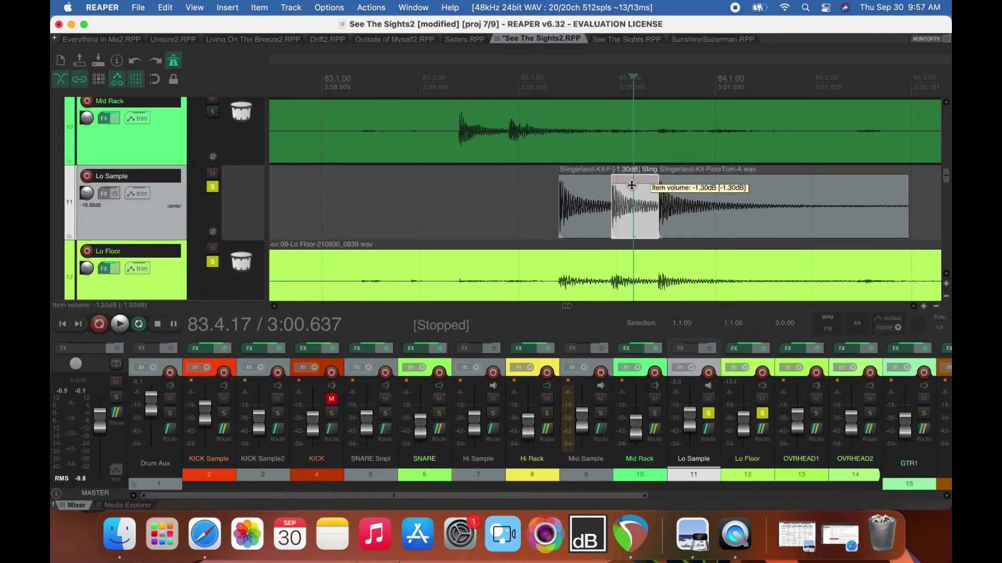
Extend the third hit of the bar 83 fill until it meets the next Lo Sample hit before bar 85.
{"action": "scroll", "coordinate": [605, 209], "scroll_direction": "right", "scroll_amount": 5}
{"action": "left_click_drag", "start_coordinate": [324, 218], "coordinate": [670, 225]}
{"action": "scroll", "coordinate": [781, 269], "scroll_direction": "down", "scroll_amount": 3}
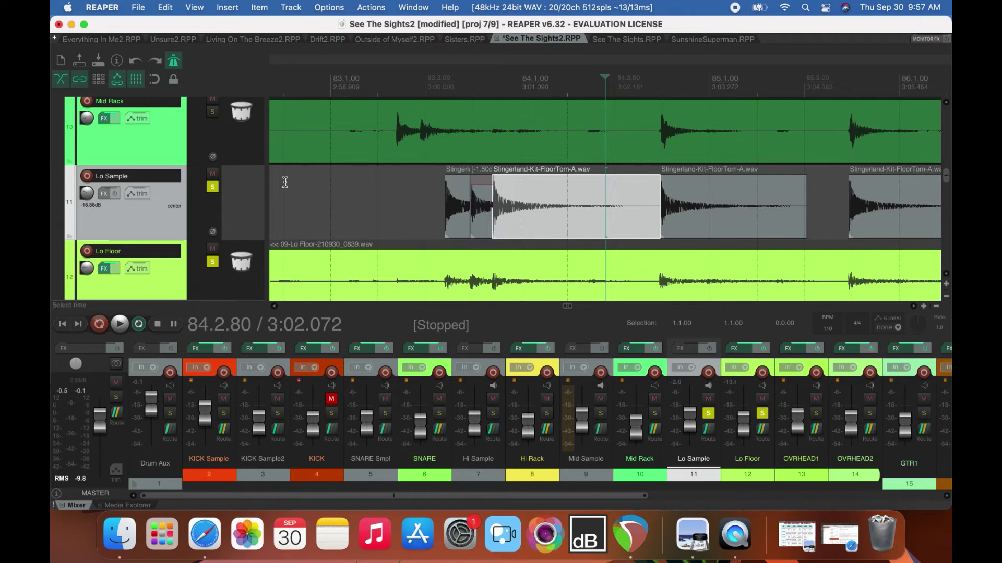
Unsolo Lo Sample, play Lo Floor alone from 84.1, and solo Lo Sample again.
{"action": "left_click", "coordinate": [675, 285]}
{"action": "left_click", "coordinate": [212, 189]}
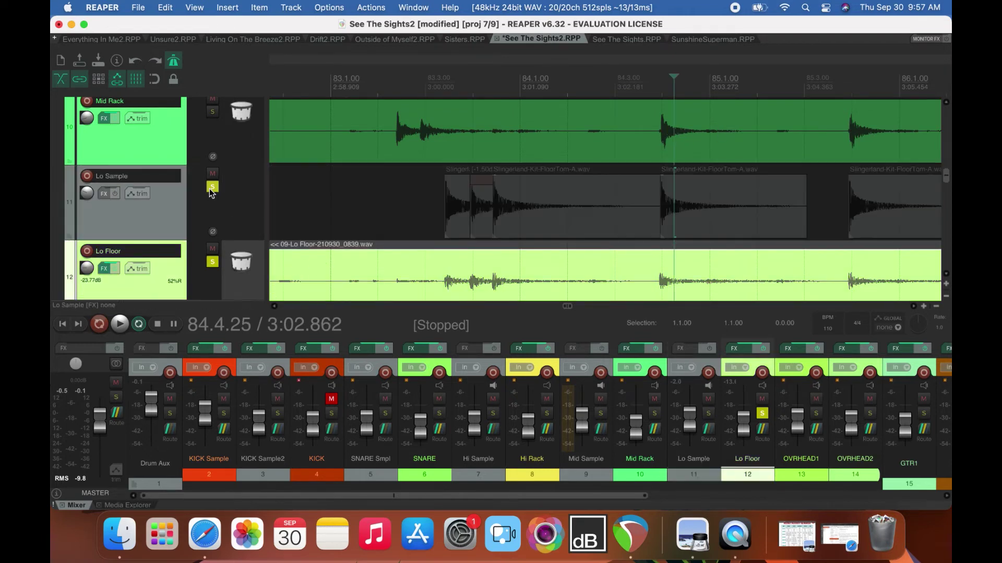
{"action": "key", "text": "space"}
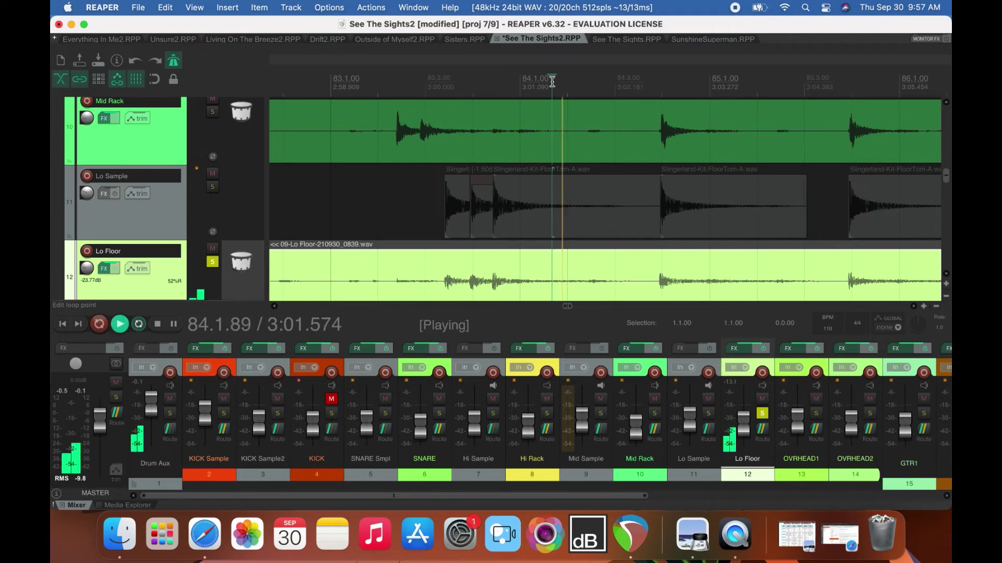
{"action": "key", "text": "space"}
{"action": "left_click", "coordinate": [212, 188]}
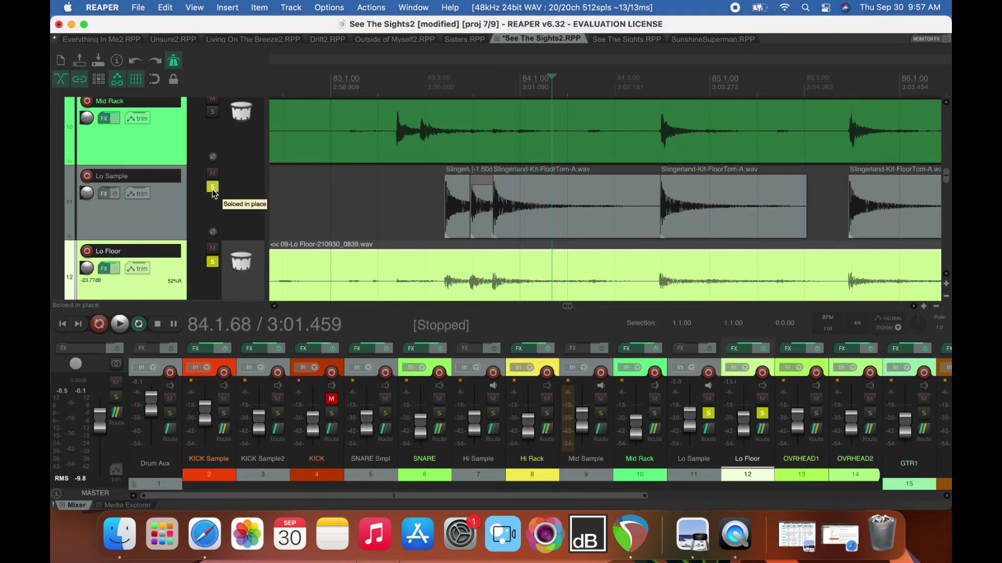
Extend the Lo Sample hit before bar 85 to meet the next one, lengthen that next hit past 86.3, and play from 86.3.65.
{"action": "scroll", "coordinate": [626, 220], "scroll_direction": "right", "scroll_amount": 5}
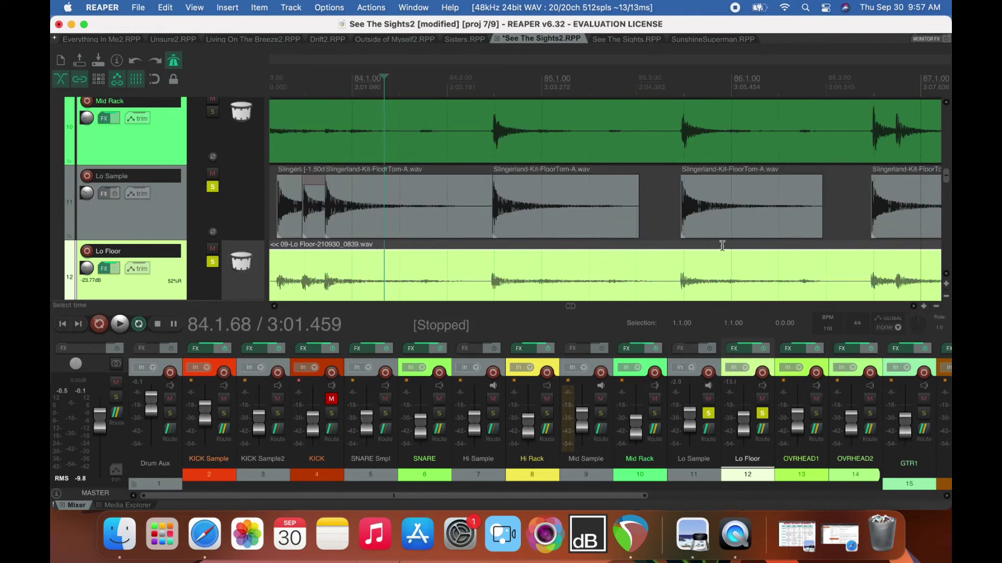
{"action": "left_click", "coordinate": [625, 220]}
{"action": "left_click_drag", "start_coordinate": [636, 217], "coordinate": [680, 219]}
{"action": "left_click_drag", "start_coordinate": [823, 222], "coordinate": [850, 221]}
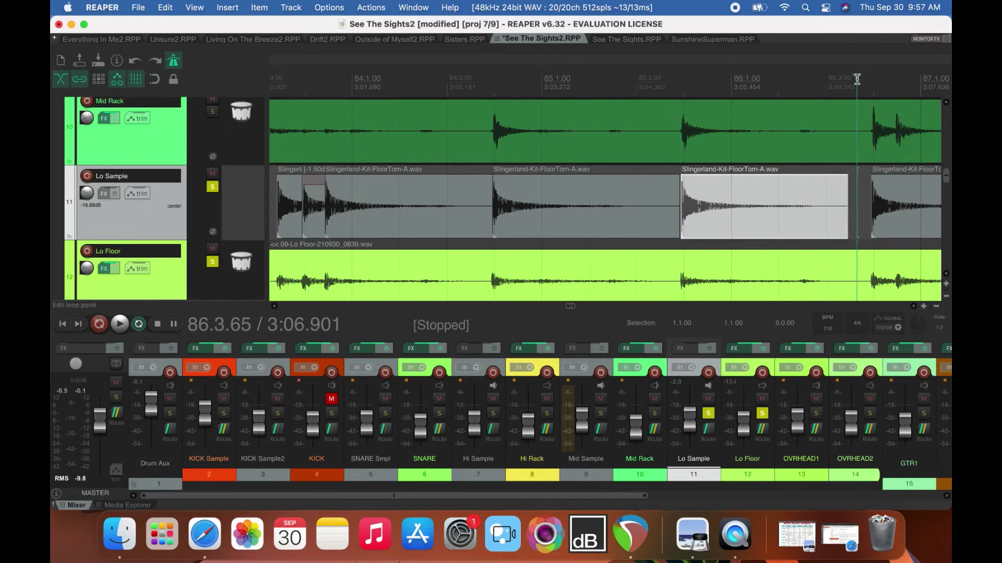
{"action": "key", "text": "space"}
{"action": "key", "text": "space"}
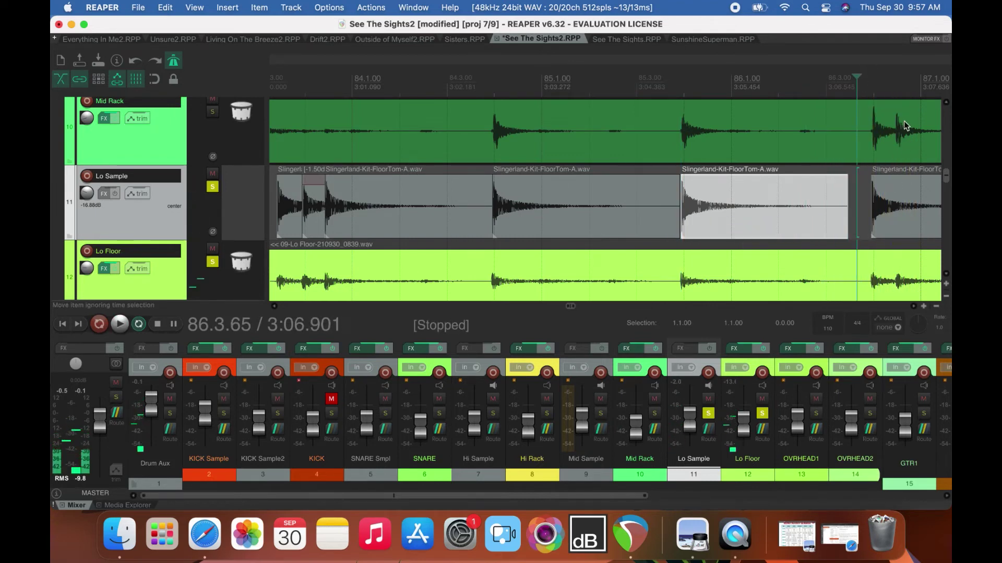
Add a second floor tom hit on Lo Sample midway between 86.4 and 87.1, aligned with Lo Floor and ending near 87.2.
{"action": "scroll", "coordinate": [834, 209], "scroll_direction": "up", "scroll_amount": 6}
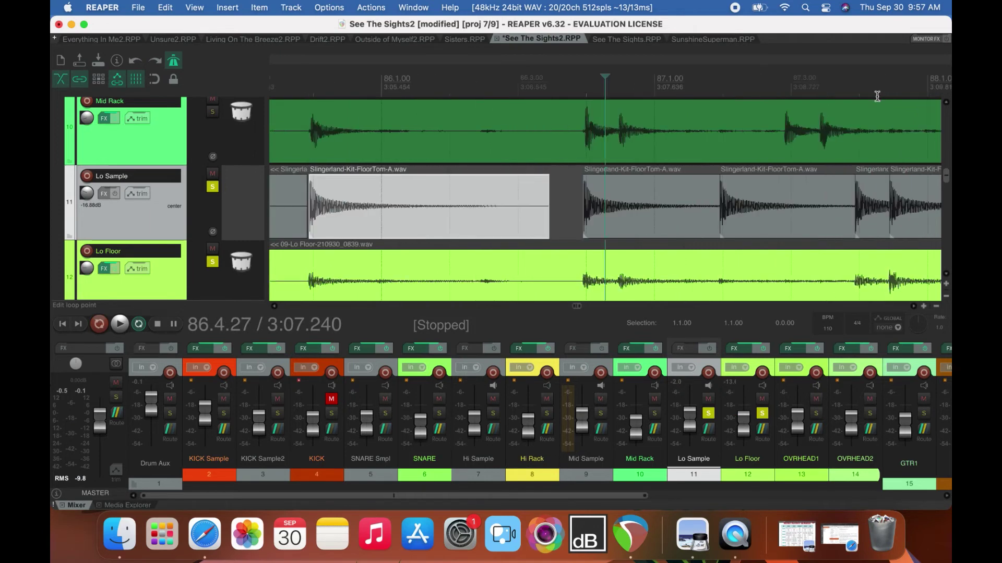
{"action": "left_click", "coordinate": [780, 220]}
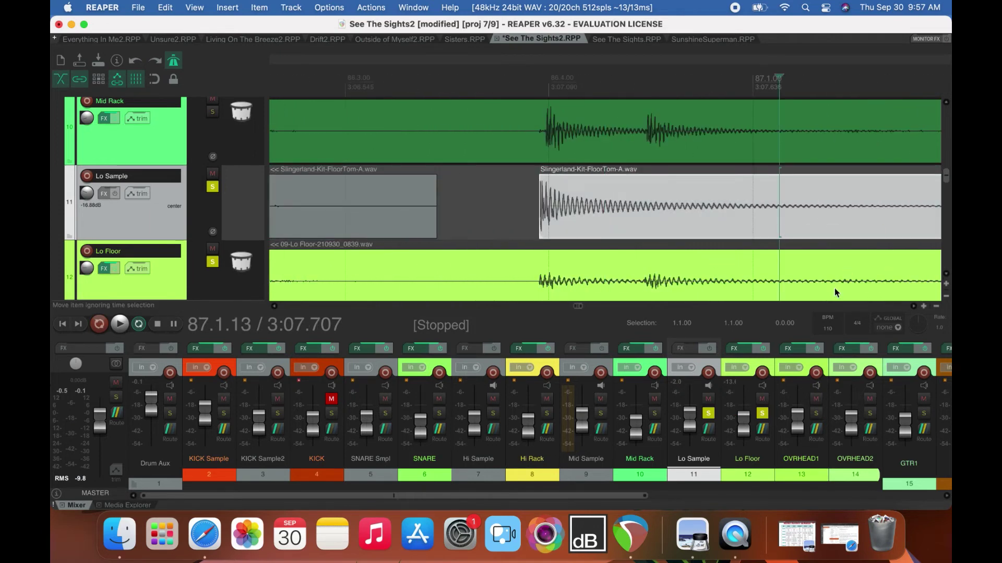
{"action": "scroll", "coordinate": [834, 292], "scroll_direction": "down", "scroll_amount": 3}
{"action": "mouse_move", "coordinate": [697, 229]}
{"action": "left_mouse_down"}
{"action": "mouse_move", "coordinate": [521, 225]}
{"action": "mouse_move", "coordinate": [516, 210]}
{"action": "mouse_move", "coordinate": [571, 208]}
{"action": "mouse_move", "coordinate": [589, 226]}
{"action": "mouse_move", "coordinate": [706, 227]}
{"action": "left_mouse_up"}
Unsolo Lo Sample, play Lo Floor alone from 87.1.80, and delete the Lo Sample hit near 87.2.
{"action": "left_click", "coordinate": [684, 89]}
{"action": "left_click", "coordinate": [213, 187]}
{"action": "key", "text": "space"}
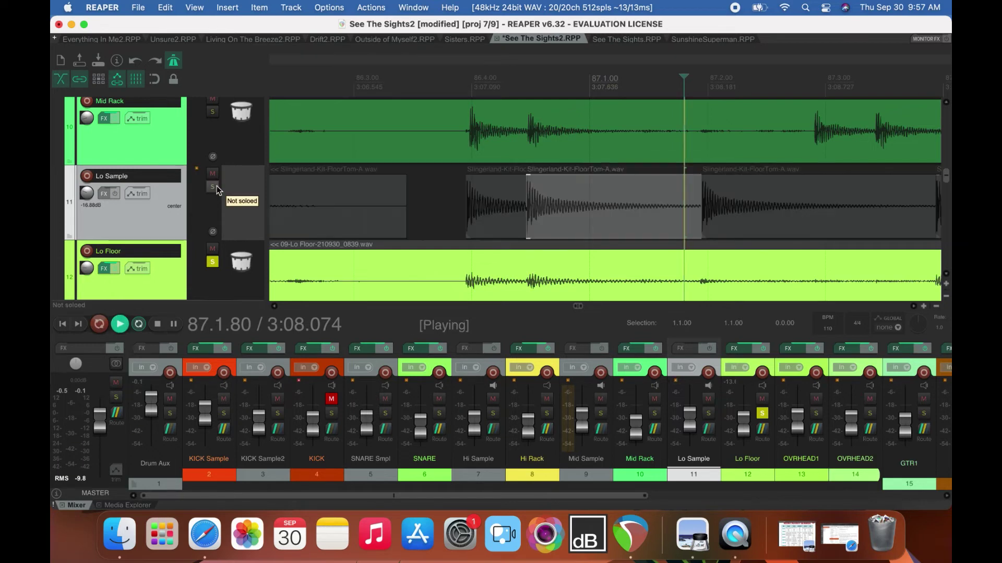
{"action": "key", "text": "space"}
{"action": "left_click", "coordinate": [722, 220]}
{"action": "key", "text": "Delete"}
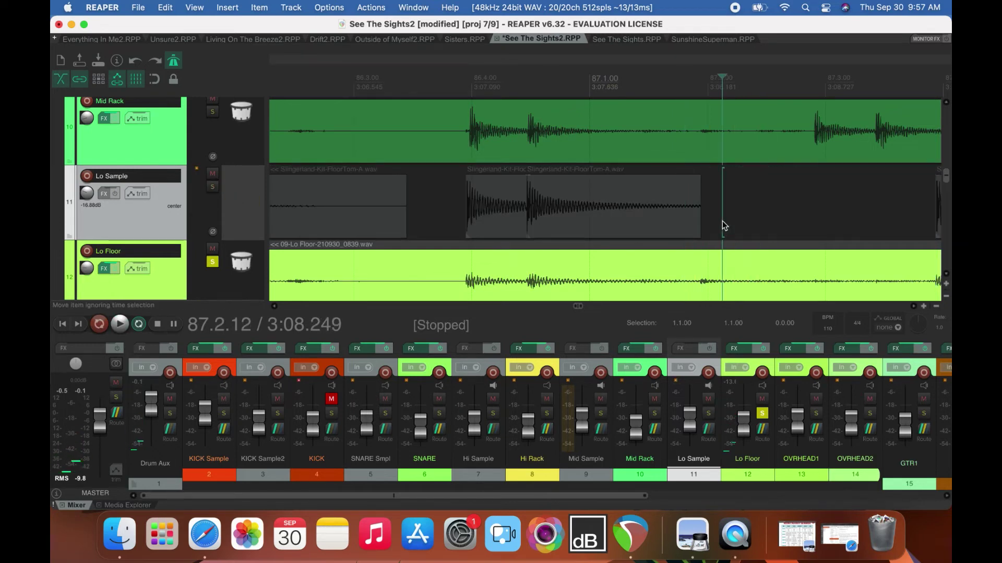
Solo Lo Sample, extend the hit ending near 87.2 to just before the next hit near 87.4, and play from 87.2.67.
{"action": "left_click", "coordinate": [212, 187]}
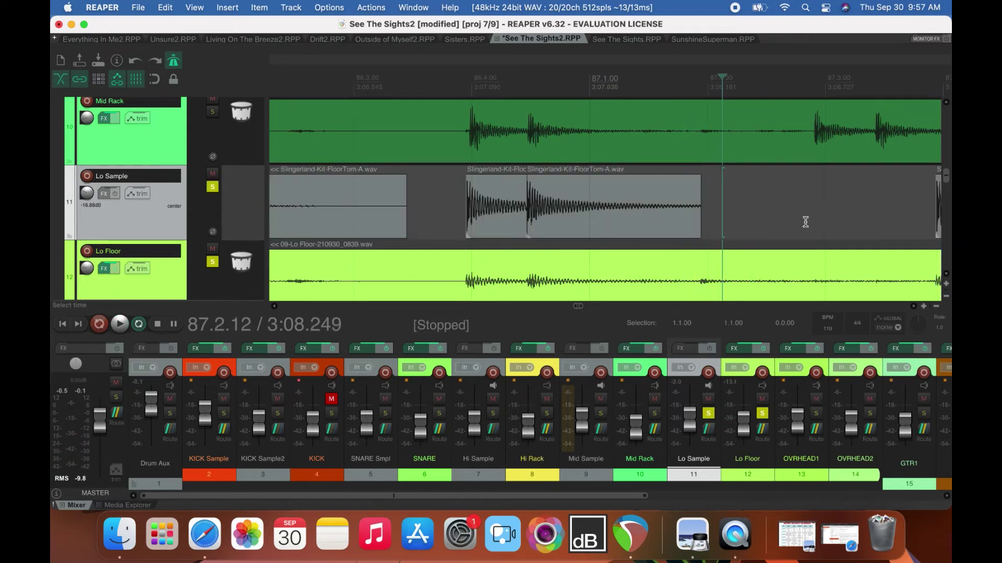
{"action": "left_click", "coordinate": [915, 309]}
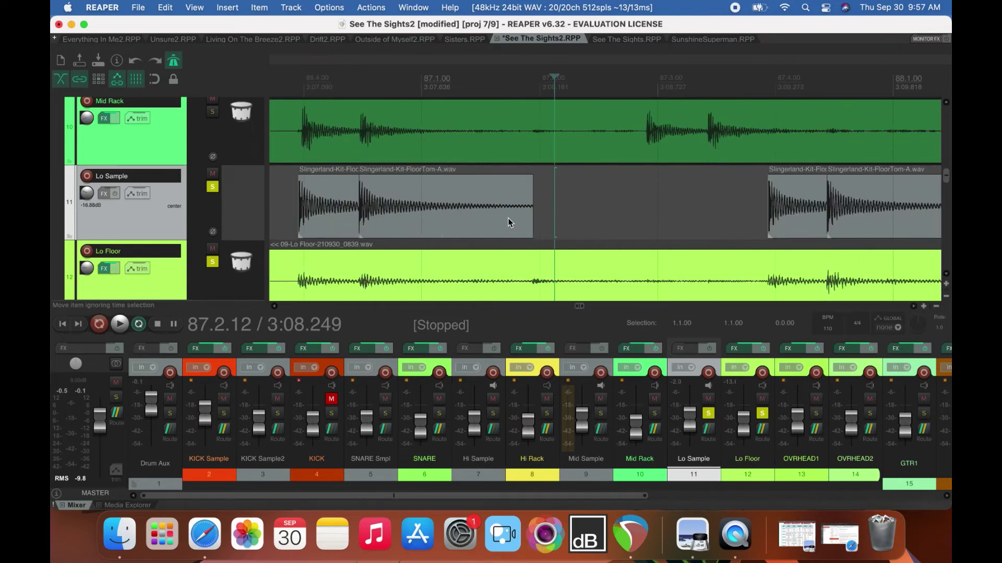
{"action": "left_click_drag", "start_coordinate": [531, 220], "coordinate": [756, 232]}
{"action": "key", "text": "space"}
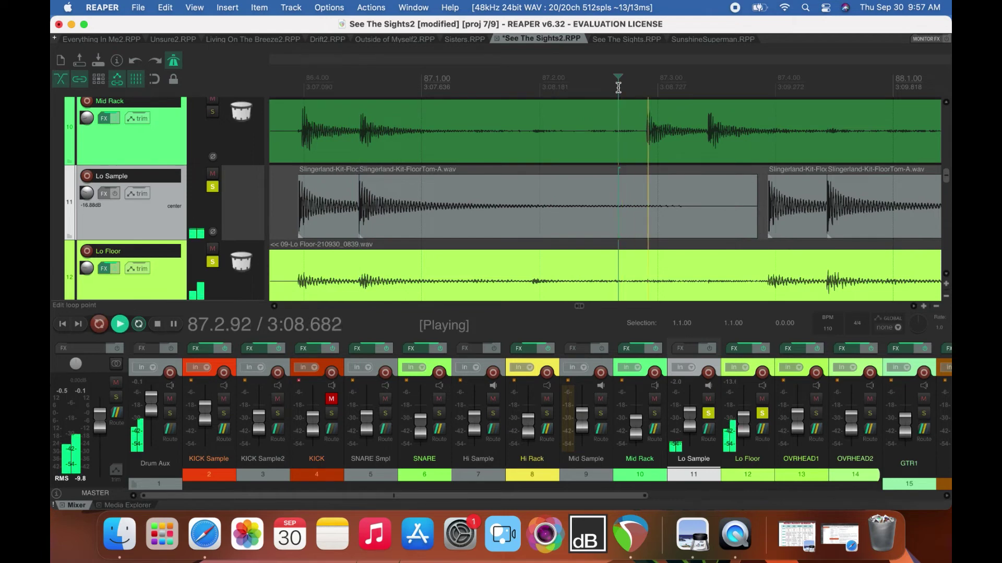
{"action": "key", "text": "space"}
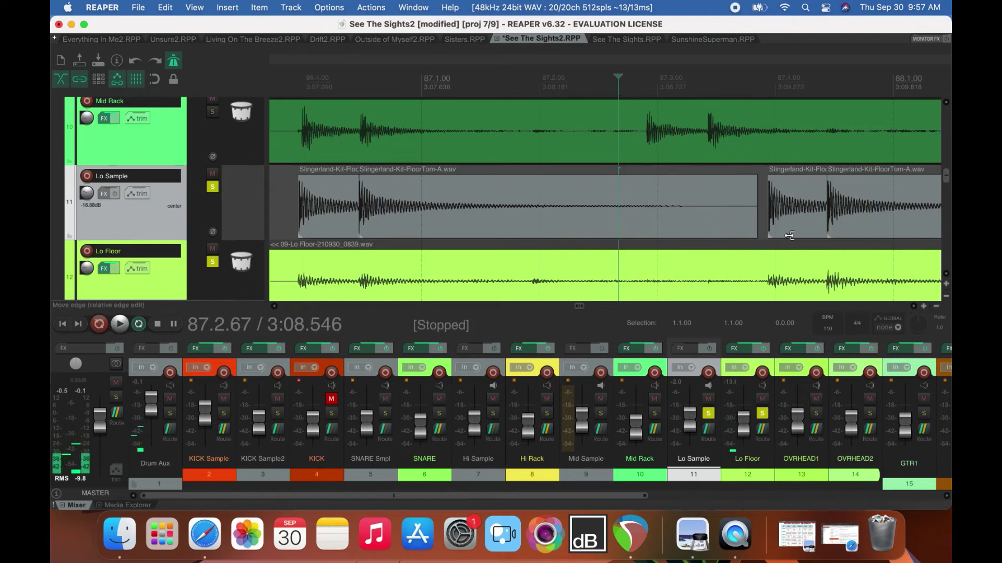
Delete the Lo Sample hit between 88.2 and 88.3, and extend the previous hit to meet the one near 88.4.
{"action": "scroll", "coordinate": [916, 307], "scroll_direction": "right", "scroll_amount": 5}
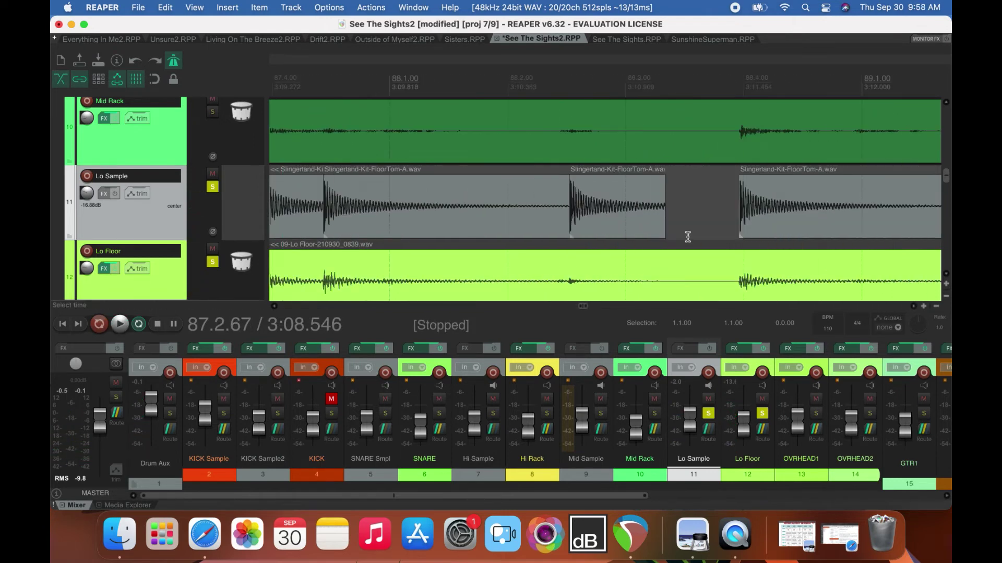
{"action": "left_click", "coordinate": [645, 228]}
{"action": "key", "text": "Delete"}
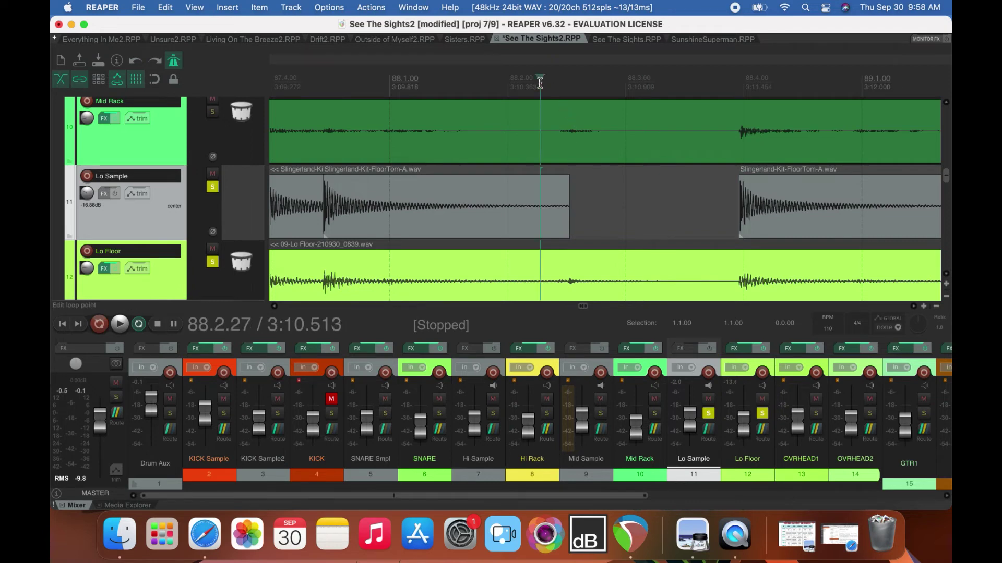
{"action": "key", "text": "space"}
{"action": "key", "text": "space"}
{"action": "left_click_drag", "start_coordinate": [569, 224], "coordinate": [740, 225]}
Extend the Lo Sample hit before 89.1 to midway between 89.3 and 89.4, and the following hit to shortly before 90.4.
{"action": "scroll", "coordinate": [915, 309], "scroll_direction": "right", "scroll_amount": 10}
{"action": "left_click_drag", "start_coordinate": [566, 217], "coordinate": [659, 214]}
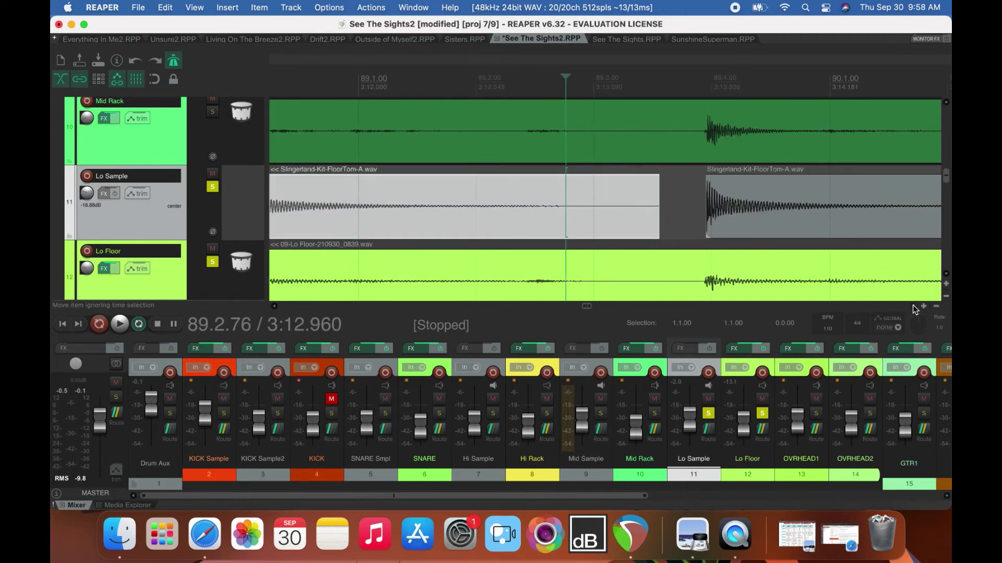
{"action": "scroll", "coordinate": [913, 306], "scroll_direction": "right", "scroll_amount": 10}
{"action": "left_click", "coordinate": [632, 223]}
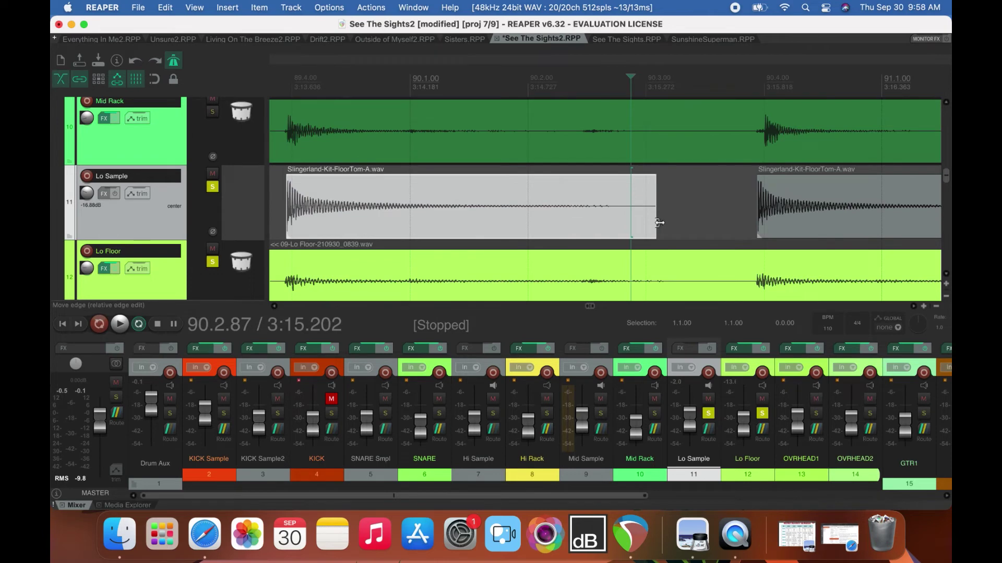
{"action": "left_click_drag", "start_coordinate": [659, 223], "coordinate": [726, 223]}
Extend the Lo Sample hit near 90.4 so it ends just before 92.1.
{"action": "scroll", "coordinate": [907, 306], "scroll_direction": "right", "scroll_amount": 10}
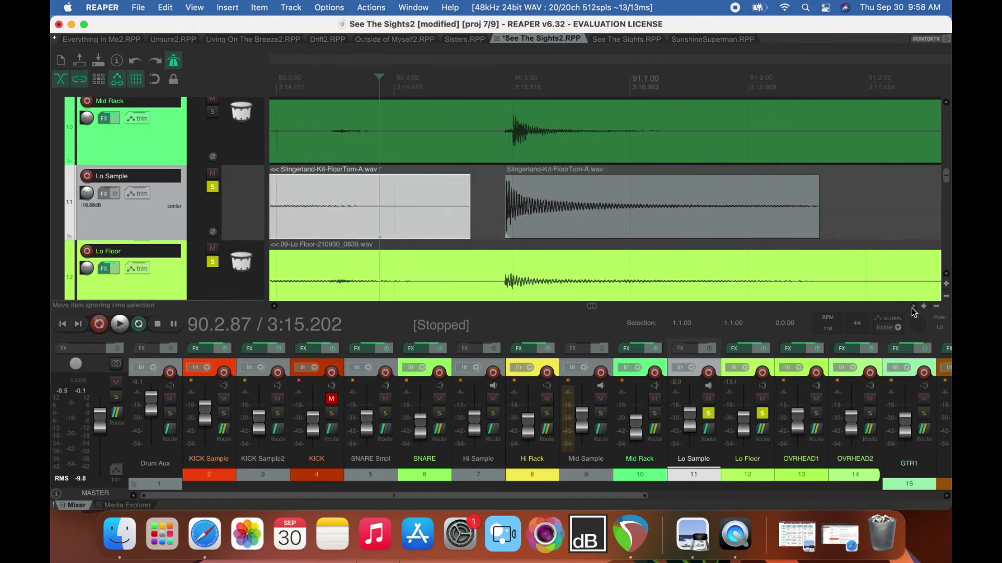
{"action": "scroll", "coordinate": [913, 311], "scroll_direction": "right", "scroll_amount": 10}
{"action": "left_click", "coordinate": [637, 219]}
{"action": "left_click_drag", "start_coordinate": [648, 225], "coordinate": [929, 256]}
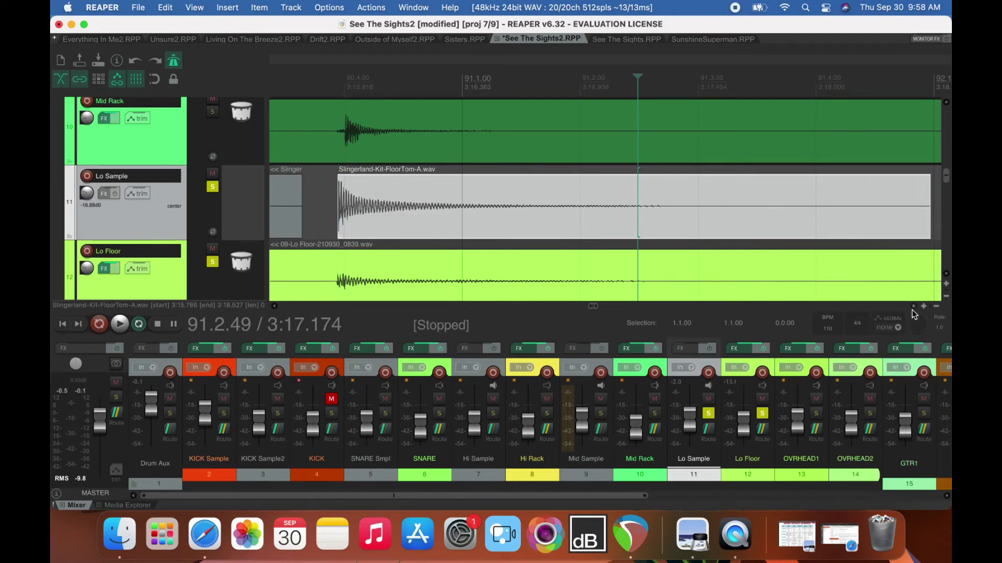
Unsolo Lo Sample and play Lo Floor alone from 93.1.73 to check the section after bar 93.
{"action": "scroll", "coordinate": [912, 311], "scroll_direction": "right", "scroll_amount": 10}
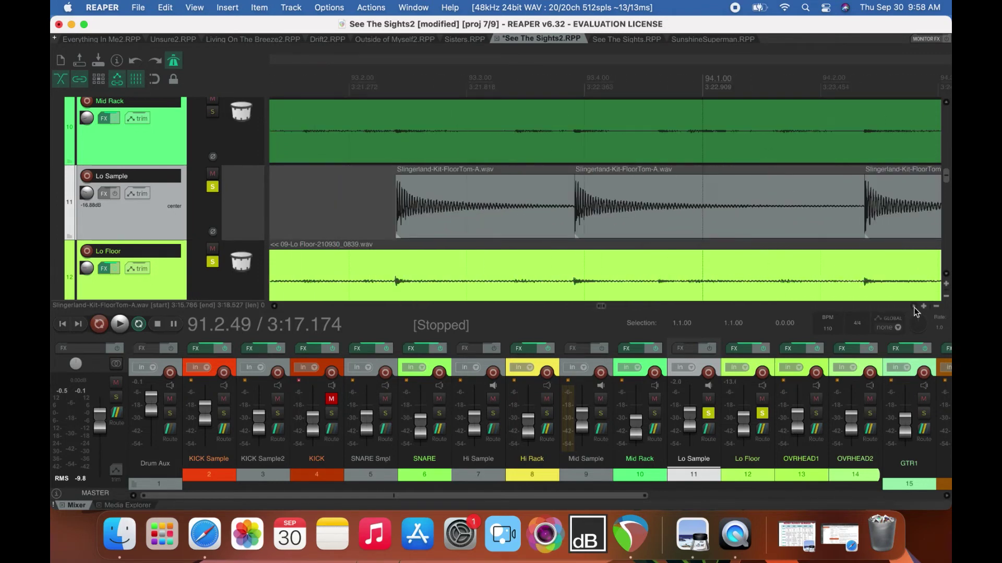
{"action": "scroll", "coordinate": [676, 70], "scroll_direction": "down", "scroll_amount": 10}
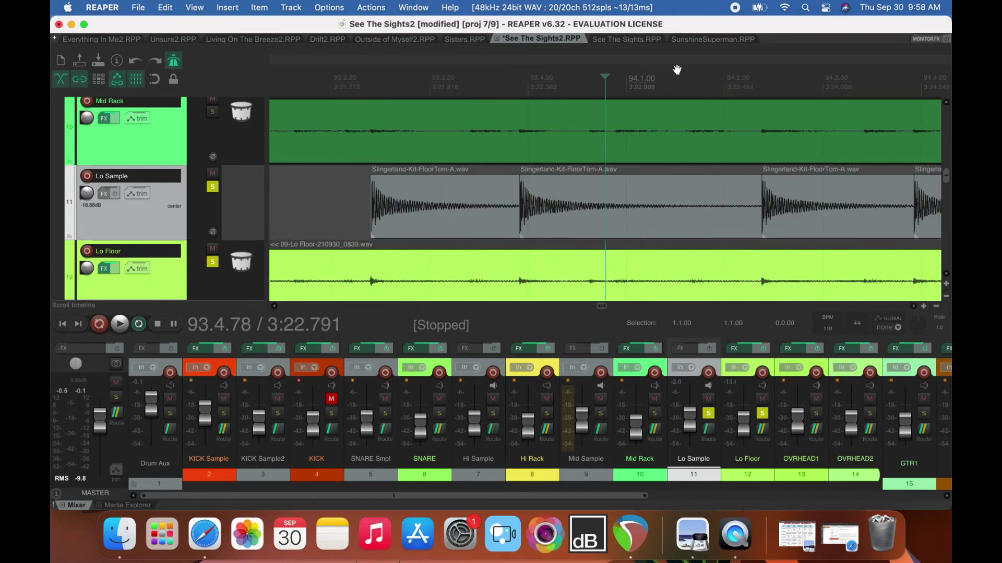
{"action": "scroll", "coordinate": [653, 104], "scroll_direction": "down", "scroll_amount": 5}
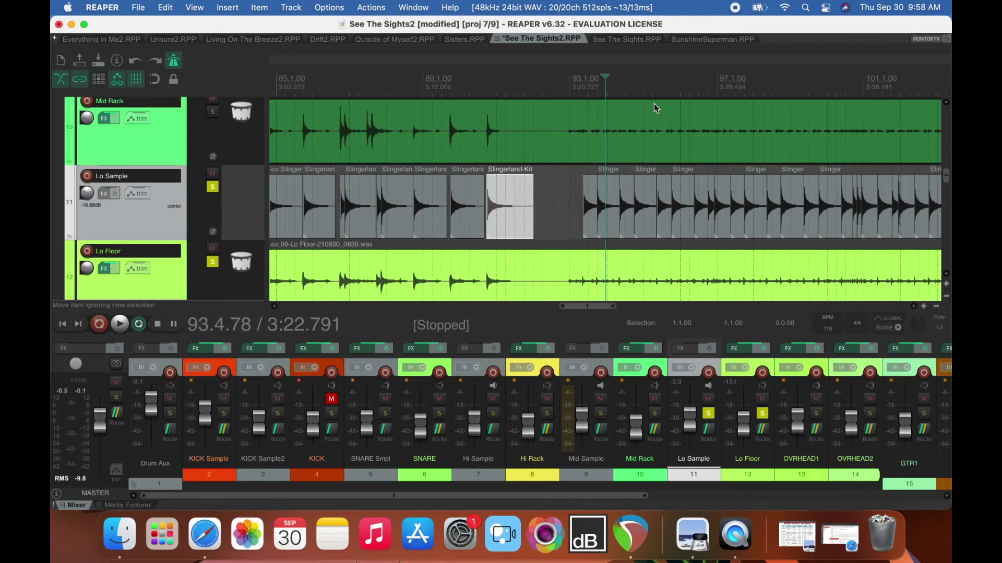
{"action": "scroll", "coordinate": [913, 305], "scroll_direction": "right", "scroll_amount": 5}
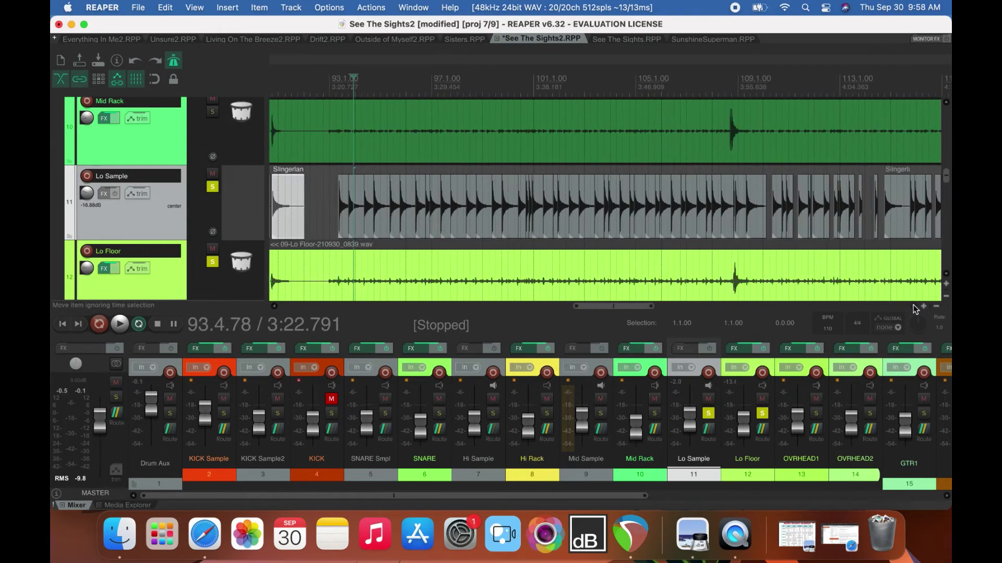
{"action": "left_click_drag", "start_coordinate": [637, 305], "coordinate": [624, 308]}
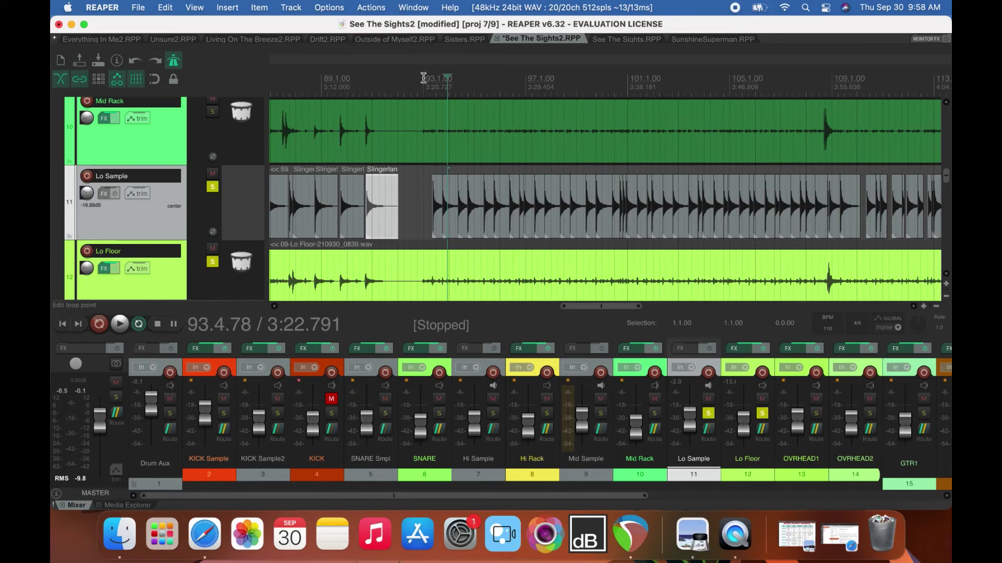
{"action": "left_click", "coordinate": [212, 187]}
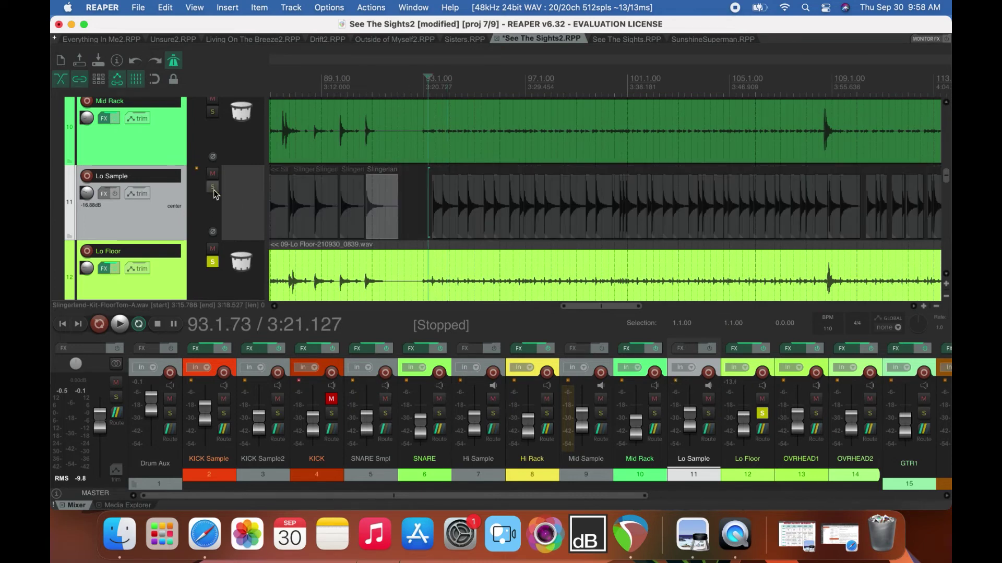
{"action": "key", "text": "space"}
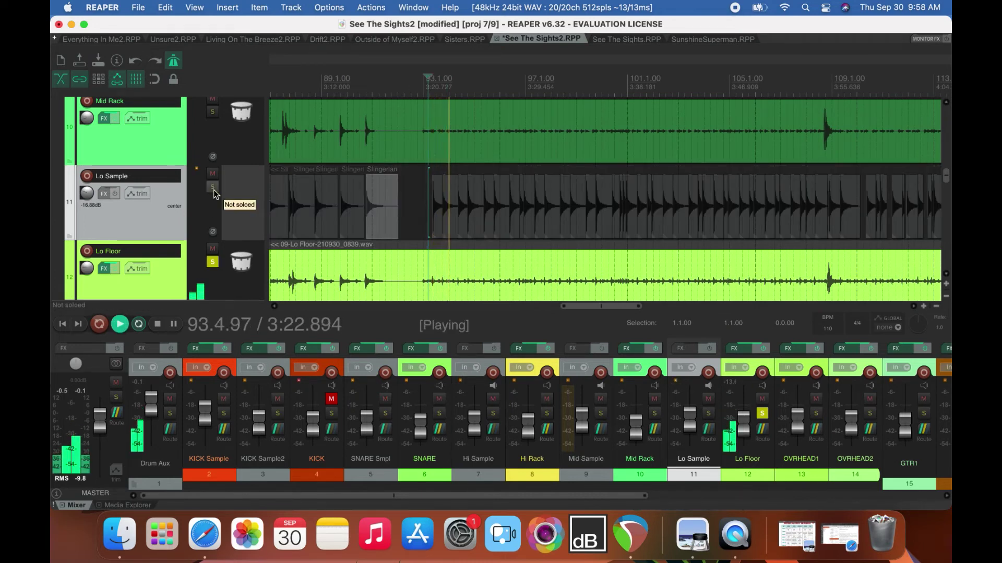
{"action": "key", "text": "space"}
Delete all Lo Sample hits from 93.2 up to the double hit just before 109.1.
{"action": "left_click", "coordinate": [434, 219]}
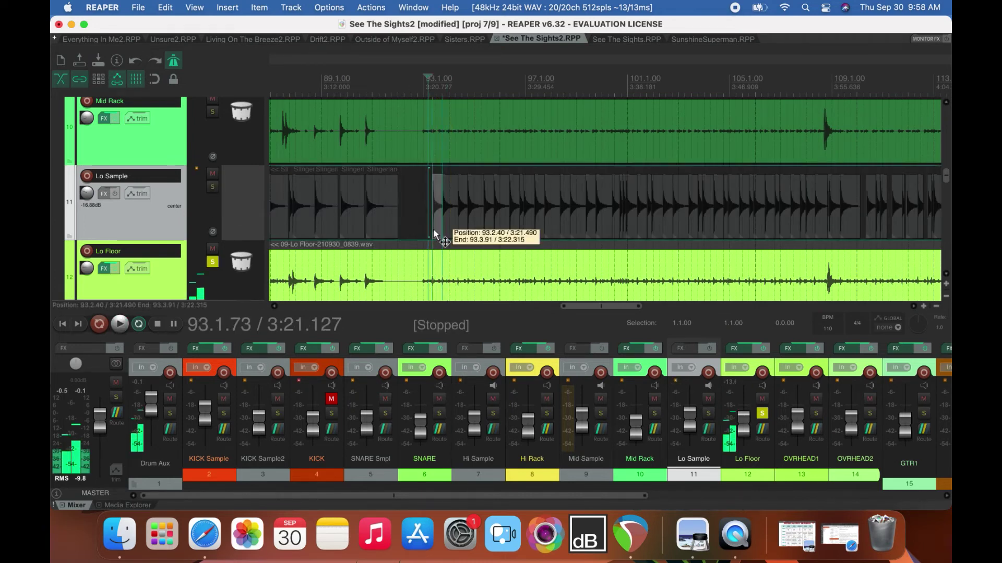
{"action": "left_click", "coordinate": [822, 218], "text": "shift"}
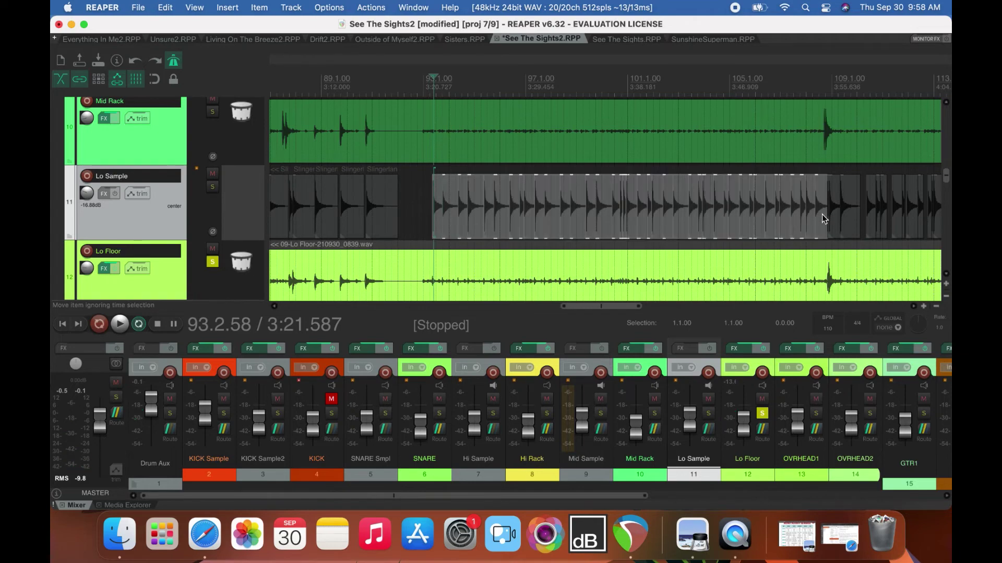
{"action": "left_click", "coordinate": [822, 86]}
{"action": "scroll", "coordinate": [673, 259], "scroll_direction": "up", "scroll_amount": 6}
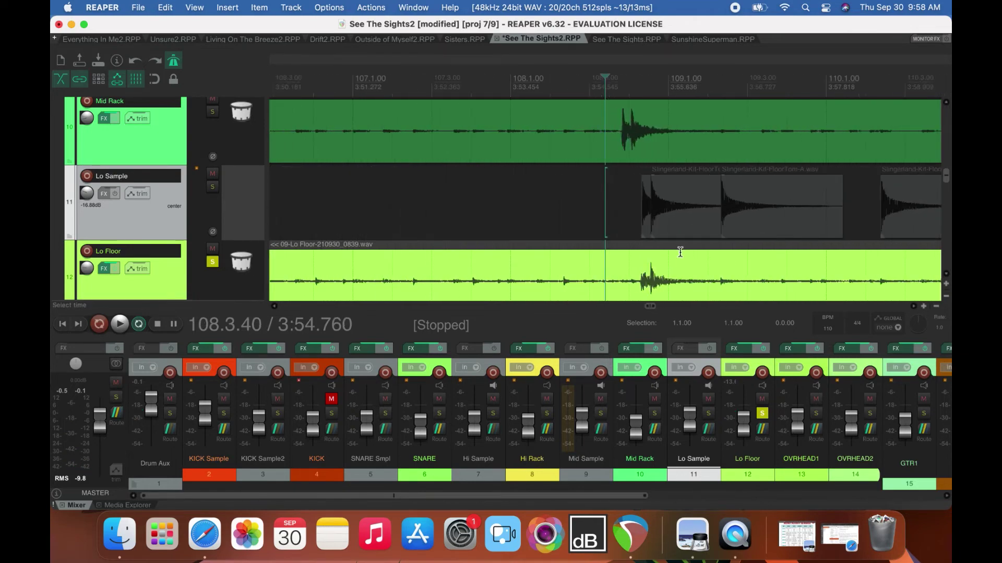
Delete the Lo Sample hit between 109.2 and 109.3, and extend the previous hit to about 110.2.
{"action": "left_click", "coordinate": [804, 217]}
{"action": "key", "text": "Delete"}
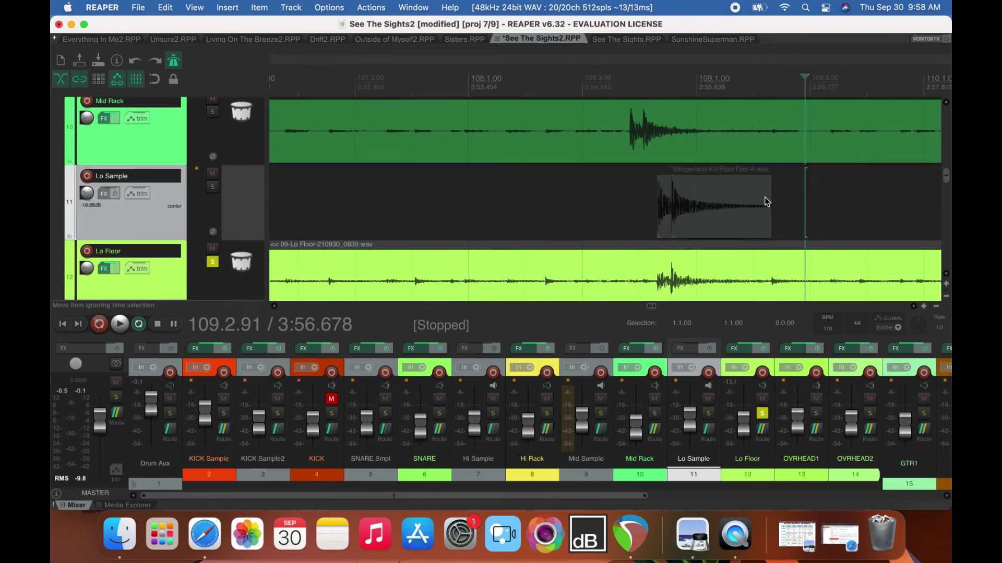
{"action": "left_click_drag", "start_coordinate": [771, 198], "coordinate": [934, 203]}
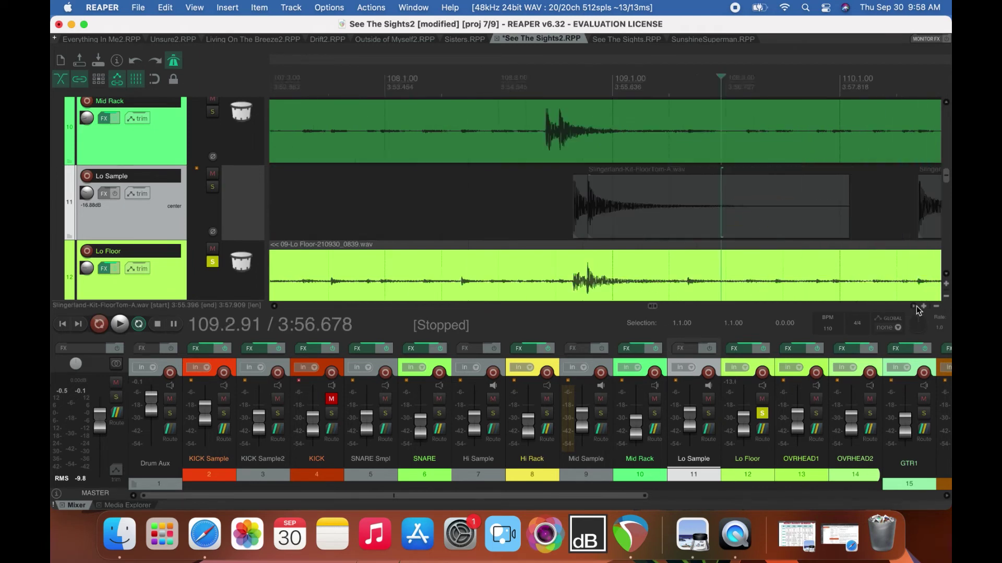
{"action": "scroll", "coordinate": [918, 311], "scroll_direction": "right", "scroll_amount": 5}
{"action": "left_click_drag", "start_coordinate": [593, 224], "coordinate": [644, 226]}
{"action": "scroll", "coordinate": [643, 225], "scroll_direction": "down", "scroll_amount": 1}
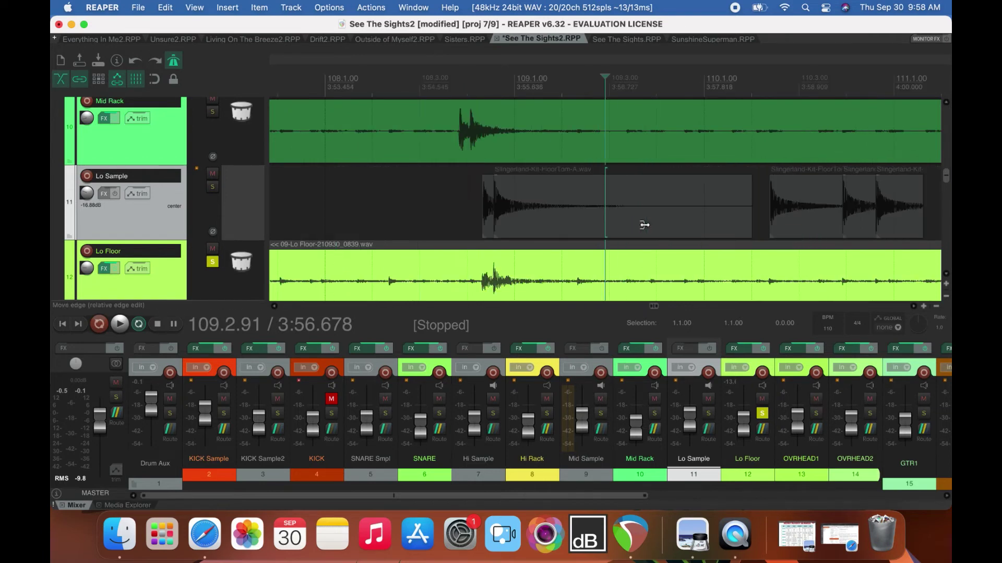
Delete all Lo Sample hits from bar 110 up to the dense pattern starting at 117.1.
{"action": "scroll", "coordinate": [645, 225], "scroll_direction": "down", "scroll_amount": 8}
{"action": "left_click_drag", "start_coordinate": [641, 226], "coordinate": [630, 228]}
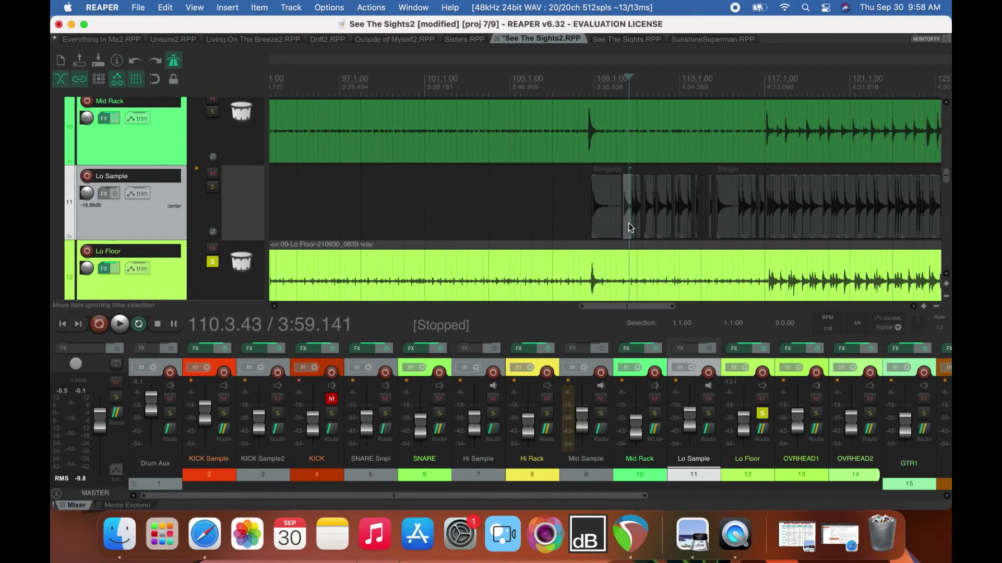
{"action": "left_click", "coordinate": [762, 227], "text": "shift"}
{"action": "scroll", "coordinate": [762, 228], "scroll_direction": "up", "scroll_amount": 1}
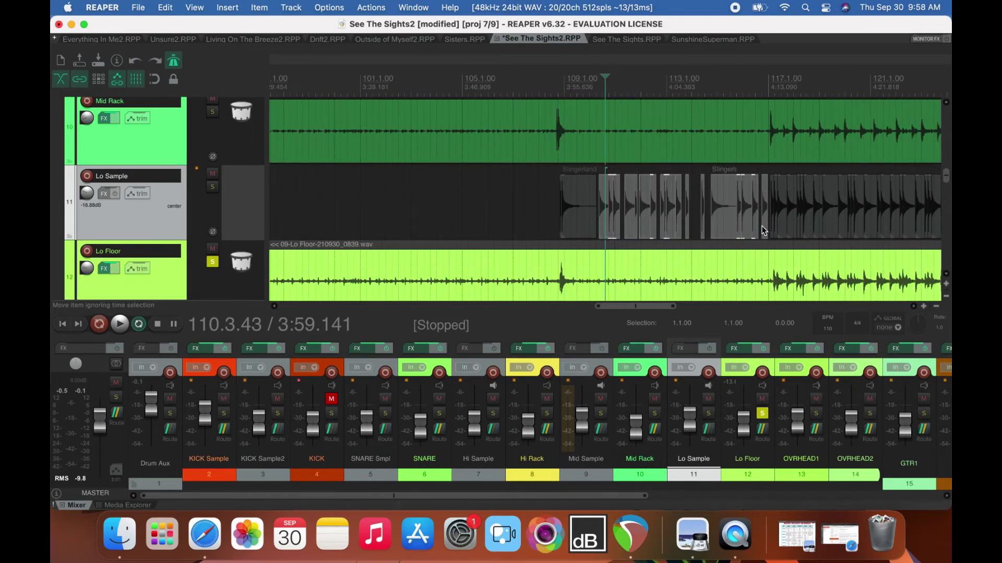
{"action": "key", "text": "Delete"}
Solo Lo Sample and play it together with Lo Floor from 117.1.49.
{"action": "left_click", "coordinate": [214, 188]}
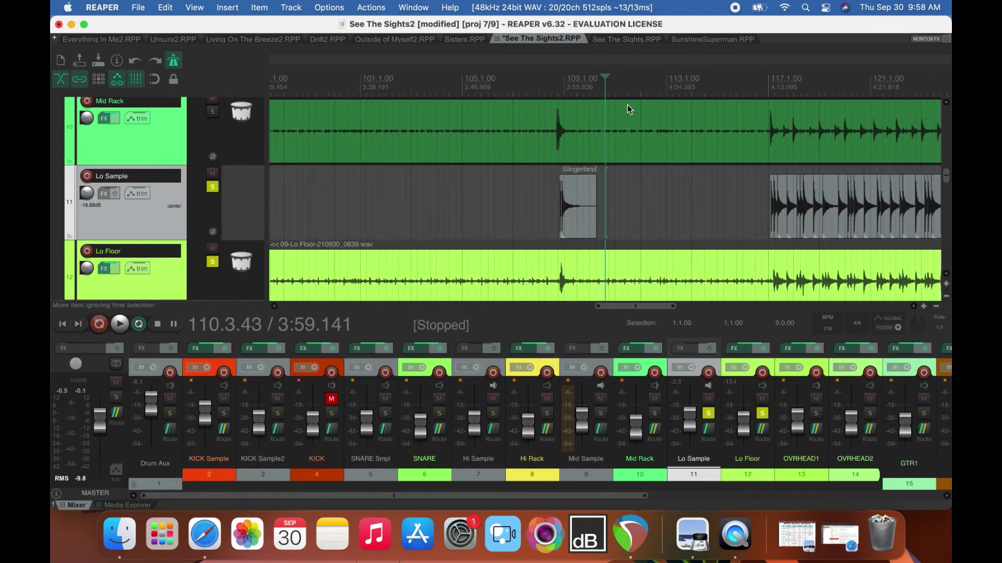
{"action": "left_click", "coordinate": [766, 82]}
{"action": "scroll", "coordinate": [762, 106], "scroll_direction": "up", "scroll_amount": 4}
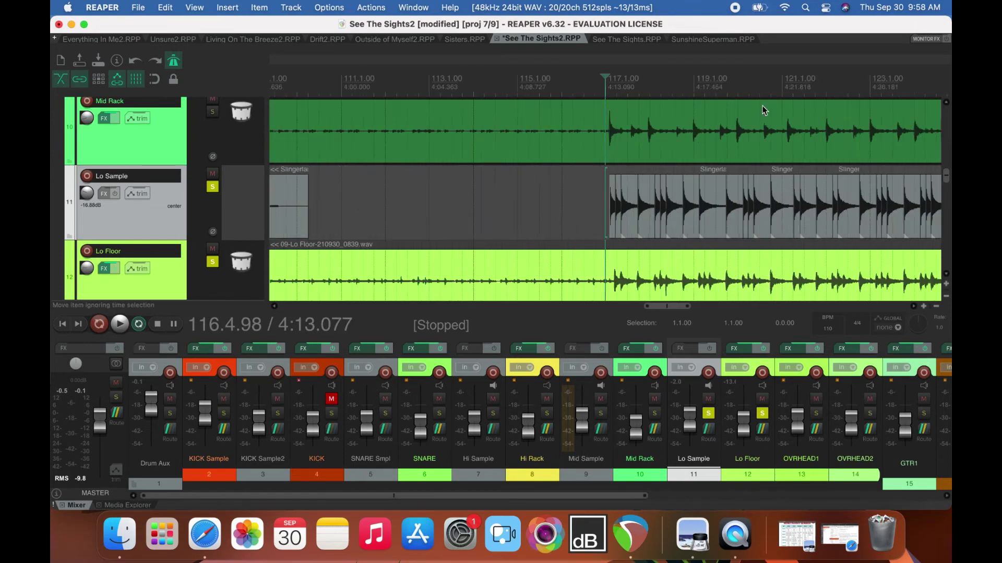
{"action": "scroll", "coordinate": [760, 110], "scroll_direction": "up", "scroll_amount": 3}
{"action": "left_click", "coordinate": [648, 214]}
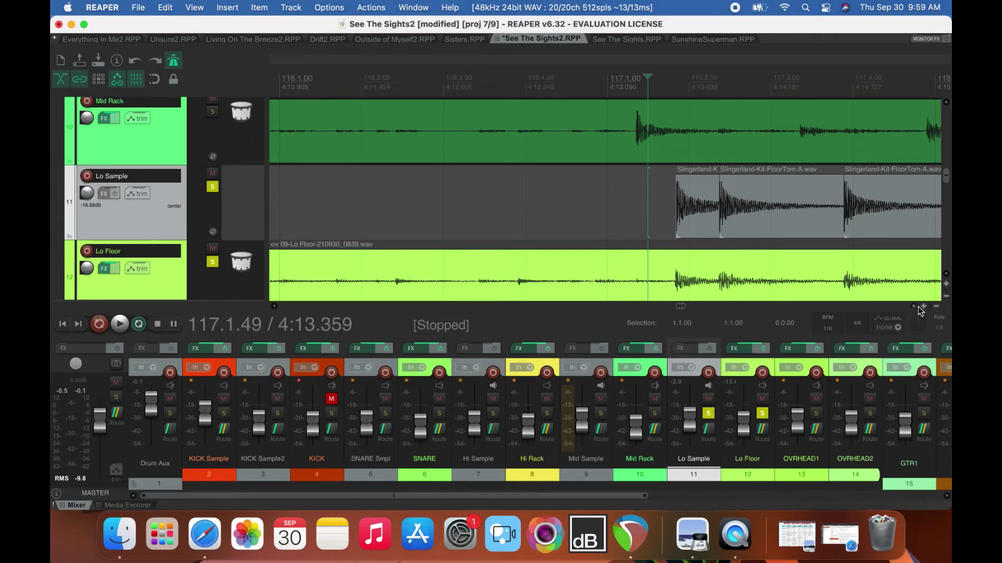
{"action": "scroll", "coordinate": [913, 306], "scroll_direction": "up", "scroll_amount": 3}
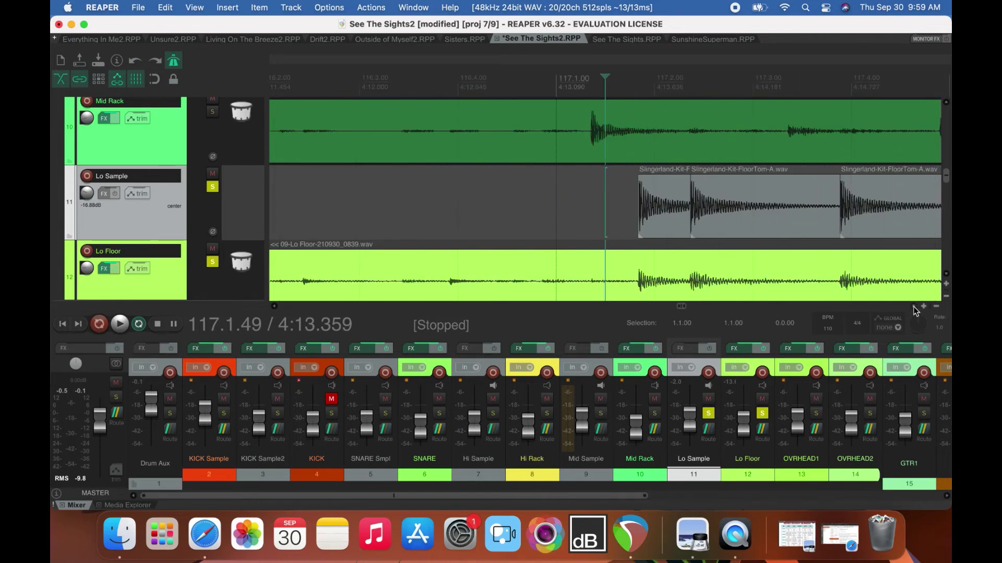
{"action": "scroll", "coordinate": [913, 306], "scroll_direction": "down", "scroll_amount": 5}
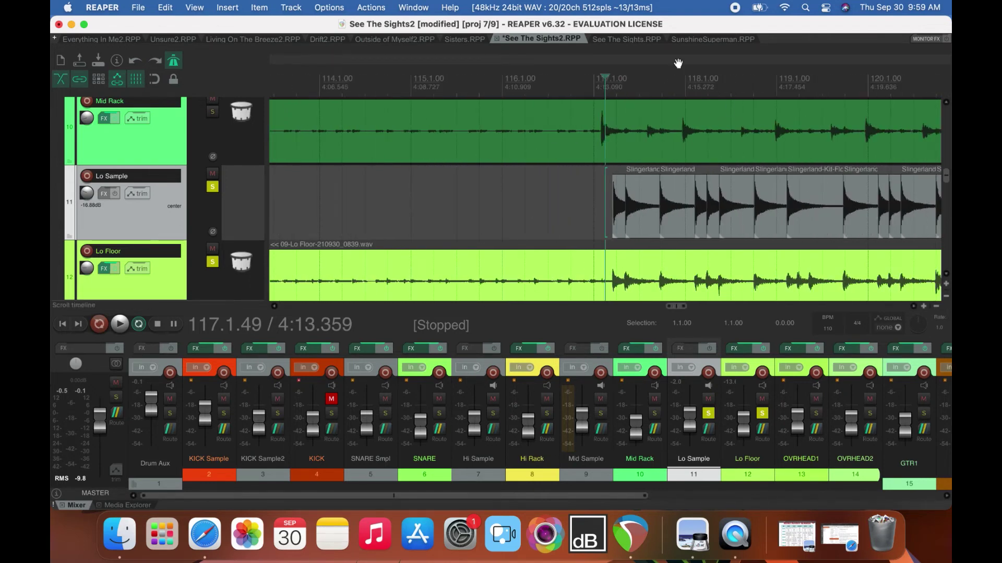
{"action": "key", "text": "space"}
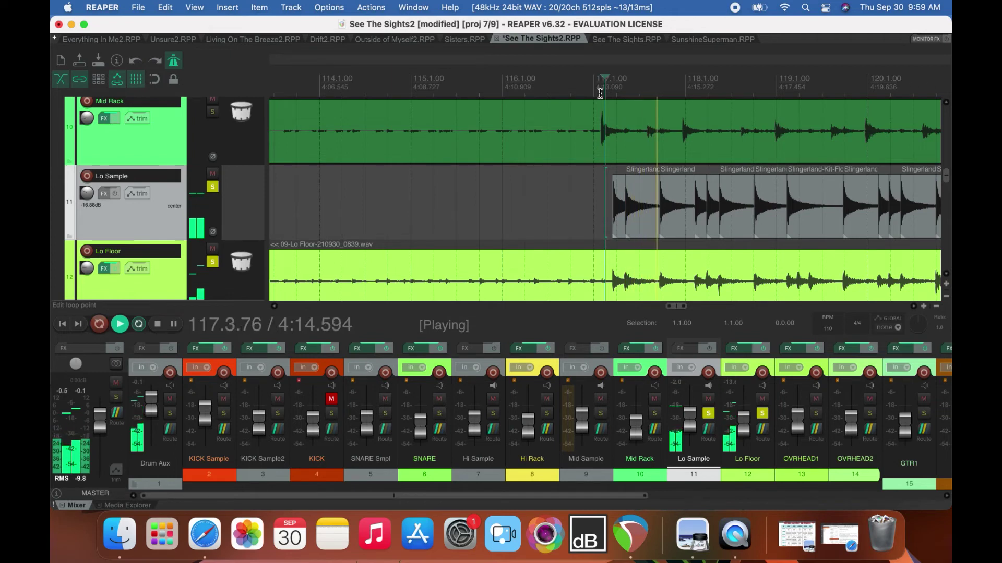
{"action": "key", "text": "space"}
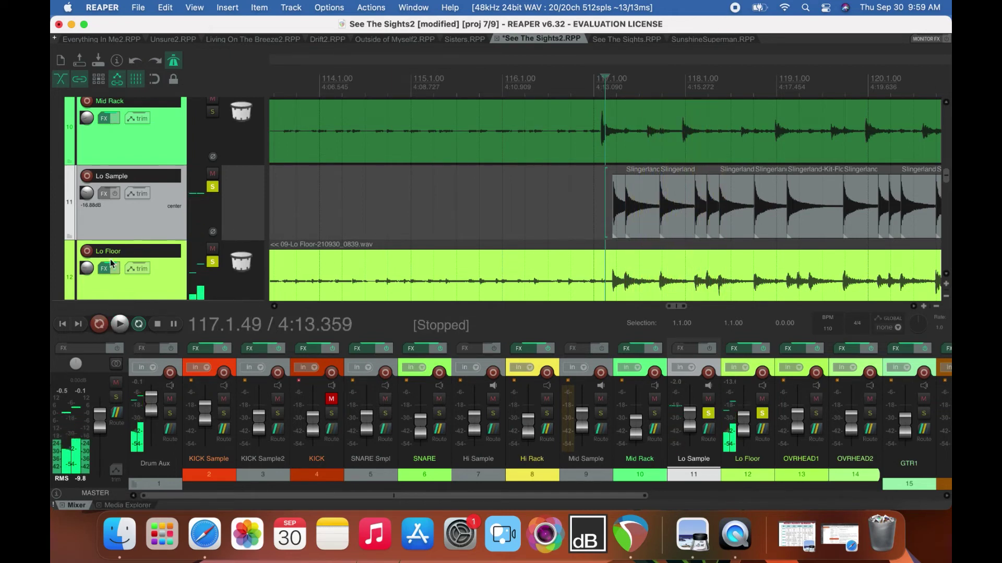
Unsolo Lo Sample to play Lo Floor alone from 117.1.49, and replay the passage with Lo Sample soloed again.
{"action": "left_click", "coordinate": [213, 187]}
{"action": "key", "text": "space"}
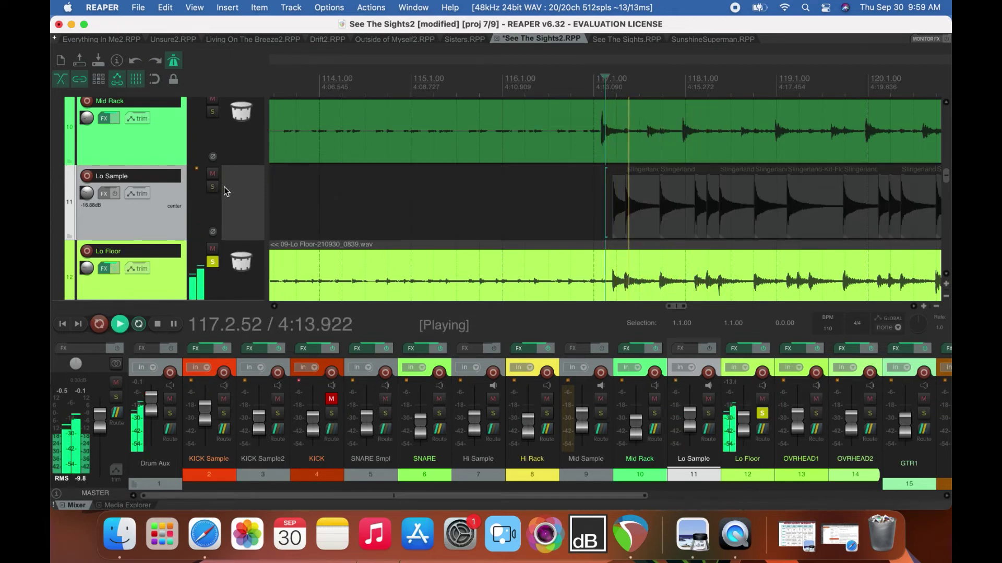
{"action": "key", "text": "space"}
{"action": "key", "text": "space"}
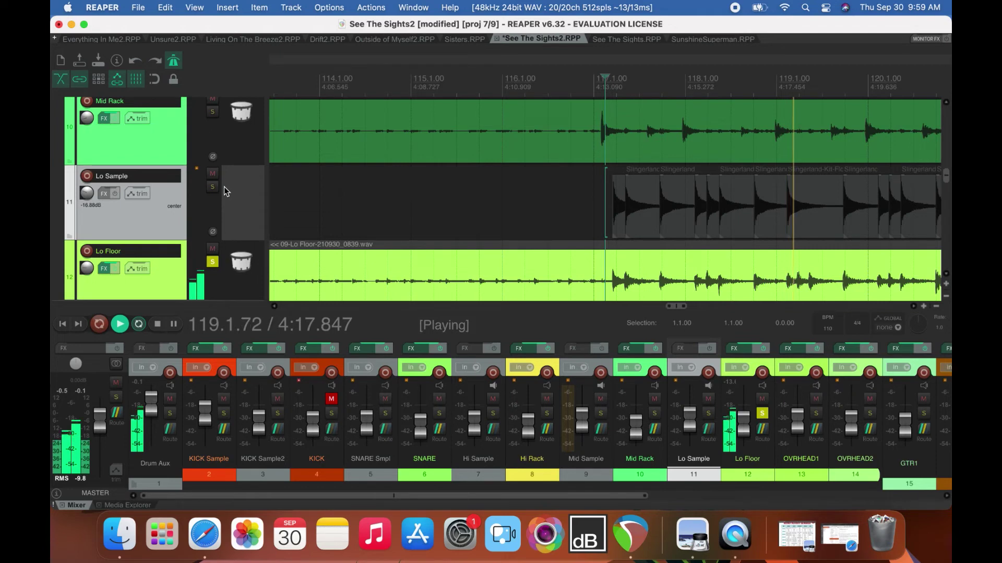
{"action": "key", "text": "space"}
{"action": "left_click", "coordinate": [212, 188]}
{"action": "key", "text": "space"}
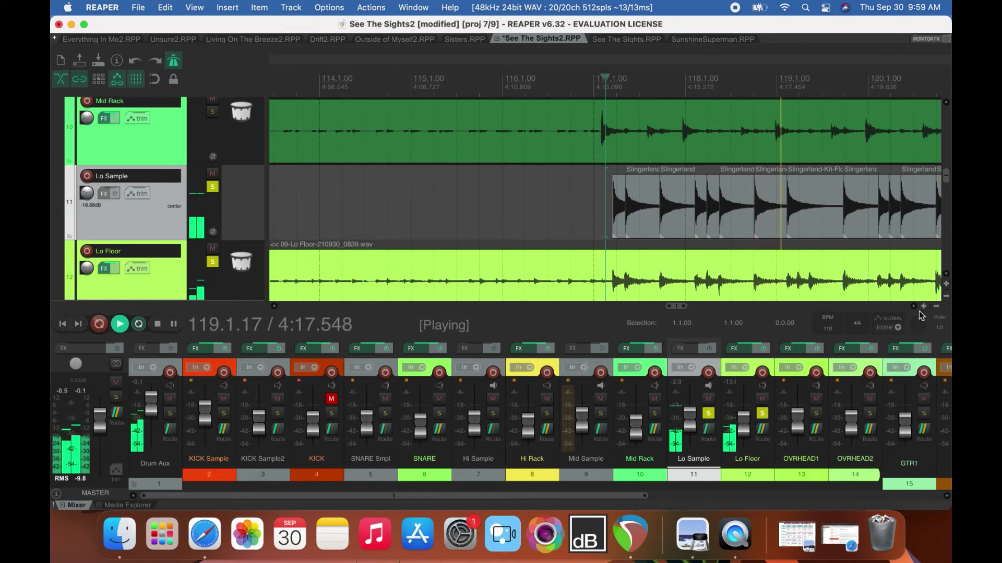
Shorten the Lo Sample hit at about 119.1.45 and place a short copy of it directly behind it.
{"action": "key", "text": "space"}
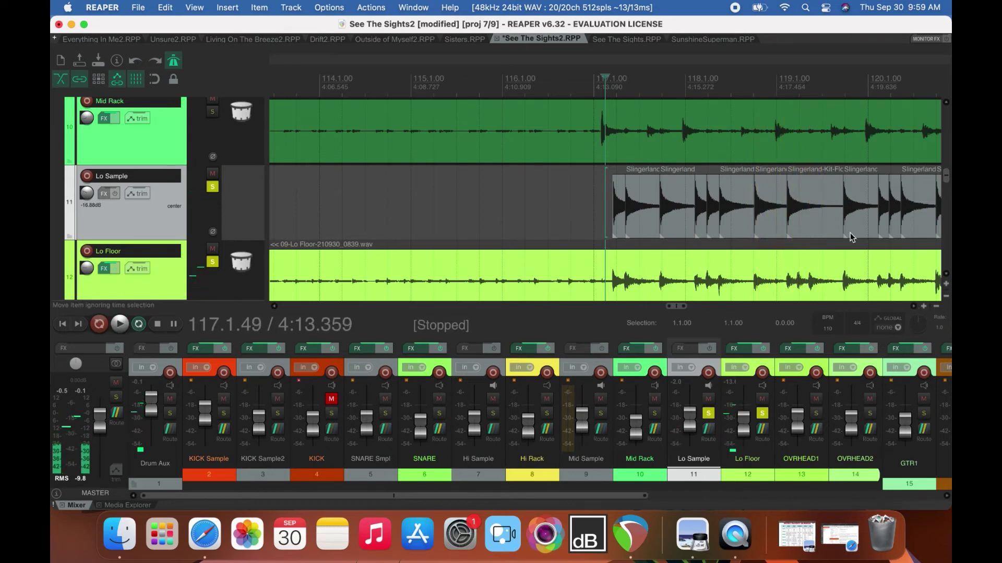
{"action": "left_click", "coordinate": [814, 211]}
{"action": "left_click_drag", "start_coordinate": [841, 225], "coordinate": [803, 229]}
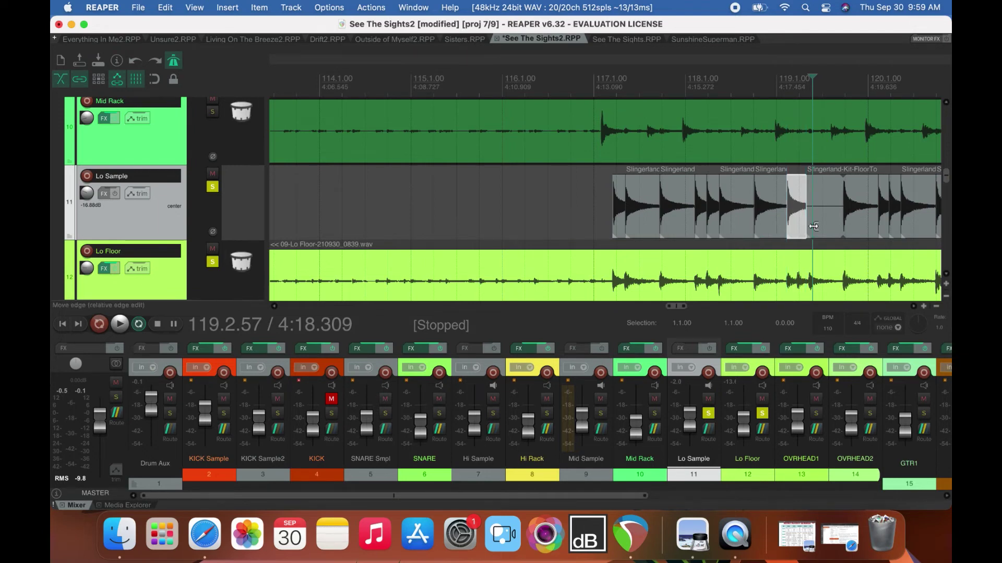
{"action": "left_click", "coordinate": [816, 226]}
{"action": "mouse_move", "coordinate": [807, 226]}
{"action": "left_mouse_down"}
{"action": "mouse_move", "coordinate": [846, 226]}
{"action": "mouse_move", "coordinate": [791, 223]}
{"action": "mouse_move", "coordinate": [803, 224]}
{"action": "left_mouse_up"}
{"action": "key", "text": "super+z"}
{"action": "scroll", "coordinate": [800, 217], "scroll_direction": "up", "scroll_amount": 4}
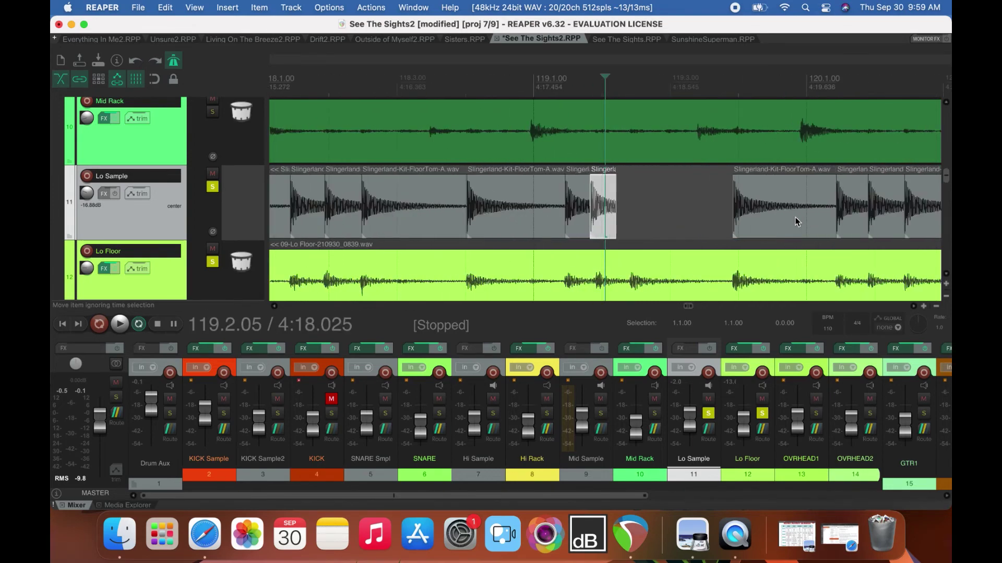
Align the copied Lo Sample hit with Lo Floor at about 119.1.92 and place another copy at about 119.2.41.
{"action": "scroll", "coordinate": [795, 222], "scroll_direction": "up", "scroll_amount": 5}
{"action": "left_click_drag", "start_coordinate": [574, 214], "coordinate": [603, 212]}
{"action": "left_click_drag", "start_coordinate": [538, 207], "coordinate": [567, 210]}
{"action": "left_click_drag", "start_coordinate": [679, 220], "coordinate": [800, 216]}
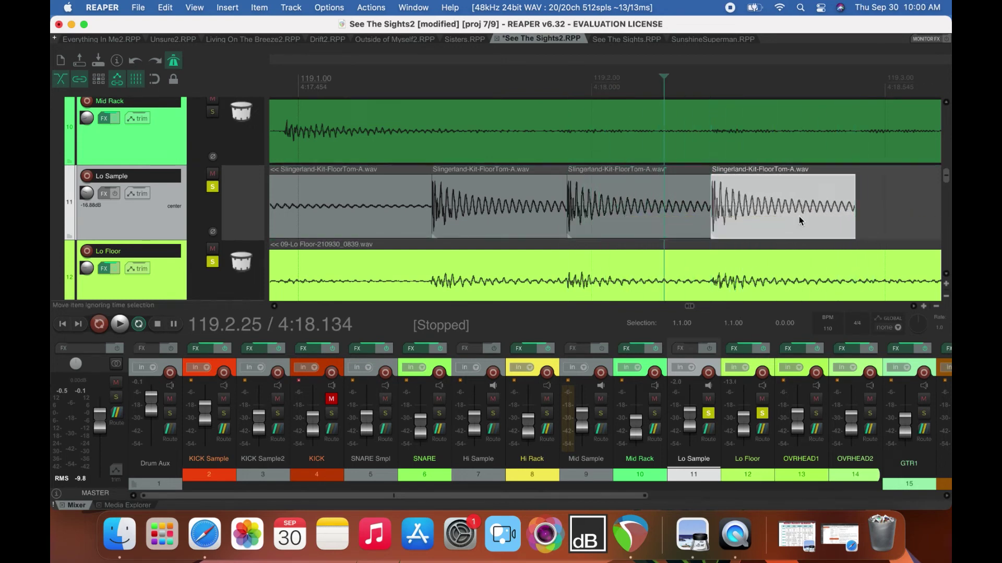
Extend the Lo Sample hit at 119.2.41 up to the next hit at about 119.3.9, and start playback from 119.1.30.
{"action": "scroll", "coordinate": [799, 216], "scroll_direction": "down", "scroll_amount": 6}
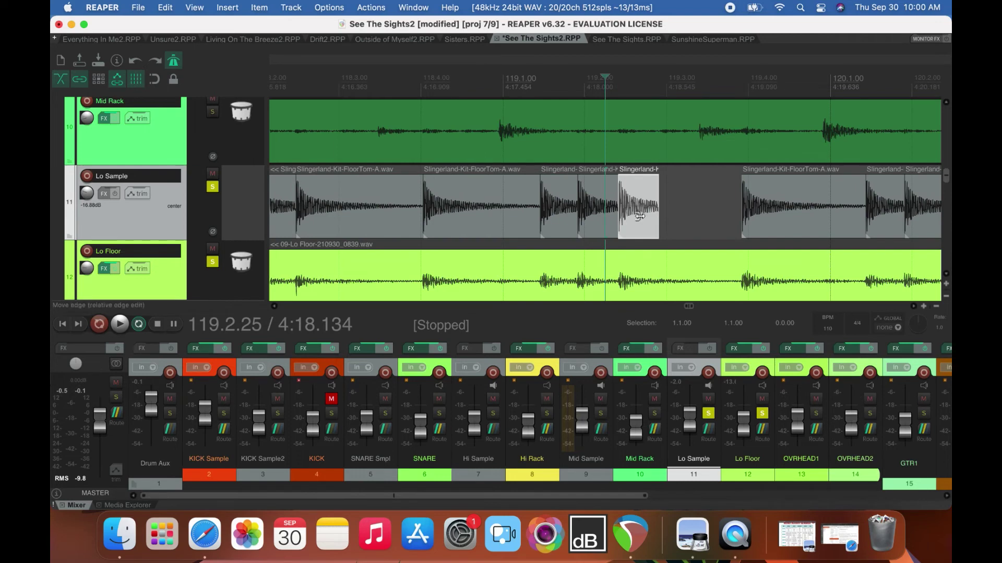
{"action": "left_click_drag", "start_coordinate": [658, 219], "coordinate": [738, 226]}
{"action": "left_click", "coordinate": [527, 88]}
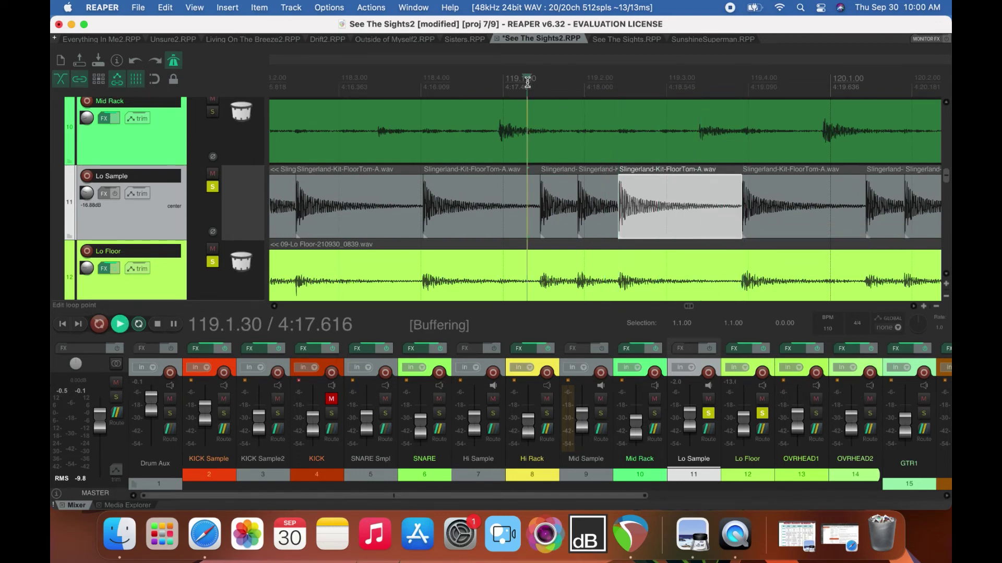
{"action": "key", "text": "space"}
{"action": "key", "text": "space"}
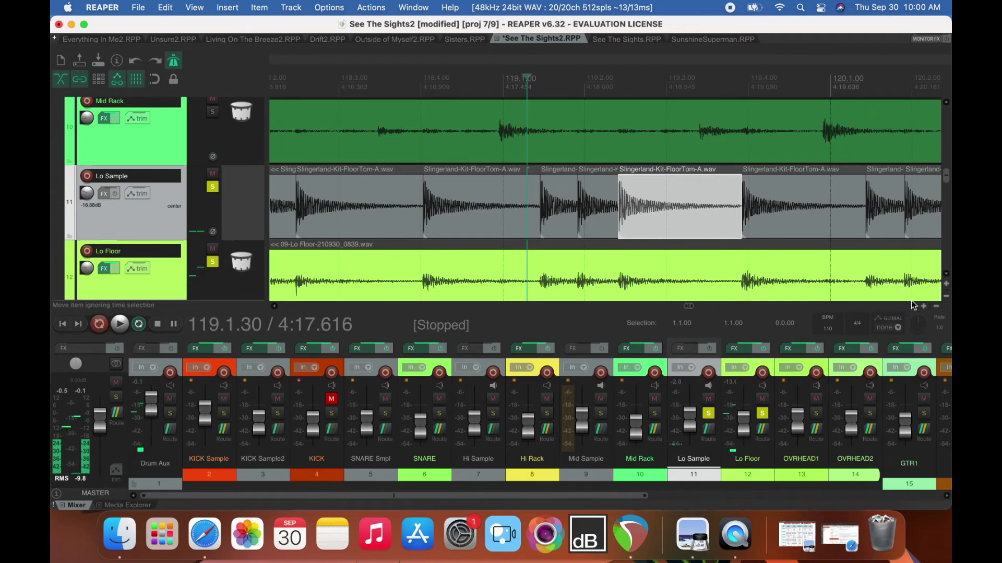
Look over the Lo Sample hits up to bar 122 and play them with Lo Floor from 119.1.30, repeating the passage.
{"action": "scroll", "coordinate": [912, 303], "scroll_direction": "right", "scroll_amount": 10}
{"action": "scroll", "coordinate": [912, 303], "scroll_direction": "down", "scroll_amount": 4}
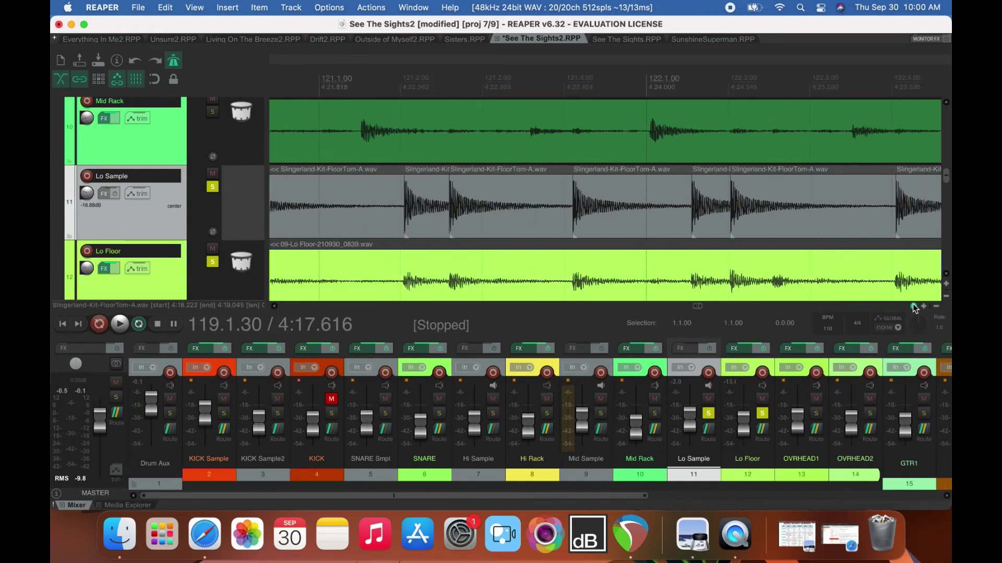
{"action": "scroll", "coordinate": [913, 304], "scroll_direction": "down", "scroll_amount": 2}
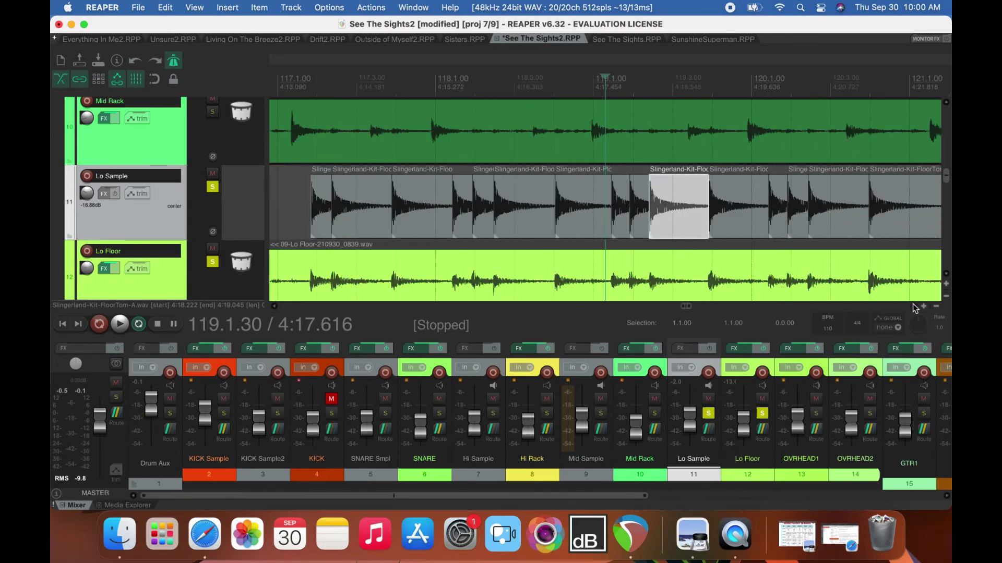
{"action": "key", "text": "space"}
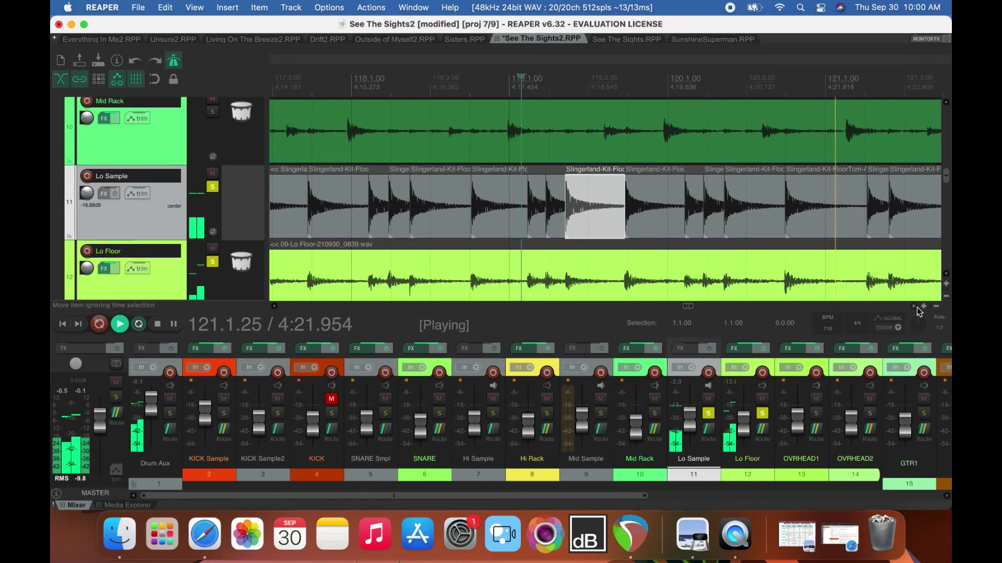
{"action": "key", "text": "space"}
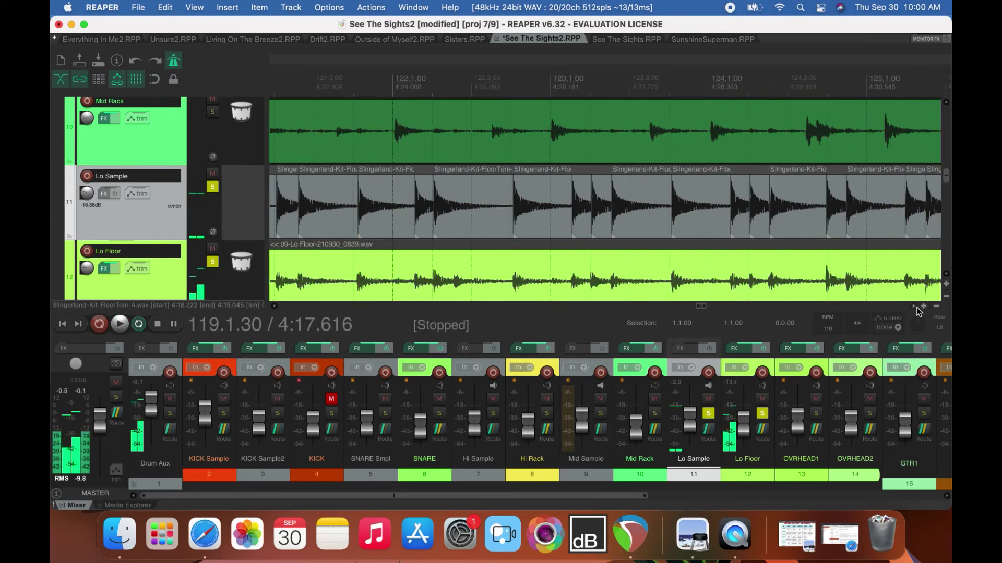
{"action": "key", "text": "space"}
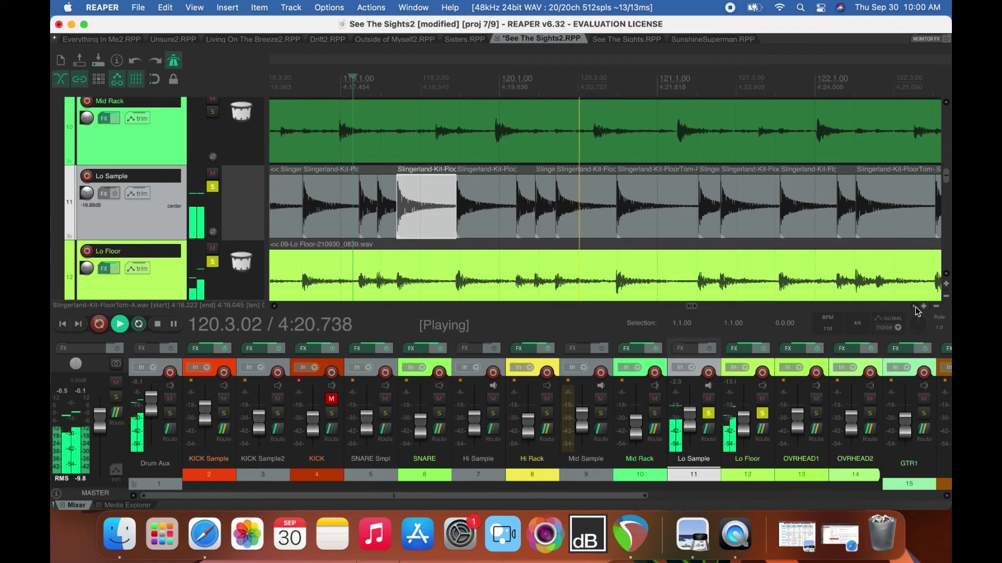
{"action": "key", "text": "space"}
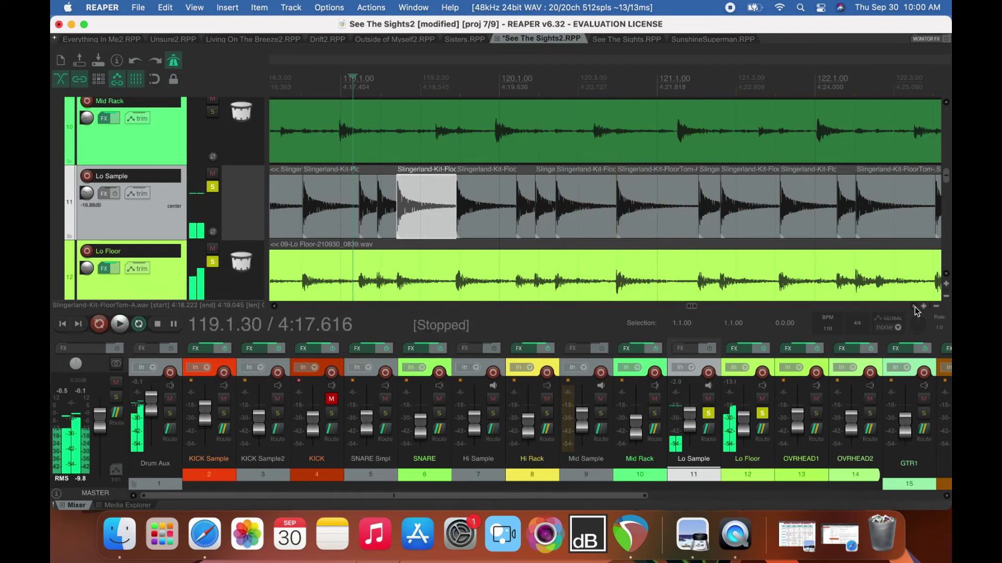
Play Lo Sample with Lo Floor from about 120.3.4, and replay from 122.2.03.
{"action": "left_click", "coordinate": [594, 82]}
{"action": "key", "text": "space"}
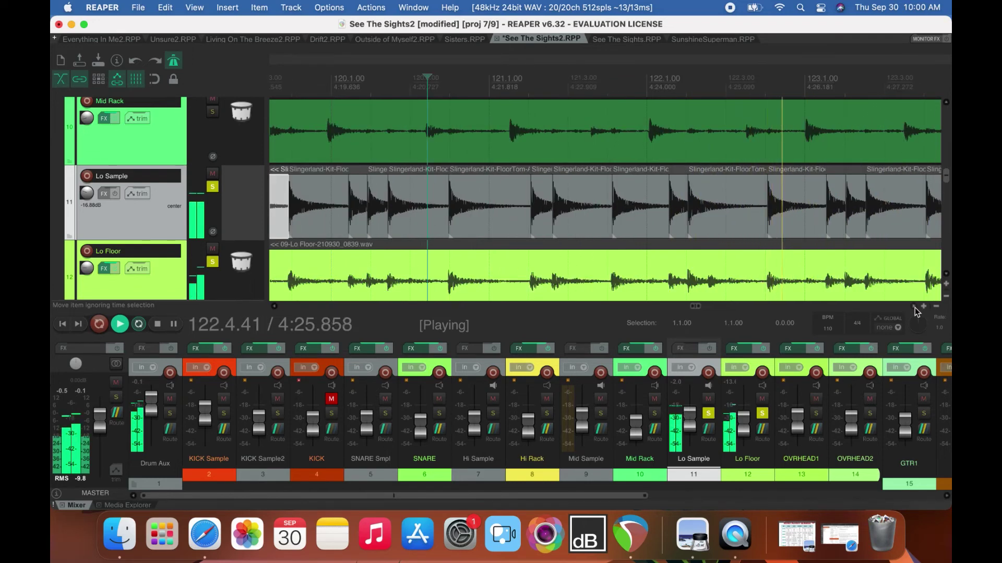
{"action": "key", "text": "space"}
{"action": "left_click", "coordinate": [688, 89]}
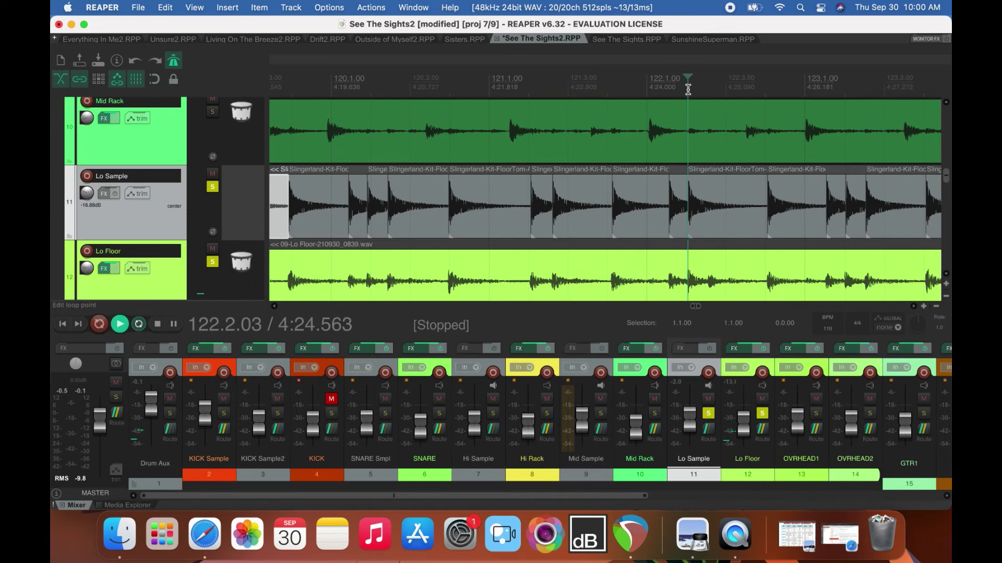
{"action": "key", "text": "space"}
{"action": "key", "text": "space"}
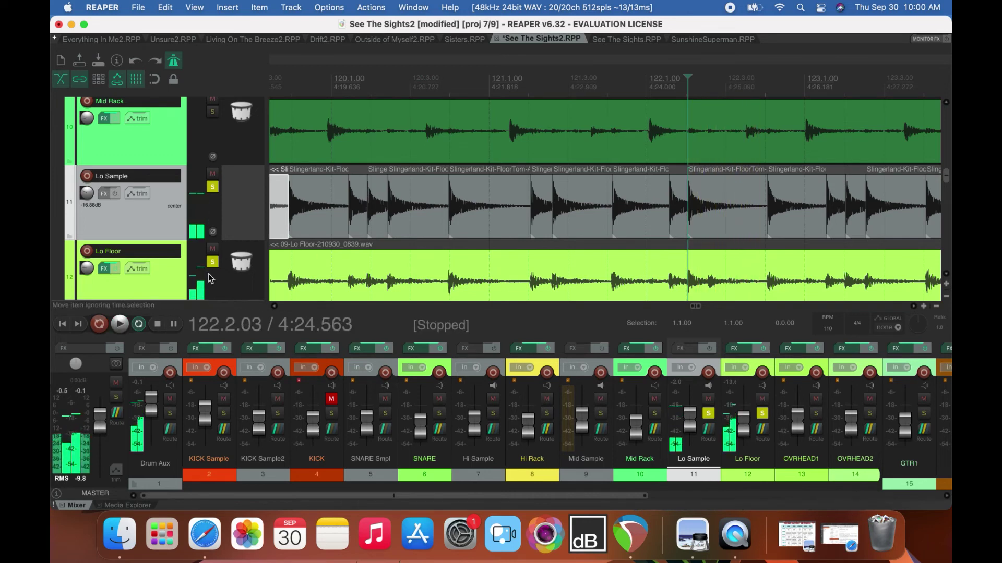
Unsolo Lo Sample and play Lo Floor alone from 121.3.91.
{"action": "left_click", "coordinate": [212, 187]}
{"action": "left_click", "coordinate": [603, 82]}
{"action": "key", "text": "space"}
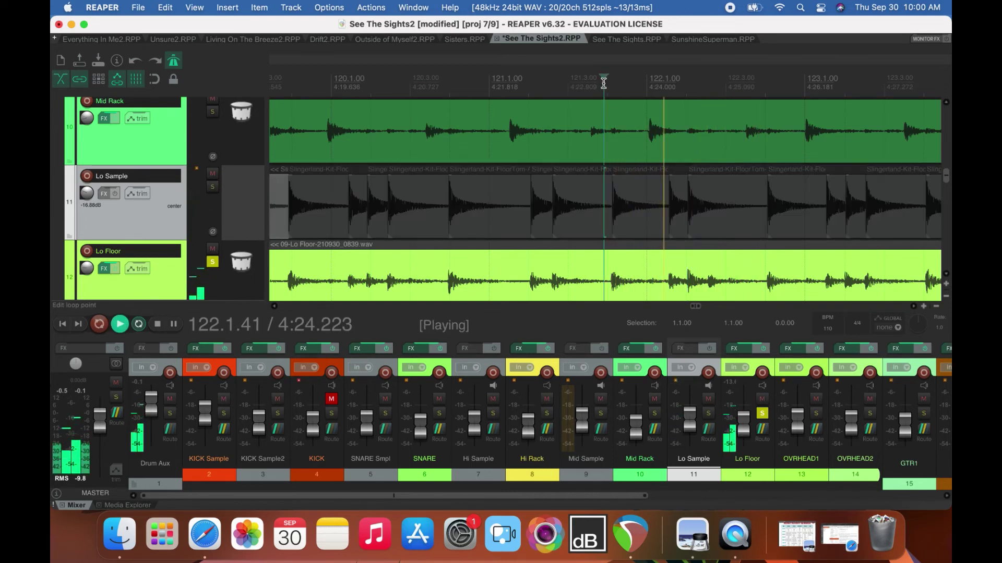
{"action": "key", "text": "space"}
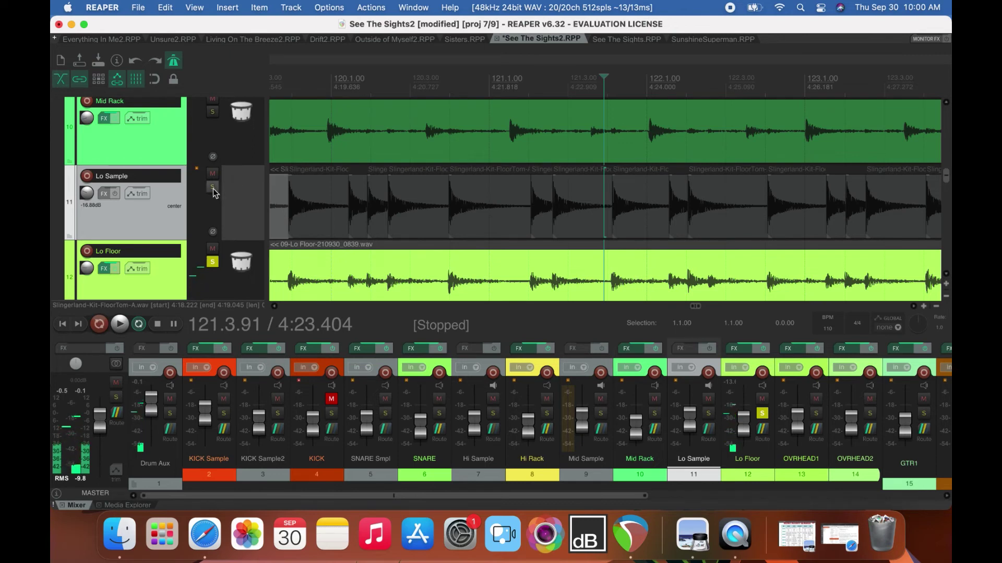
Solo Lo Sample again, shorten its hit at about 122.2, and place a copy at about 122.2.5 reaching the next hit.
{"action": "left_click", "coordinate": [716, 215]}
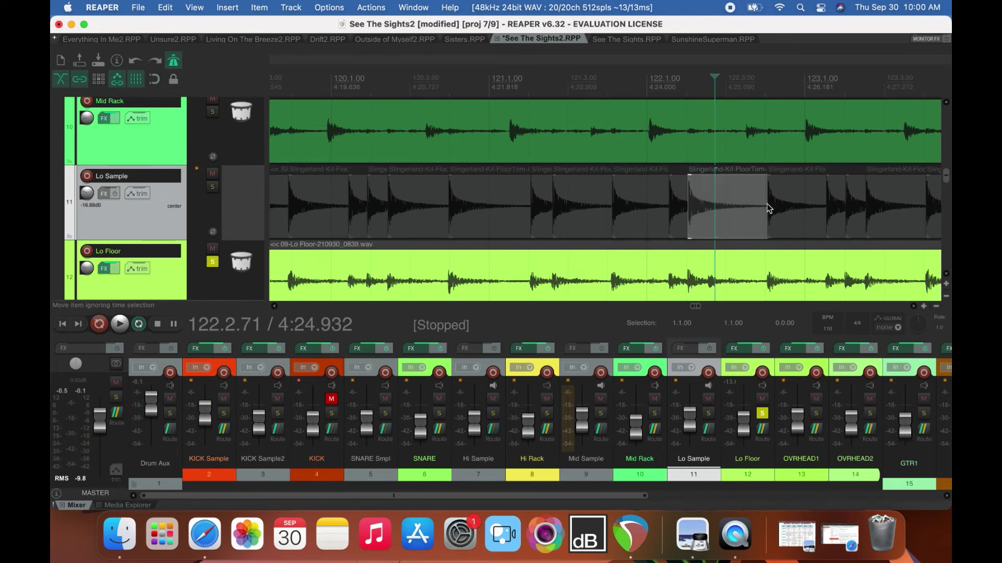
{"action": "left_click", "coordinate": [210, 188]}
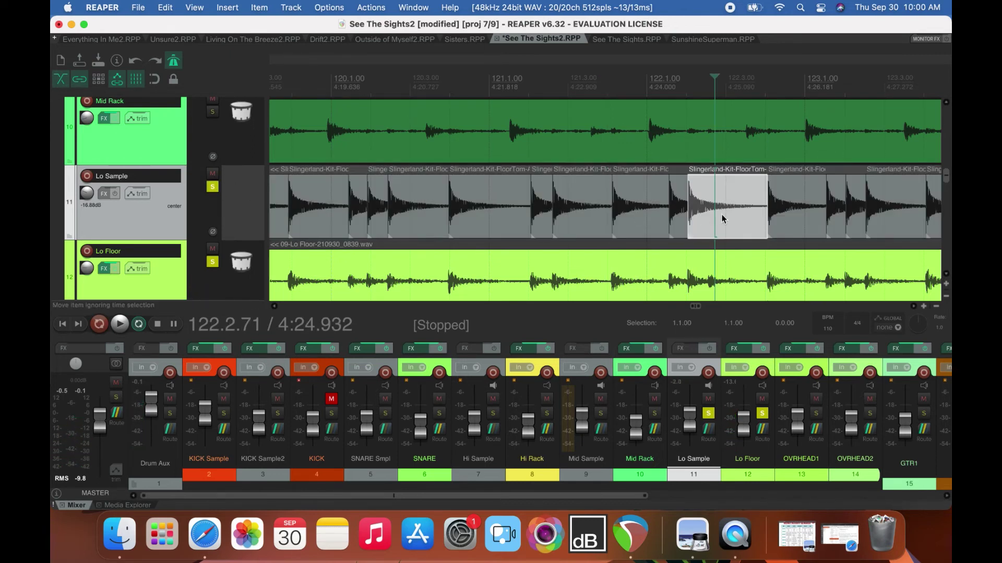
{"action": "left_click_drag", "start_coordinate": [763, 218], "coordinate": [814, 218]}
{"action": "left_click_drag", "start_coordinate": [739, 213], "coordinate": [766, 217]}
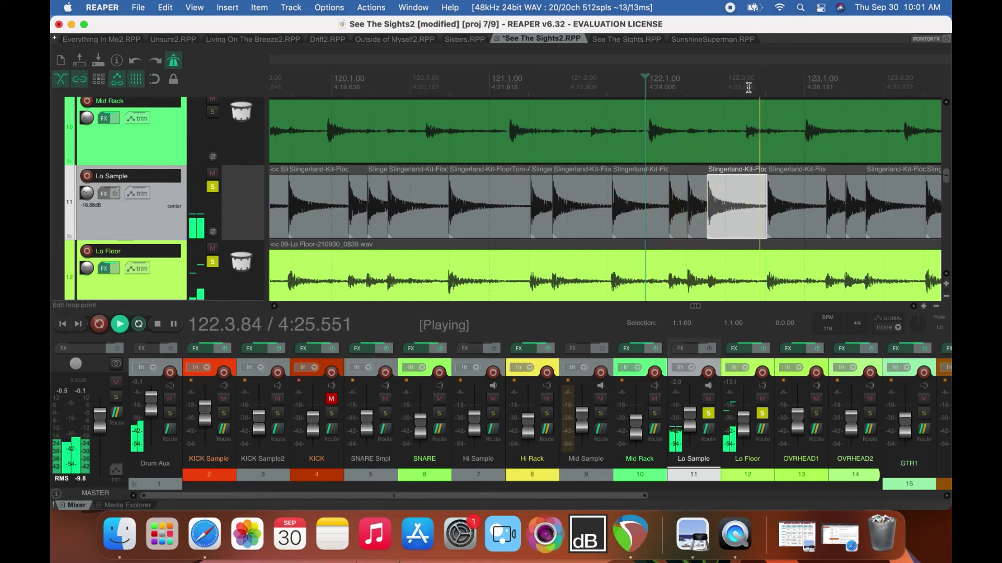
Play Lo Sample with Lo Floor from 121.4.96, and play on from 124.3.04 past bar 130.
{"action": "key", "text": "space"}
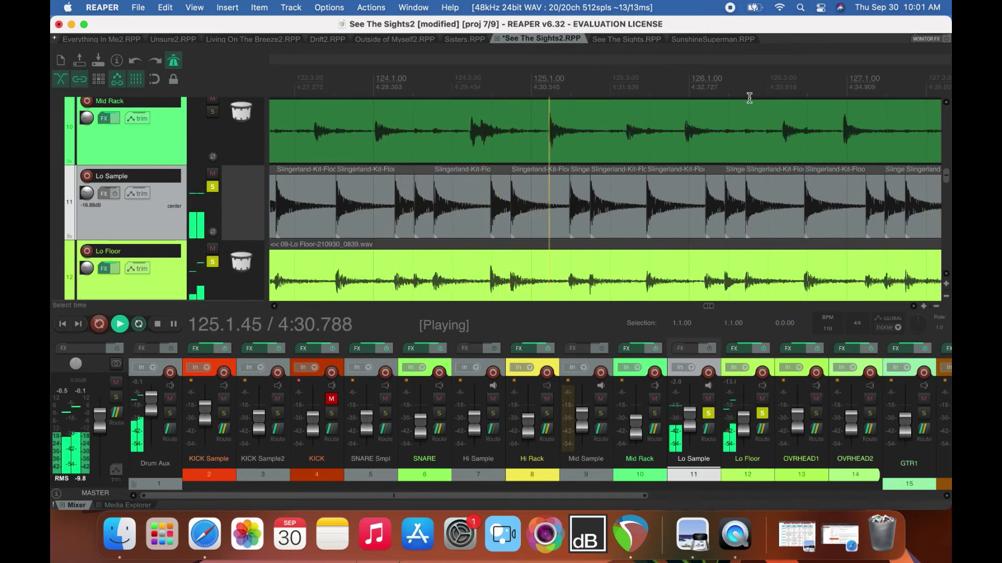
{"action": "key", "text": "space"}
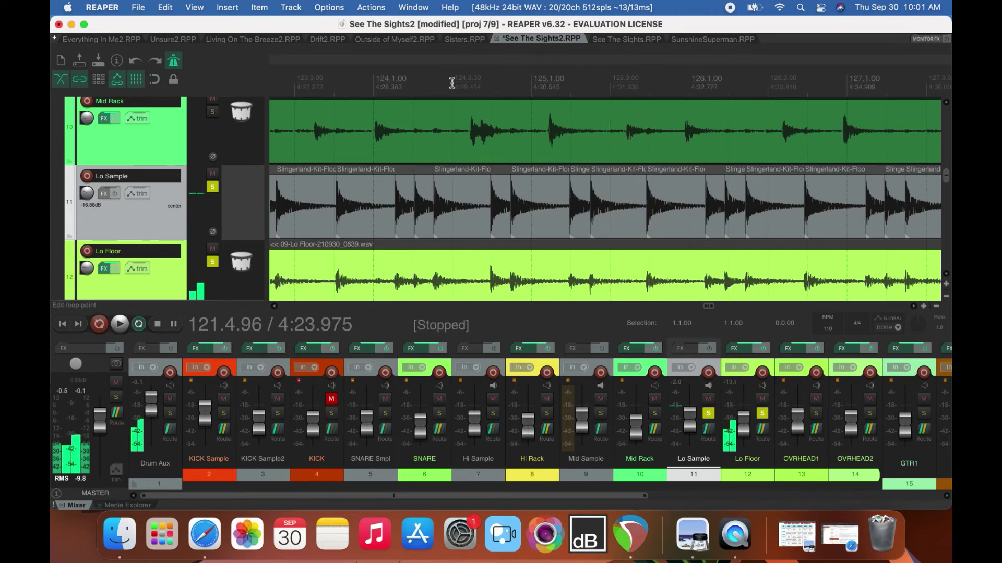
{"action": "key", "text": "space"}
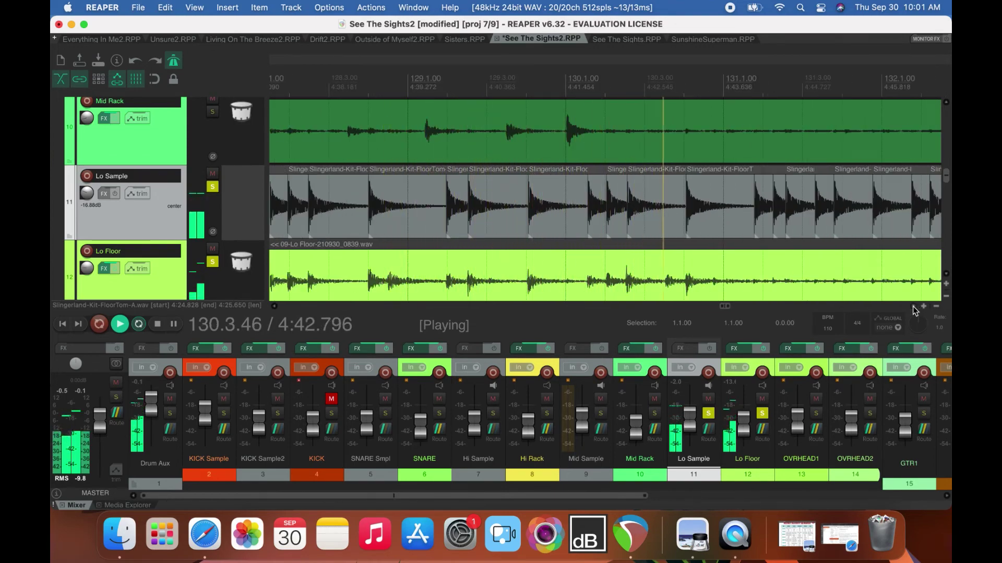
{"action": "key", "text": "space"}
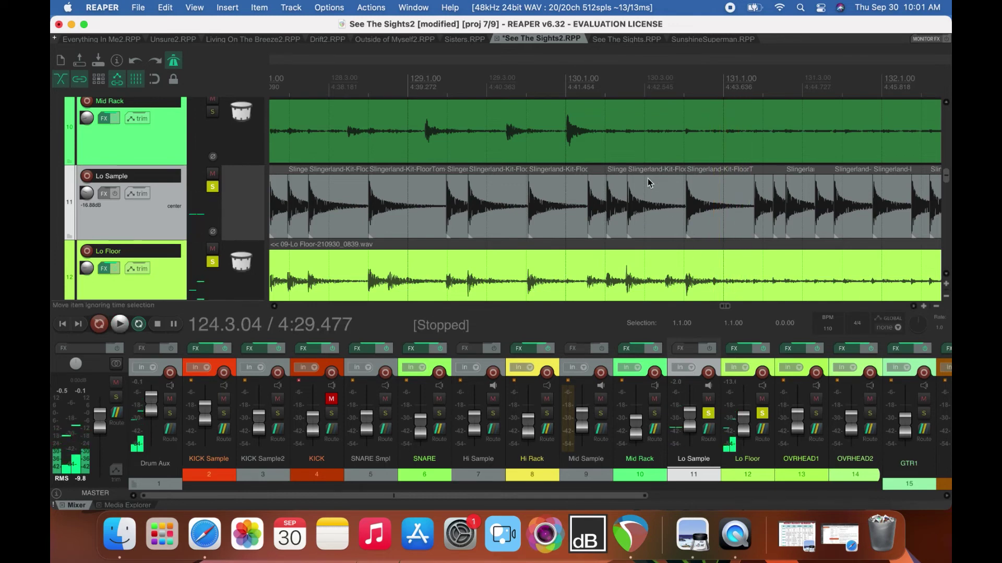
Shorten the Lo Sample hit at about 130.2.5 and move the false hit at about 131.2.2 to Lo Floor's hit at about 130.3.53.
{"action": "left_click", "coordinate": [672, 212]}
{"action": "left_click_drag", "start_coordinate": [685, 214], "coordinate": [655, 214]}
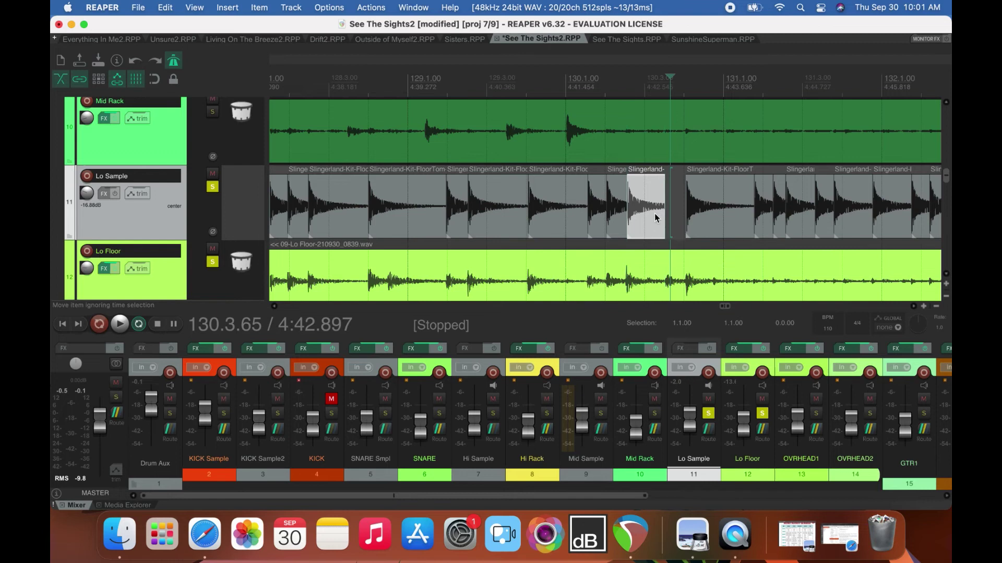
{"action": "left_click", "coordinate": [654, 214]}
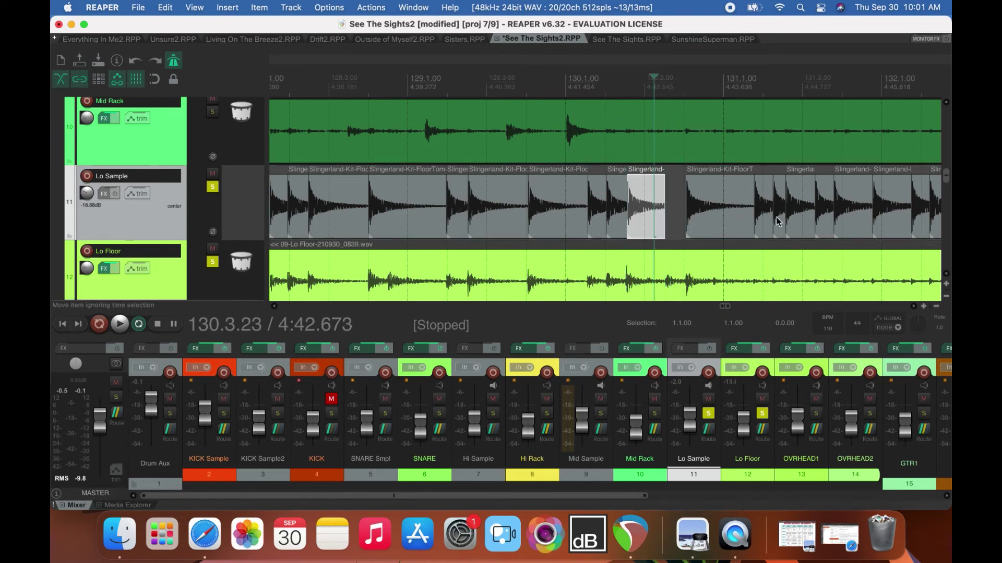
{"action": "left_click", "coordinate": [777, 221]}
{"action": "left_click_drag", "start_coordinate": [777, 221], "coordinate": [673, 223]}
{"action": "scroll", "coordinate": [660, 104], "scroll_direction": "up", "scroll_amount": 10}
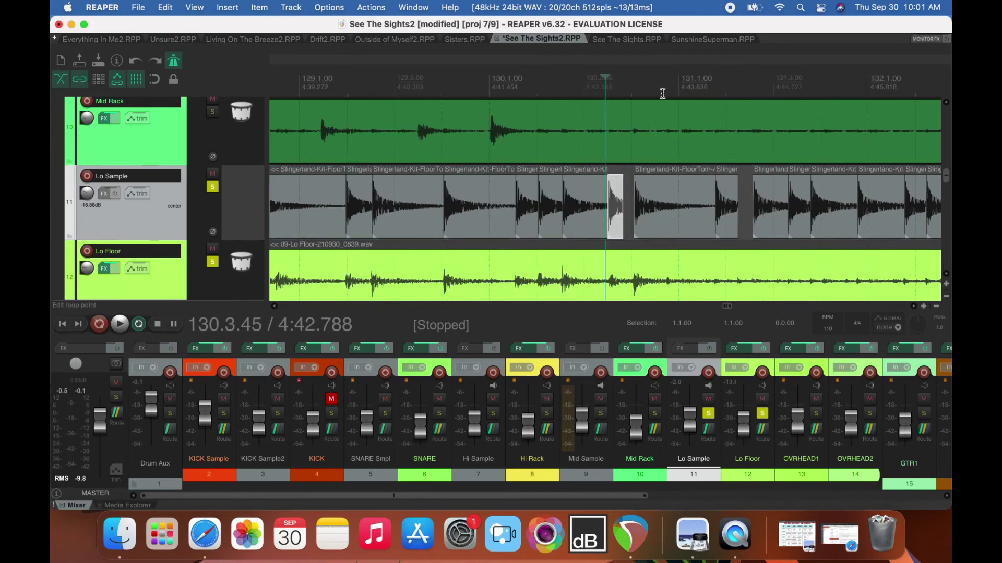
{"action": "left_click_drag", "start_coordinate": [685, 209], "coordinate": [652, 205]}
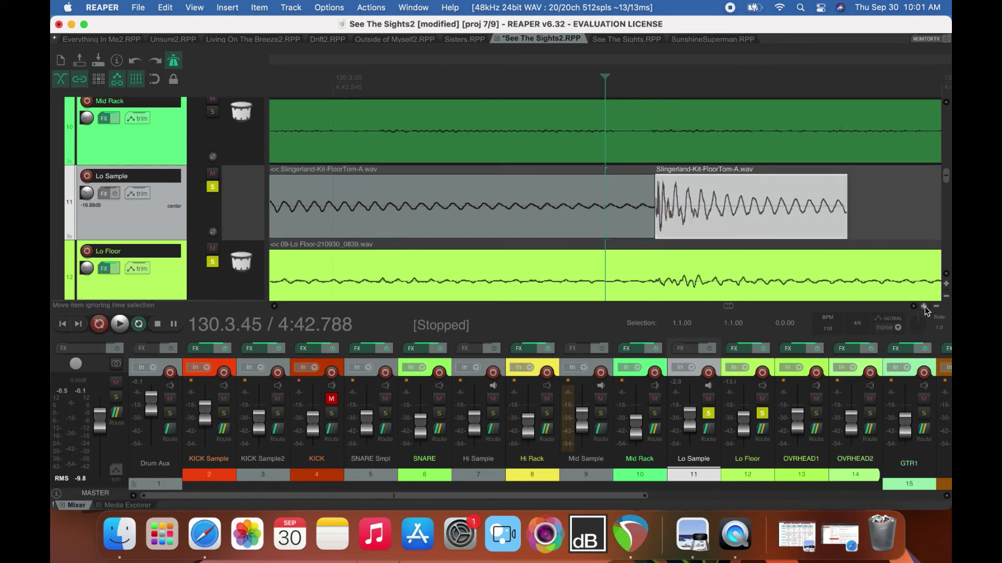
Extend the Lo Sample hit at 130.3.53 up to the next hit at about 130.4.05, and save the project.
{"action": "scroll", "coordinate": [915, 307], "scroll_direction": "right", "scroll_amount": 5}
{"action": "left_click", "coordinate": [594, 223]}
{"action": "left_click_drag", "start_coordinate": [596, 224], "coordinate": [714, 234]}
{"action": "key", "text": "Escape"}
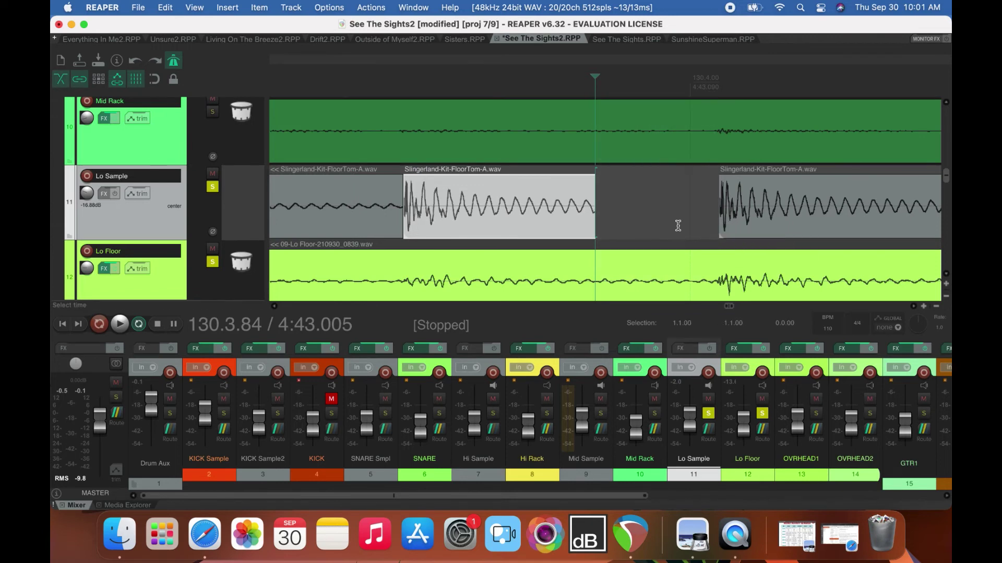
{"action": "left_click_drag", "start_coordinate": [593, 216], "coordinate": [717, 231]}
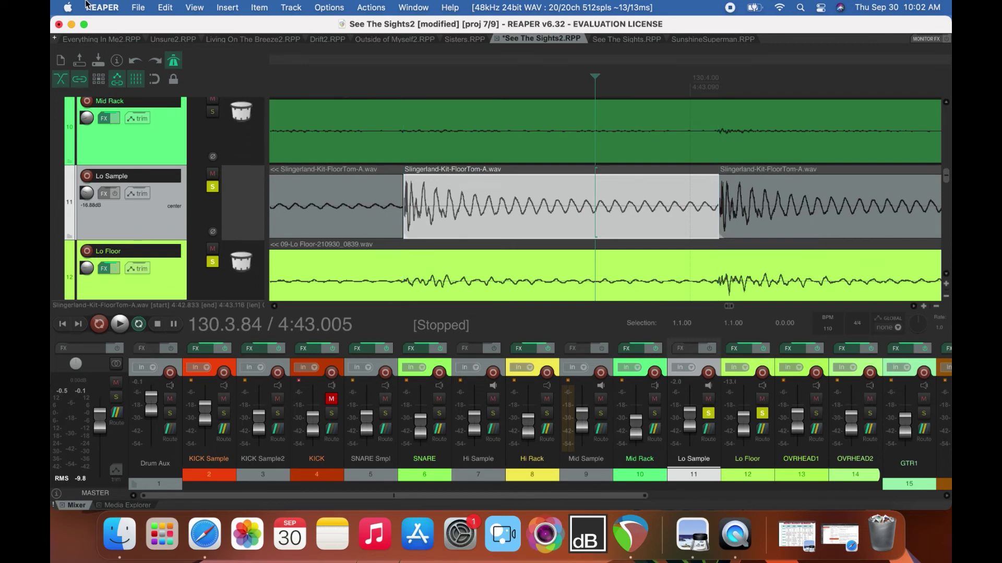
{"action": "left_click", "coordinate": [139, 8]}
{"action": "left_click", "coordinate": [163, 67]}
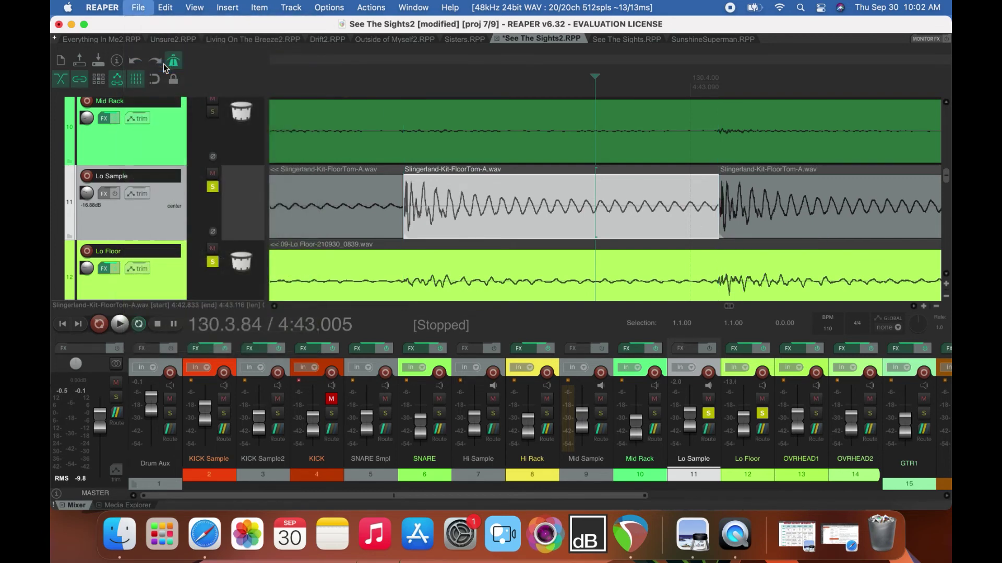
Delete the false Lo Sample hits from about 131.1.8 to 133.2, and extend the hit at about 130.4.05 to just past 132.1.
{"action": "scroll", "coordinate": [489, 193], "scroll_direction": "down", "scroll_amount": 1}
{"action": "scroll", "coordinate": [488, 193], "scroll_direction": "down", "scroll_amount": 2}
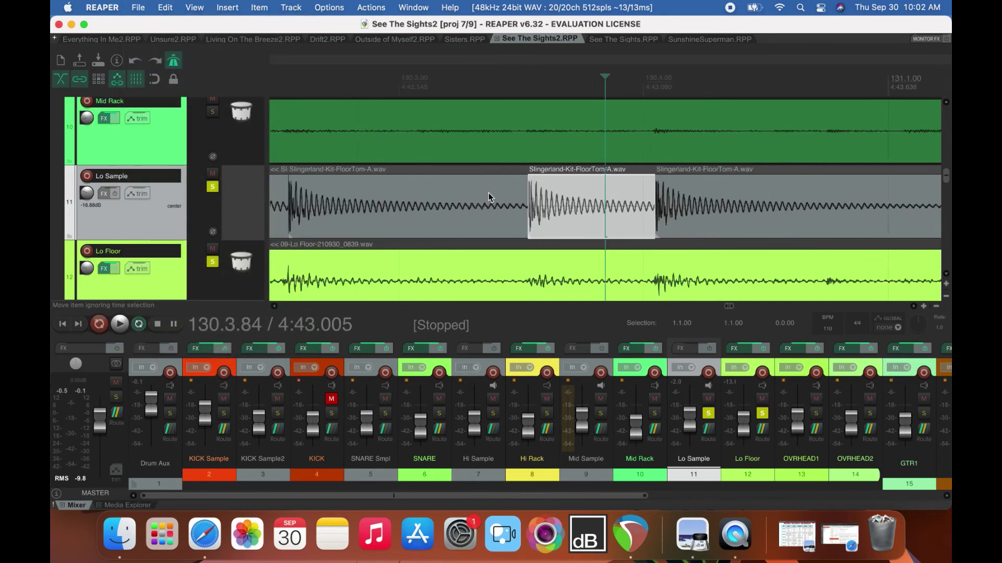
{"action": "scroll", "coordinate": [488, 193], "scroll_direction": "down", "scroll_amount": 5}
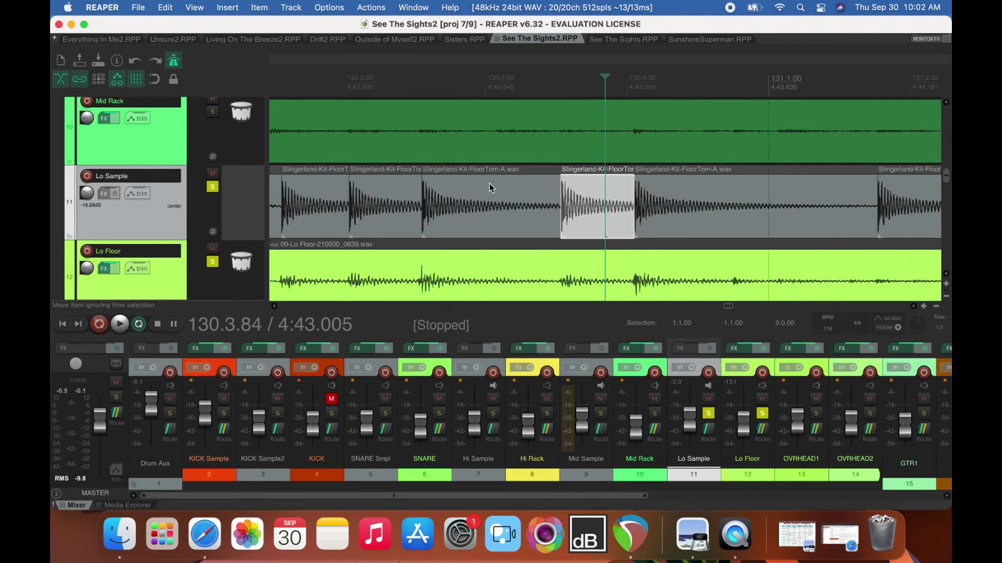
{"action": "left_click", "coordinate": [720, 209]}
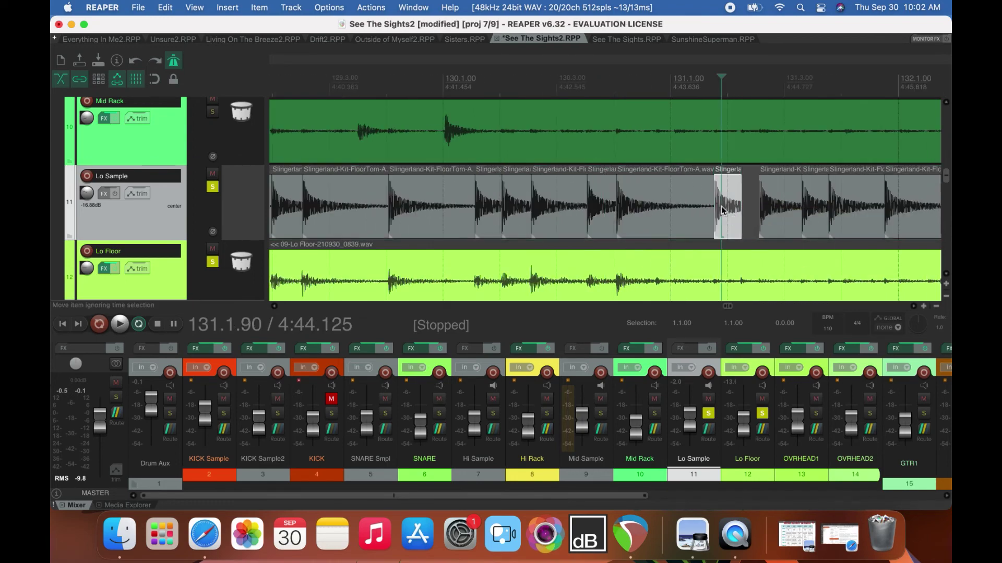
{"action": "scroll", "coordinate": [916, 309], "scroll_direction": "down", "scroll_amount": 4}
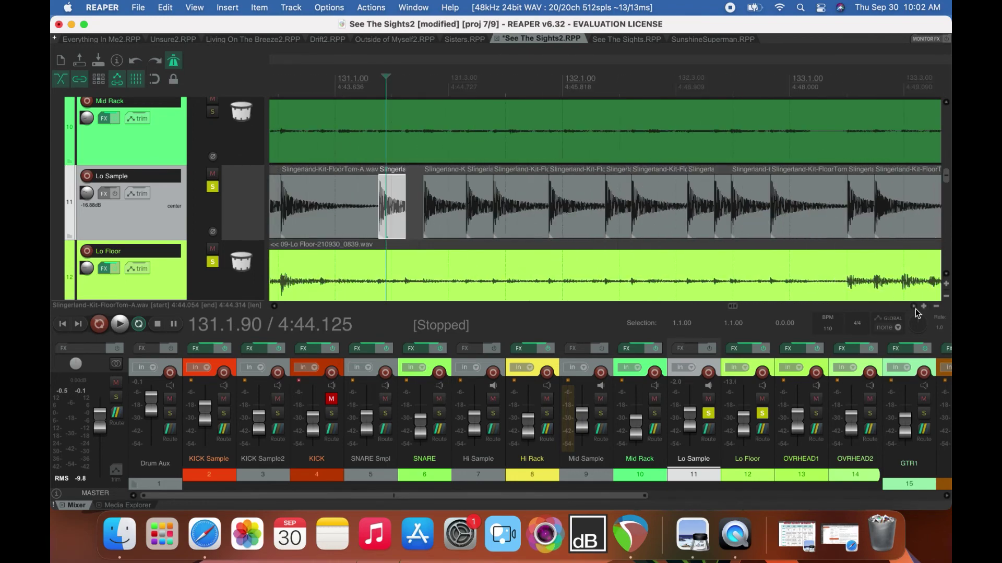
{"action": "left_click", "coordinate": [914, 307]}
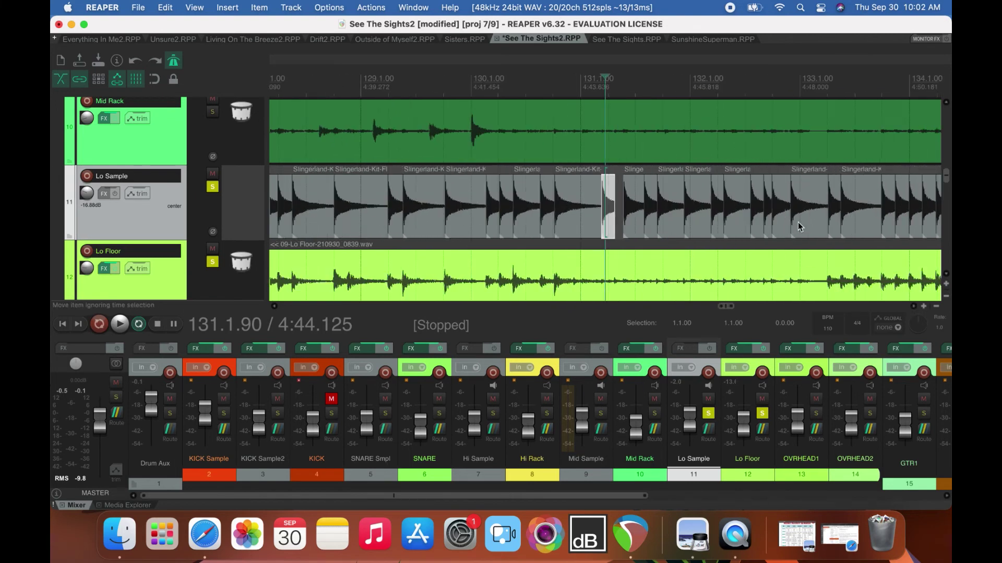
{"action": "left_click", "coordinate": [801, 226], "text": "shift"}
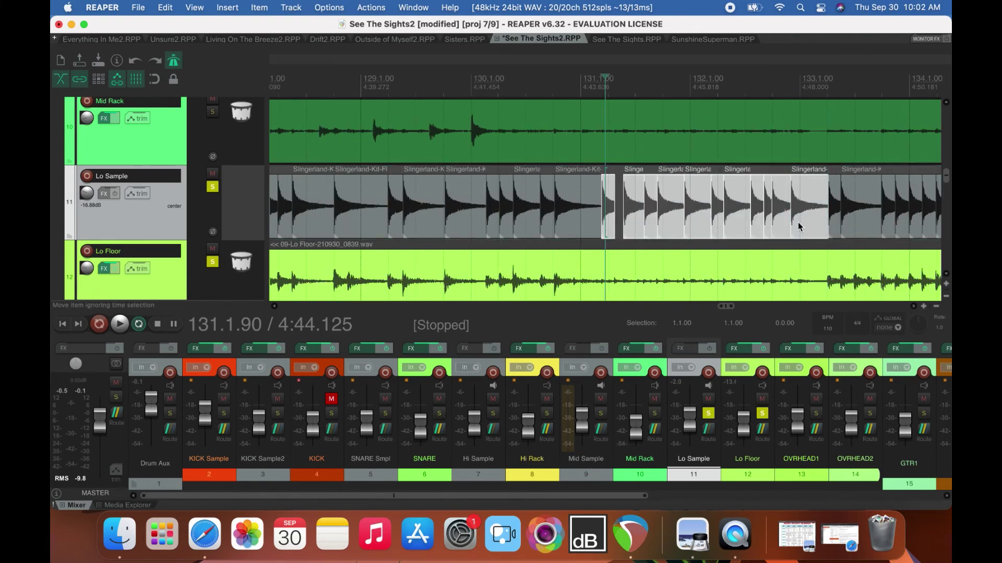
{"action": "key", "text": "Delete"}
{"action": "left_click_drag", "start_coordinate": [604, 221], "coordinate": [703, 235]}
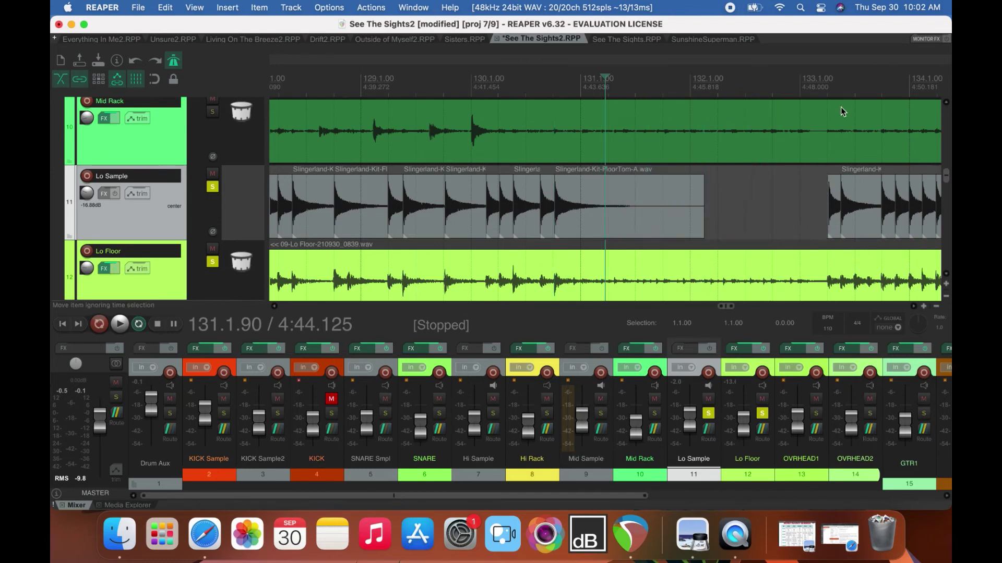
Play Lo Sample with Lo Floor from 133.1.92.
{"action": "left_click", "coordinate": [824, 87]}
{"action": "key", "text": "space"}
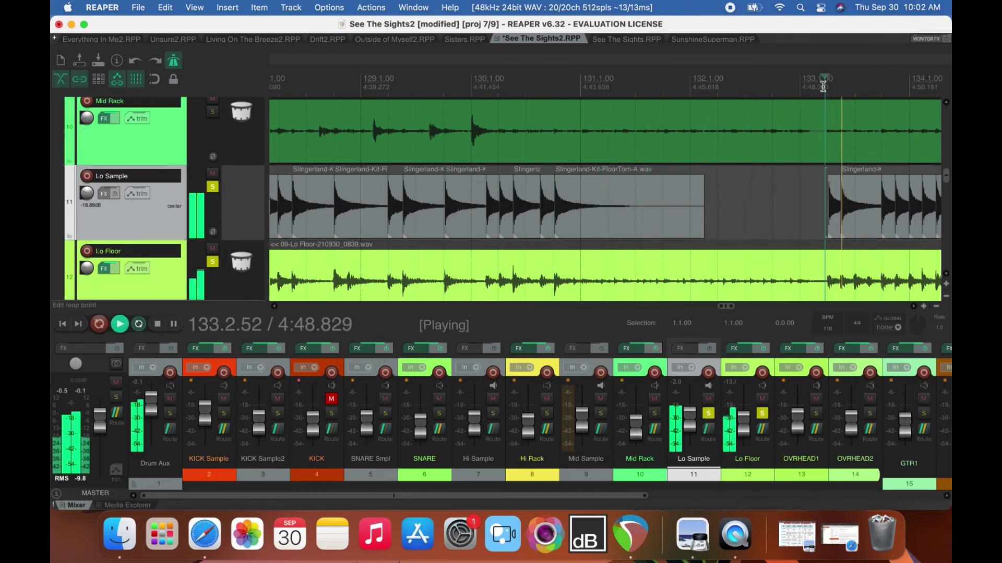
{"action": "key", "text": "space"}
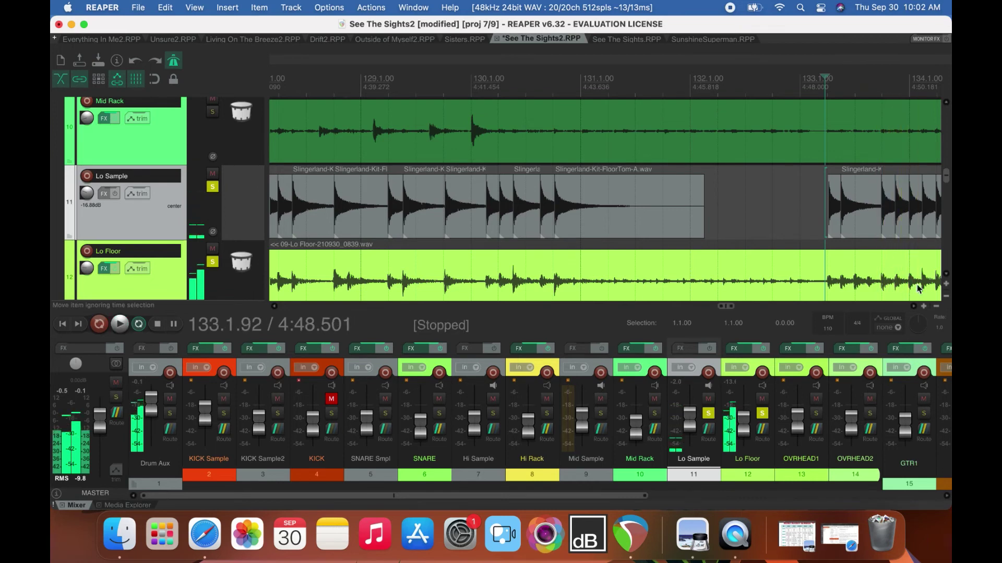
Shorten the Lo Sample hit at 133.2.49 to about 133.3 and place copies at Lo Floor's hits at about 133.3 and 133.3.5.
{"action": "scroll", "coordinate": [916, 307], "scroll_direction": "right", "scroll_amount": 5}
{"action": "left_click", "coordinate": [620, 207]}
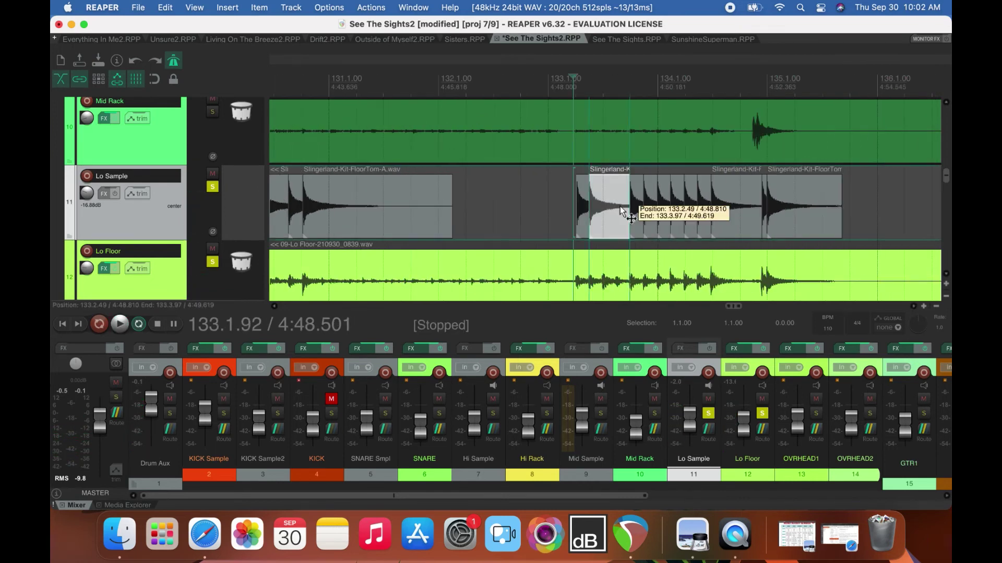
{"action": "left_click_drag", "start_coordinate": [626, 214], "coordinate": [600, 214]}
{"action": "scroll", "coordinate": [617, 108], "scroll_direction": "up", "scroll_amount": 8}
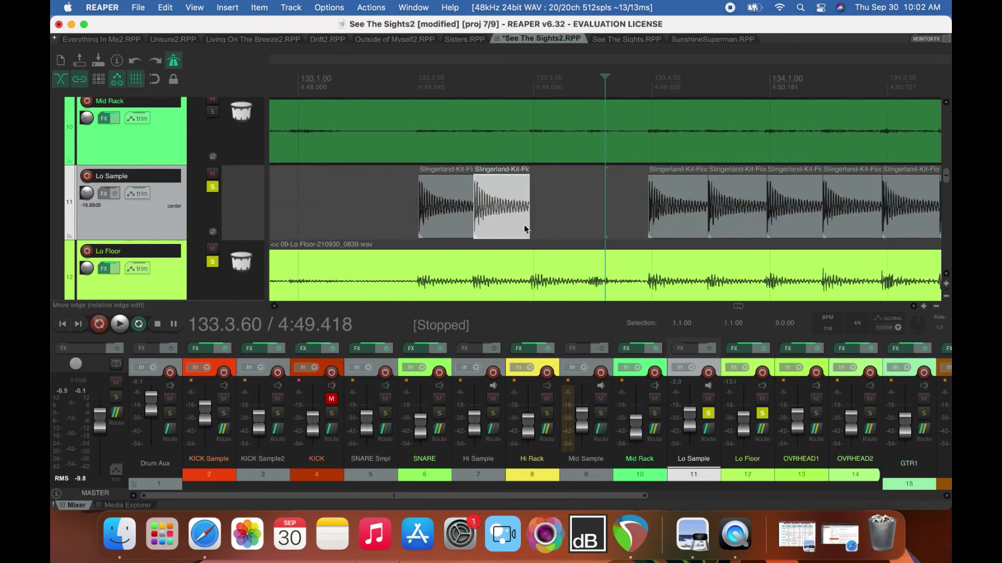
{"action": "left_click", "coordinate": [502, 218]}
{"action": "left_click_drag", "start_coordinate": [502, 219], "coordinate": [631, 215]}
Align the Lo Sample copy at about 133.3.5 with Lo Floor, reaching the next hit, and extend the preceding hit to meet it.
{"action": "left_click", "coordinate": [598, 85]}
{"action": "scroll", "coordinate": [597, 85], "scroll_direction": "up", "scroll_amount": 5}
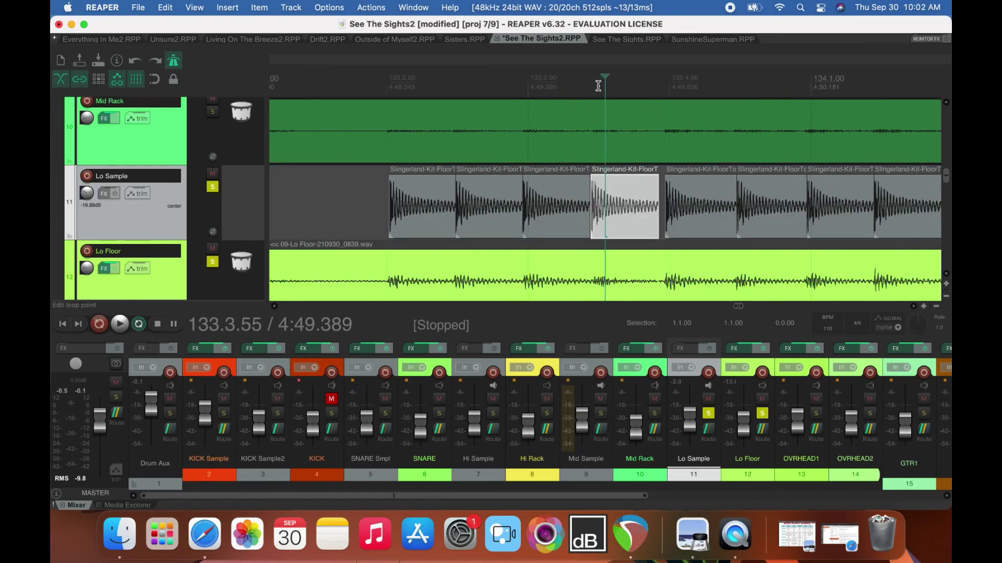
{"action": "left_click_drag", "start_coordinate": [611, 208], "coordinate": [623, 208]}
{"action": "left_click_drag", "start_coordinate": [771, 222], "coordinate": [779, 222]}
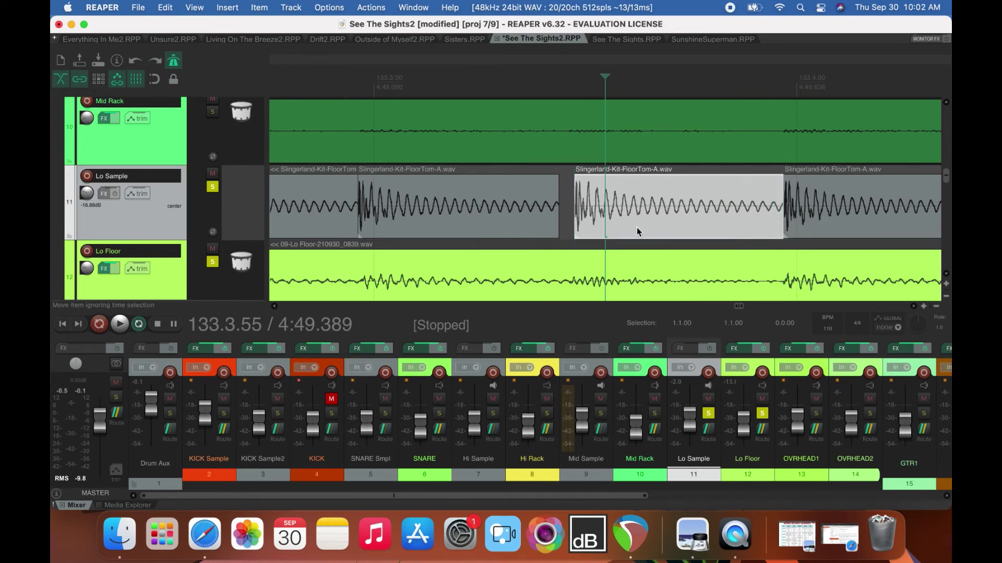
{"action": "left_click_drag", "start_coordinate": [557, 223], "coordinate": [574, 225]}
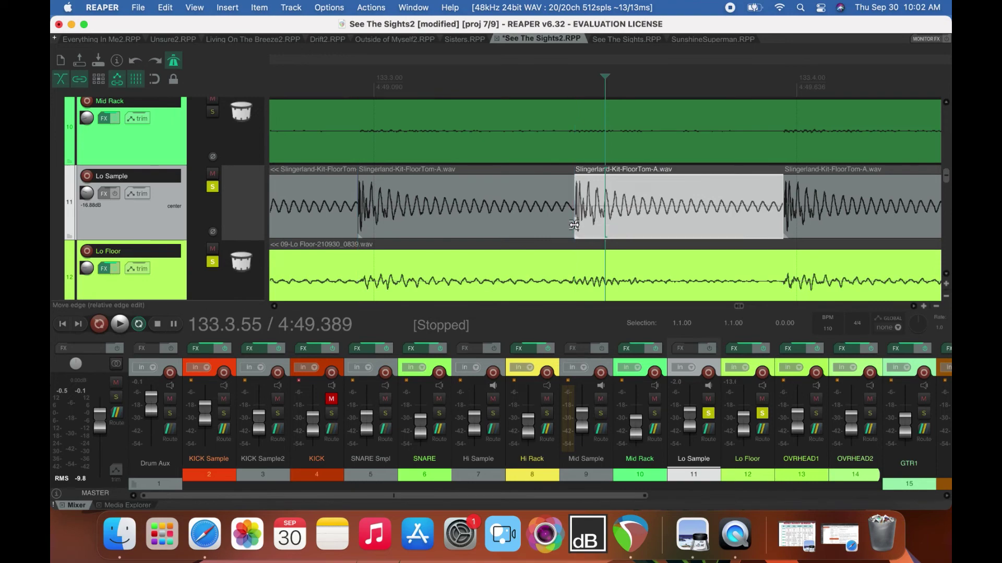
Extend the last Lo Sample hit of the passage, at about 135.1, to about 136.2.3.
{"action": "scroll", "coordinate": [621, 287], "scroll_direction": "down", "scroll_amount": 5}
{"action": "scroll", "coordinate": [621, 287], "scroll_direction": "down", "scroll_amount": 3}
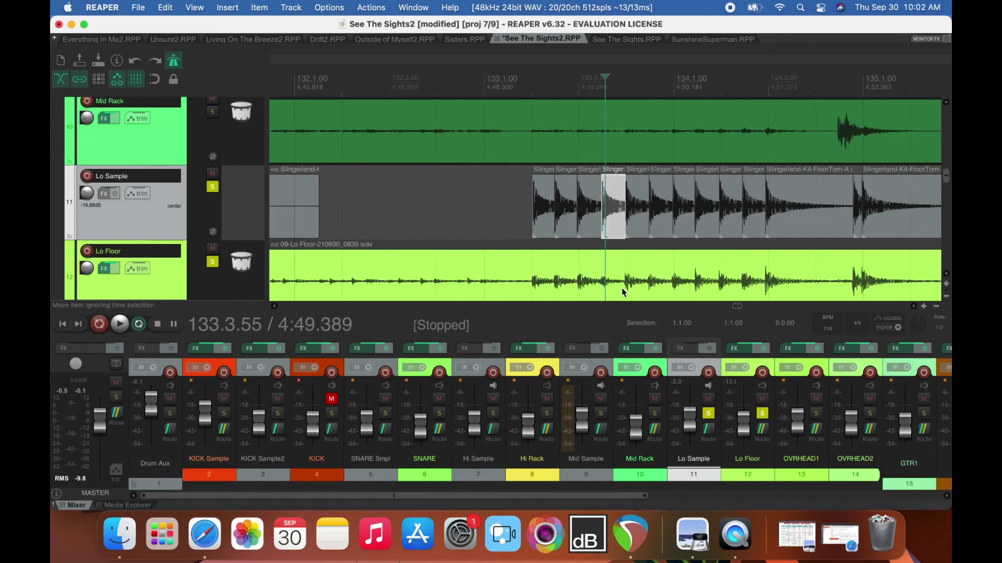
{"action": "scroll", "coordinate": [622, 287], "scroll_direction": "down", "scroll_amount": 8}
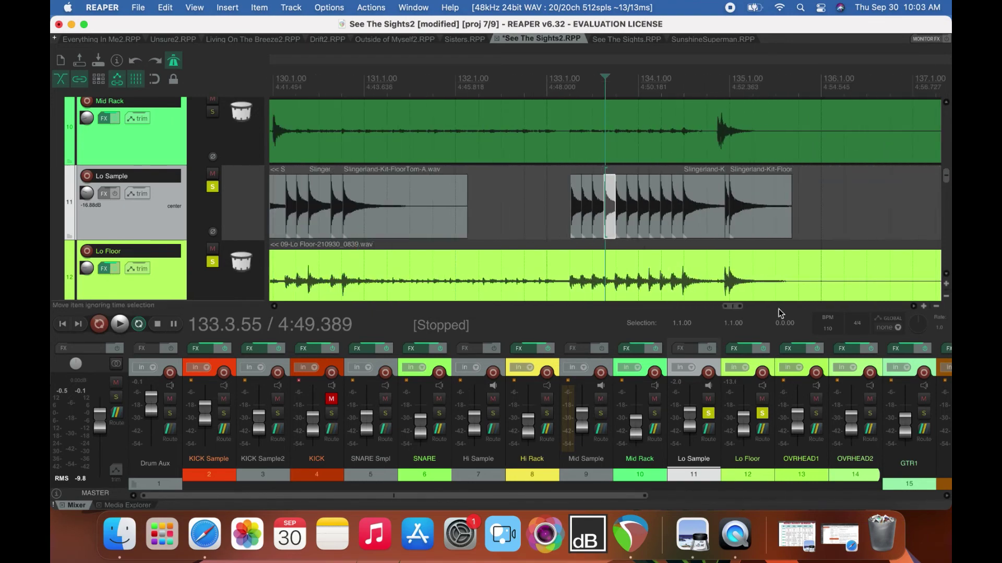
{"action": "scroll", "coordinate": [914, 311], "scroll_direction": "right", "scroll_amount": 5}
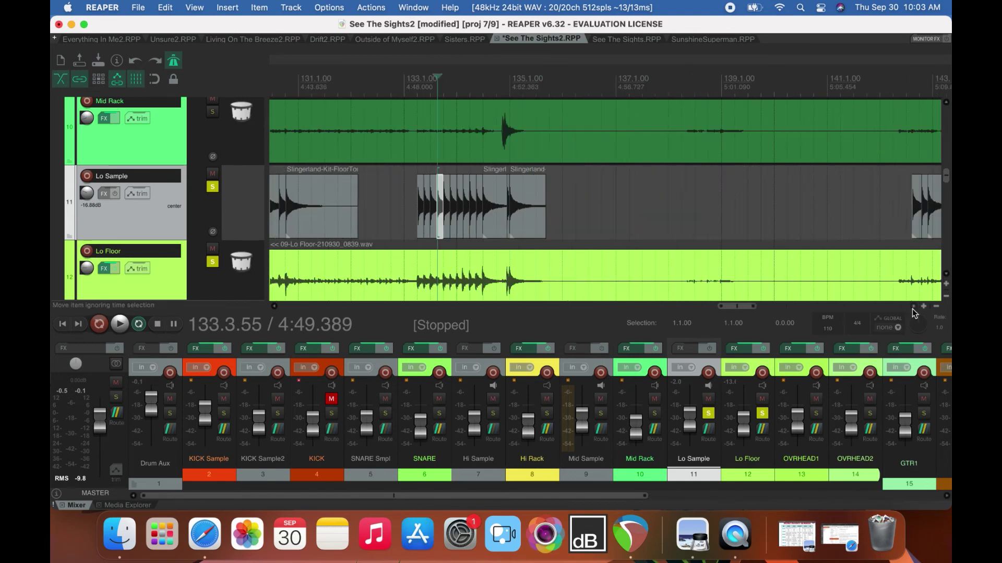
{"action": "left_click", "coordinate": [537, 216]}
{"action": "left_click_drag", "start_coordinate": [546, 226], "coordinate": [579, 228]}
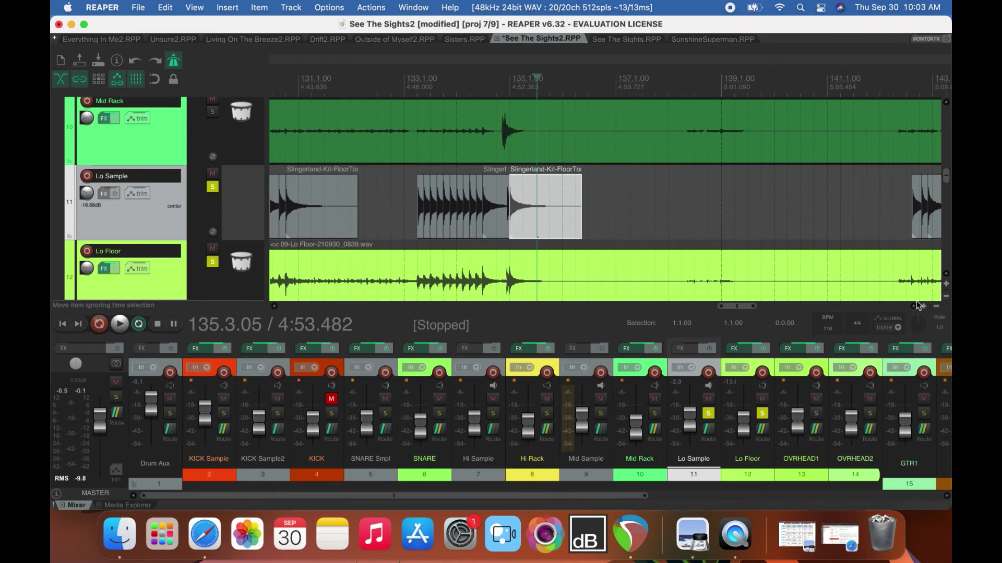
Delete all the false Lo Sample hits from about 142.3.5 up to the passage starting at about 158.3.5.
{"action": "scroll", "coordinate": [918, 305], "scroll_direction": "right", "scroll_amount": 10}
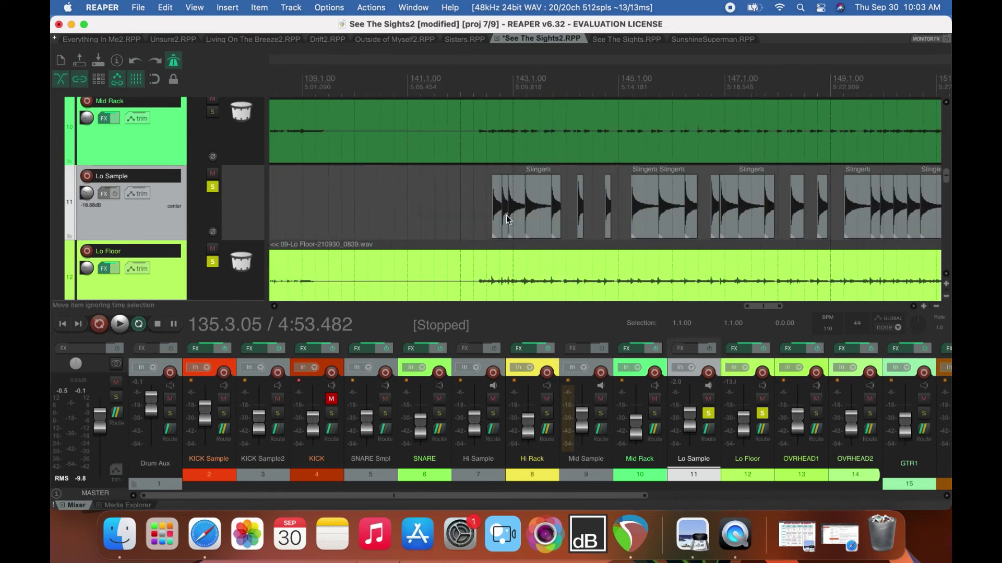
{"action": "left_click", "coordinate": [496, 215]}
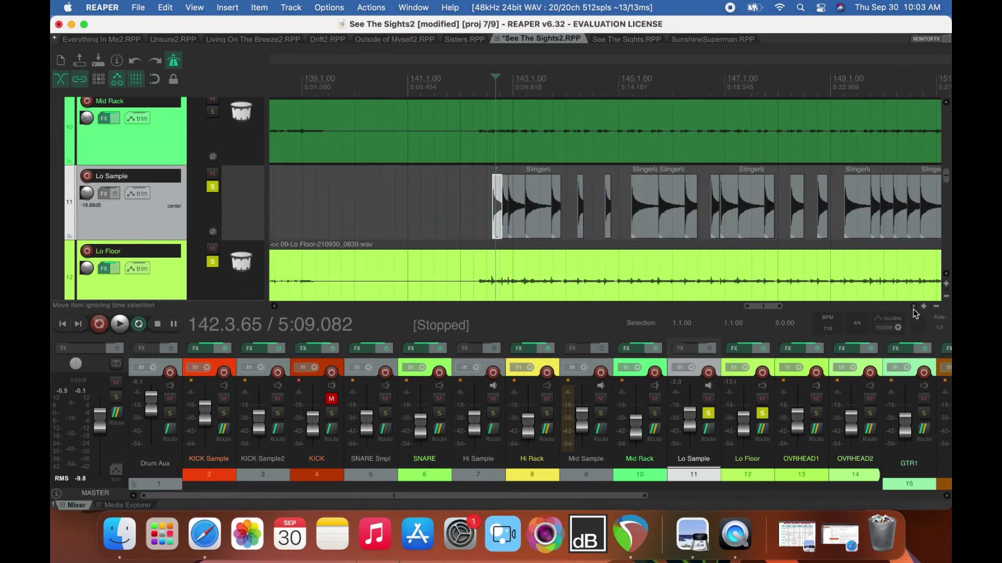
{"action": "scroll", "coordinate": [914, 311], "scroll_direction": "right", "scroll_amount": 5}
{"action": "left_click_drag", "start_coordinate": [686, 223], "coordinate": [913, 311]}
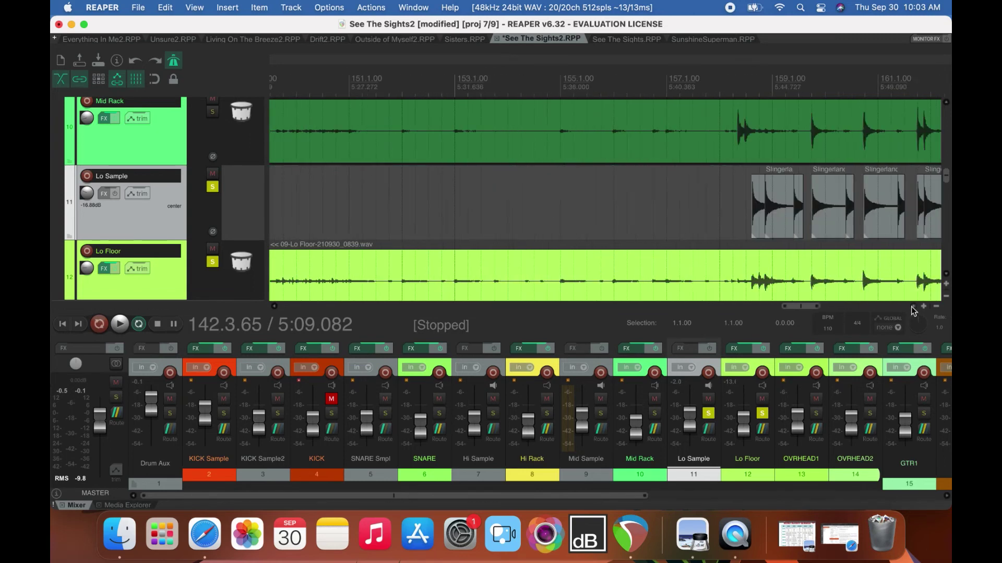
{"action": "scroll", "coordinate": [913, 311], "scroll_direction": "right", "scroll_amount": 3}
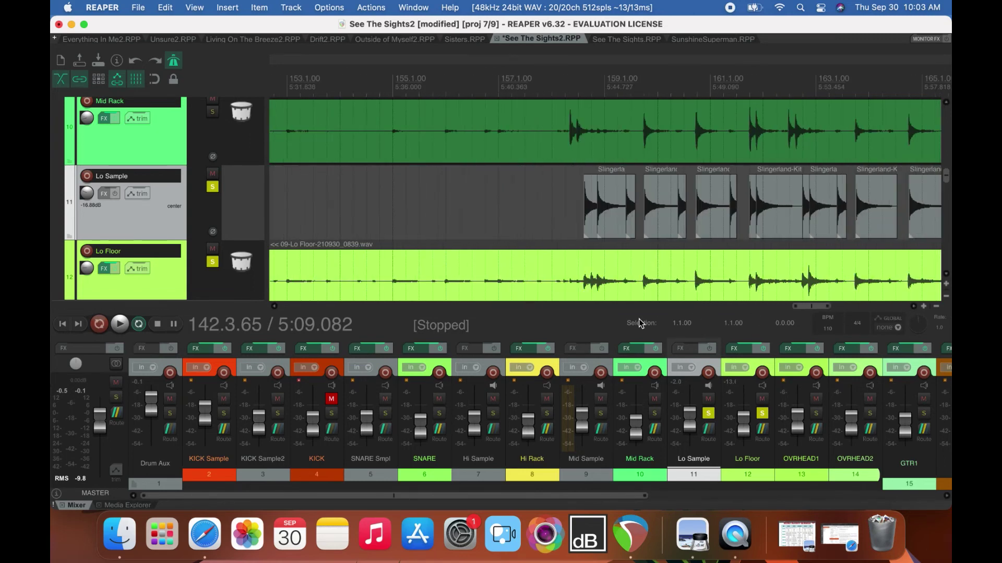
Play Lo Sample with Lo Floor from 158.2.60.
{"action": "left_click", "coordinate": [572, 85]}
{"action": "key", "text": "space"}
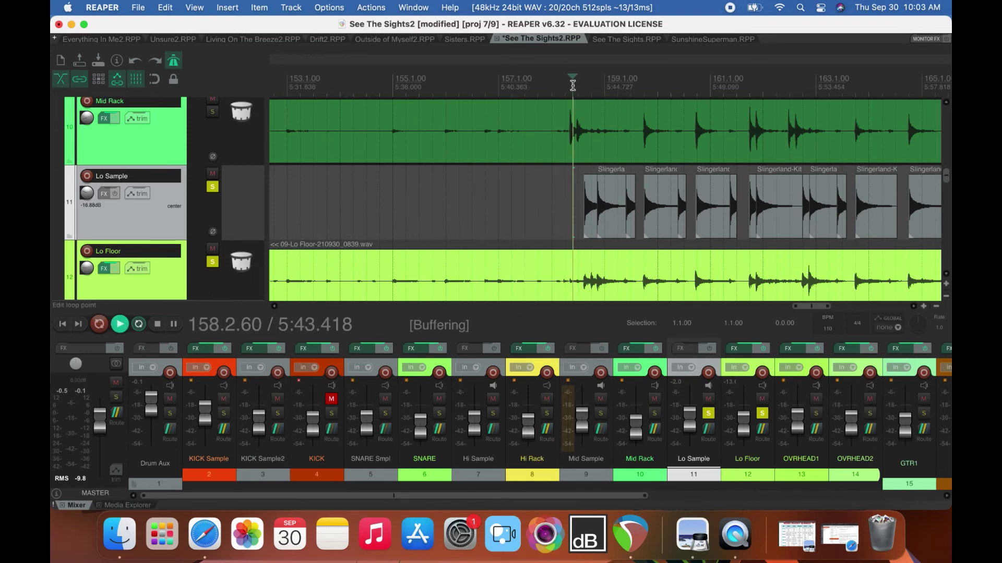
{"action": "key", "text": "space"}
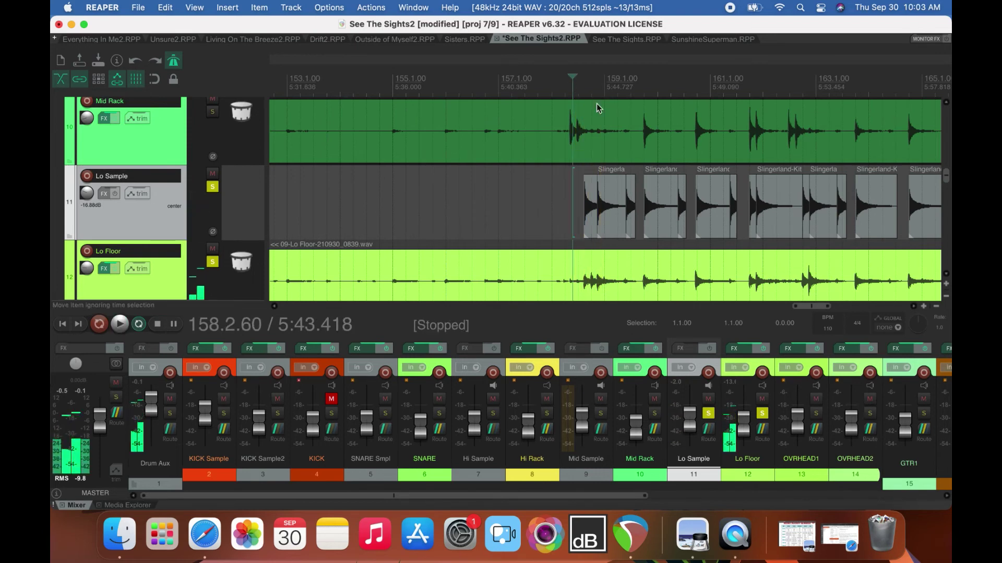
Shorten the Lo Sample hit at about 158.3.5 and place a copy at Lo Floor's hit at about 158.4.
{"action": "scroll", "coordinate": [595, 90], "scroll_direction": "up", "scroll_amount": 5}
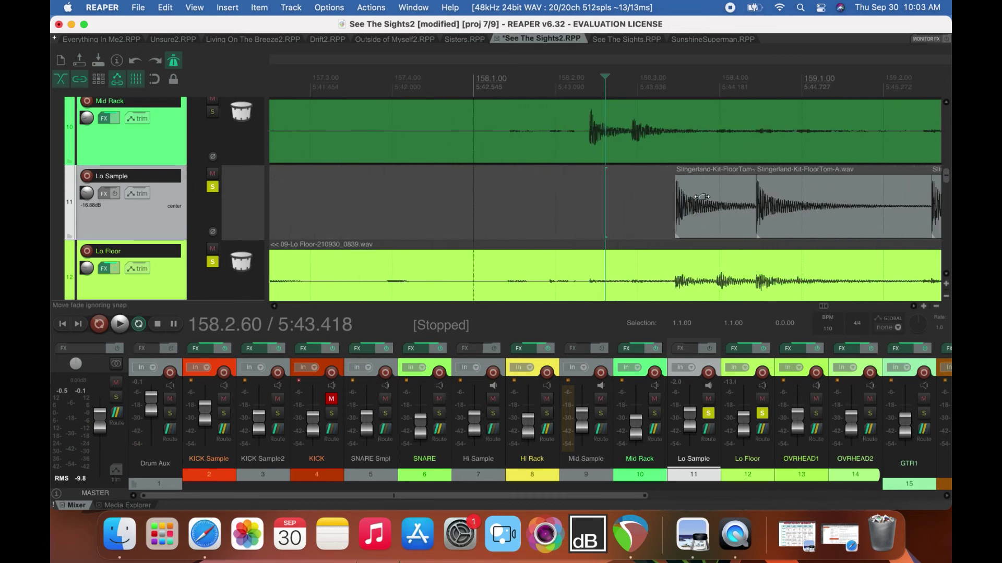
{"action": "left_click", "coordinate": [723, 220]}
{"action": "mouse_move", "coordinate": [755, 223]}
{"action": "left_mouse_down"}
{"action": "mouse_move", "coordinate": [714, 224]}
{"action": "mouse_move", "coordinate": [746, 224]}
{"action": "left_mouse_up"}
{"action": "scroll", "coordinate": [731, 102], "scroll_direction": "up", "scroll_amount": 5}
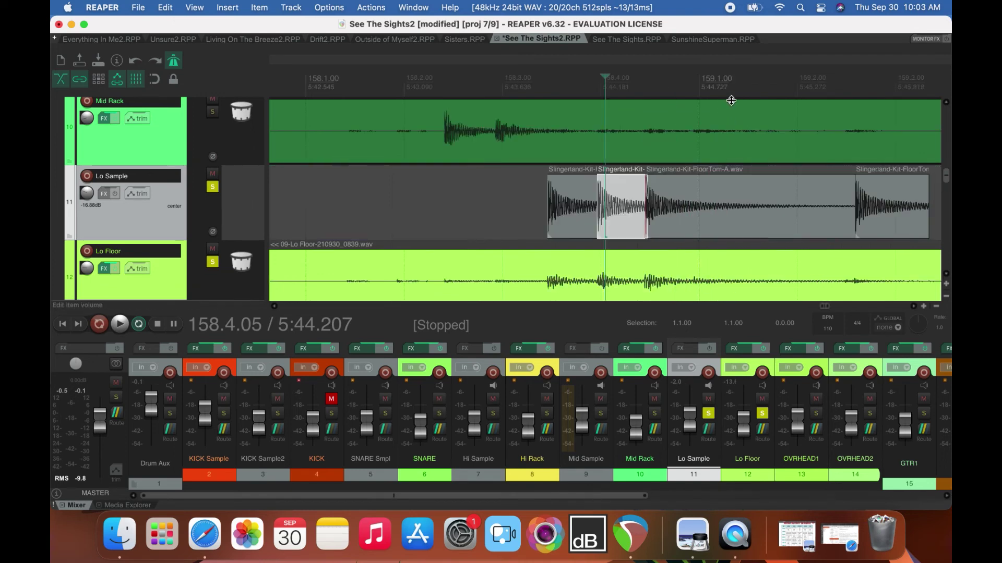
{"action": "left_click_drag", "start_coordinate": [727, 236], "coordinate": [662, 220]}
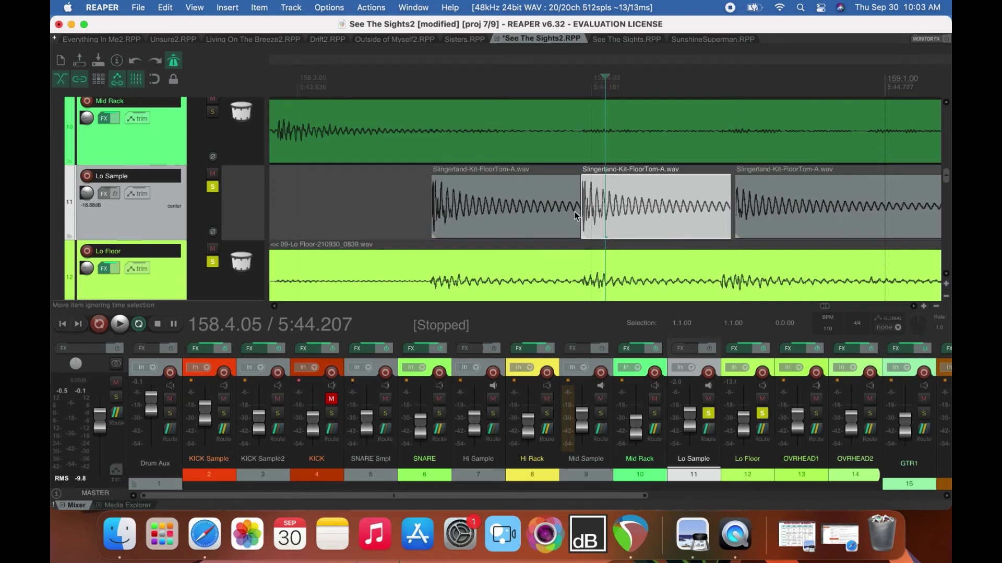
Trim the end of the Lo Sample copy at about 158.4 and move the following hit to Lo Floor's hit at about 158.4.44.
{"action": "left_click", "coordinate": [577, 213]}
{"action": "left_click", "coordinate": [692, 226]}
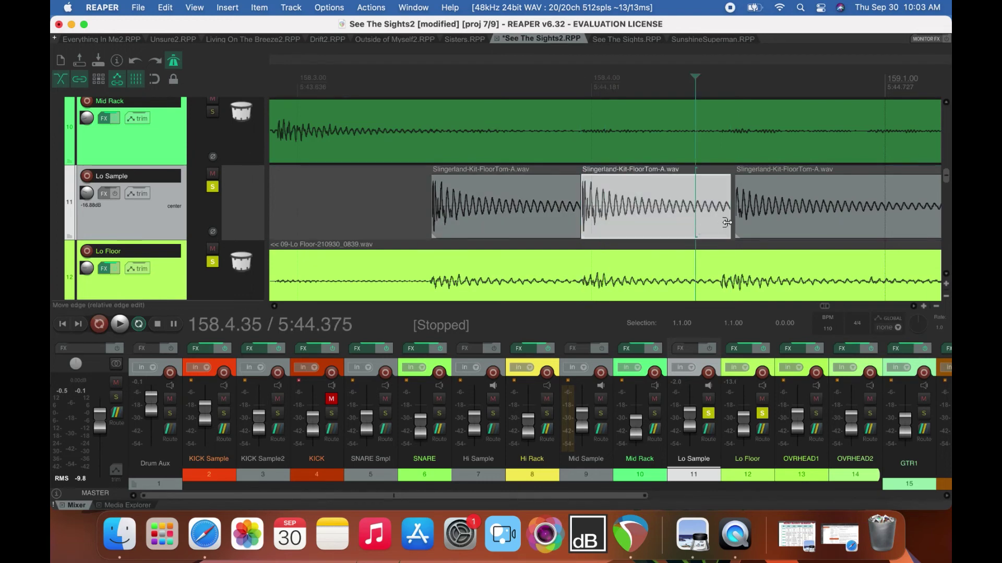
{"action": "left_click_drag", "start_coordinate": [730, 224], "coordinate": [722, 219]}
{"action": "left_click", "coordinate": [741, 223]}
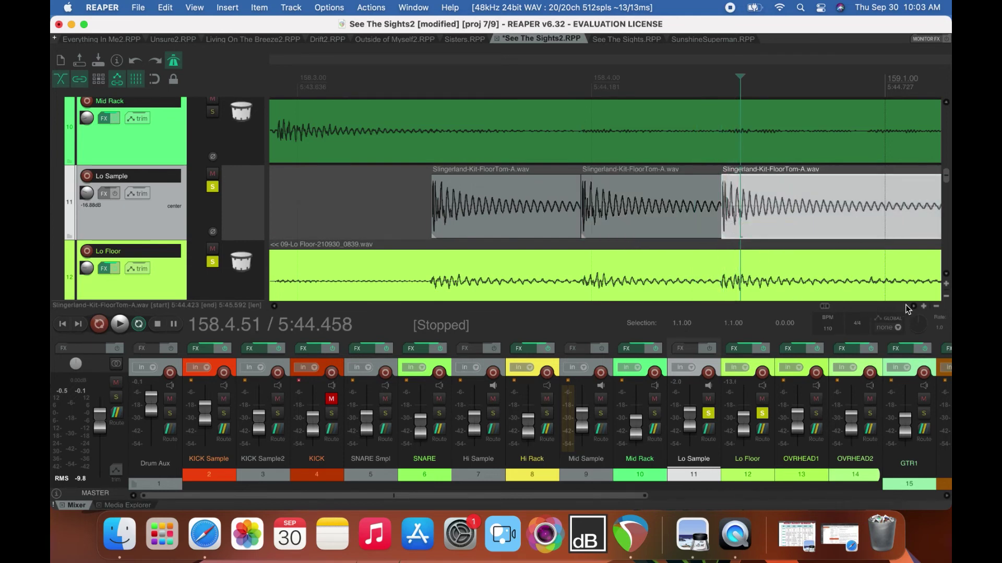
Delete the false Lo Sample hit at about 159.2.59.
{"action": "scroll", "coordinate": [909, 305], "scroll_direction": "right", "scroll_amount": 10}
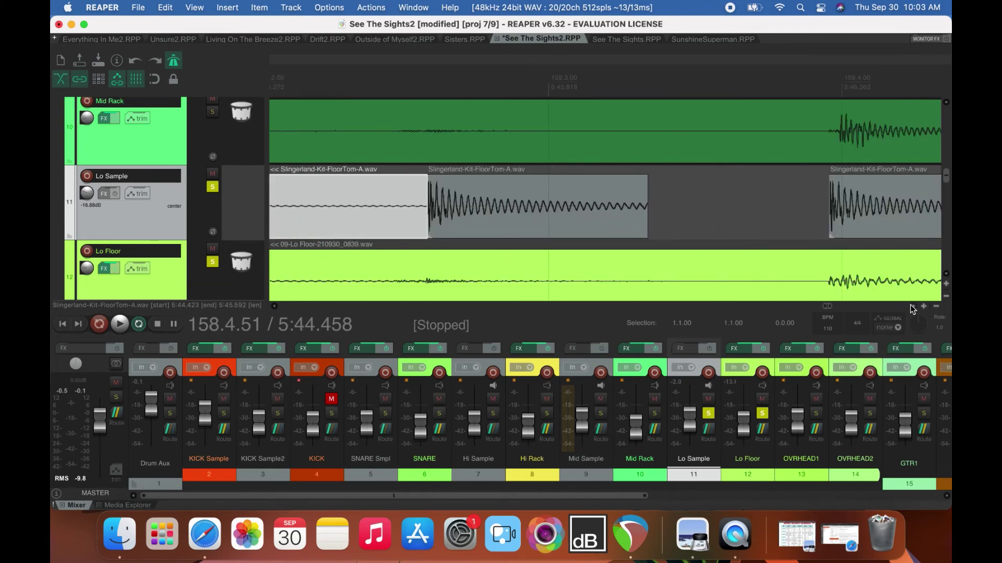
{"action": "left_click", "coordinate": [538, 224]}
{"action": "key", "text": "Delete"}
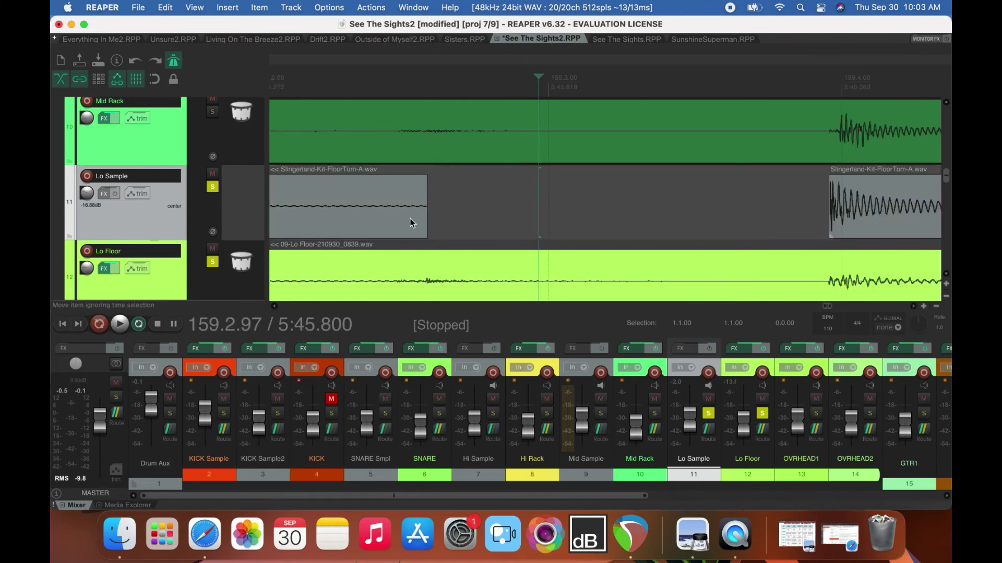
Unsolo Lo Sample and play Lo Floor alone from about 159.2.17.
{"action": "left_click", "coordinate": [407, 222]}
{"action": "left_click", "coordinate": [305, 86]}
{"action": "left_click", "coordinate": [212, 187]}
{"action": "key", "text": "space"}
{"action": "key", "text": "space"}
Extend the Lo Sample hit at about 158.4.44 up to the next hit at about 159.3.96, and solo Lo Sample again.
{"action": "left_click", "coordinate": [367, 223]}
{"action": "left_click_drag", "start_coordinate": [425, 222], "coordinate": [829, 251]}
{"action": "left_click", "coordinate": [212, 187]}
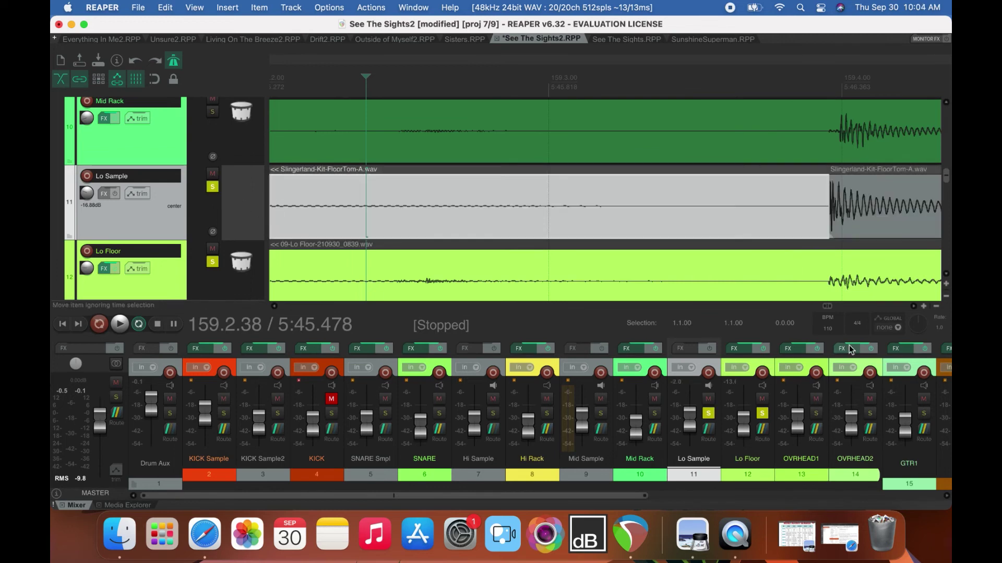
Delete the false Lo Sample hit at about 160.2.5 and extend the hit at about 159.3.96 to the next one at about 160.3.87.
{"action": "left_click", "coordinate": [915, 308]}
{"action": "left_click", "coordinate": [914, 307]}
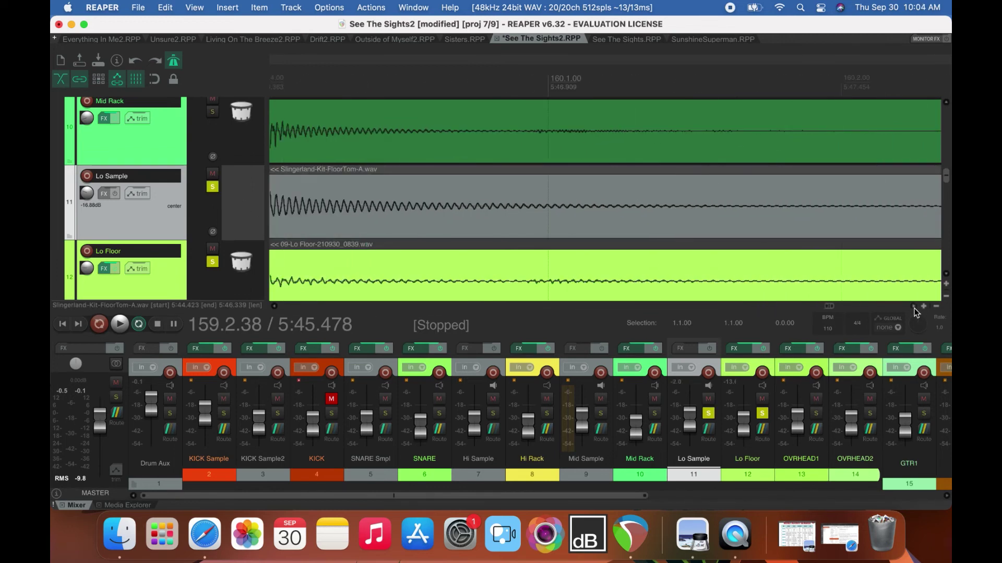
{"action": "key", "text": "minus"}
{"action": "key", "text": "minus"}
{"action": "key", "text": "minus"}
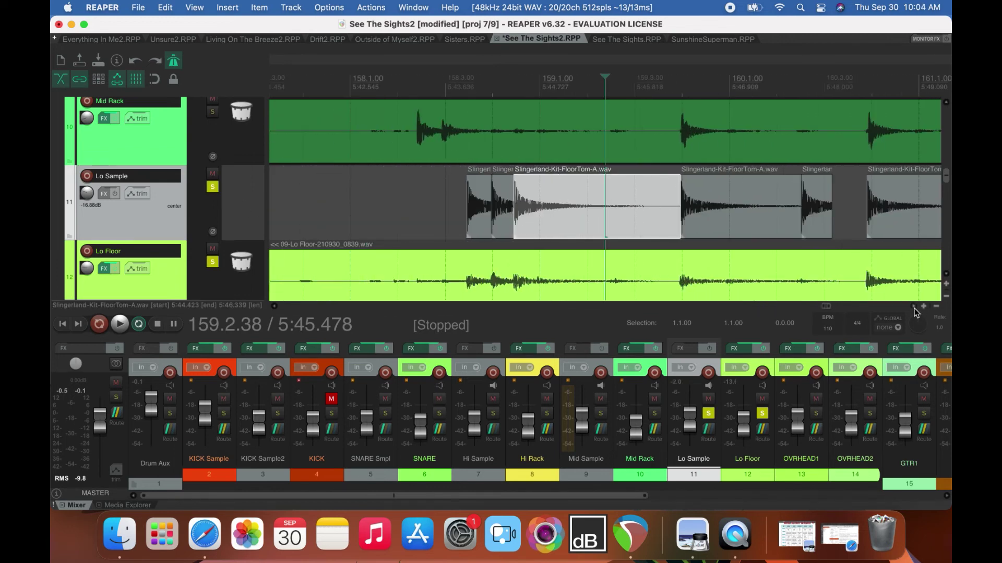
{"action": "left_click", "coordinate": [825, 225]}
{"action": "key", "text": "Delete"}
{"action": "left_click_drag", "start_coordinate": [801, 222], "coordinate": [866, 223]}
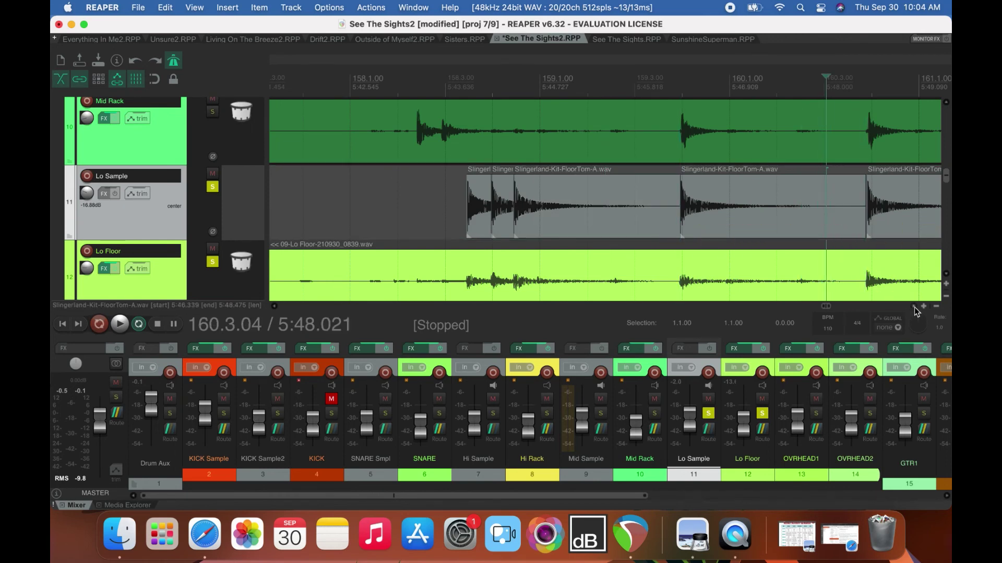
Delete the false Lo Sample hit at about 161.2.5 and extend the hit at about 160.3.9 to the next one at about 161.3.97.
{"action": "scroll", "coordinate": [914, 308], "scroll_direction": "right", "scroll_amount": 5}
{"action": "left_click", "coordinate": [671, 215]}
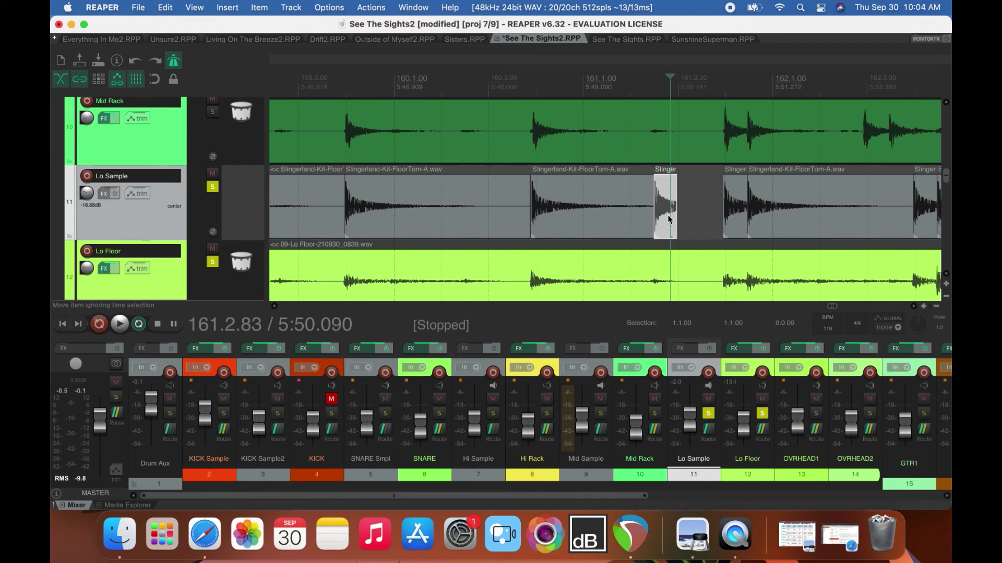
{"action": "left_click_drag", "start_coordinate": [655, 215], "coordinate": [724, 222]}
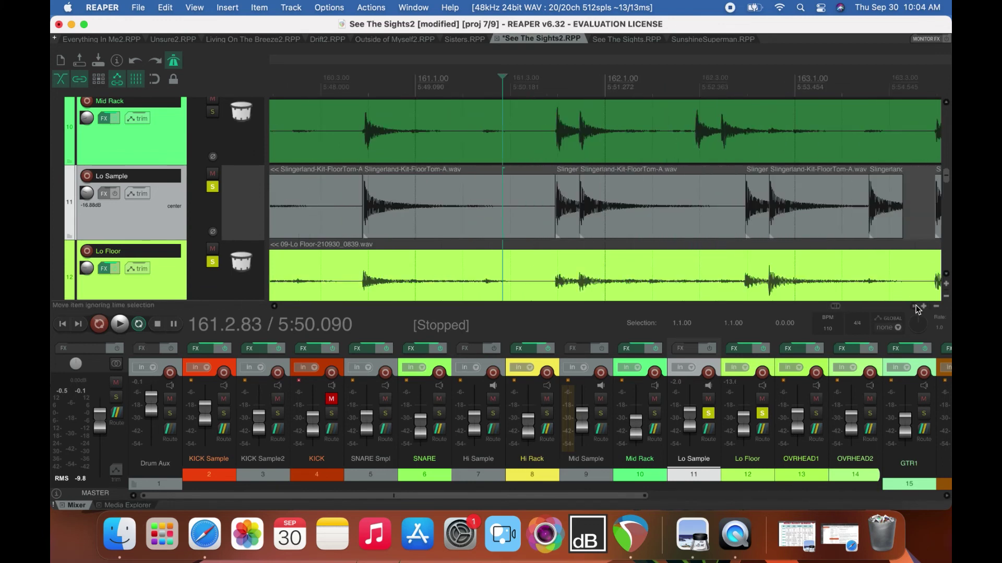
Delete the false Lo Sample hit at about 163.2.5 and extend the hit at about 162.4.45 to the next one at about 163.3.99.
{"action": "scroll", "coordinate": [916, 305], "scroll_direction": "right", "scroll_amount": 5}
{"action": "left_click", "coordinate": [714, 231]}
{"action": "key", "text": "Delete"}
{"action": "left_click_drag", "start_coordinate": [702, 219], "coordinate": [765, 228]}
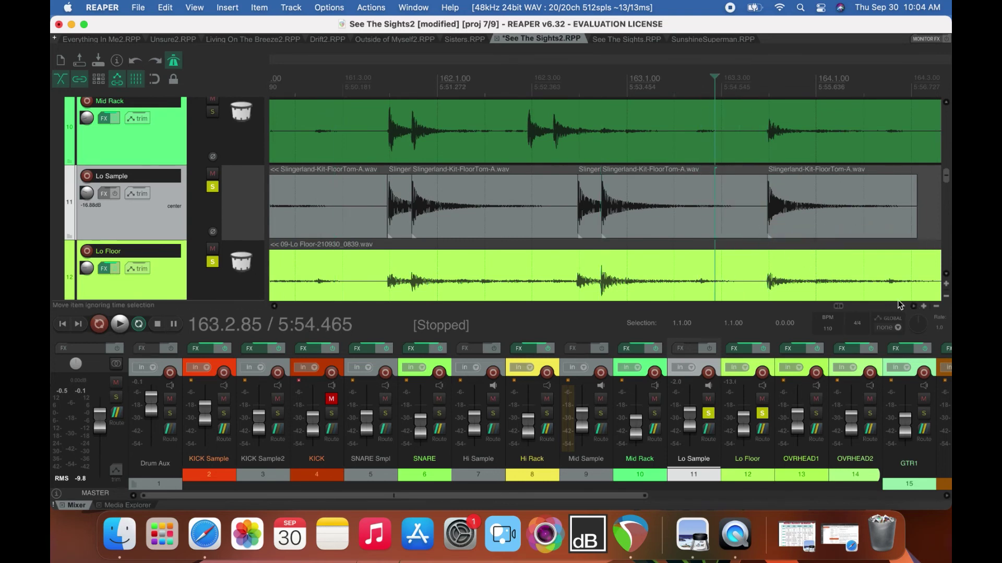
Delete the false Lo Sample hit at about 165.2.5 and extend the hits at about 163.3.99 and 164.3.99 up to their following hits.
{"action": "scroll", "coordinate": [911, 304], "scroll_direction": "right", "scroll_amount": 3}
{"action": "left_click_drag", "start_coordinate": [665, 218], "coordinate": [706, 220]}
{"action": "left_click", "coordinate": [865, 209]}
{"action": "left_click", "coordinate": [851, 208]}
{"action": "key", "text": "Delete"}
{"action": "left_click_drag", "start_coordinate": [829, 214], "coordinate": [896, 214]}
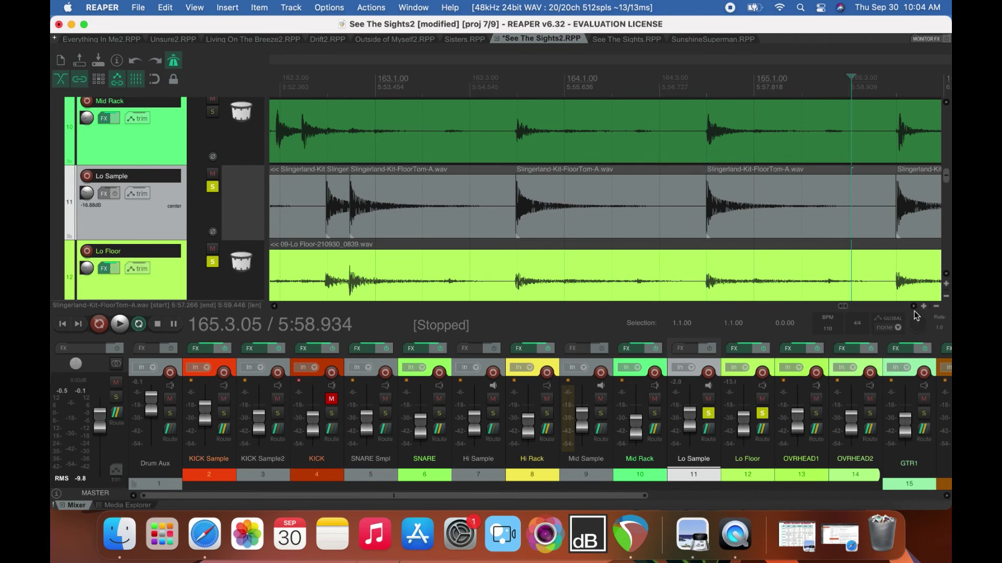
Extend the last Lo Sample hit, at about 165.4.0, so that it ends at about 6:02.434.
{"action": "scroll", "coordinate": [915, 307], "scroll_direction": "right", "scroll_amount": 5}
{"action": "left_click", "coordinate": [582, 225]}
{"action": "left_click_drag", "start_coordinate": [601, 225], "coordinate": [735, 224]}
{"action": "left_click", "coordinate": [759, 208]}
Unsolo Lo Floor and Lo Sample, and reset the clip indicator on Mid Sample.
{"action": "scroll", "coordinate": [761, 208], "scroll_direction": "down", "scroll_amount": 10}
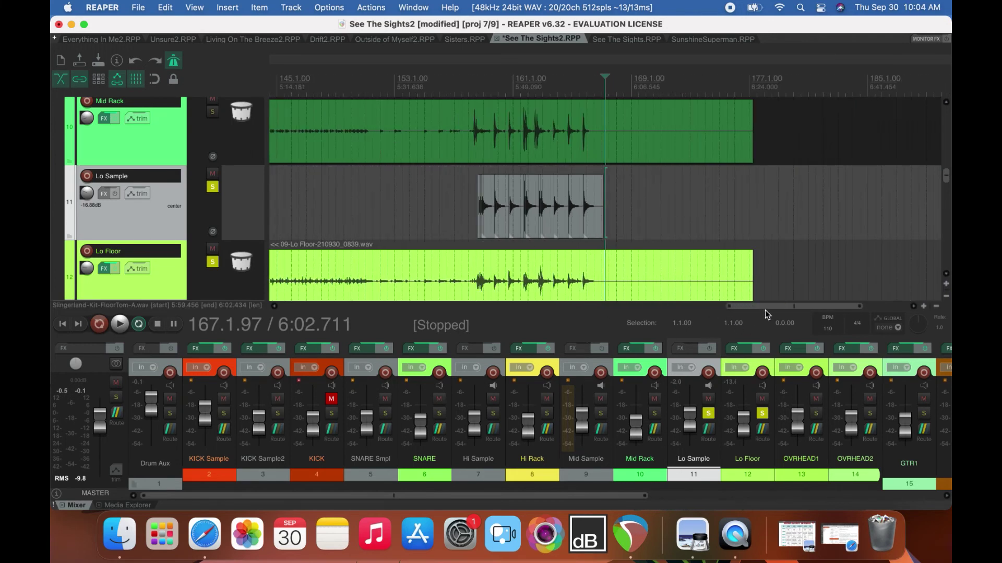
{"action": "left_click_drag", "start_coordinate": [765, 308], "coordinate": [686, 308]}
{"action": "left_click", "coordinate": [212, 262]}
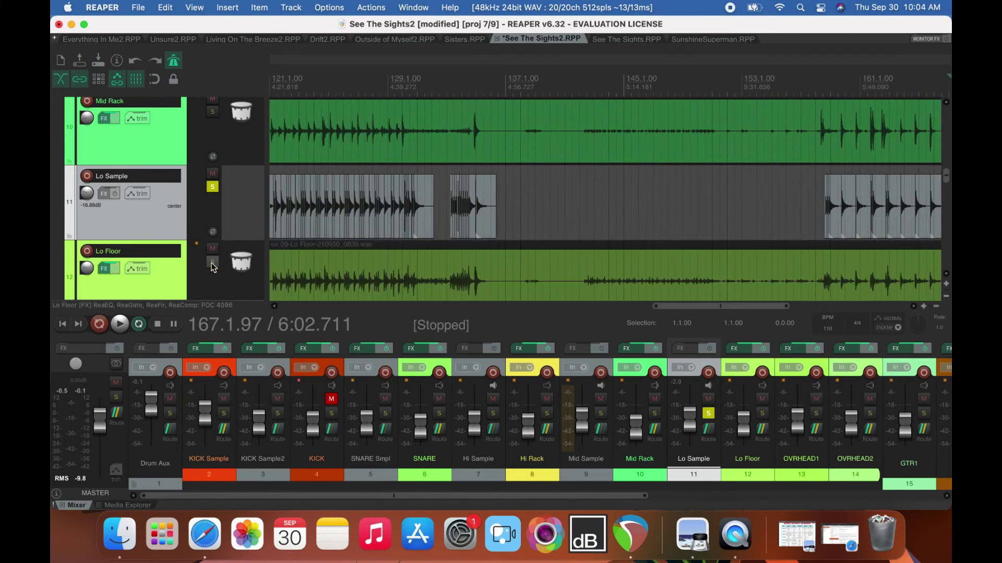
{"action": "left_click", "coordinate": [213, 187]}
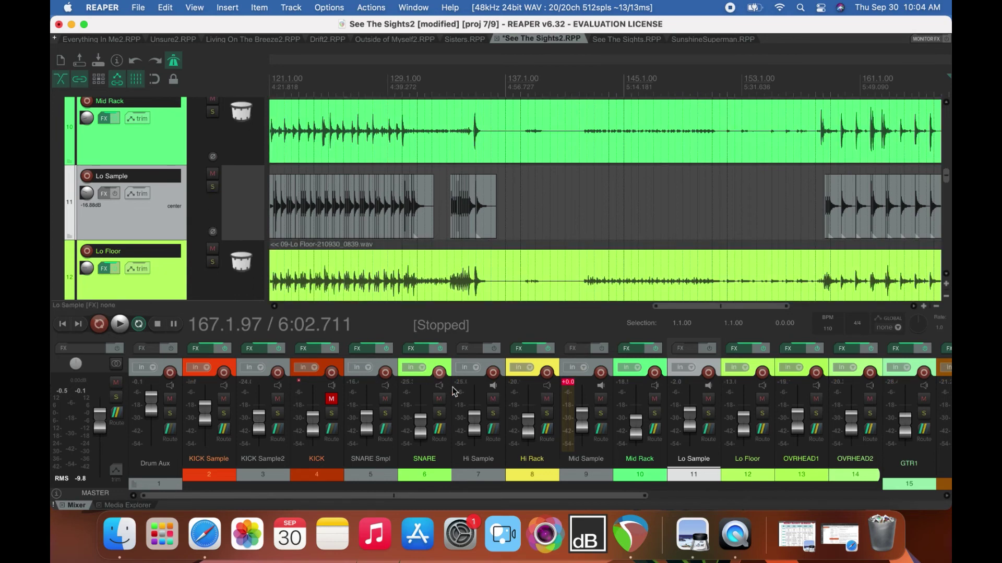
{"action": "left_click", "coordinate": [565, 388]}
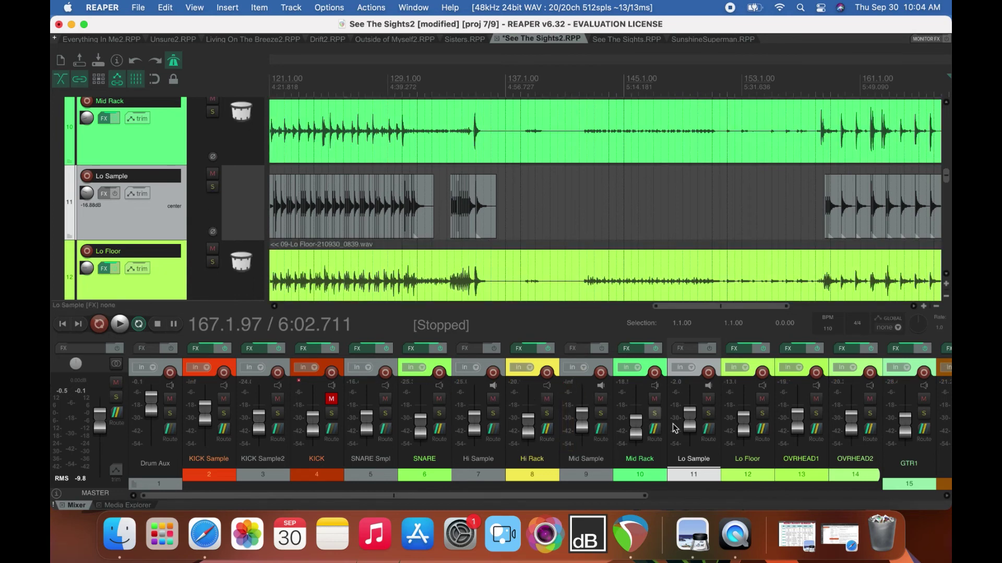
Mute the original Lo Floor, Mid Rack and Hi Rack tom tracks.
{"action": "left_click", "coordinate": [762, 399]}
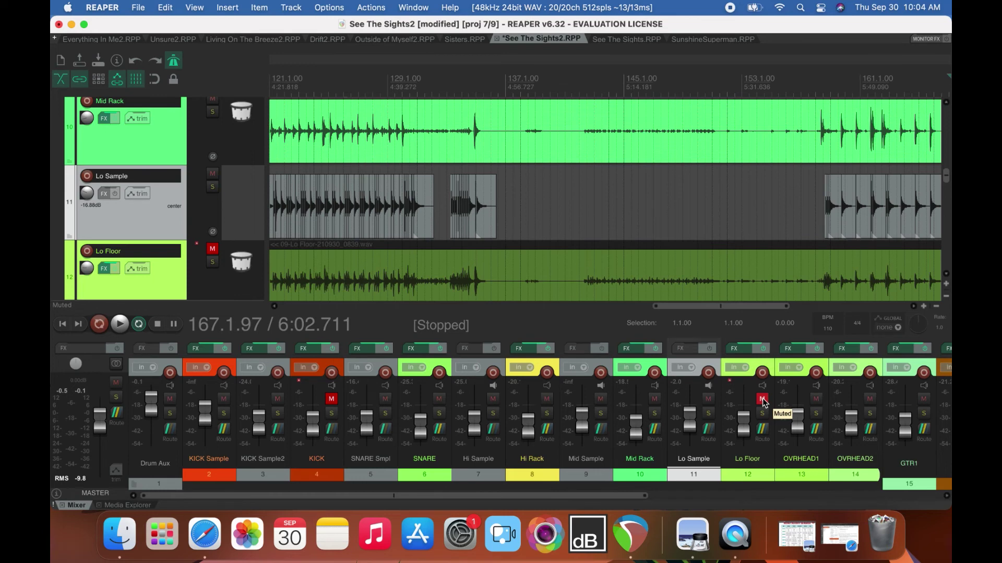
{"action": "left_click", "coordinate": [654, 399]}
{"action": "left_click", "coordinate": [547, 399]}
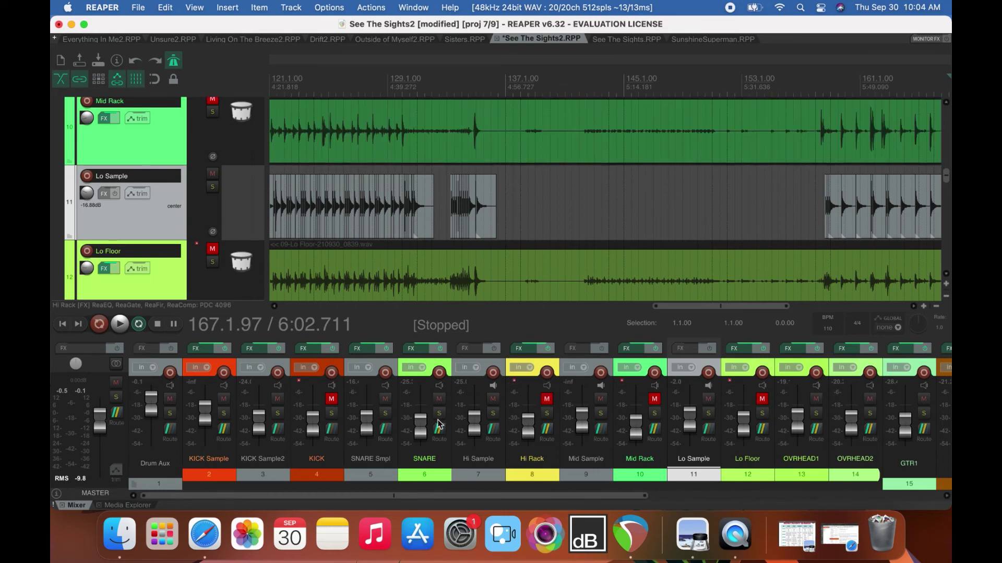
Rename the KICK Sample2 track as "Kick Sample---" and save the project.
{"action": "left_click", "coordinate": [330, 457]}
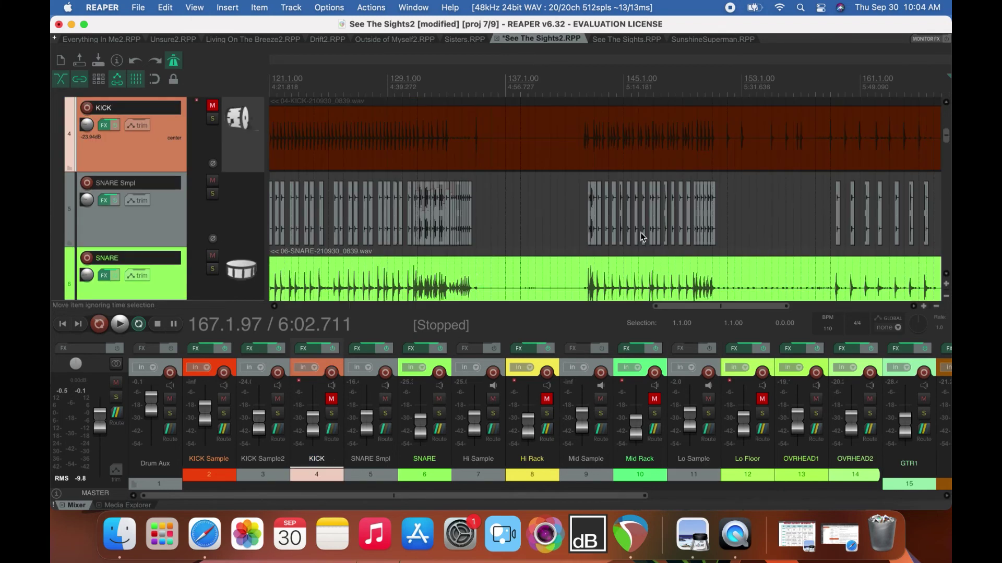
{"action": "left_click_drag", "start_coordinate": [949, 140], "coordinate": [947, 138]}
{"action": "double_click", "coordinate": [260, 459]}
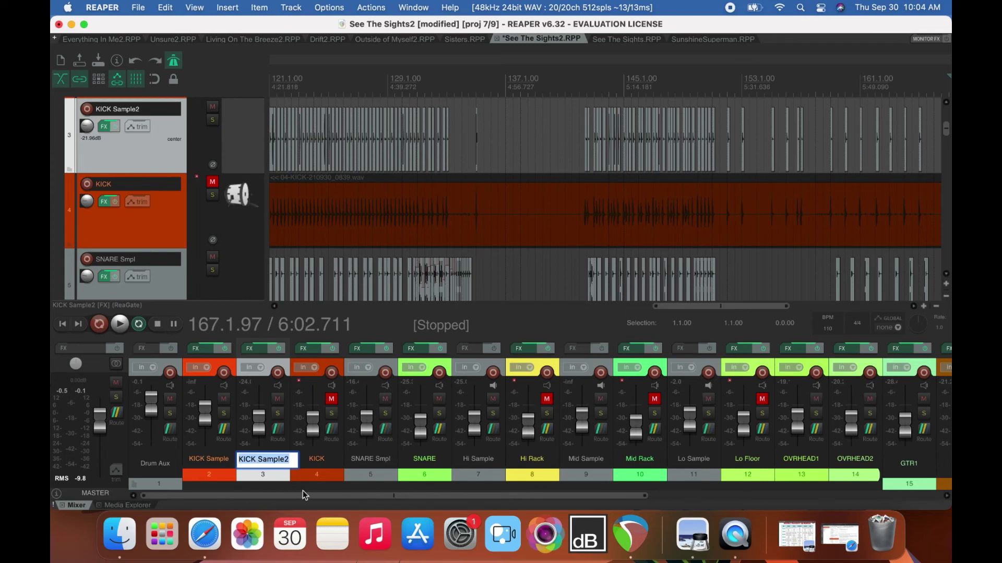
{"action": "type", "text": "Kick"}
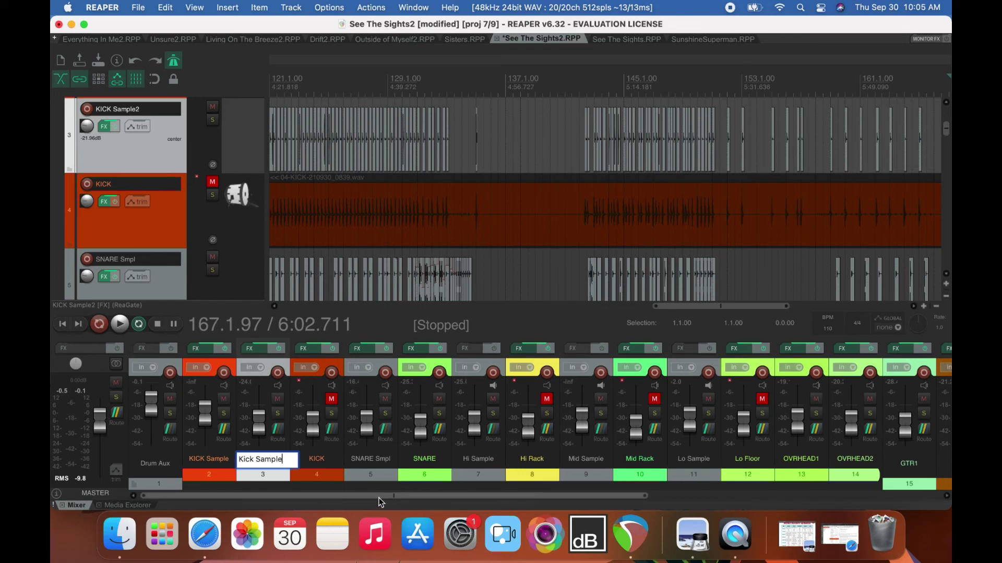
{"action": "type", "text": "---"}
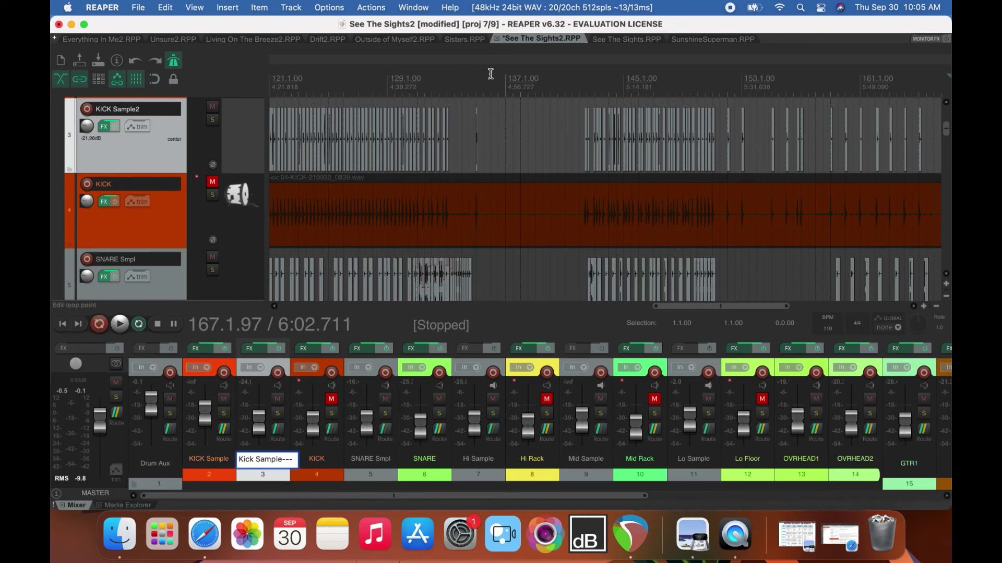
{"action": "left_click_drag", "start_coordinate": [492, 75], "coordinate": [491, 74]}
{"action": "left_click", "coordinate": [138, 8]}
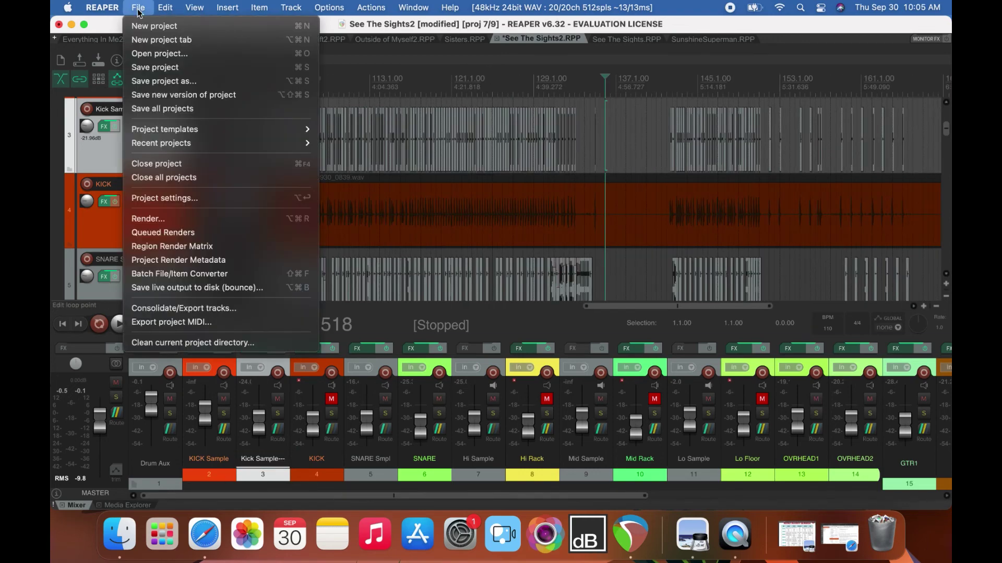
{"action": "left_click", "coordinate": [159, 66]}
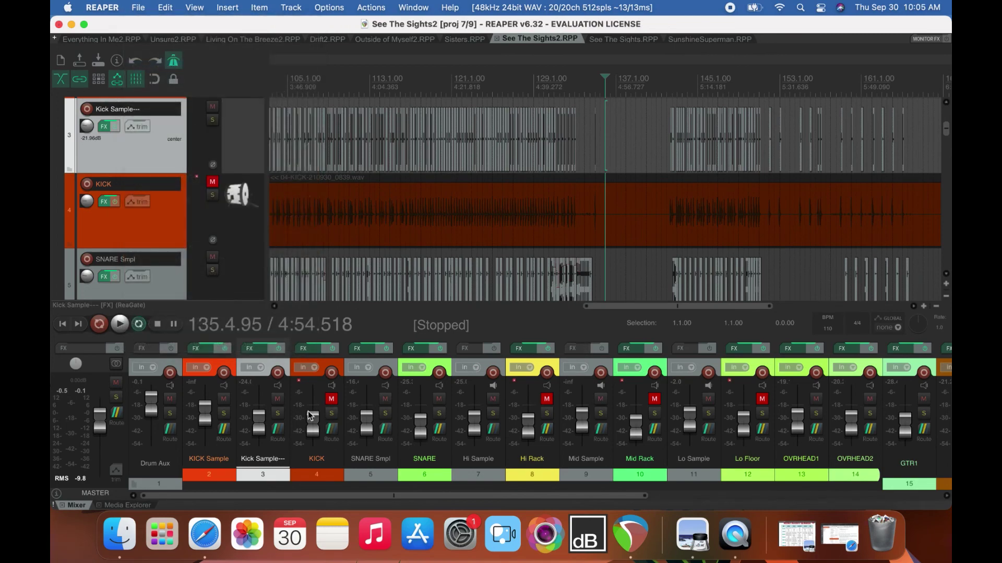
Extend the Lo Sample hit at about 0:58.865 so that it ends at about 1:01.643.
{"action": "left_click_drag", "start_coordinate": [631, 306], "coordinate": [302, 293]}
{"action": "left_click_drag", "start_coordinate": [943, 137], "coordinate": [948, 157]}
{"action": "left_click_drag", "start_coordinate": [948, 159], "coordinate": [947, 166]}
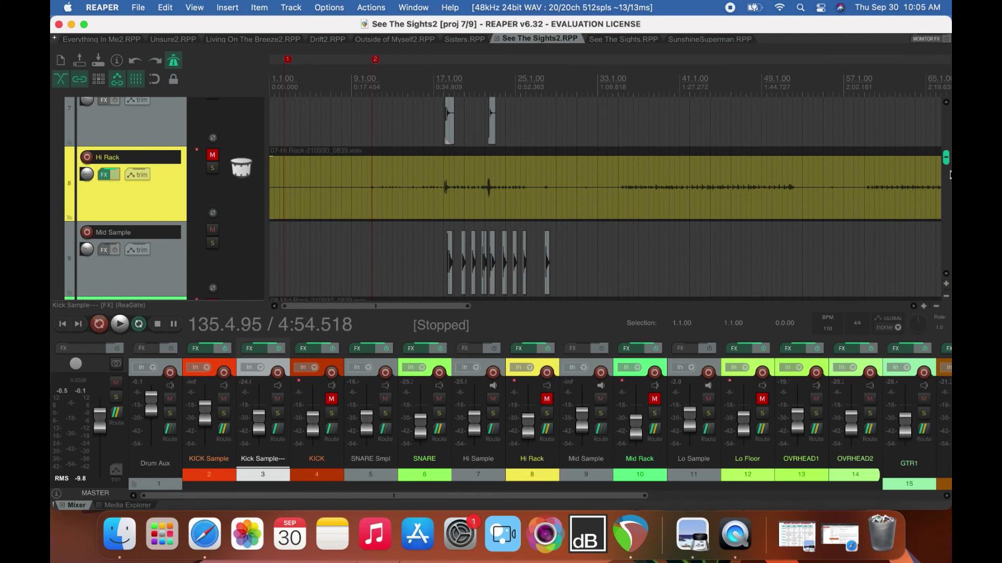
{"action": "left_click_drag", "start_coordinate": [950, 174], "coordinate": [950, 178]}
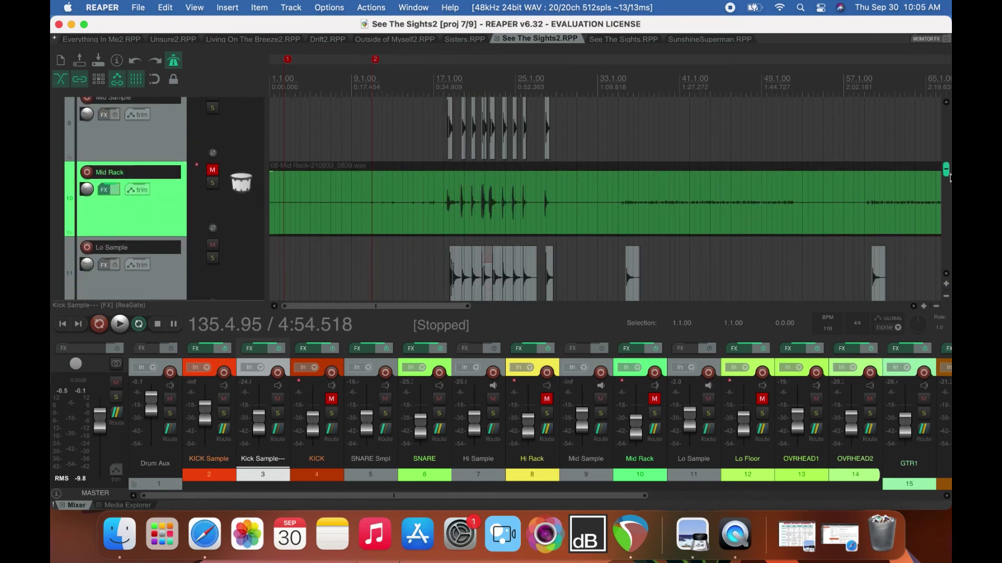
{"action": "scroll", "coordinate": [498, 73], "scroll_direction": "up", "scroll_amount": 10}
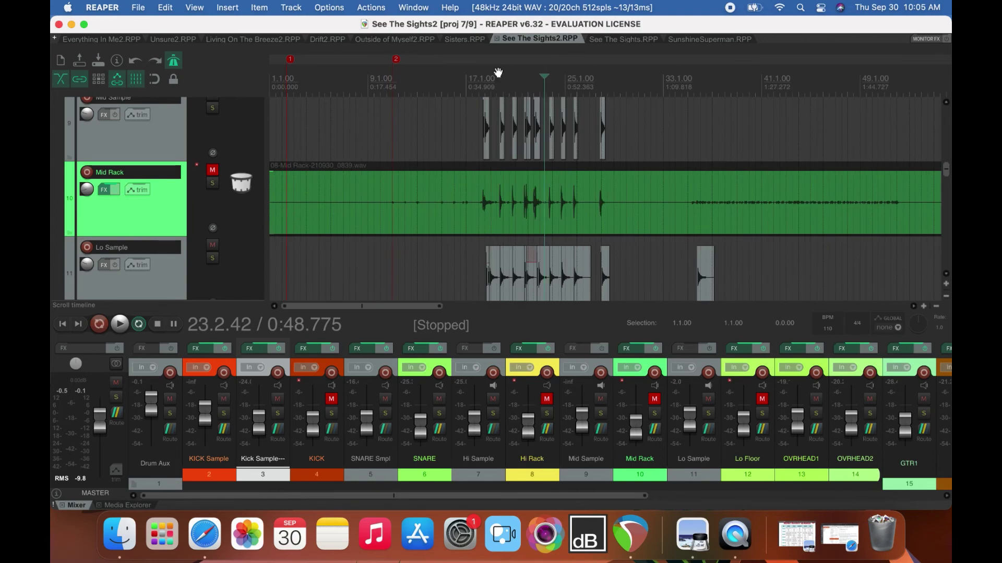
{"action": "scroll", "coordinate": [499, 72], "scroll_direction": "down", "scroll_amount": 6}
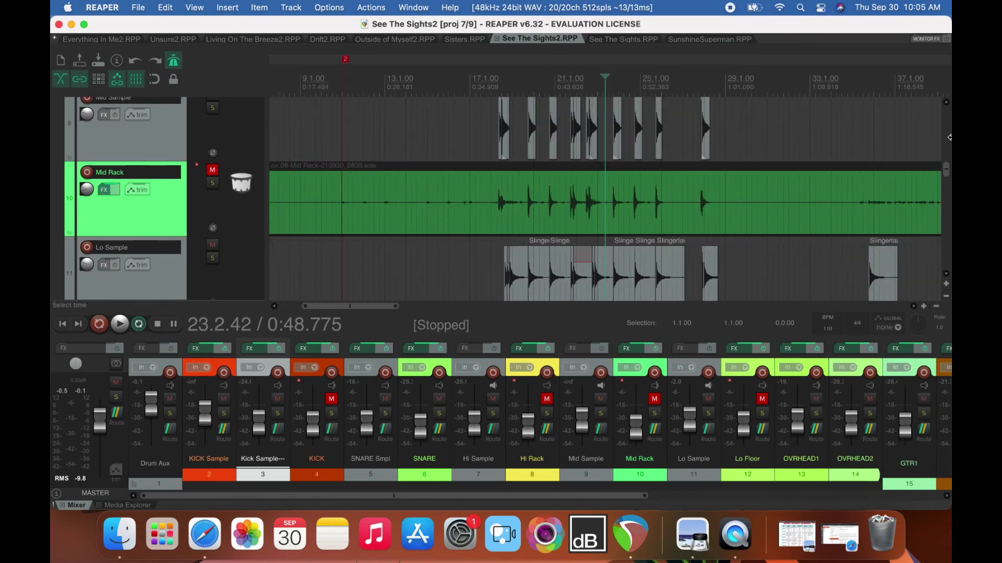
{"action": "left_click", "coordinate": [706, 281]}
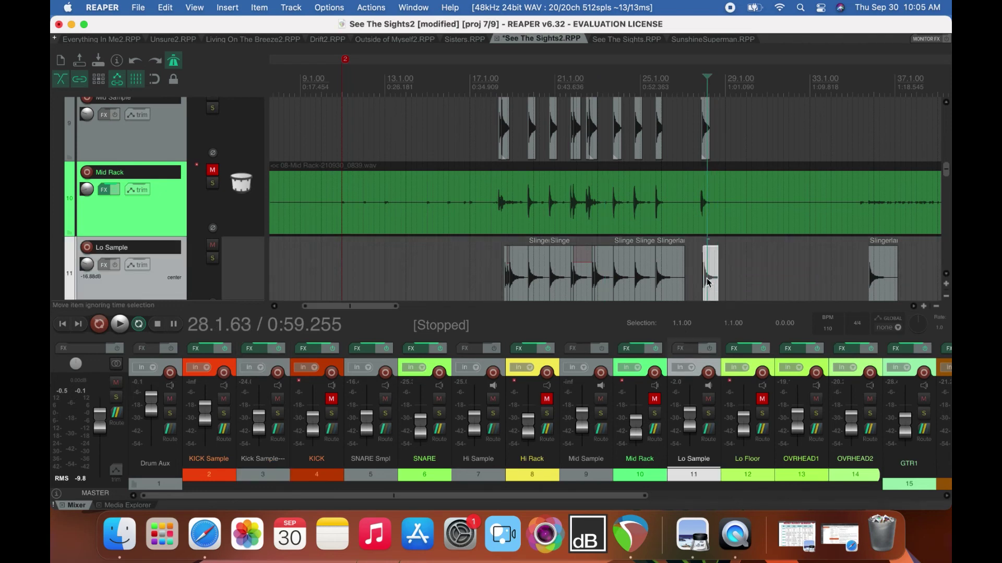
{"action": "scroll", "coordinate": [678, 278], "scroll_direction": "up", "scroll_amount": 3}
{"action": "scroll", "coordinate": [633, 280], "scroll_direction": "up", "scroll_amount": 4}
{"action": "left_click_drag", "start_coordinate": [651, 290], "coordinate": [717, 290]}
{"action": "scroll", "coordinate": [918, 310], "scroll_direction": "down", "scroll_amount": 2}
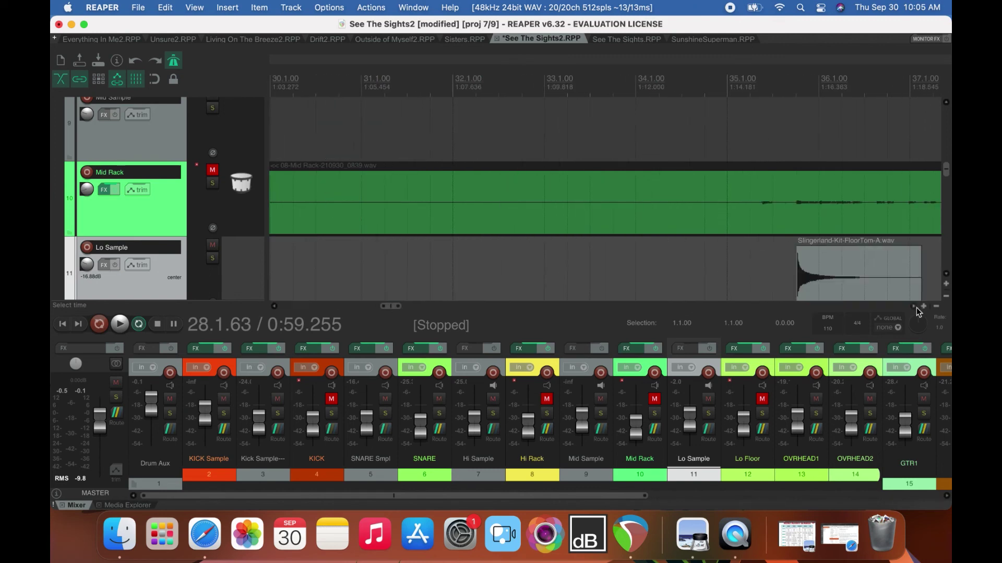
Play the song from about 10.4.82 with Drum Aux soloed.
{"action": "scroll", "coordinate": [918, 312], "scroll_direction": "down", "scroll_amount": 4}
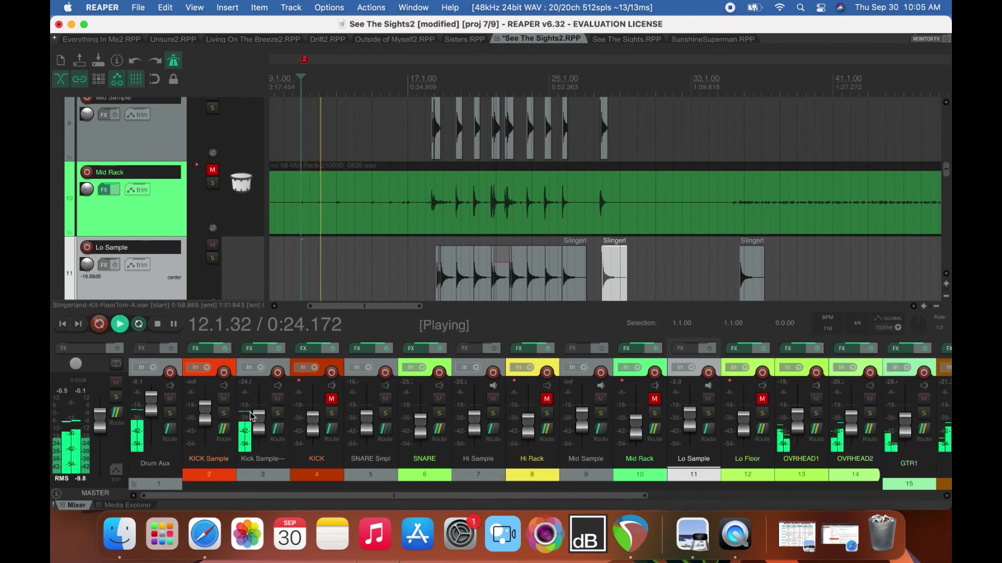
{"action": "left_click", "coordinate": [170, 413]}
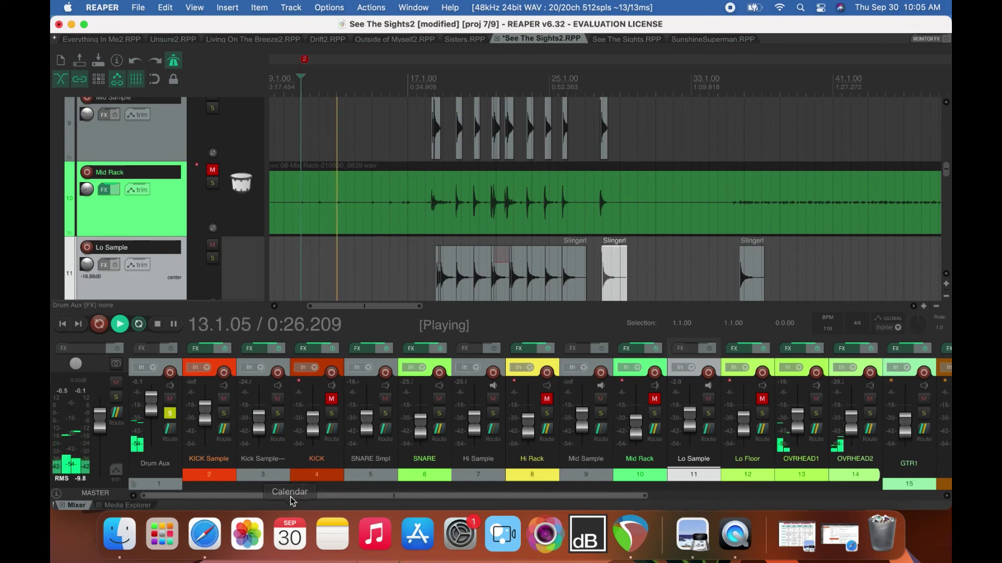
{"action": "mouse_move", "coordinate": [261, 431]}
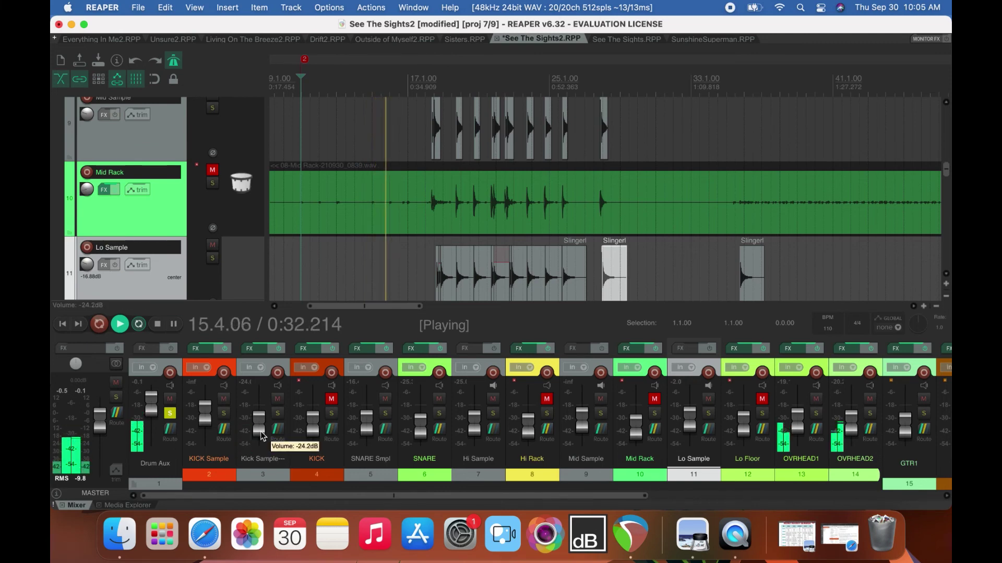
Lower the Lo Sample and Mid Sample track volumes and stop playback.
{"action": "scroll", "coordinate": [857, 214], "scroll_direction": "down", "scroll_amount": 1}
{"action": "mouse_move", "coordinate": [949, 174]}
{"action": "left_mouse_down"}
{"action": "mouse_move", "coordinate": [948, 157]}
{"action": "mouse_move", "coordinate": [939, 174]}
{"action": "left_mouse_up"}
{"action": "left_click_drag", "start_coordinate": [698, 414], "coordinate": [697, 433]}
{"action": "left_click_drag", "start_coordinate": [579, 425], "coordinate": [586, 434]}
{"action": "key", "text": "space"}
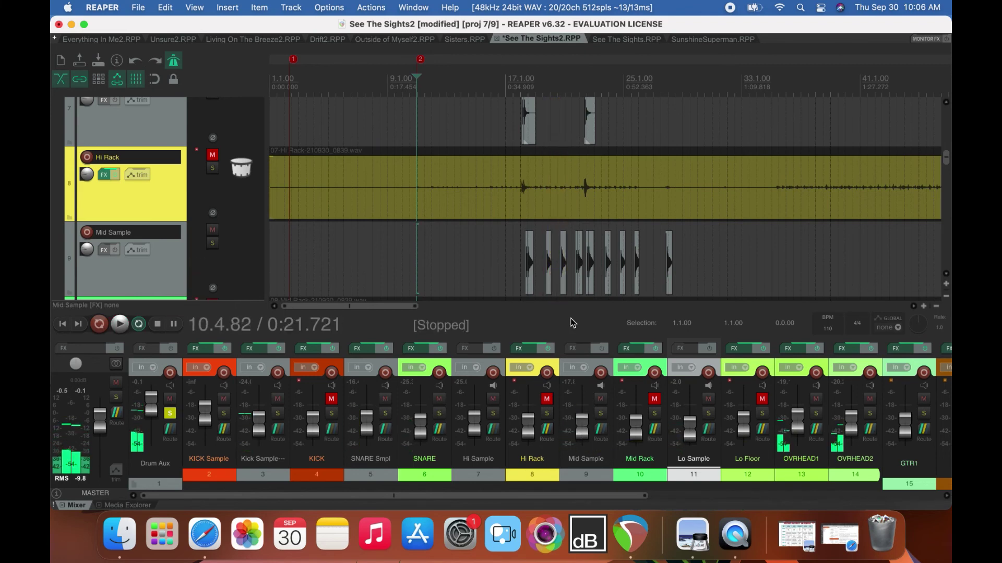
{"action": "left_click_drag", "start_coordinate": [944, 156], "coordinate": [948, 176]}
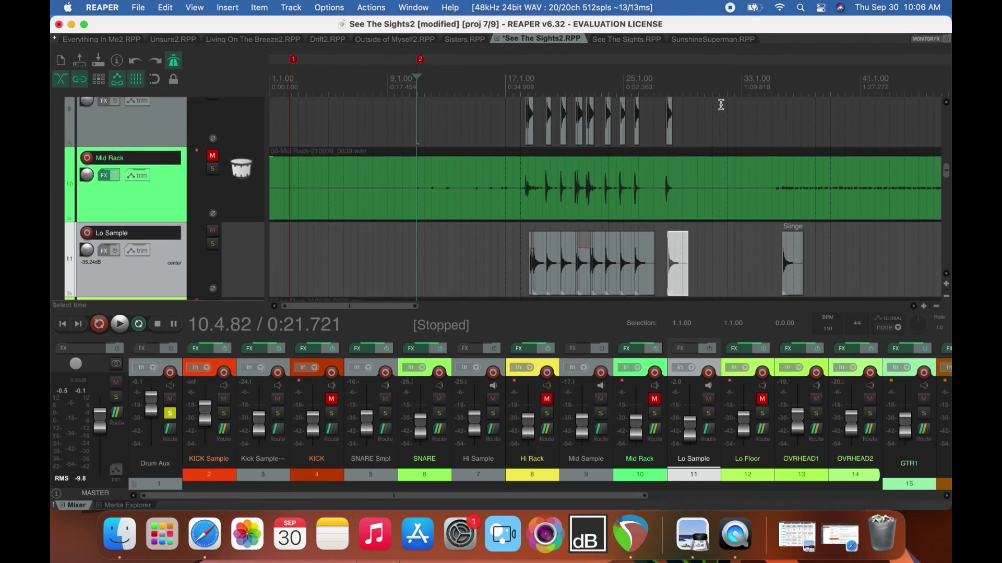
{"action": "scroll", "coordinate": [560, 84], "scroll_direction": "up", "scroll_amount": 10}
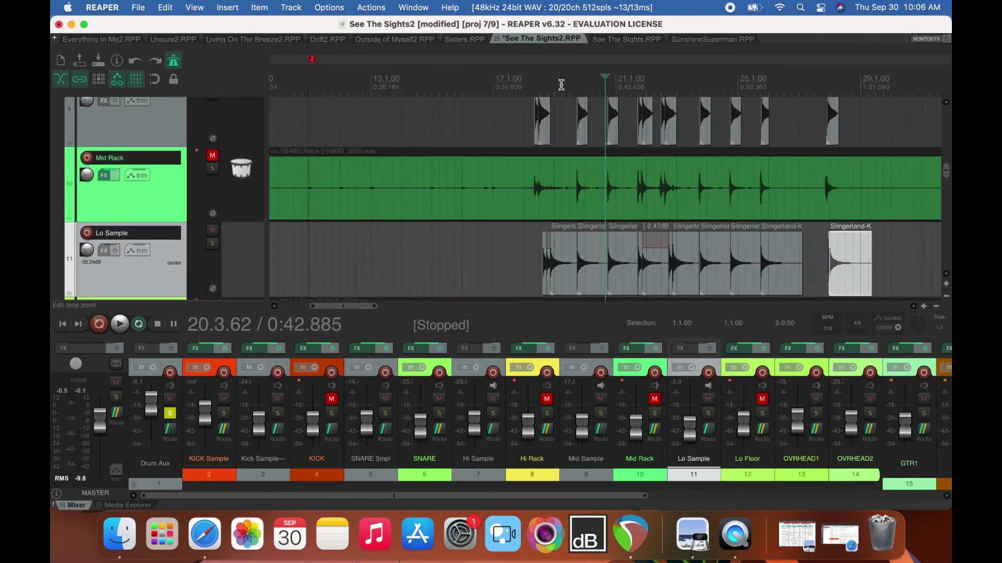
{"action": "left_click", "coordinate": [654, 130]}
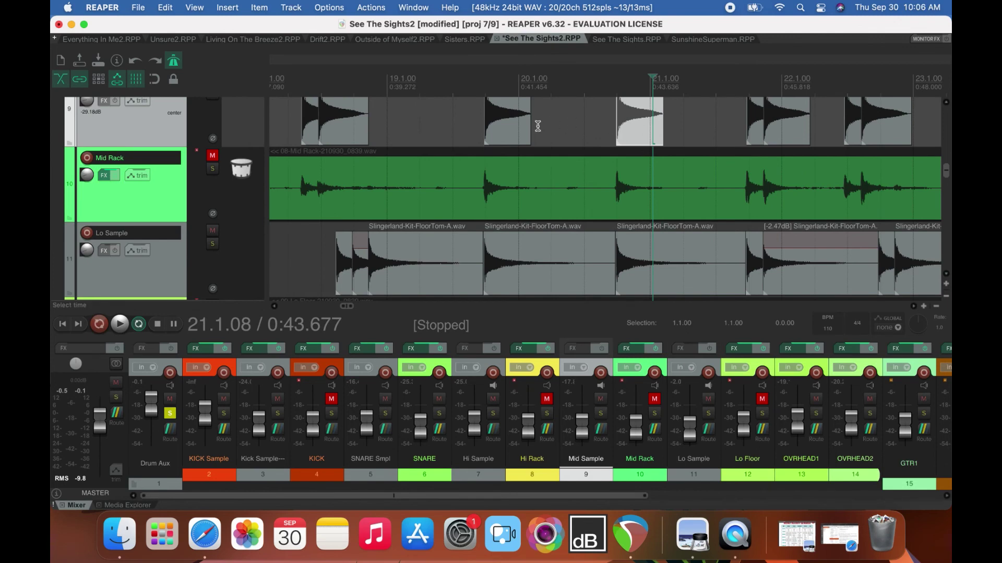
{"action": "left_click", "coordinate": [523, 135], "text": "shift"}
{"action": "left_click", "coordinate": [353, 126], "text": "shift"}
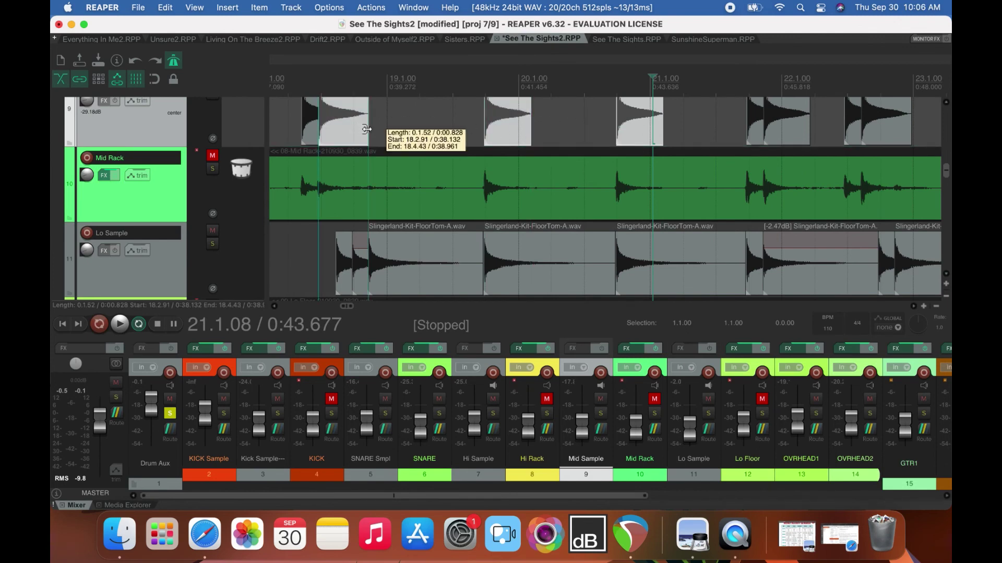
Extend the tails of the Mid Sample hits at about 0:41, 0:43 and 0:45 slightly.
{"action": "left_click", "coordinate": [503, 137]}
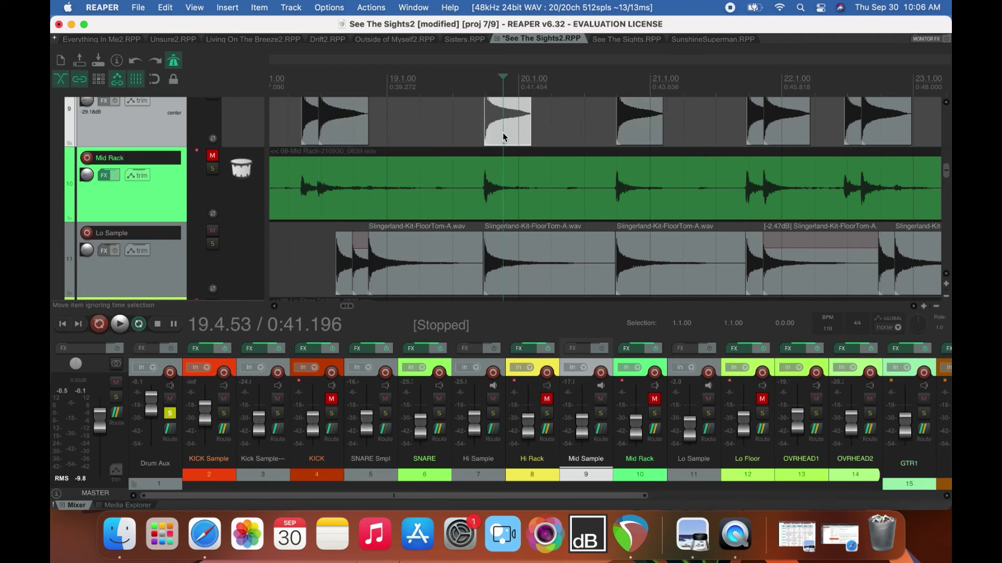
{"action": "left_click_drag", "start_coordinate": [532, 132], "coordinate": [535, 132]}
{"action": "left_click", "coordinate": [651, 128]}
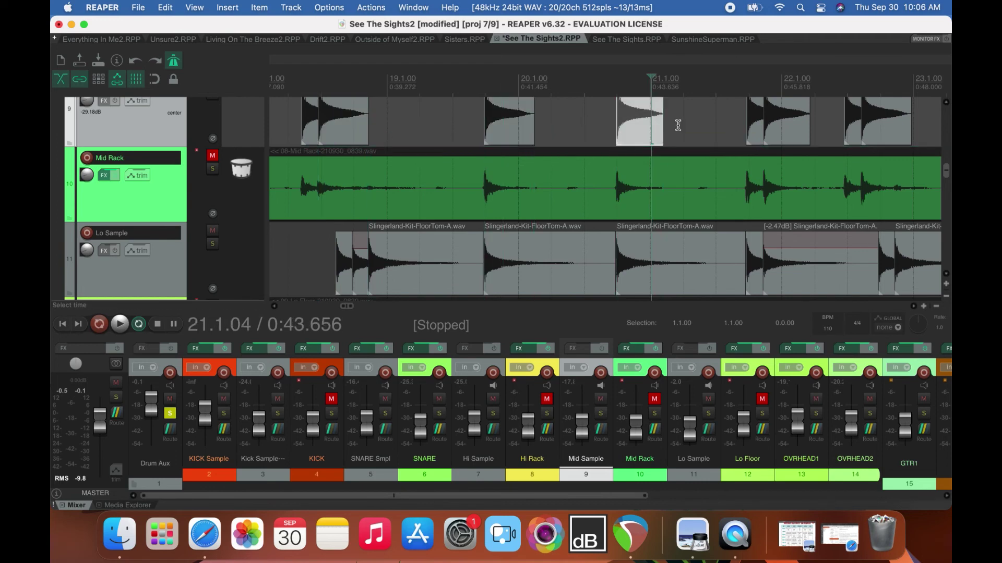
{"action": "left_click_drag", "start_coordinate": [662, 126], "coordinate": [671, 127]}
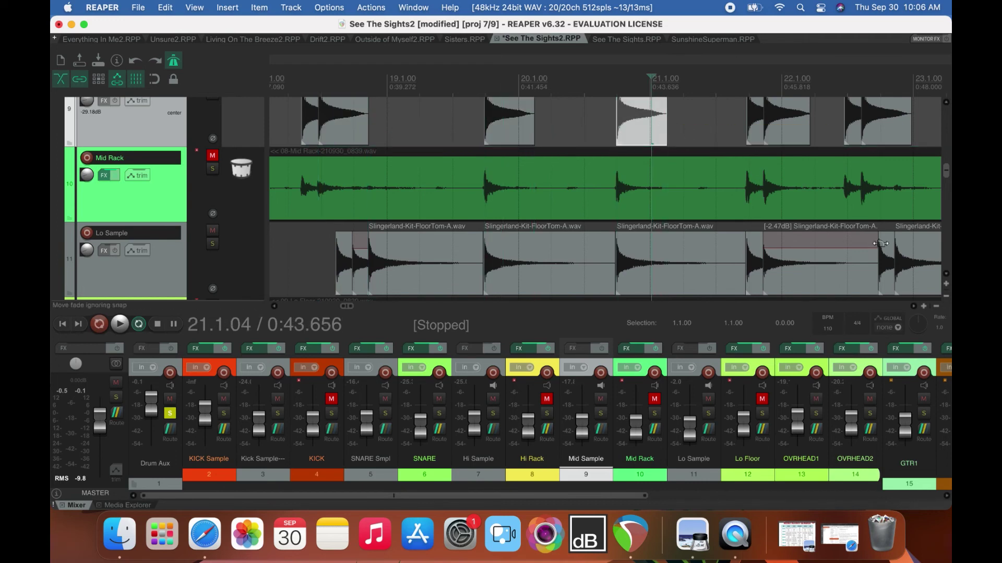
{"action": "scroll", "coordinate": [532, 112], "scroll_direction": "right", "scroll_amount": 5}
{"action": "left_click_drag", "start_coordinate": [553, 126], "coordinate": [559, 126]}
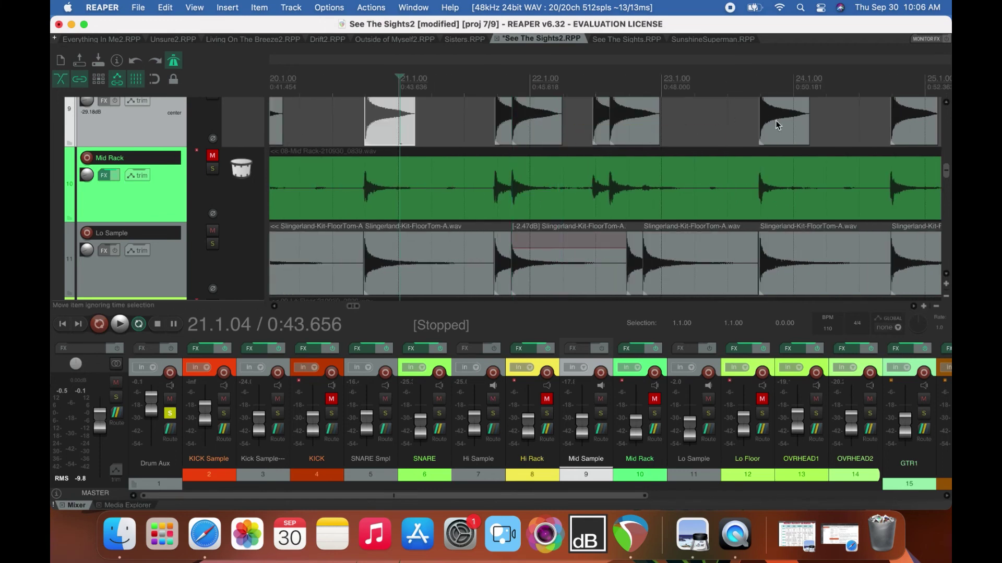
Extend the Mid Sample hits at about 0:51.8 and 0:54.0, ending the latter at about 0:54.814.
{"action": "scroll", "coordinate": [914, 310], "scroll_direction": "right", "scroll_amount": 5}
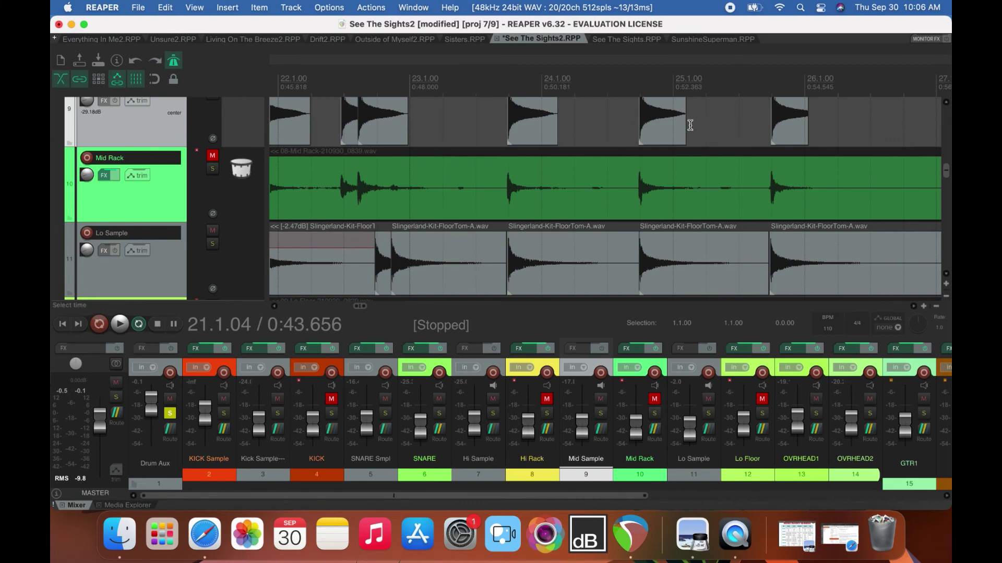
{"action": "left_click_drag", "start_coordinate": [683, 130], "coordinate": [691, 130]}
{"action": "left_click", "coordinate": [793, 136]}
{"action": "left_click_drag", "start_coordinate": [807, 128], "coordinate": [821, 128]}
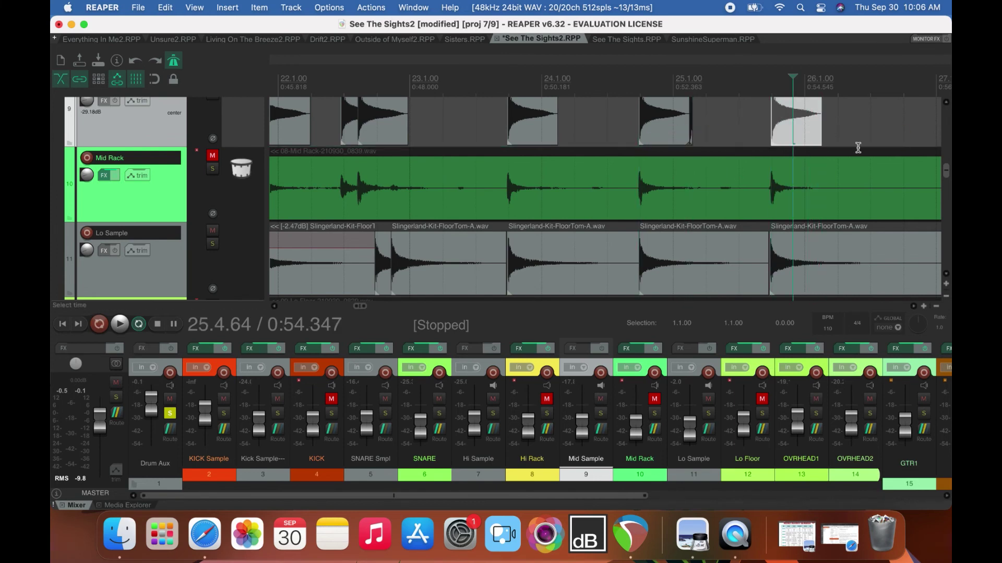
Play the soloed drum mix from about 16.3.13 to check the extended Mid Sample hits.
{"action": "scroll", "coordinate": [921, 313], "scroll_direction": "right", "scroll_amount": 2}
{"action": "scroll", "coordinate": [919, 313], "scroll_direction": "down", "scroll_amount": 8}
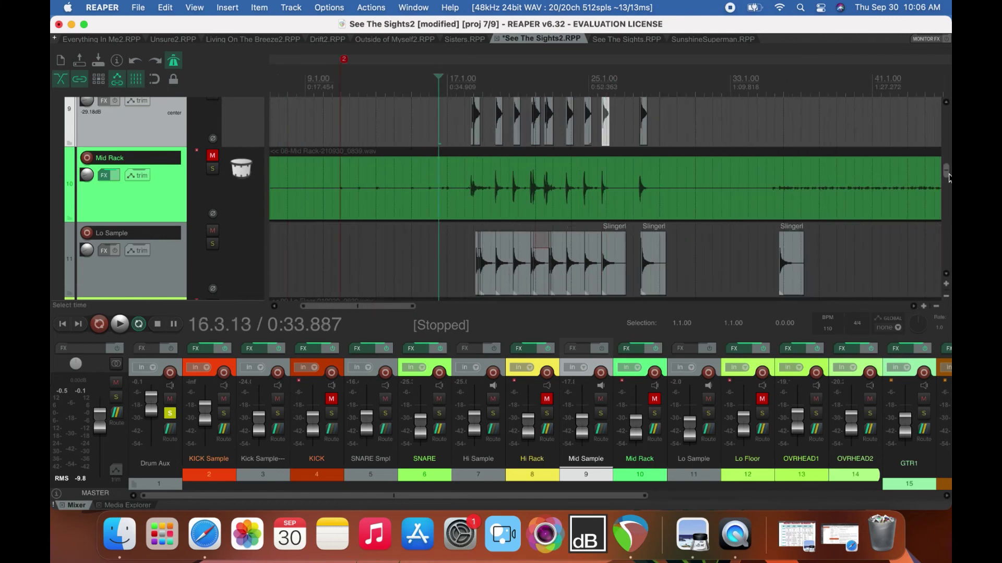
{"action": "scroll", "coordinate": [949, 178], "scroll_direction": "up", "scroll_amount": 3}
{"action": "key", "text": "space"}
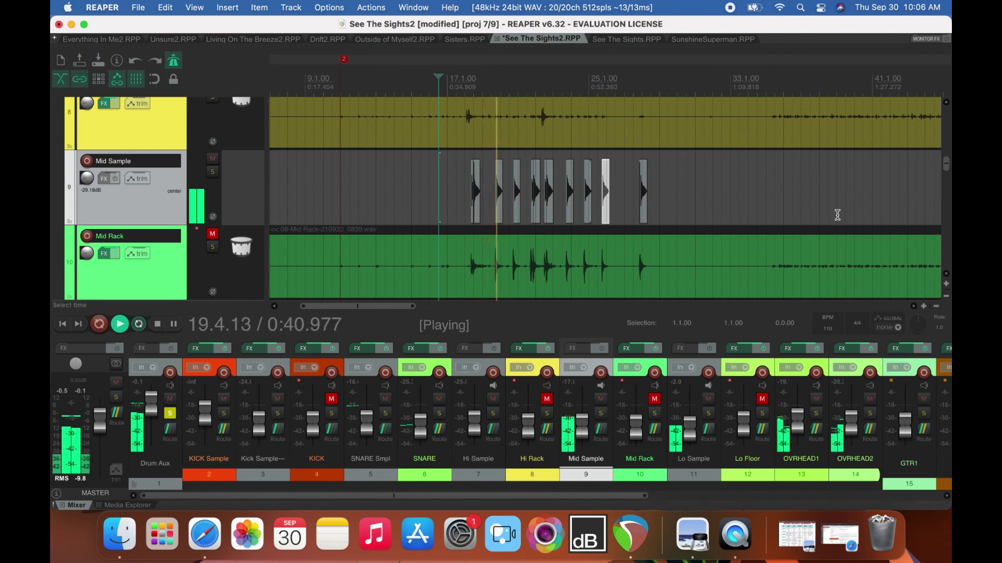
{"action": "scroll", "coordinate": [948, 154], "scroll_direction": "up", "scroll_amount": 3}
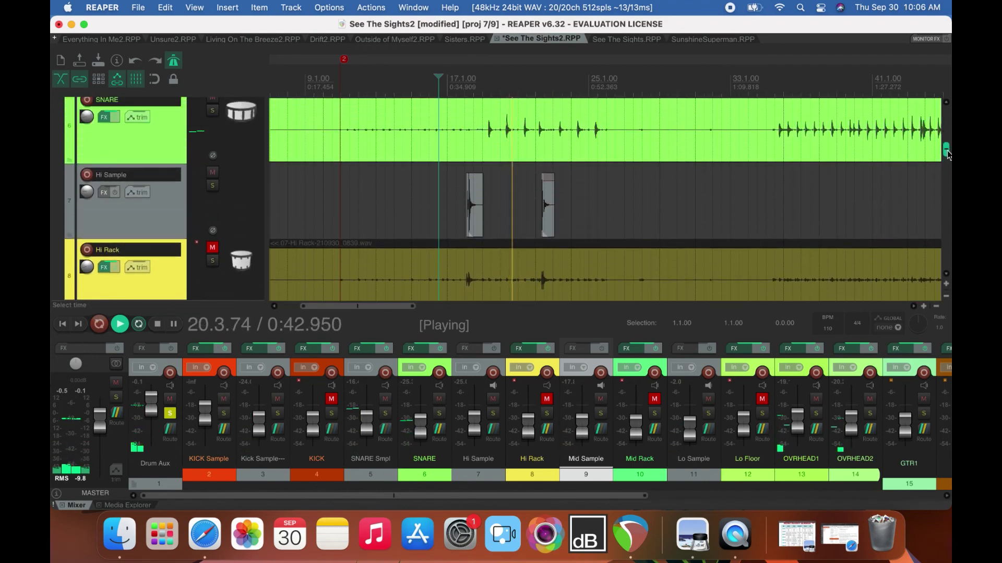
{"action": "mouse_move", "coordinate": [947, 154]}
{"action": "left_mouse_down"}
{"action": "mouse_move", "coordinate": [949, 139]}
{"action": "mouse_move", "coordinate": [950, 168]}
{"action": "left_mouse_up"}
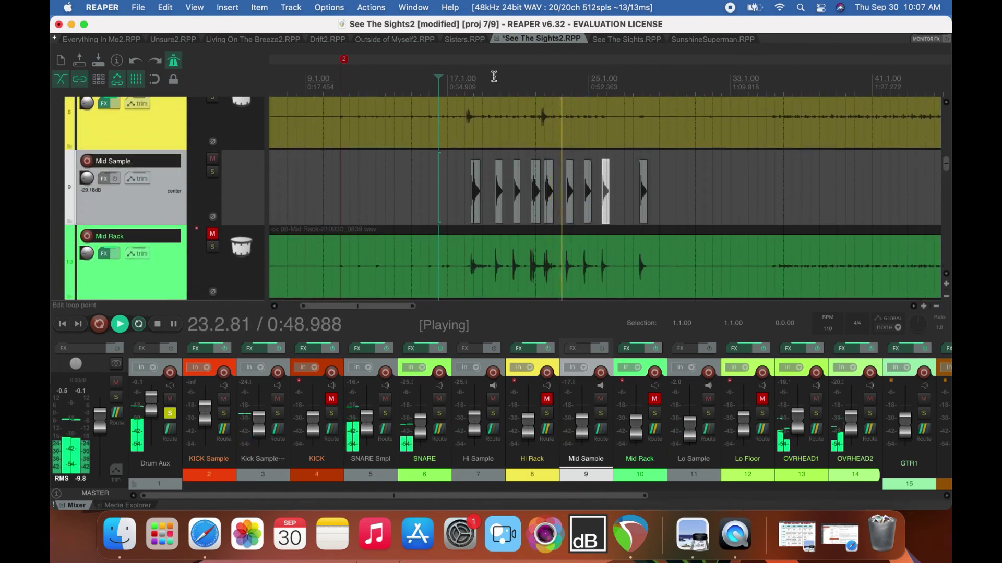
Replay the drum mix from about 0:44.7 to check the Mid Sample hits from bar 21 onward.
{"action": "left_click", "coordinate": [526, 77]}
{"action": "key", "text": "space"}
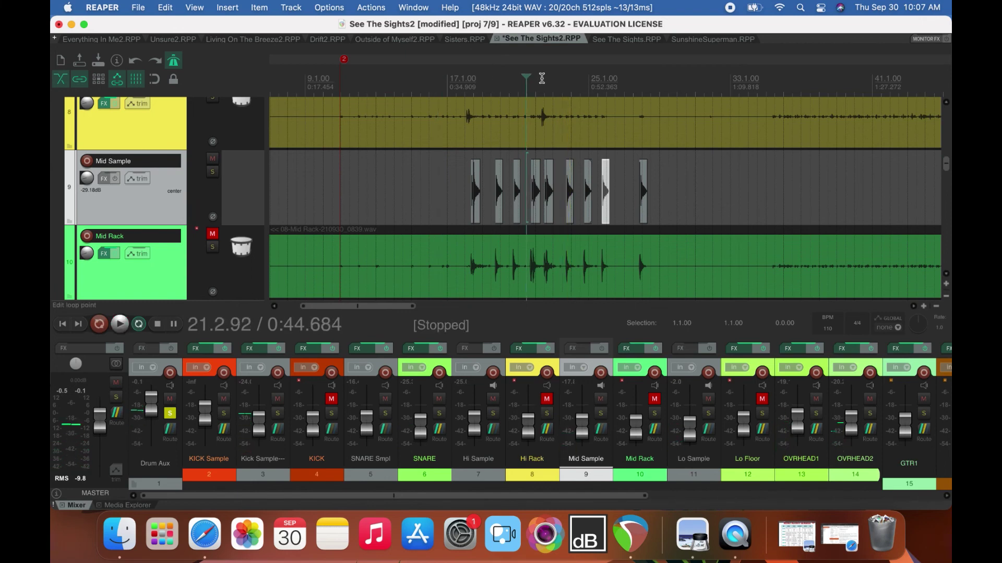
{"action": "scroll", "coordinate": [758, 209], "scroll_direction": "up", "scroll_amount": 8}
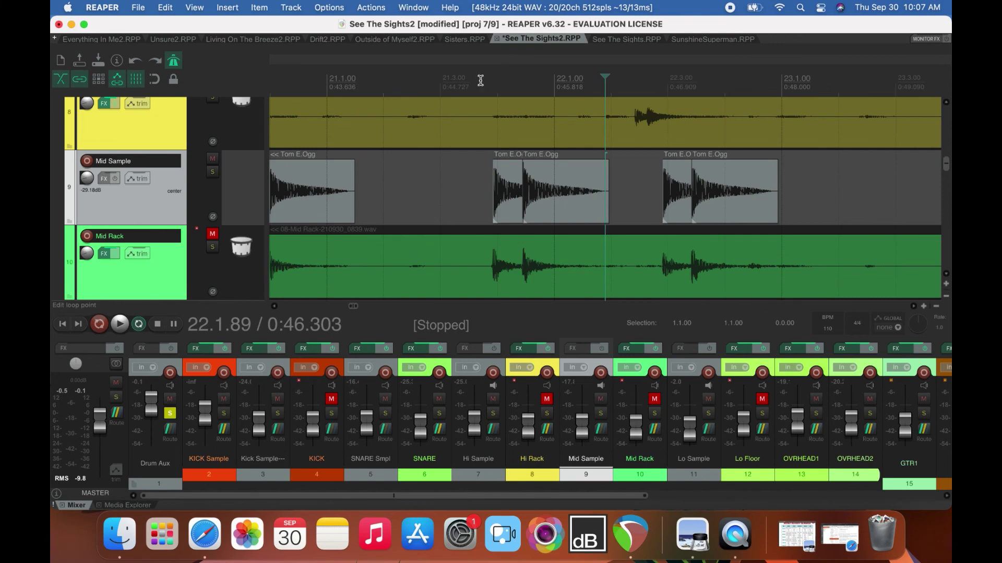
{"action": "scroll", "coordinate": [424, 87], "scroll_direction": "down", "scroll_amount": 1}
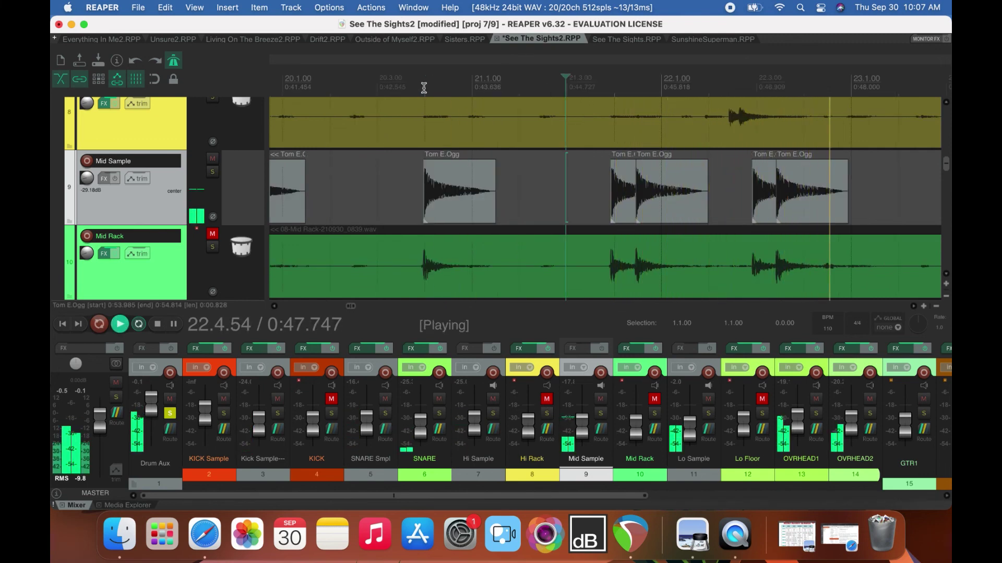
{"action": "scroll", "coordinate": [424, 88], "scroll_direction": "down", "scroll_amount": 2}
{"action": "scroll", "coordinate": [424, 88], "scroll_direction": "down", "scroll_amount": 4}
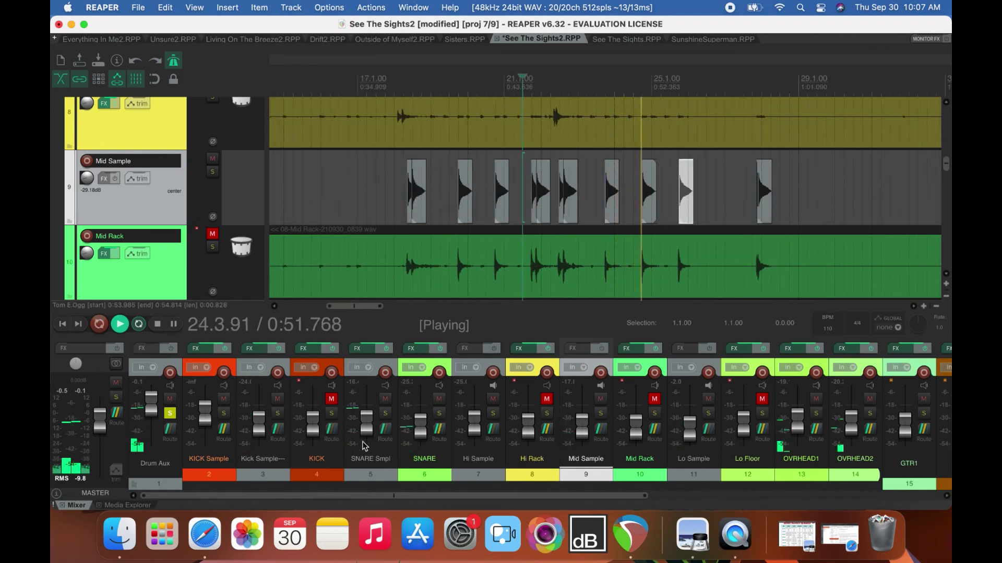
Replay the Mid Sample hit near bar 24 from about 23.4.46 and stop playback.
{"action": "mouse_move", "coordinate": [367, 427]}
{"action": "key", "text": "space"}
{"action": "key", "text": "space"}
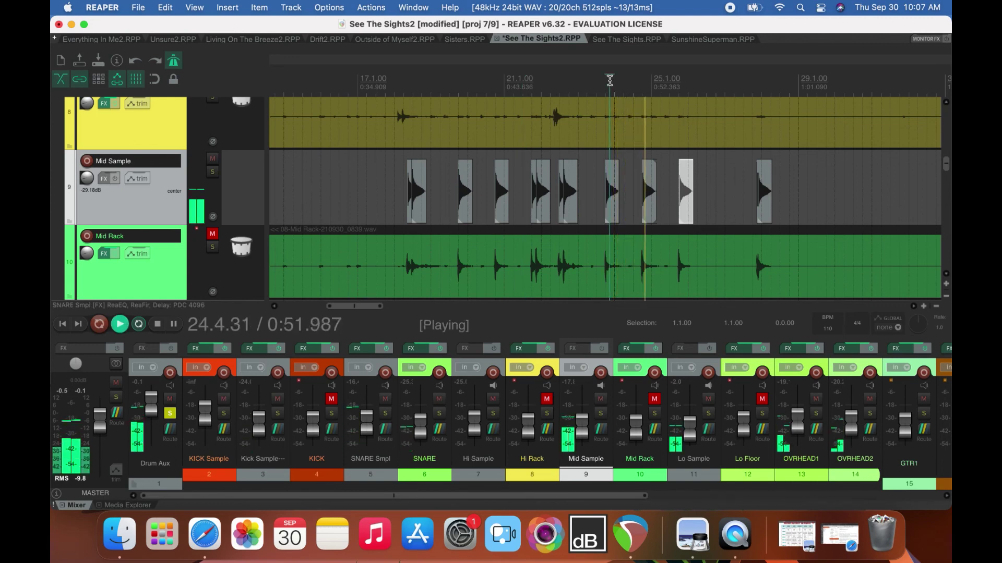
{"action": "key", "text": "space"}
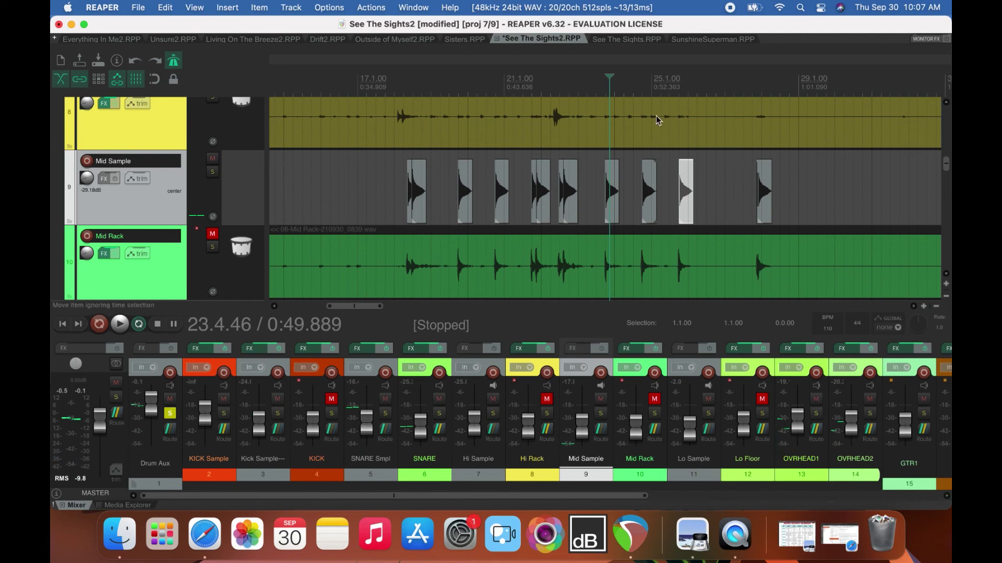
Trim the end of the Mid Sample hit at about 0:51.797 so that it ends at about 0:52.626.
{"action": "scroll", "coordinate": [652, 193], "scroll_direction": "up", "scroll_amount": 8}
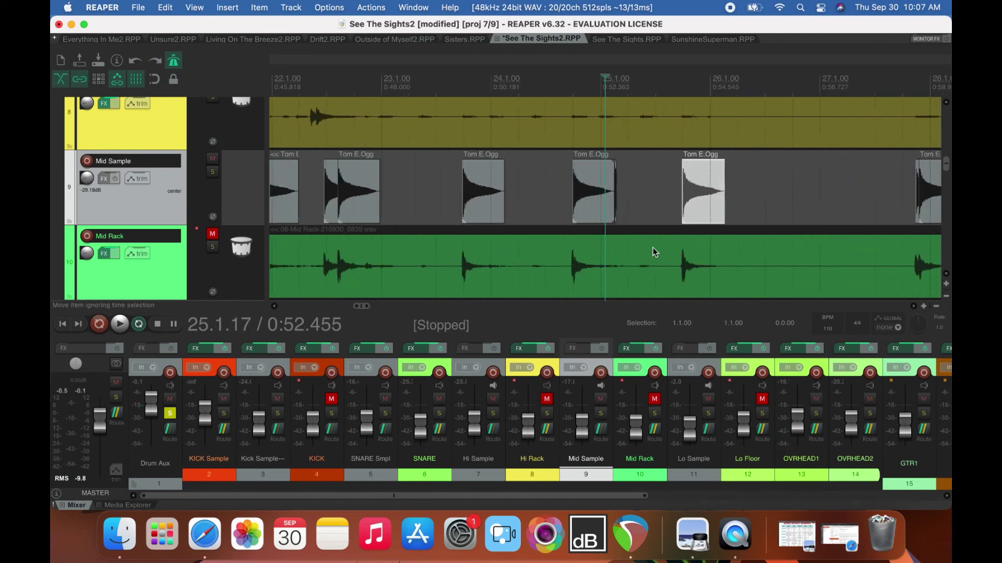
{"action": "left_click_drag", "start_coordinate": [637, 199], "coordinate": [628, 199]}
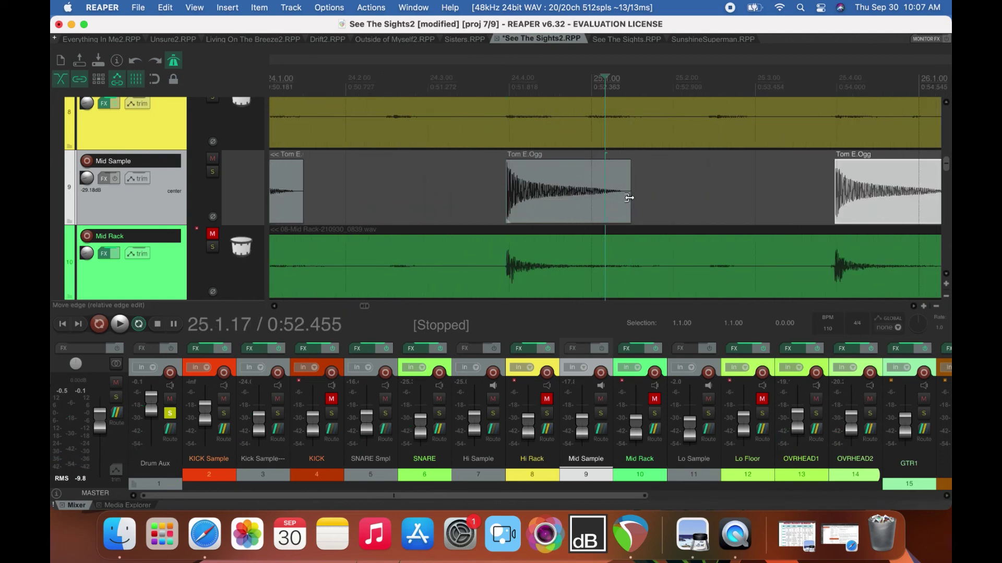
{"action": "scroll", "coordinate": [629, 198], "scroll_direction": "down", "scroll_amount": 3}
{"action": "scroll", "coordinate": [629, 198], "scroll_direction": "down", "scroll_amount": 5}
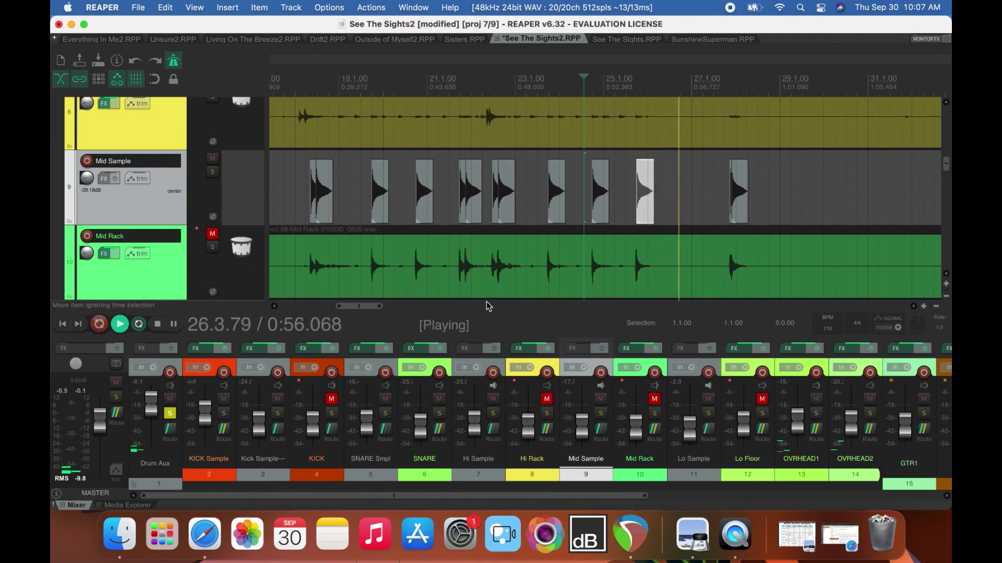
Play the drum mix from about bar 35.
{"action": "left_click_drag", "start_coordinate": [376, 306], "coordinate": [424, 307]}
{"action": "left_click", "coordinate": [427, 80]}
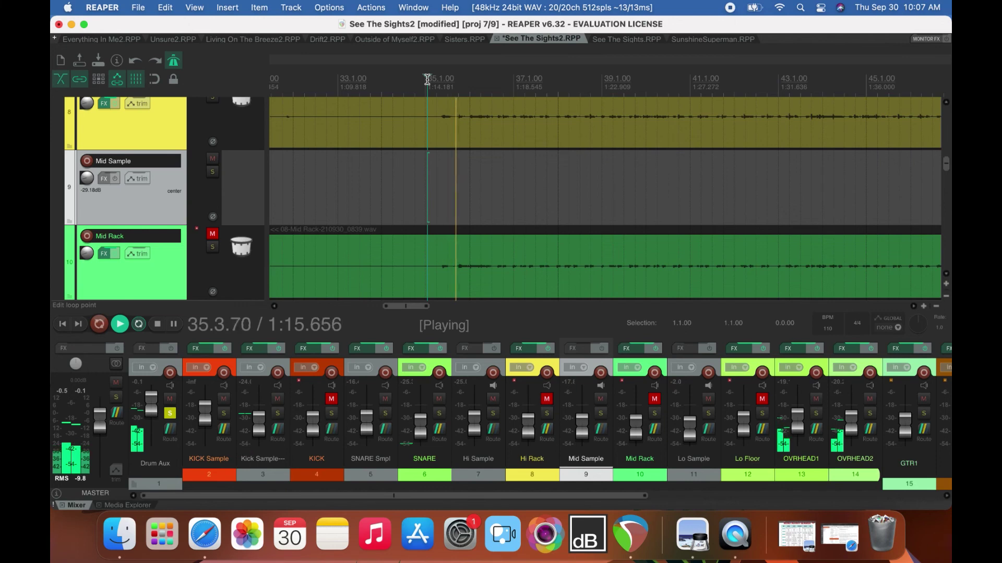
{"action": "scroll", "coordinate": [459, 267], "scroll_direction": "down", "scroll_amount": 6}
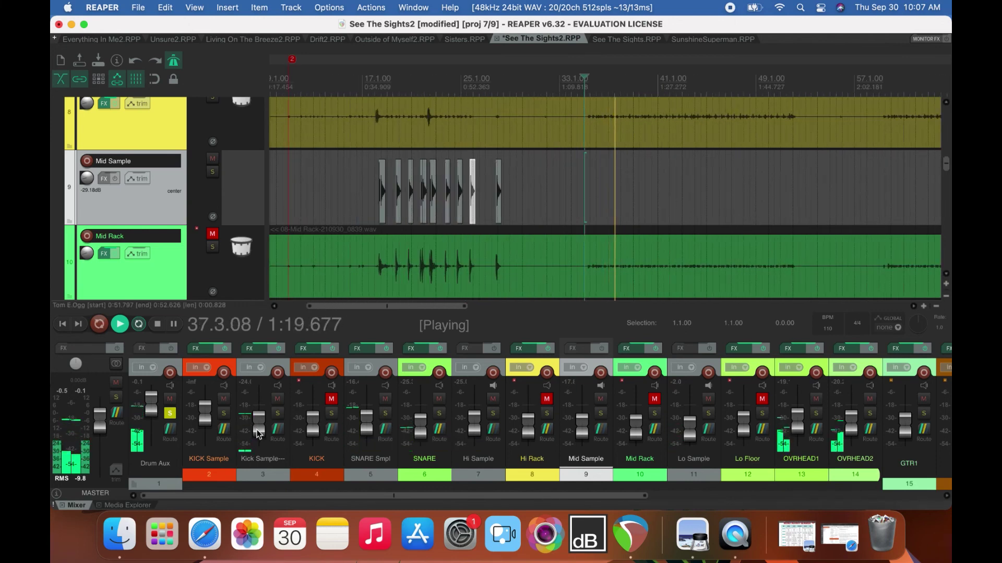
Solo the Kick Sample--- track during playback and inspect its ReaGate settings.
{"action": "mouse_move", "coordinate": [260, 431]}
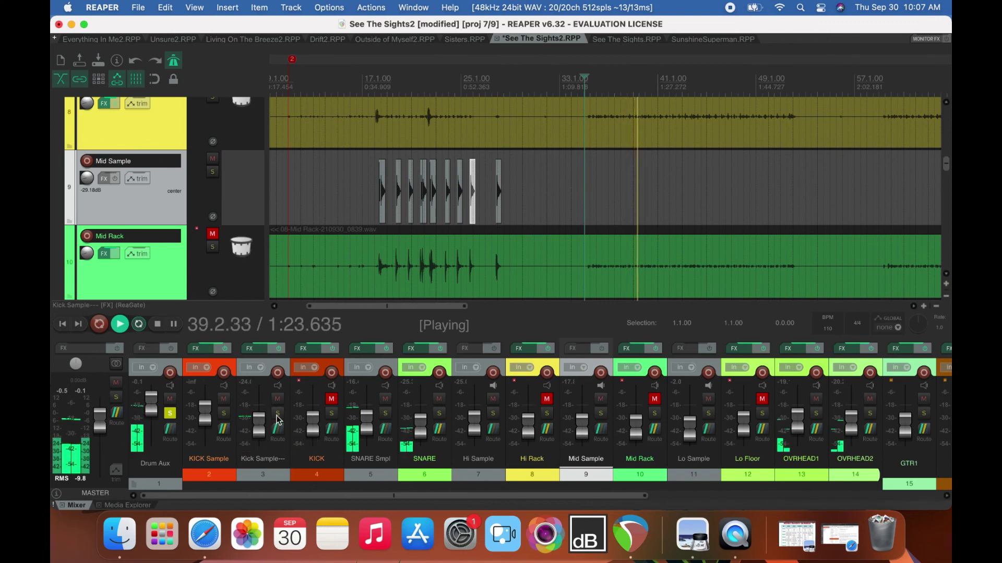
{"action": "left_click", "coordinate": [278, 414]}
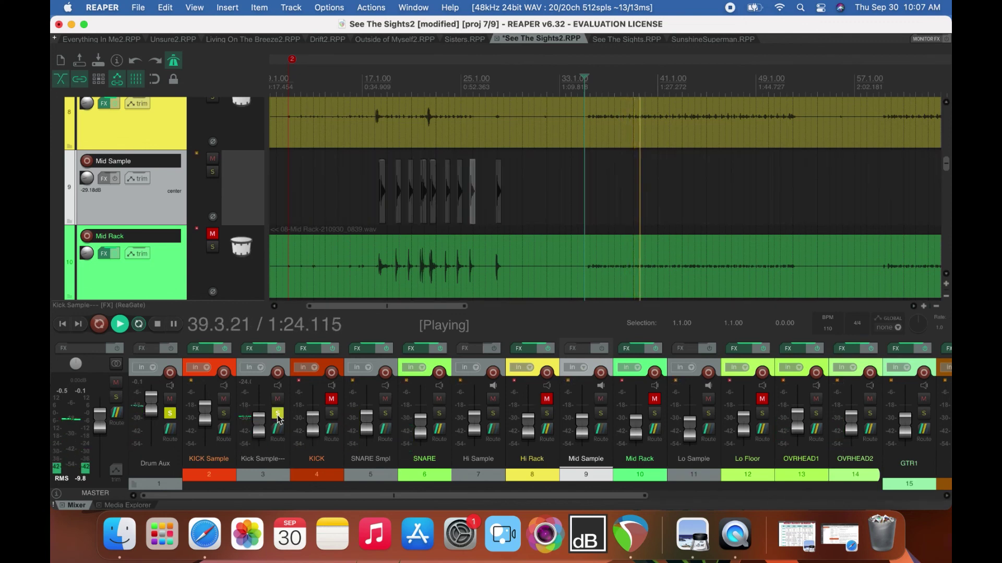
{"action": "left_click", "coordinate": [248, 352]}
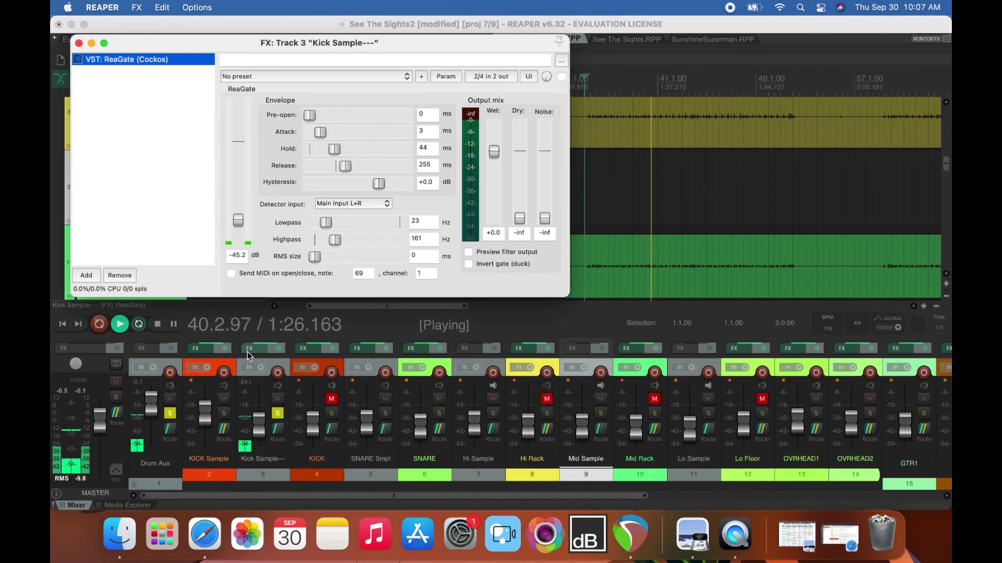
{"action": "left_click", "coordinate": [78, 44]}
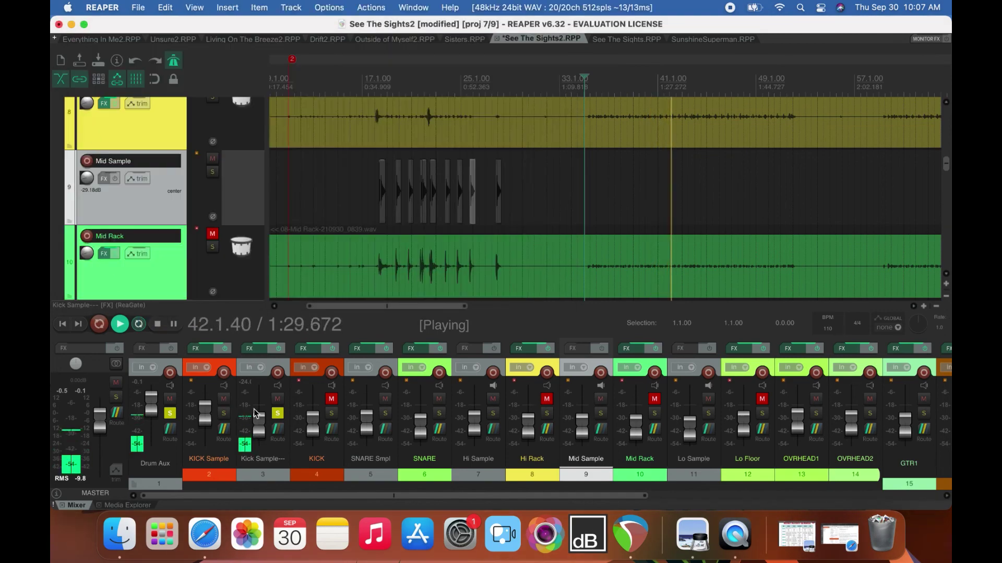
Inspect the KICK track's ReaGate and ReaEQ settings and unsolo Kick Sample---.
{"action": "left_click", "coordinate": [304, 351]}
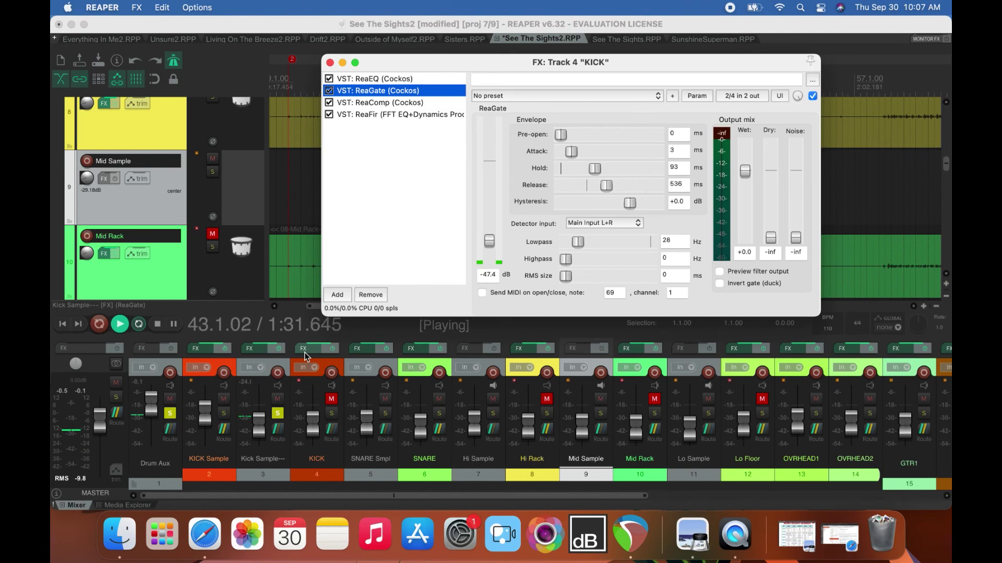
{"action": "left_click", "coordinate": [362, 81]}
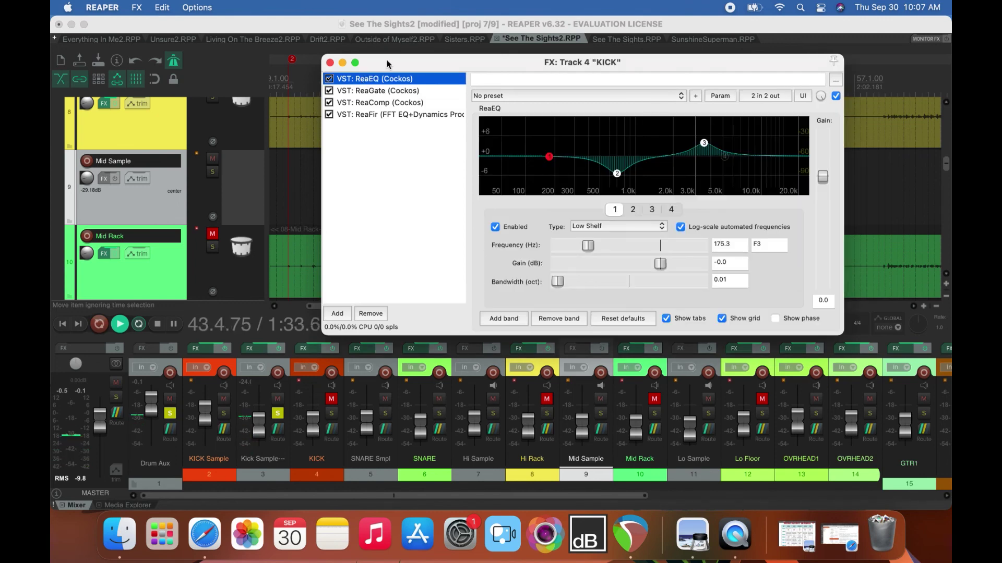
{"action": "left_click", "coordinate": [330, 63]}
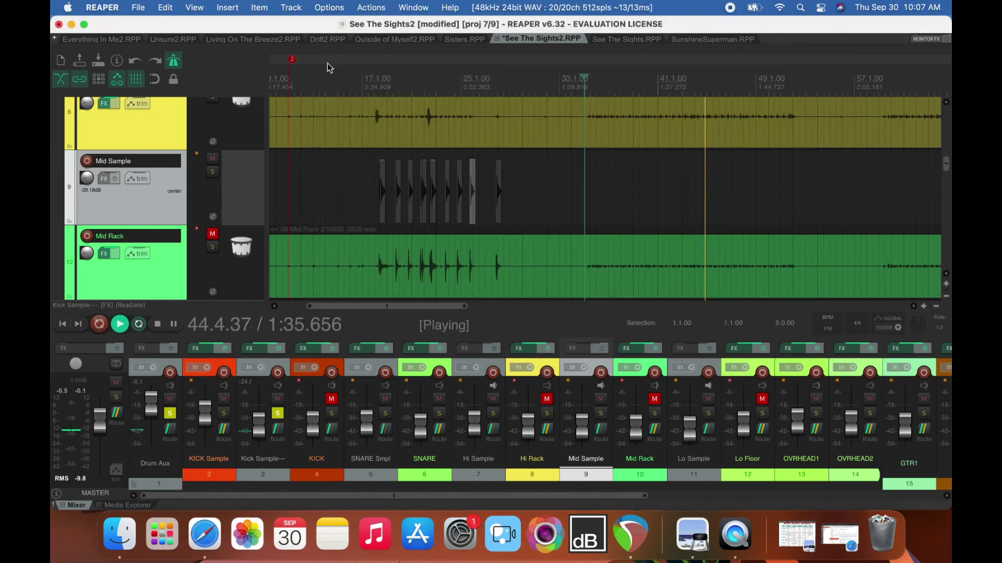
{"action": "left_click", "coordinate": [278, 413]}
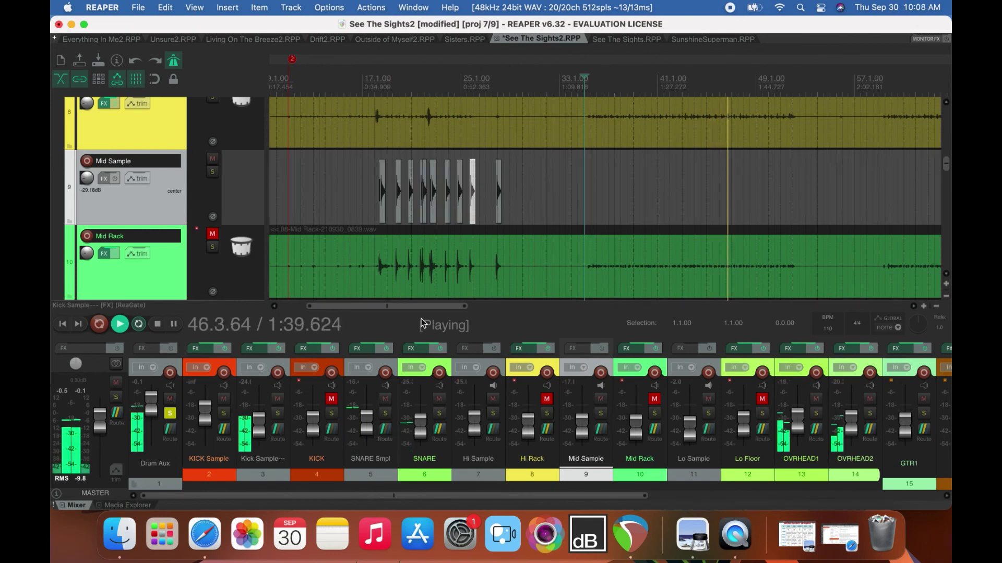
Play the drum mix from about bar 65 and from about bar 83, and stop near 85.4.53.
{"action": "left_click_drag", "start_coordinate": [422, 306], "coordinate": [481, 305]}
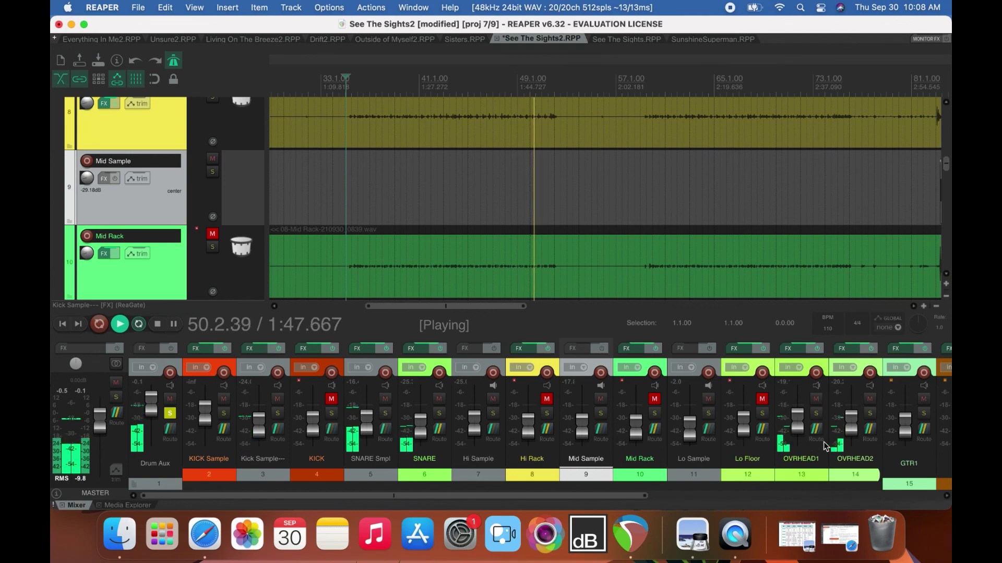
{"action": "mouse_move", "coordinate": [850, 435]}
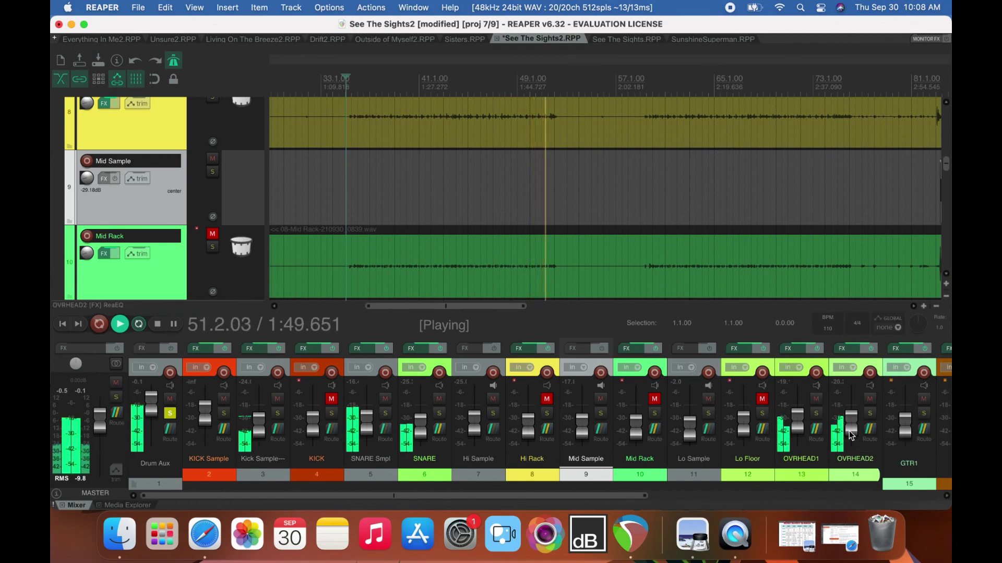
{"action": "key", "text": "minus"}
{"action": "key", "text": "minus"}
{"action": "key", "text": "minus"}
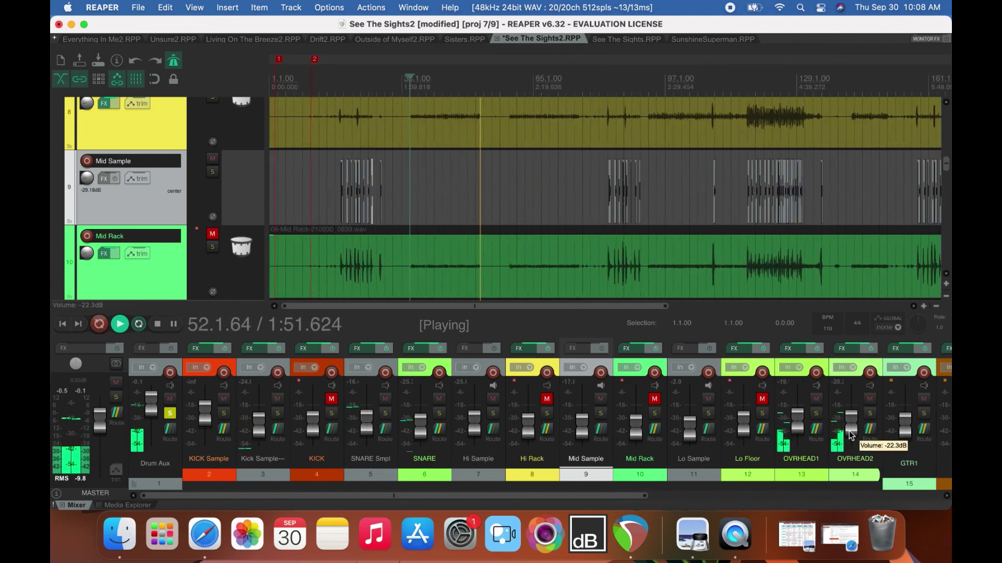
{"action": "left_click", "coordinate": [490, 82]}
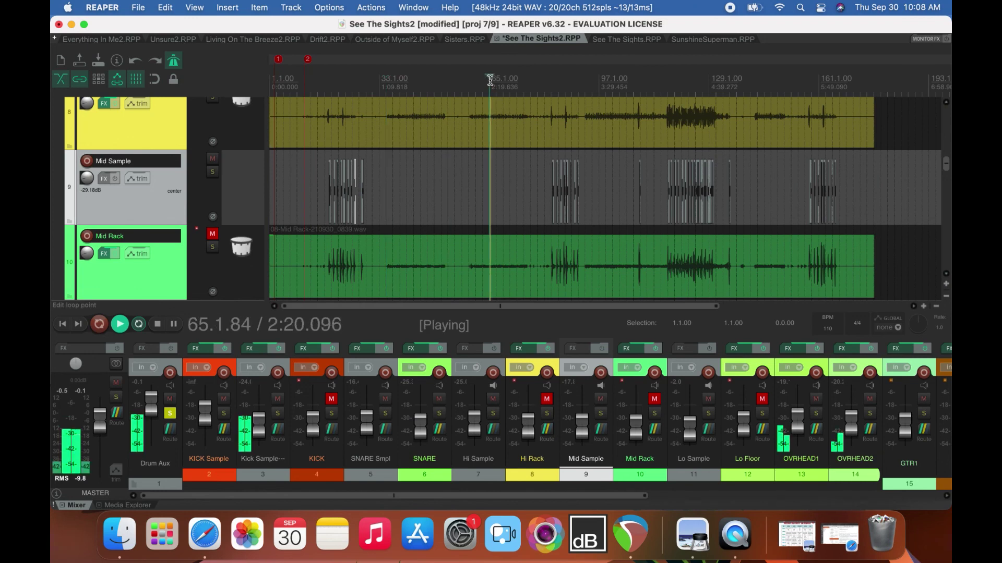
{"action": "left_click", "coordinate": [552, 82]}
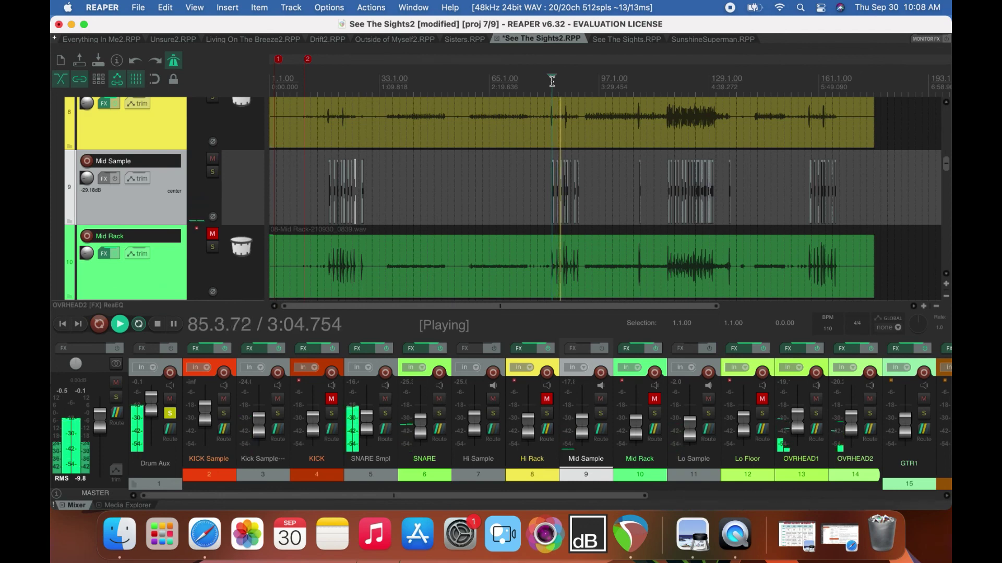
{"action": "key", "text": "space"}
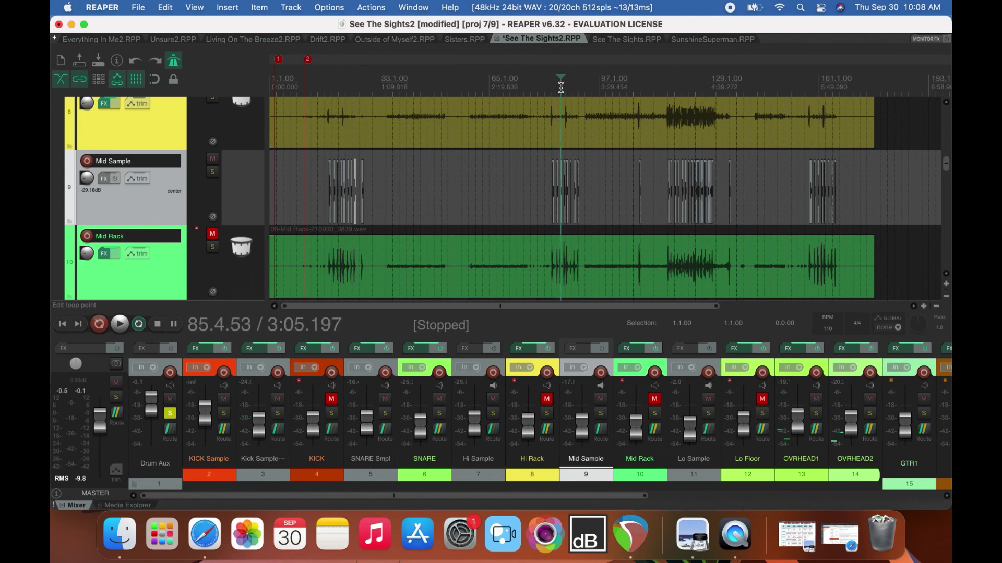
Extend the end of the short tom sample near bar 88.4 on Mid Sample to a length of about 0.83 s.
{"action": "scroll", "coordinate": [561, 87], "scroll_direction": "up", "scroll_amount": 10}
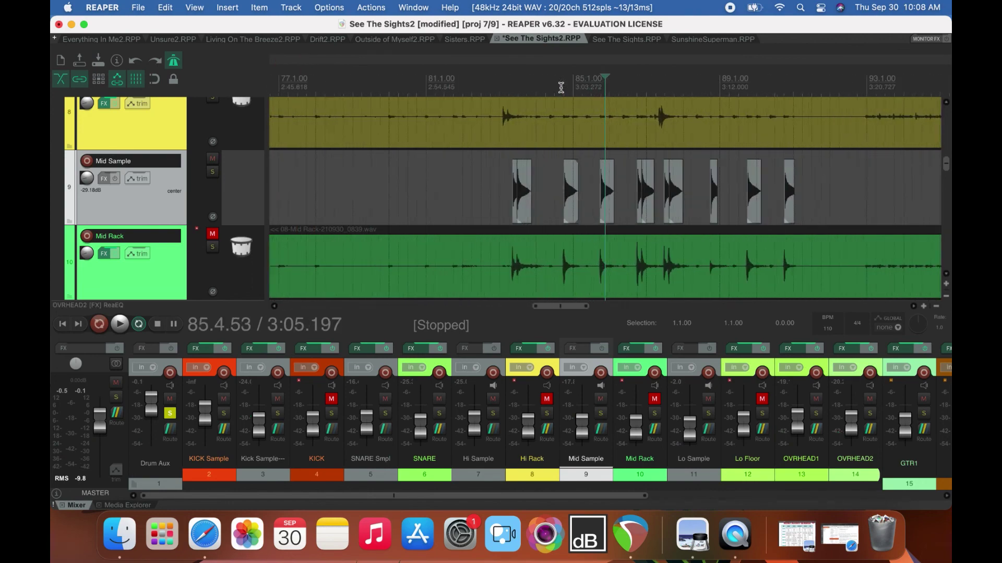
{"action": "scroll", "coordinate": [481, 205], "scroll_direction": "up", "scroll_amount": 3}
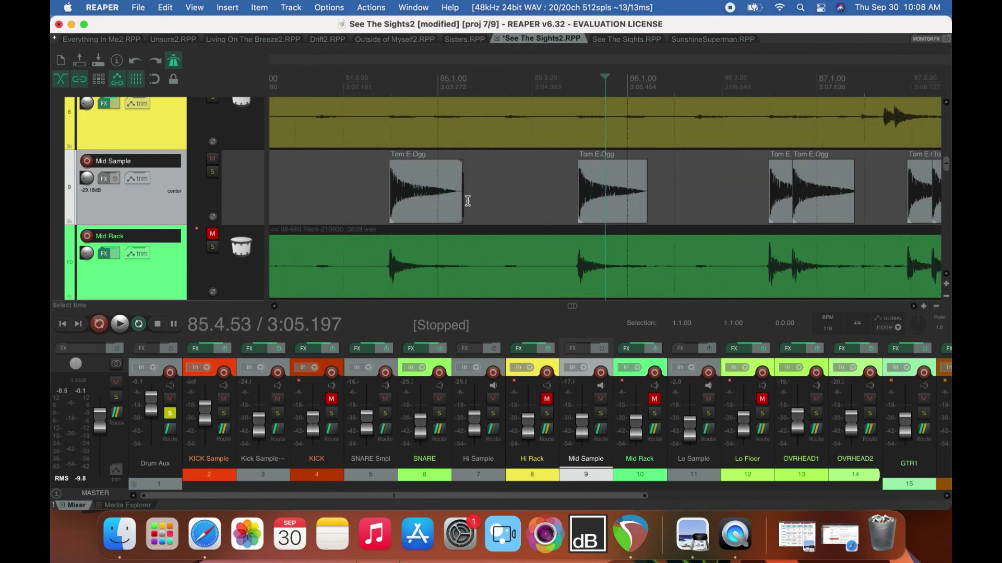
{"action": "scroll", "coordinate": [462, 202], "scroll_direction": "down", "scroll_amount": 1}
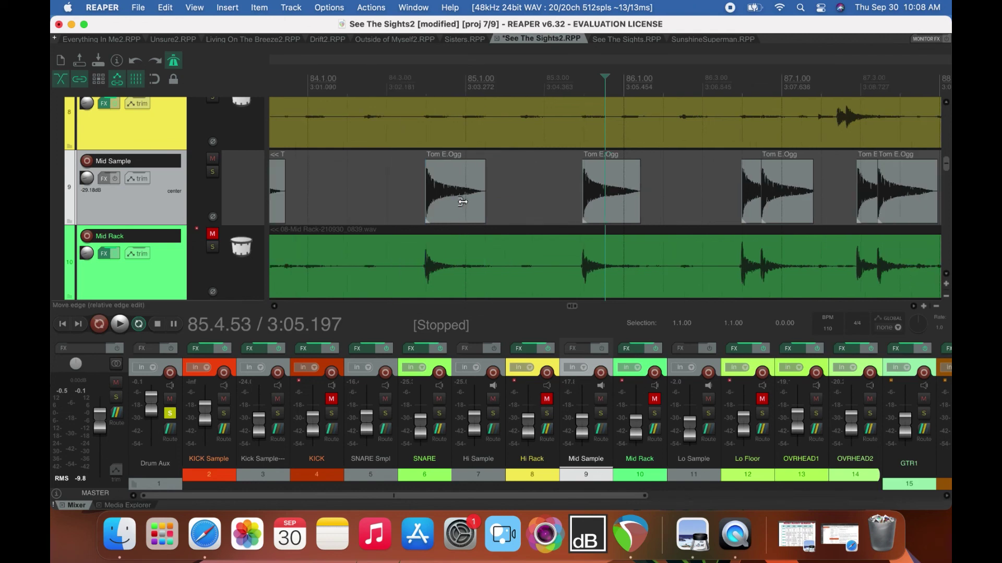
{"action": "scroll", "coordinate": [551, 75], "scroll_direction": "down", "scroll_amount": 6}
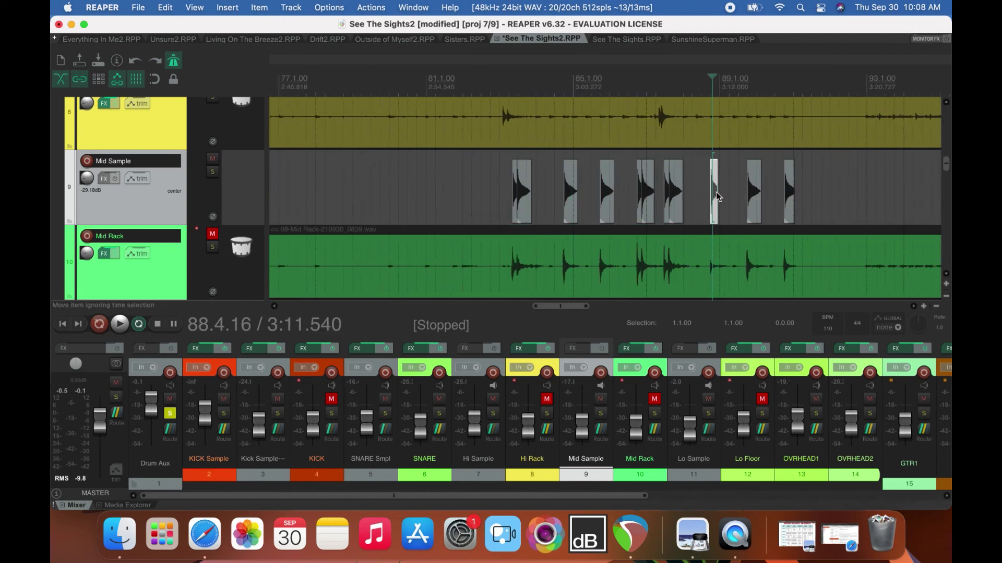
{"action": "left_click_drag", "start_coordinate": [717, 196], "coordinate": [725, 196]}
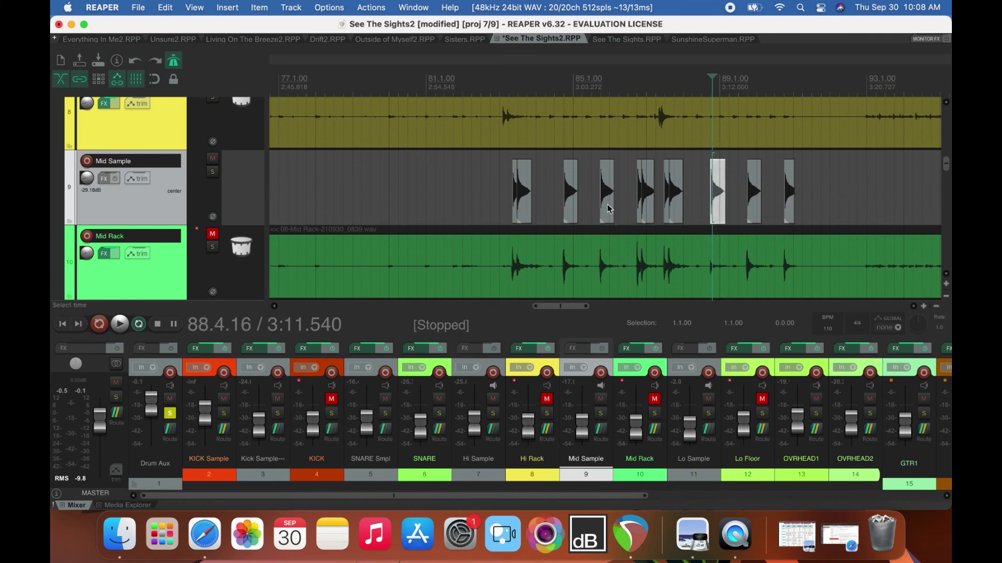
Play the drum mix from about bar 83 to hear the mid tom fill, and stop.
{"action": "left_click", "coordinate": [492, 77]}
{"action": "key", "text": "space"}
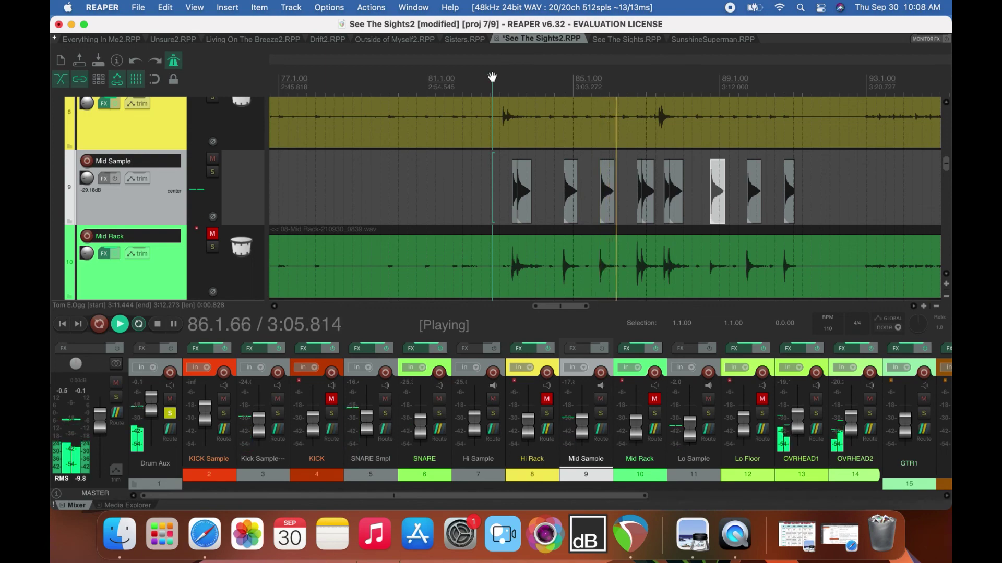
{"action": "key", "text": "space"}
Adjust the position of the doubled snare sample near bar 89 on SNARE Smpl and select the overlapping hit near bar 85.
{"action": "left_click", "coordinate": [602, 82]}
{"action": "left_click_drag", "start_coordinate": [948, 176], "coordinate": [947, 151]}
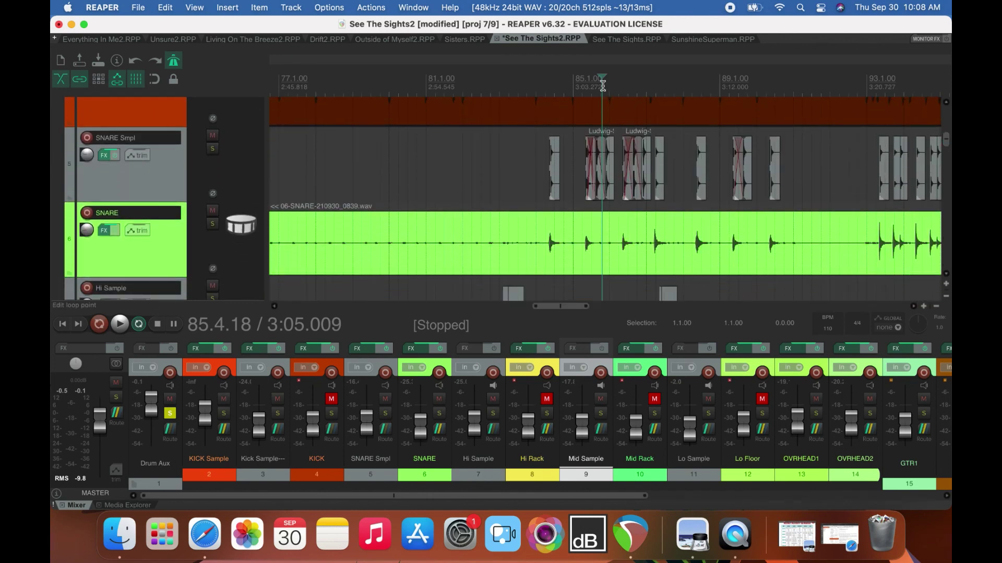
{"action": "scroll", "coordinate": [603, 86], "scroll_direction": "up", "scroll_amount": 4}
{"action": "left_click", "coordinate": [889, 188]}
{"action": "left_click_drag", "start_coordinate": [910, 186], "coordinate": [889, 187]}
{"action": "left_click", "coordinate": [588, 173]}
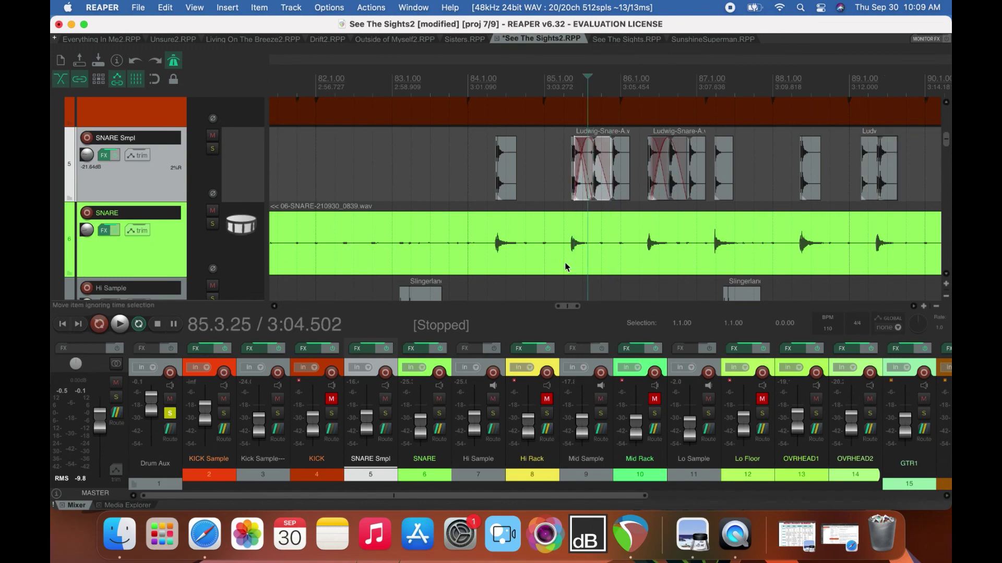
Play the drum mix from about bar 116 and raise the Kick Sample--- volume to -17.9 dB.
{"action": "scroll", "coordinate": [566, 267], "scroll_direction": "down", "scroll_amount": 10}
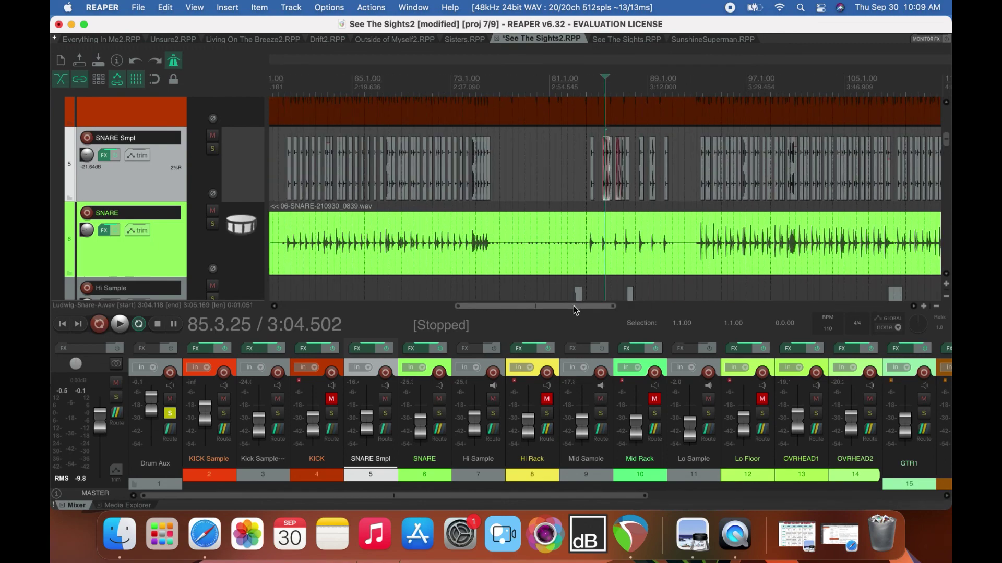
{"action": "left_click_drag", "start_coordinate": [574, 305], "coordinate": [718, 305]}
{"action": "left_click_drag", "start_coordinate": [945, 147], "coordinate": [949, 165]}
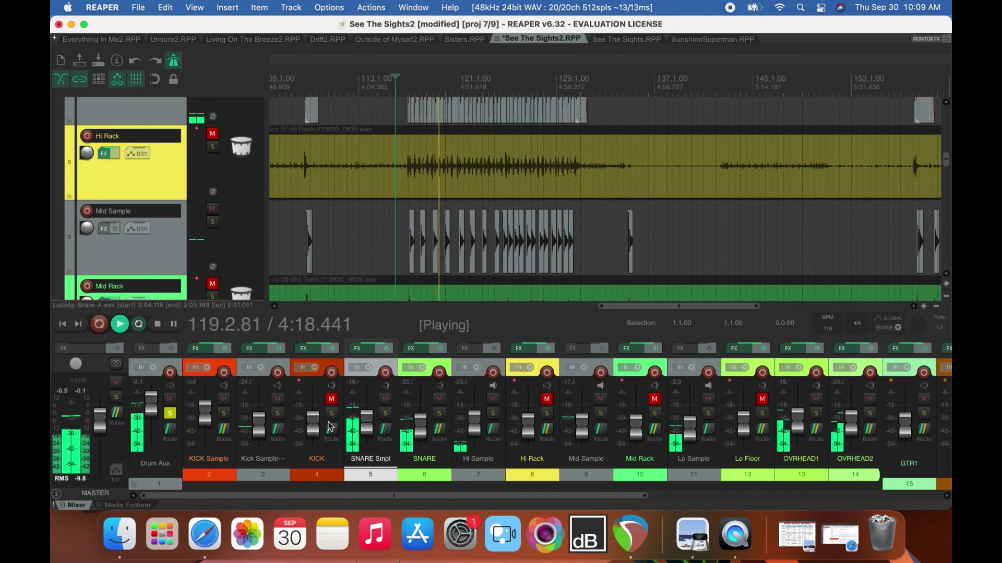
{"action": "scroll", "coordinate": [259, 423], "scroll_direction": "up", "scroll_amount": 4}
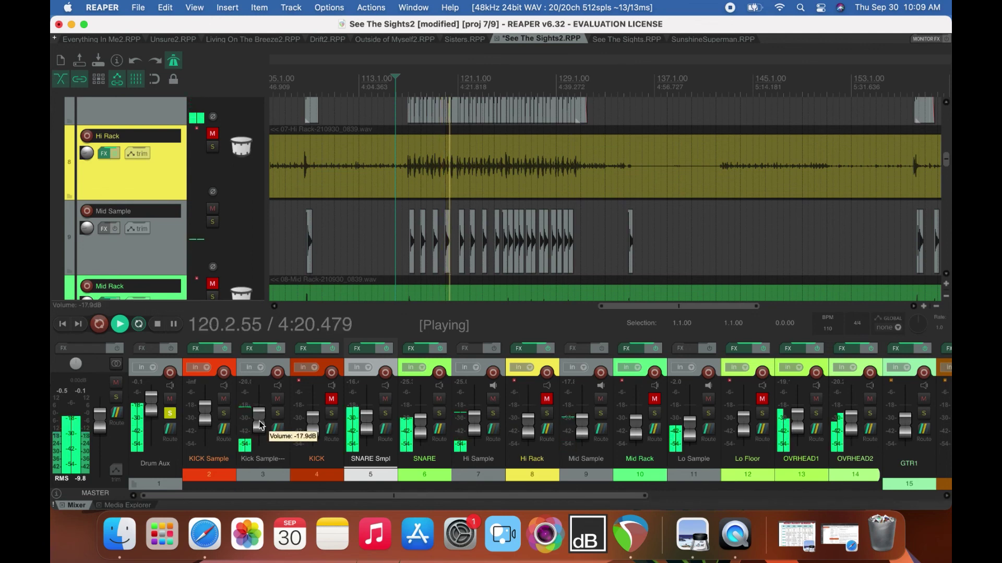
Solo the Hi Sample, Mid Sample and Lo Sample tracks during playback, and unsolo all three.
{"action": "left_click", "coordinate": [493, 413]}
{"action": "left_click", "coordinate": [601, 414]}
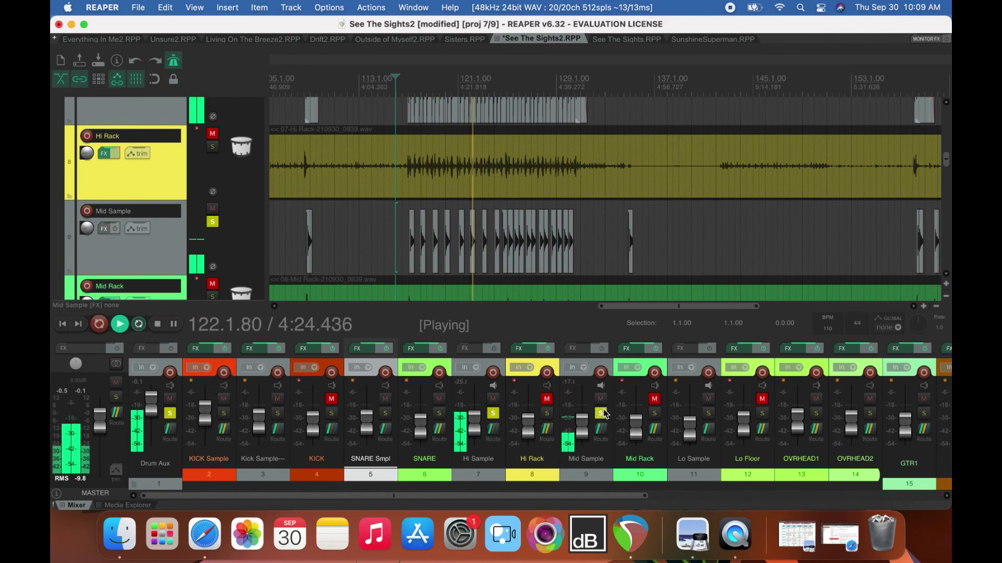
{"action": "left_click", "coordinate": [709, 413]}
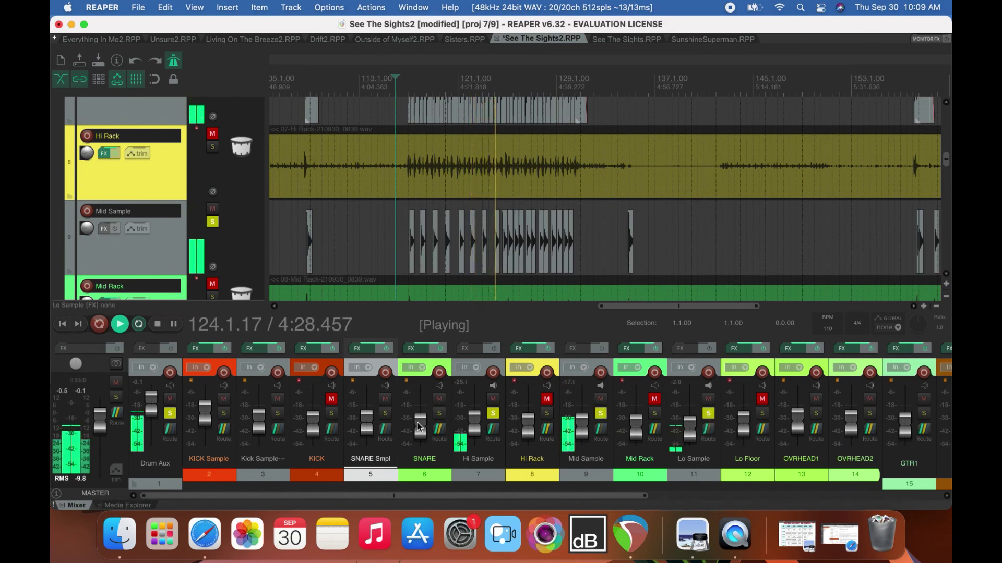
{"action": "left_click", "coordinate": [708, 413]}
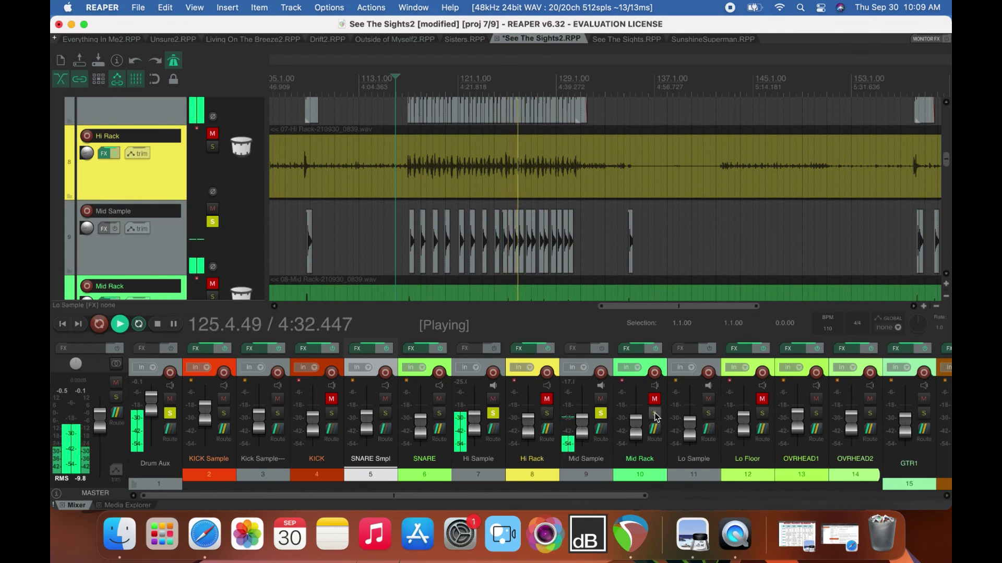
{"action": "left_click", "coordinate": [601, 413]}
{"action": "left_click", "coordinate": [493, 413]}
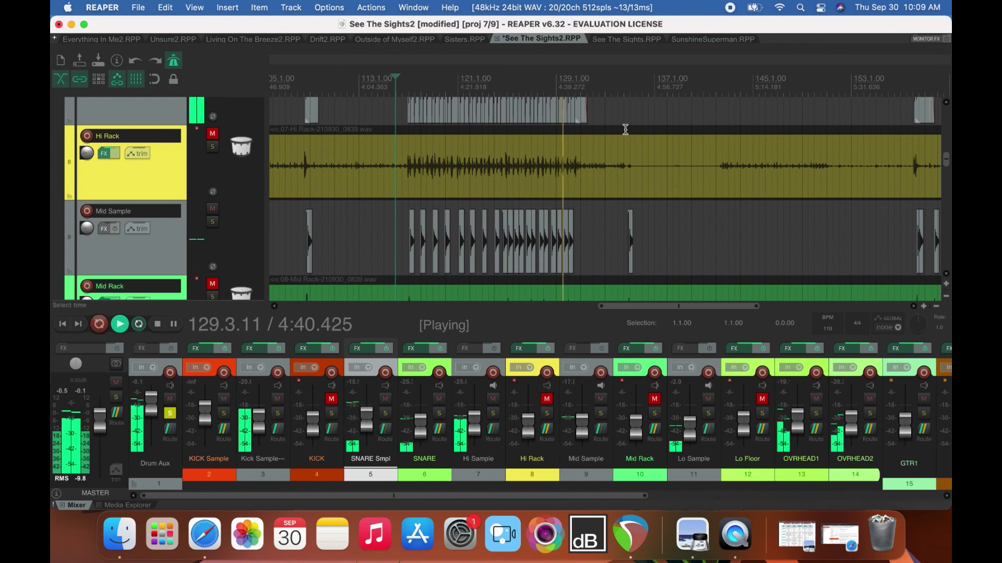
Replay the drum mix from about bar 127 with the snare tracks in view, and stop.
{"action": "left_click", "coordinate": [535, 82]}
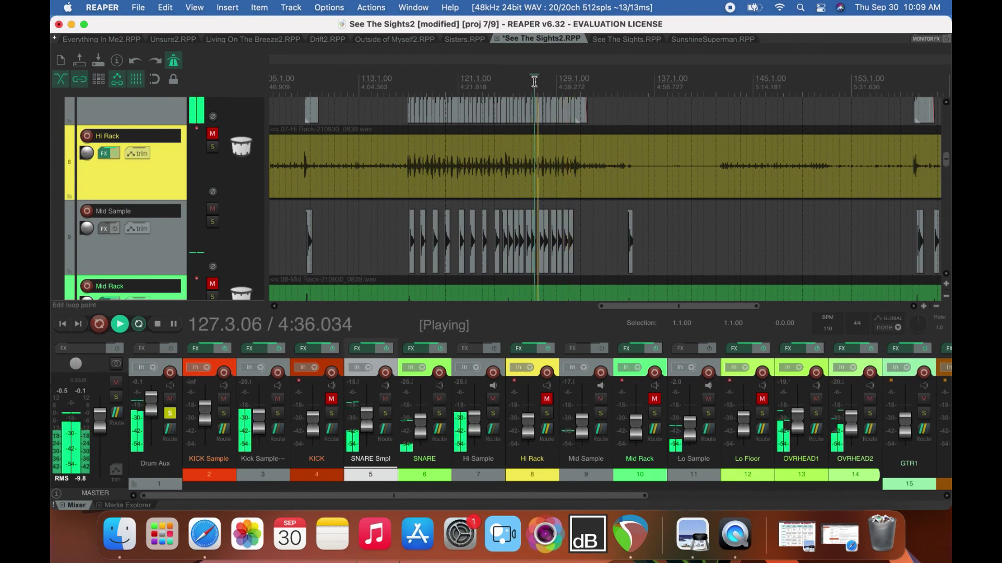
{"action": "left_click_drag", "start_coordinate": [946, 164], "coordinate": [947, 144]}
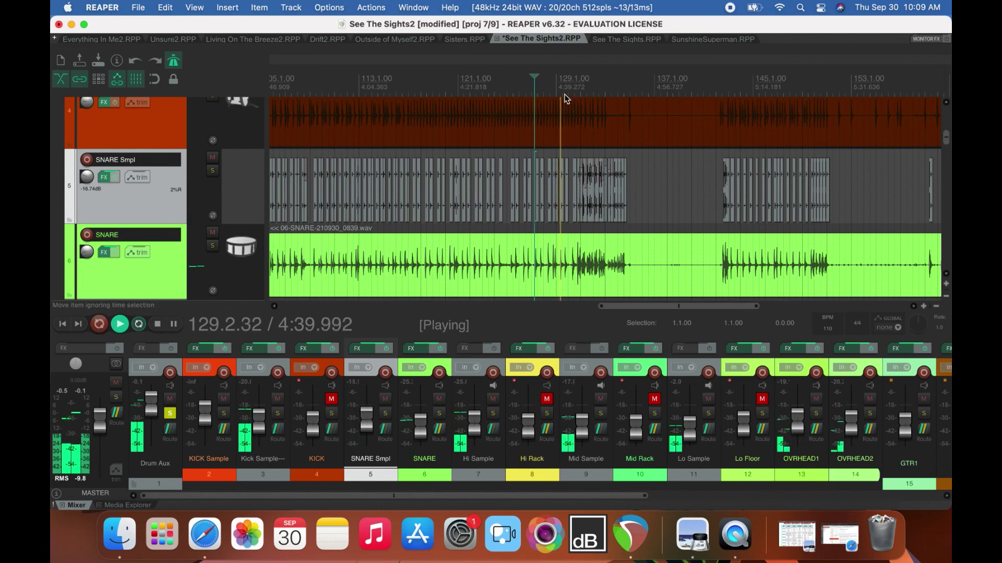
{"action": "key", "text": "space"}
Trim the end of the Ludwig-Snare-A hit near bar 129.3 on SNARE Smpl to about 0.54 s, cutting off the second transient.
{"action": "left_click", "coordinate": [545, 82]}
{"action": "scroll", "coordinate": [559, 138], "scroll_direction": "up", "scroll_amount": 10}
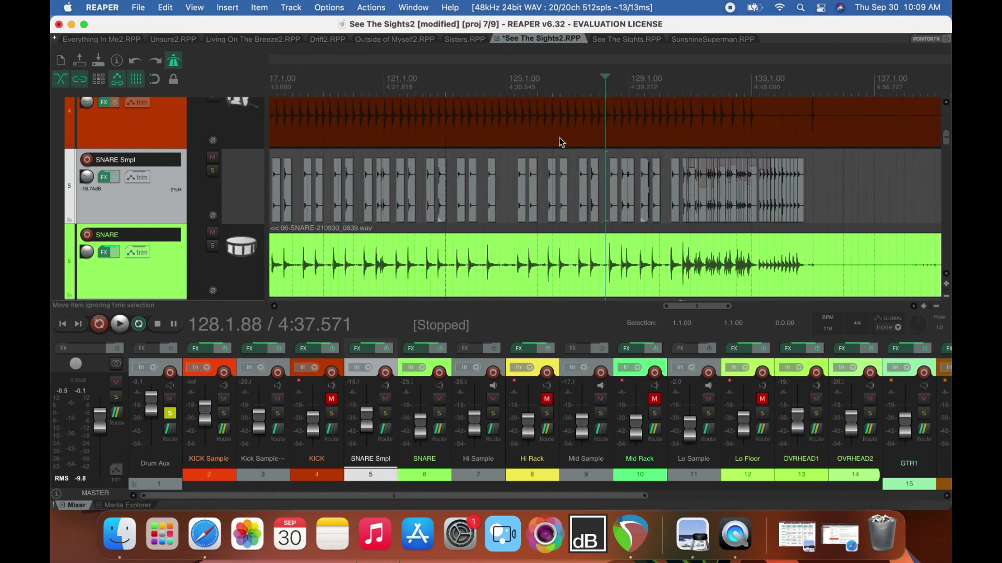
{"action": "scroll", "coordinate": [556, 138], "scroll_direction": "up", "scroll_amount": 4}
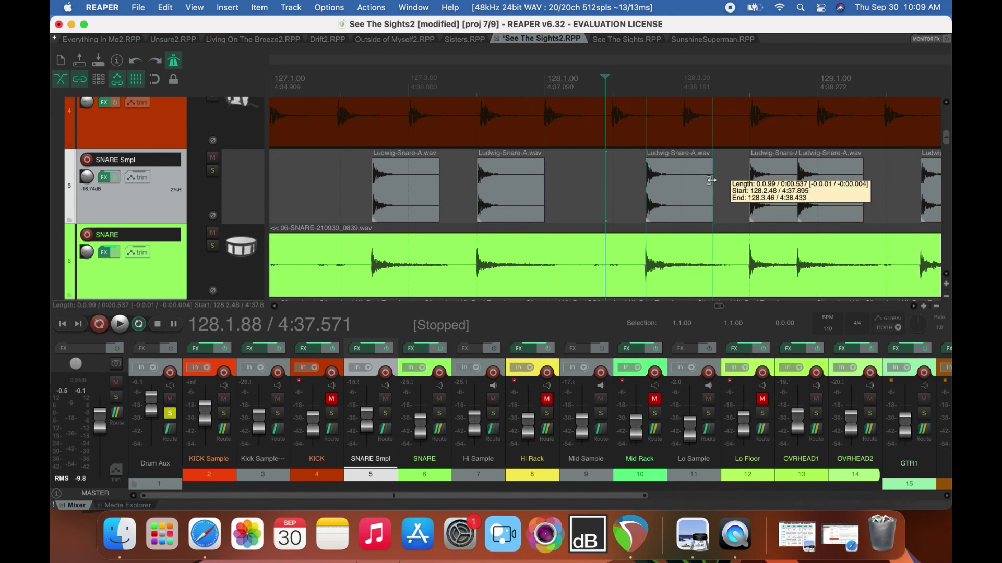
{"action": "scroll", "coordinate": [913, 308], "scroll_direction": "right", "scroll_amount": 3}
{"action": "scroll", "coordinate": [894, 297], "scroll_direction": "right", "scroll_amount": 12}
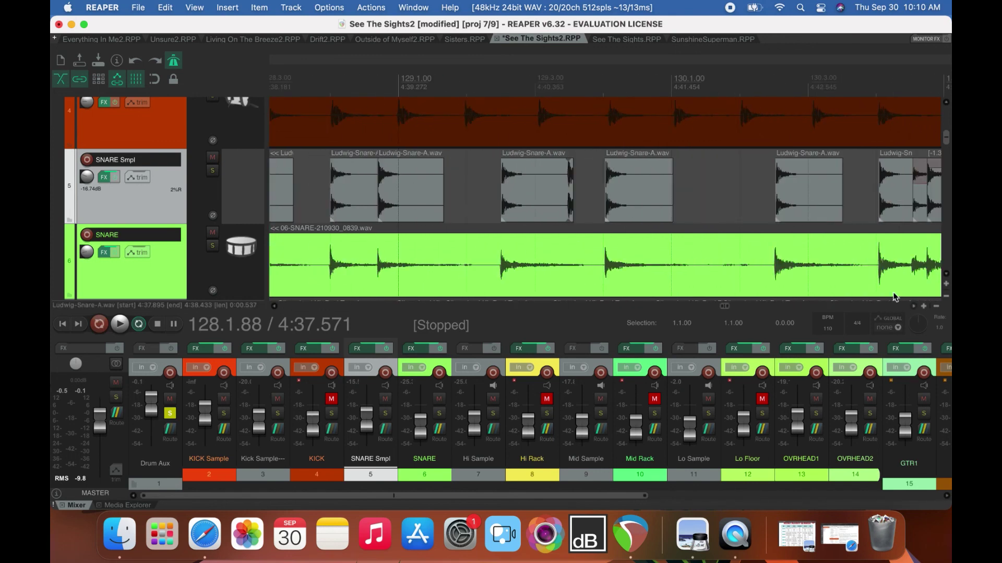
{"action": "left_click", "coordinate": [564, 185]}
{"action": "left_click_drag", "start_coordinate": [573, 185], "coordinate": [568, 185]}
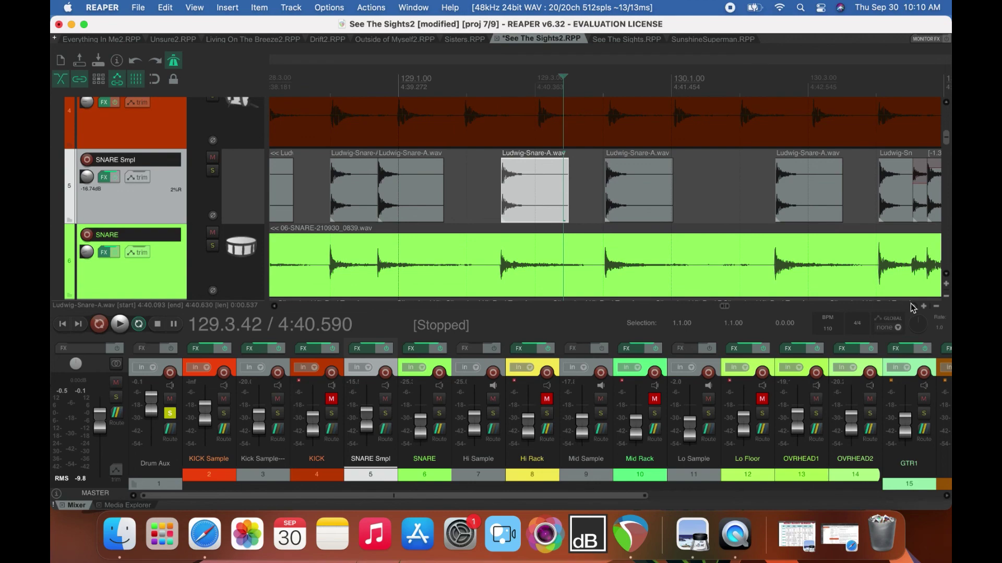
Examine the snare sample fill after bar 131 on SNARE Smpl and play the drum mix from 130.3.63.
{"action": "scroll", "coordinate": [913, 308], "scroll_direction": "right", "scroll_amount": 20}
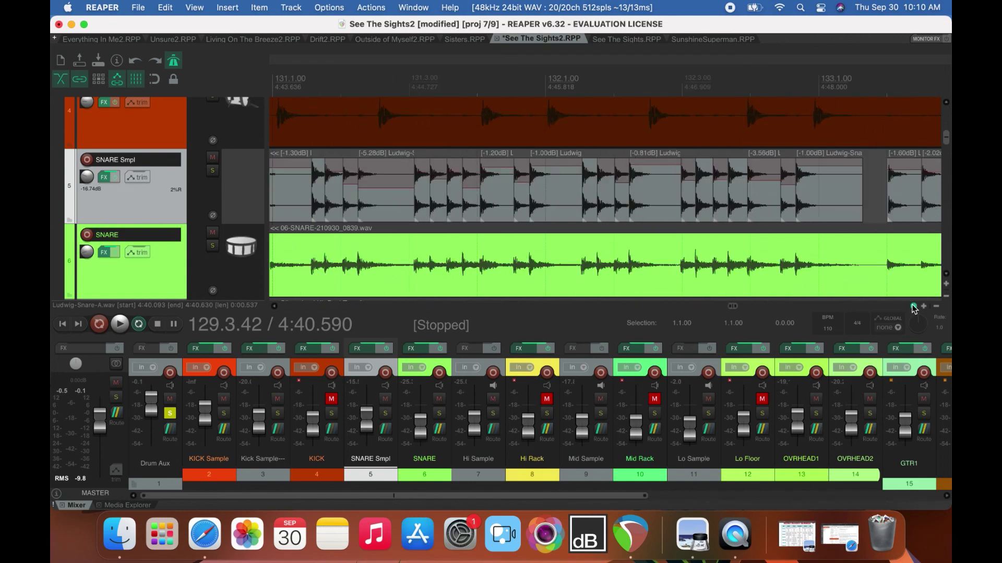
{"action": "scroll", "coordinate": [913, 308], "scroll_direction": "right", "scroll_amount": 9}
{"action": "scroll", "coordinate": [516, 289], "scroll_direction": "down", "scroll_amount": 5}
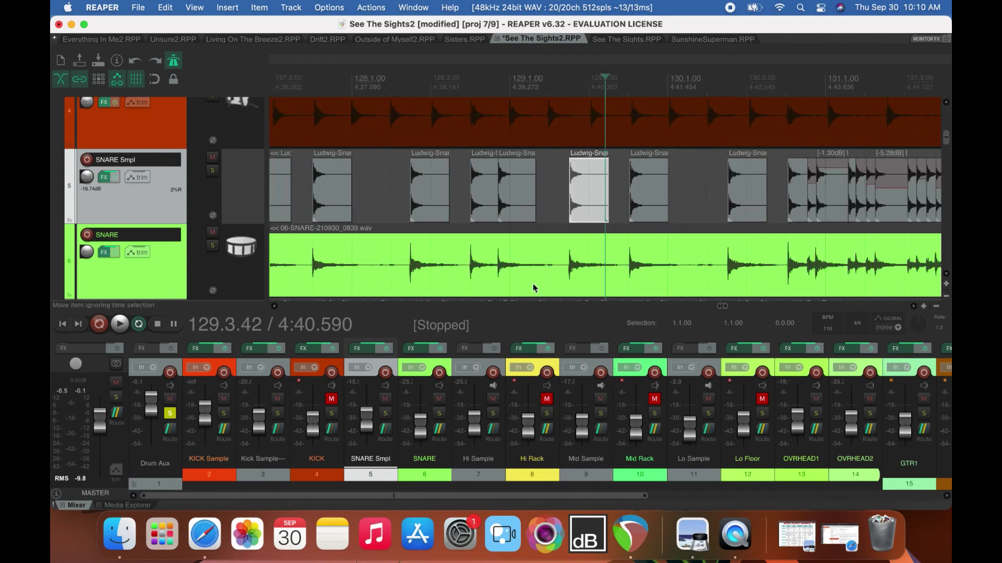
{"action": "key", "text": "v"}
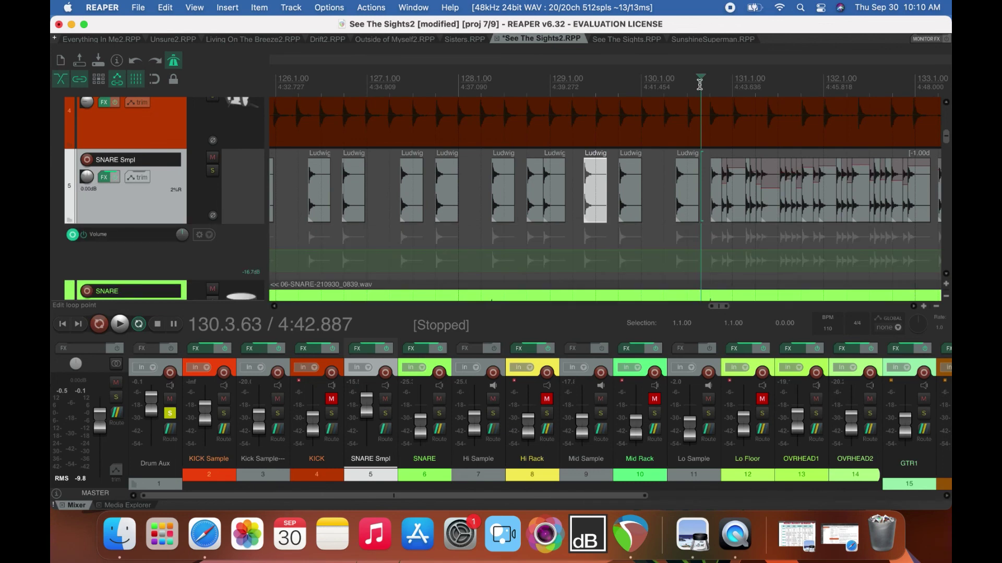
{"action": "key", "text": "v"}
{"action": "key", "text": "space"}
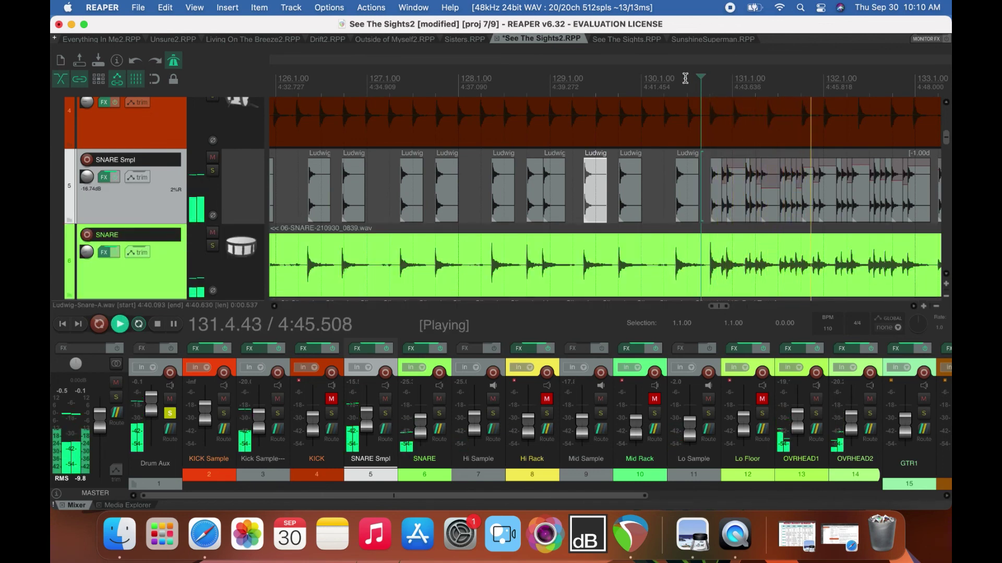
{"action": "key", "text": "space"}
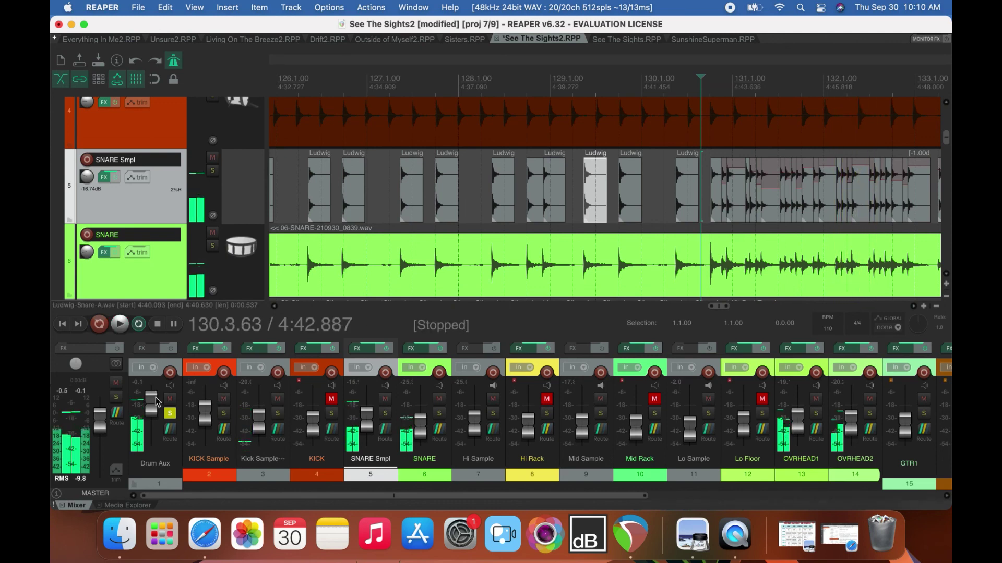
Unsolo Drum Aux and play the full mix through the snare fill from 130.3.63.
{"action": "key", "text": "space"}
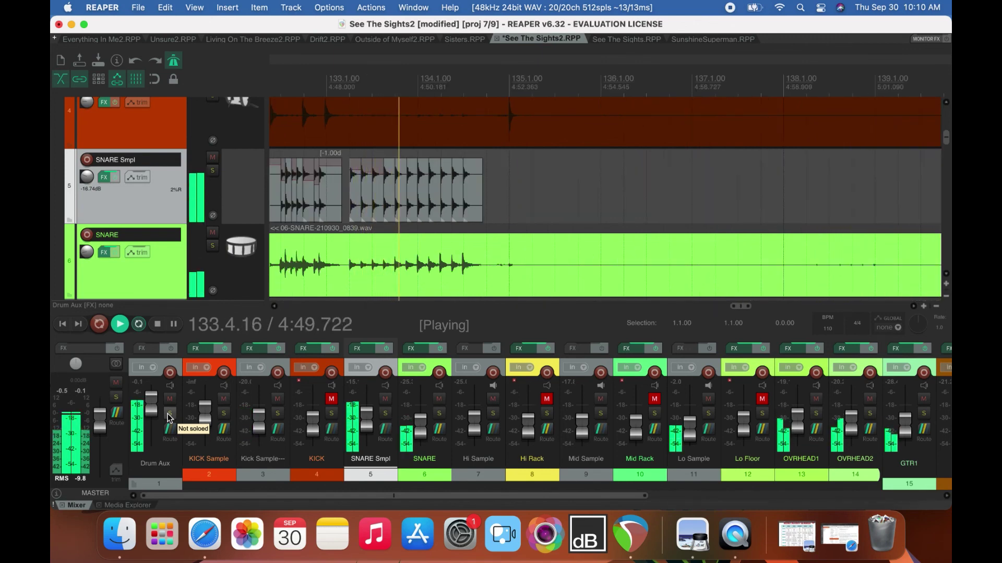
{"action": "key", "text": "space"}
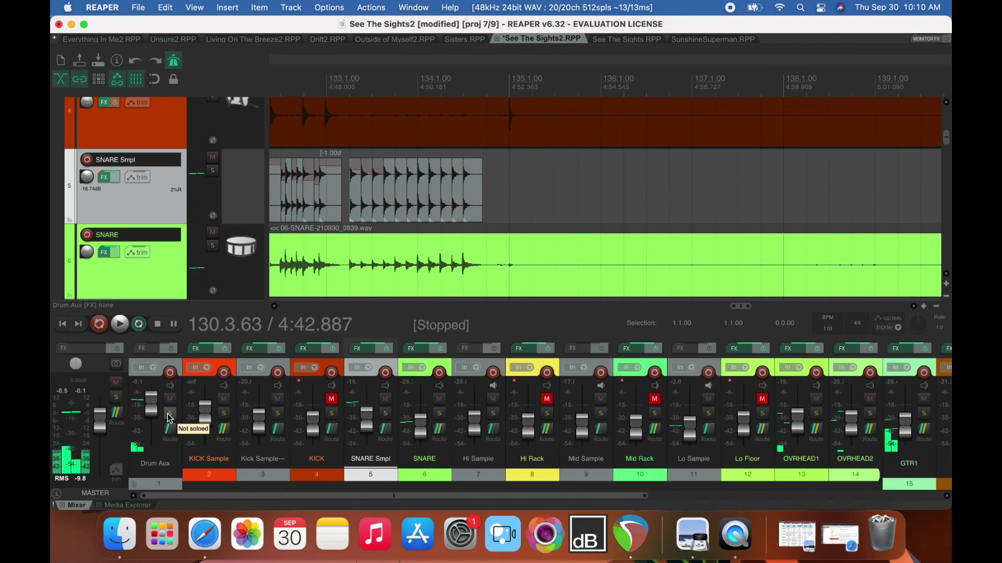
Review the arrangement around bar 130 on the tracks from SNARE Smpl down to GTR3.
{"action": "key", "text": "minus"}
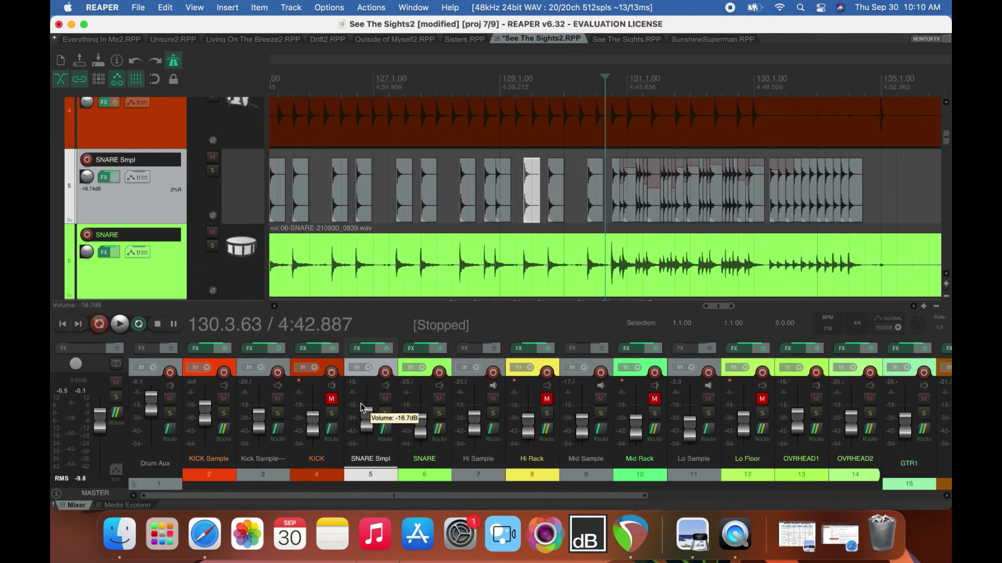
{"action": "key", "text": "minus"}
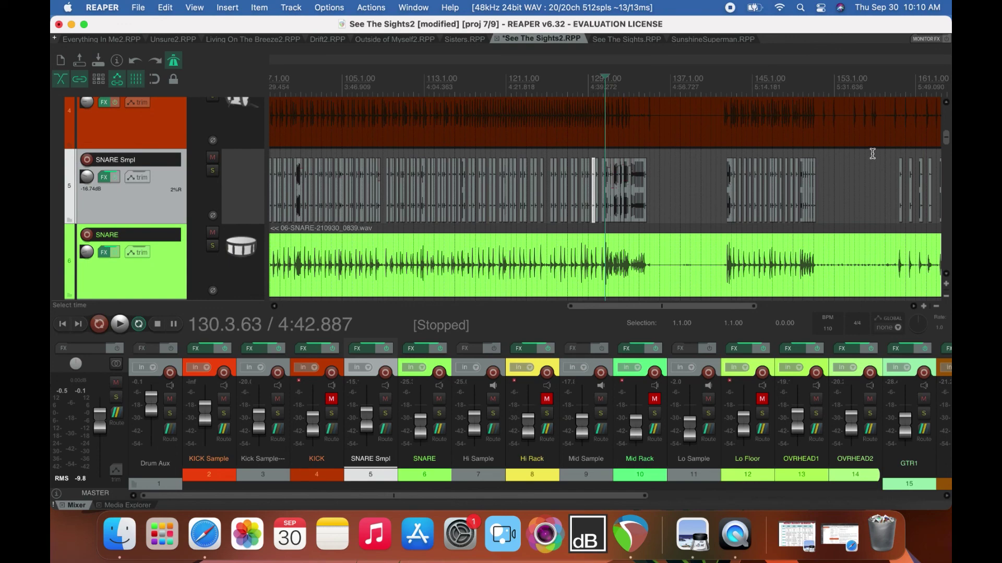
{"action": "left_click_drag", "start_coordinate": [945, 142], "coordinate": [947, 189]}
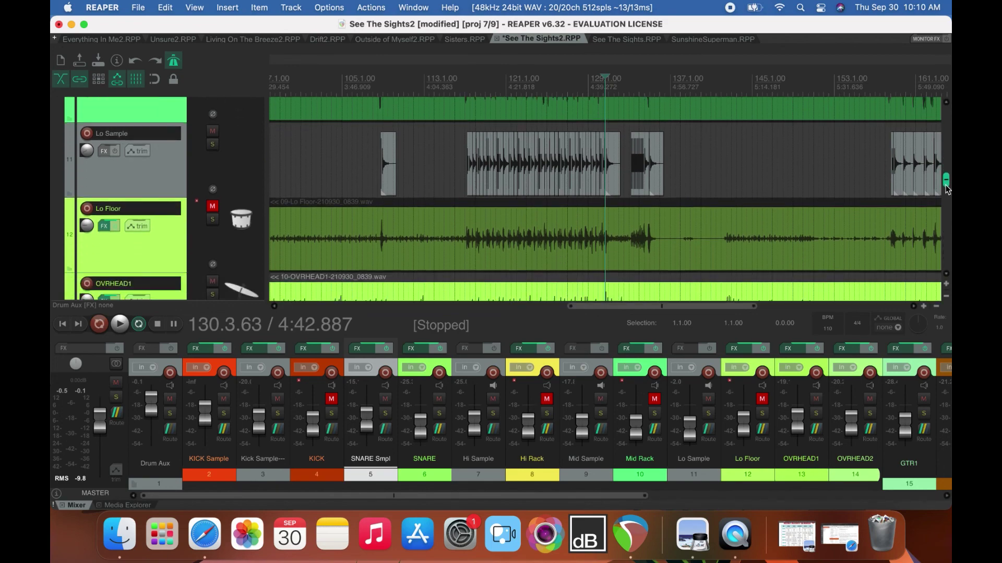
{"action": "left_click_drag", "start_coordinate": [947, 189], "coordinate": [948, 215]}
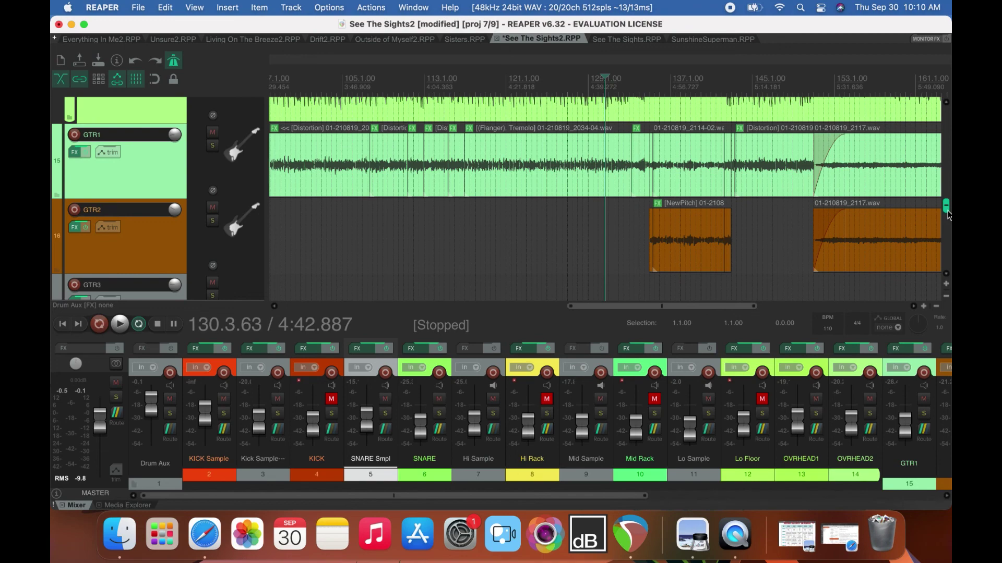
{"action": "mouse_move", "coordinate": [948, 216]}
{"action": "left_mouse_down"}
{"action": "mouse_move", "coordinate": [948, 240]}
{"action": "mouse_move", "coordinate": [948, 217]}
{"action": "left_mouse_up"}
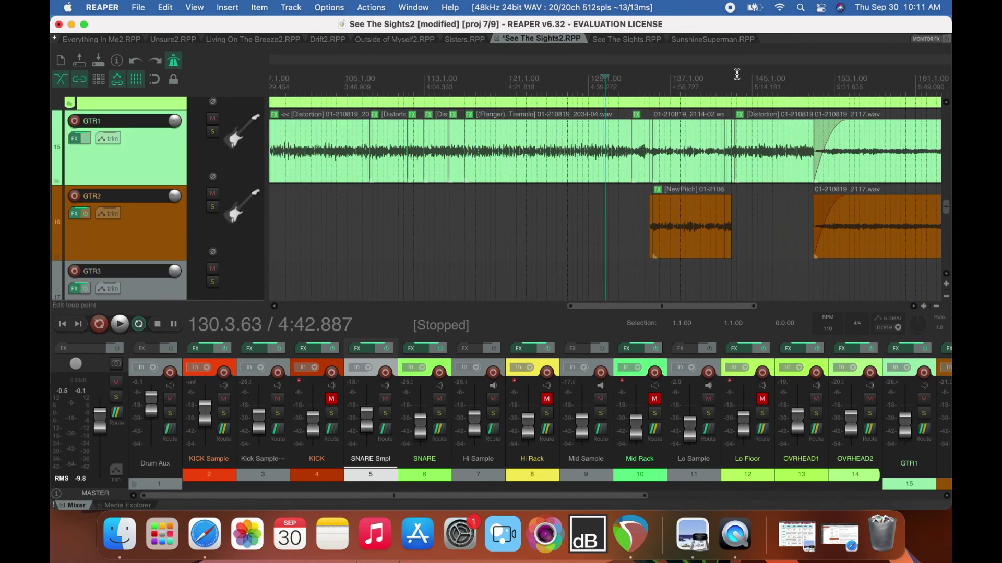